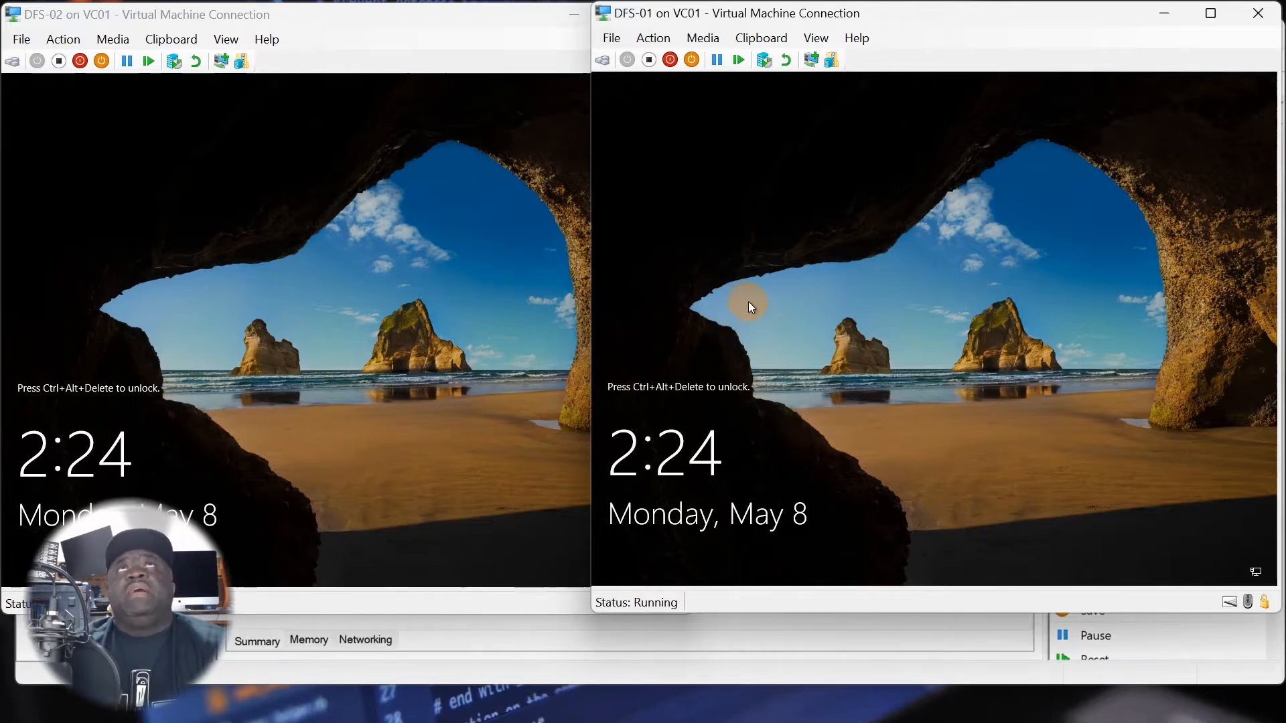
# Bring up the sign-in screen of the DFS-01 virtual machine and choose to sign in as Other user.
pyautogui.click(434, 311)
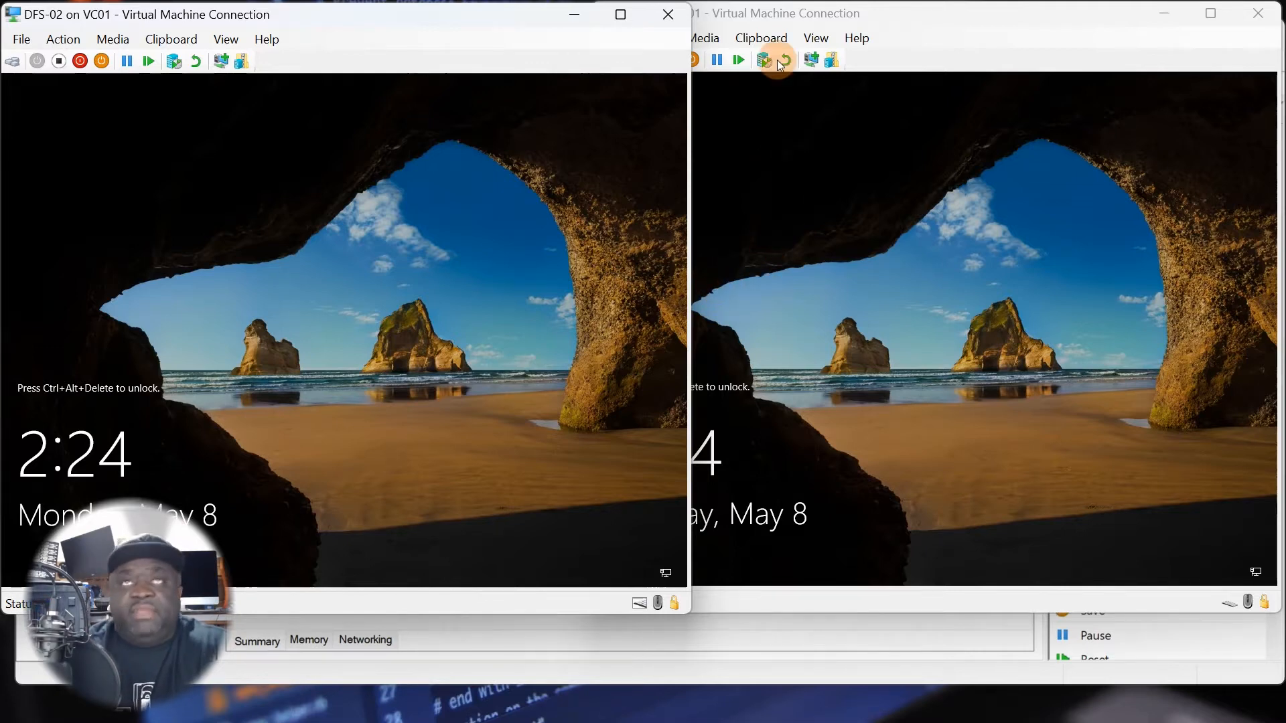
pyautogui.click(785, 209)
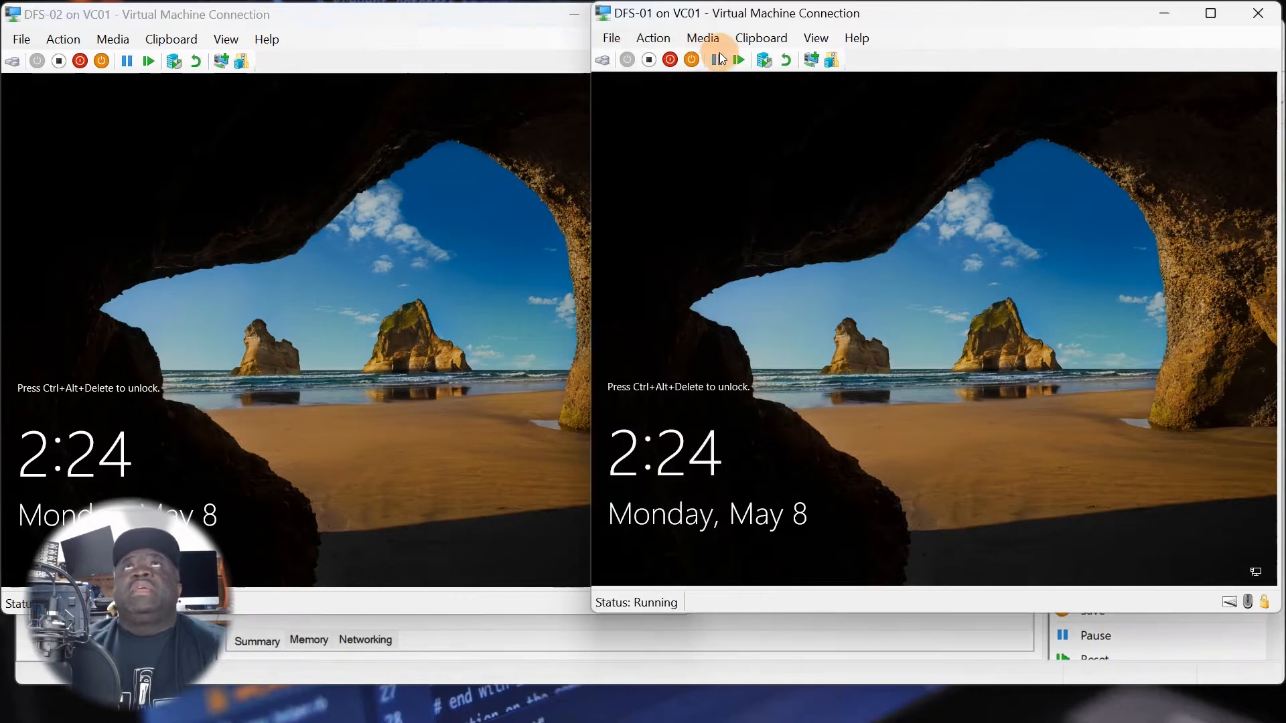
pyautogui.click(653, 38)
pyautogui.click(680, 56)
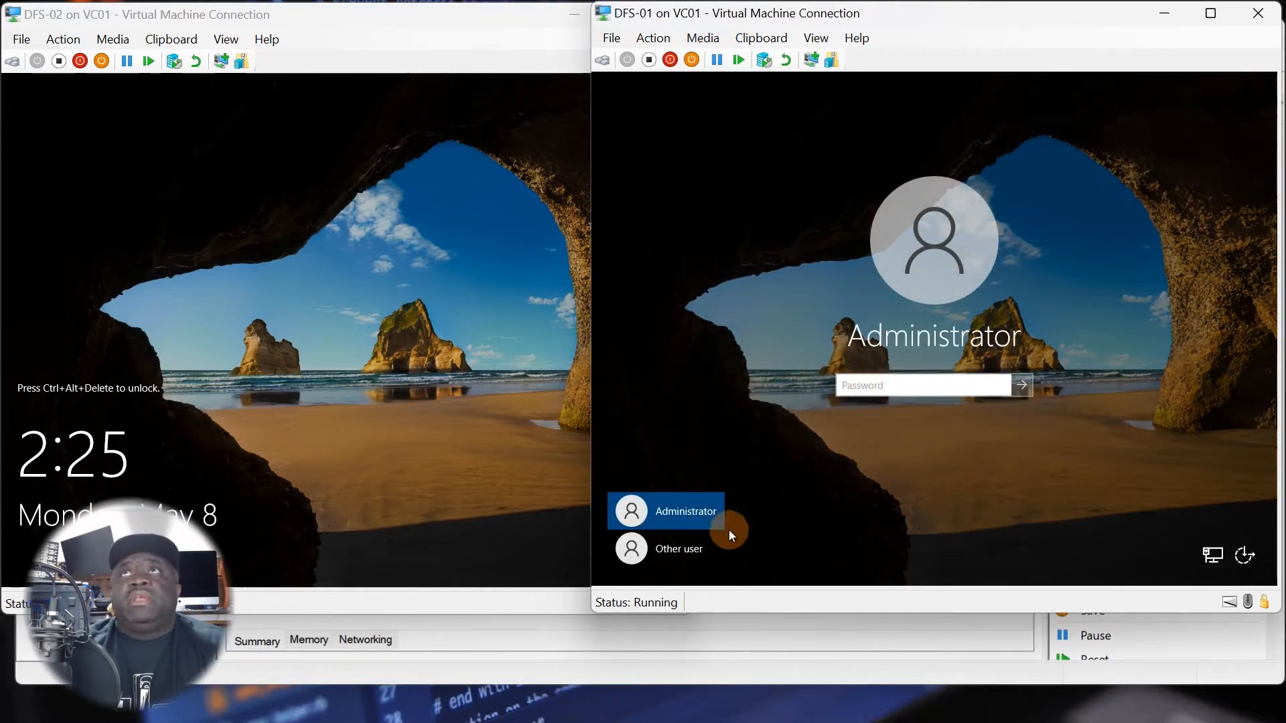
pyautogui.click(696, 556)
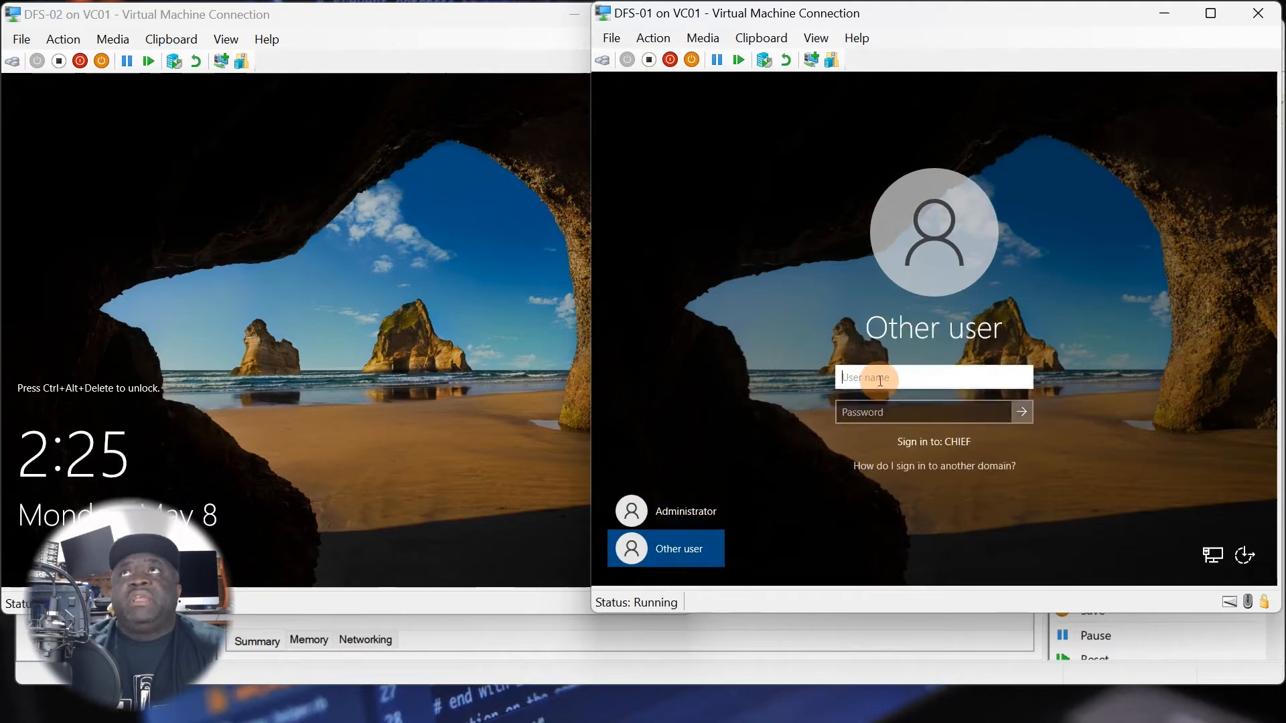
# Enter the domain user name chief\administrator for the DFS-01 sign-in.
pyautogui.write('ch')
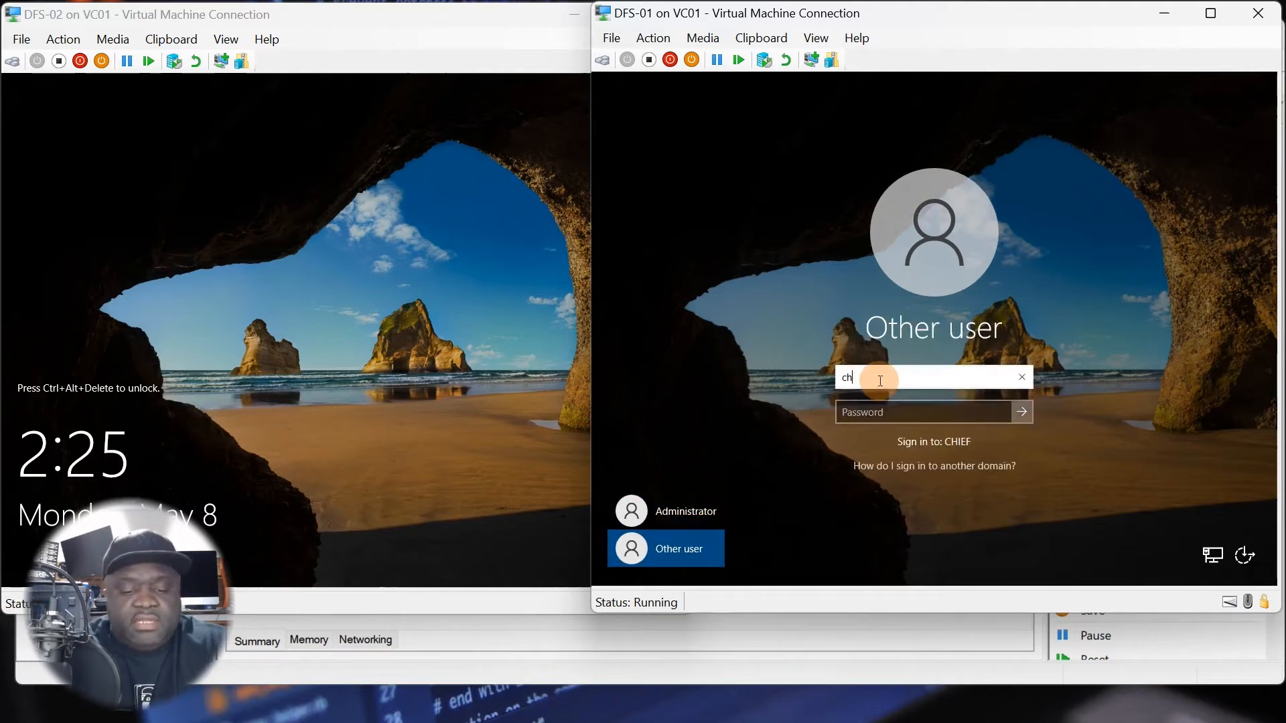
pyautogui.write('ief\\')
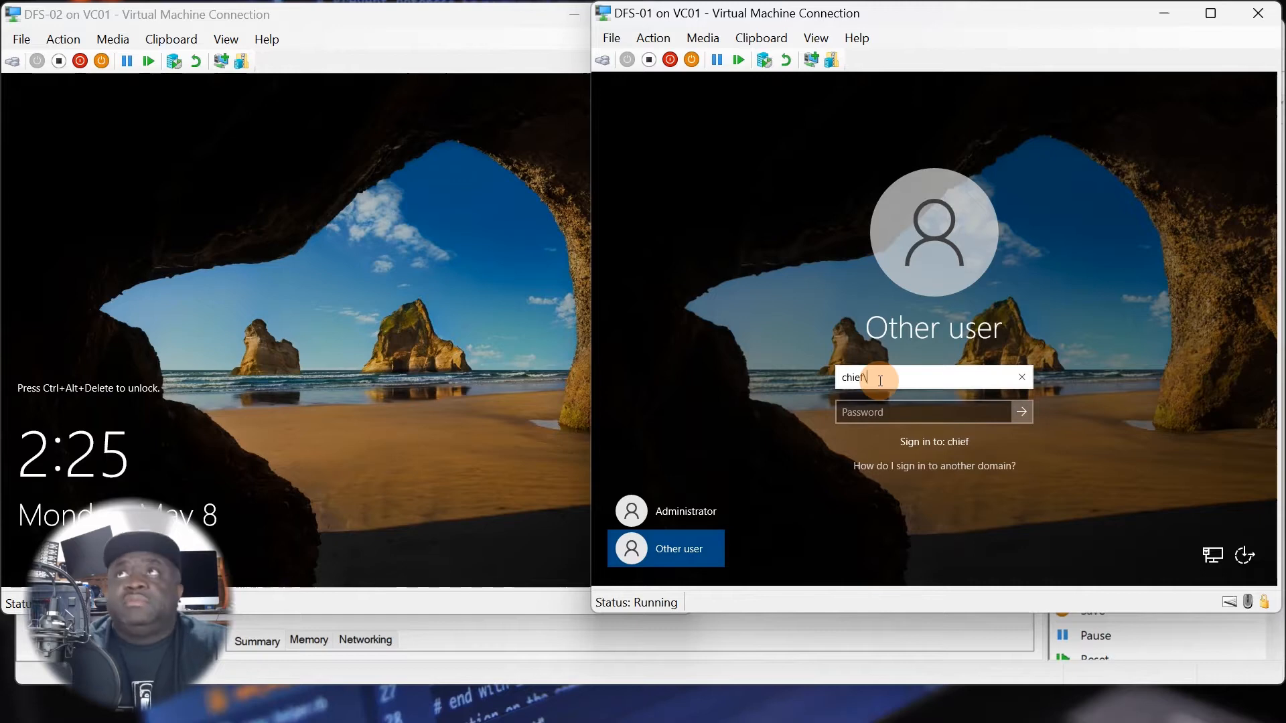
pyautogui.write('adminis')
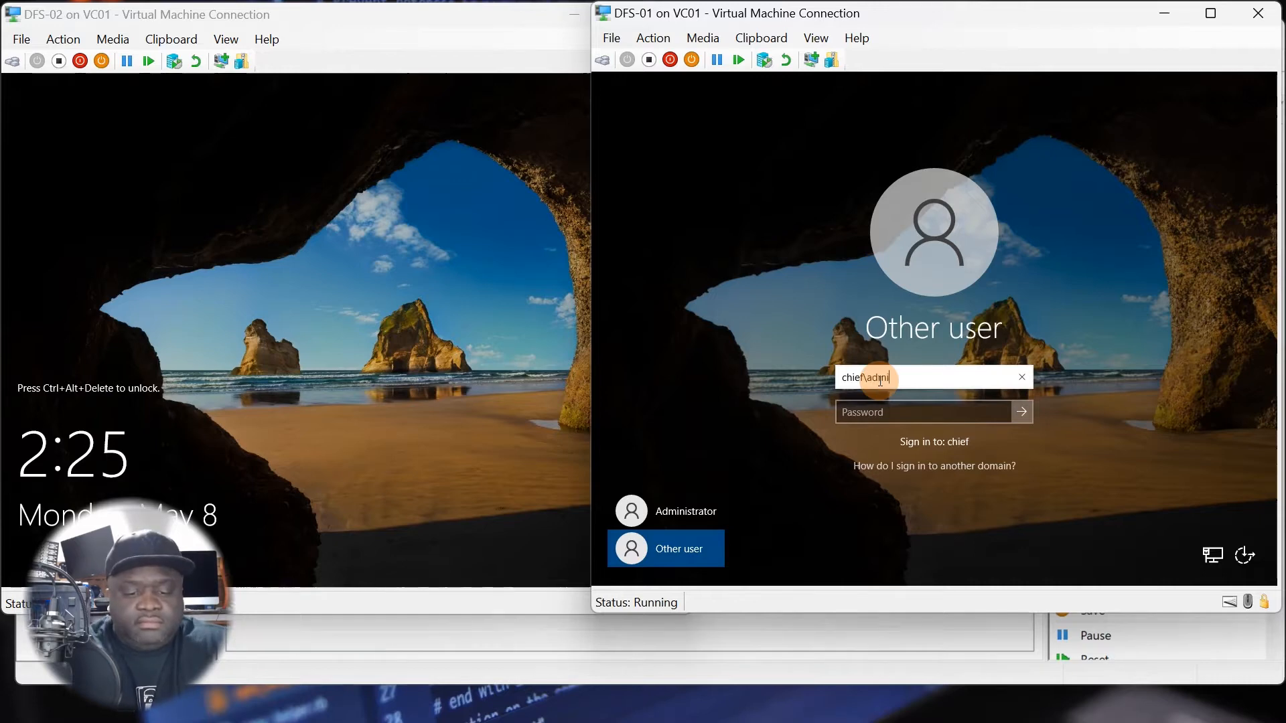
pyautogui.write('trator')
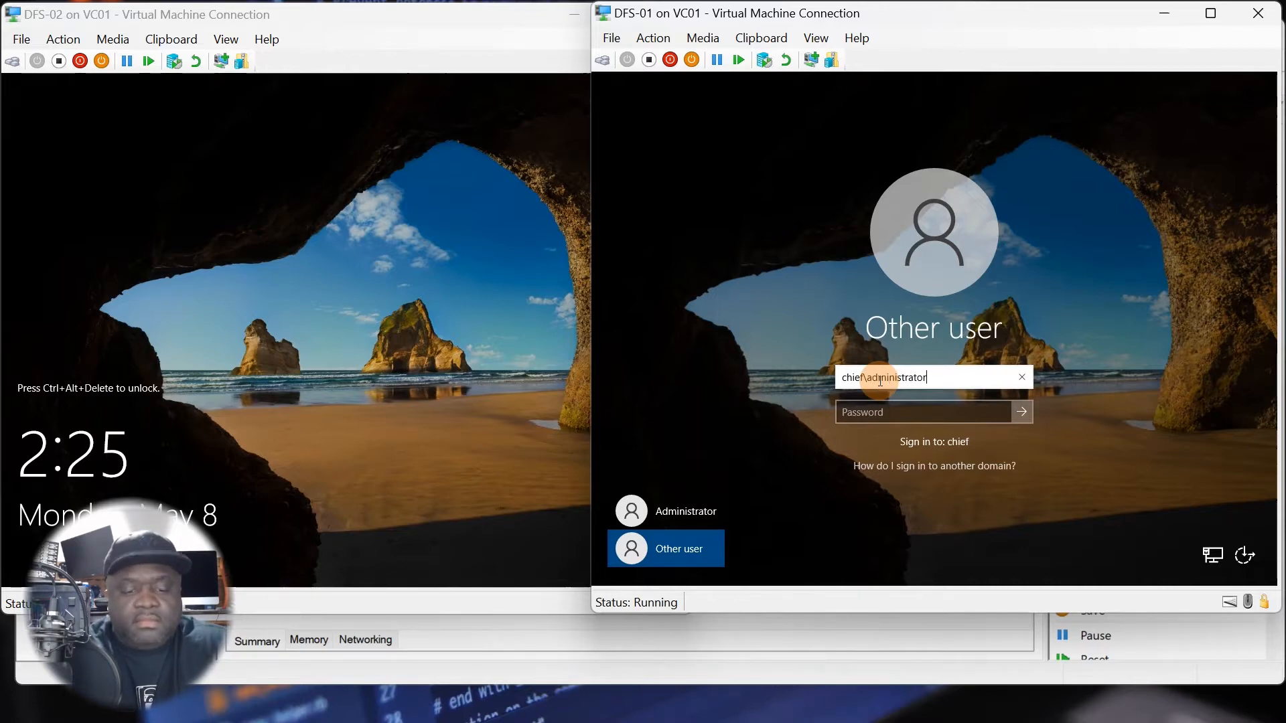
pyautogui.press('Tab')
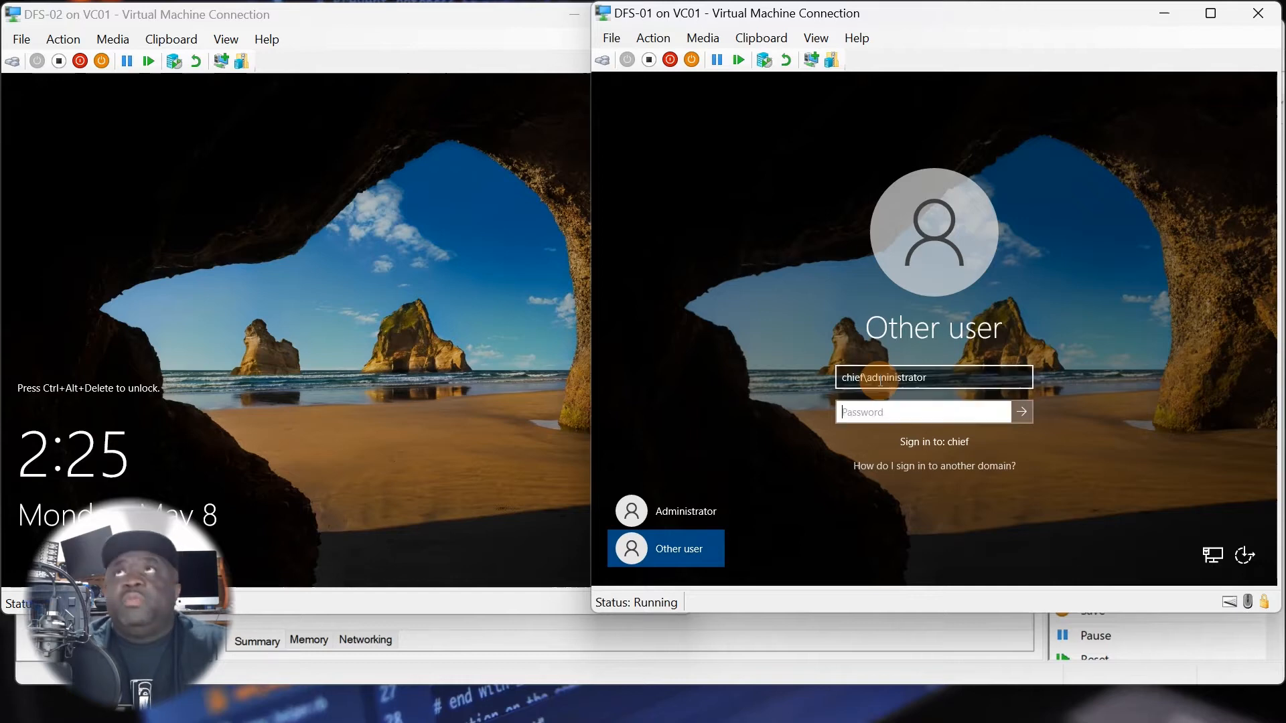
# Enter the domain administrator's password and sign in to DFS-01.
pyautogui.write('••')
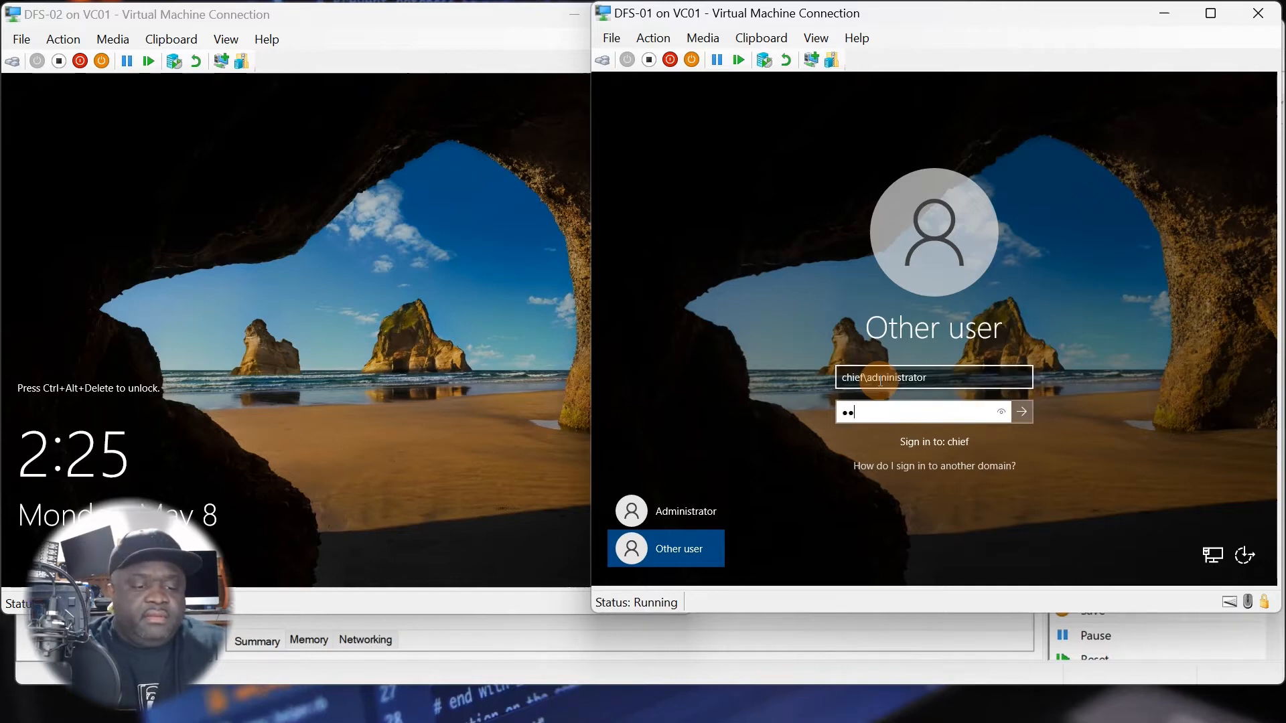
pyautogui.press('BackSpace')
pyautogui.press('BackSpace')
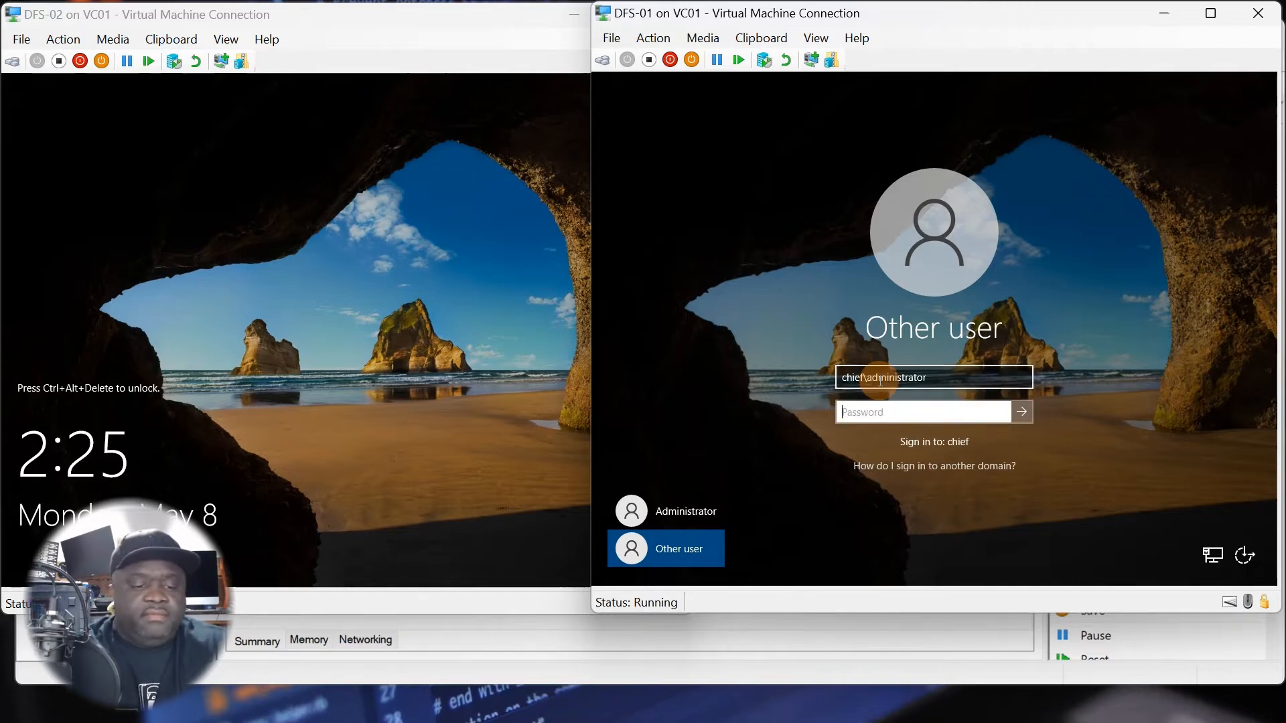
pyautogui.write('••••••••••••')
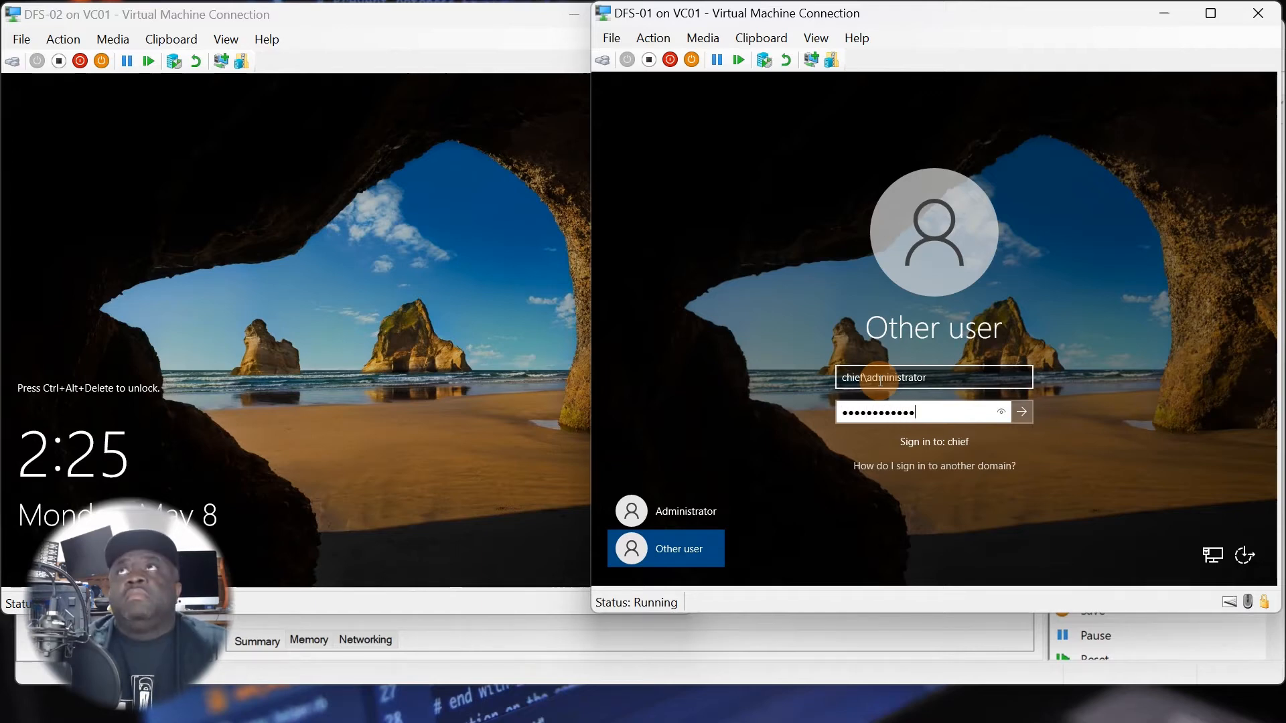
pyautogui.press('Return')
# Bring up the sign-in screen of the DFS-02 virtual machine and choose to sign in as Other user.
pyautogui.click(186, 444)
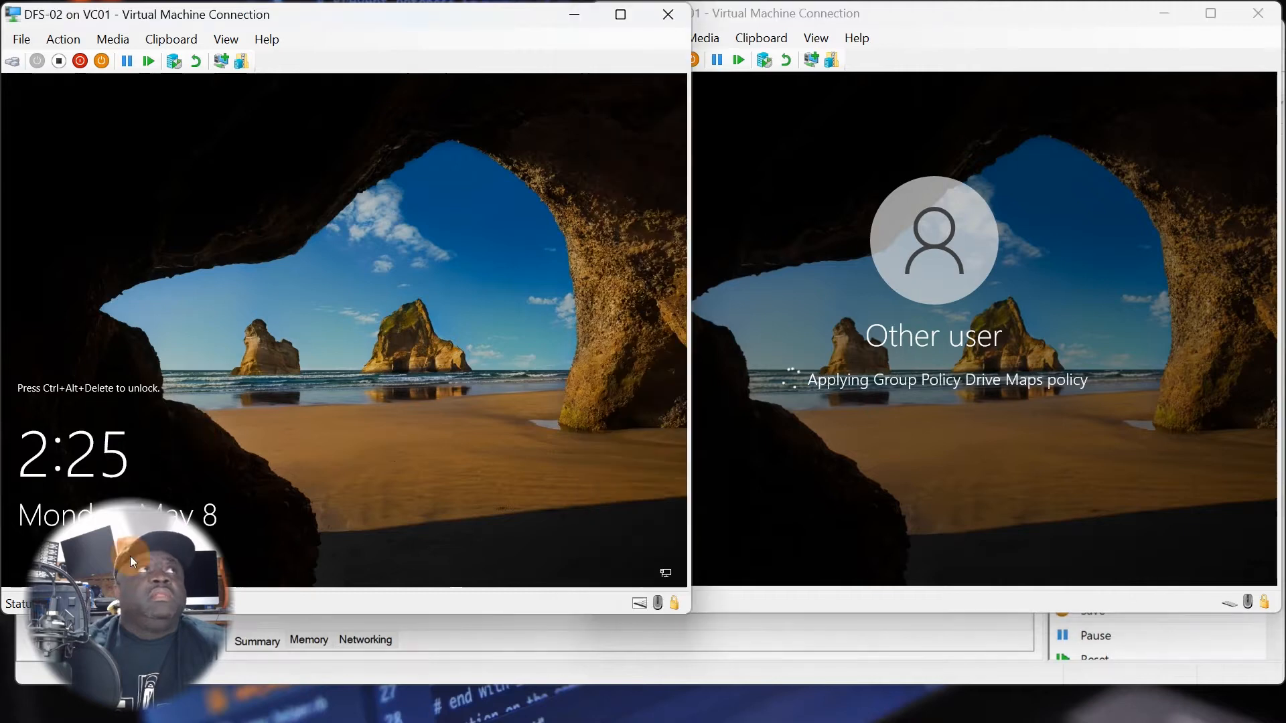
pyautogui.click(62, 39)
pyautogui.click(74, 59)
pyautogui.click(203, 247)
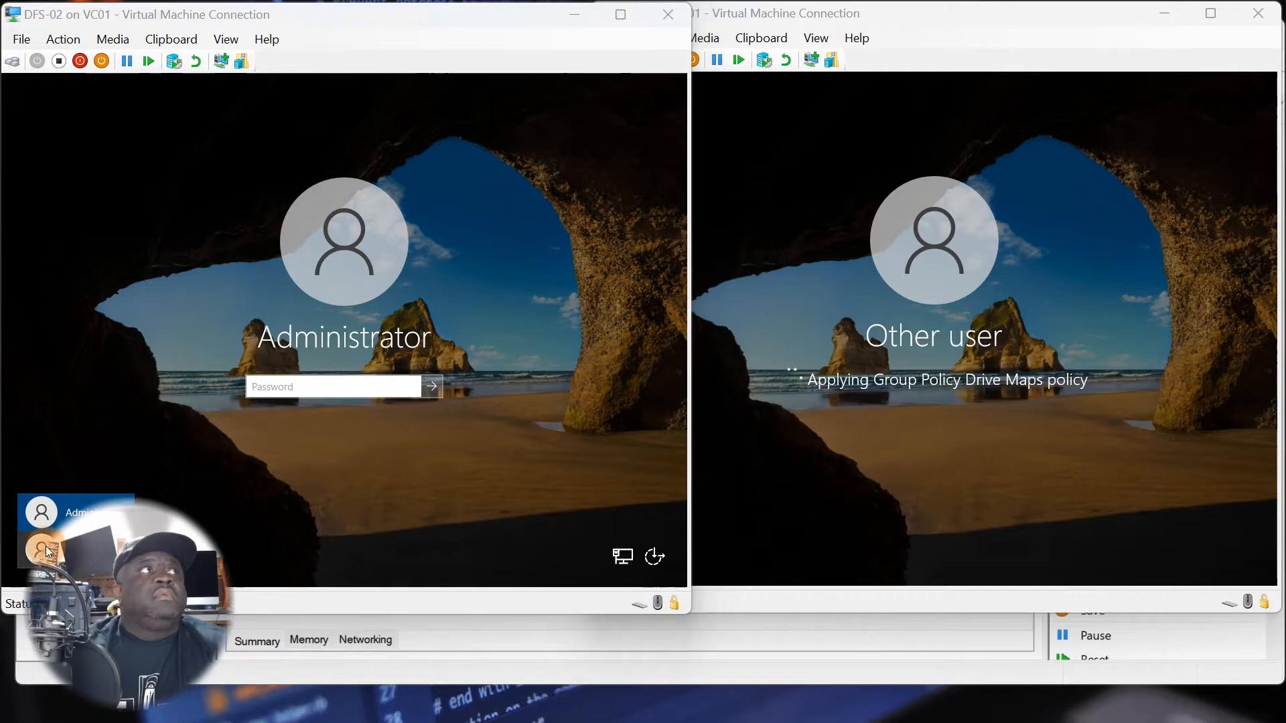
pyautogui.click(27, 546)
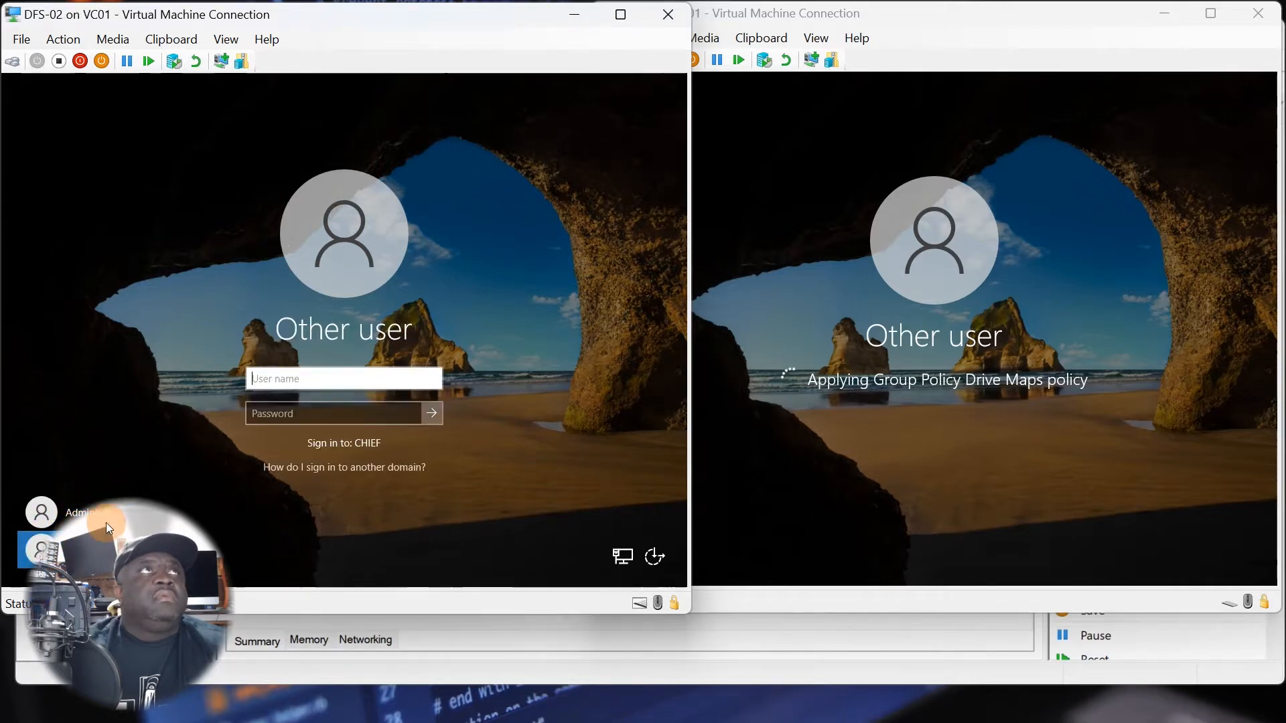
pyautogui.click(300, 372)
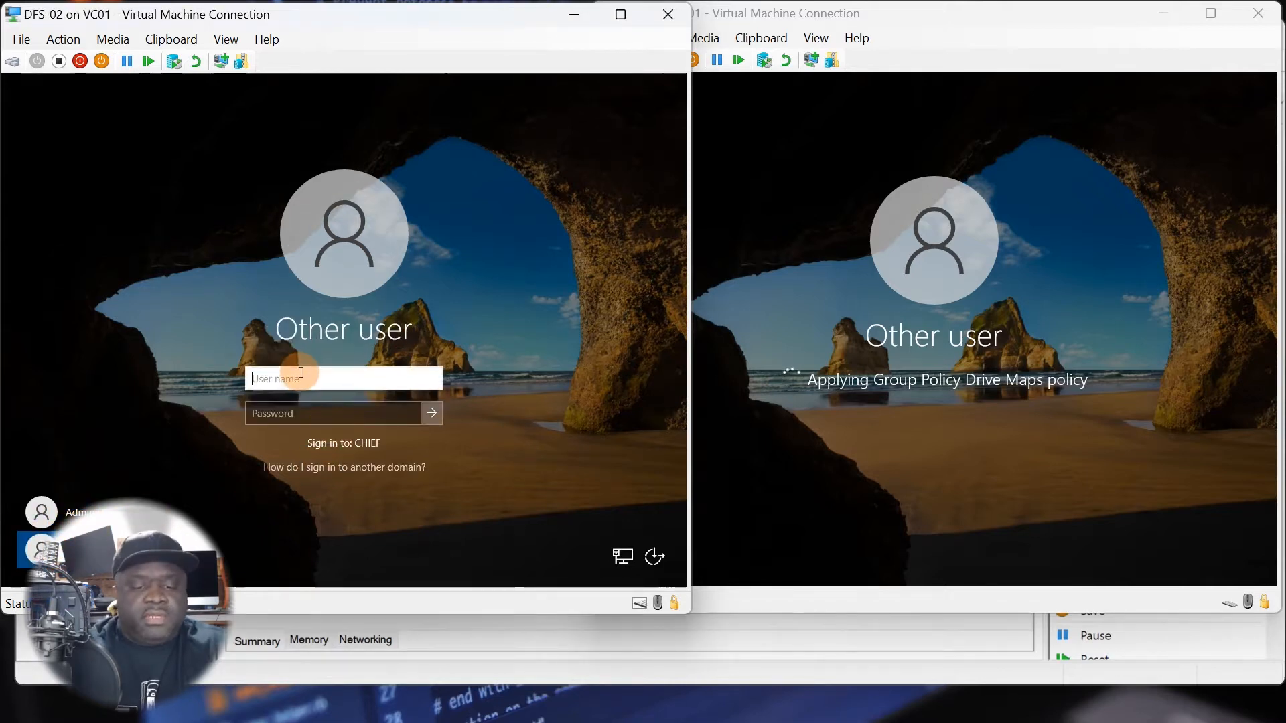
# Enter the domain user name chief\Administrator for the DFS-02 sign-in.
pyautogui.write('chief')
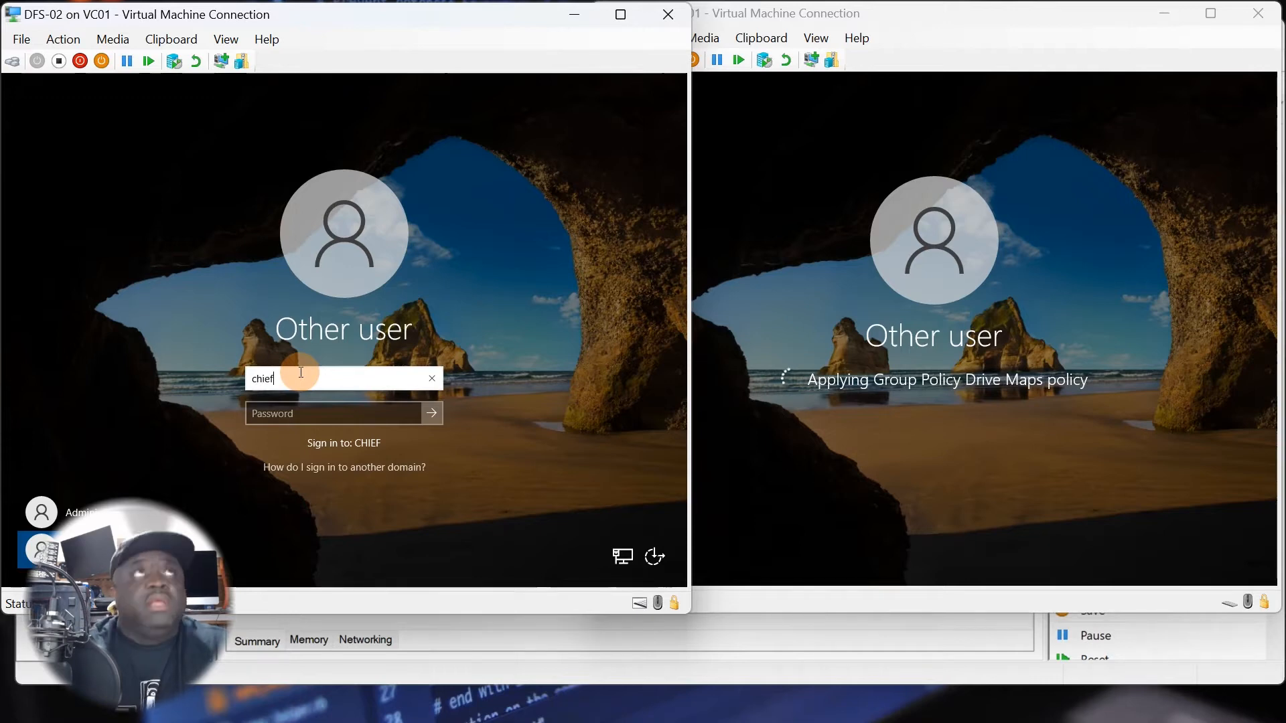
pyautogui.write('\\A')
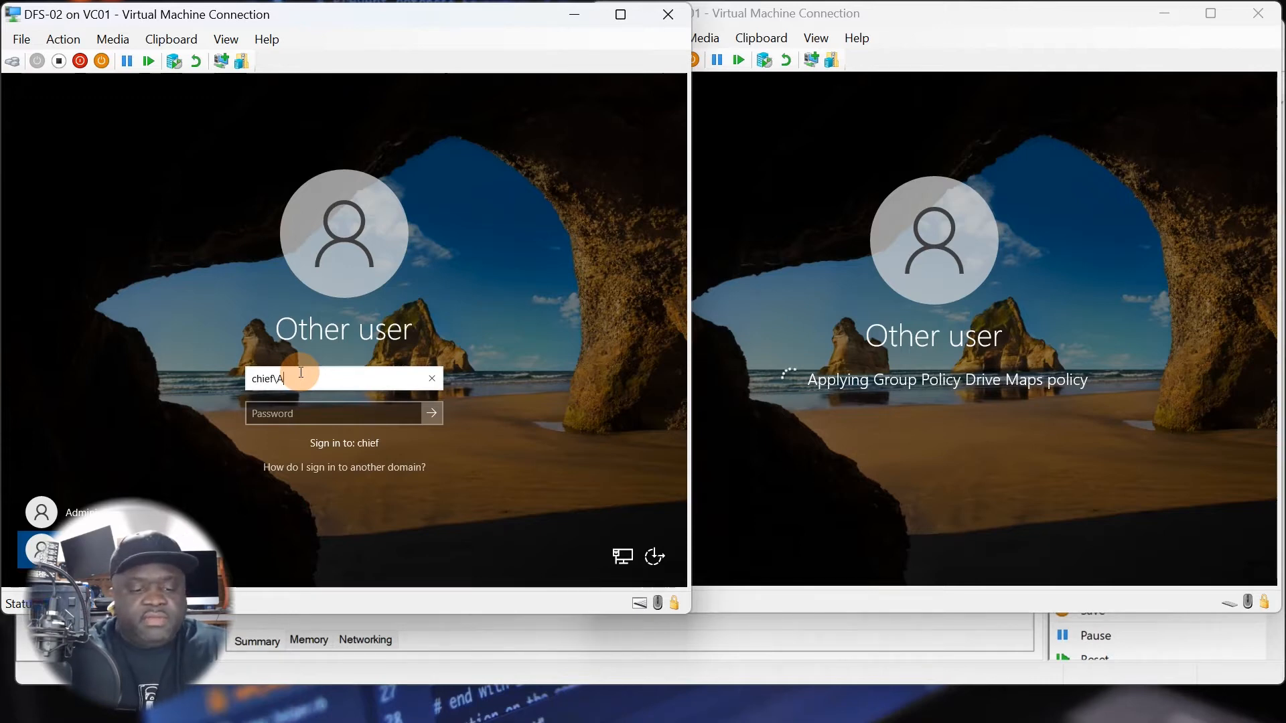
pyautogui.write('dministrator')
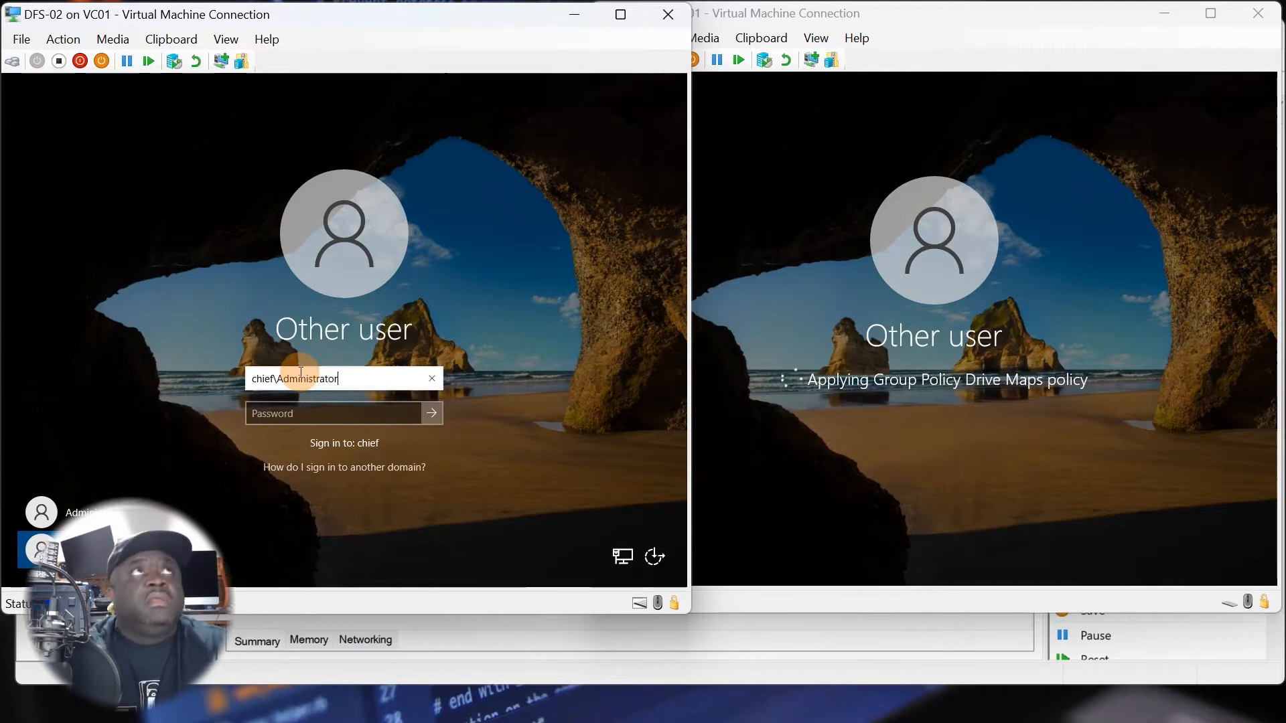
pyautogui.press('Tab')
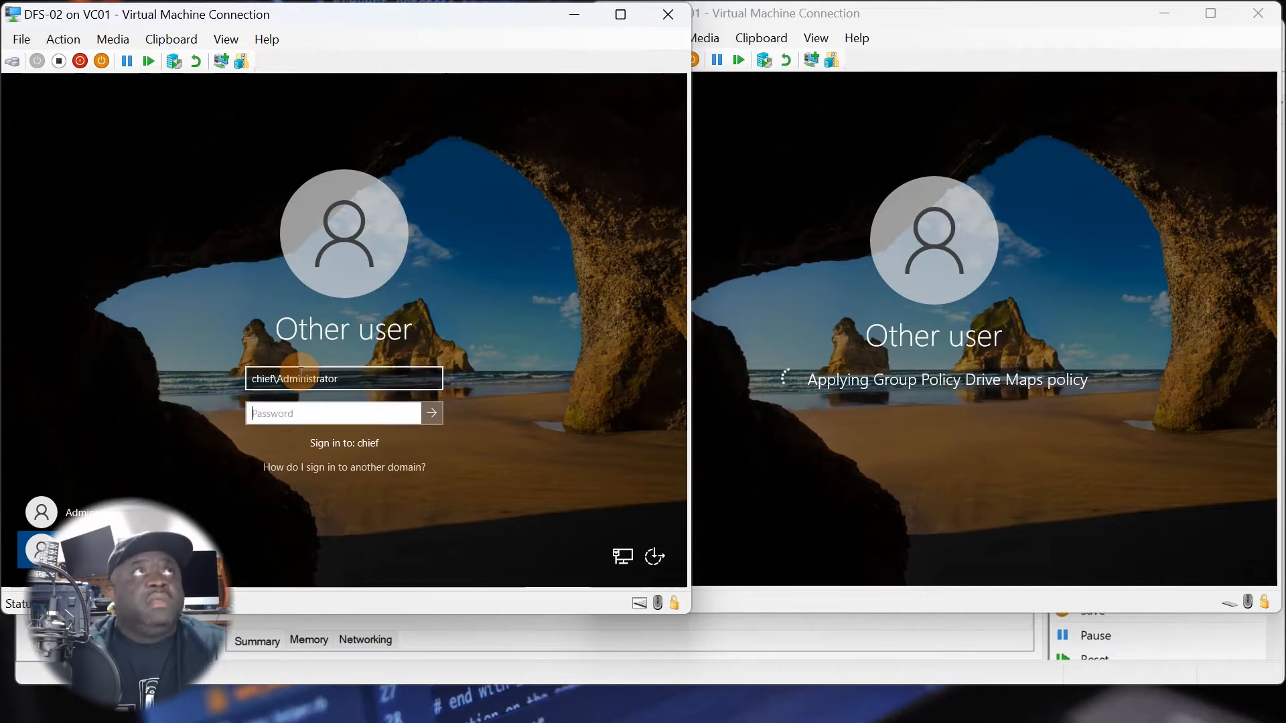
# Enter the domain administrator's password and sign in to DFS-02.
pyautogui.write('••••••••••••')
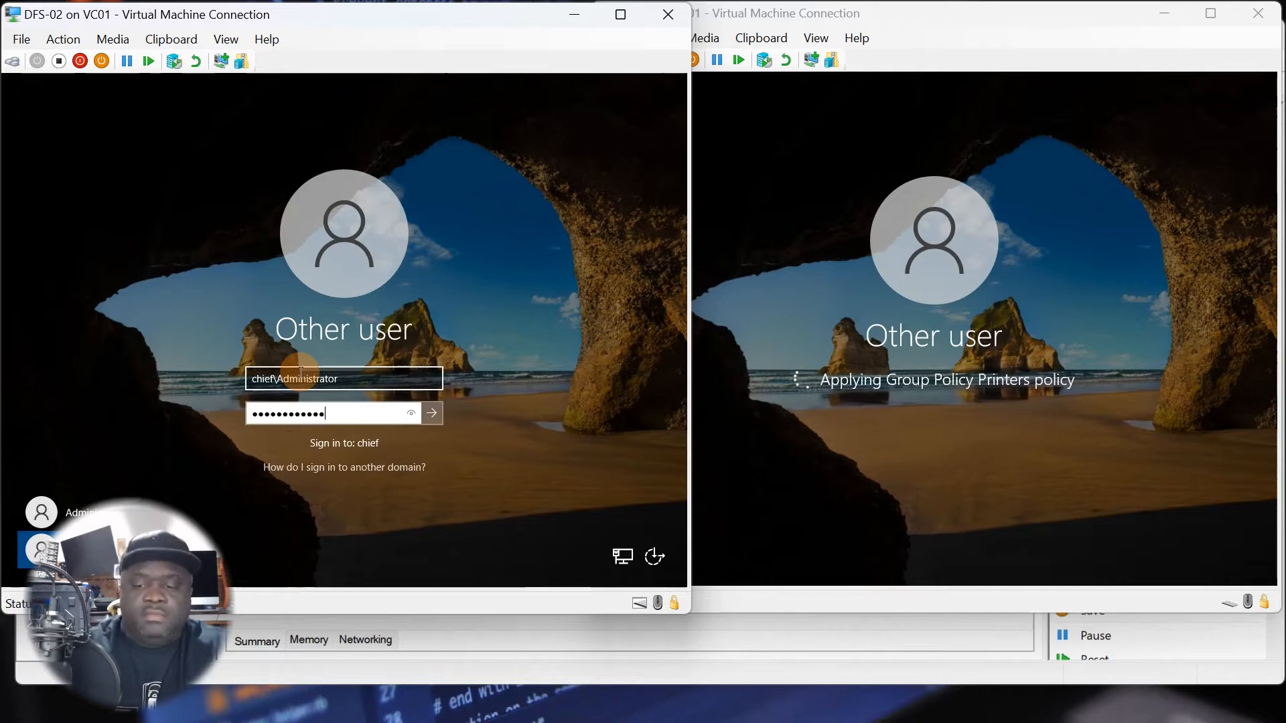
pyautogui.press('Return')
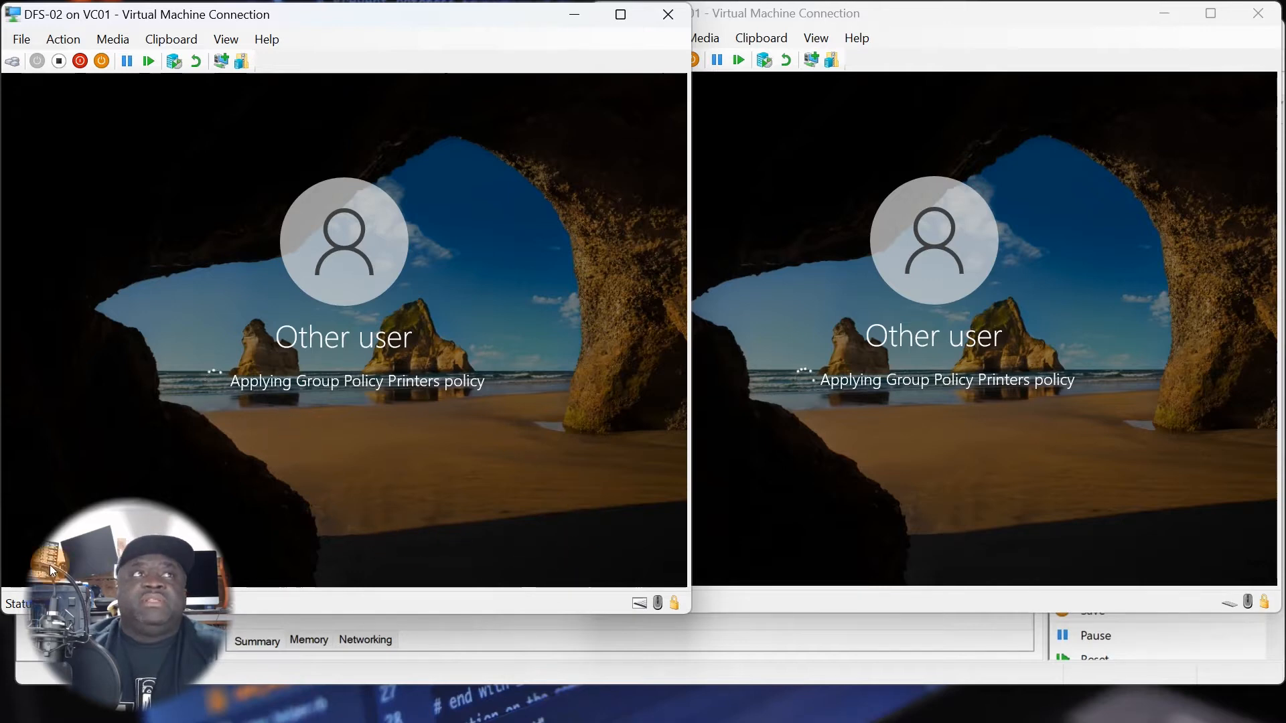
# Switch to Hyper-V Manager, check the PRINT virtual machine's connection window and close it, and minimize the manager.
pyautogui.click(319, 675)
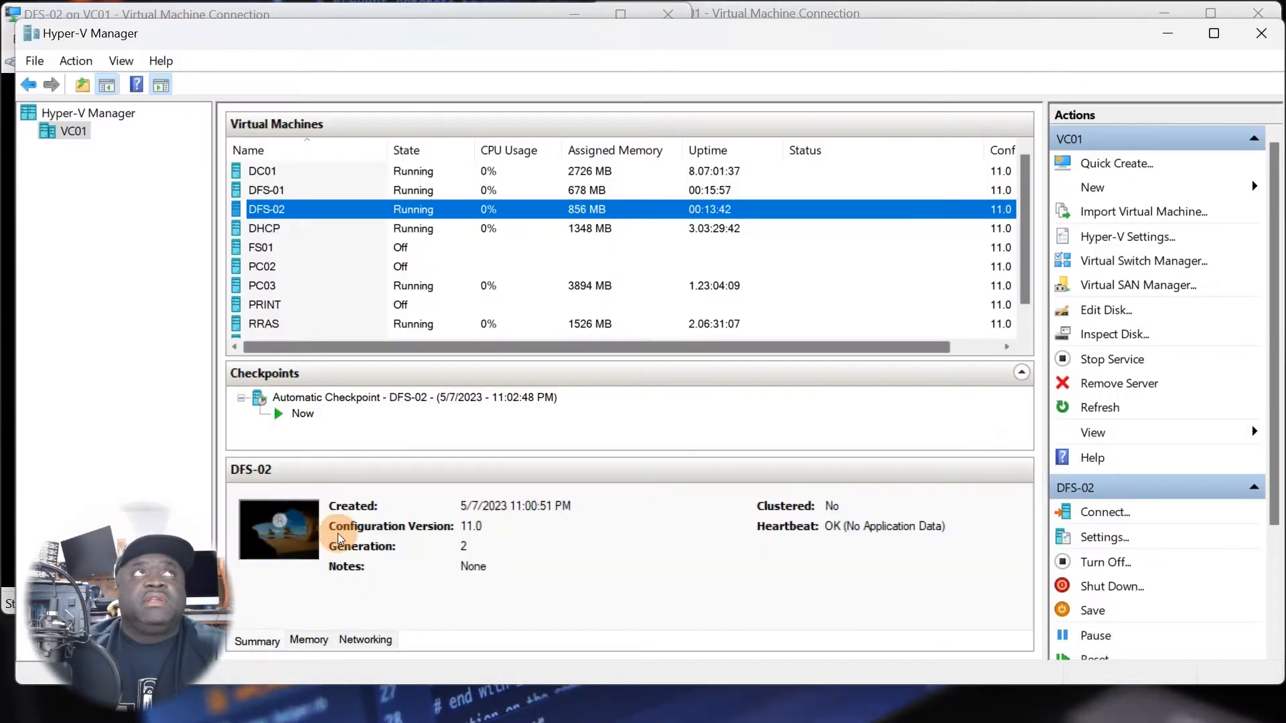
pyautogui.doubleClick(274, 307)
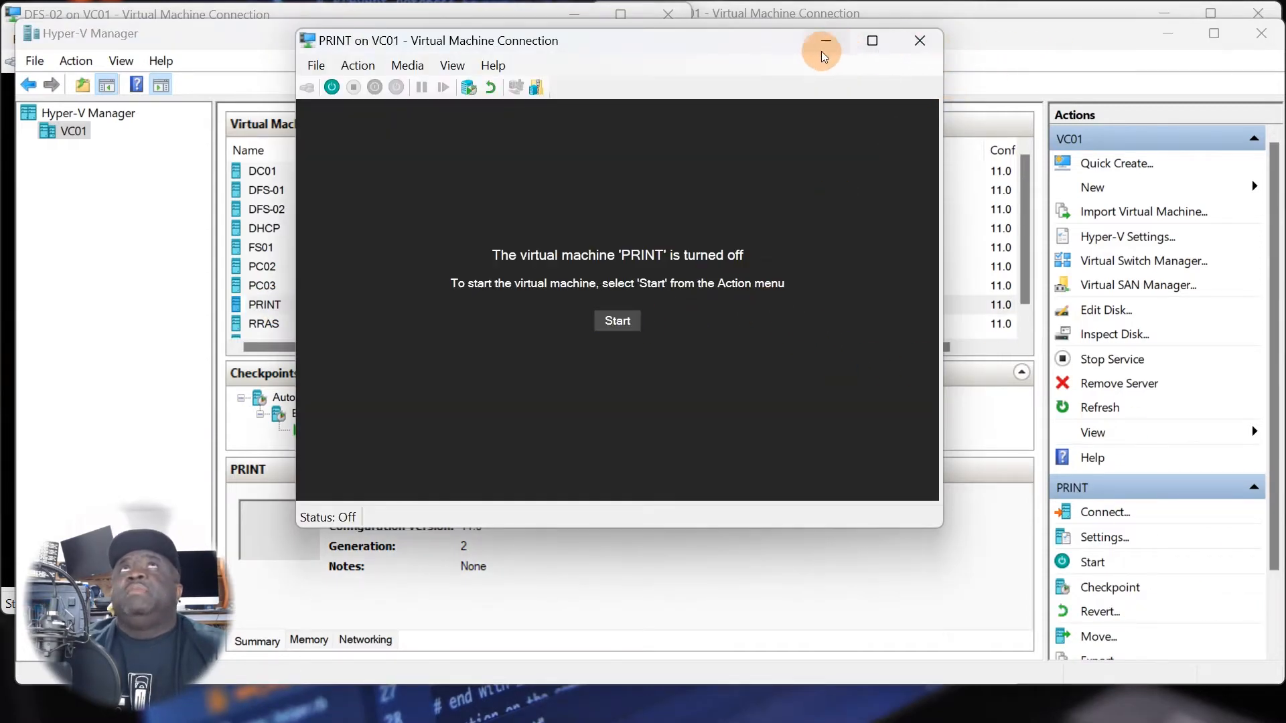
pyautogui.click(930, 51)
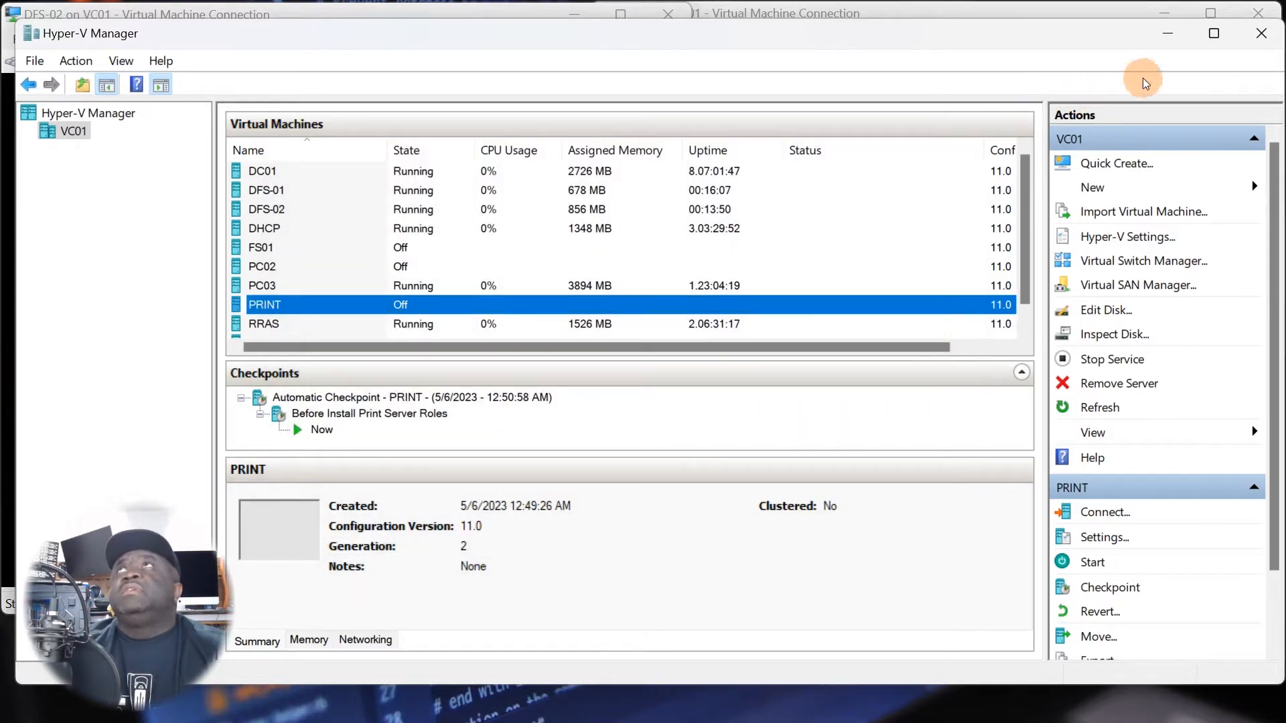
pyautogui.click(1165, 35)
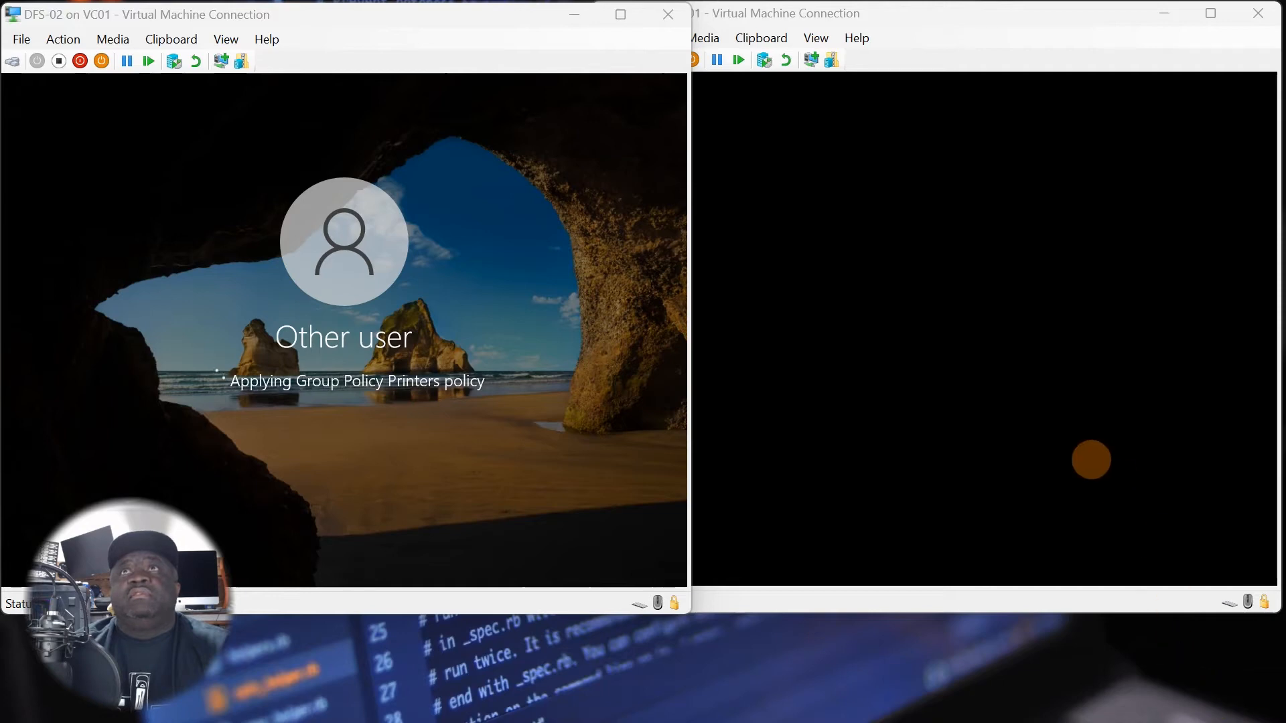
# Set the Windows Admin Center message on DFS-02 not to show again and dismiss it.
pyautogui.click(899, 415)
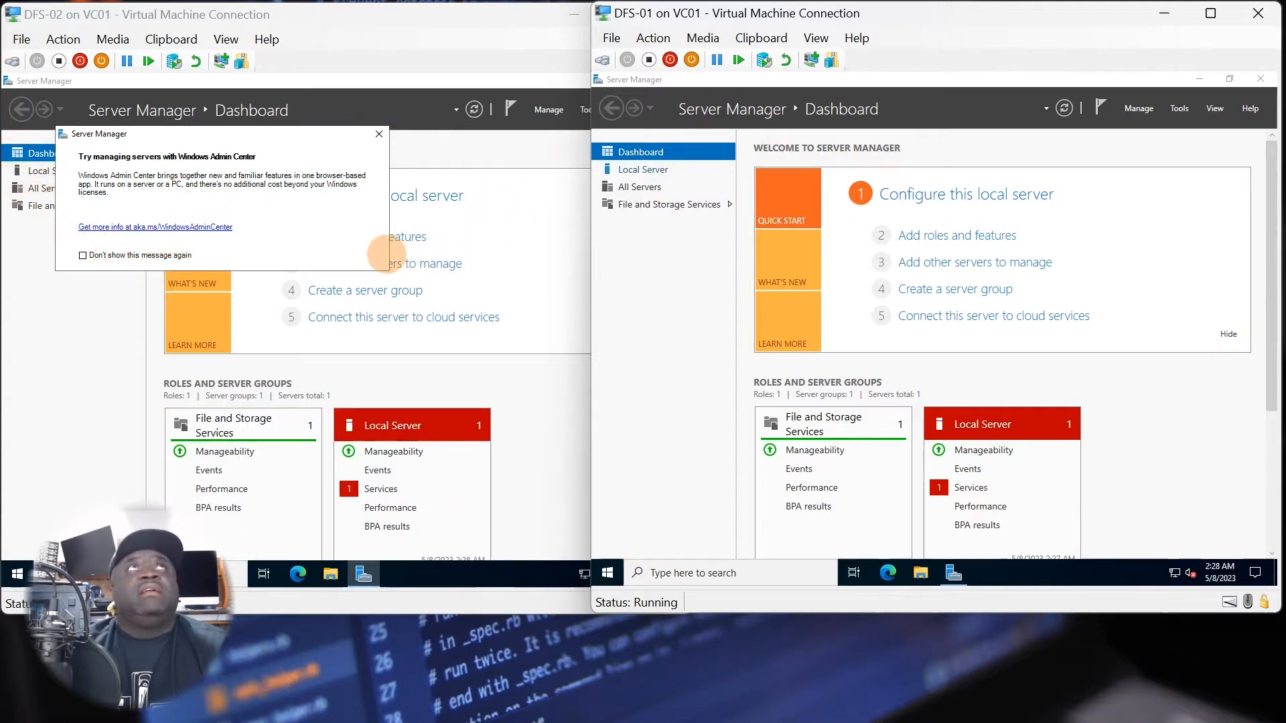
pyautogui.click(301, 191)
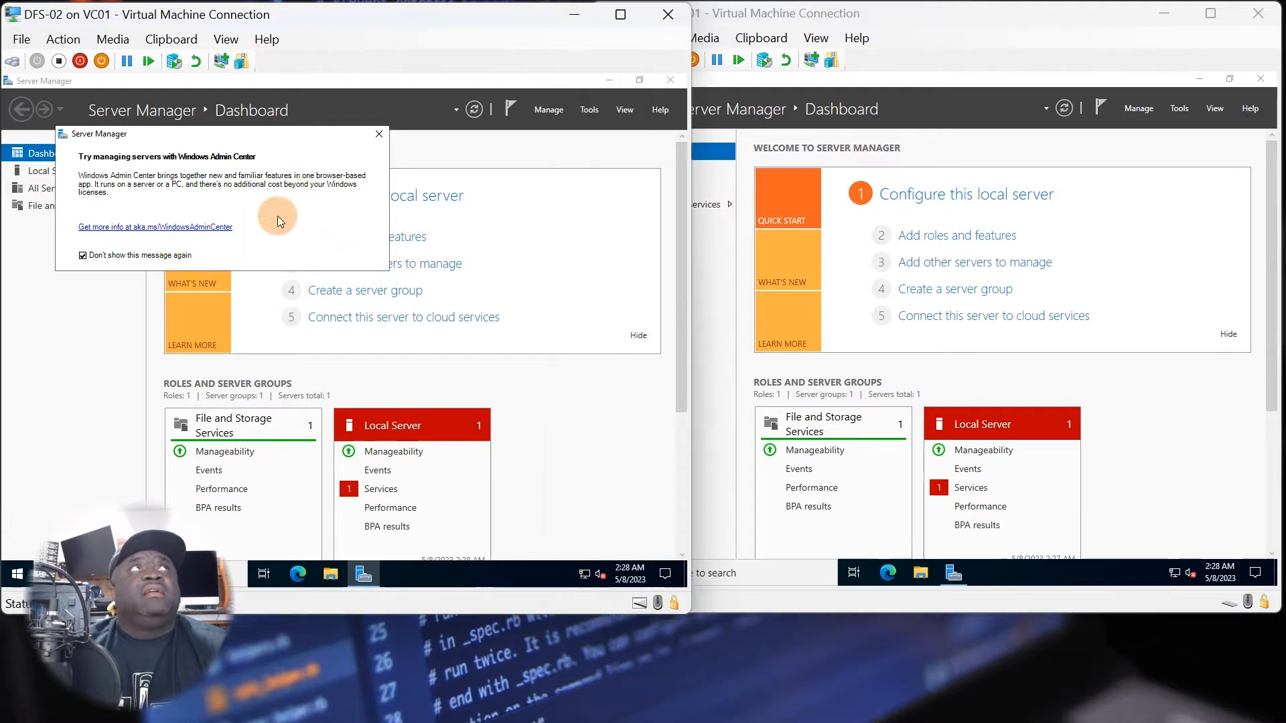
pyautogui.click(380, 134)
# Start the Add Roles and Features Wizard on DFS-01 and advance to the server roles, keeping DFS-01.chief.home.lab as the destination server.
pyautogui.click(1092, 167)
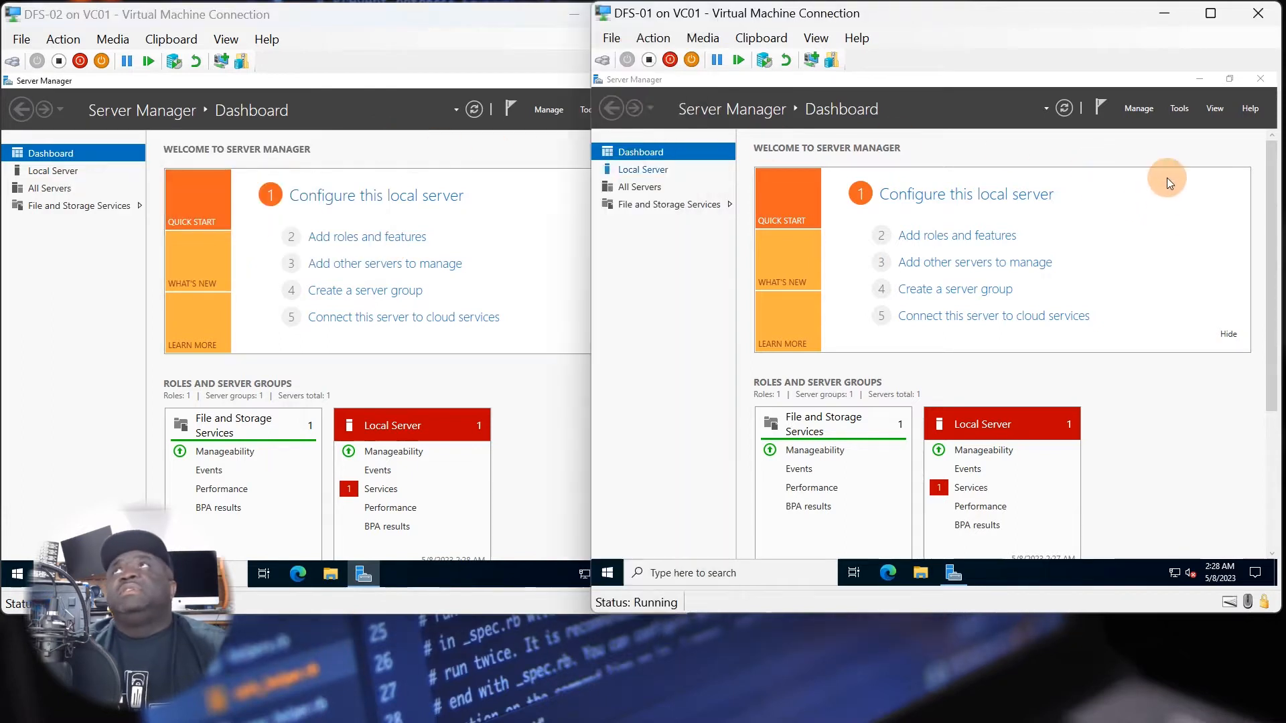
pyautogui.click(1176, 110)
pyautogui.click(1134, 107)
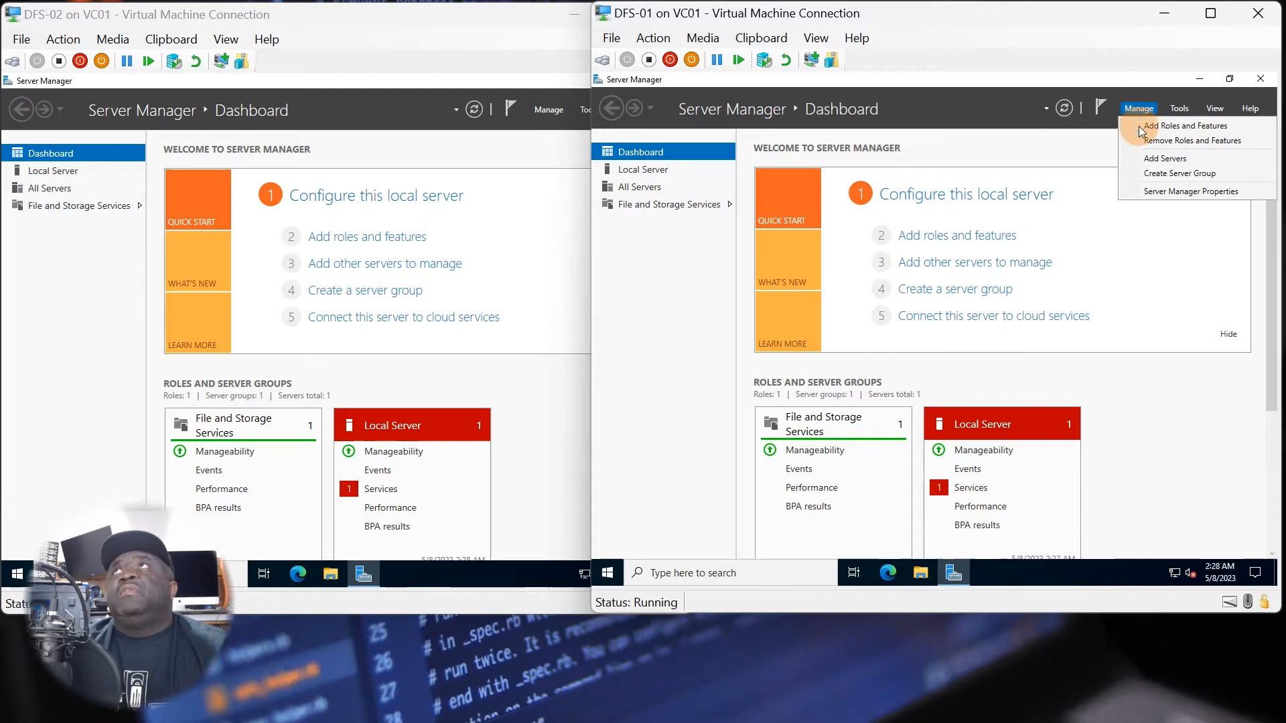
pyautogui.click(1138, 126)
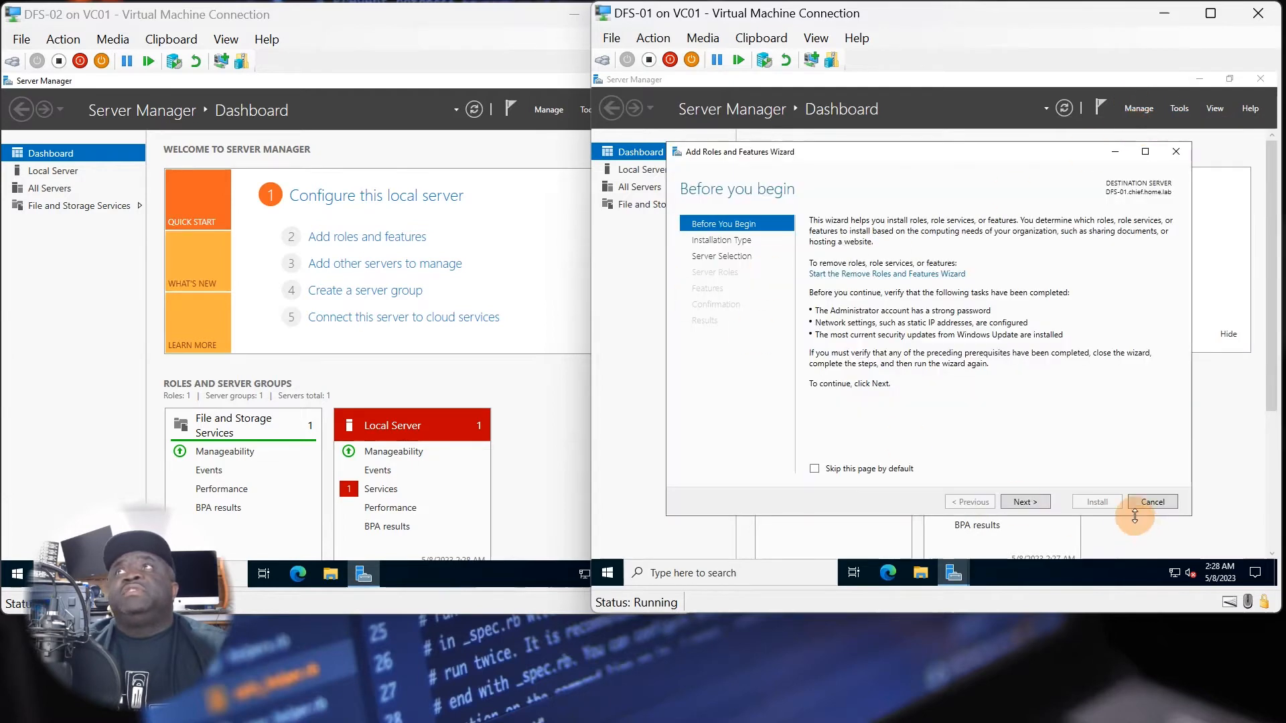
pyautogui.click(1025, 502)
pyautogui.click(1022, 502)
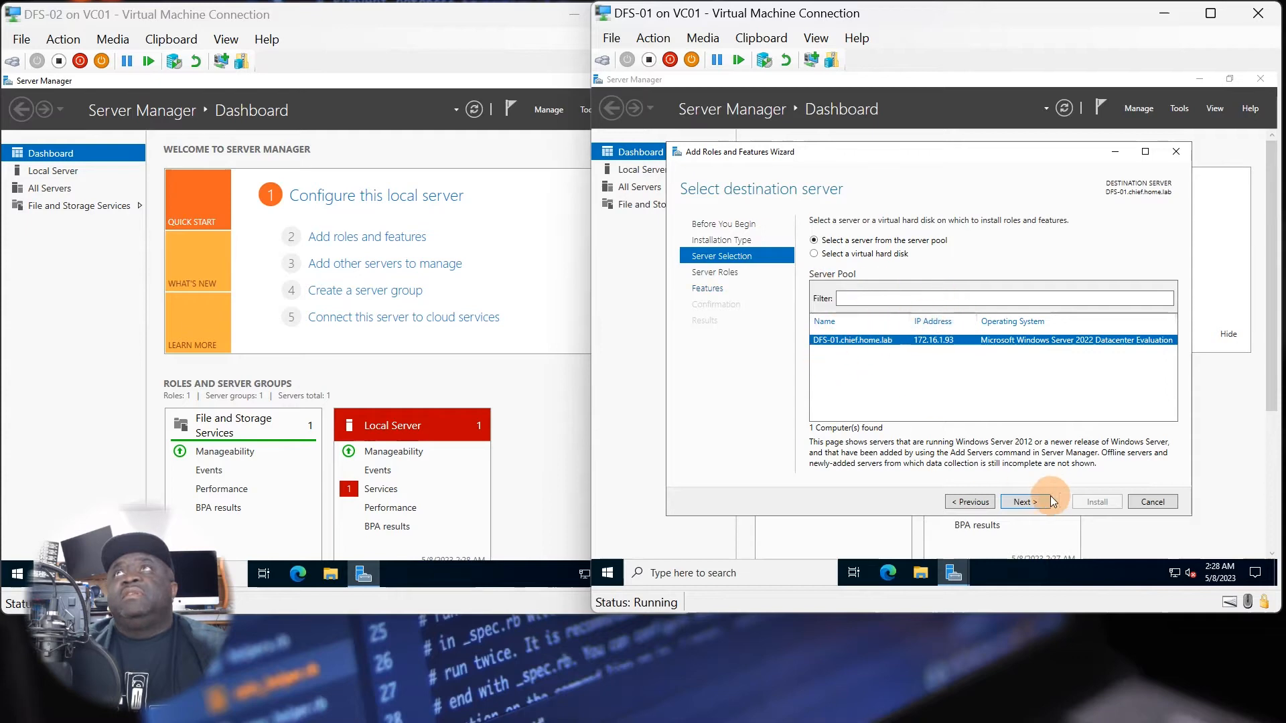
pyautogui.click(1028, 504)
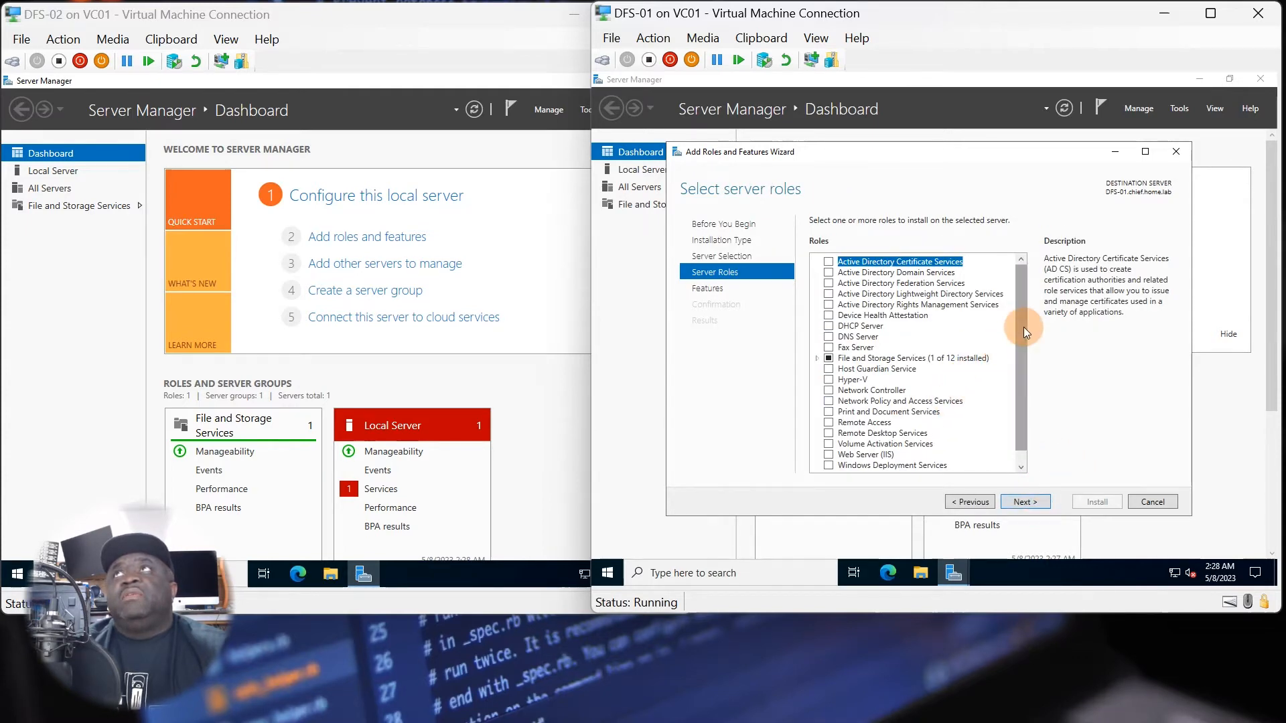
# Select the DFS Namespaces role service with its required features and management tools, plus DFS Replication, for DFS-01.
pyautogui.moveTo(1024, 327)
pyautogui.mouseDown()
pyautogui.moveTo(1022, 350)
pyautogui.moveTo(1014, 334)
pyautogui.mouseUp()
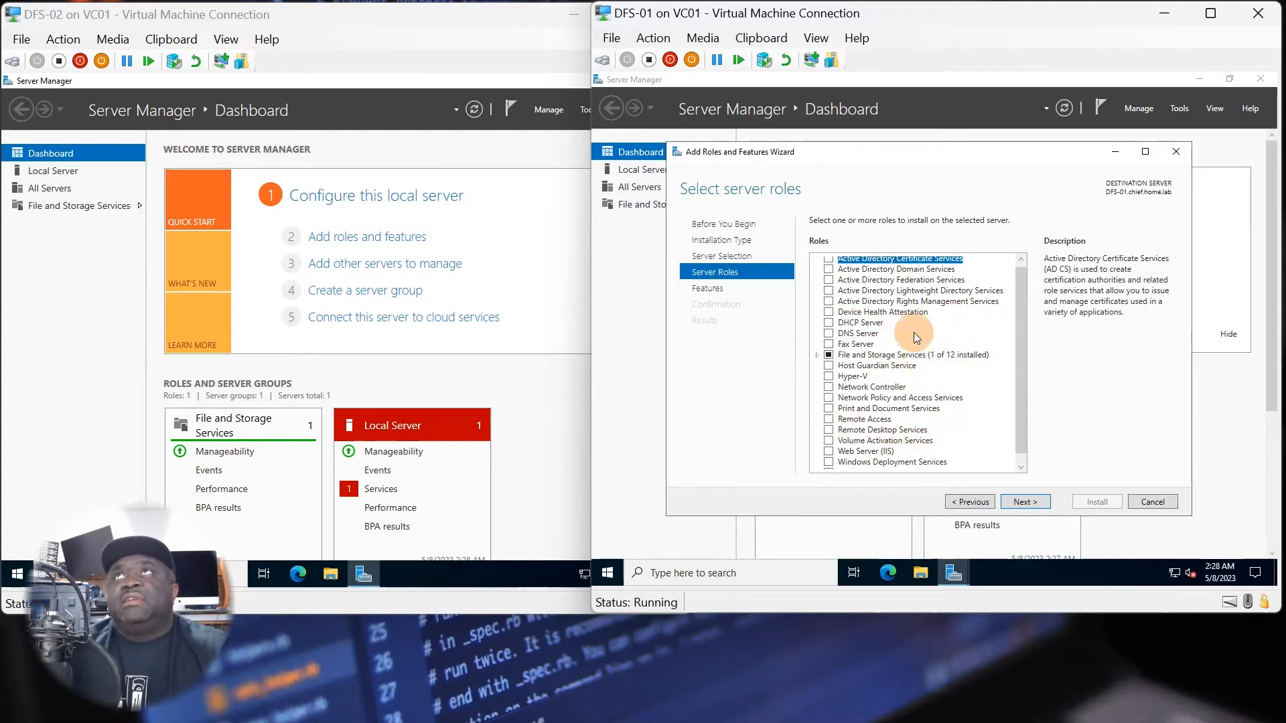
pyautogui.click(820, 356)
pyautogui.click(830, 367)
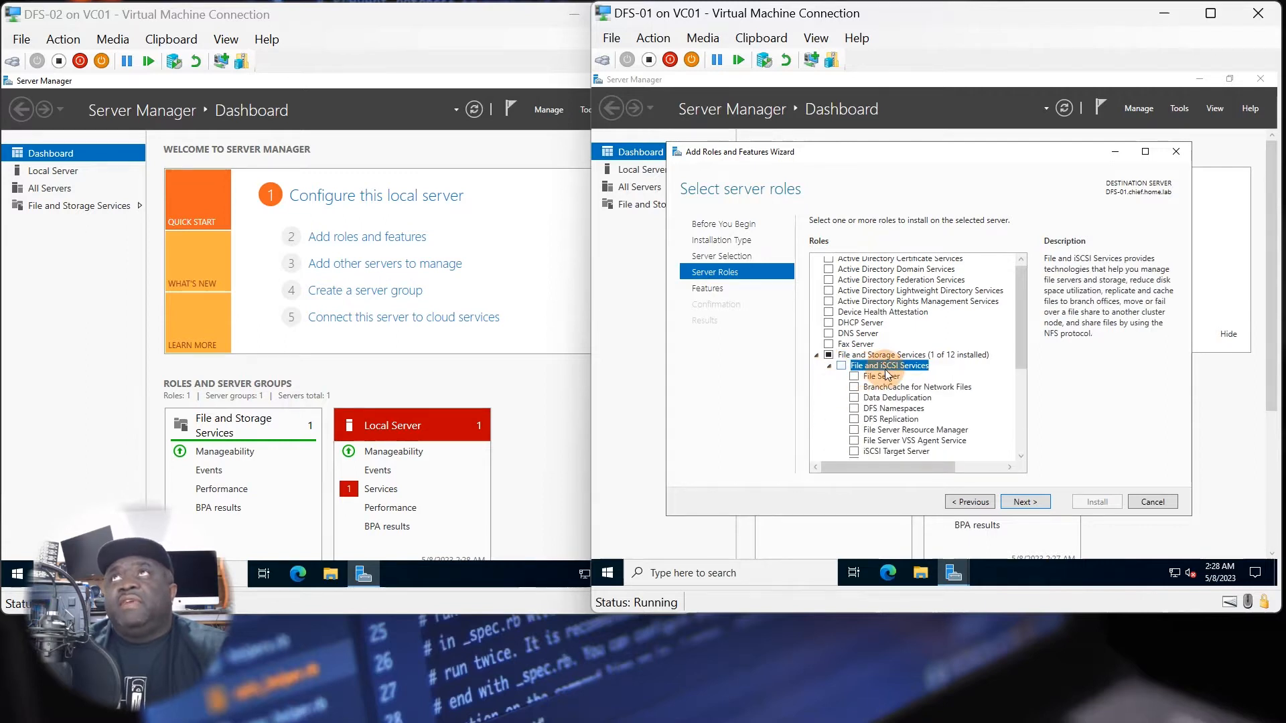
pyautogui.moveTo(1023, 355); pyautogui.dragTo(1019, 372)
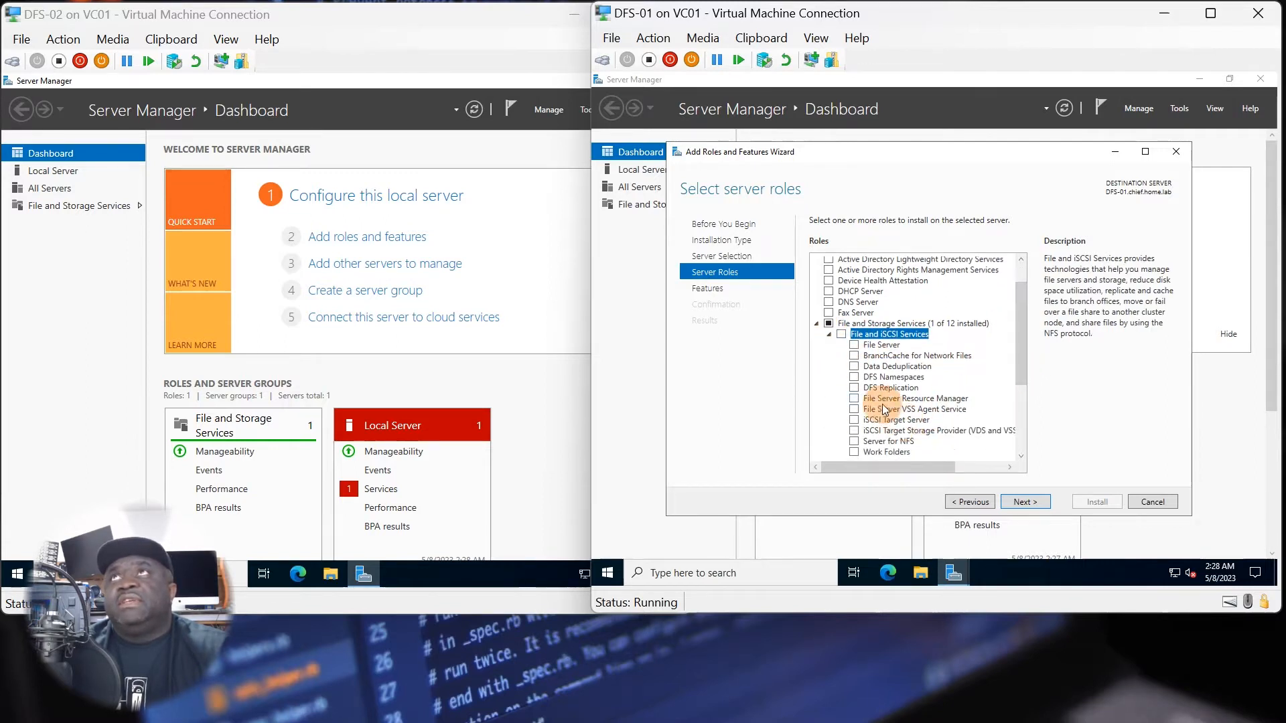
pyautogui.click(855, 378)
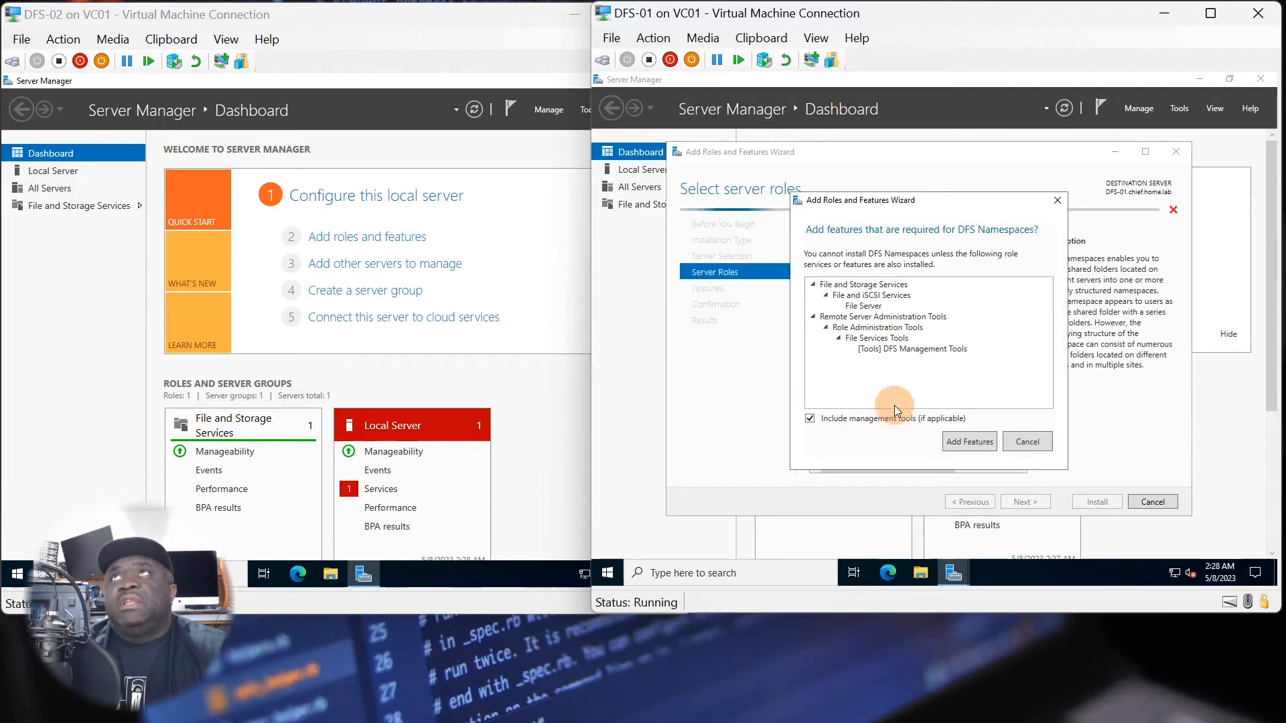
pyautogui.click(970, 447)
pyautogui.click(854, 388)
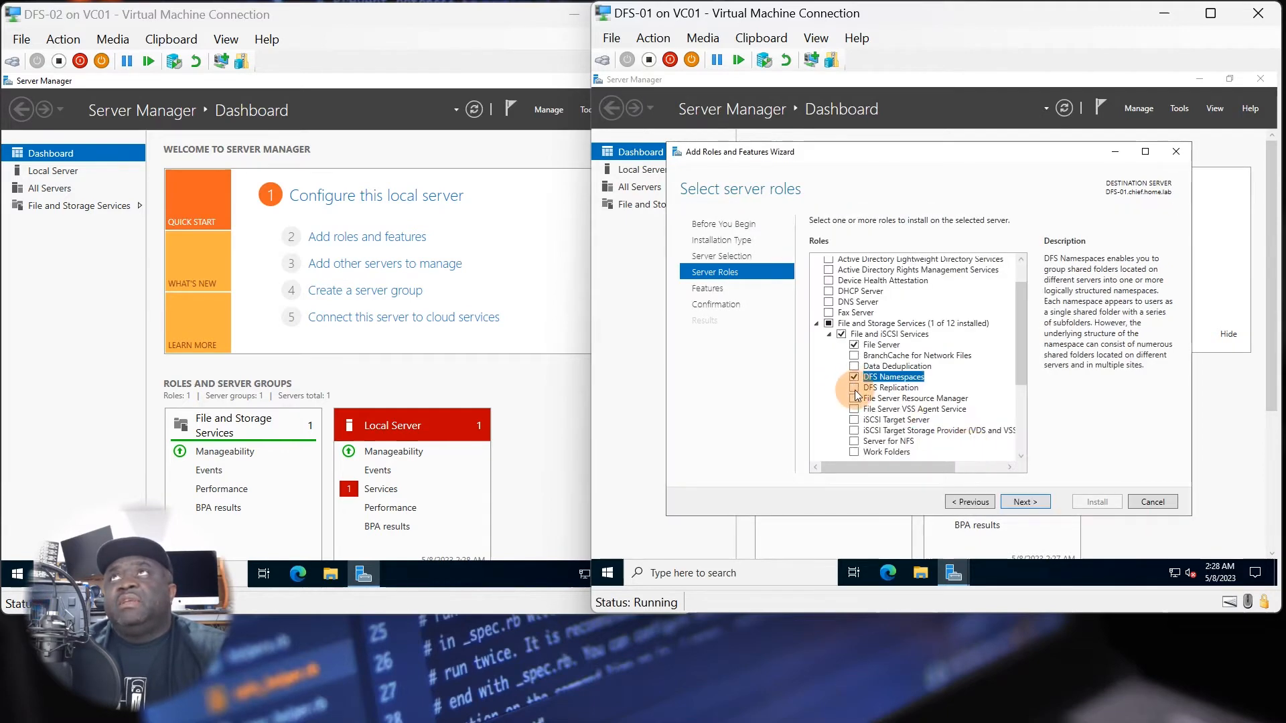
pyautogui.moveTo(1021, 363); pyautogui.dragTo(1020, 380)
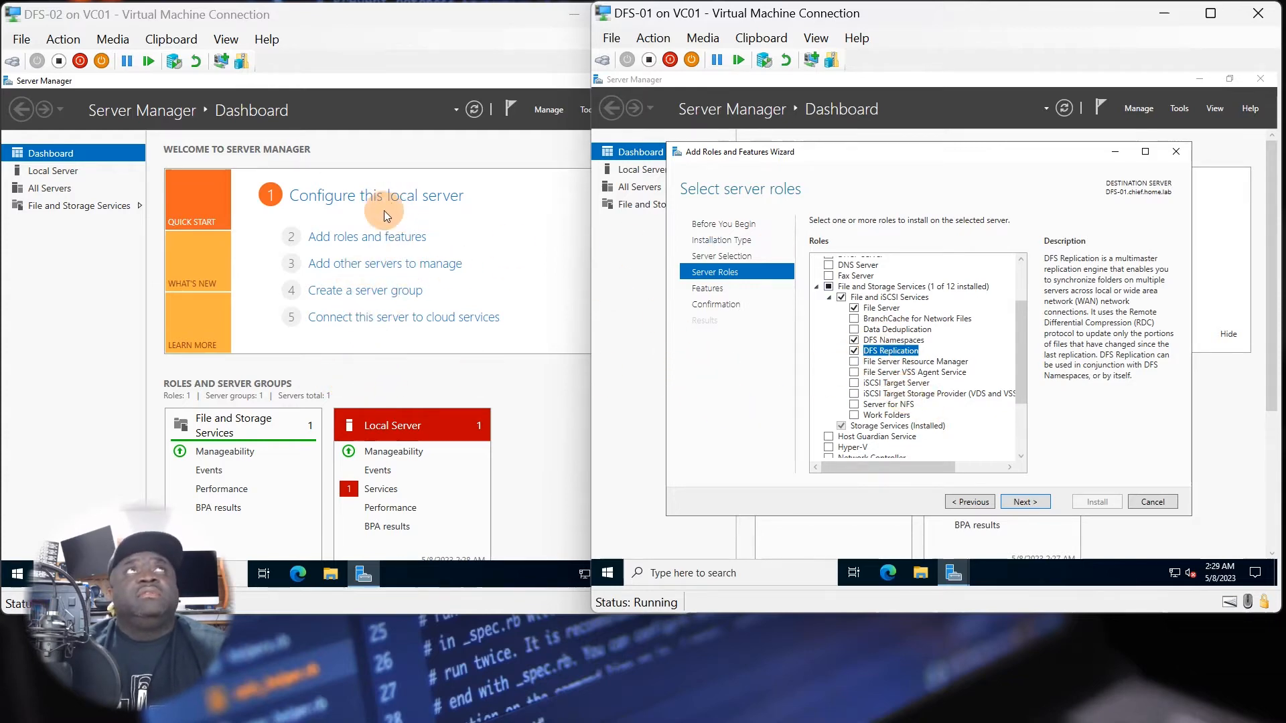
# Start the Add Roles and Features Wizard on DFS-02 and advance to the server roles, keeping role-based installation and the default destination server.
pyautogui.click(372, 235)
pyautogui.click(428, 505)
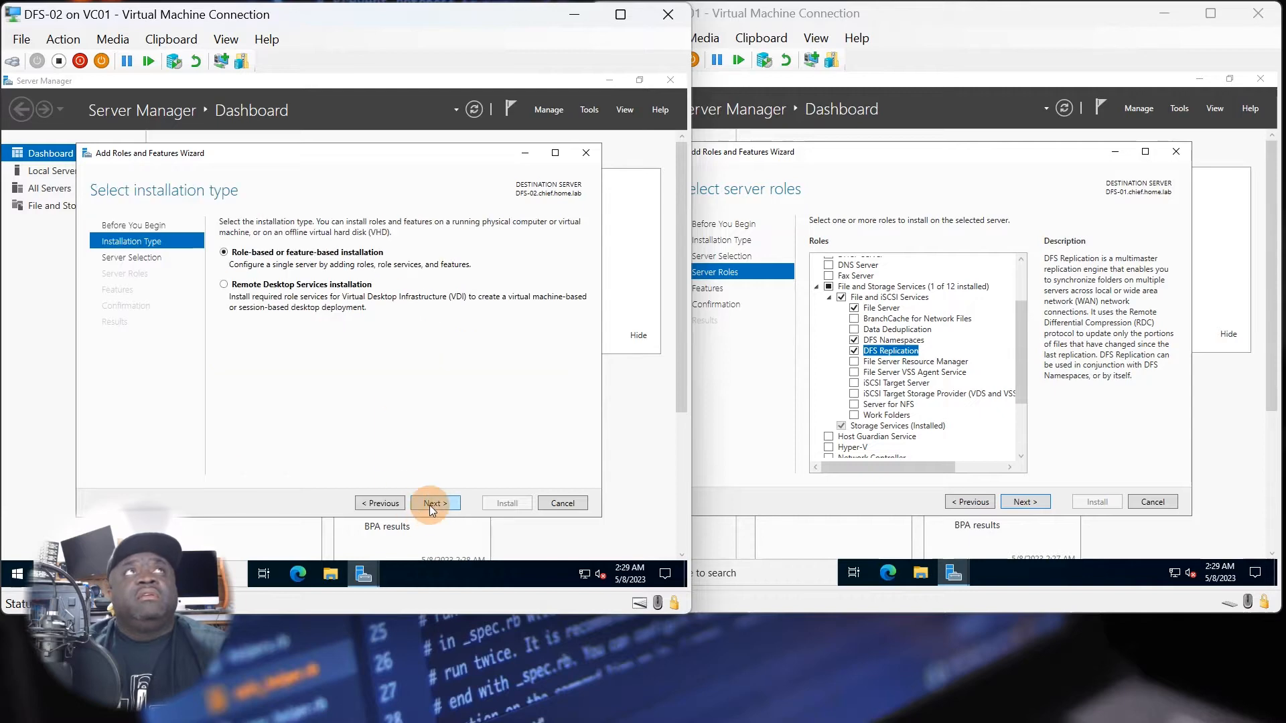
pyautogui.click(429, 506)
pyautogui.click(428, 505)
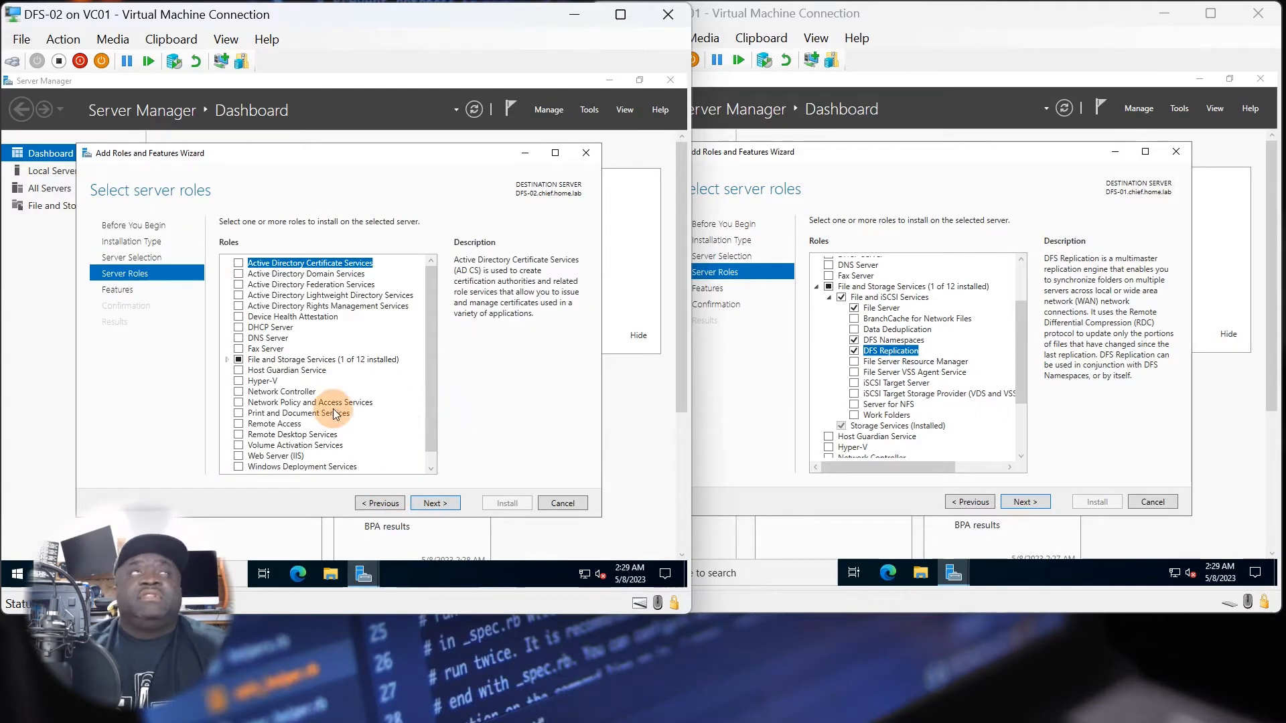
# Select DFS Namespaces with its required features and management tools, plus DFS Replication, under File and iSCSI Services for DFS-02.
pyautogui.click(226, 361)
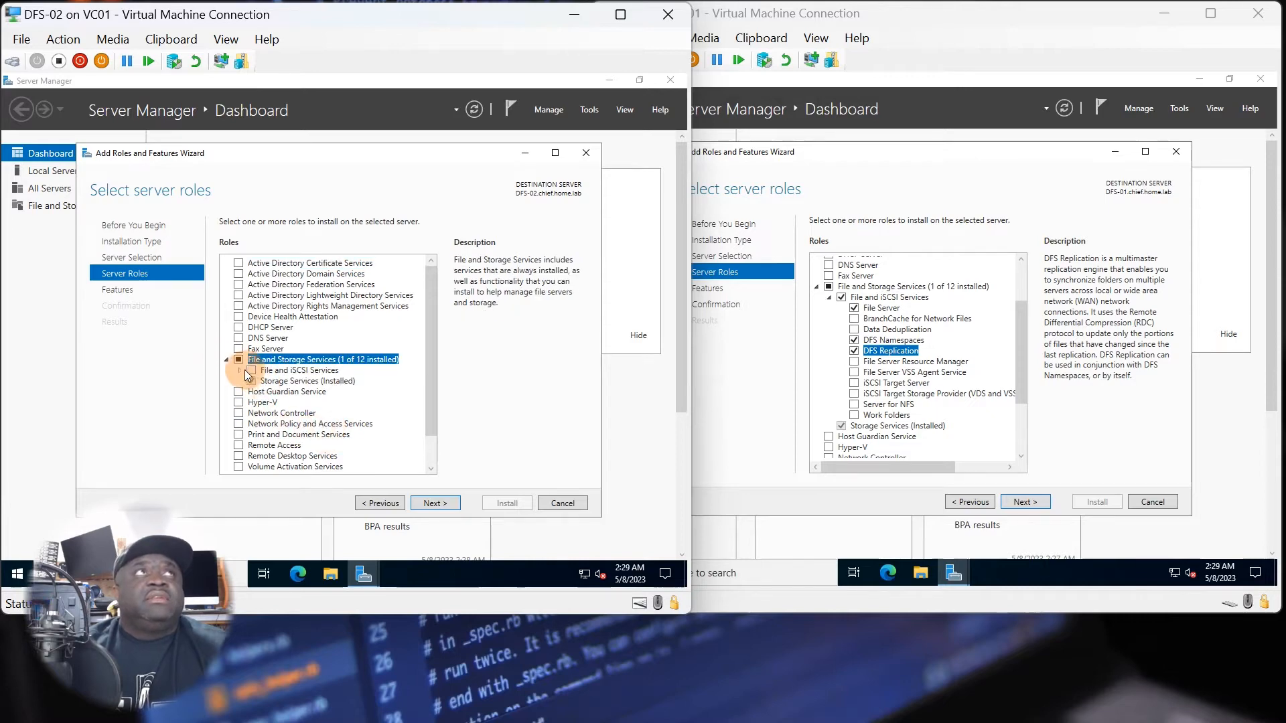
pyautogui.click(241, 371)
pyautogui.click(263, 412)
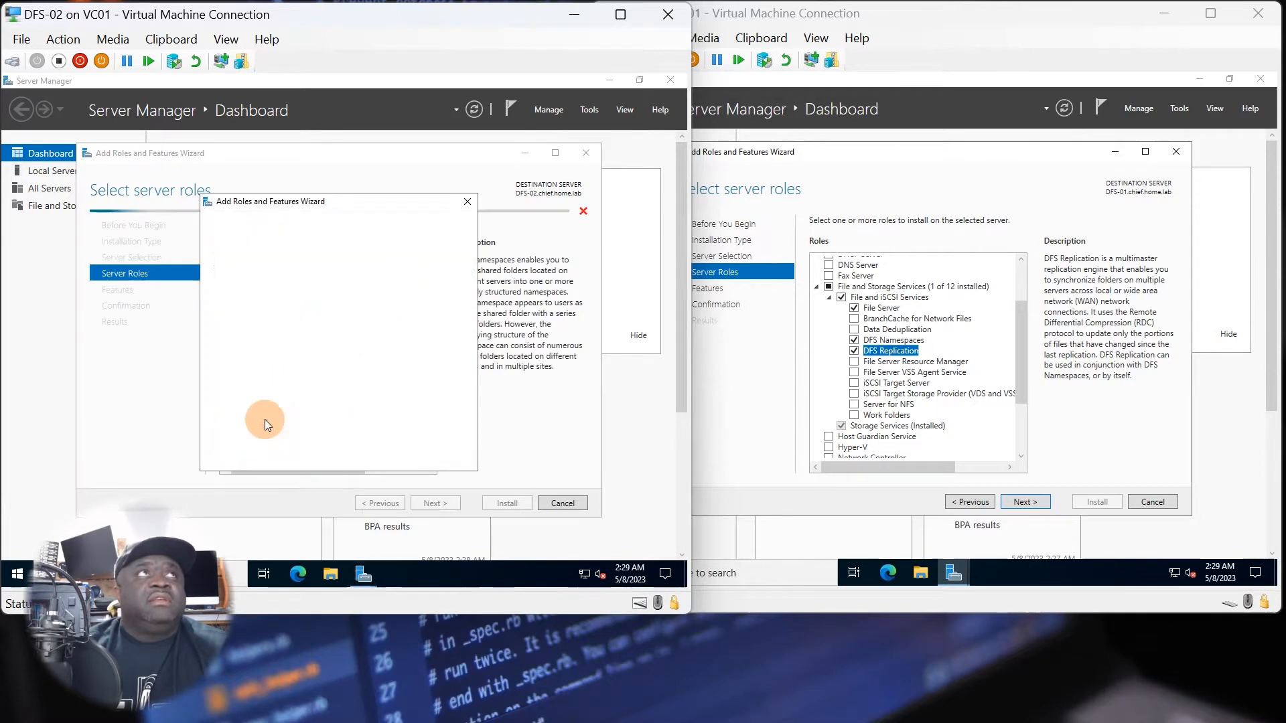
pyautogui.click(401, 445)
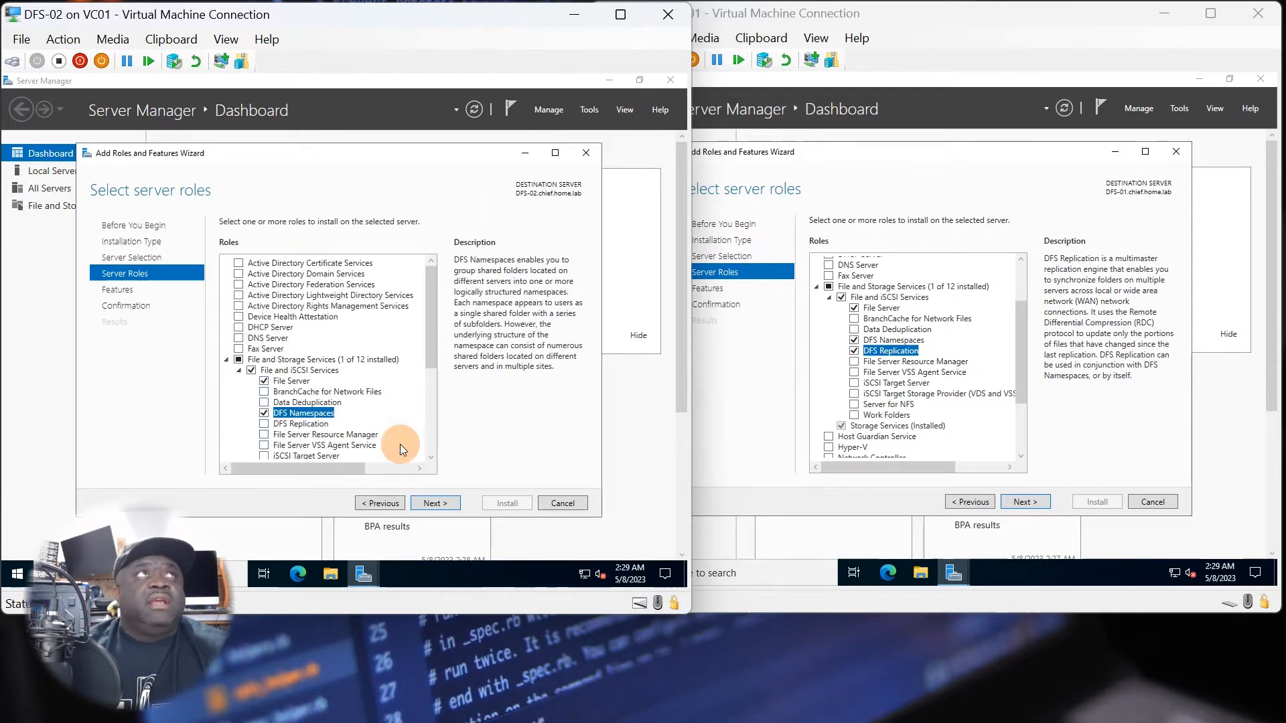
pyautogui.click(265, 414)
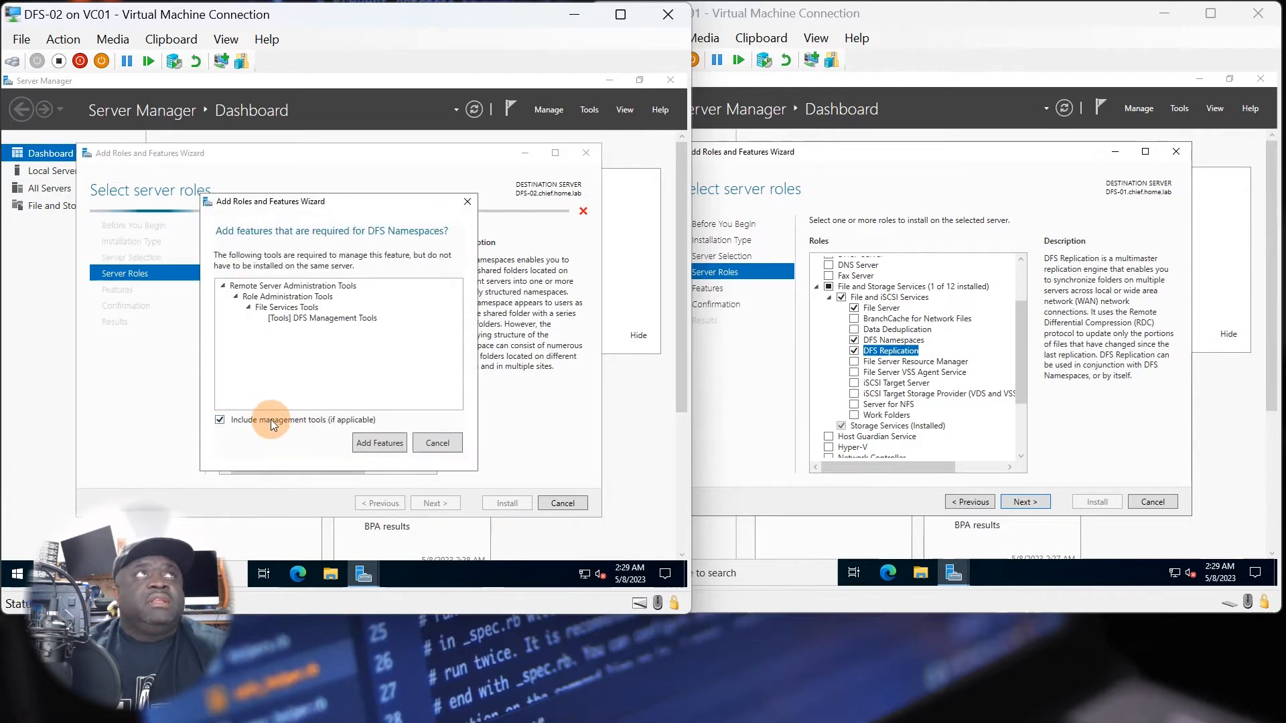
pyautogui.click(378, 444)
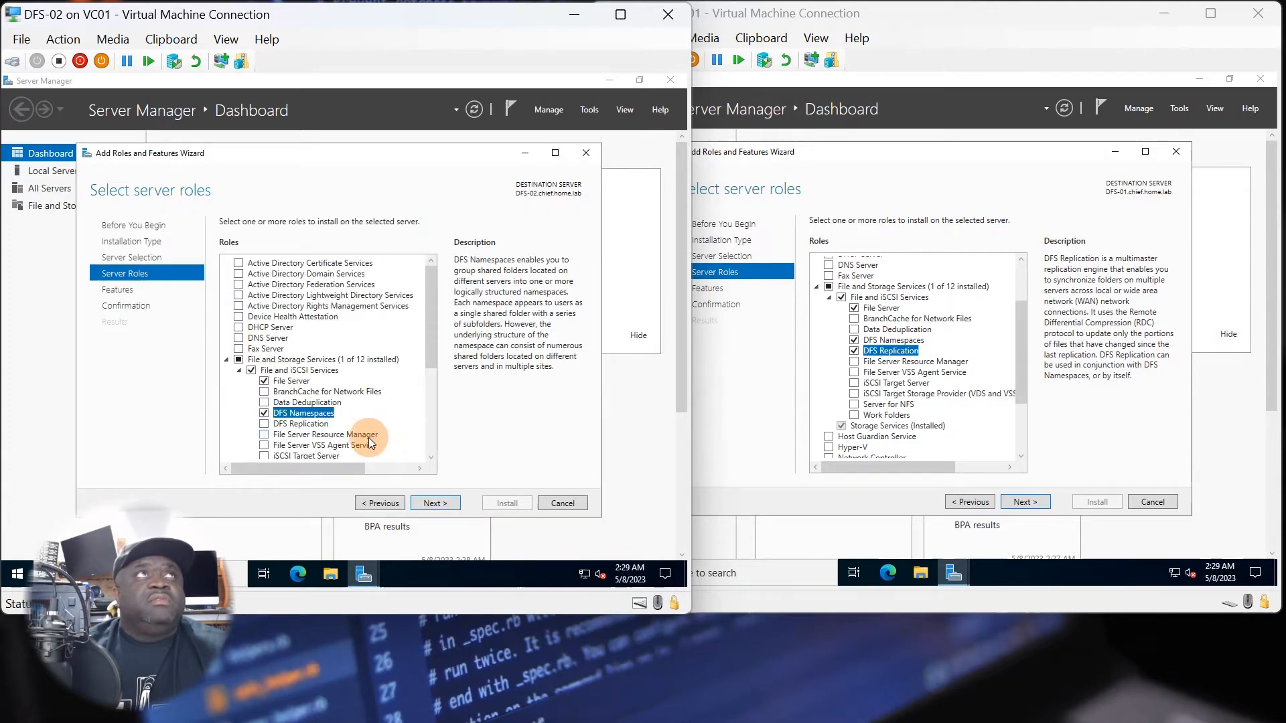
pyautogui.click(264, 424)
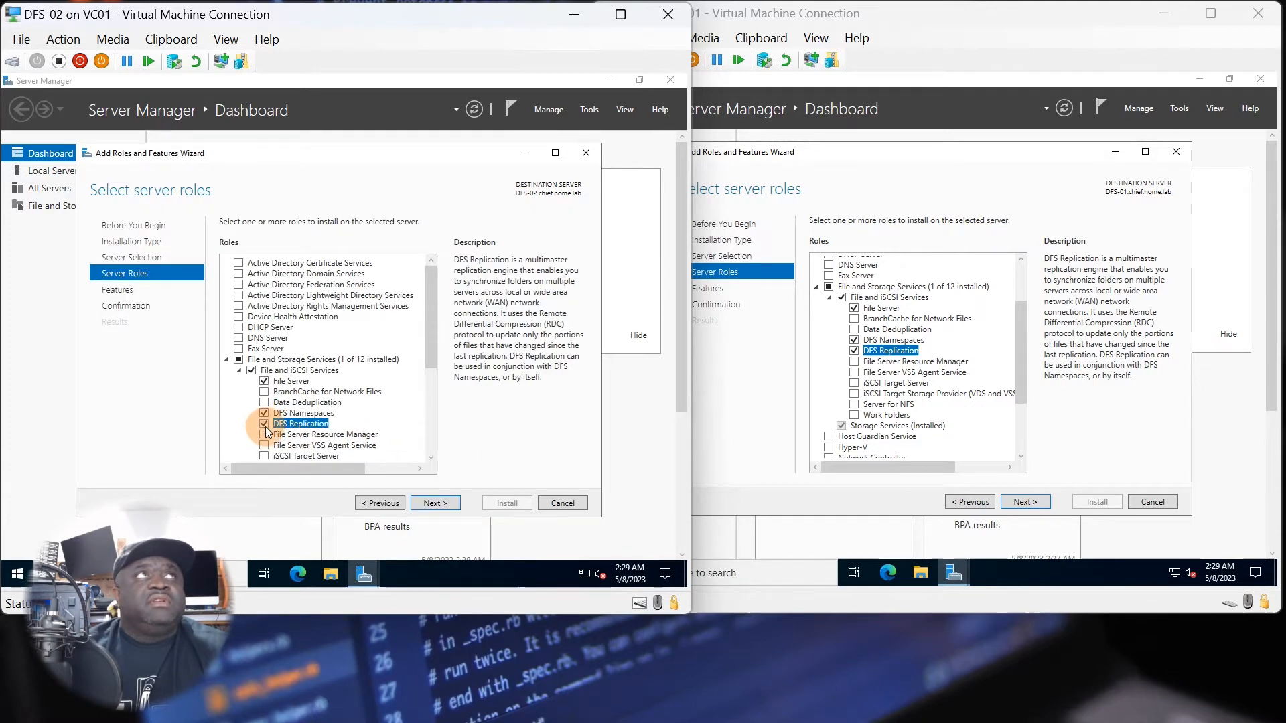
# Advance the role wizards on DFS-02 and DFS-01 to the installation confirmation without adding any further features.
pyautogui.click(435, 504)
pyautogui.click(437, 504)
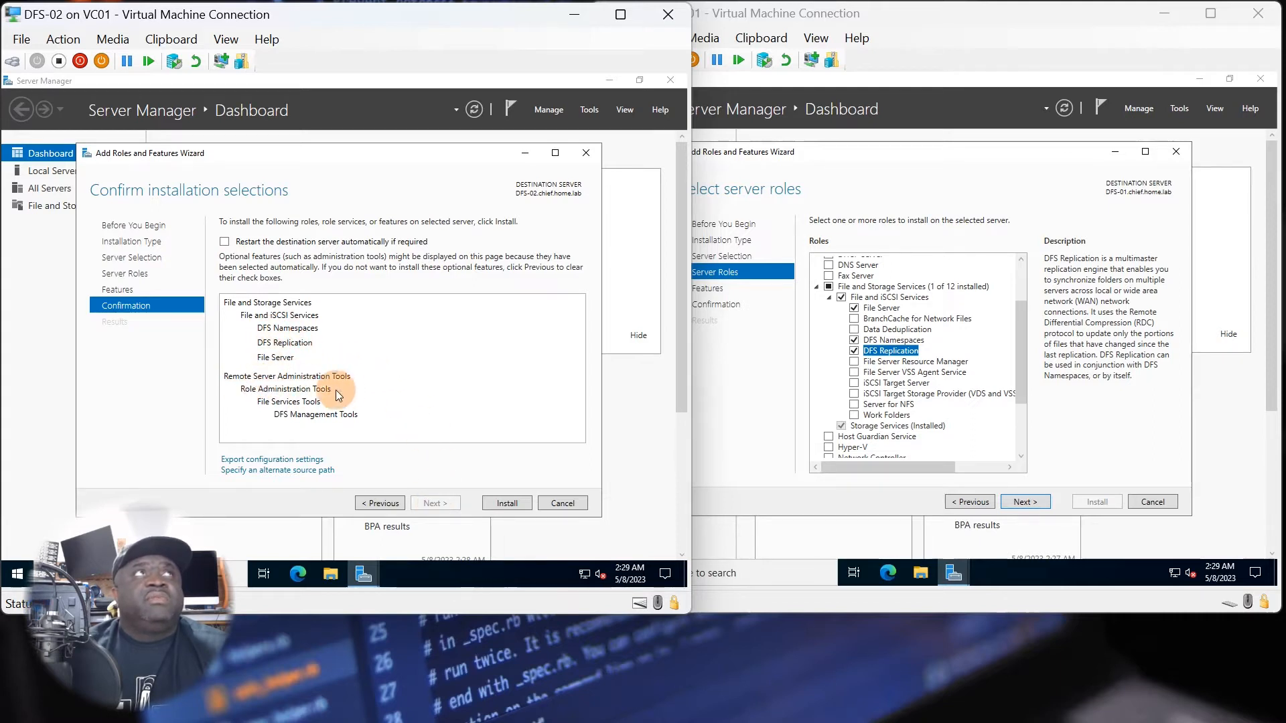
pyautogui.click(1023, 506)
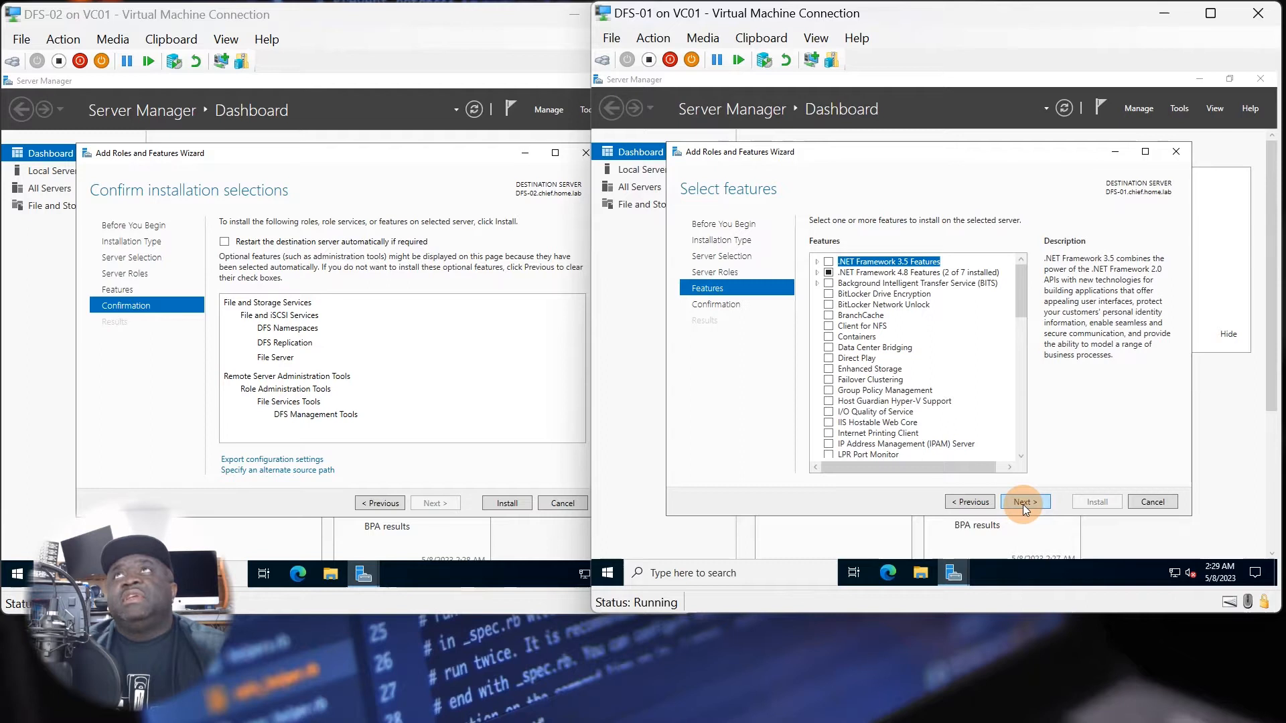
pyautogui.click(1023, 504)
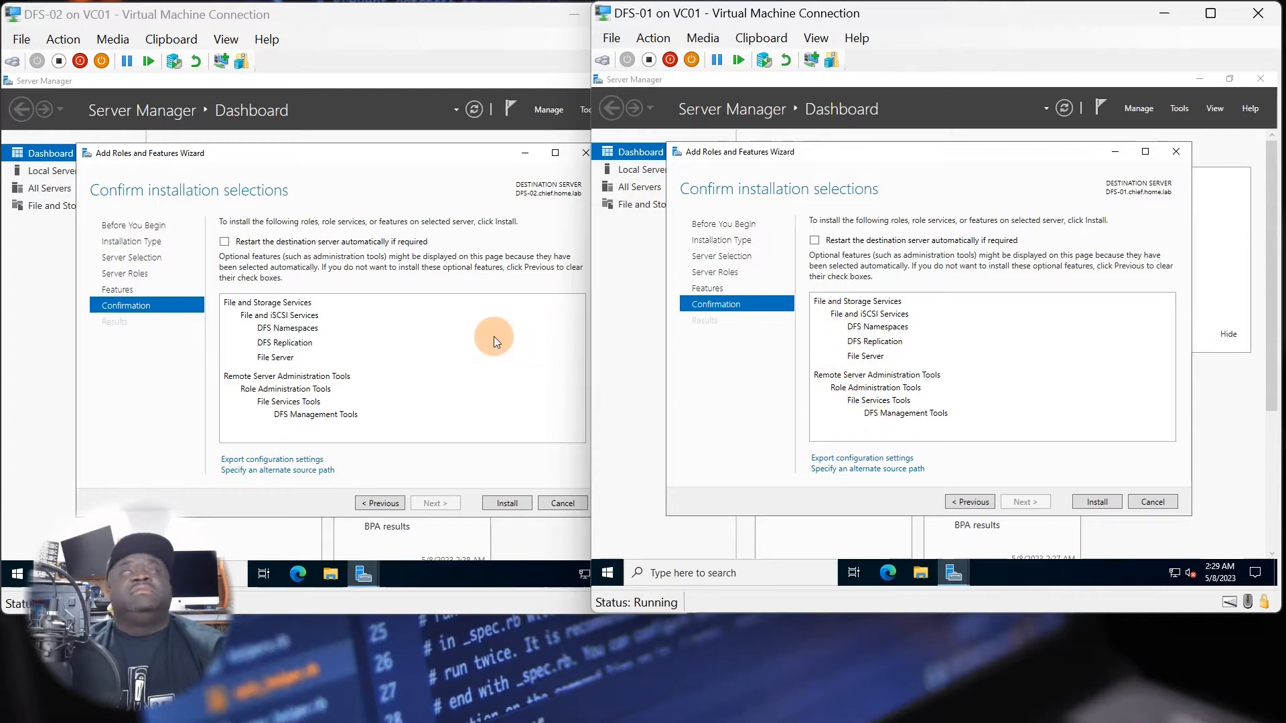
# Start installing the selected DFS role services on DFS-02 and on DFS-01.
pyautogui.click(462, 502)
pyautogui.click(507, 503)
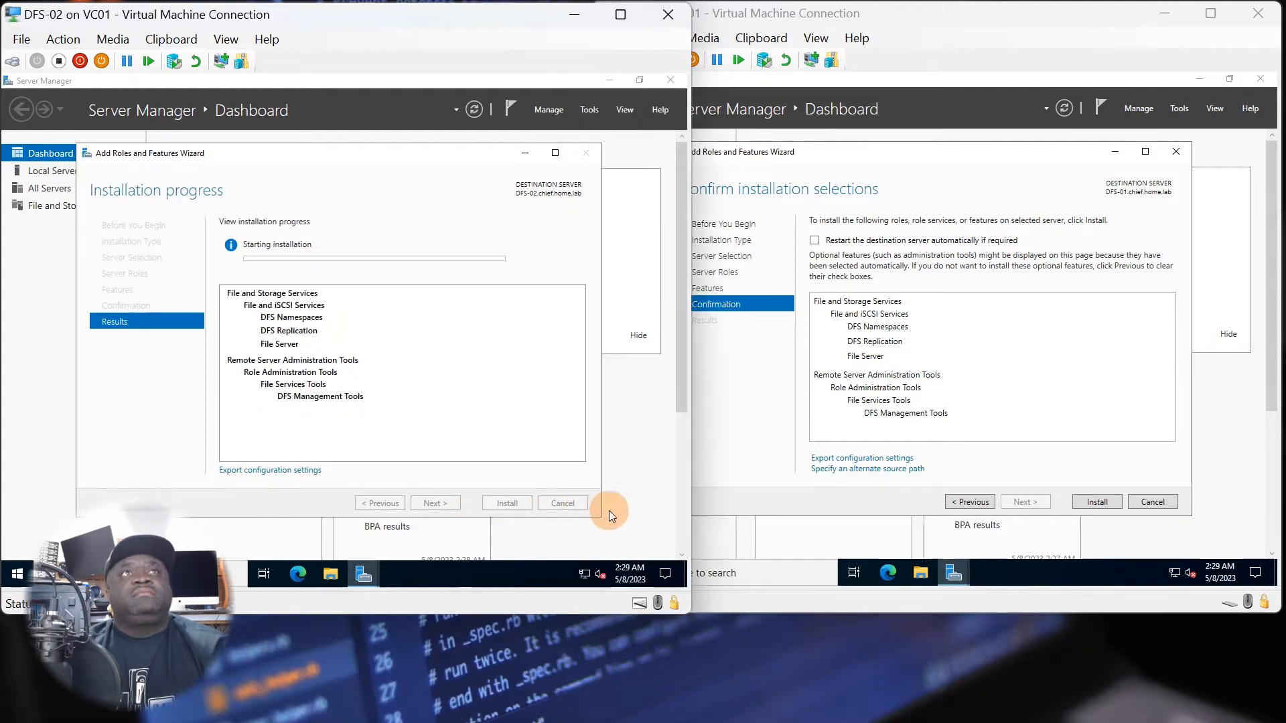
pyautogui.click(1067, 497)
pyautogui.click(1092, 501)
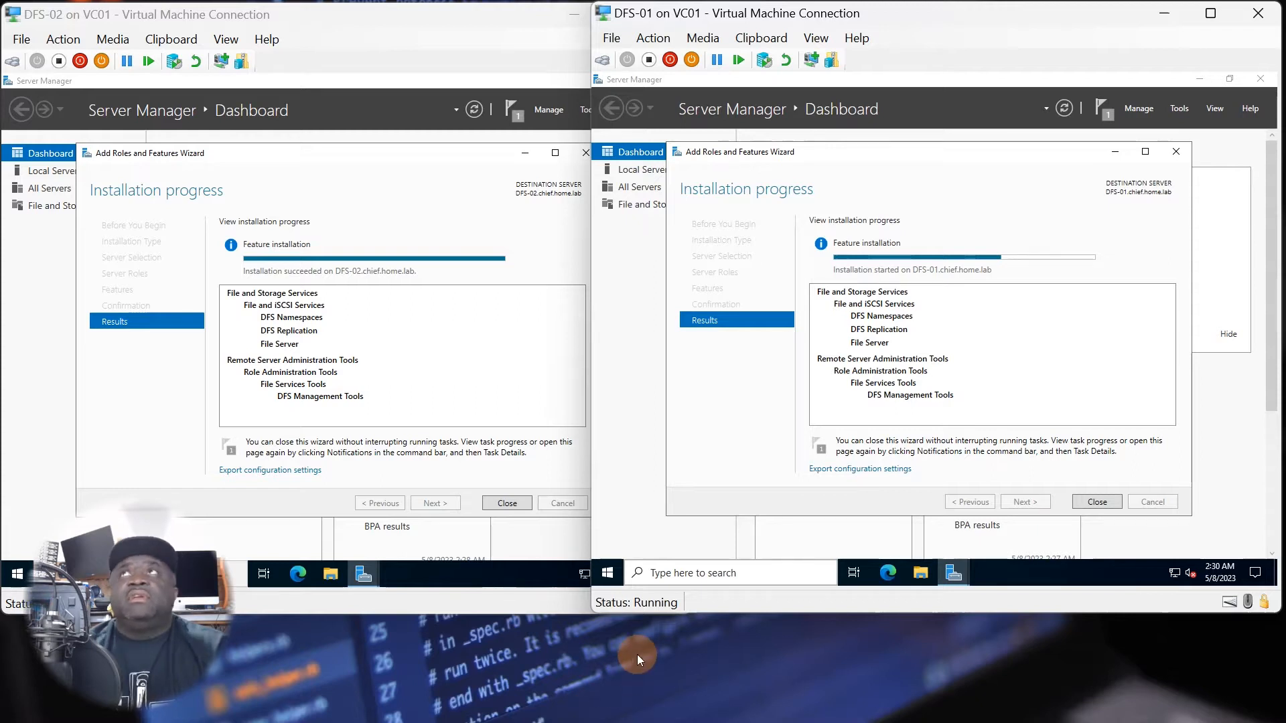
# Close the finished Add Roles and Features Wizard on both DFS-02 and DFS-01.
pyautogui.click(328, 504)
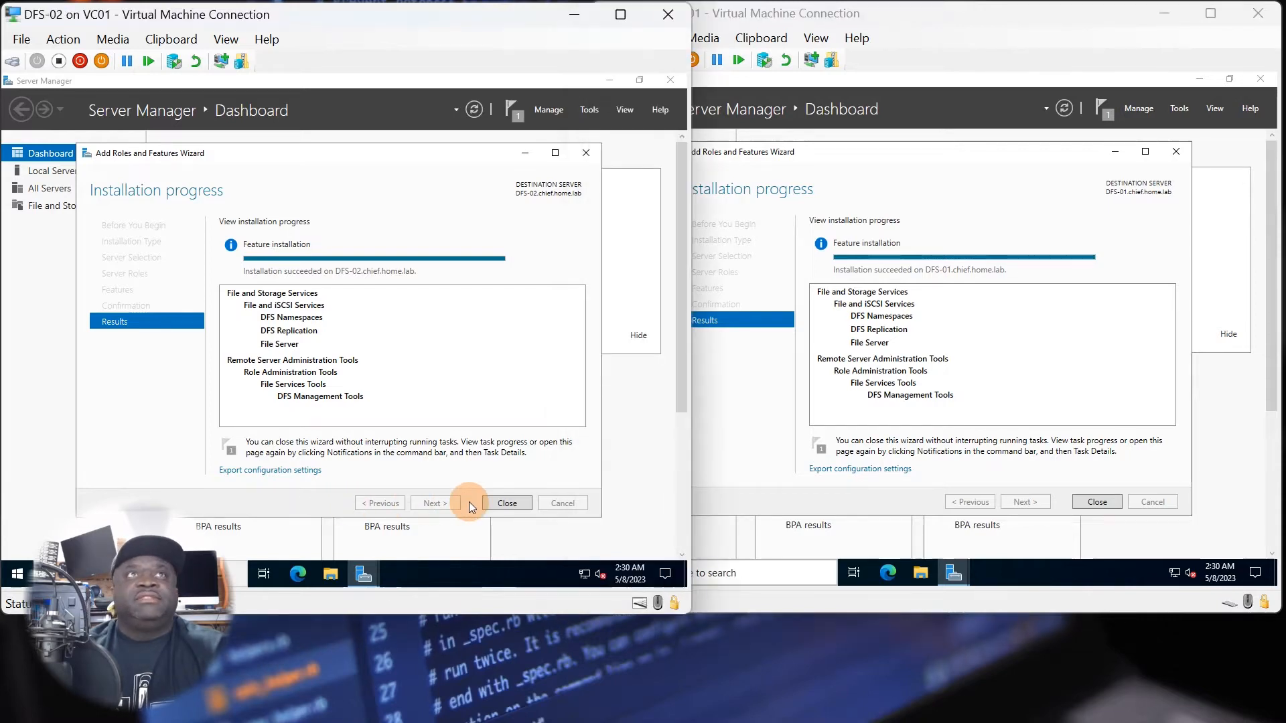
pyautogui.click(508, 504)
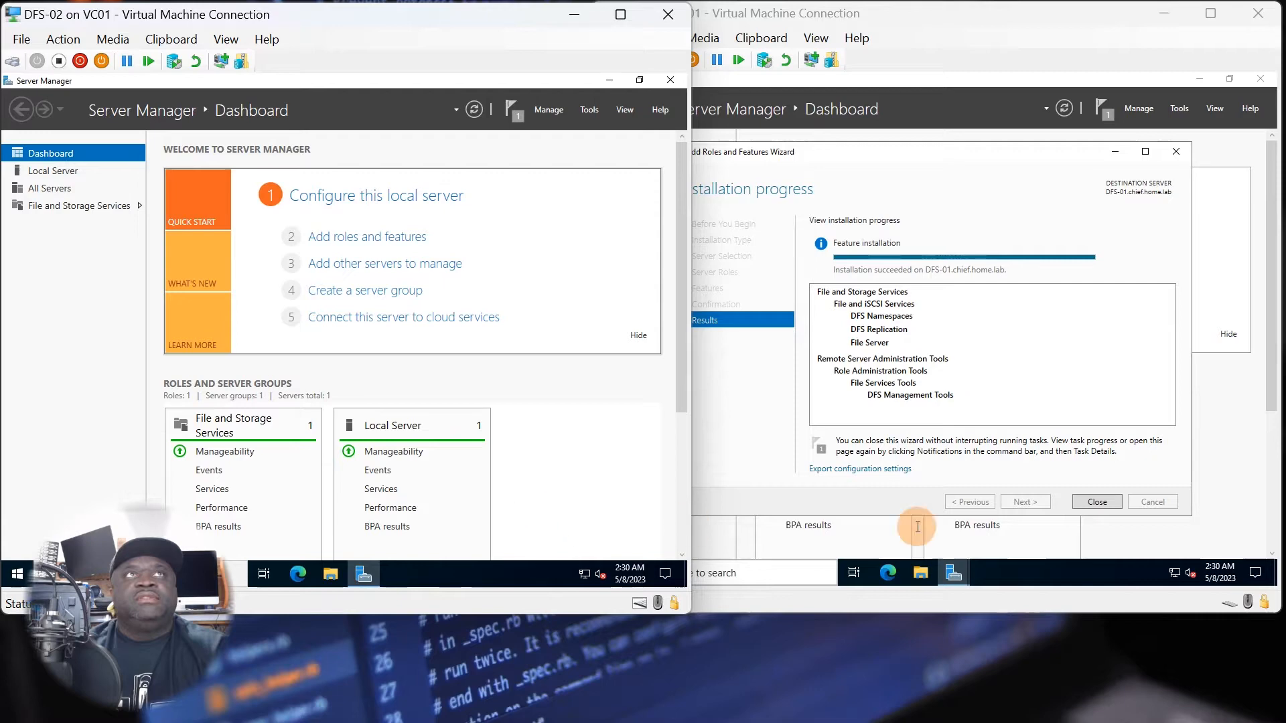
pyautogui.click(1105, 503)
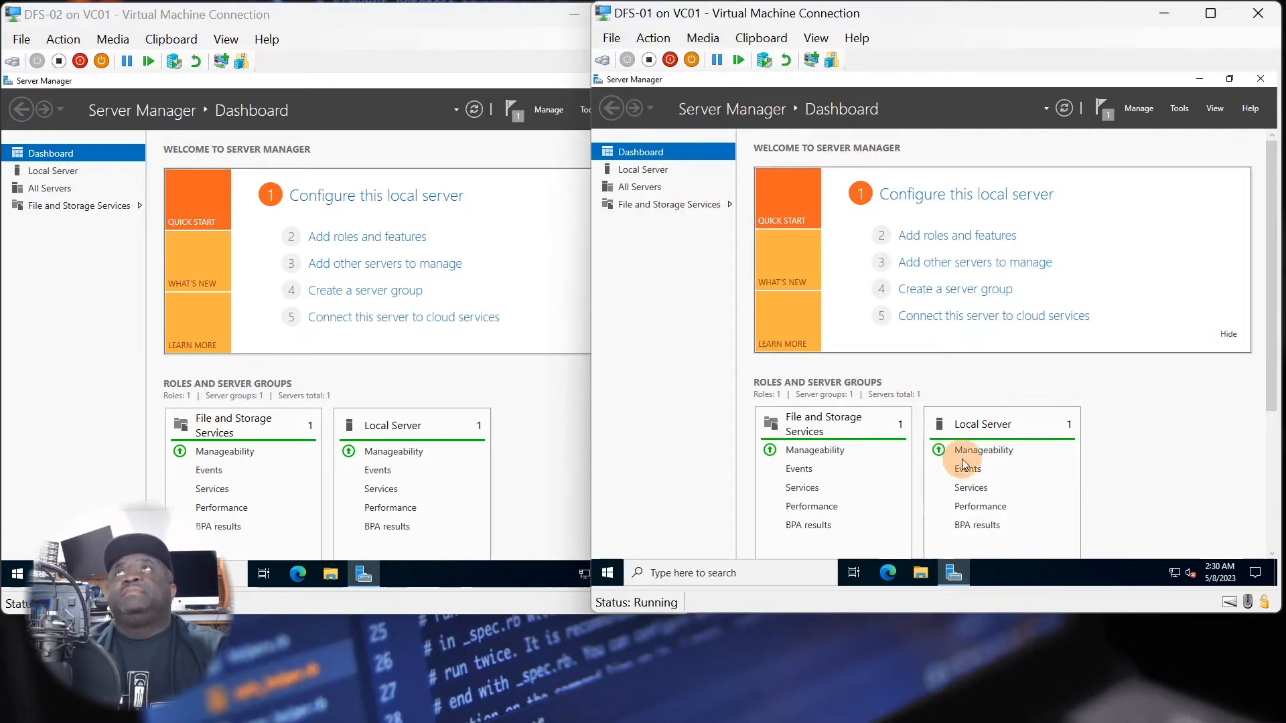
pyautogui.click(952, 578)
pyautogui.click(953, 579)
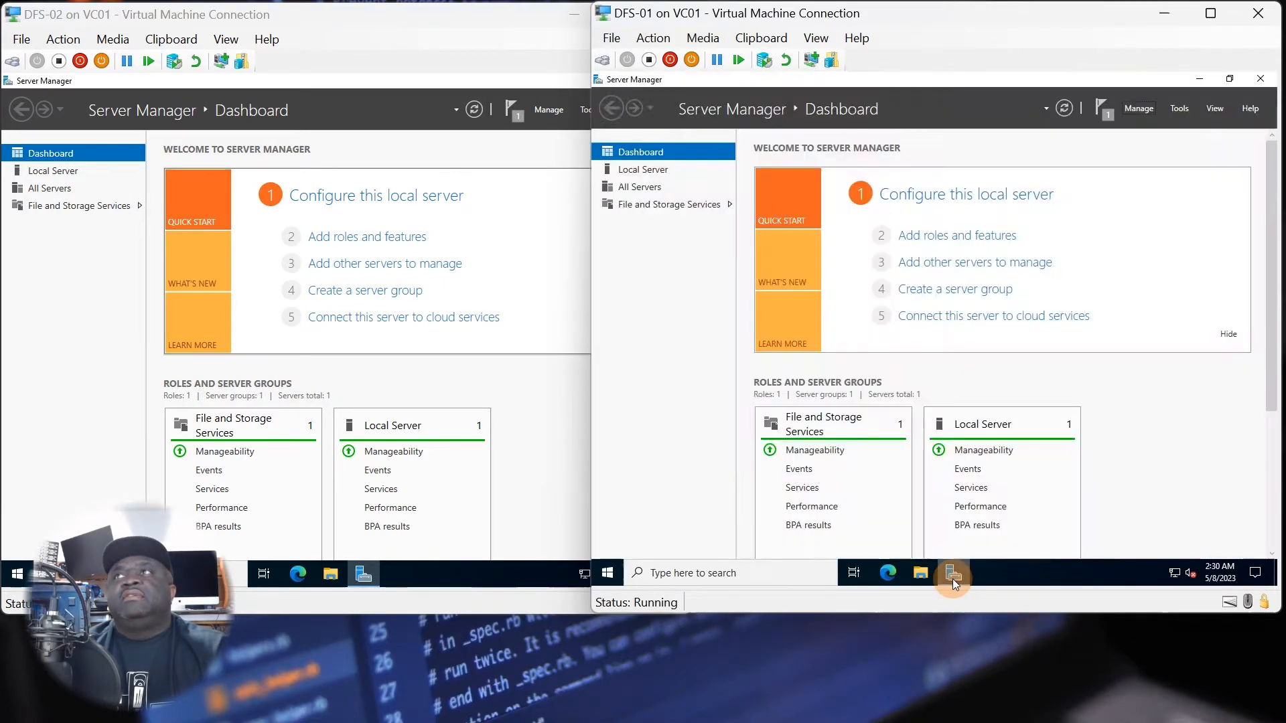
pyautogui.click(524, 475)
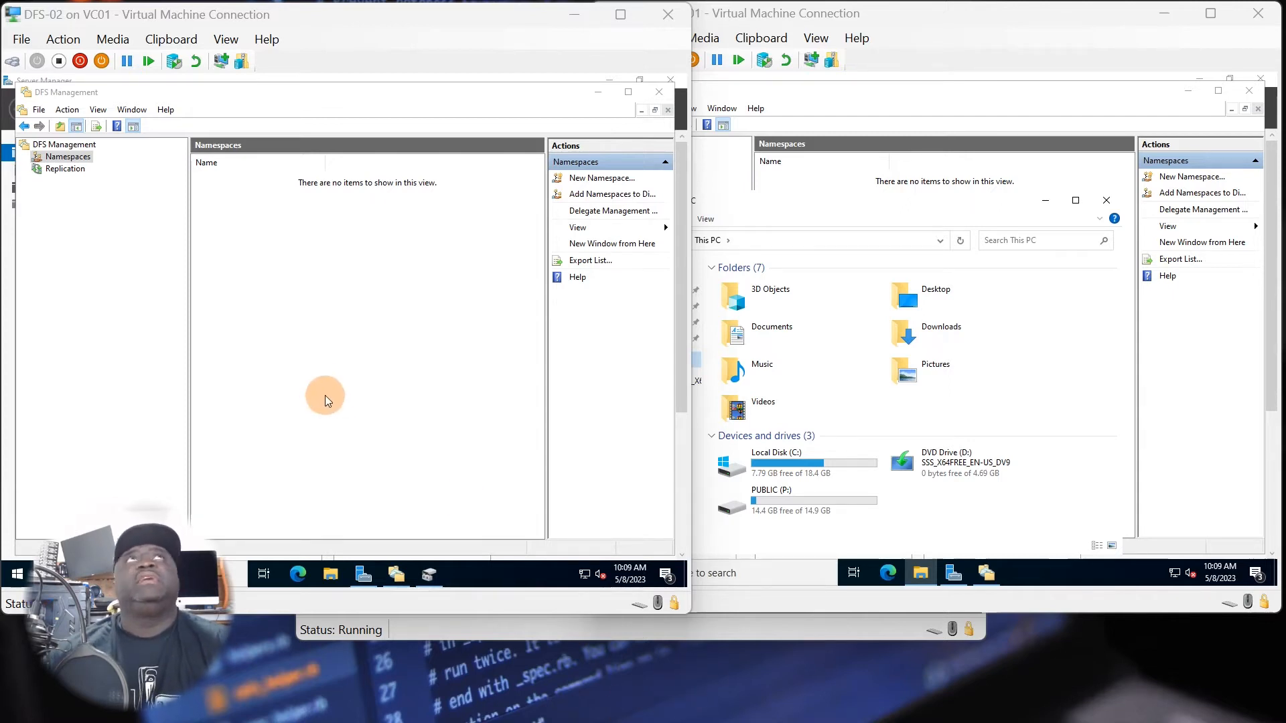
# Open This PC in File Explorer on DFS-02 and compare the PUBLIC (P:) drive on both servers.
pyautogui.click(330, 574)
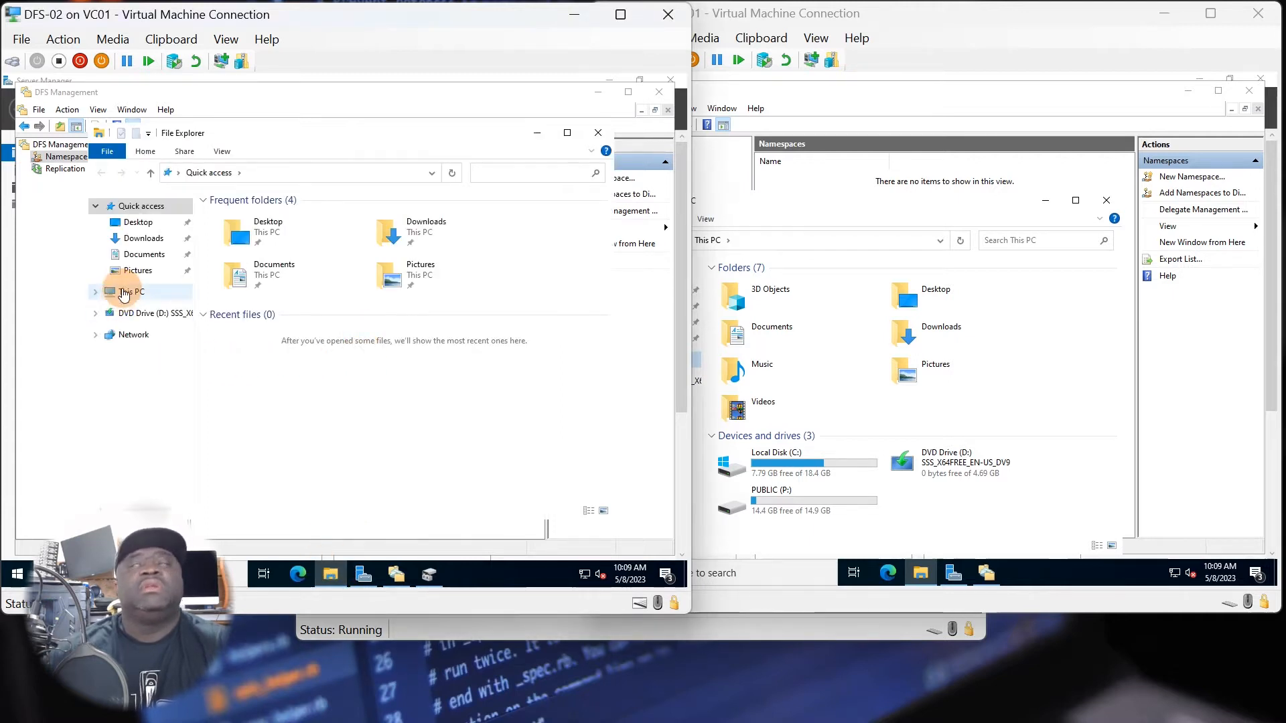
pyautogui.click(125, 293)
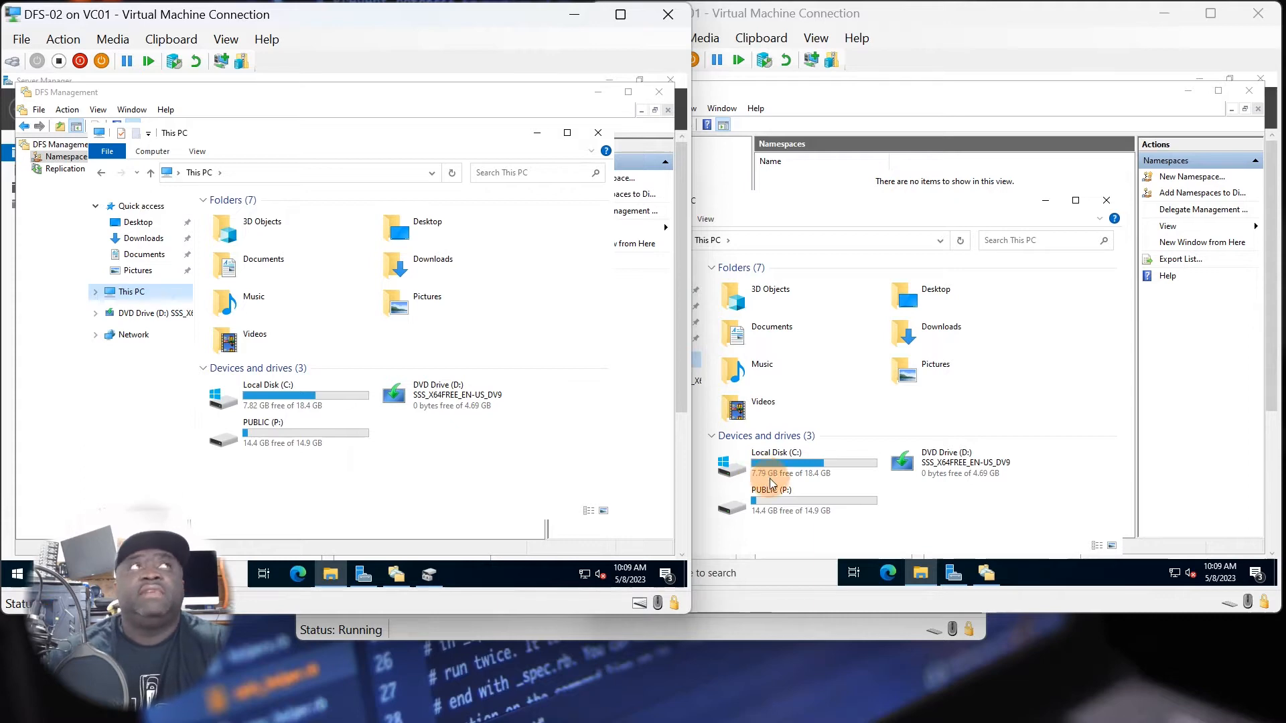
pyautogui.click(804, 516)
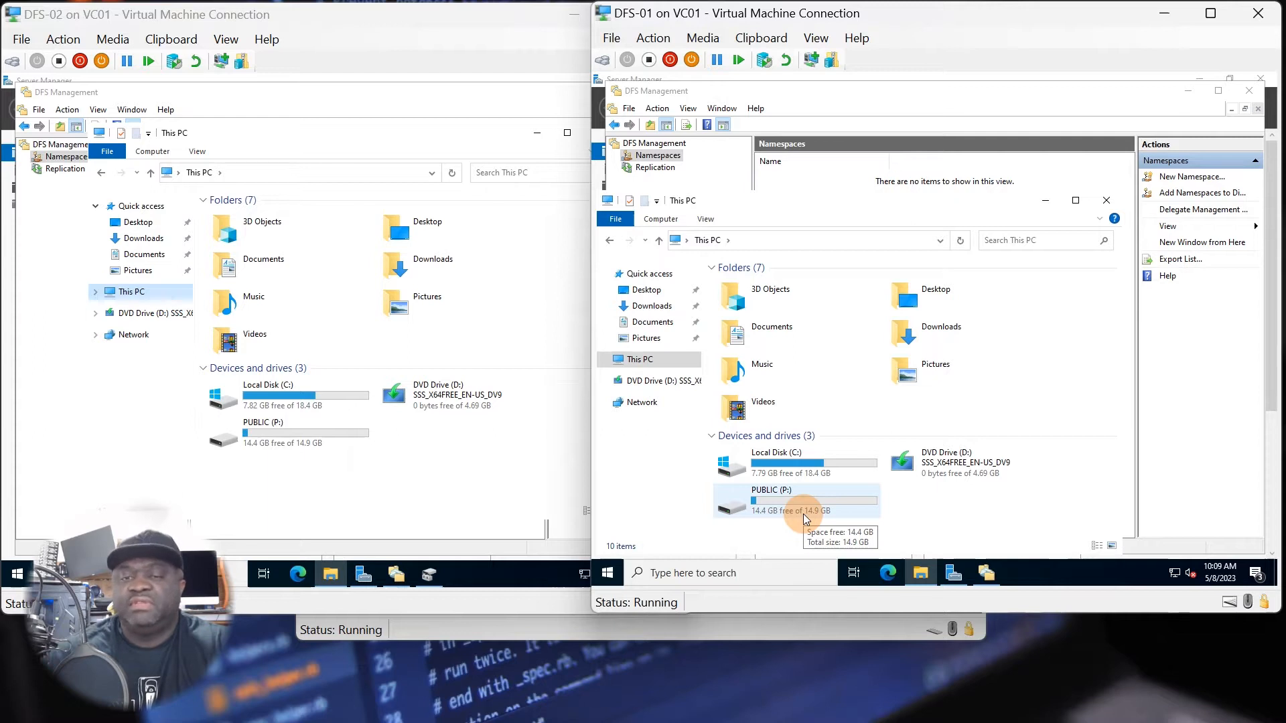
pyautogui.click(838, 527)
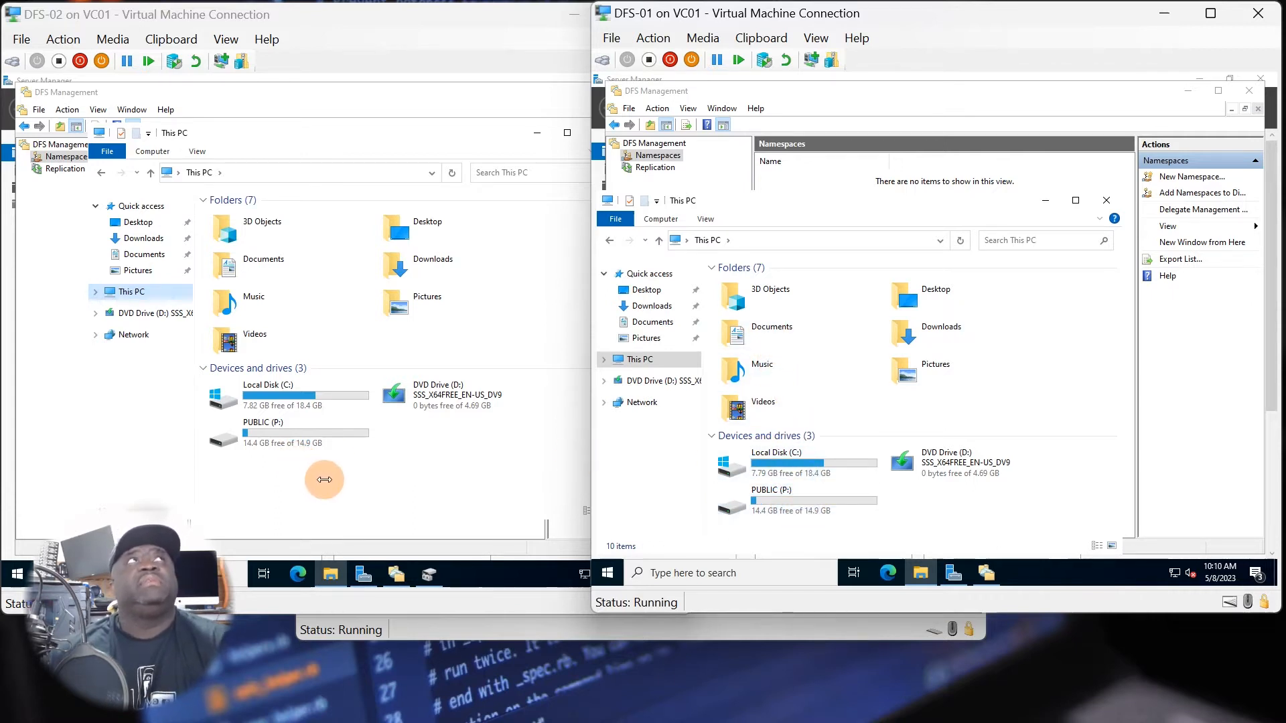
pyautogui.click(322, 464)
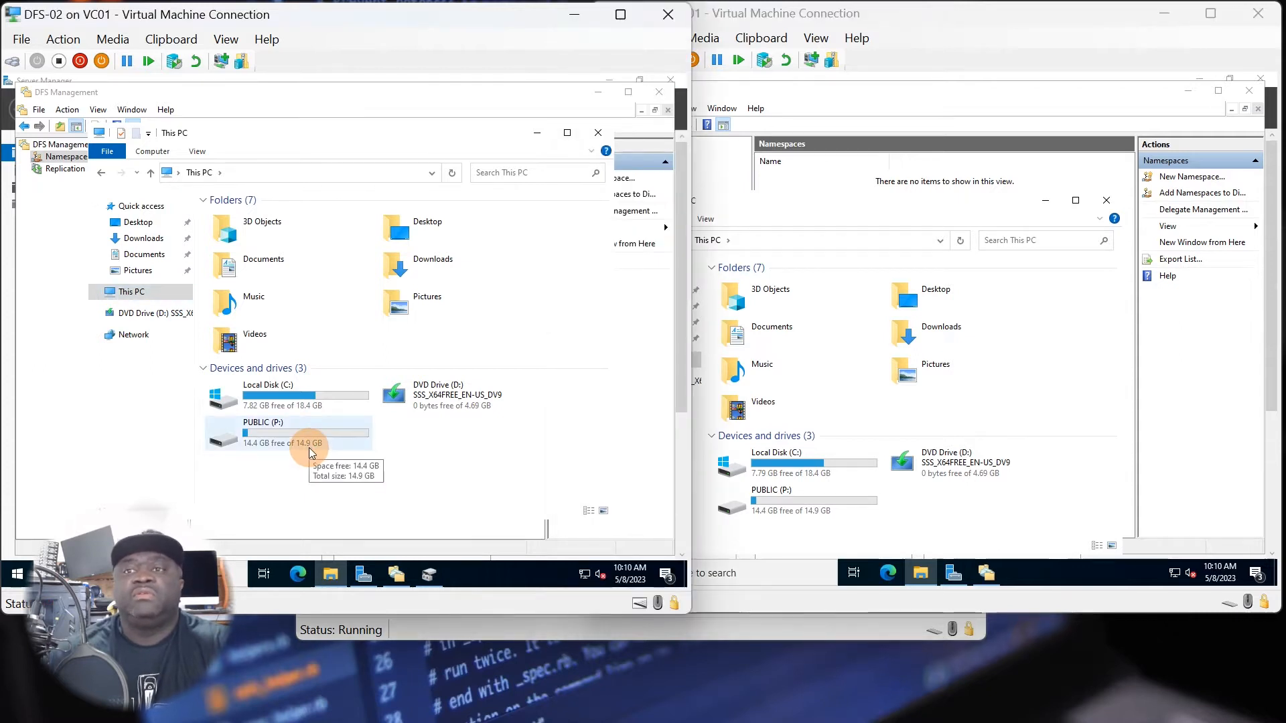
# Open the PUBLIC (P:) drive on DFS-02 and on DFS-01.
pyautogui.doubleClick(308, 437)
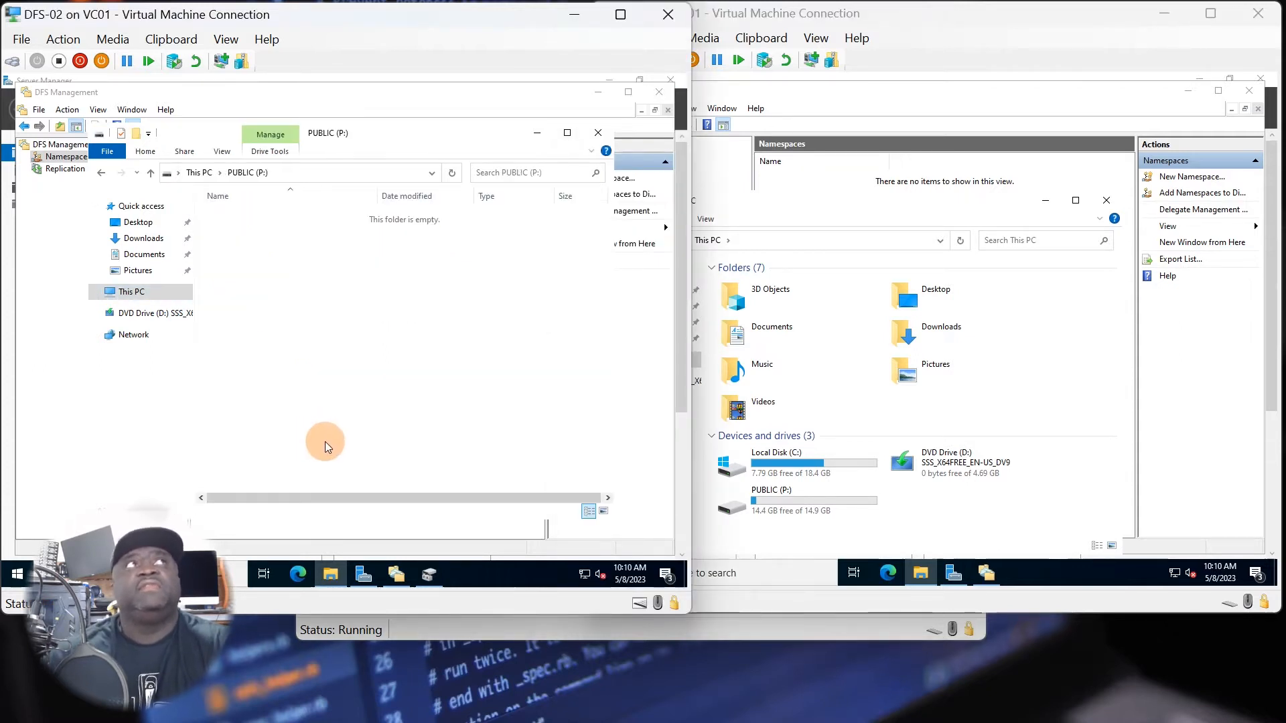
pyautogui.click(822, 501)
pyautogui.doubleClick(822, 501)
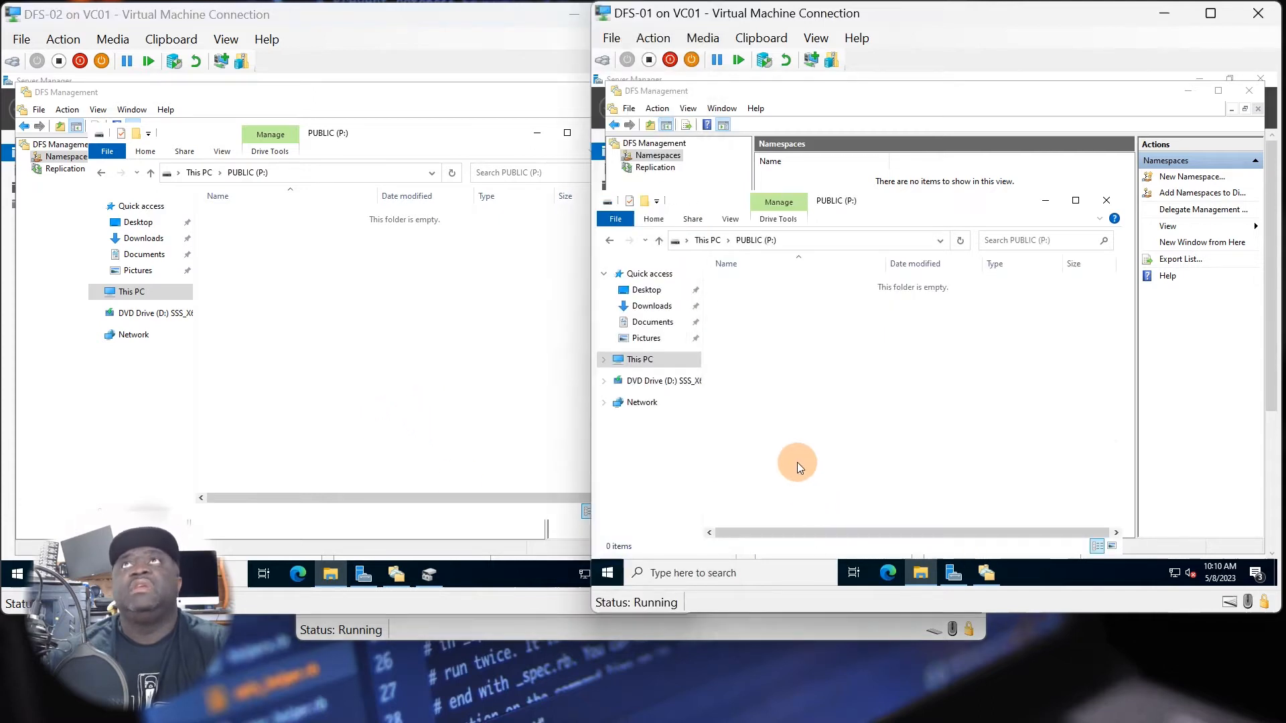
# Create a folder named NetShare on the PUBLIC (P:) drive of DFS-01.
pyautogui.rightClick(752, 314)
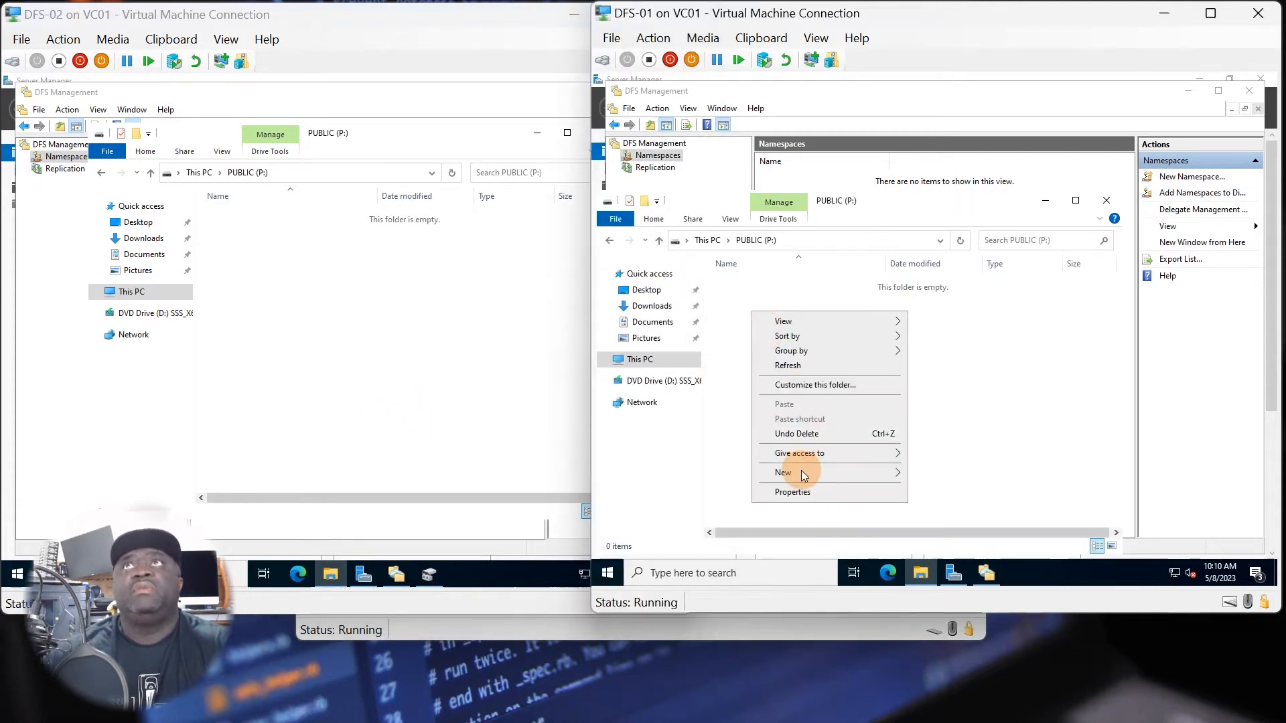
pyautogui.moveTo(801, 472)
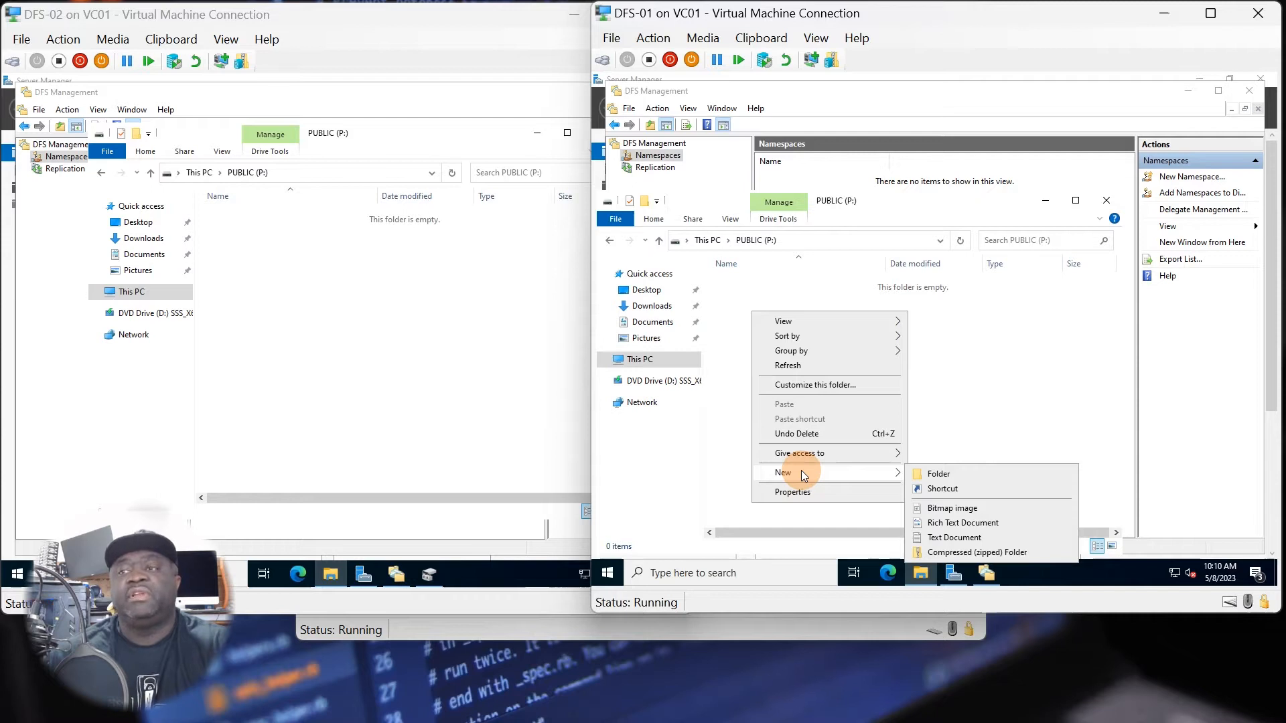
pyautogui.click(975, 477)
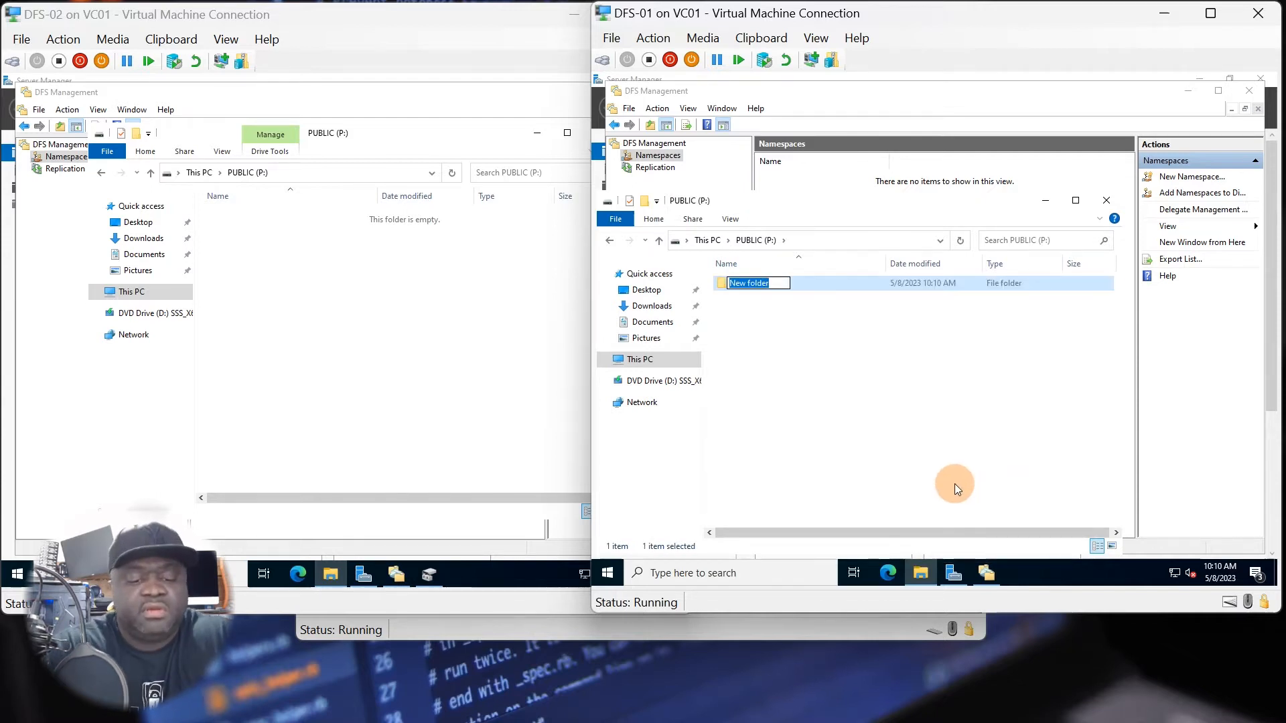
pyautogui.write('NetS')
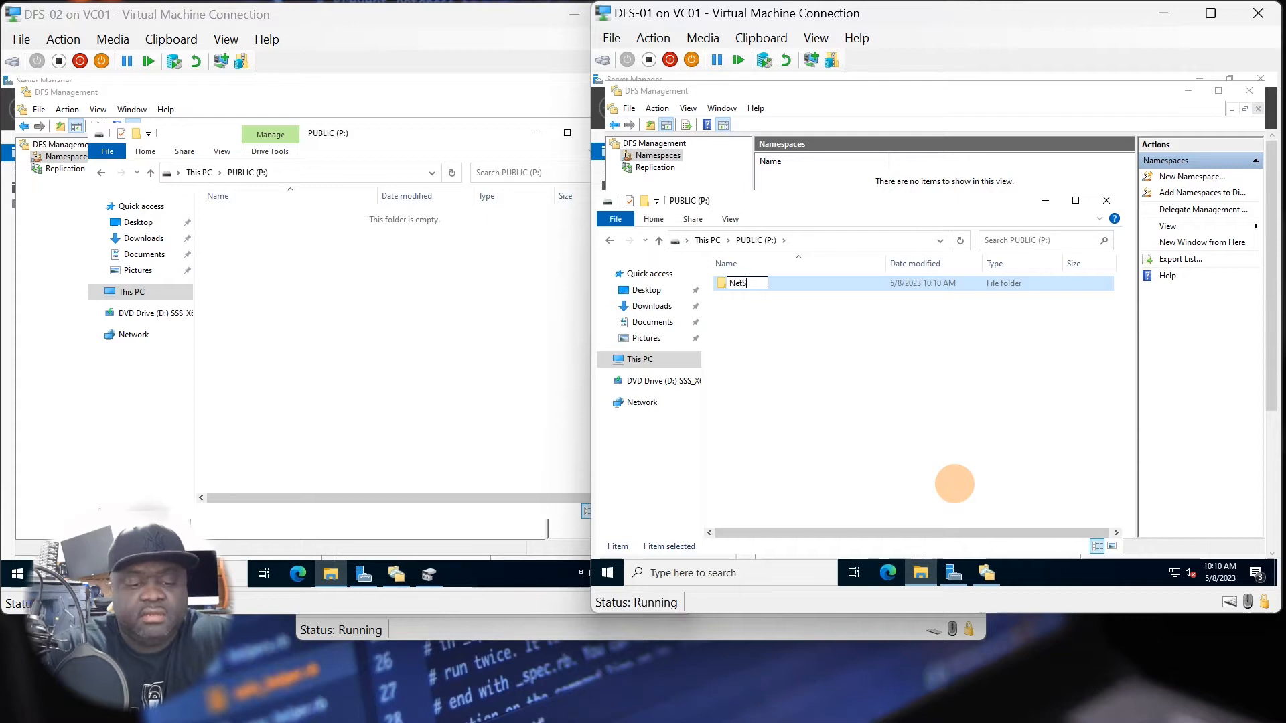
pyautogui.write('hare')
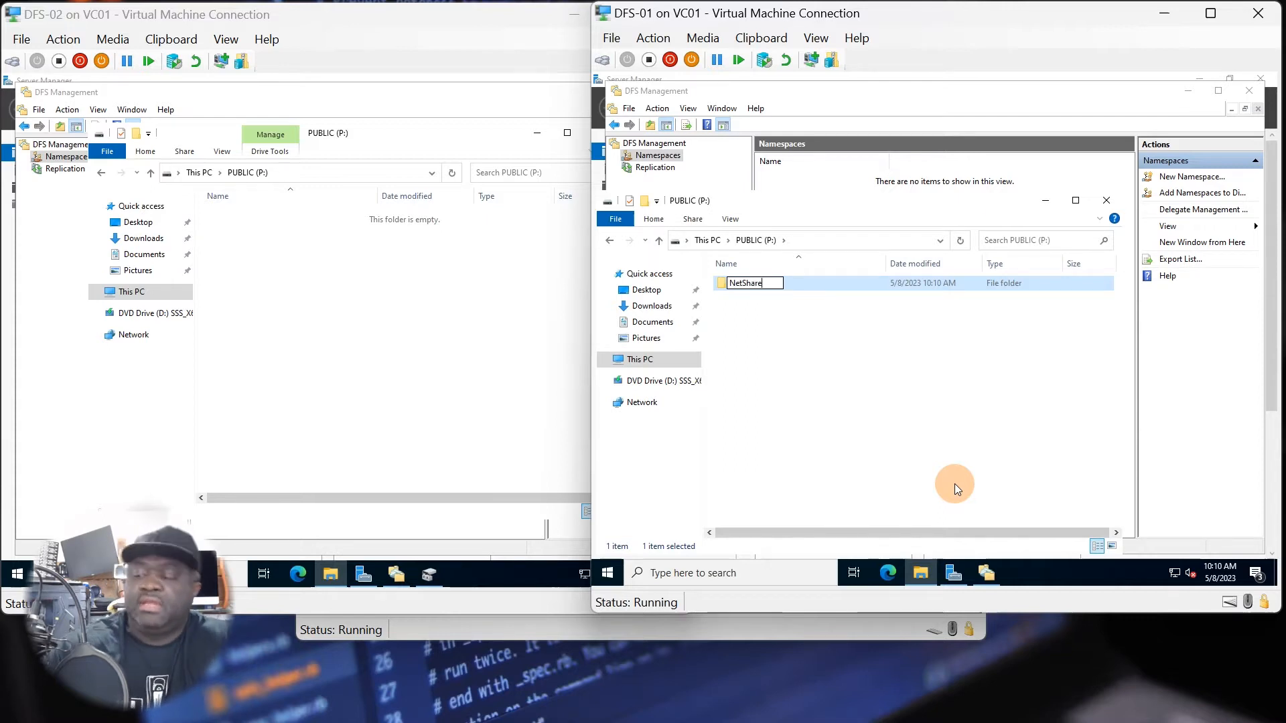
pyautogui.click(827, 415)
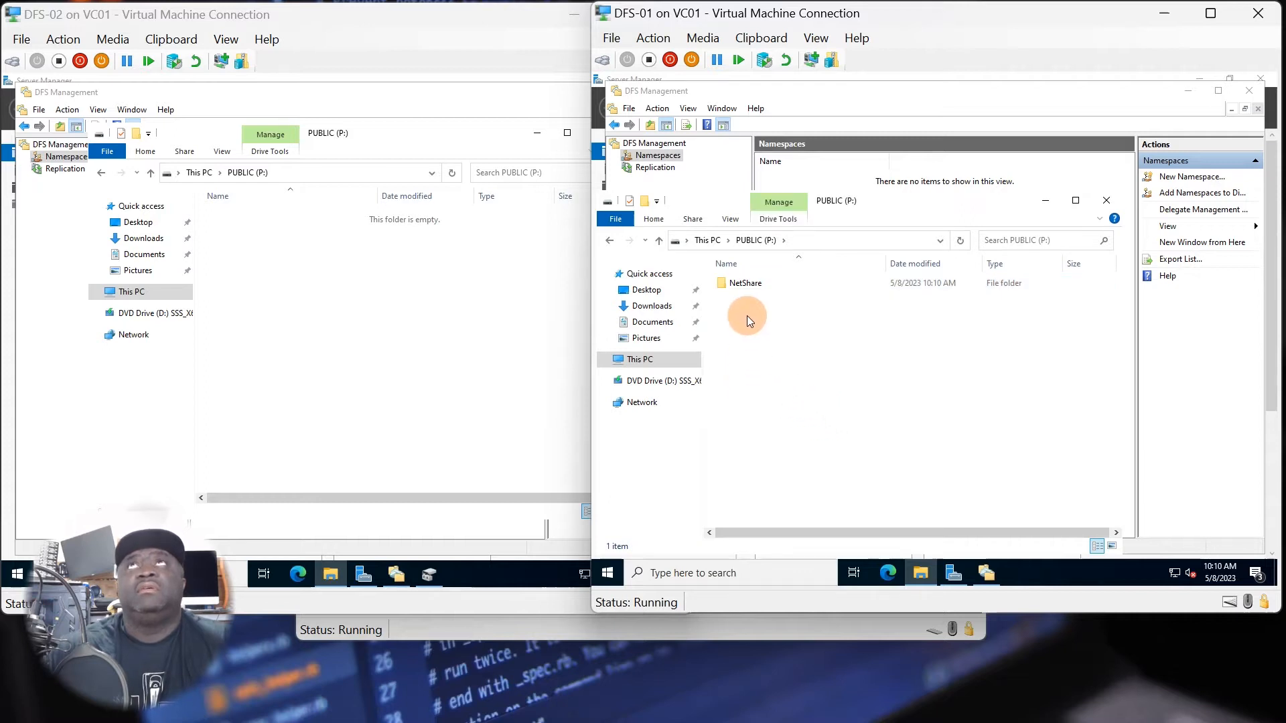
# Create a folder named NetShare on the PUBLIC (P:) drive of DFS-02.
pyautogui.click(251, 277)
pyautogui.rightClick(254, 269)
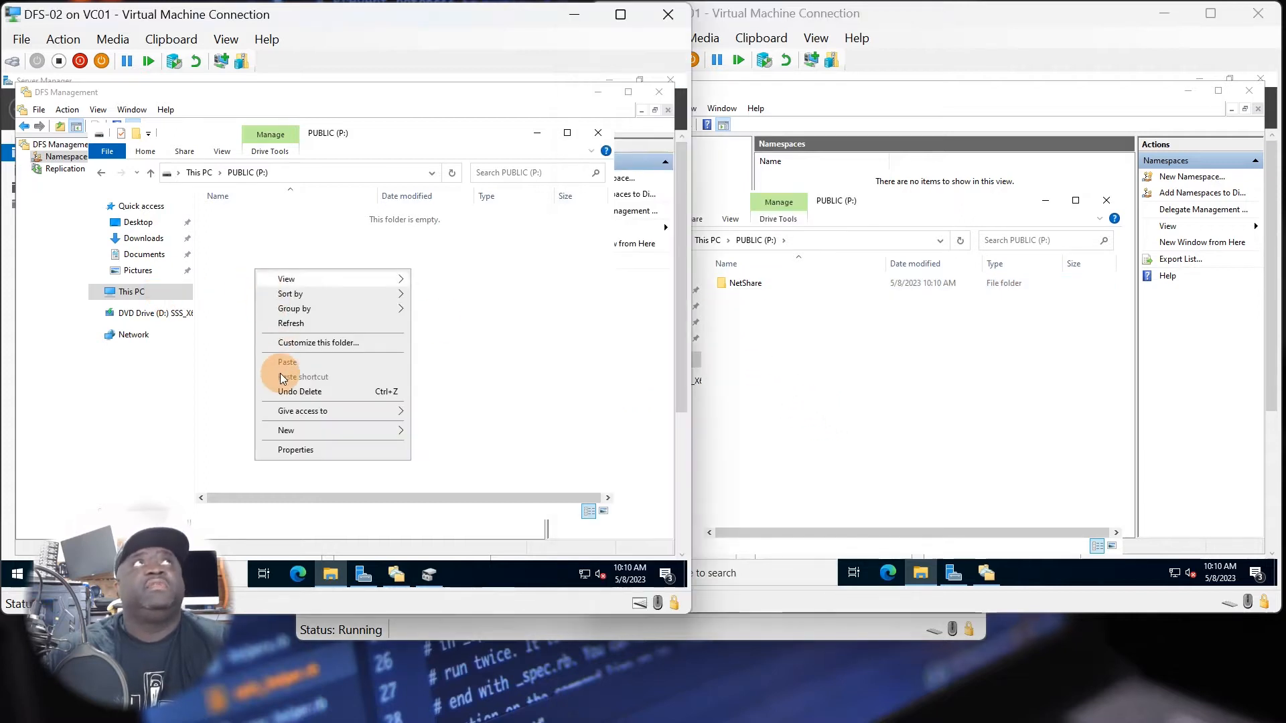
pyautogui.moveTo(375, 430)
pyautogui.click(445, 433)
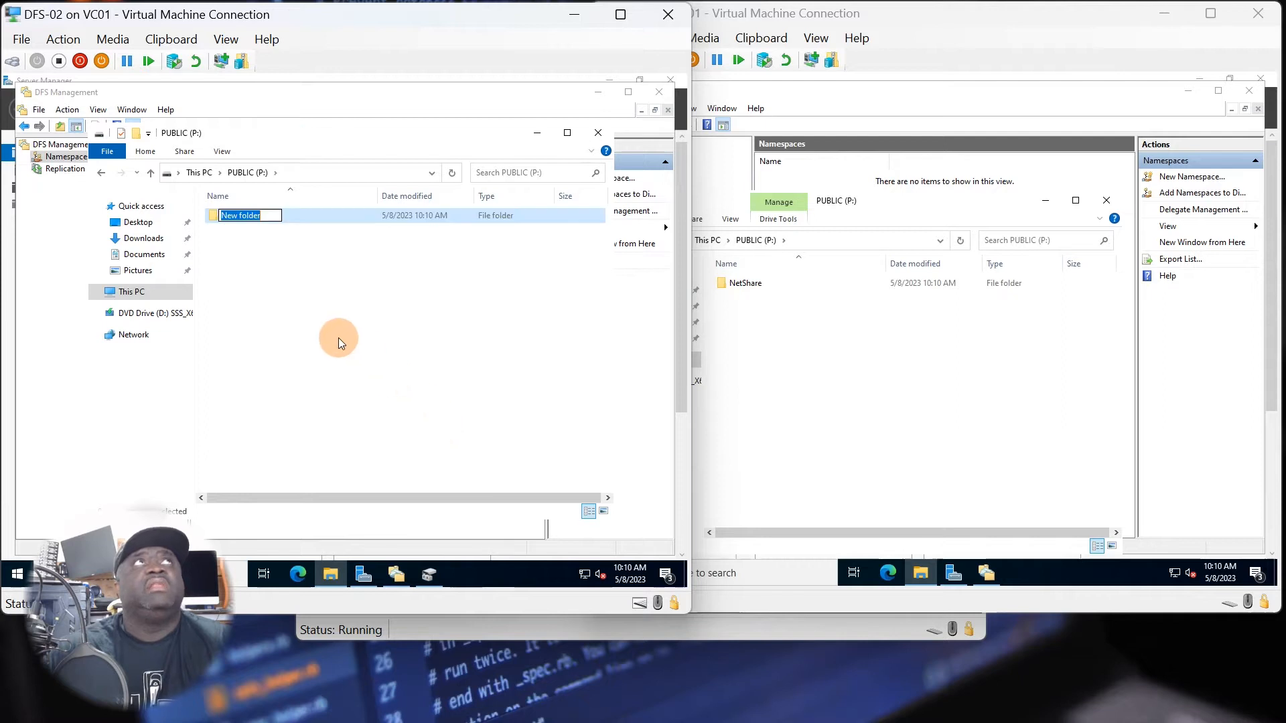
pyautogui.write('Net')
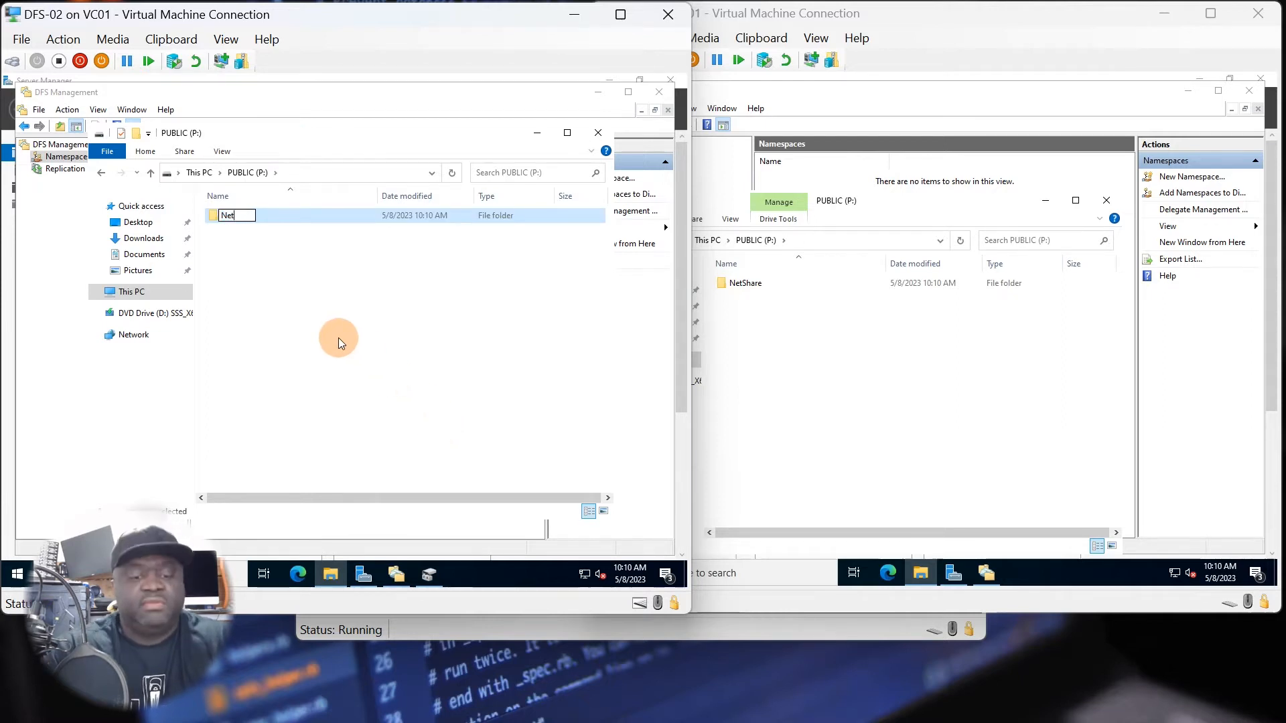
pyautogui.write('Share')
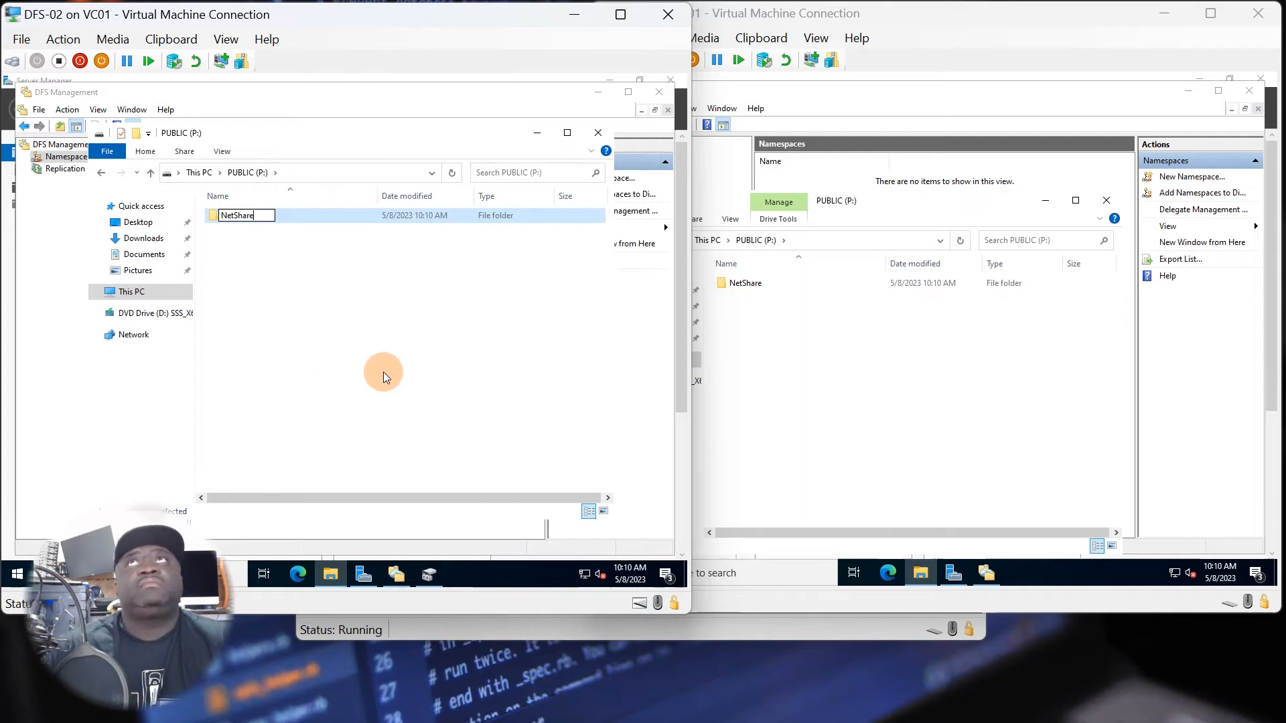
pyautogui.click(320, 306)
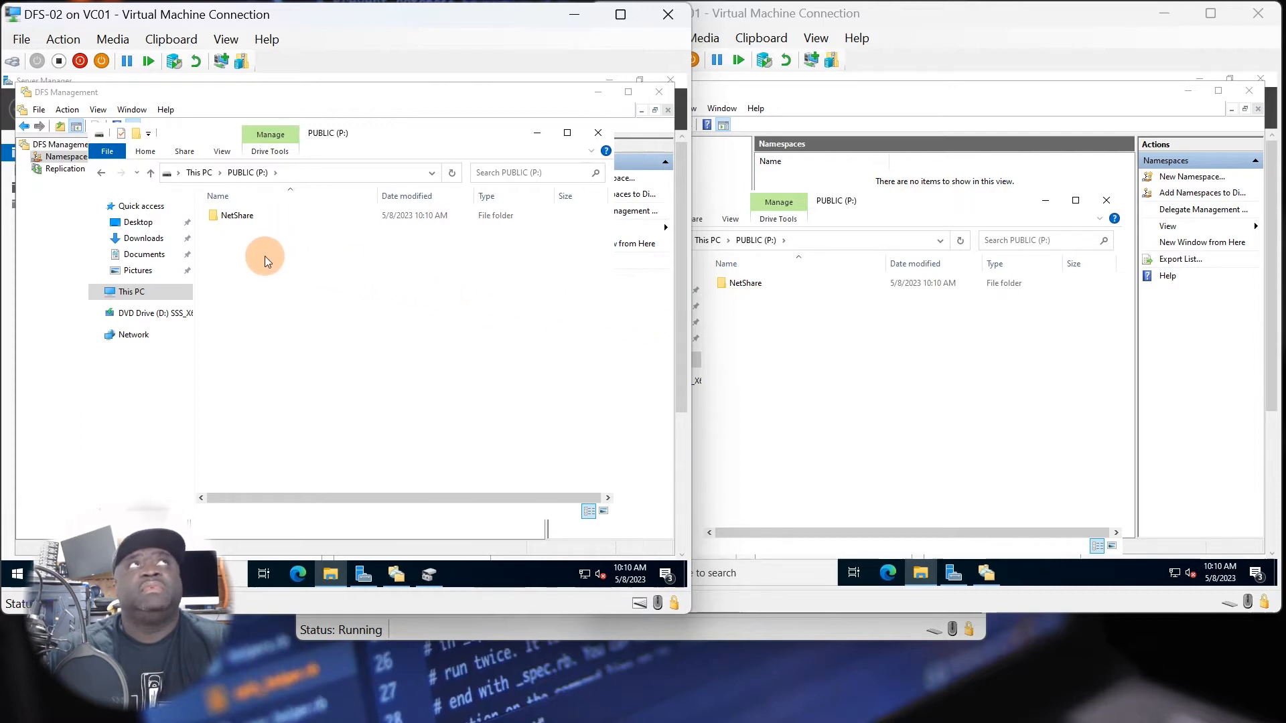
# Share the NetShare folder on DFS-01 over the network with the default people and permission levels, and close its properties.
pyautogui.click(742, 284)
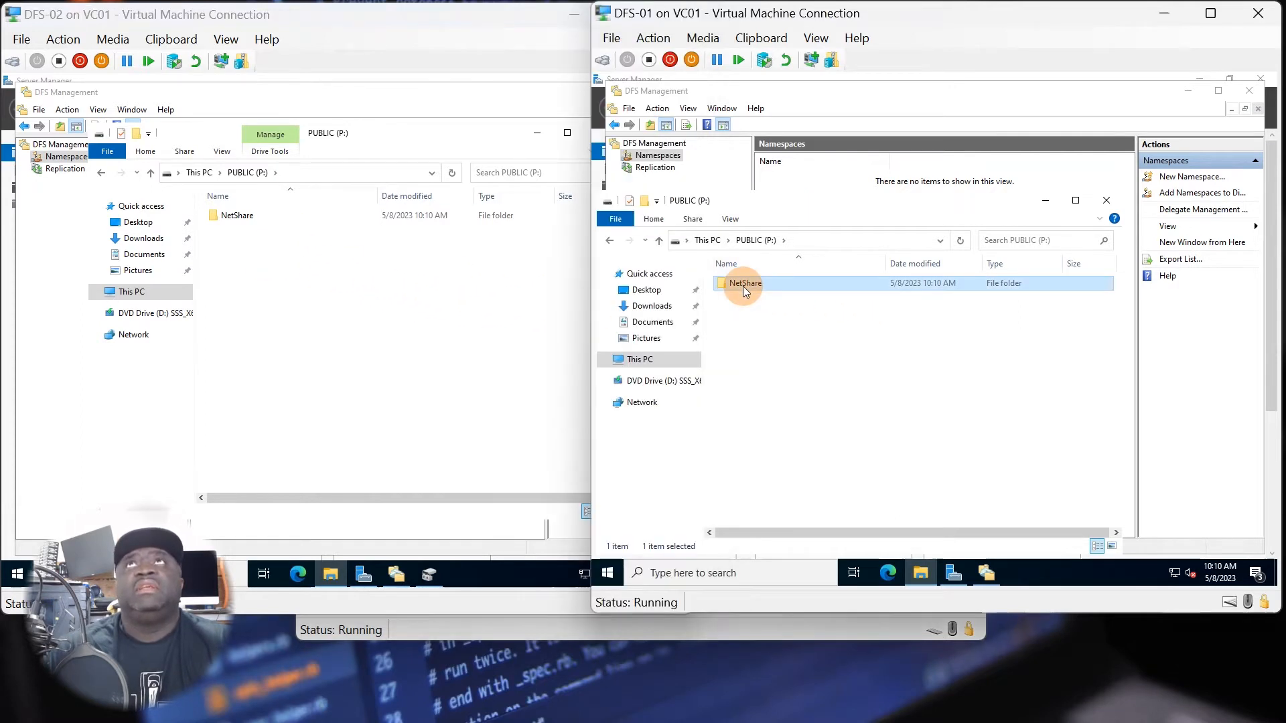
pyautogui.rightClick(742, 284)
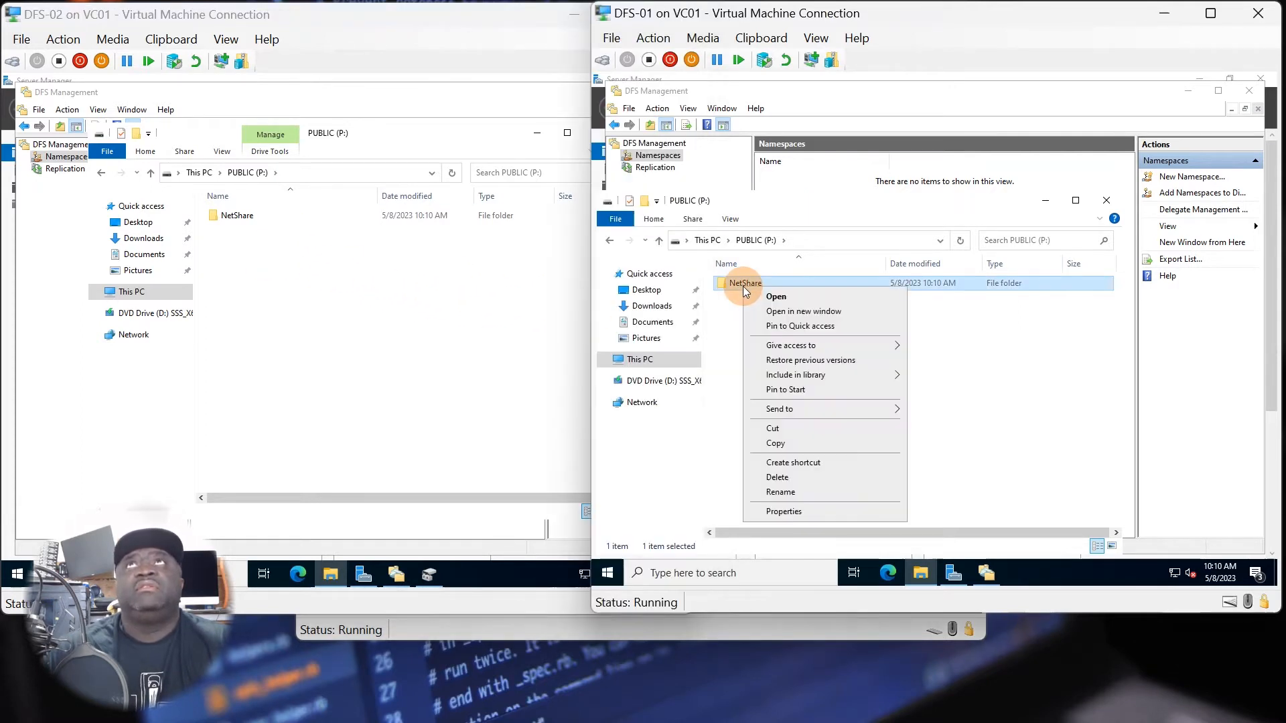
pyautogui.click(781, 513)
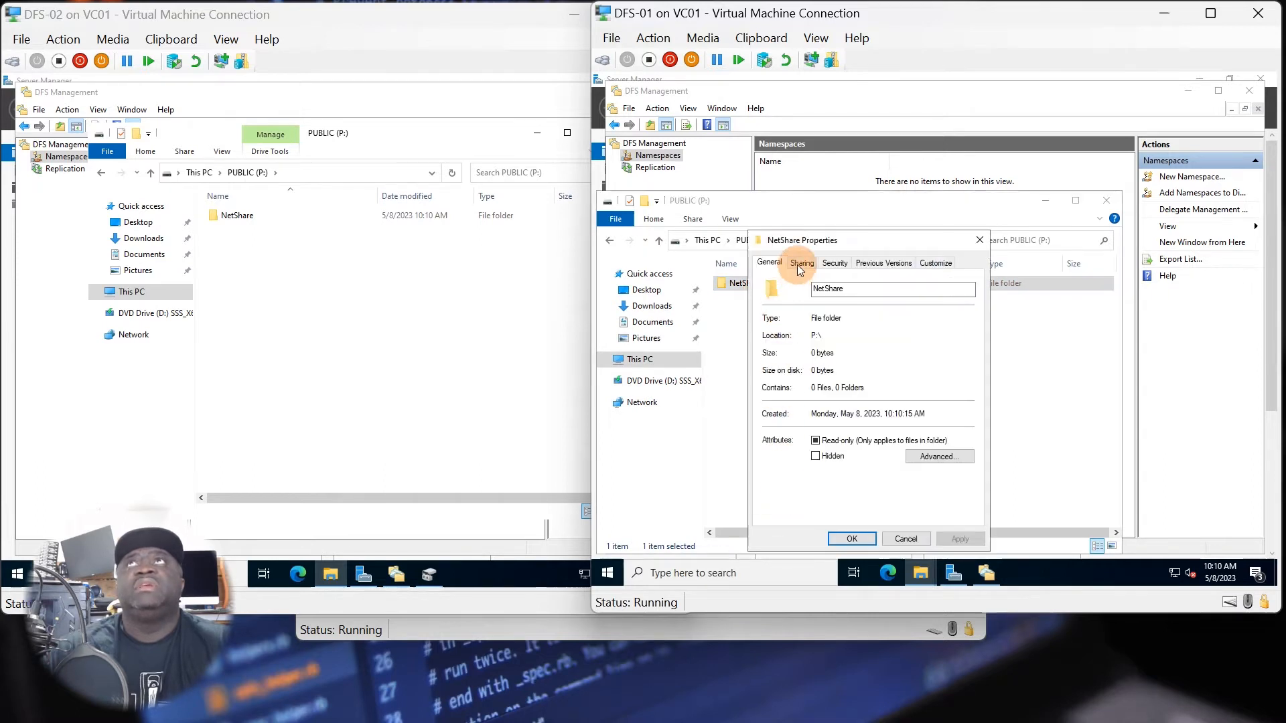
pyautogui.click(802, 263)
pyautogui.click(790, 354)
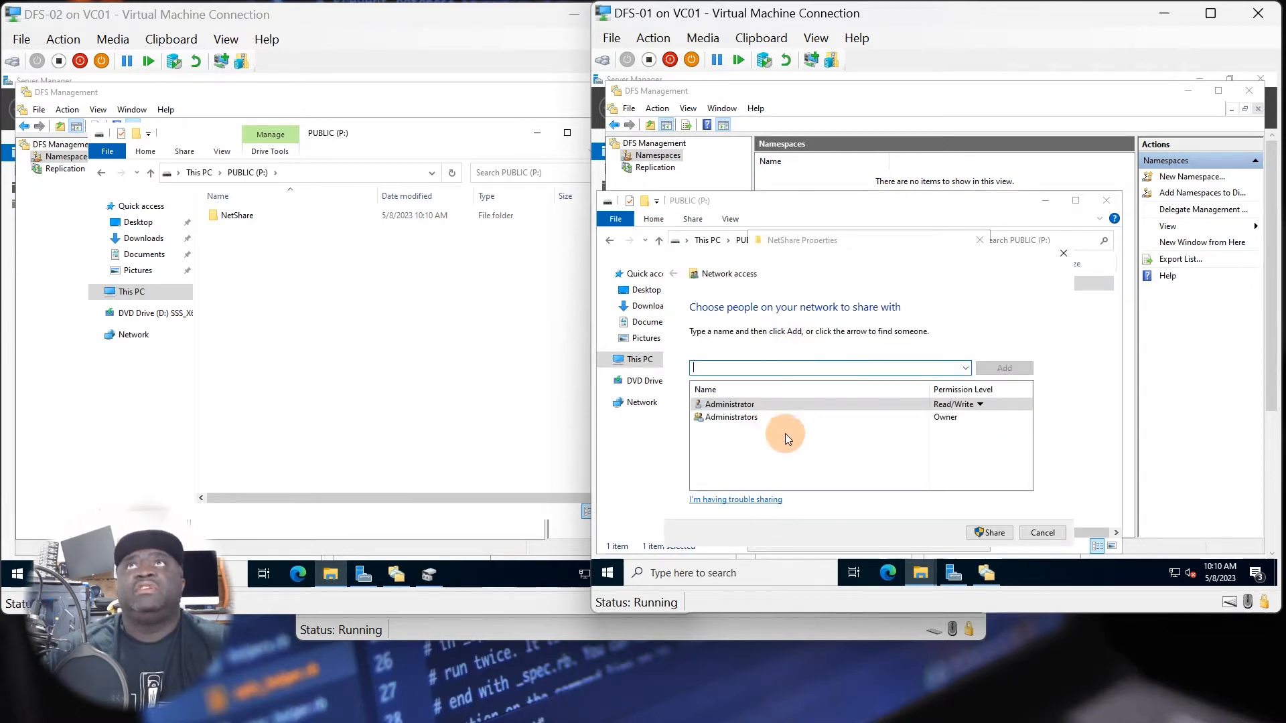
pyautogui.click(980, 534)
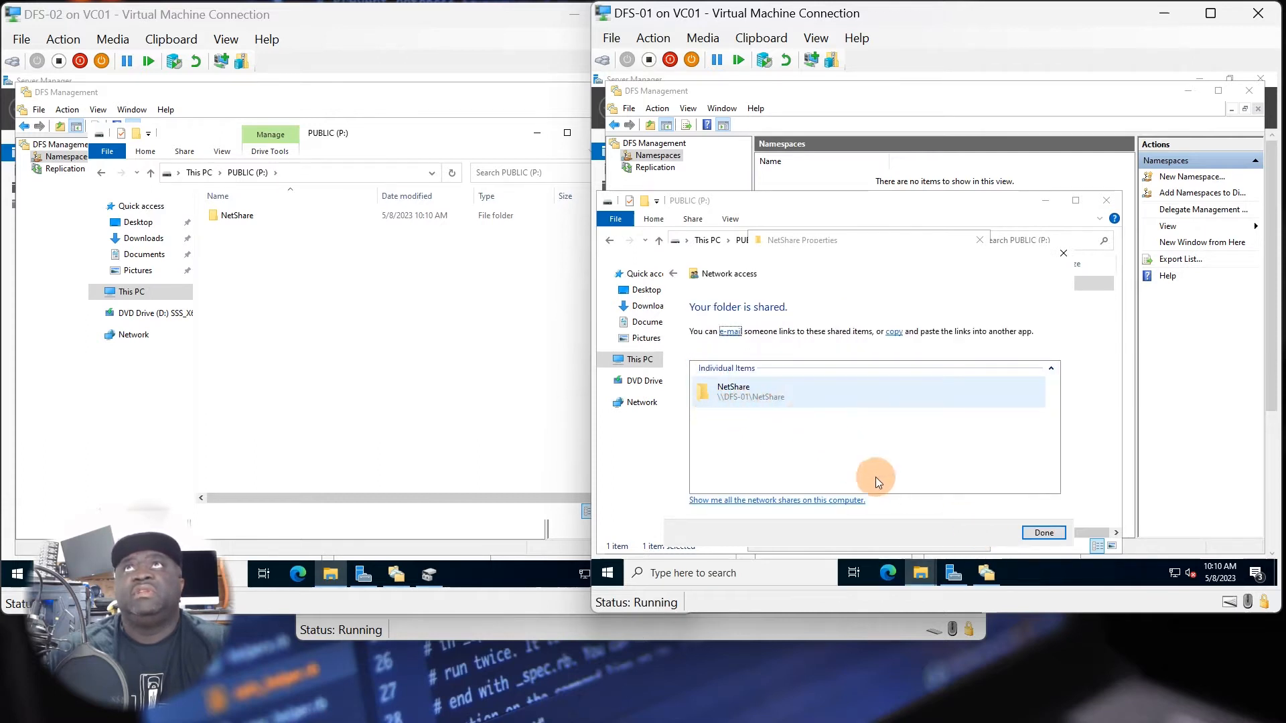
pyautogui.click(1043, 533)
pyautogui.click(966, 509)
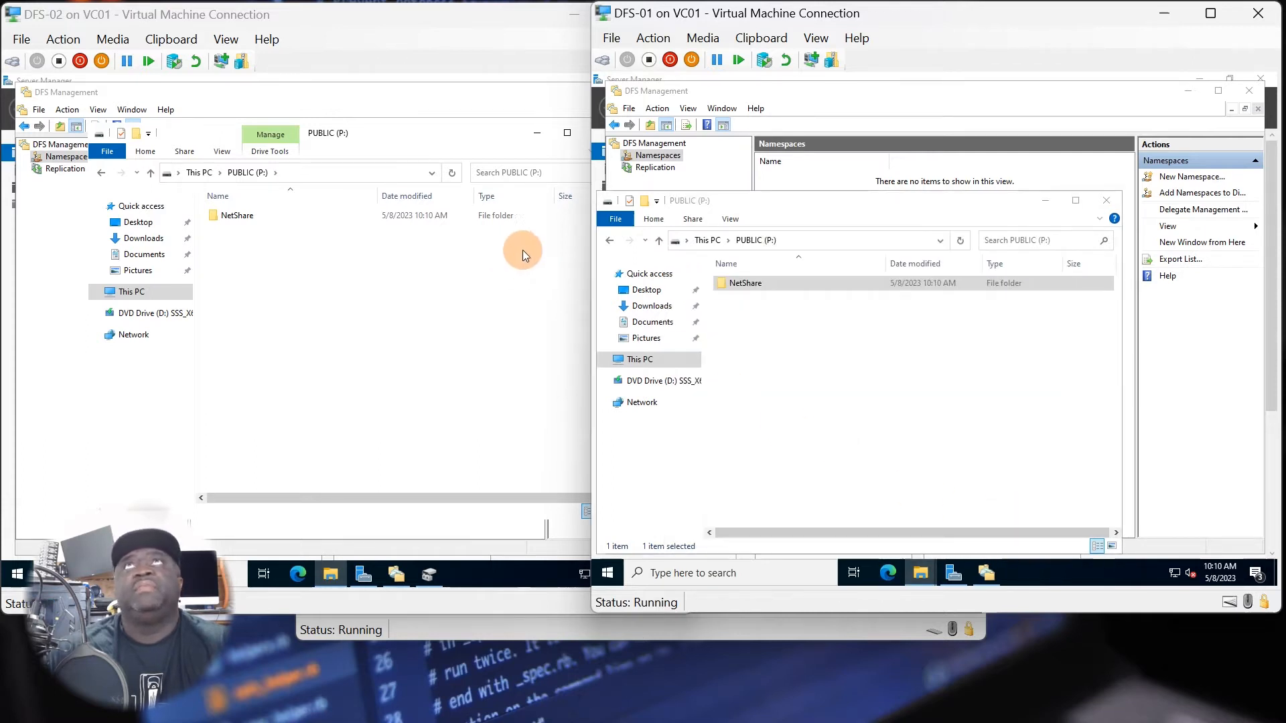
# Share the NetShare folder on DFS-02 over the network with the default people and permission levels.
pyautogui.click(223, 218)
pyautogui.rightClick(224, 218)
pyautogui.click(262, 440)
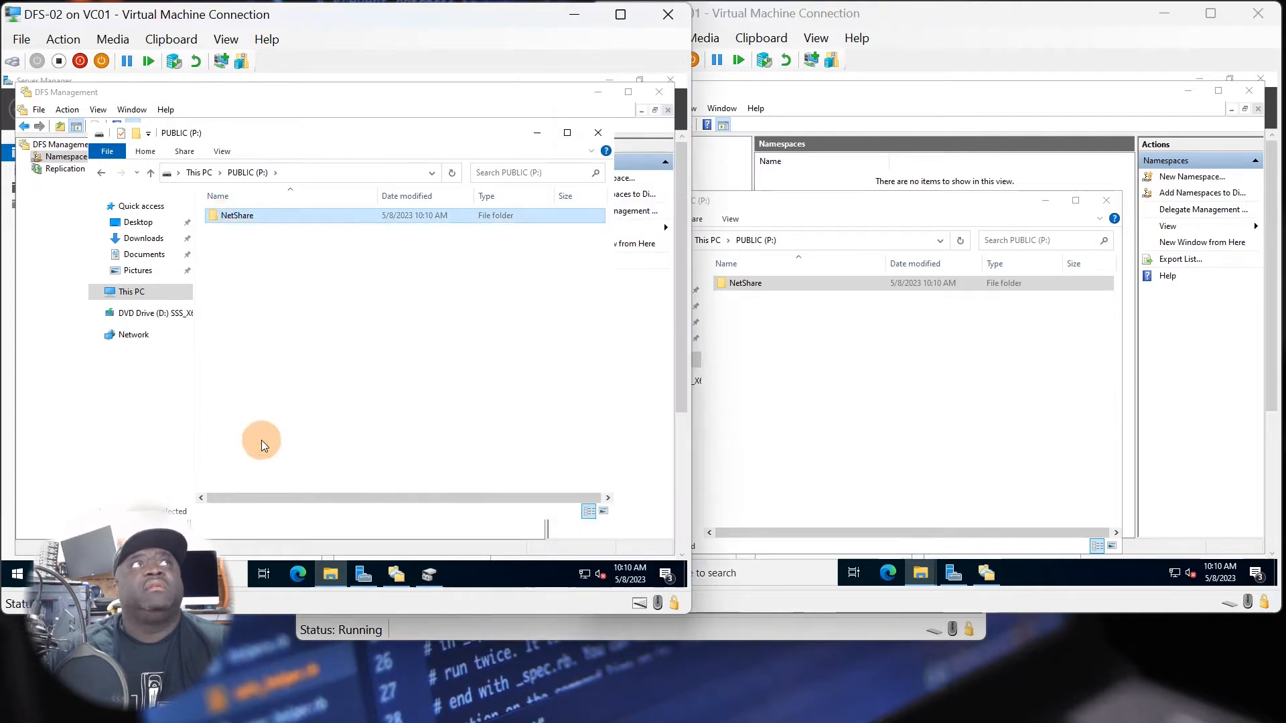
pyautogui.click(282, 252)
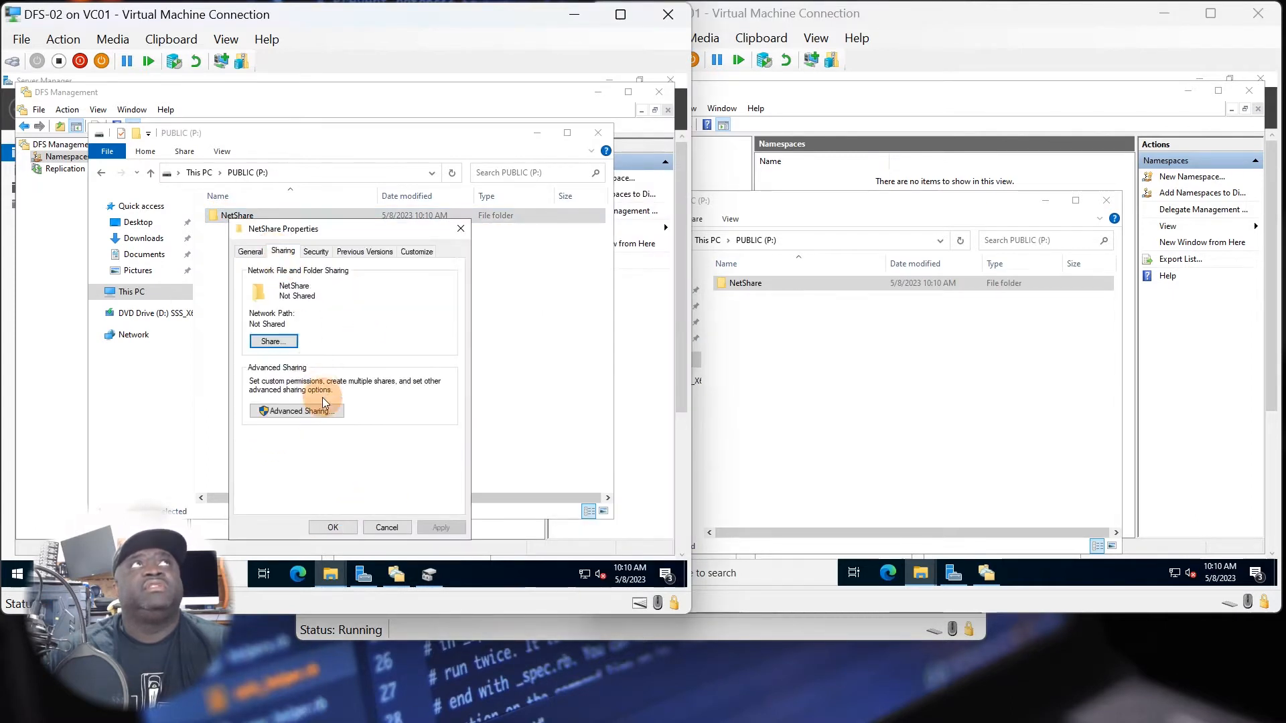
pyautogui.click(294, 345)
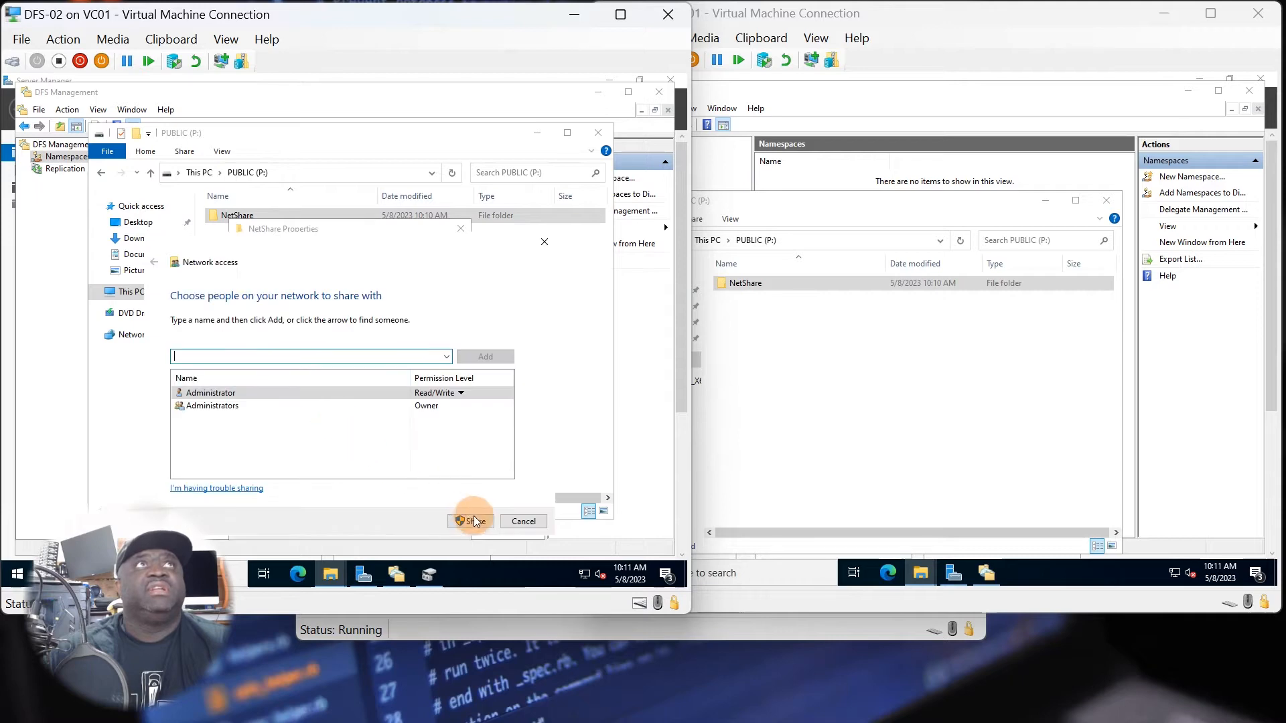
pyautogui.click(468, 523)
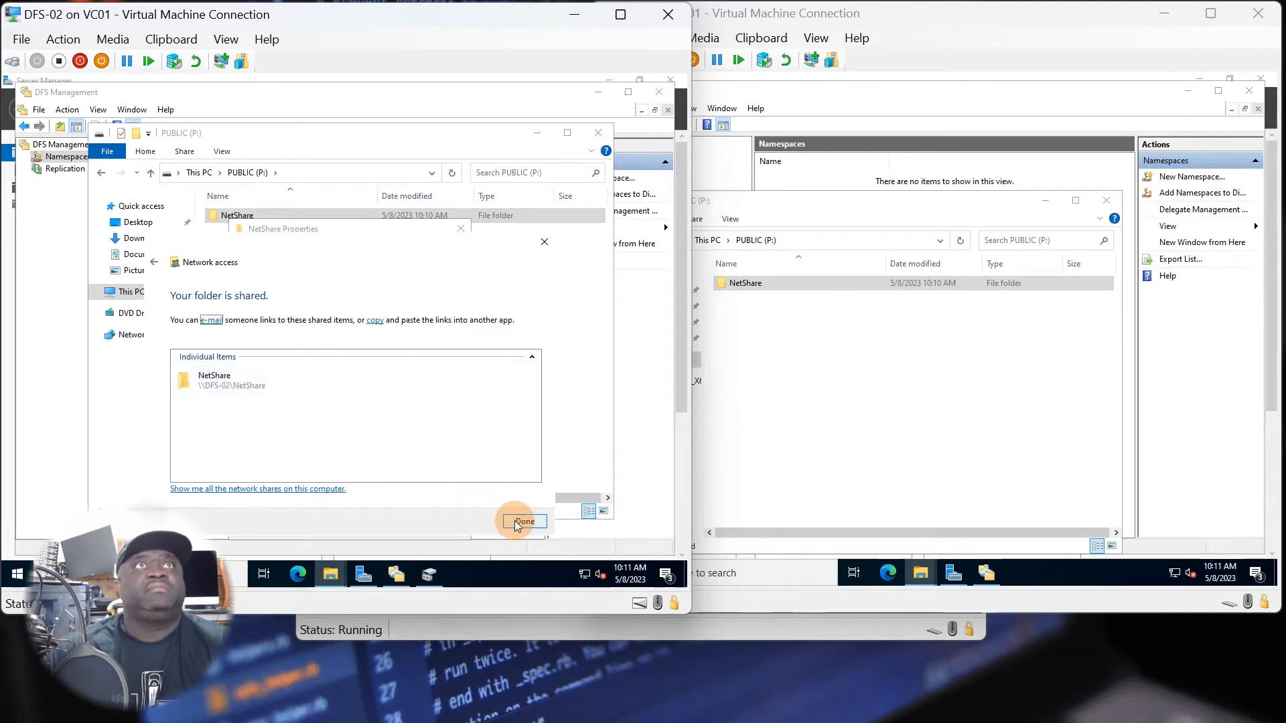
pyautogui.click(524, 521)
# Review the advanced share permissions for Everyone and Administrators on the DFS-02 NetShare folder, and close its properties.
pyautogui.rightClick(239, 223)
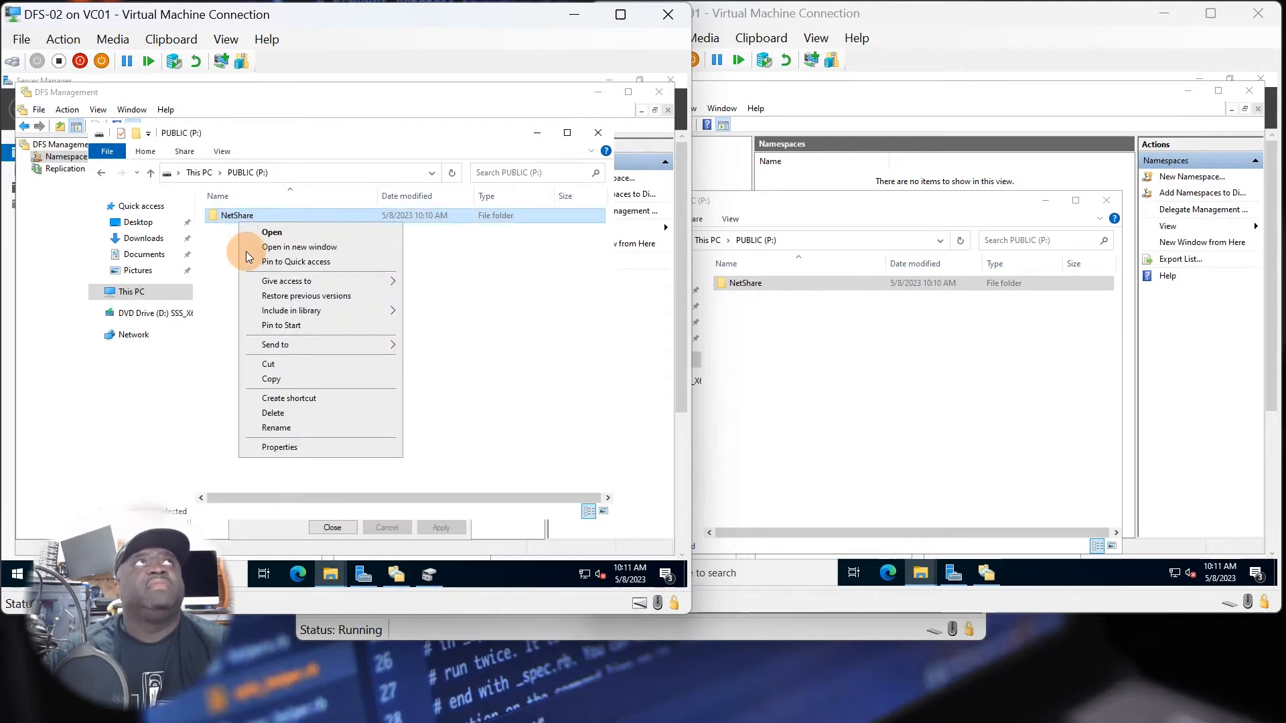
pyautogui.click(271, 443)
pyautogui.click(275, 411)
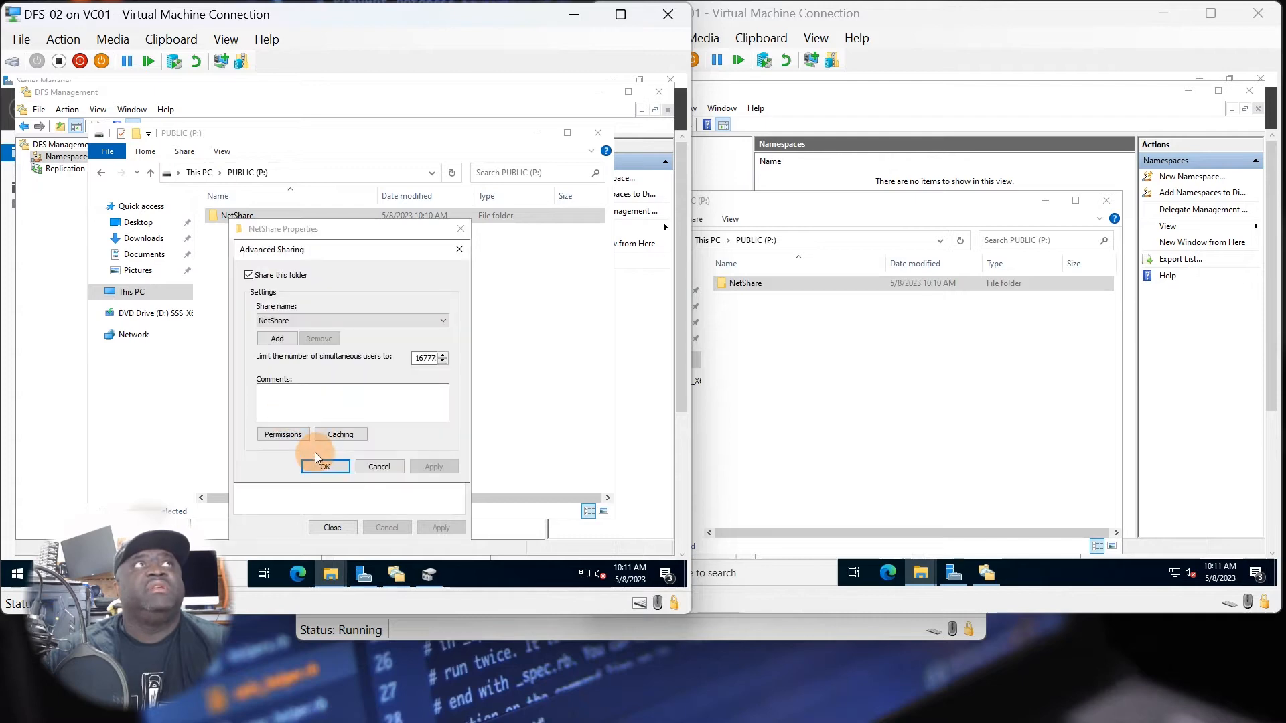
pyautogui.click(294, 436)
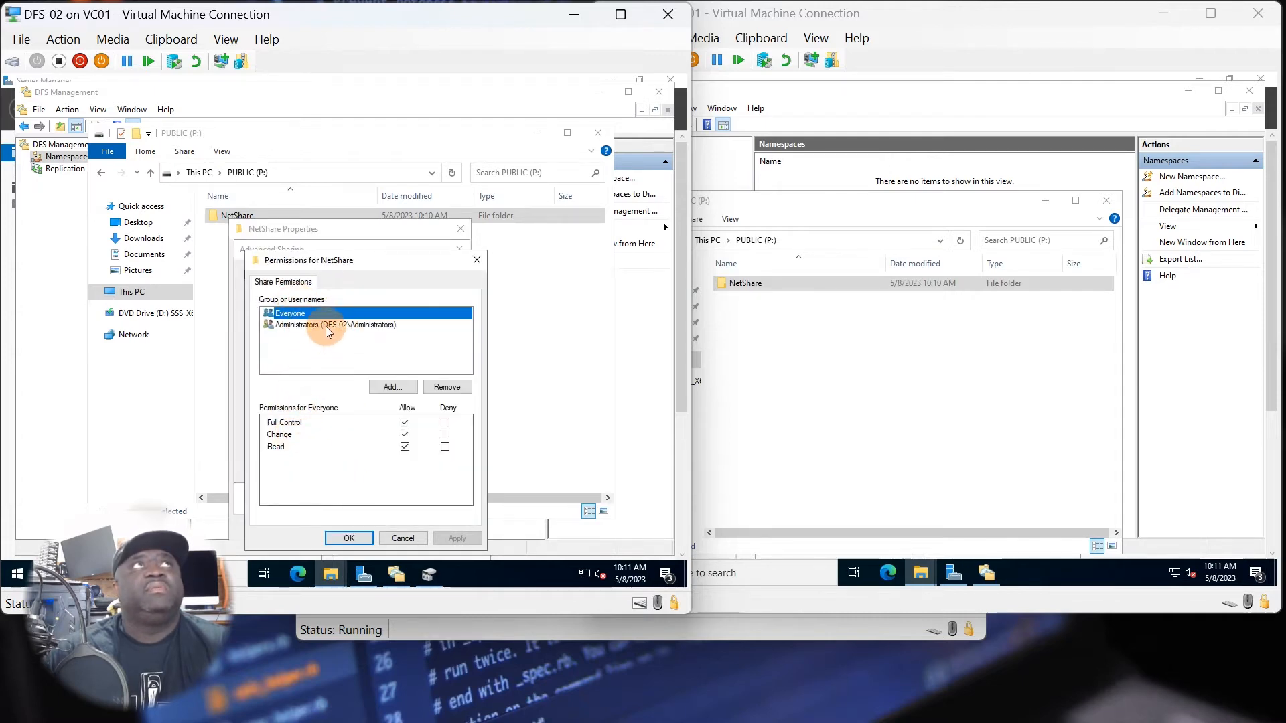
pyautogui.click(326, 326)
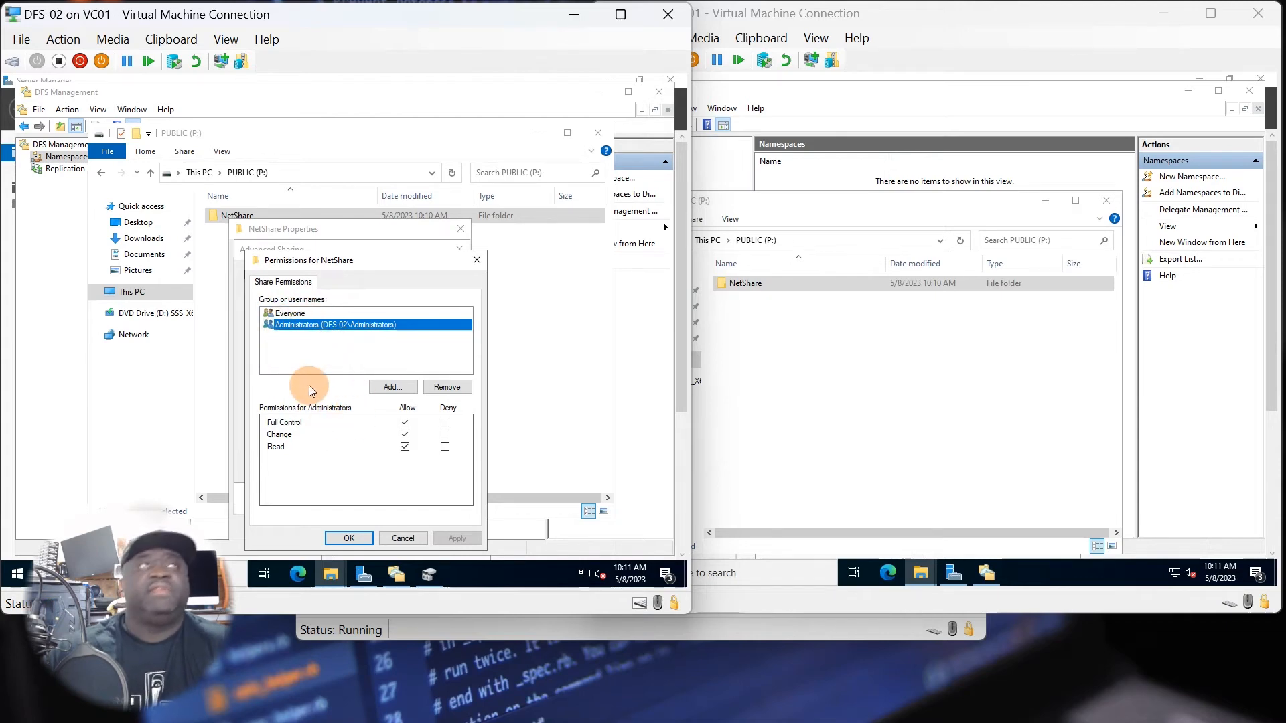
pyautogui.click(353, 538)
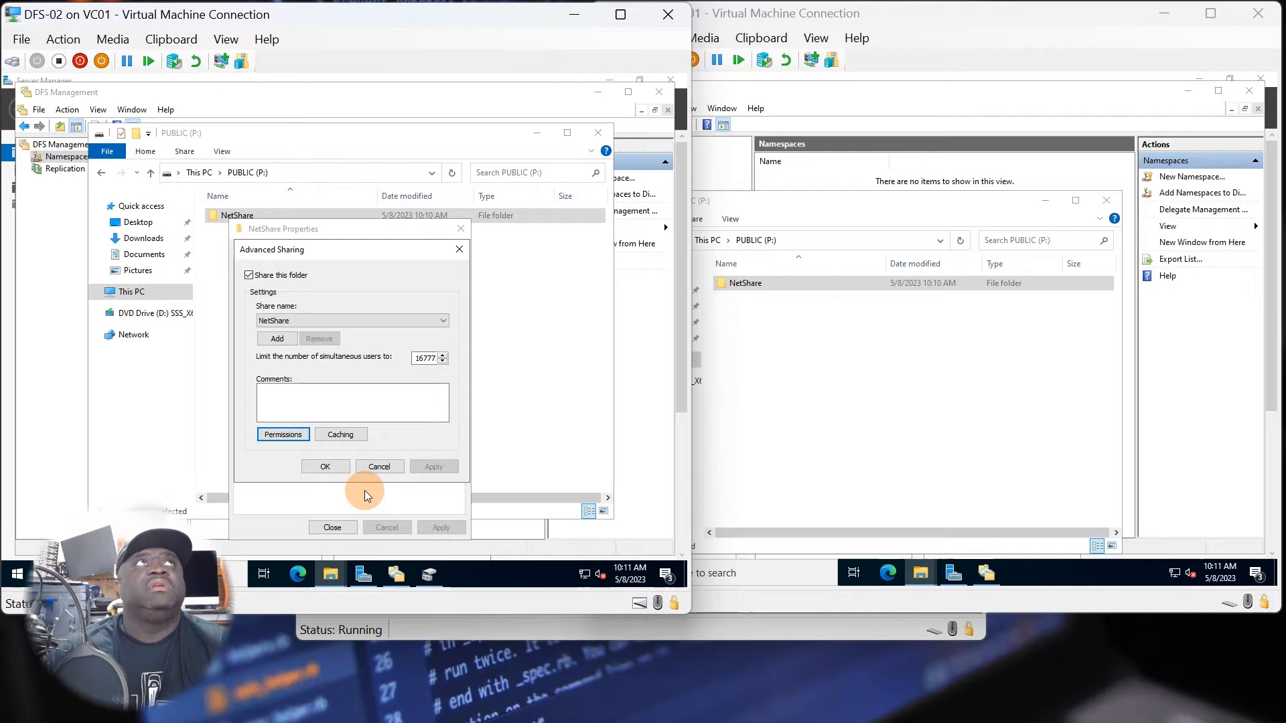
pyautogui.click(335, 467)
pyautogui.click(333, 527)
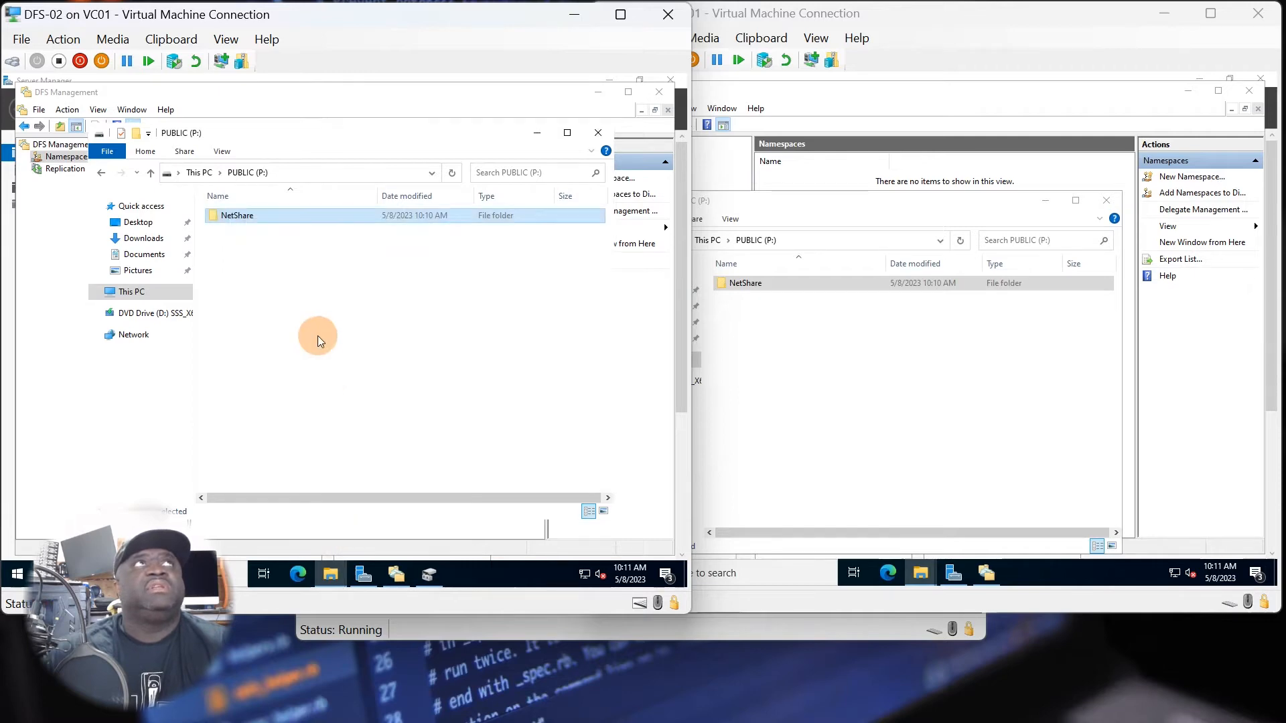
pyautogui.click(320, 331)
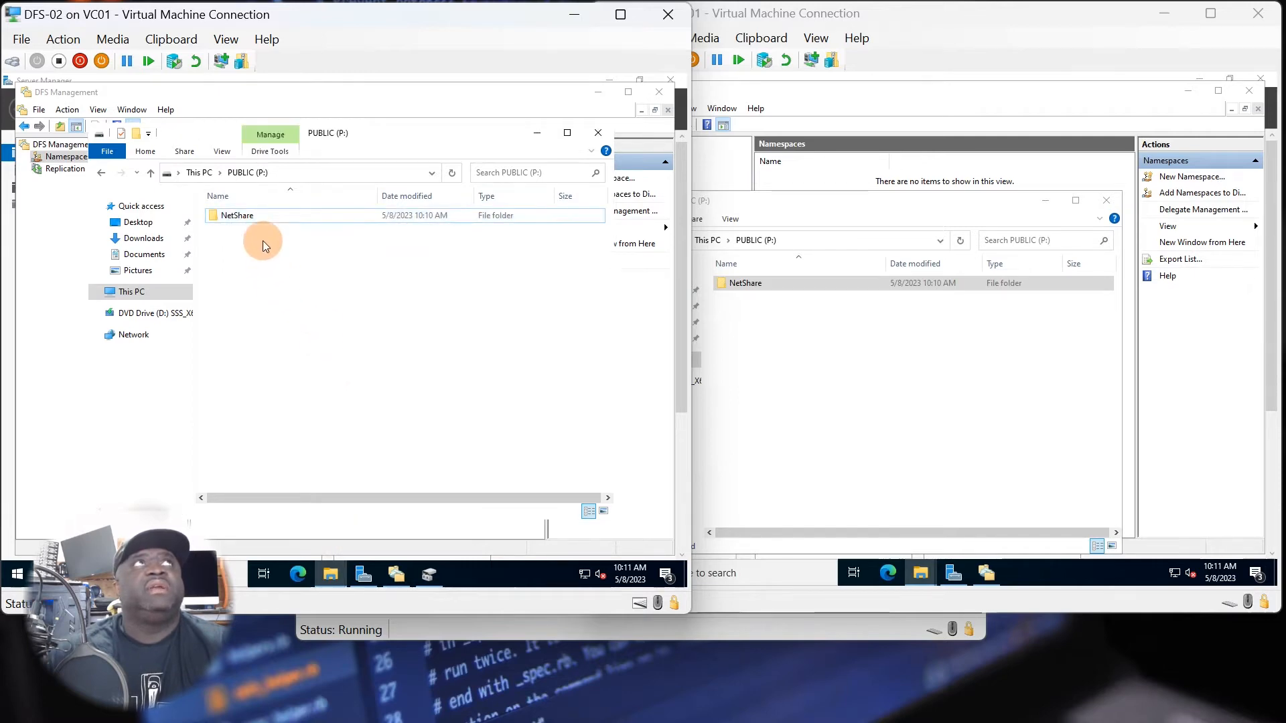
# Open the NetShare folder on the PUBLIC (P:) drive of DFS-01 and create a subfolder named Marketing in it.
pyautogui.click(829, 340)
pyautogui.click(743, 283)
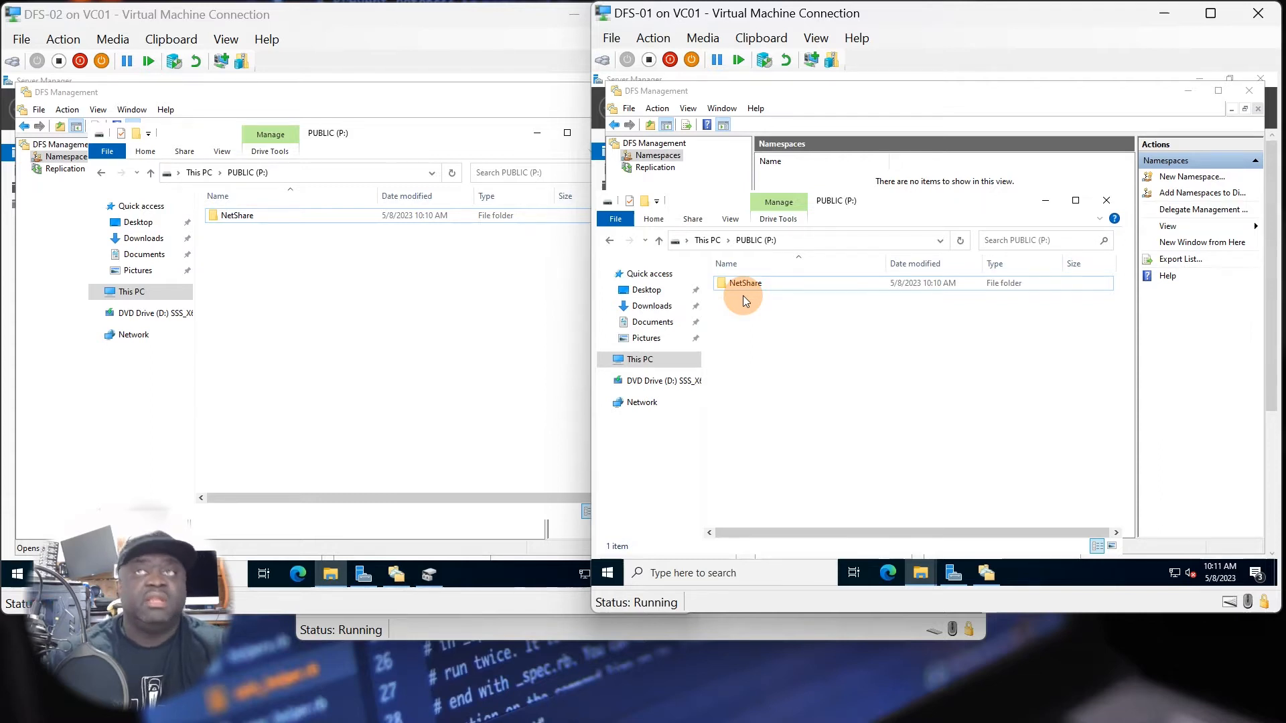
pyautogui.doubleClick(743, 283)
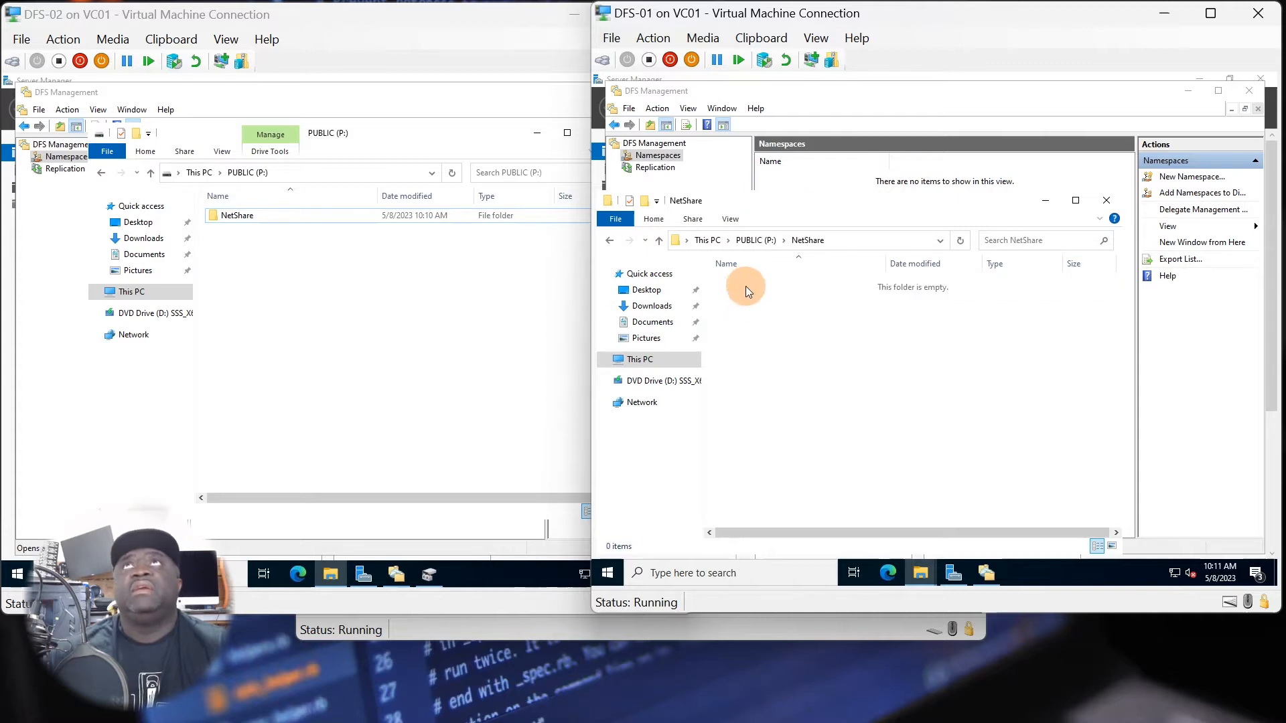
pyautogui.rightClick(739, 295)
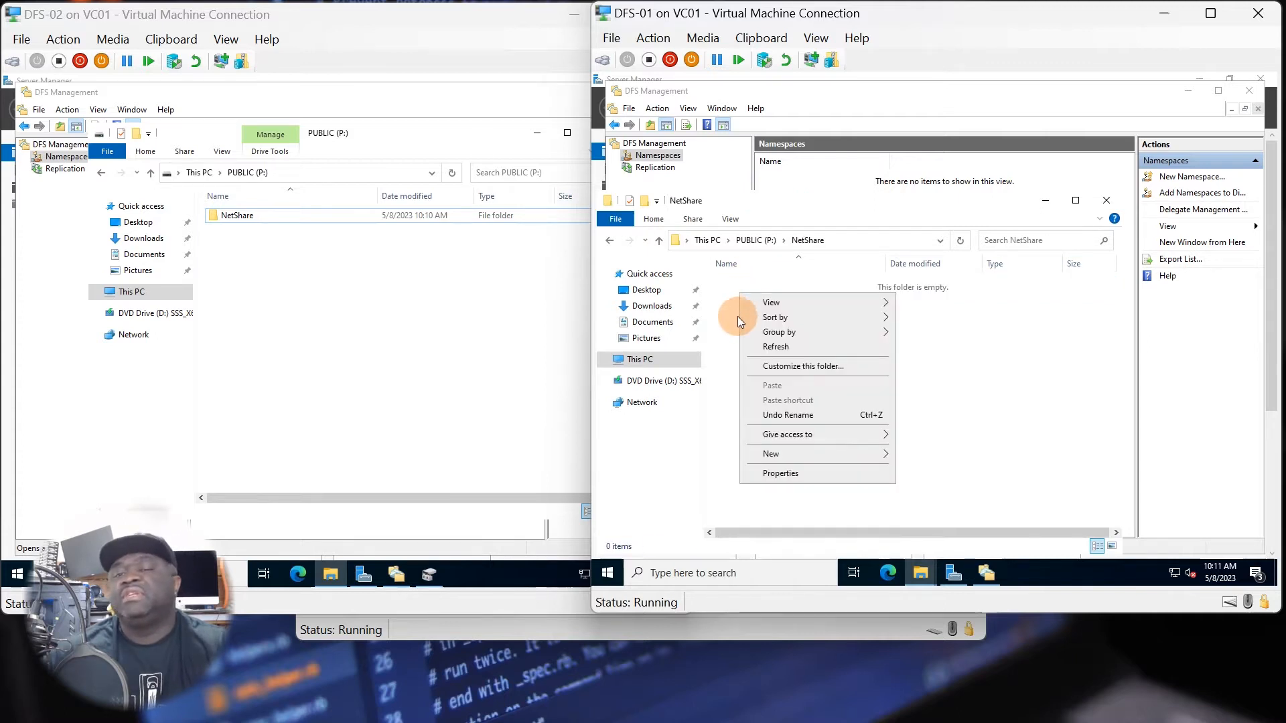
pyautogui.moveTo(826, 457)
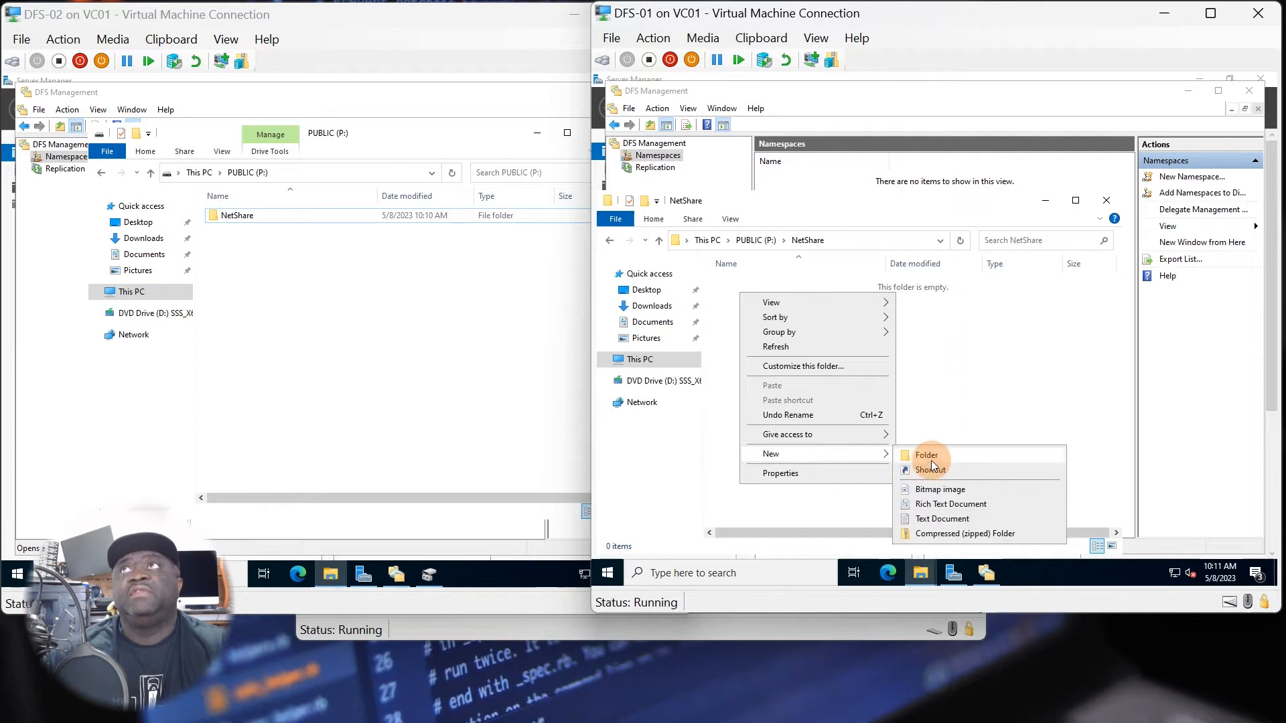
pyautogui.click(926, 454)
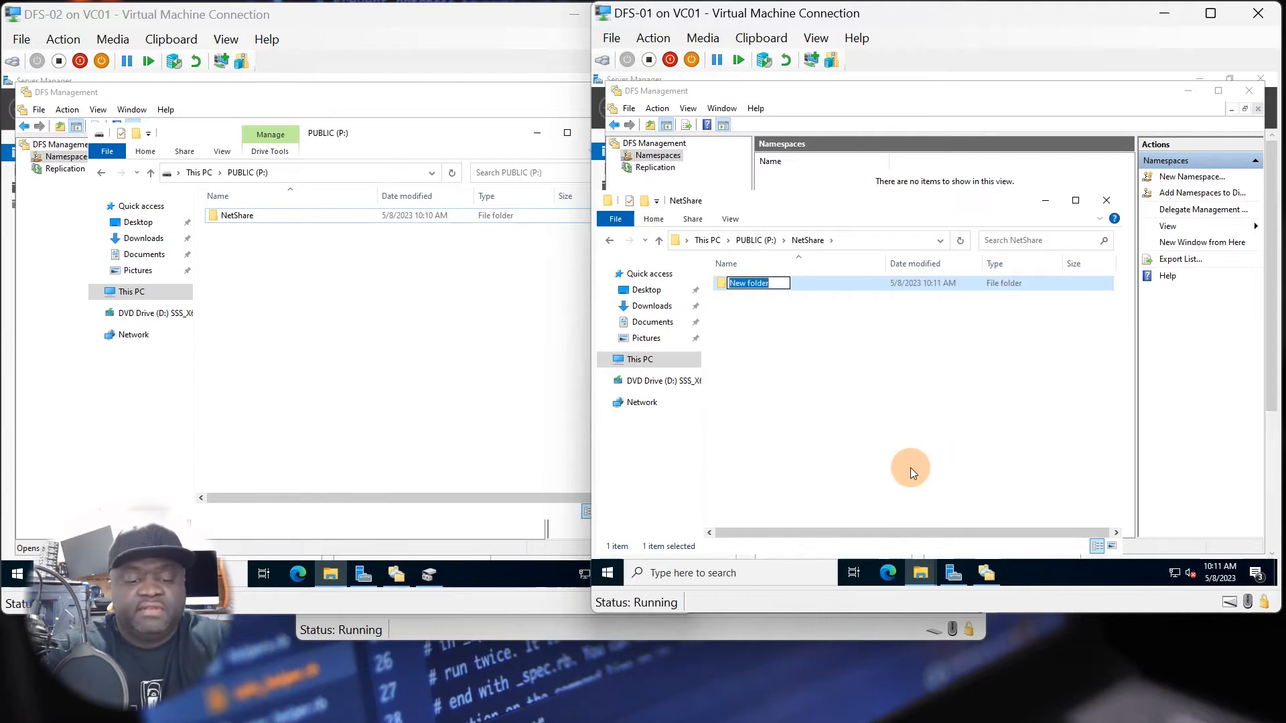
pyautogui.write('M')
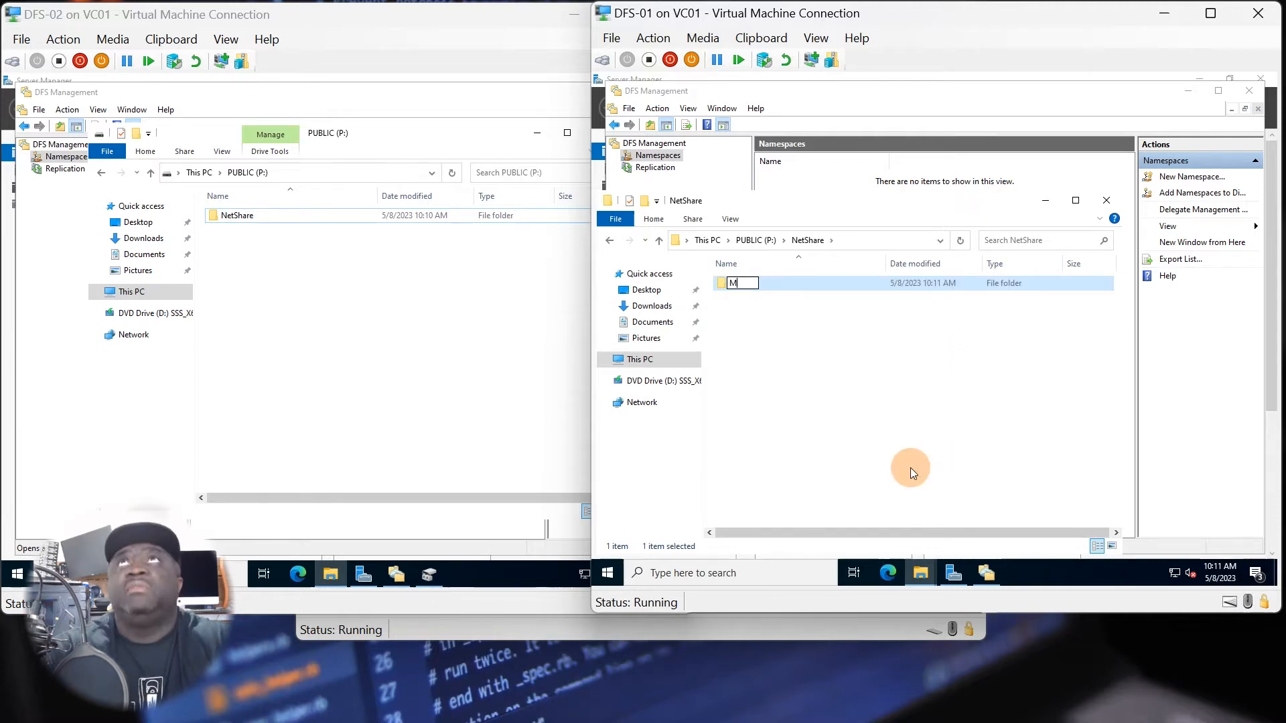
pyautogui.write('arketing')
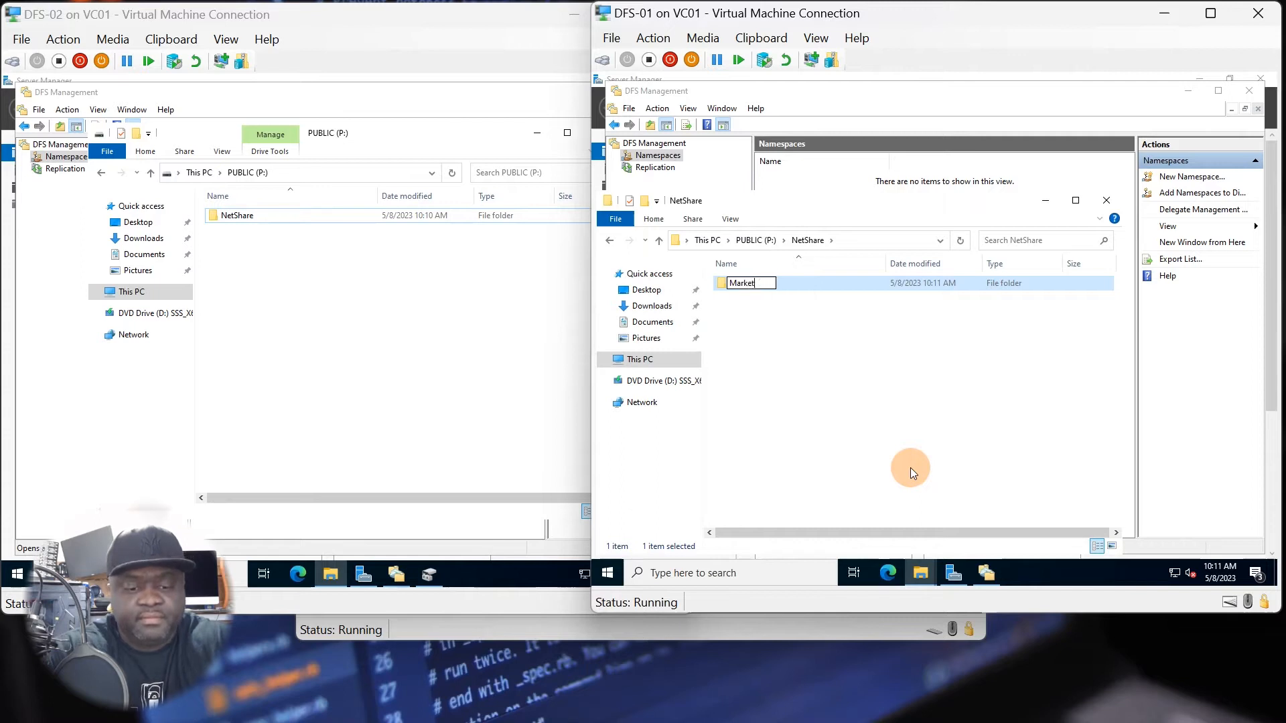
pyautogui.click(793, 470)
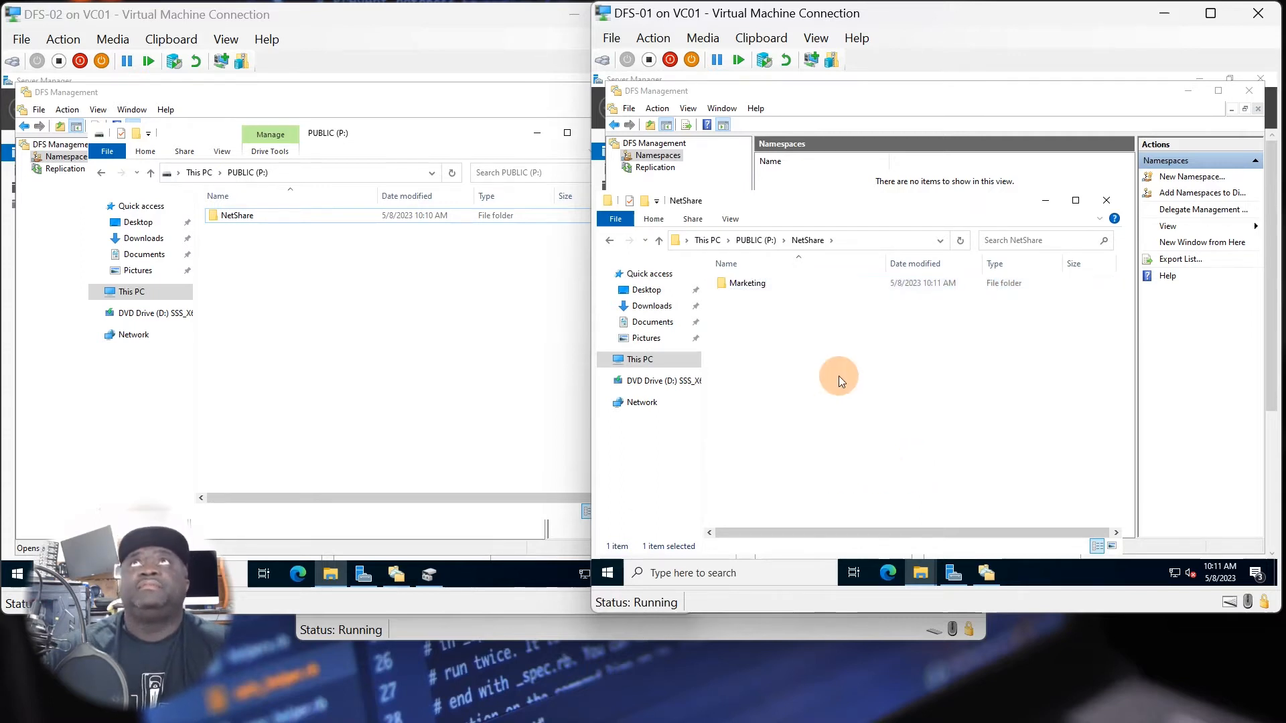
# Create a subfolder named Admin in the NetShare folder on DFS-01.
pyautogui.rightClick(807, 360)
pyautogui.moveTo(843, 524)
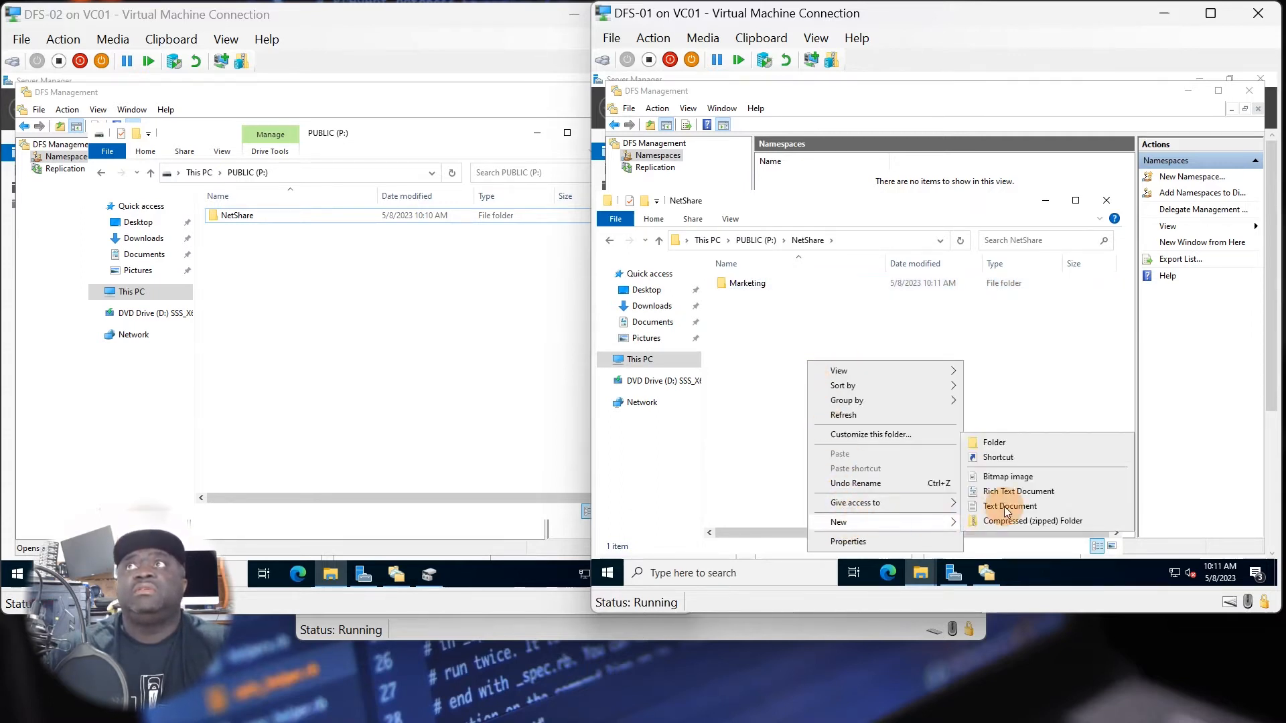
pyautogui.click(1019, 442)
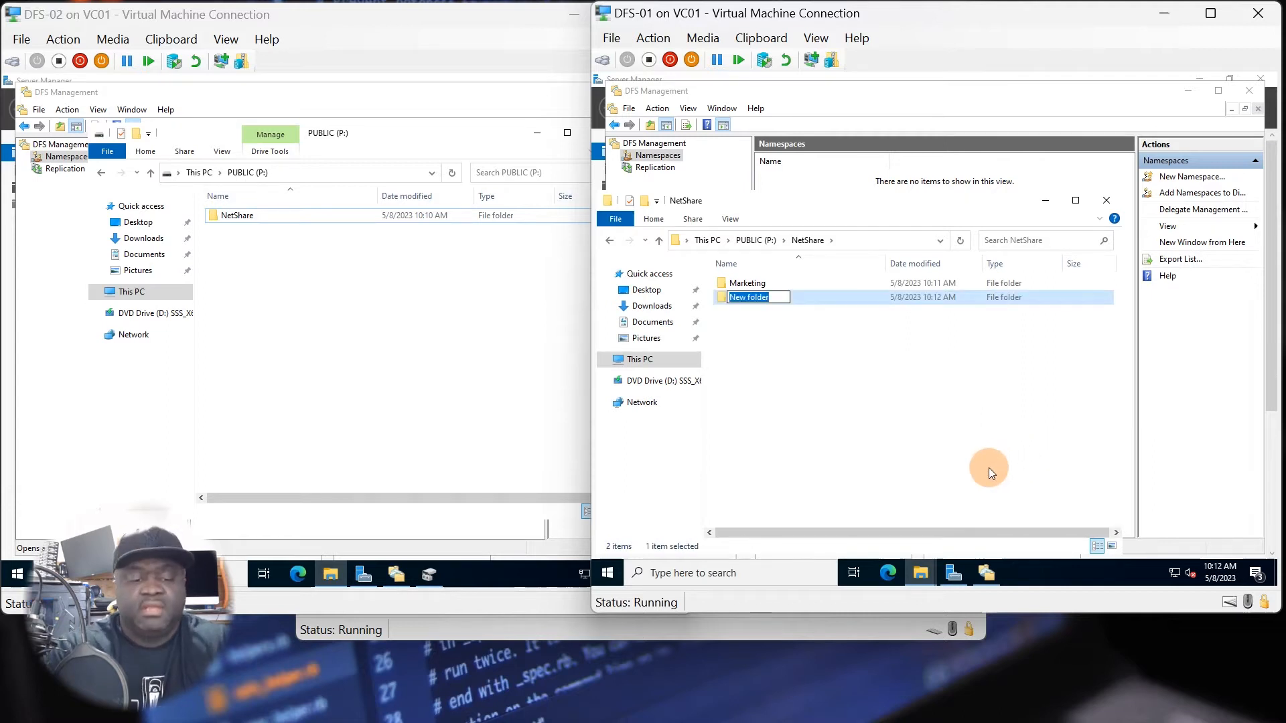
pyautogui.write('Admin')
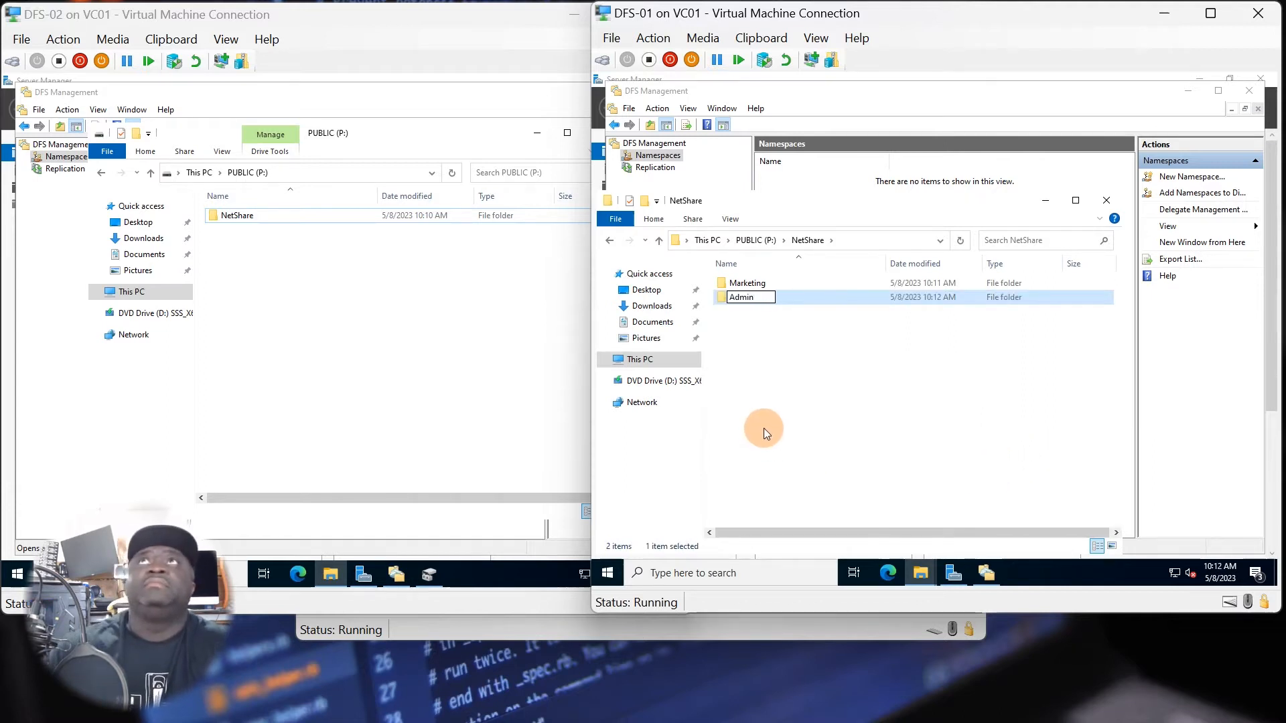
pyautogui.click(764, 364)
# Create a subfolder named HR in the NetShare folder on DFS-01.
pyautogui.rightClick(764, 363)
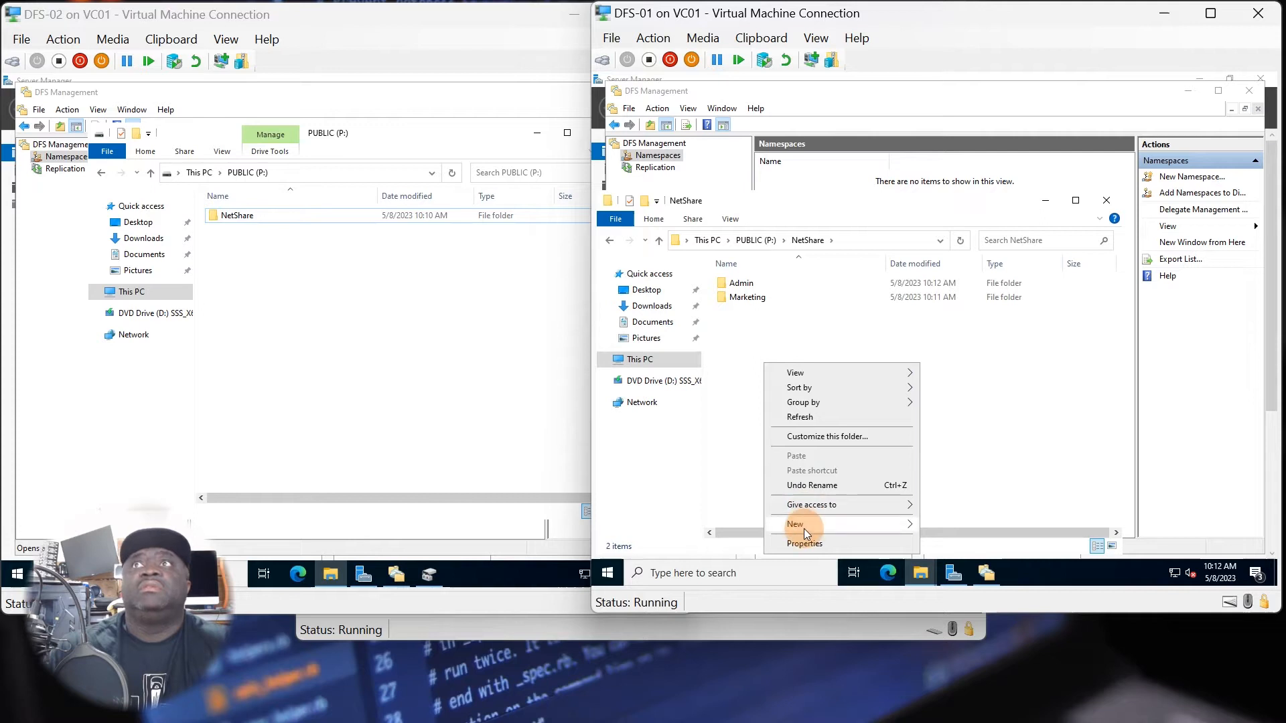
pyautogui.moveTo(804, 526)
pyautogui.click(938, 444)
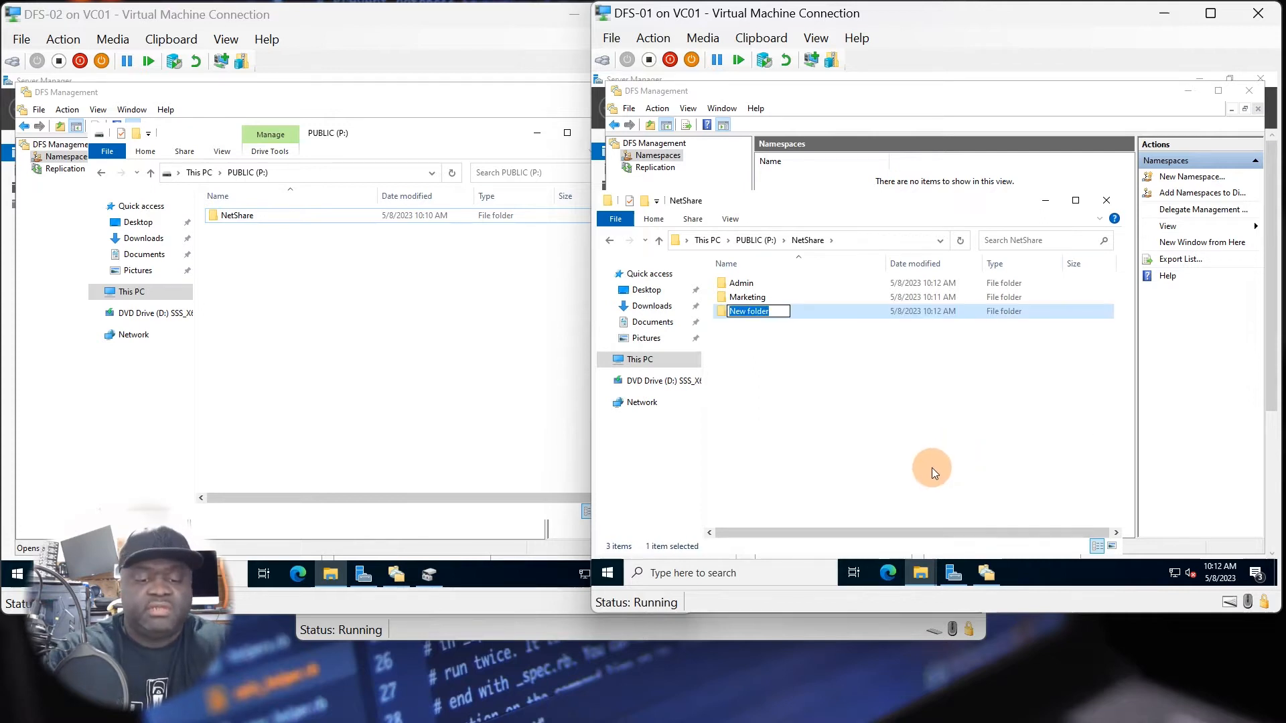
pyautogui.write('HR')
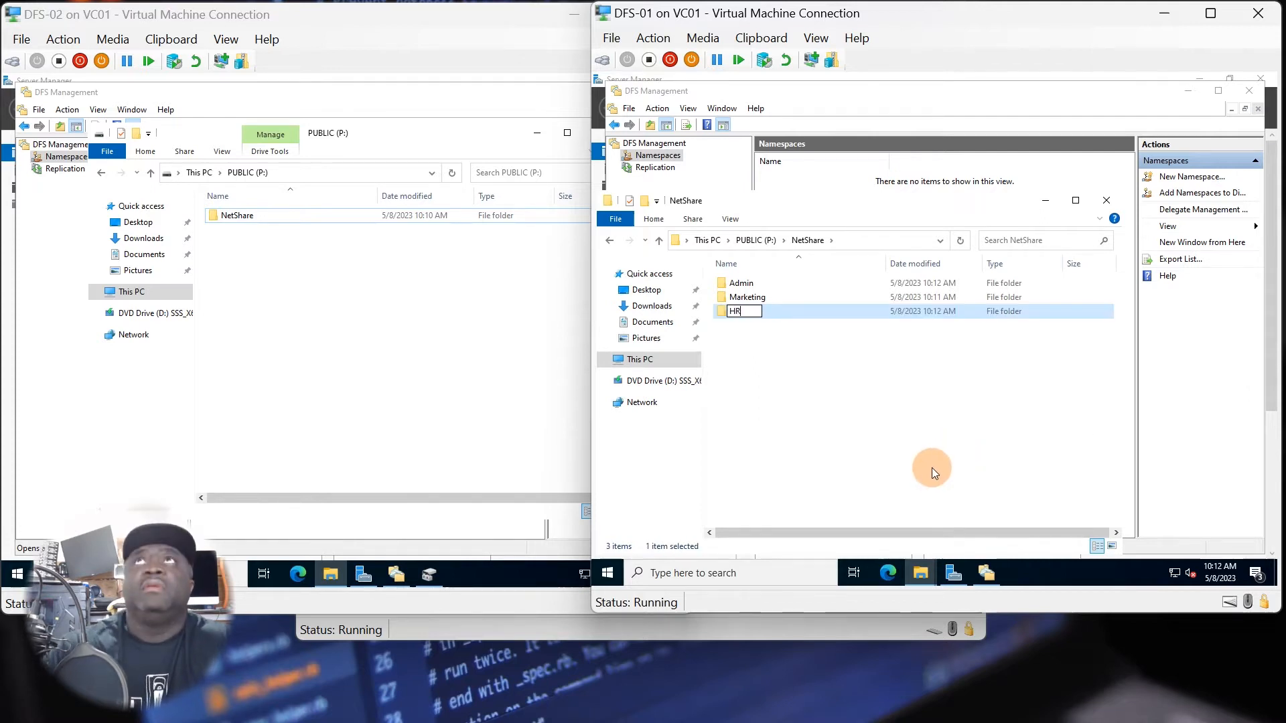
pyautogui.click(773, 413)
# Create a subfolder named Sales in the NetShare folder on DFS-01.
pyautogui.rightClick(773, 350)
pyautogui.moveTo(807, 511)
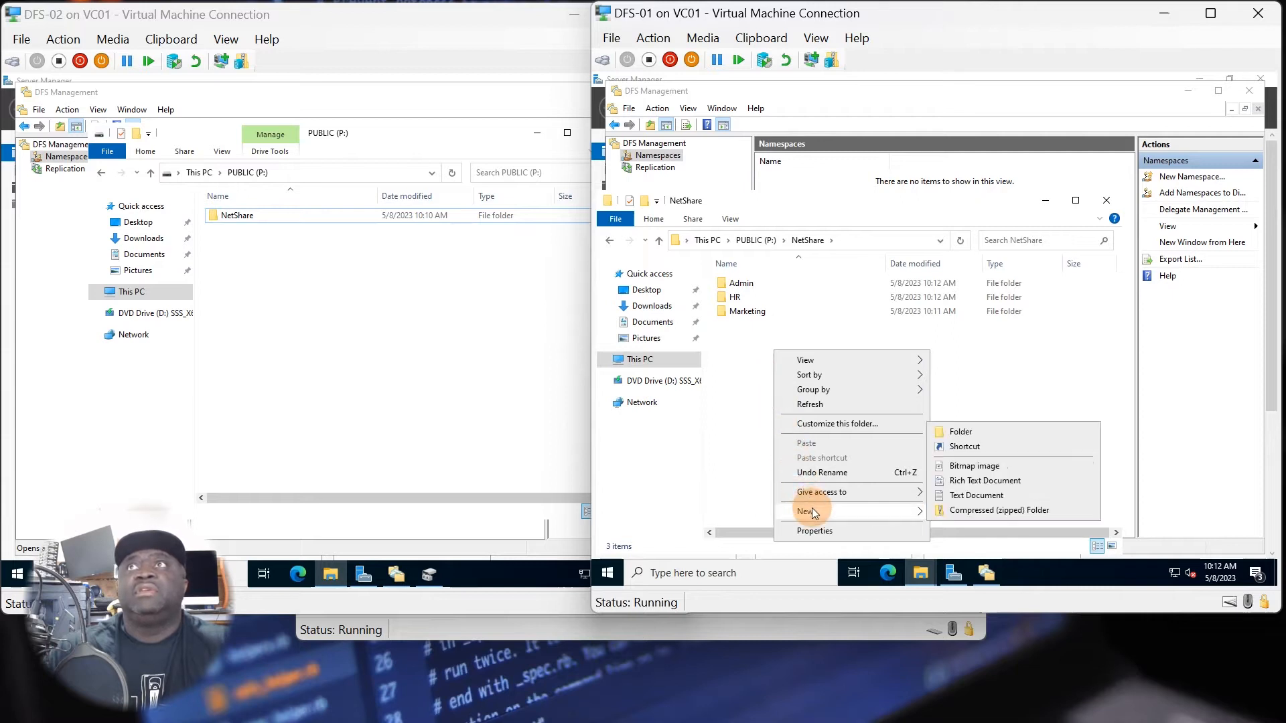
pyautogui.click(944, 434)
pyautogui.write('Sales')
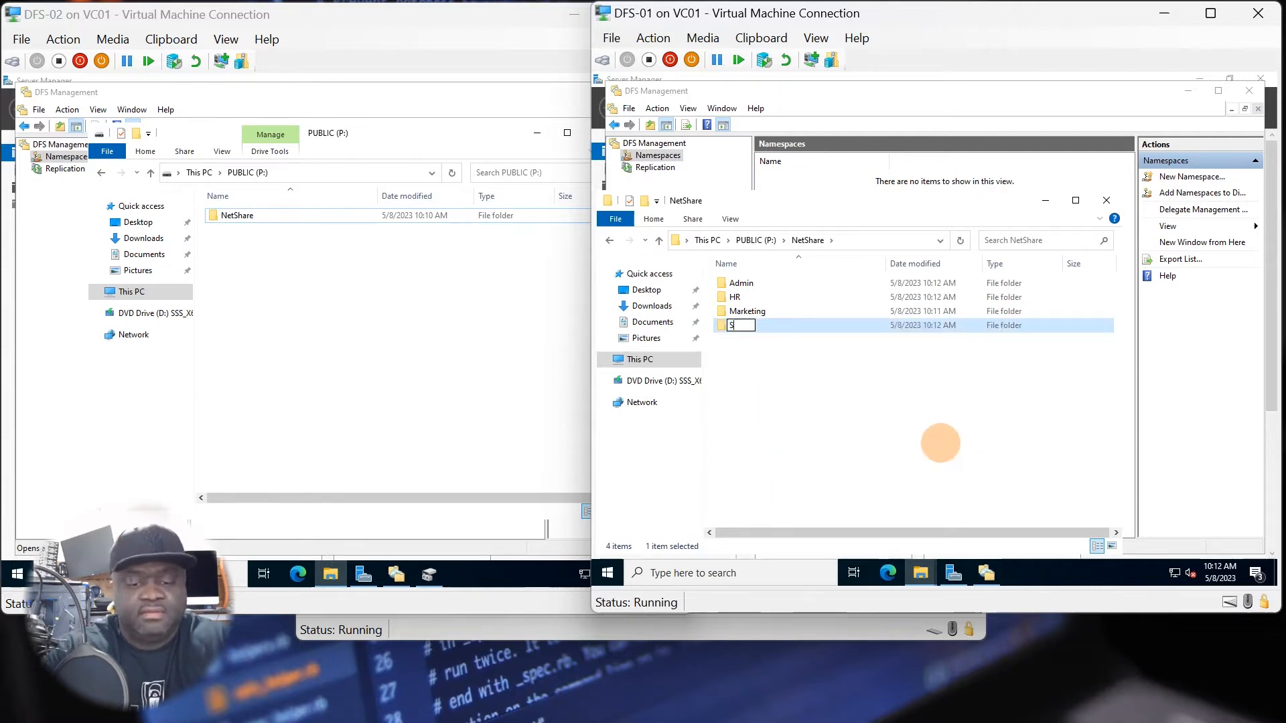
pyautogui.click(762, 372)
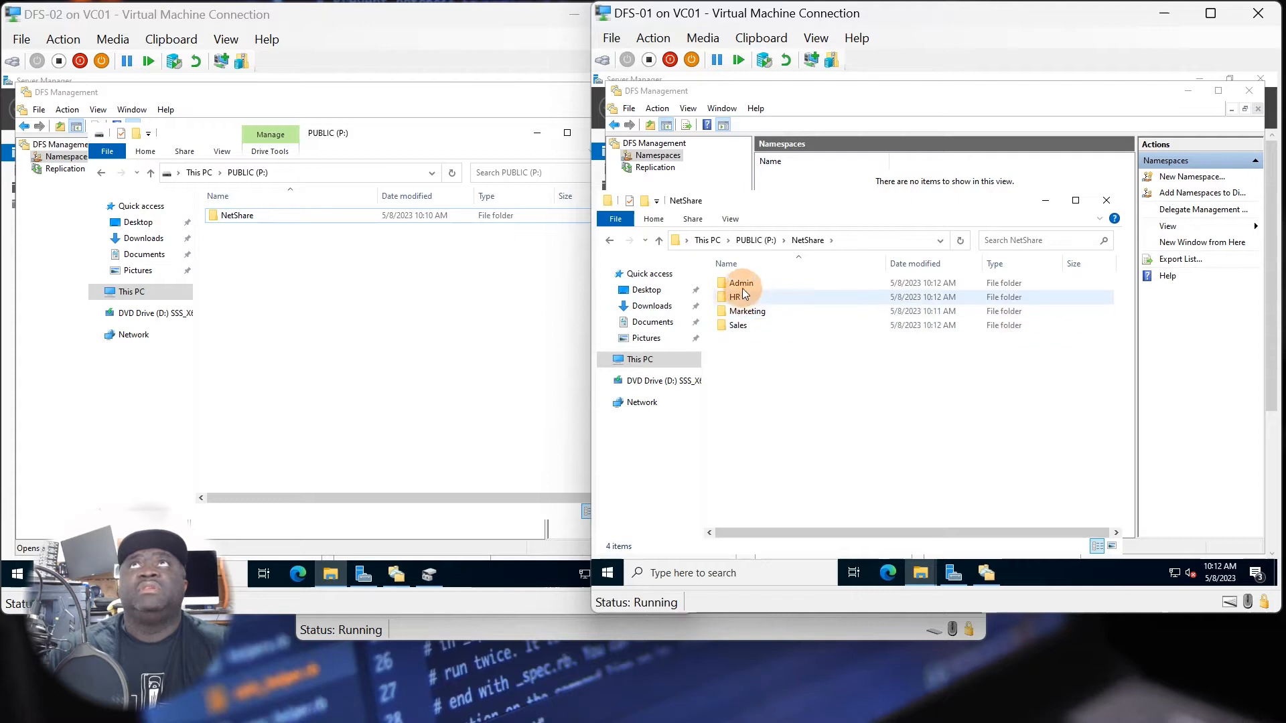
# Switch to DFS-02, open its NetShare folder on the PUBLIC (P:) drive and create a subfolder named Admin.
pyautogui.click(321, 297)
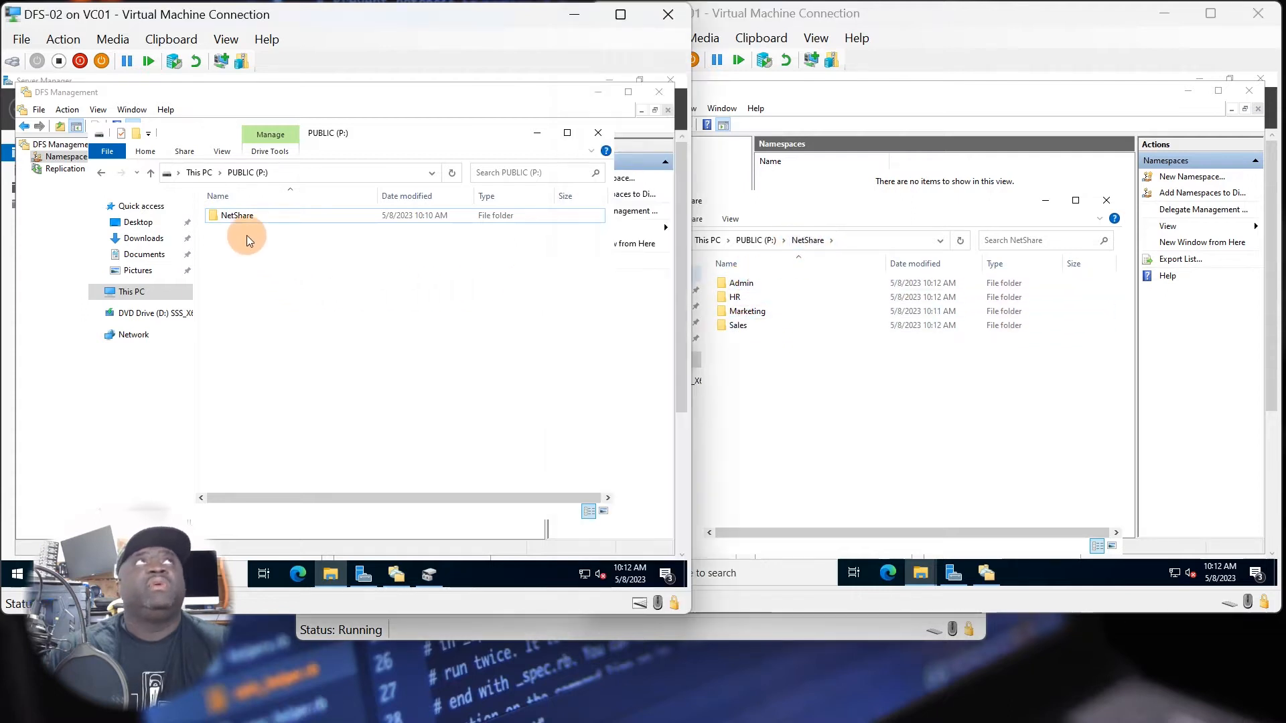
pyautogui.doubleClick(247, 217)
pyautogui.rightClick(256, 255)
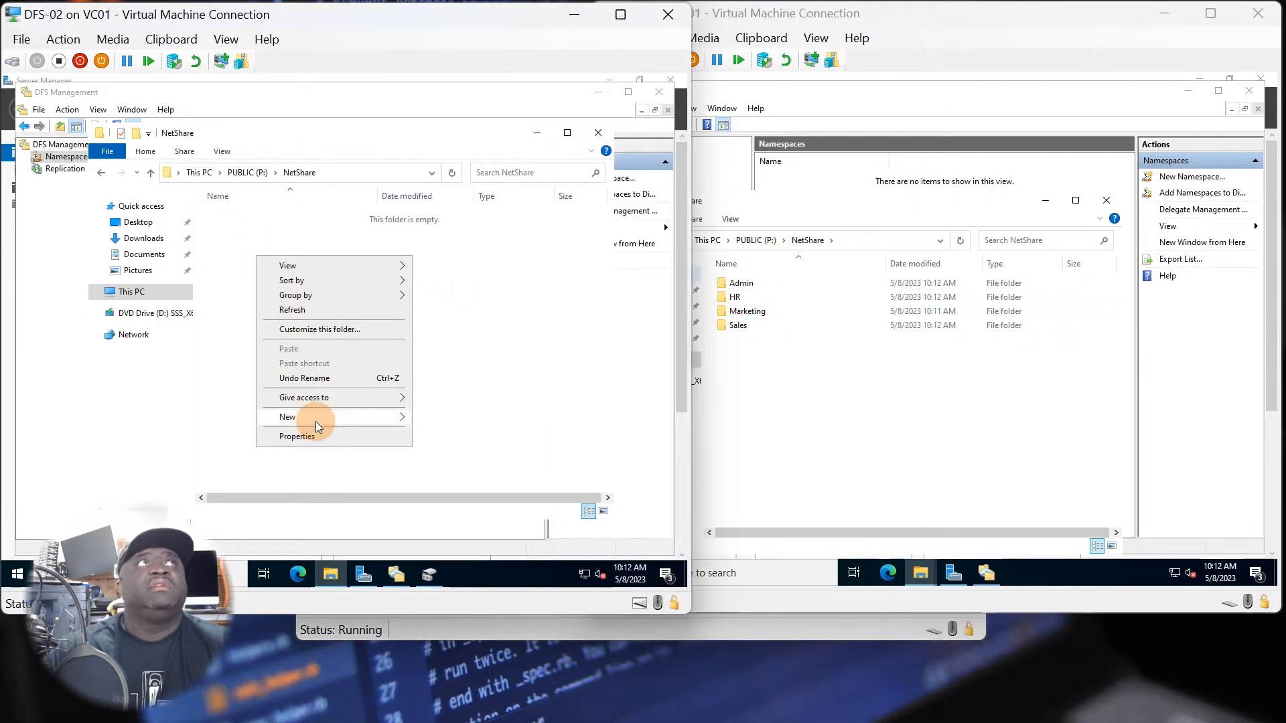
pyautogui.moveTo(316, 421)
pyautogui.click(429, 419)
pyautogui.write('Admin')
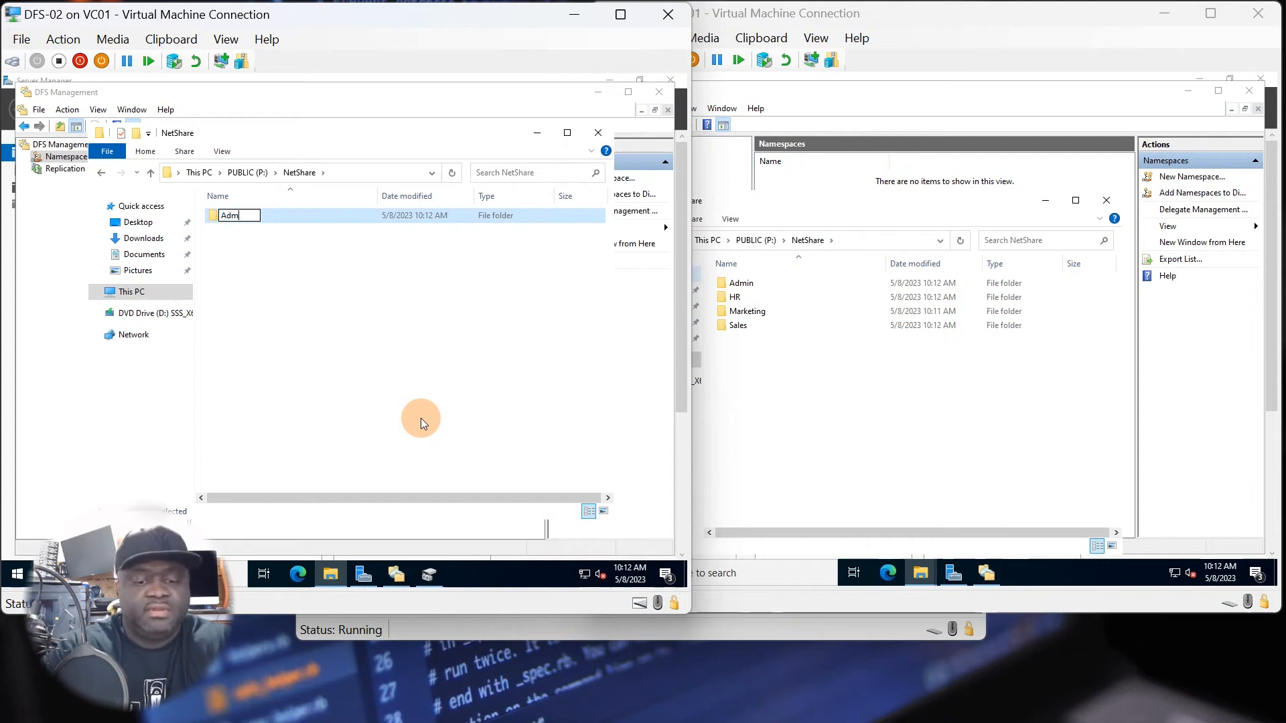
# Create a subfolder named Marketing in the NetShare folder on DFS-02.
pyautogui.rightClick(301, 279)
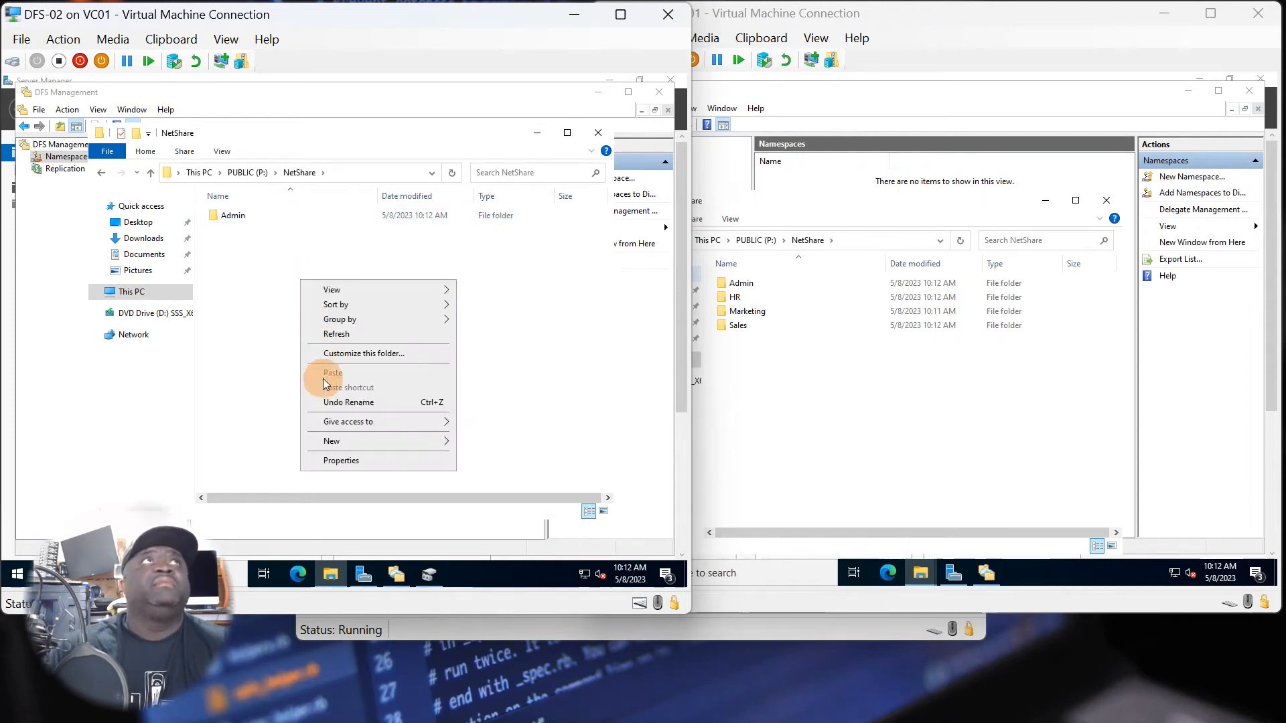
pyautogui.moveTo(426, 440)
pyautogui.click(485, 443)
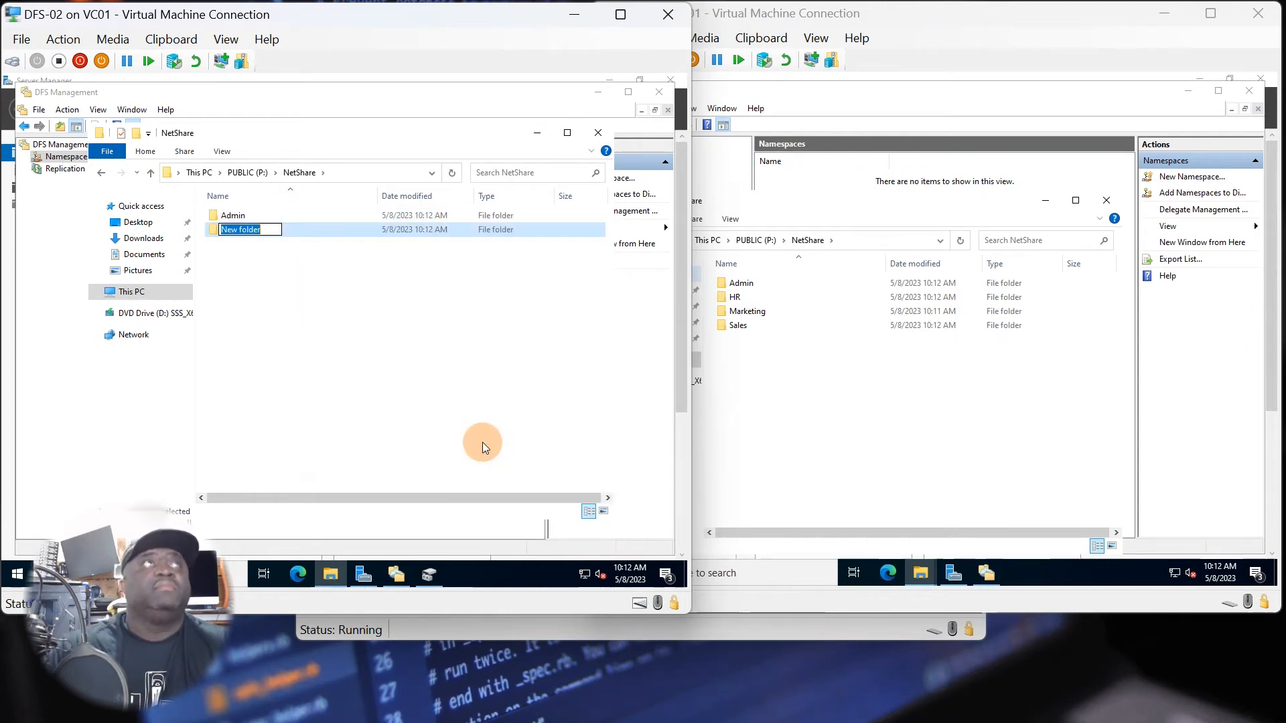
pyautogui.write('Marketing')
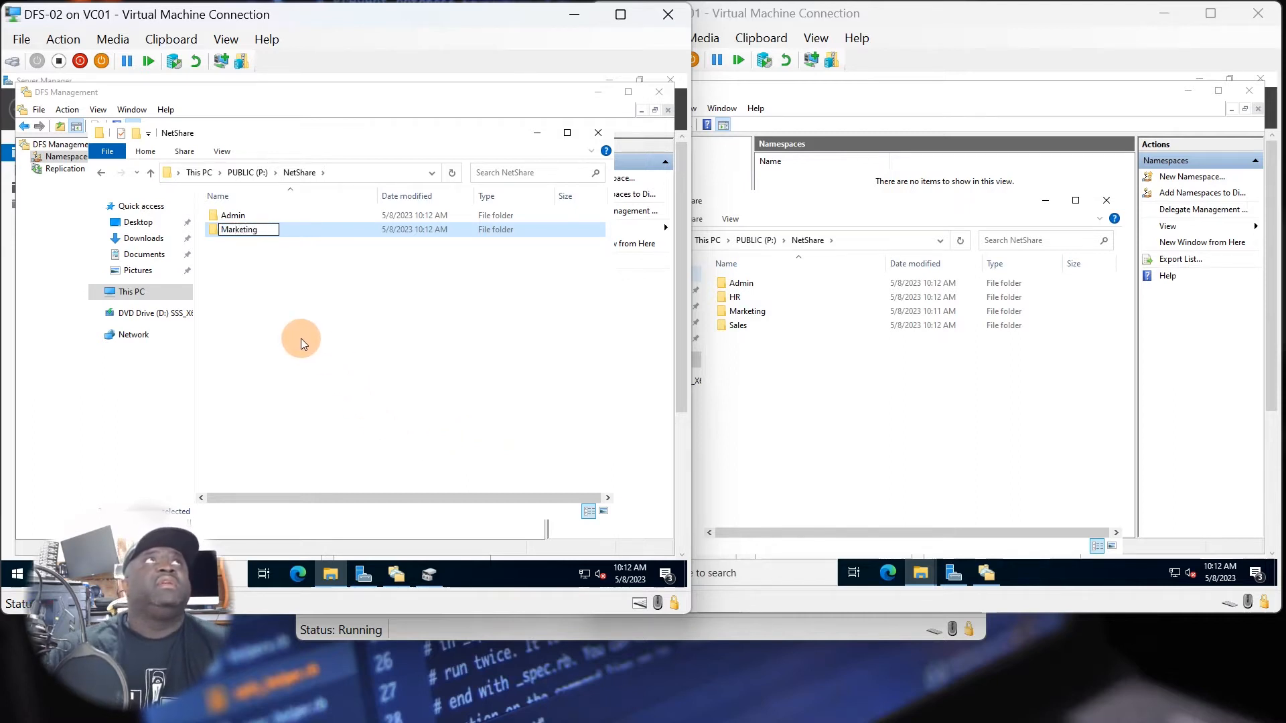
pyautogui.click(276, 287)
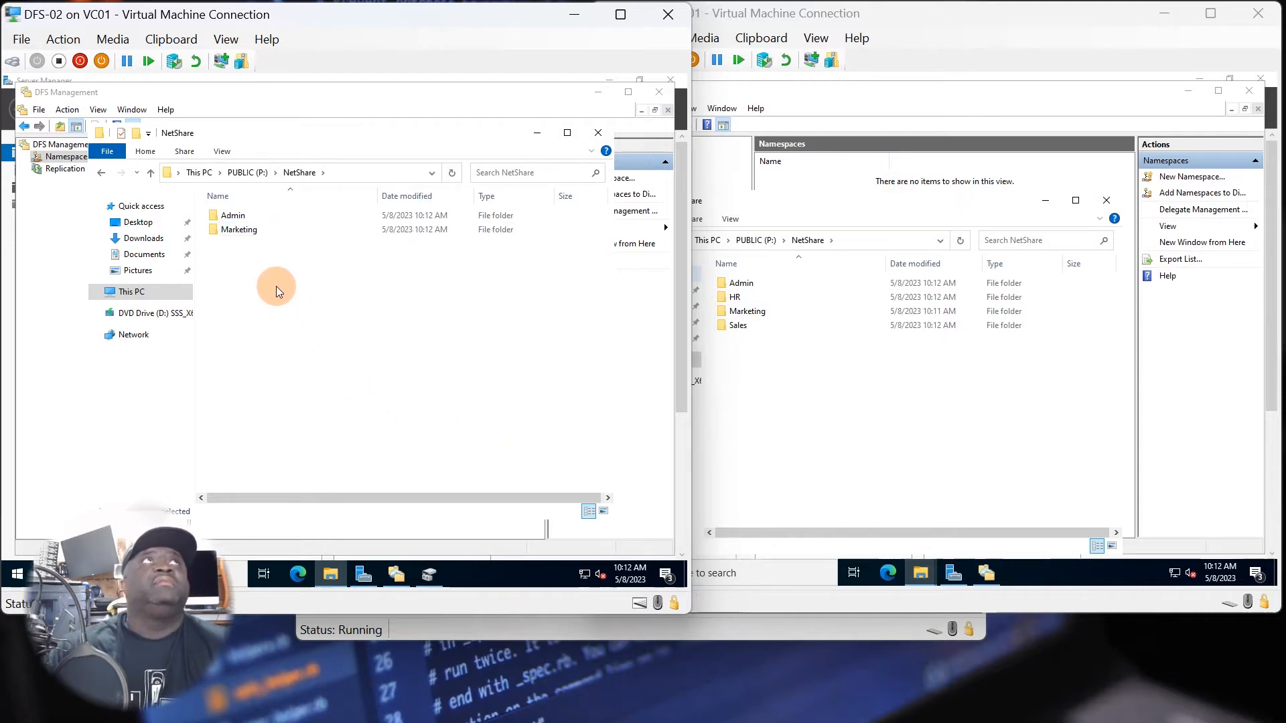
# Create a subfolder named HR in the NetShare folder on DFS-02.
pyautogui.rightClick(276, 286)
pyautogui.moveTo(331, 453)
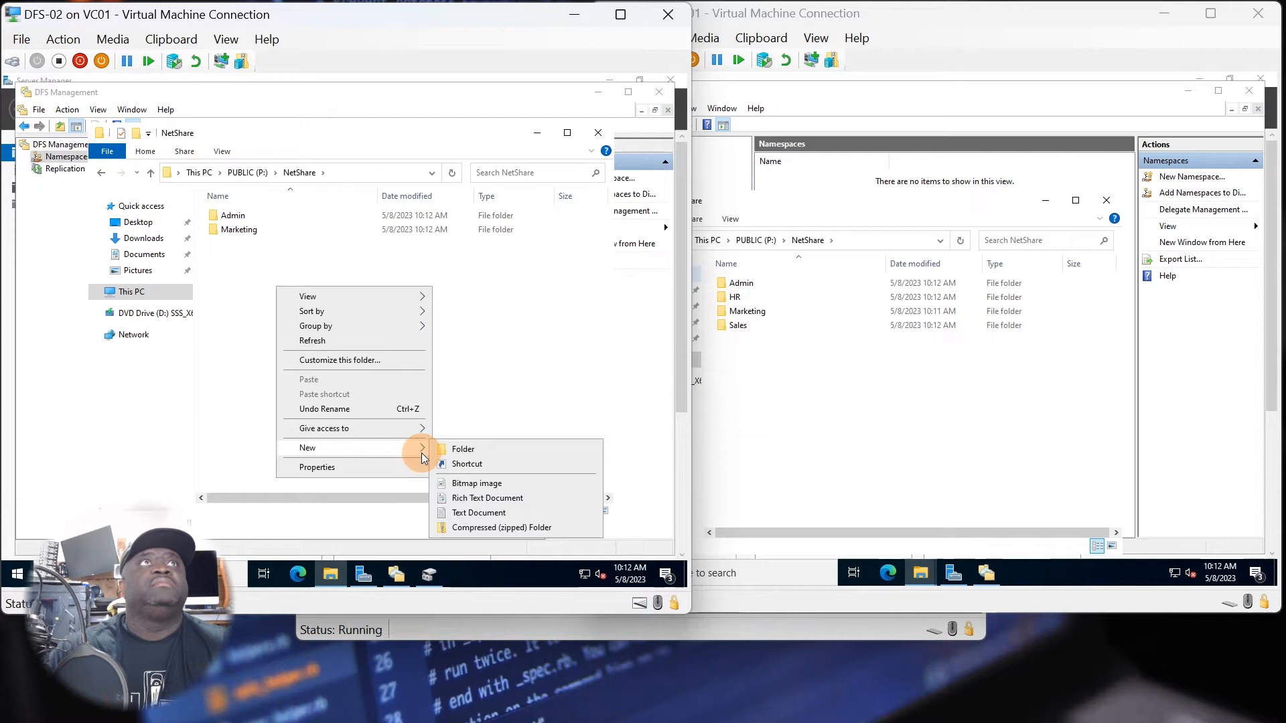
pyautogui.click(460, 450)
pyautogui.write('H')
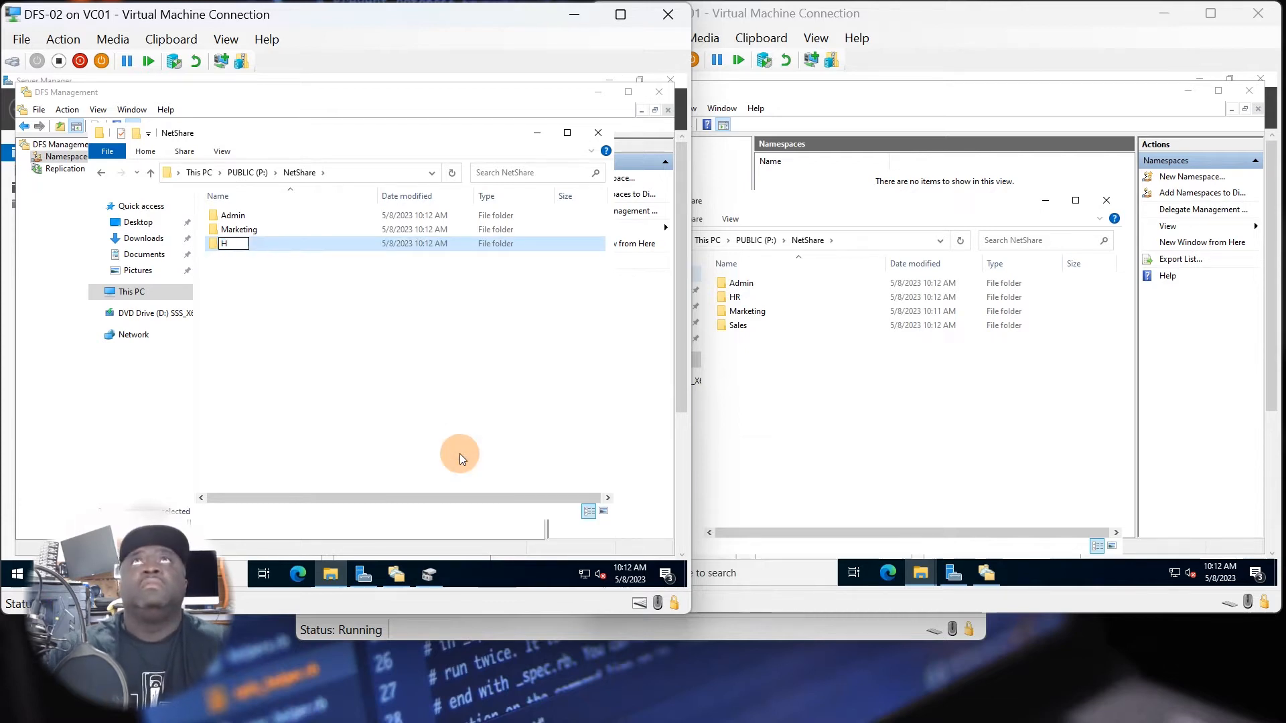
pyautogui.write('R')
# Create a subfolder named Sales in the NetShare folder on DFS-02.
pyautogui.rightClick(318, 348)
pyautogui.moveTo(384, 506)
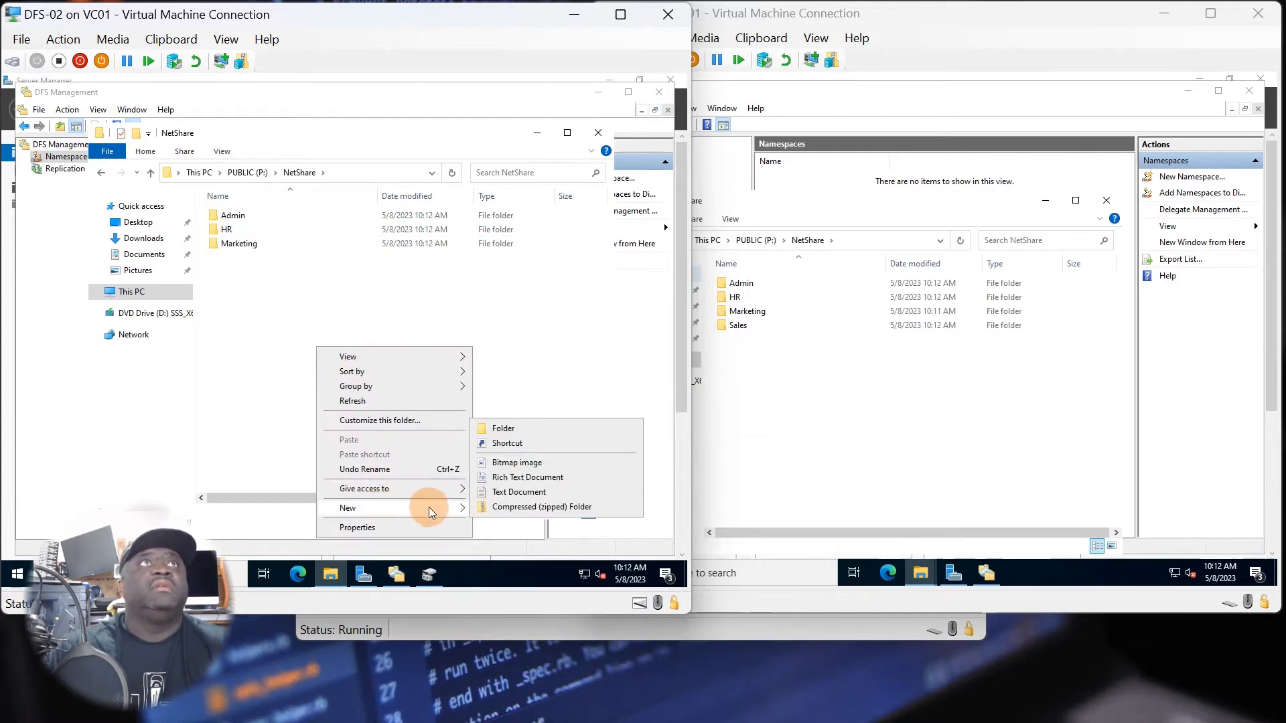
pyautogui.click(527, 432)
pyautogui.write('S')
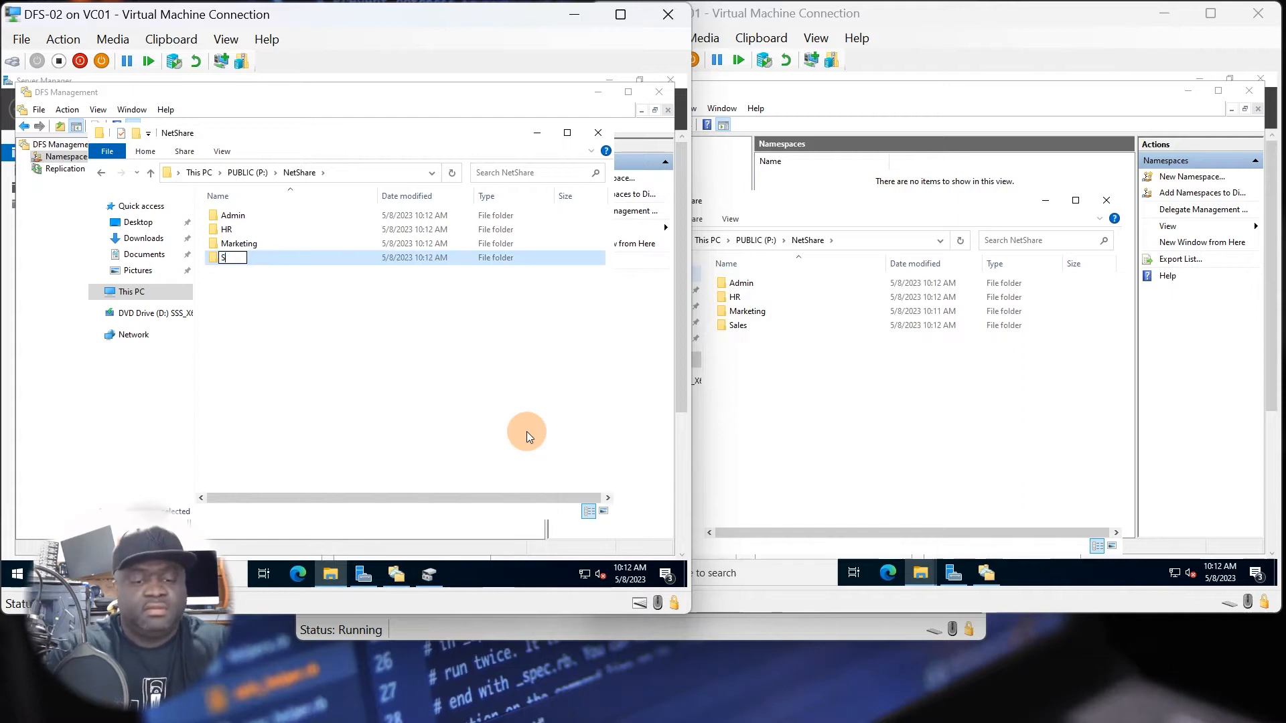
pyautogui.write('ales')
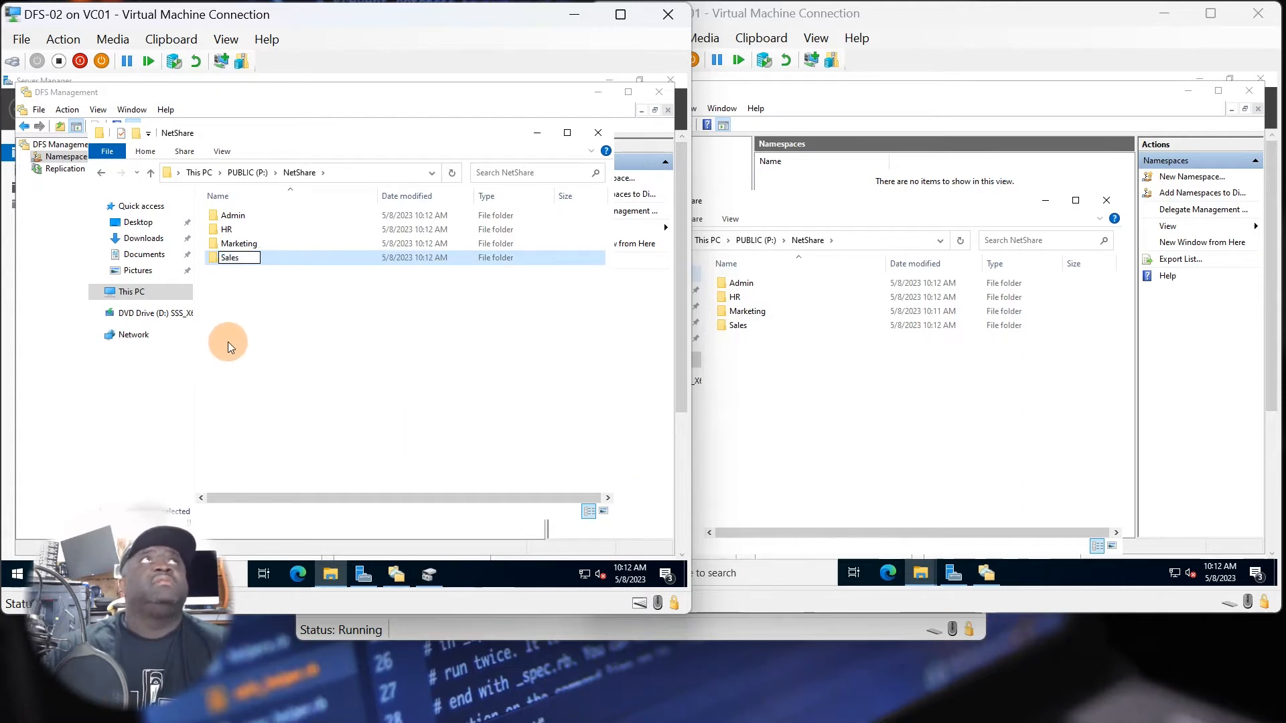
pyautogui.click(303, 343)
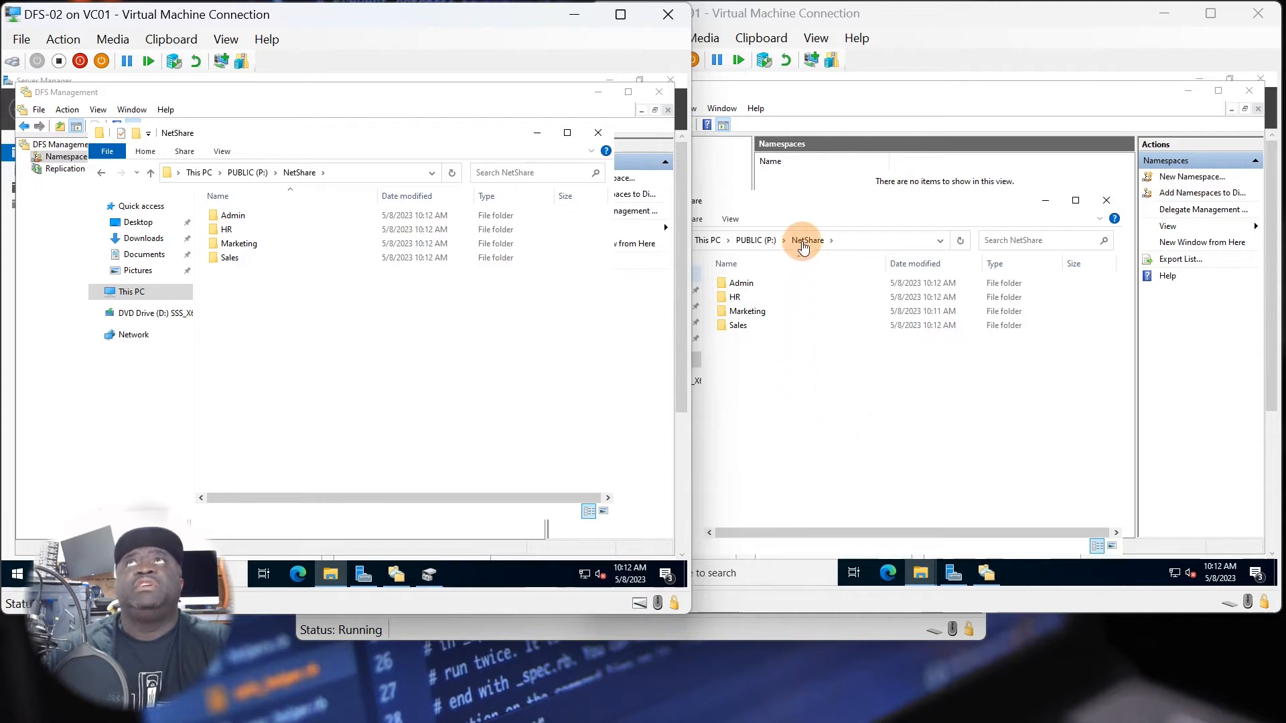
# Minimize the NetShare folder windows on DFS-02 and DFS-01, and close the NetShare properties left open on DFS-01.
pyautogui.click(797, 381)
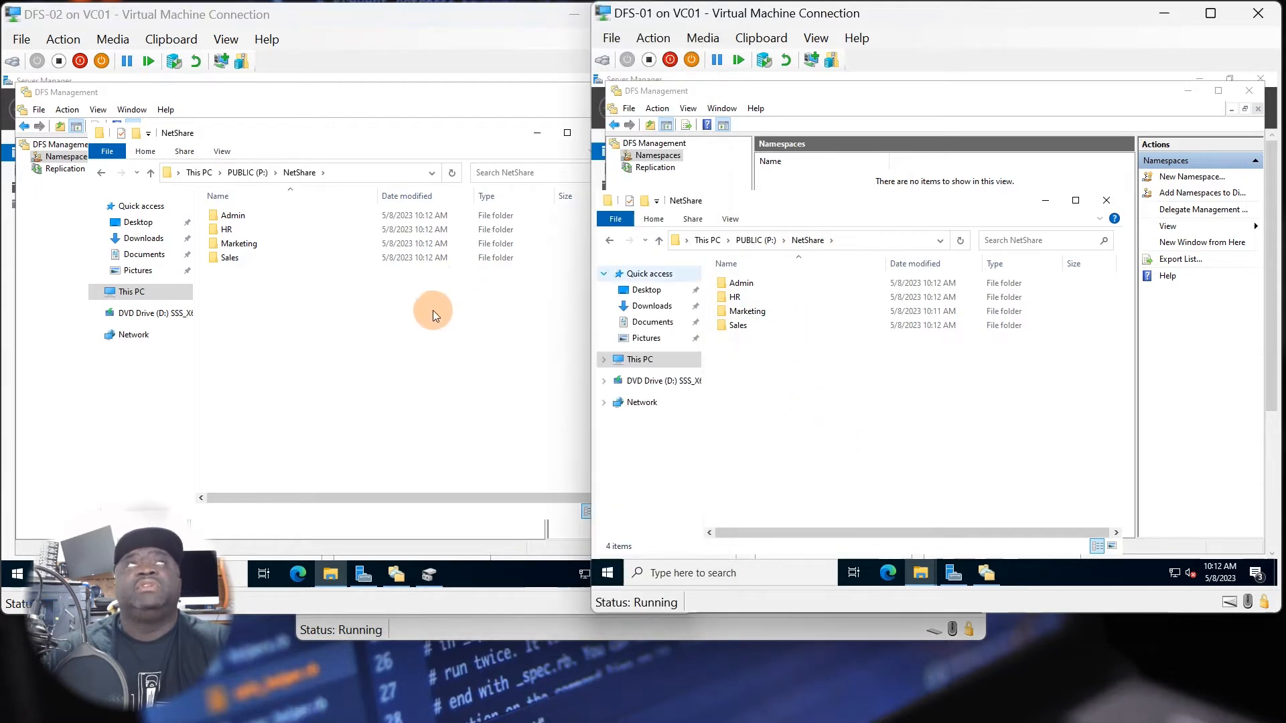
pyautogui.click(375, 322)
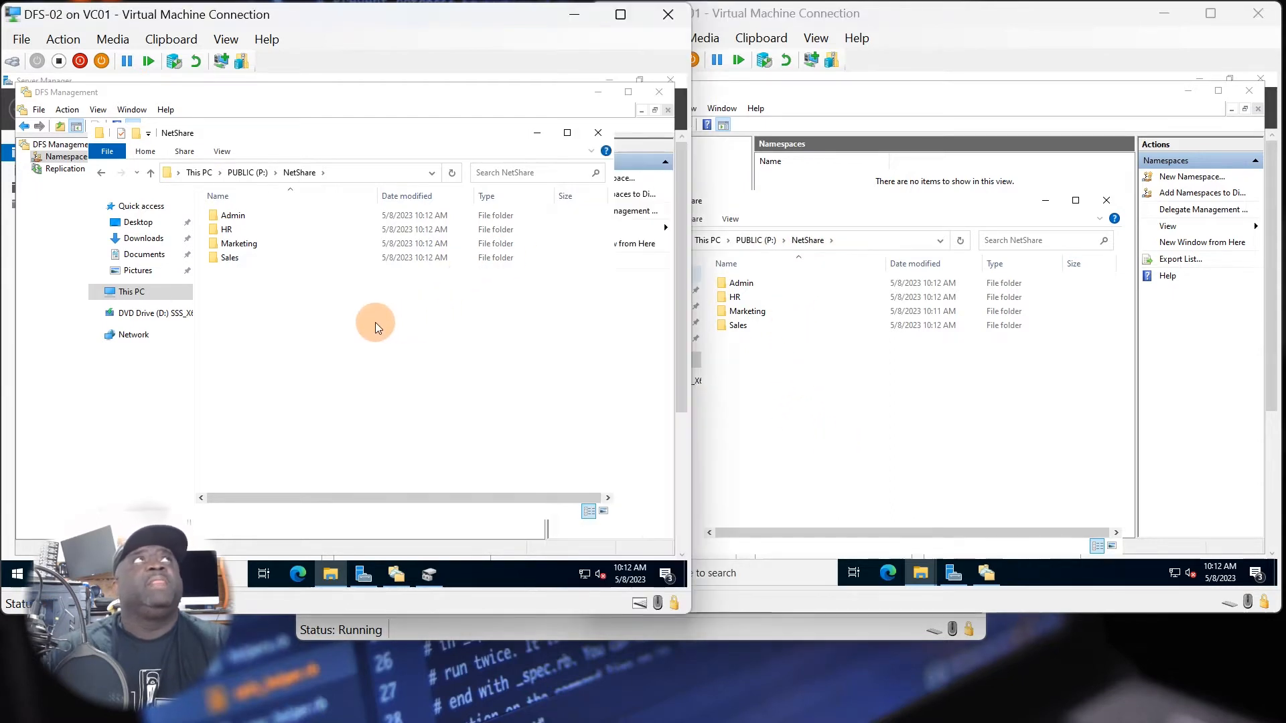
pyautogui.click(536, 134)
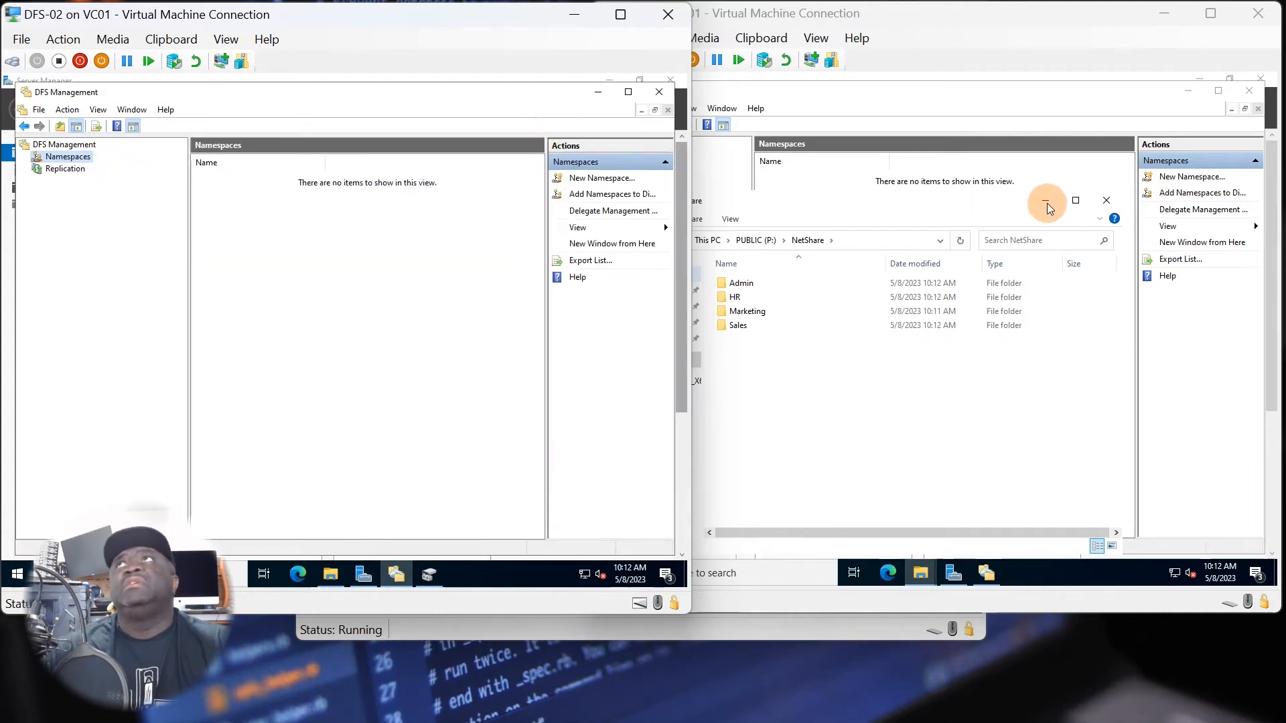
pyautogui.click(1047, 203)
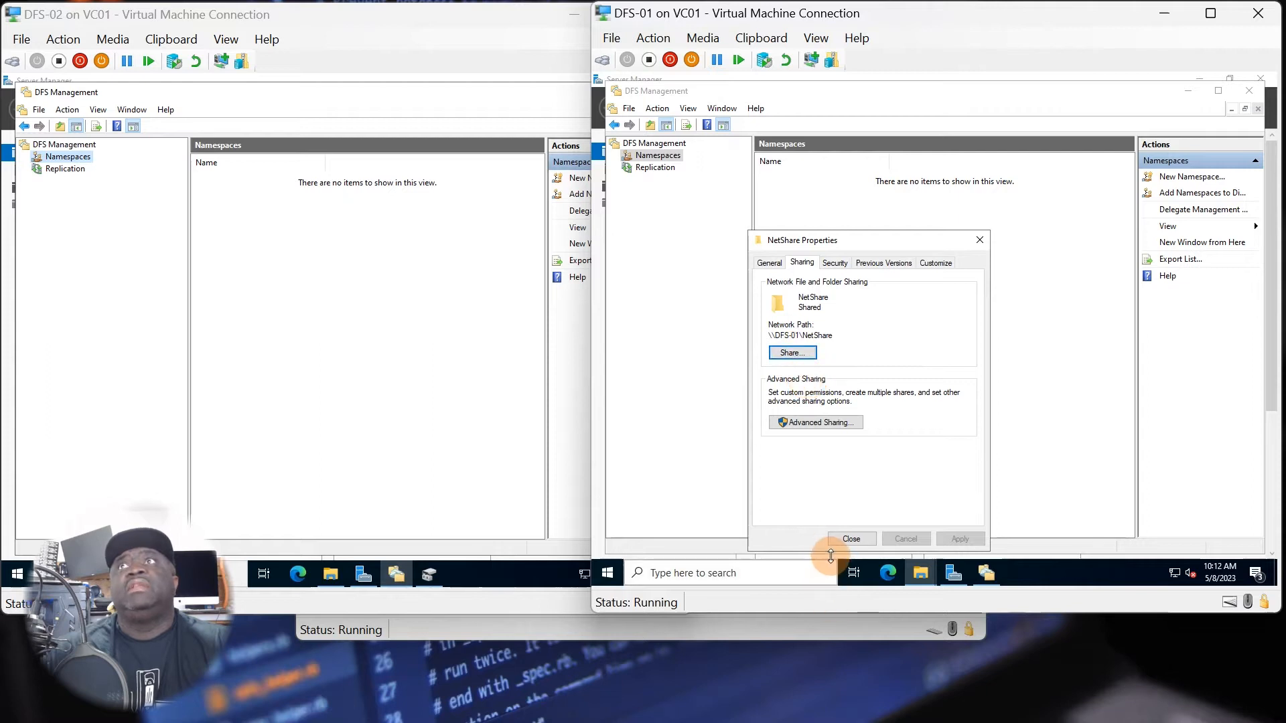
pyautogui.click(849, 540)
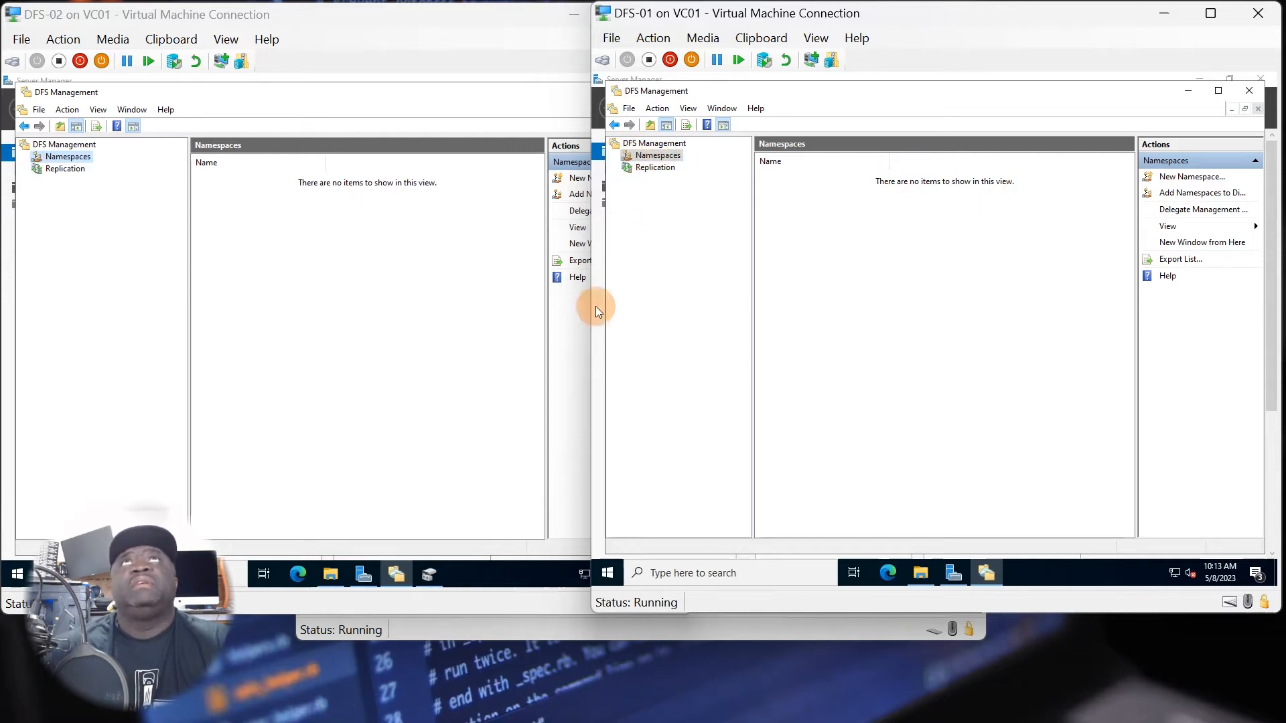
# Start a new namespace on DFS-01 and look up DFS-01 in the chief.home.lab domain as its namespace server.
pyautogui.rightClick(652, 158)
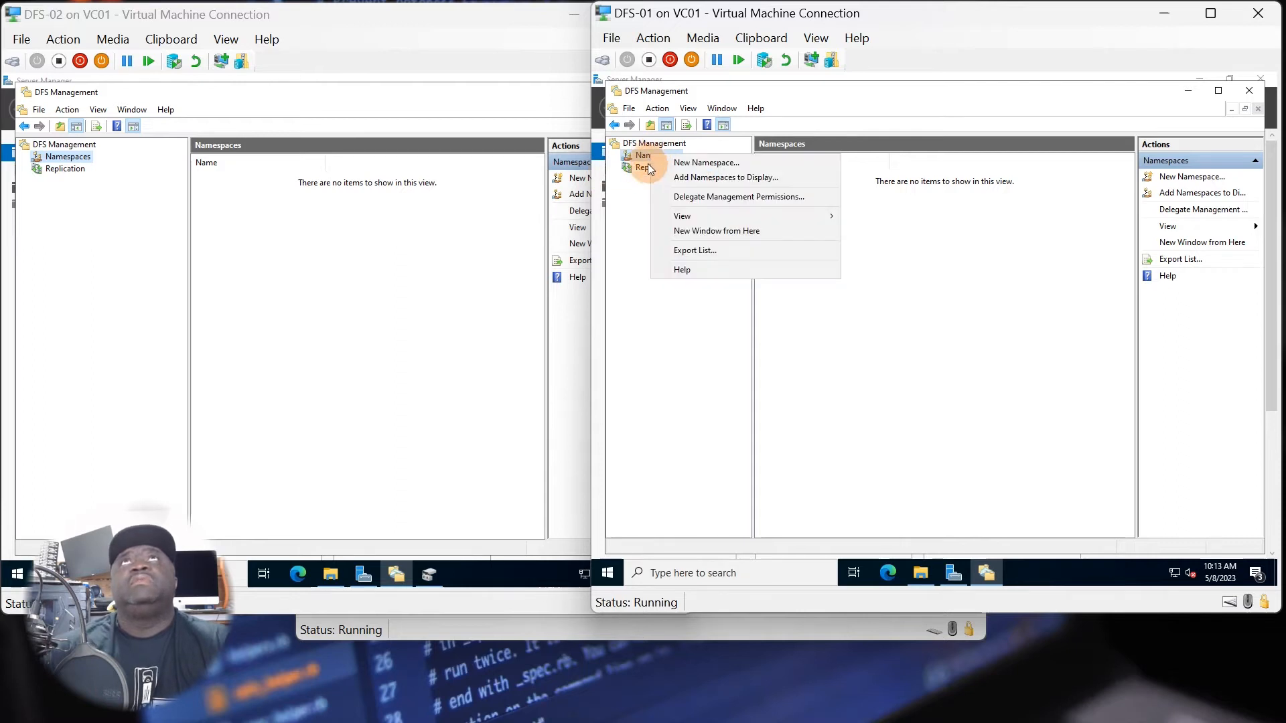
pyautogui.click(688, 164)
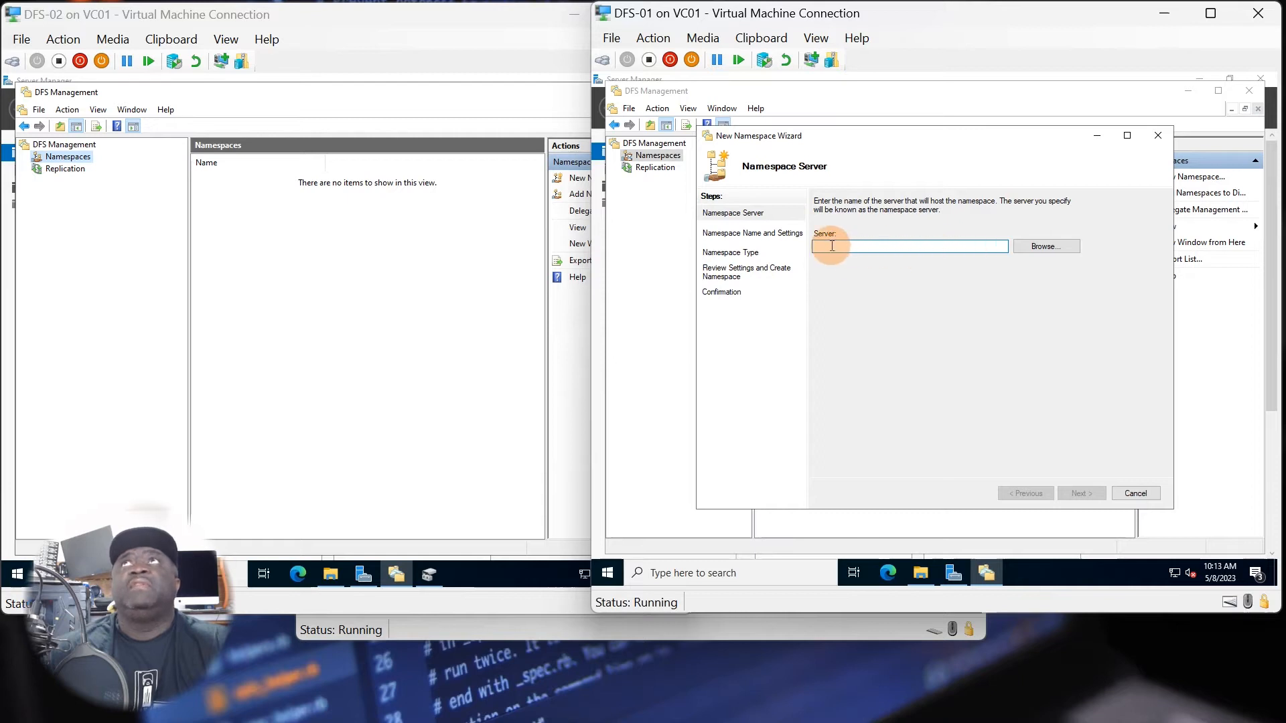
pyautogui.moveTo(851, 134); pyautogui.dragTo(845, 148)
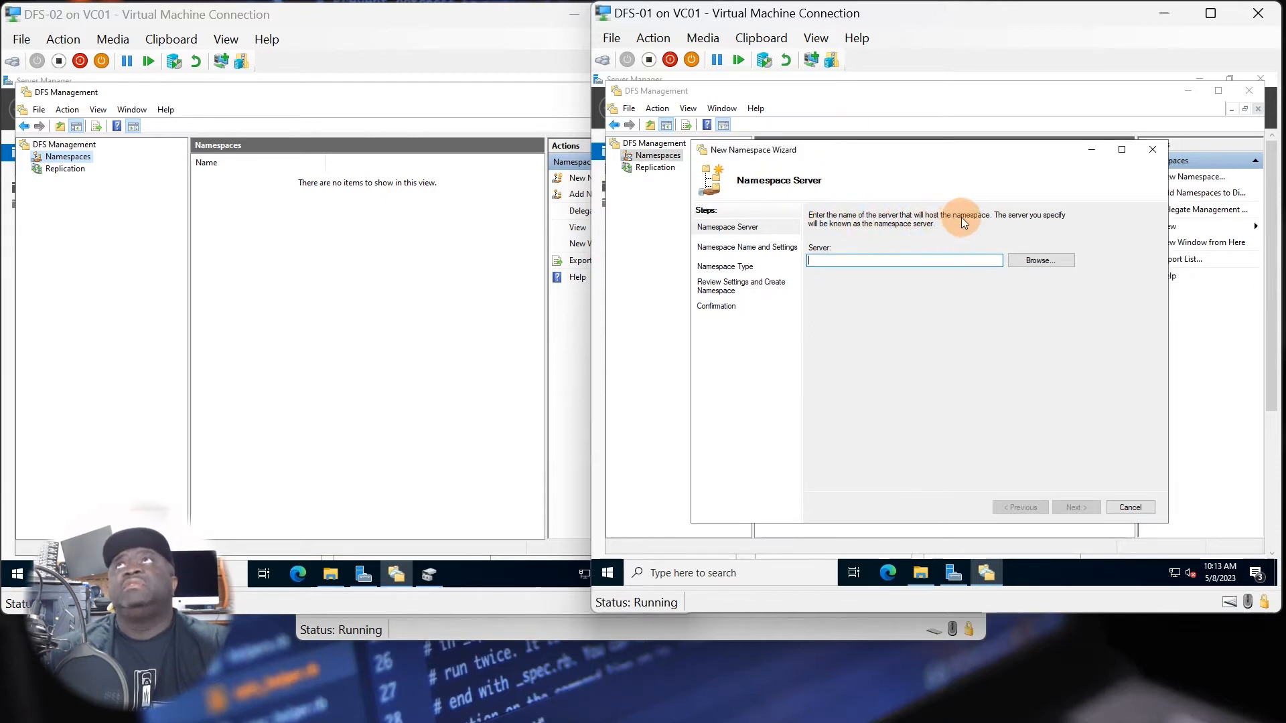
pyautogui.click(1035, 261)
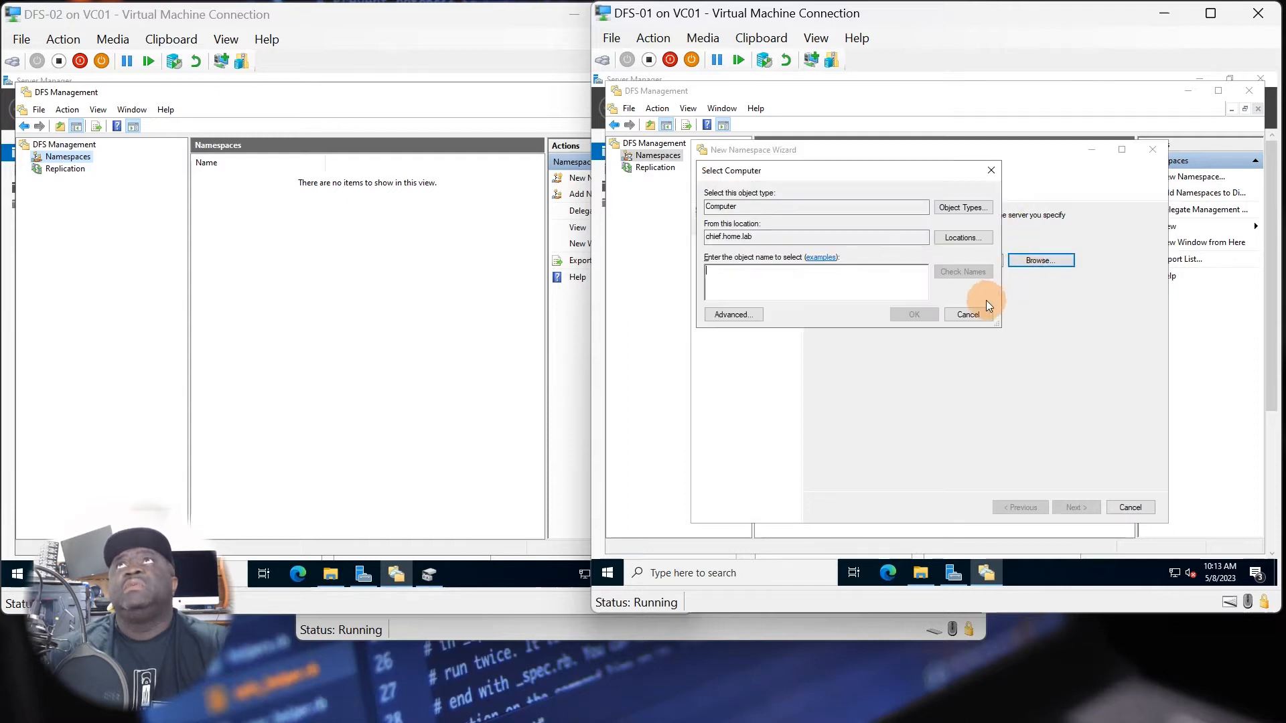
pyautogui.click(735, 314)
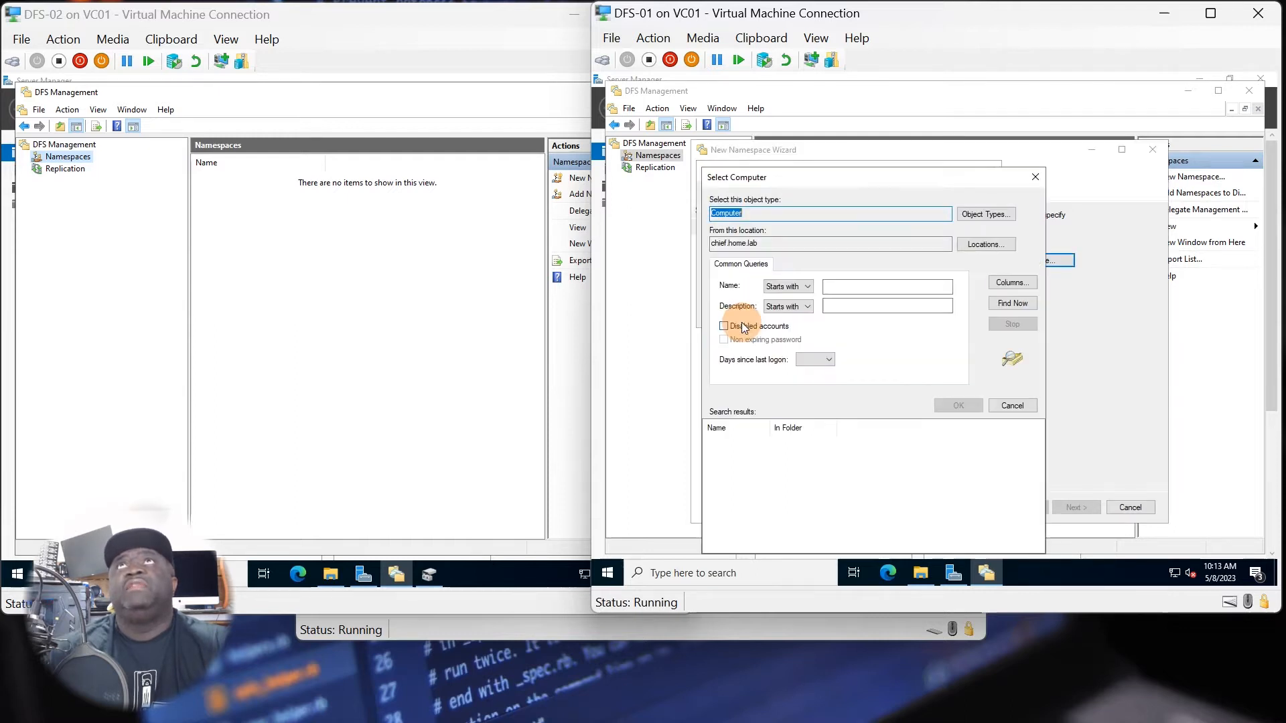
pyautogui.click(1012, 303)
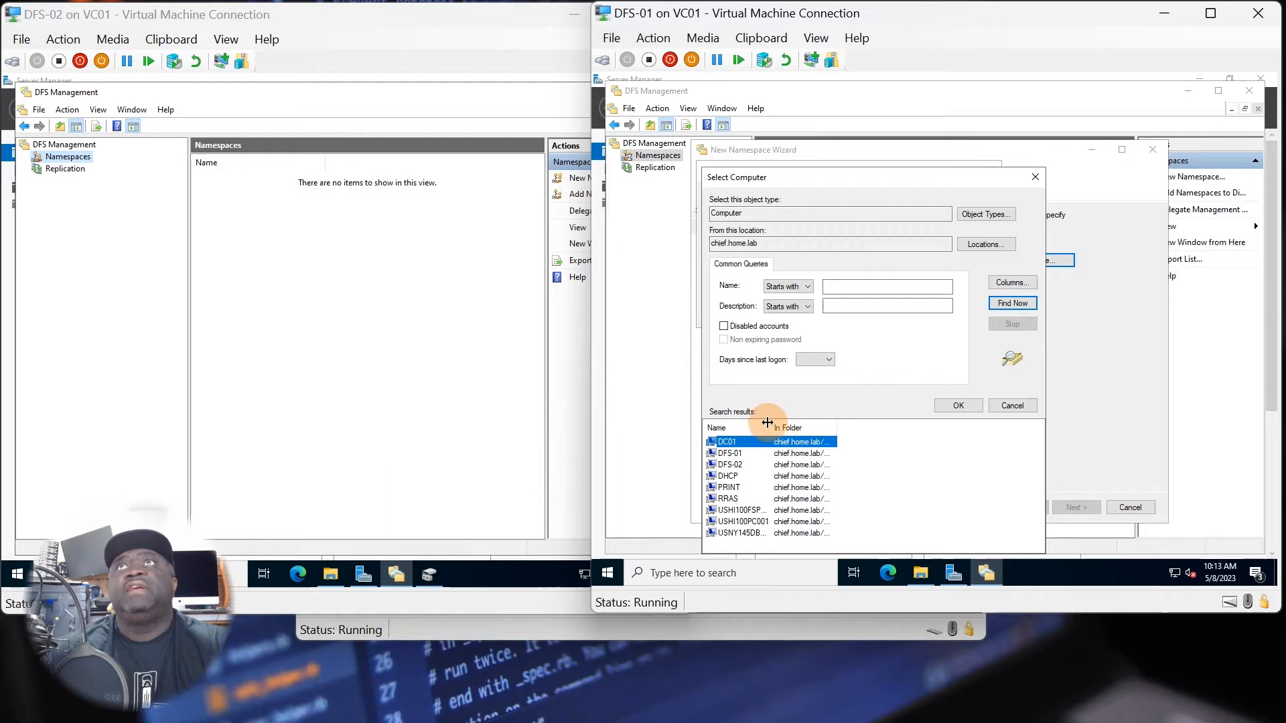
pyautogui.moveTo(767, 422); pyautogui.dragTo(792, 422)
pyautogui.click(737, 456)
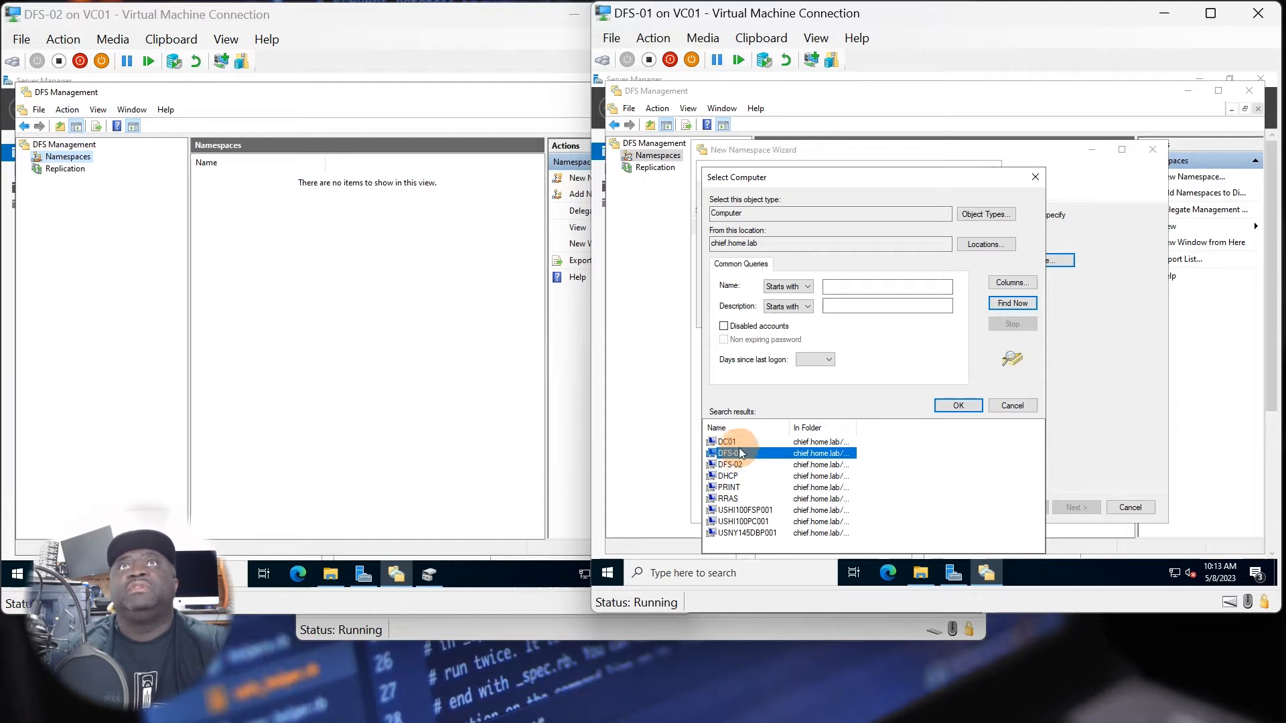
pyautogui.click(945, 406)
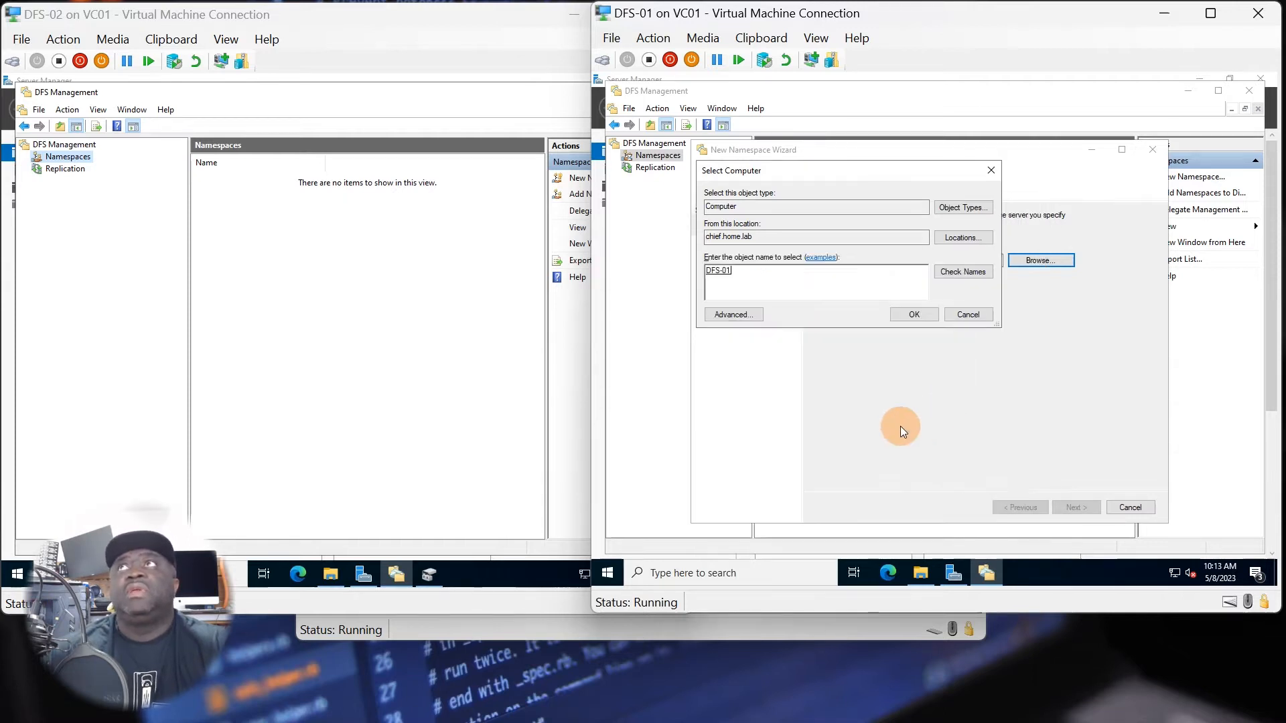
pyautogui.click(914, 315)
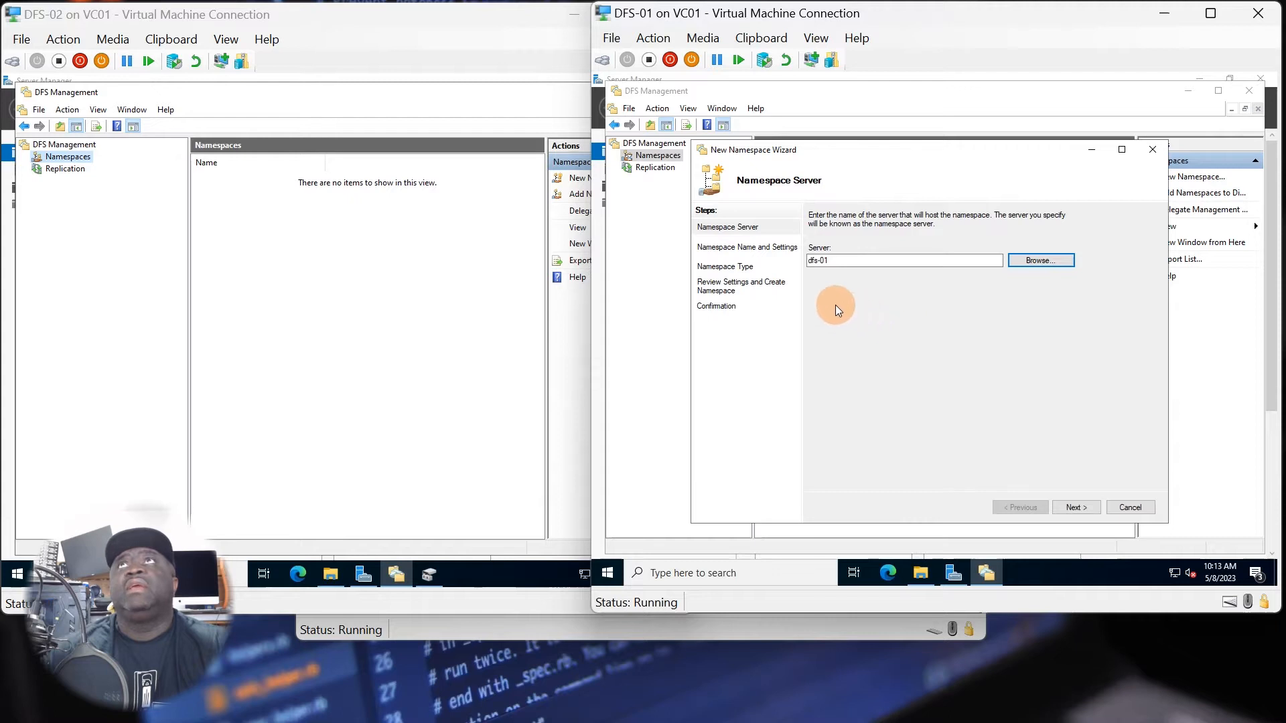
pyautogui.click(1074, 507)
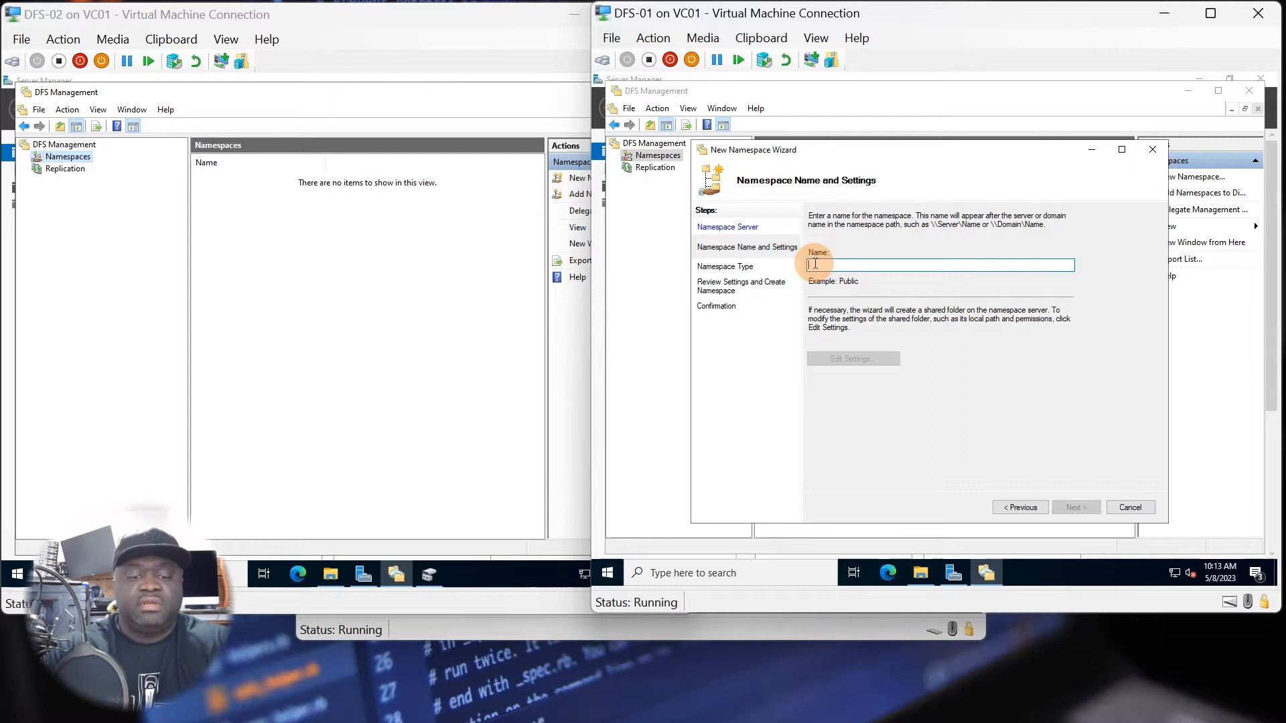
# Name the namespace Share and set the local path of its shared folder to P:\DFSRoots\Share.
pyautogui.write('Share')
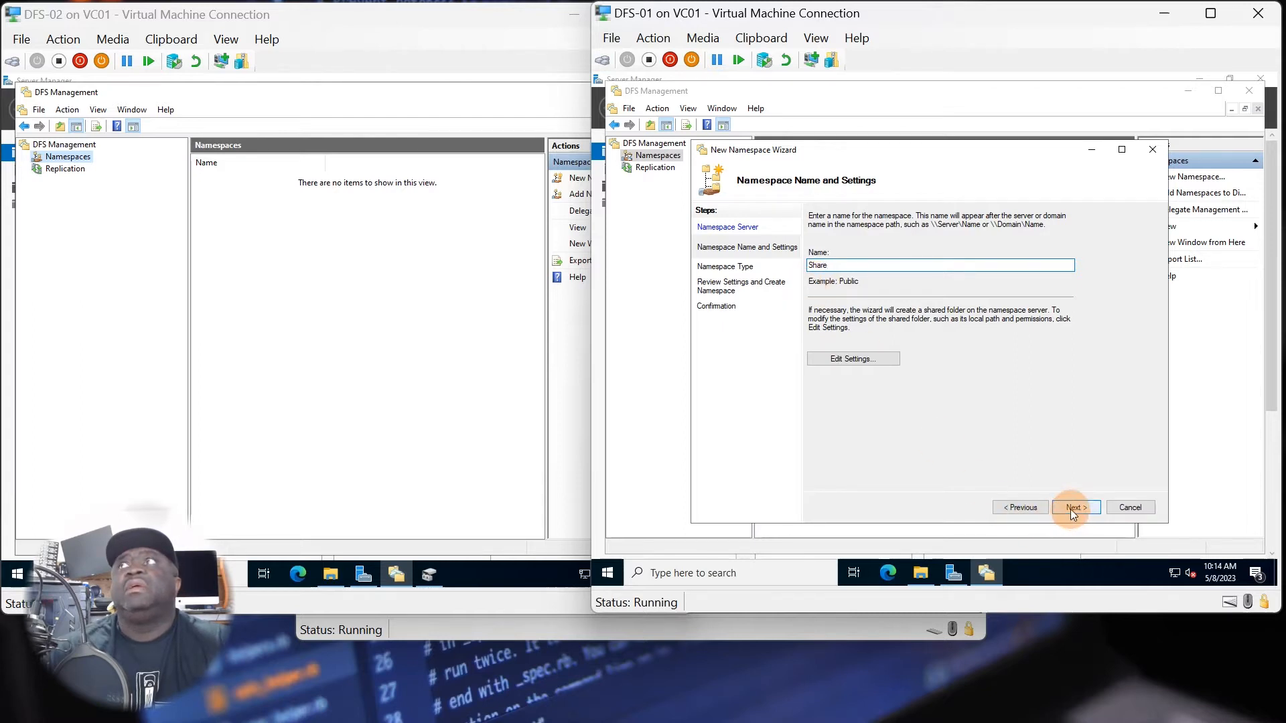
pyautogui.click(839, 360)
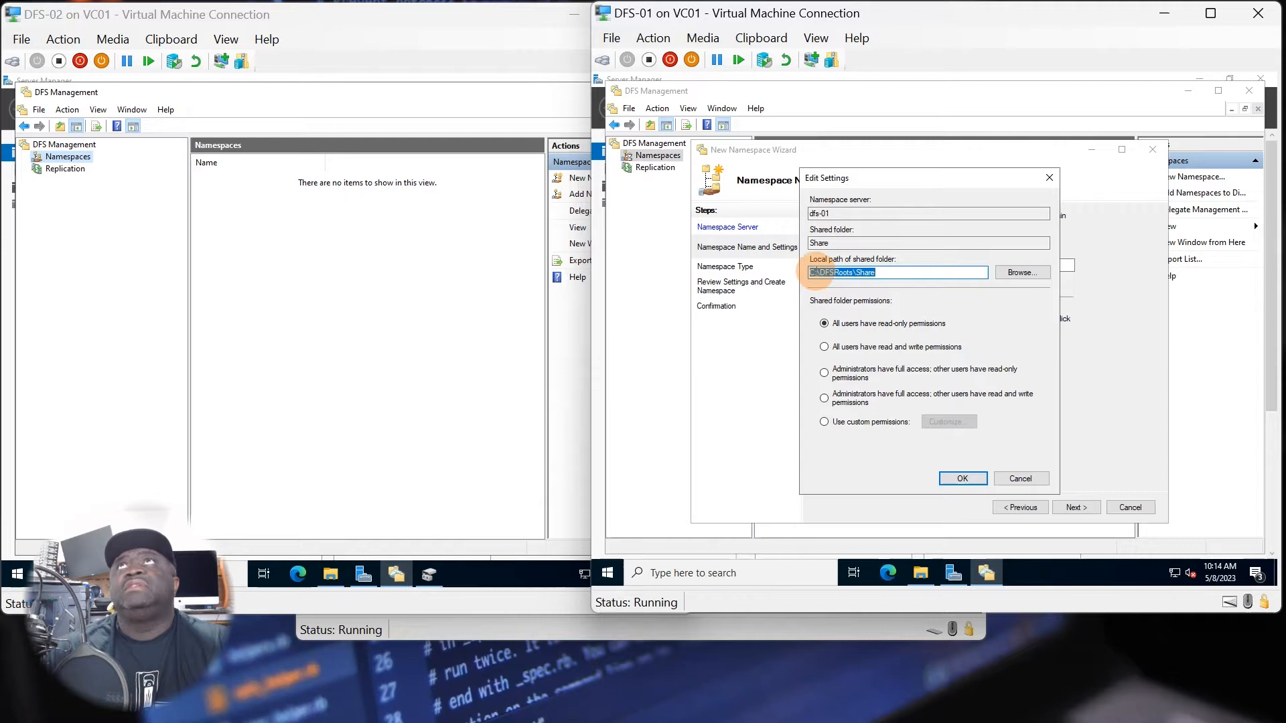
pyautogui.click(816, 272)
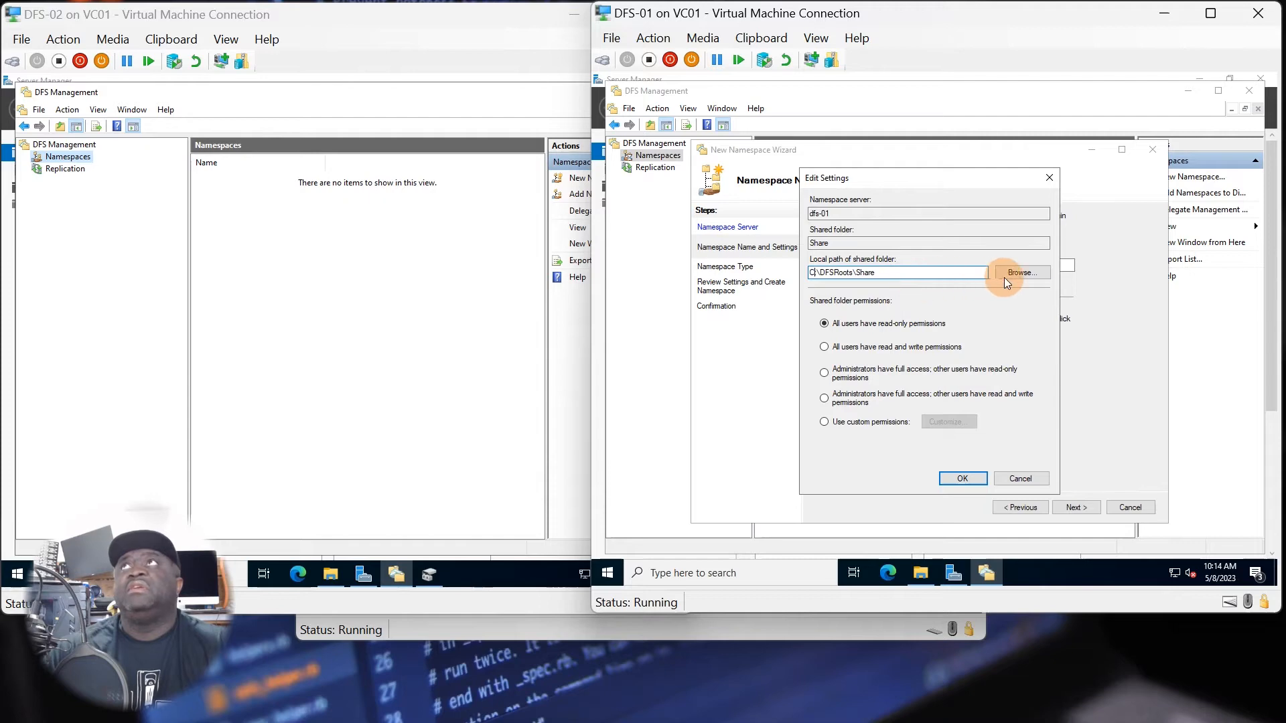
pyautogui.click(921, 572)
pyautogui.click(655, 364)
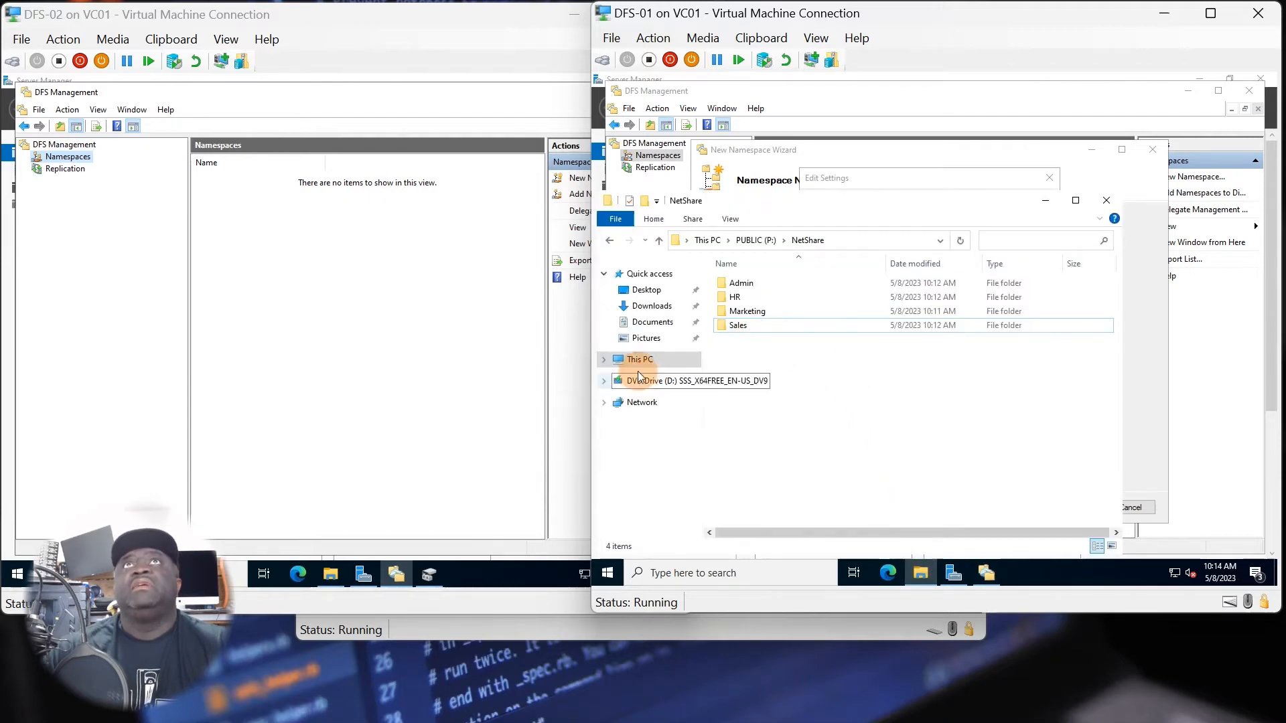
pyautogui.click(742, 497)
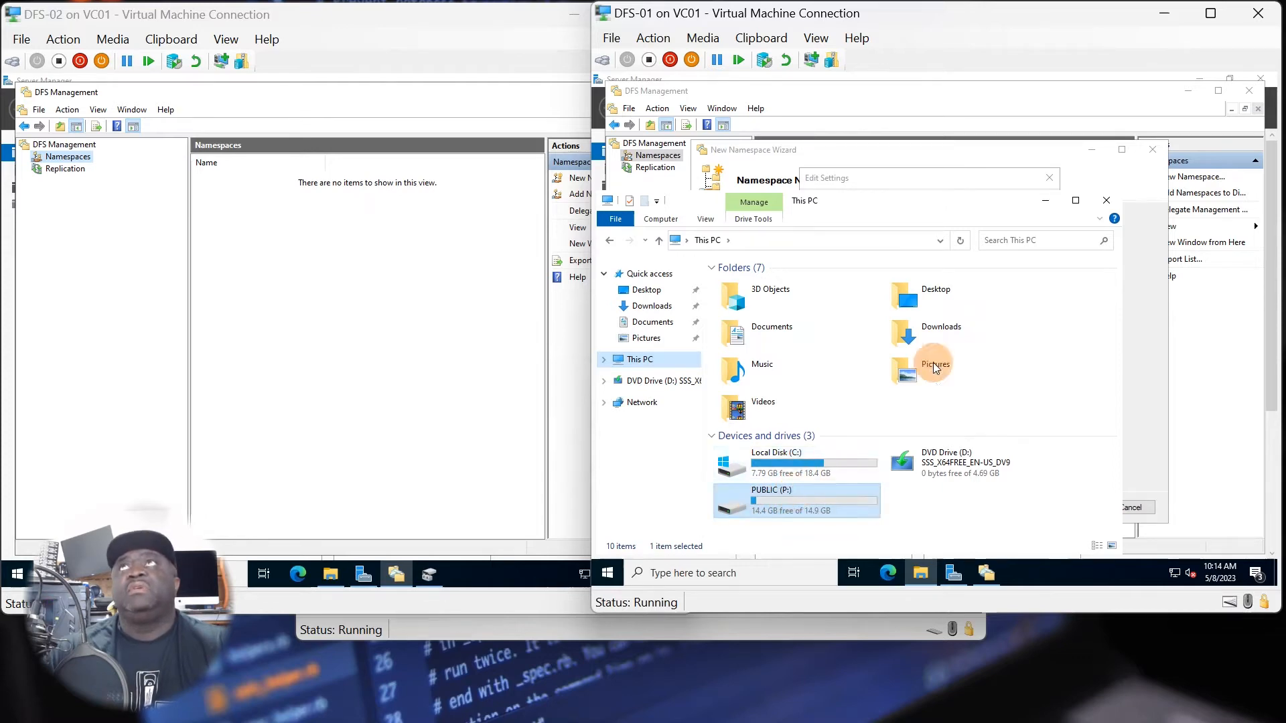
pyautogui.click(1044, 201)
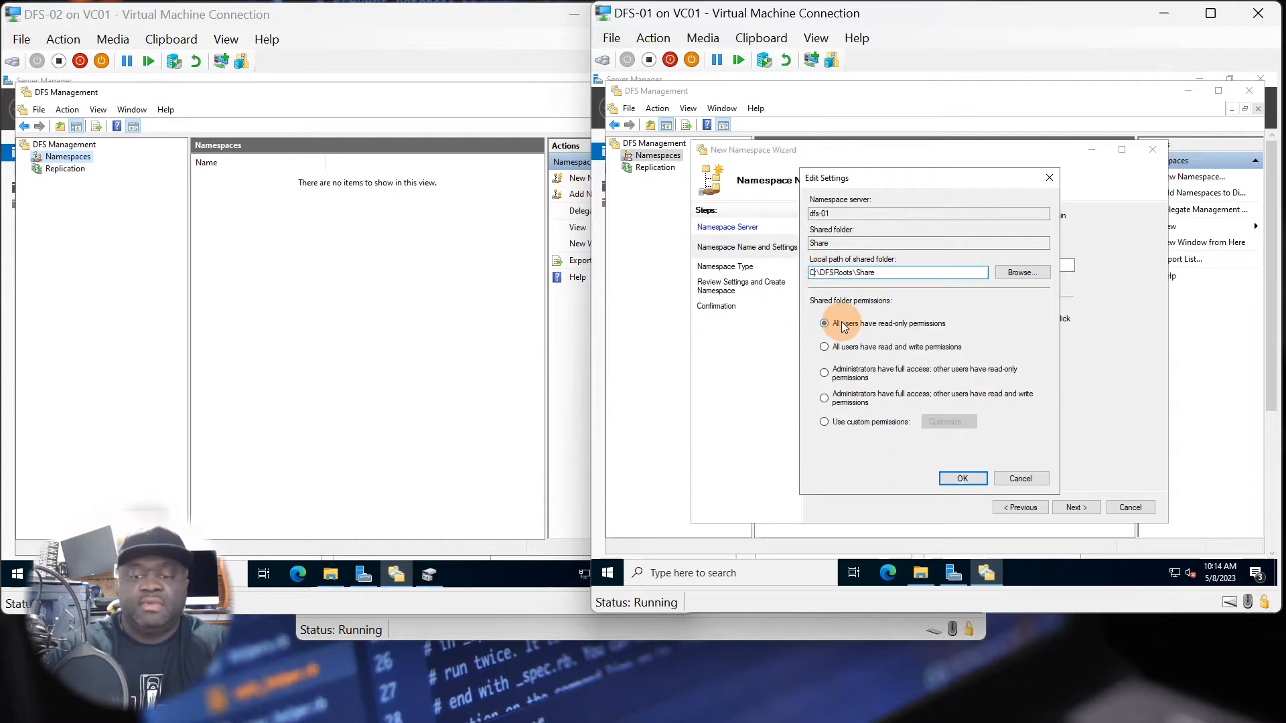
pyautogui.press('BackSpace')
pyautogui.write('P')
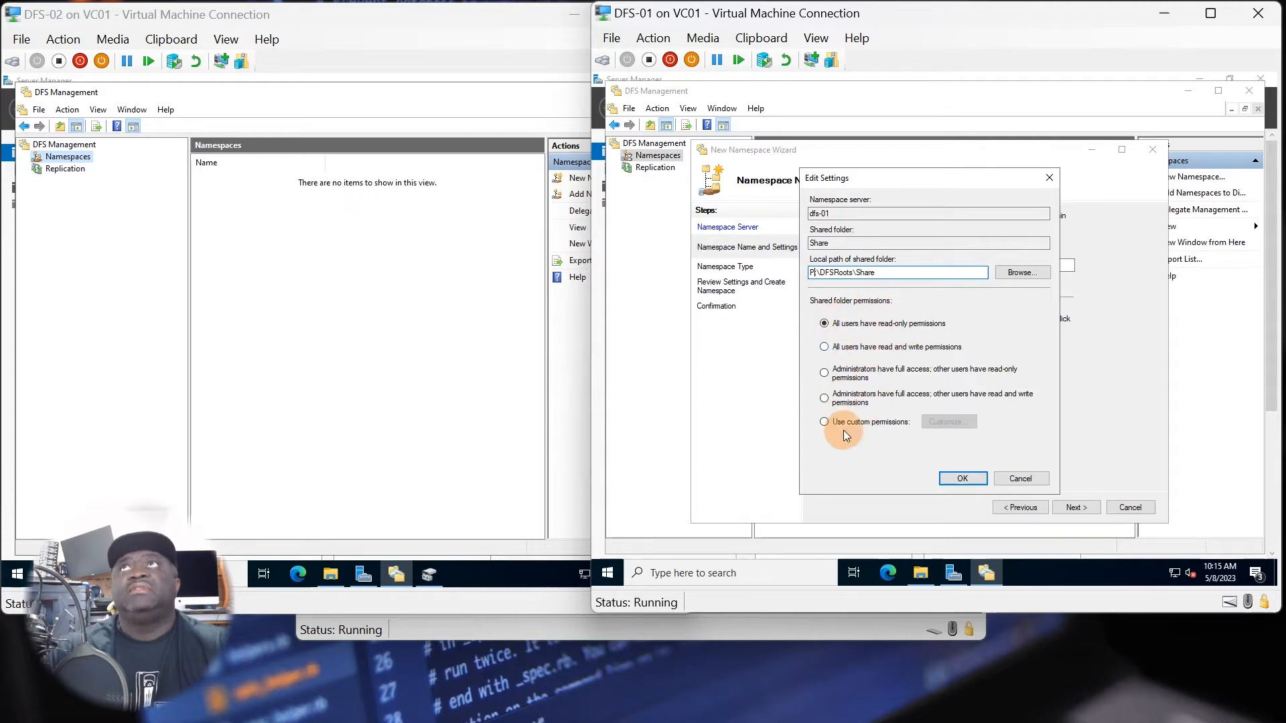
# Give administrators full access and other users read and write permissions on the namespace's shared folder, and accept the name and settings.
pyautogui.click(830, 372)
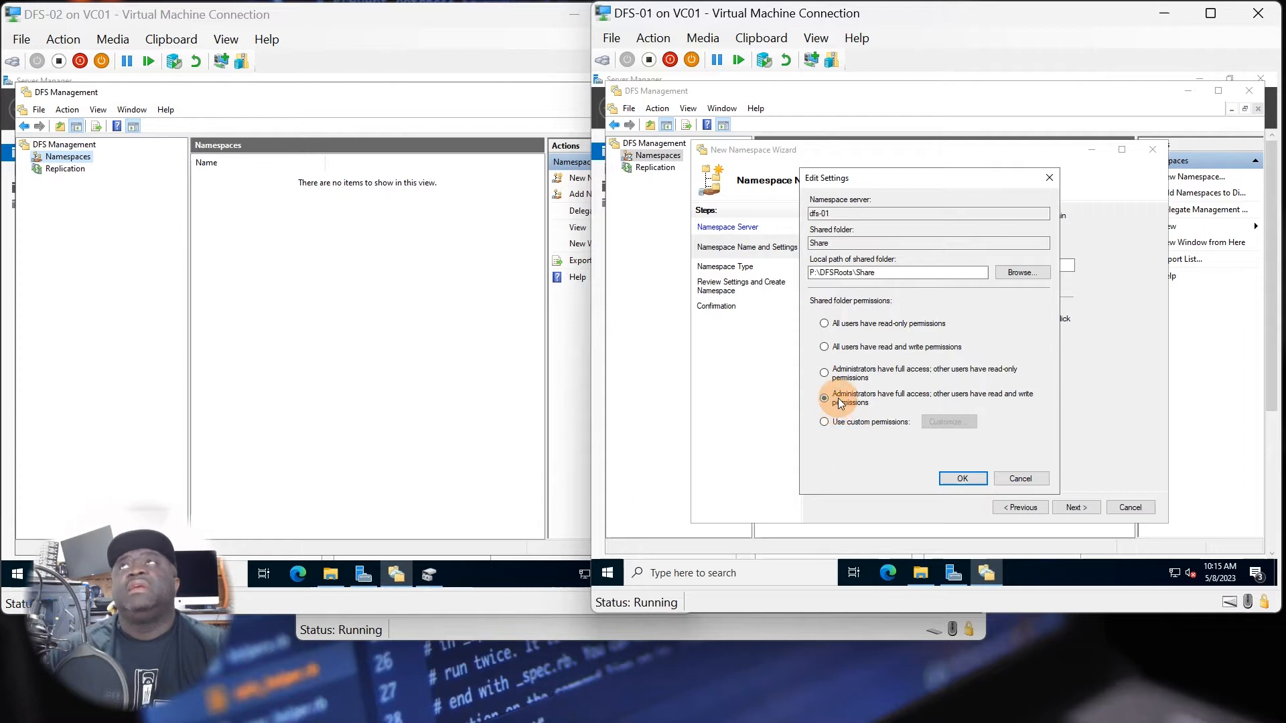
pyautogui.click(832, 242)
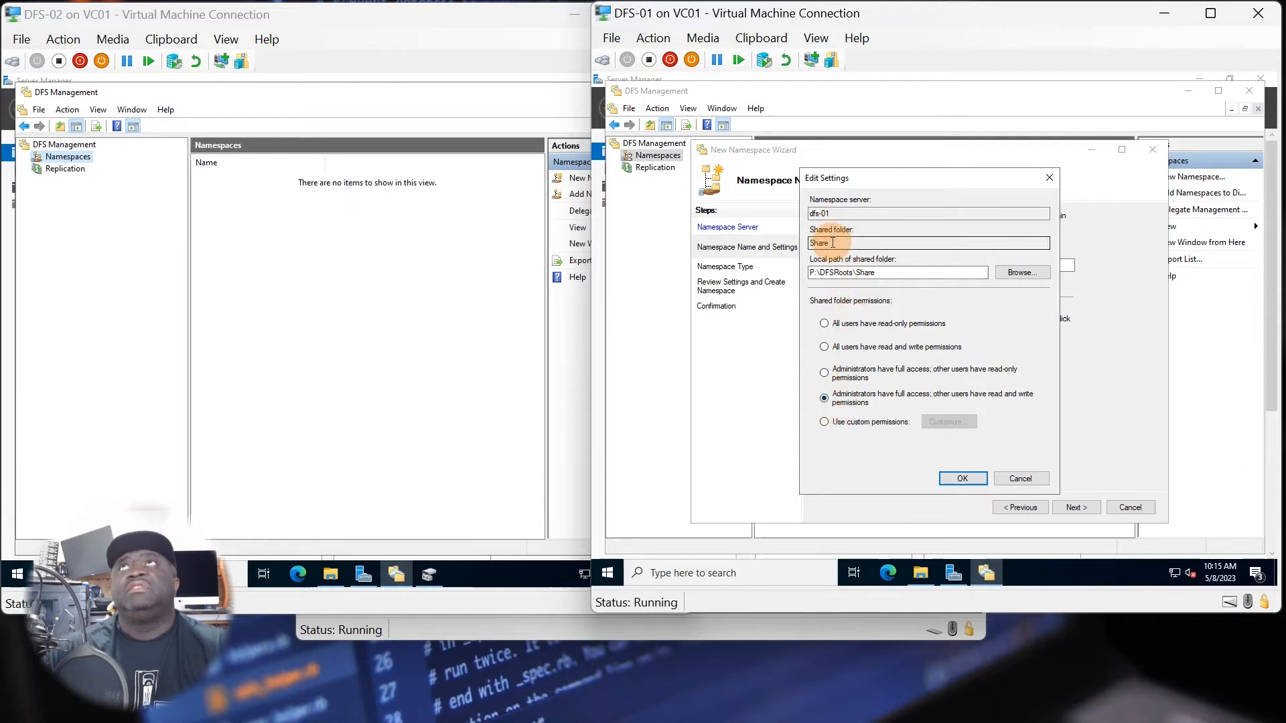
pyautogui.click(956, 480)
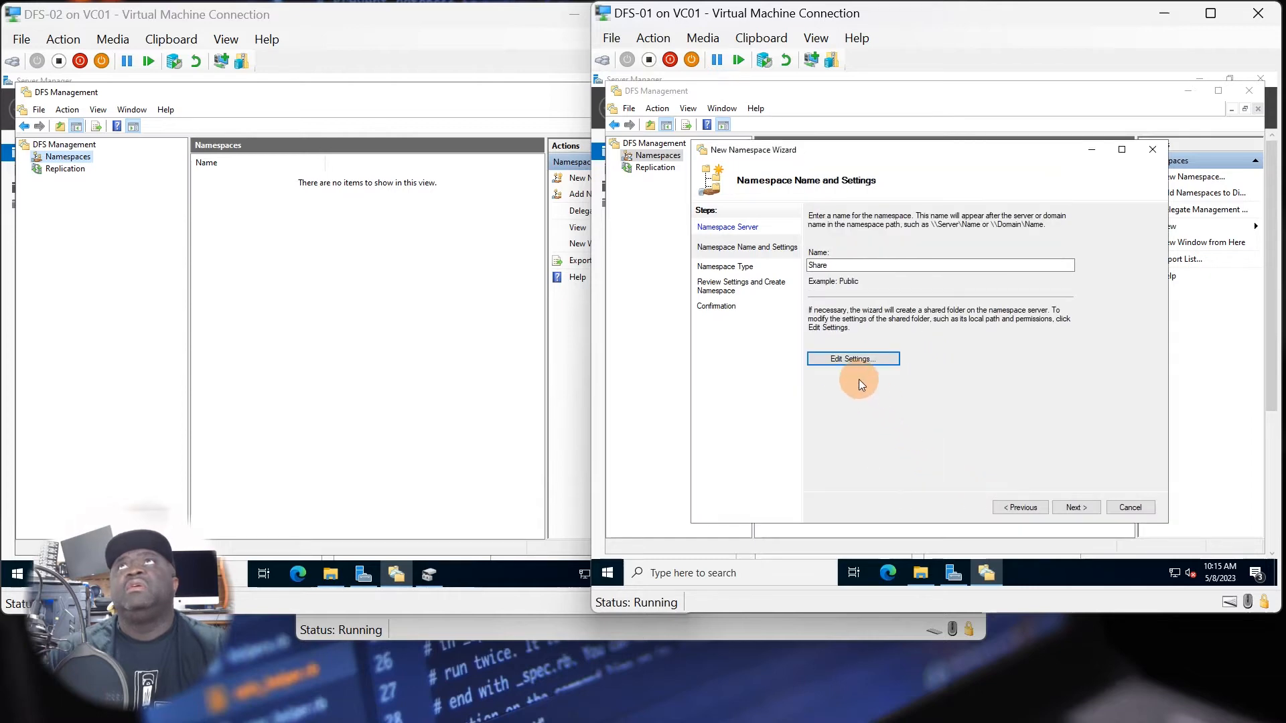
pyautogui.click(1068, 509)
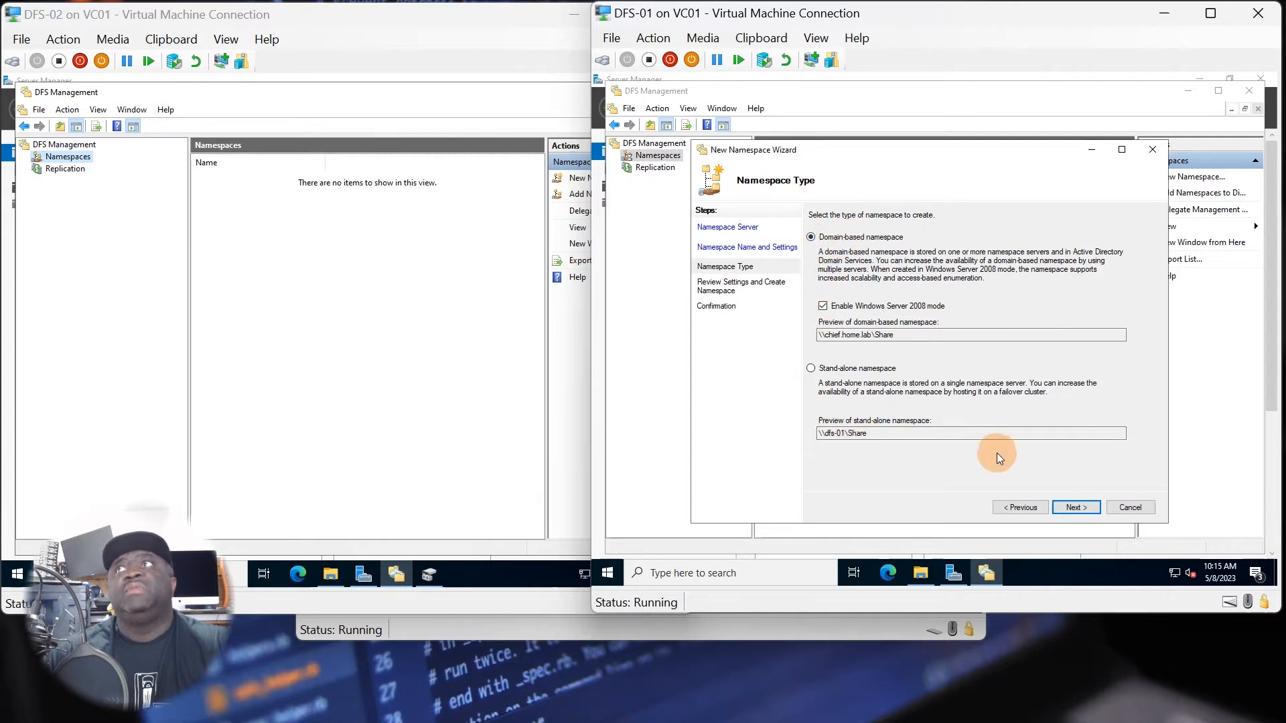
# Create Share as a domain-based namespace in Windows Server 2008 mode and expand the Namespaces node on DFS-01.
pyautogui.click(1074, 507)
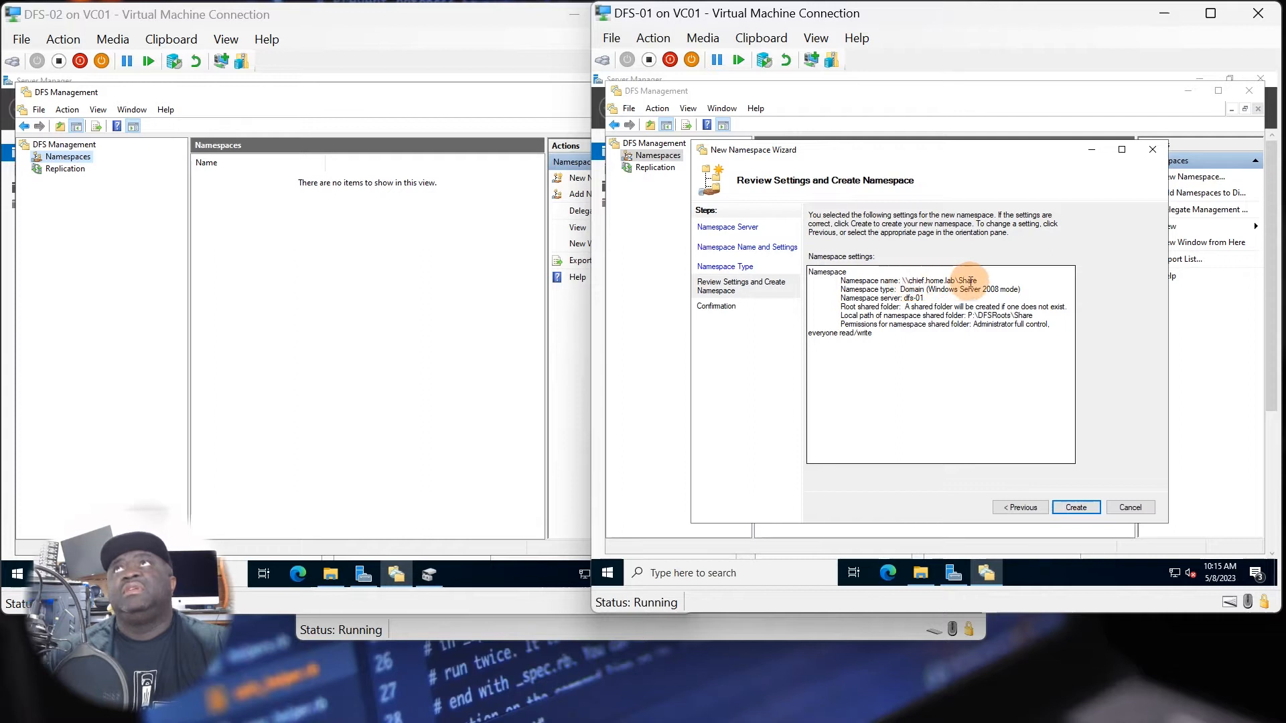
pyautogui.click(1074, 507)
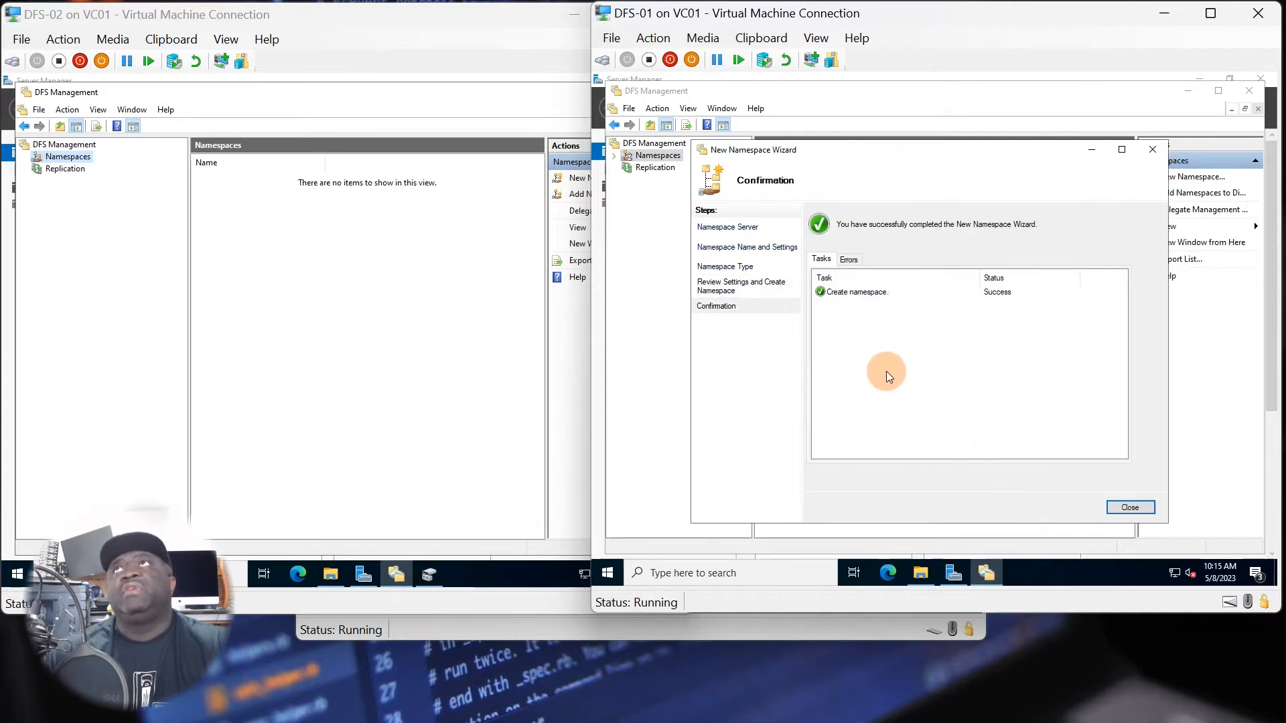
pyautogui.click(1130, 507)
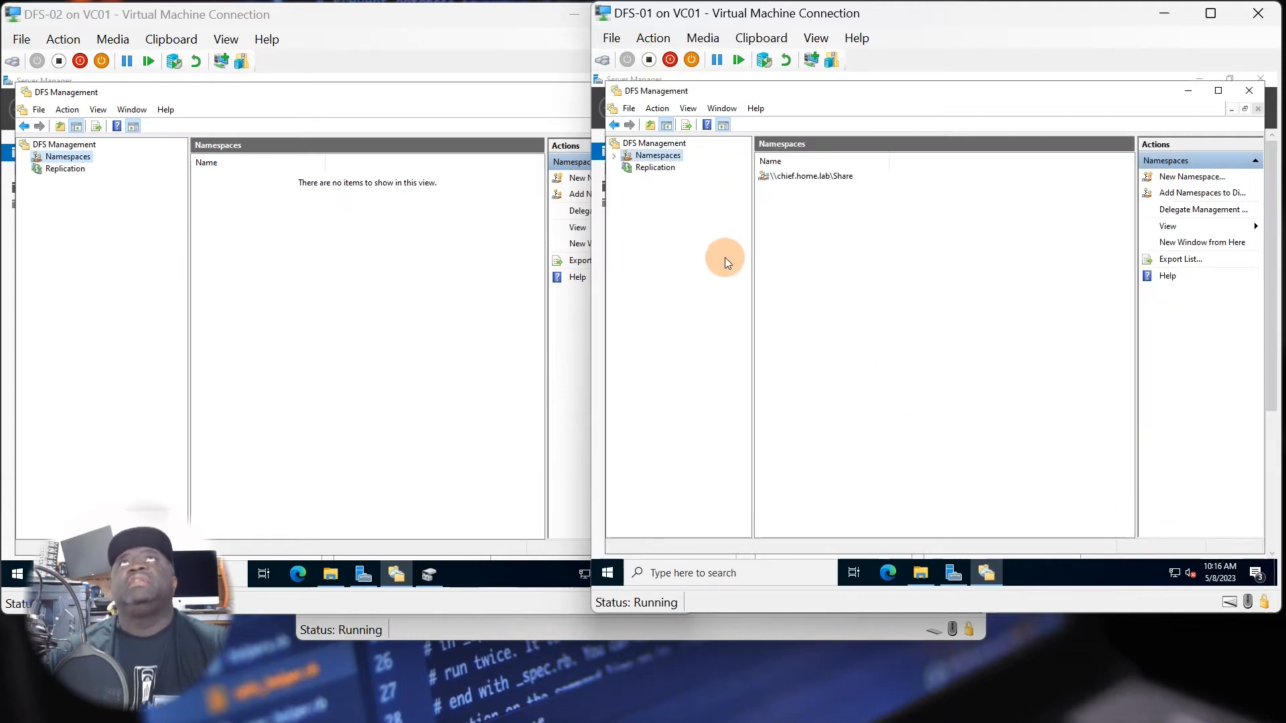
pyautogui.click(615, 158)
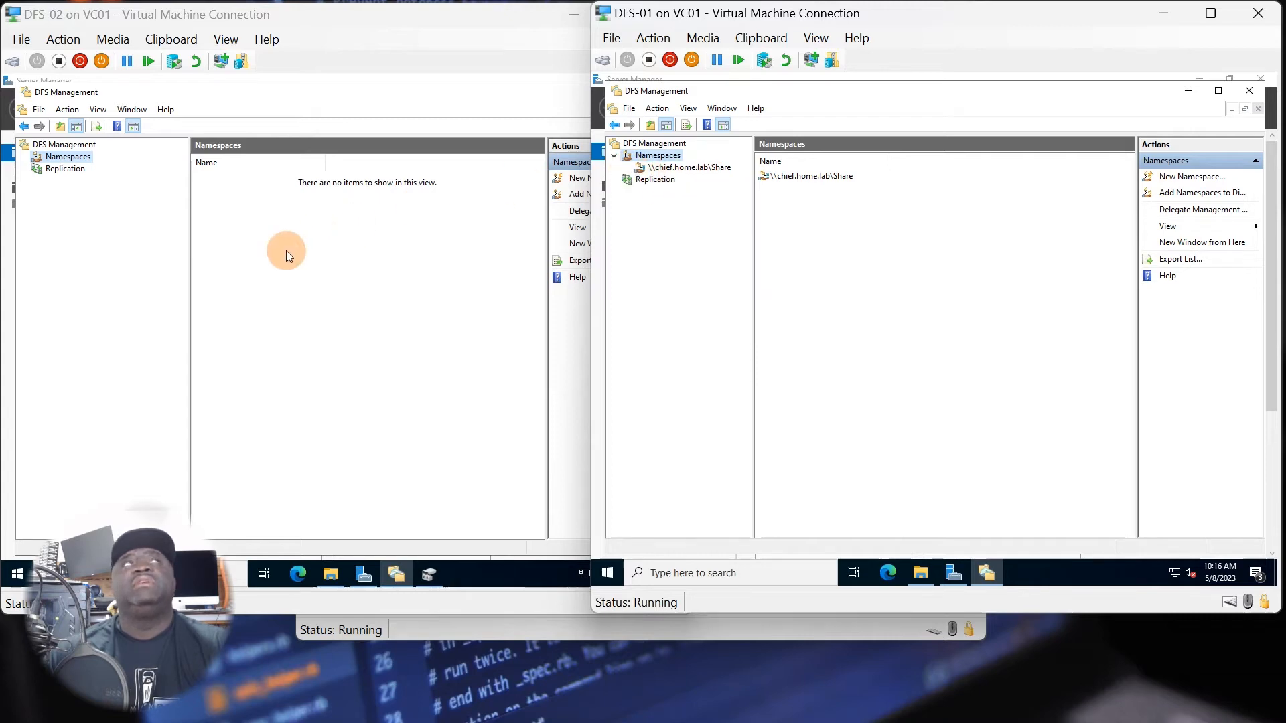
# Check DFS Management on DFS-02 for the new Share namespace.
pyautogui.click(89, 192)
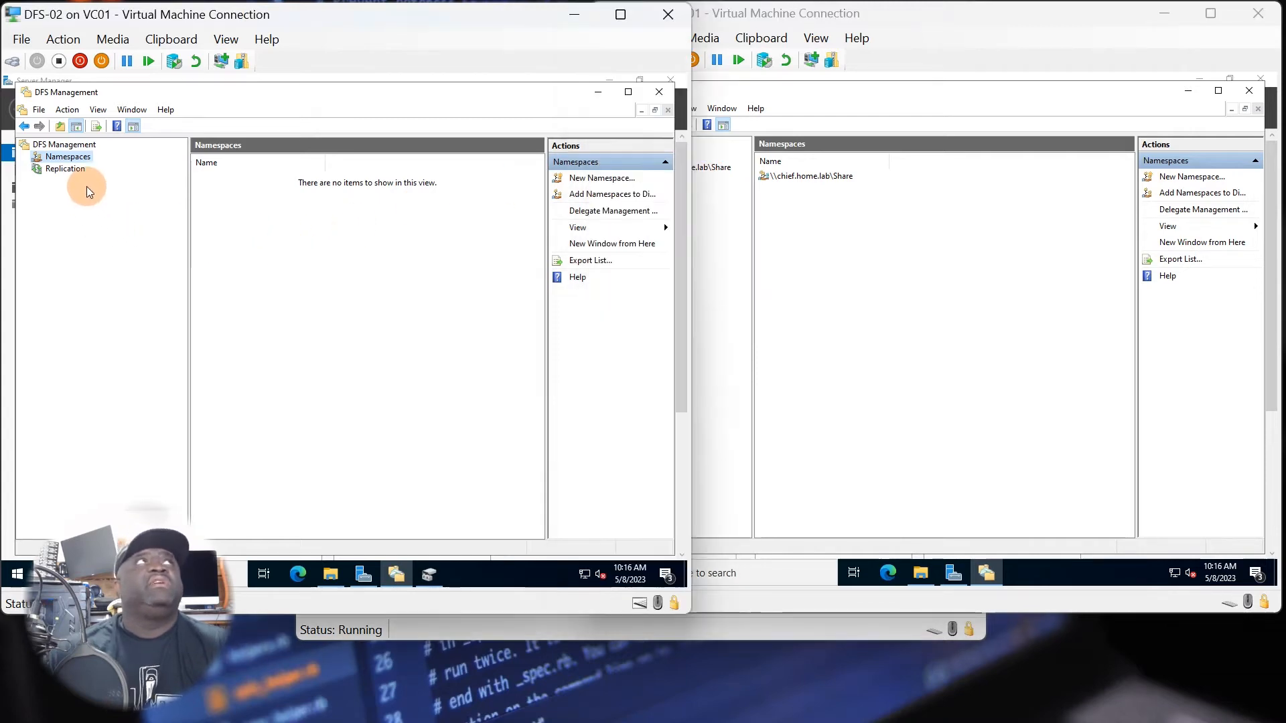
pyautogui.rightClick(72, 157)
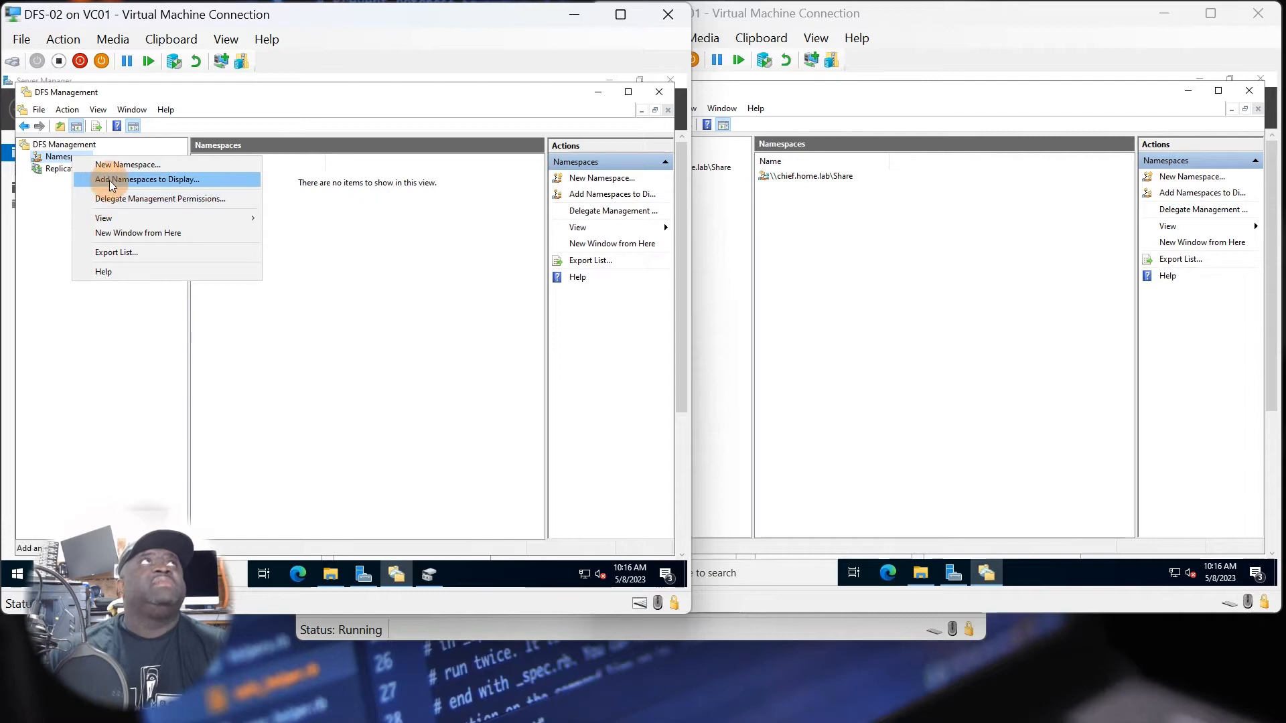
pyautogui.click(56, 192)
pyautogui.click(62, 145)
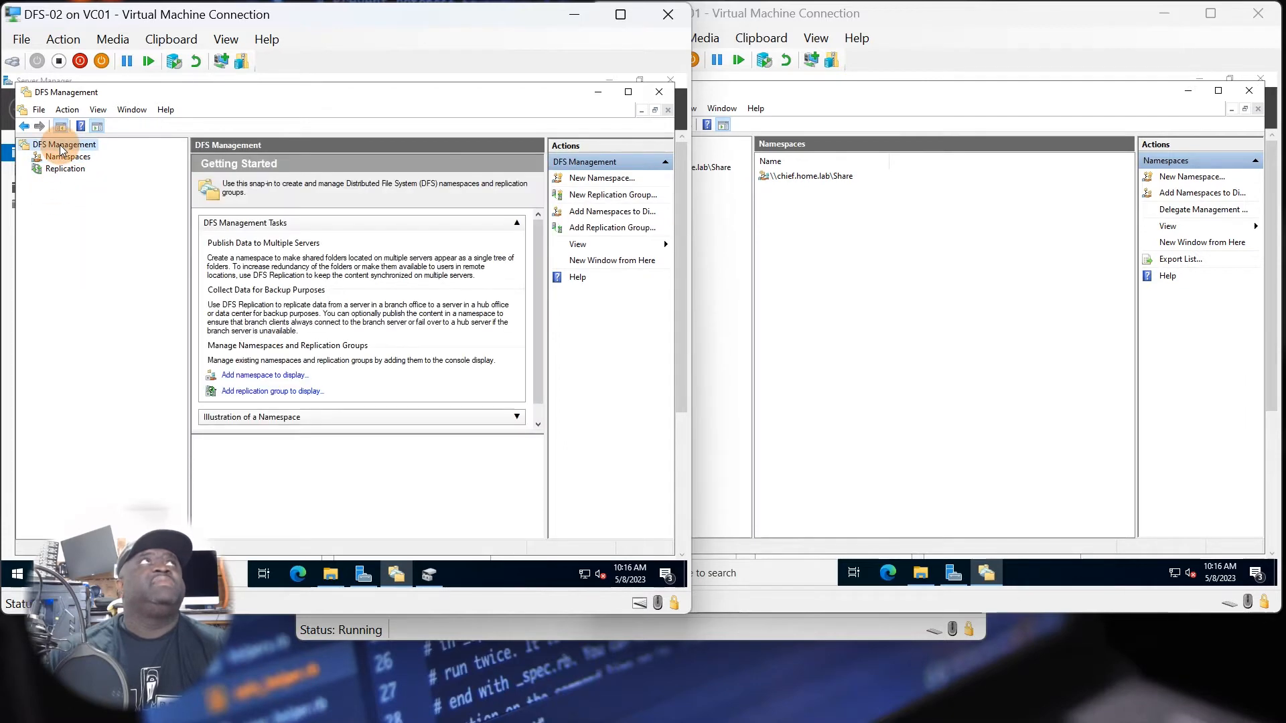
pyautogui.click(61, 159)
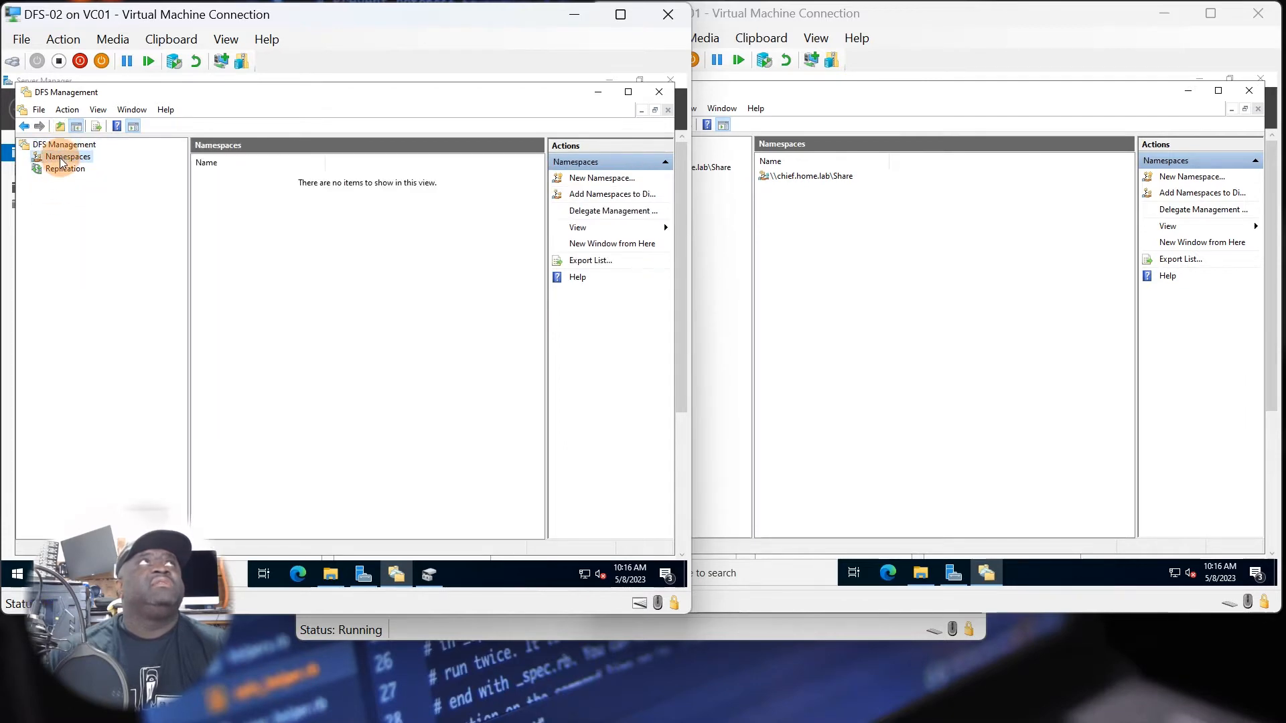
# Add the existing domain namespace \\chief.home.lab\Share to the DFS Management display on DFS-02.
pyautogui.rightClick(61, 160)
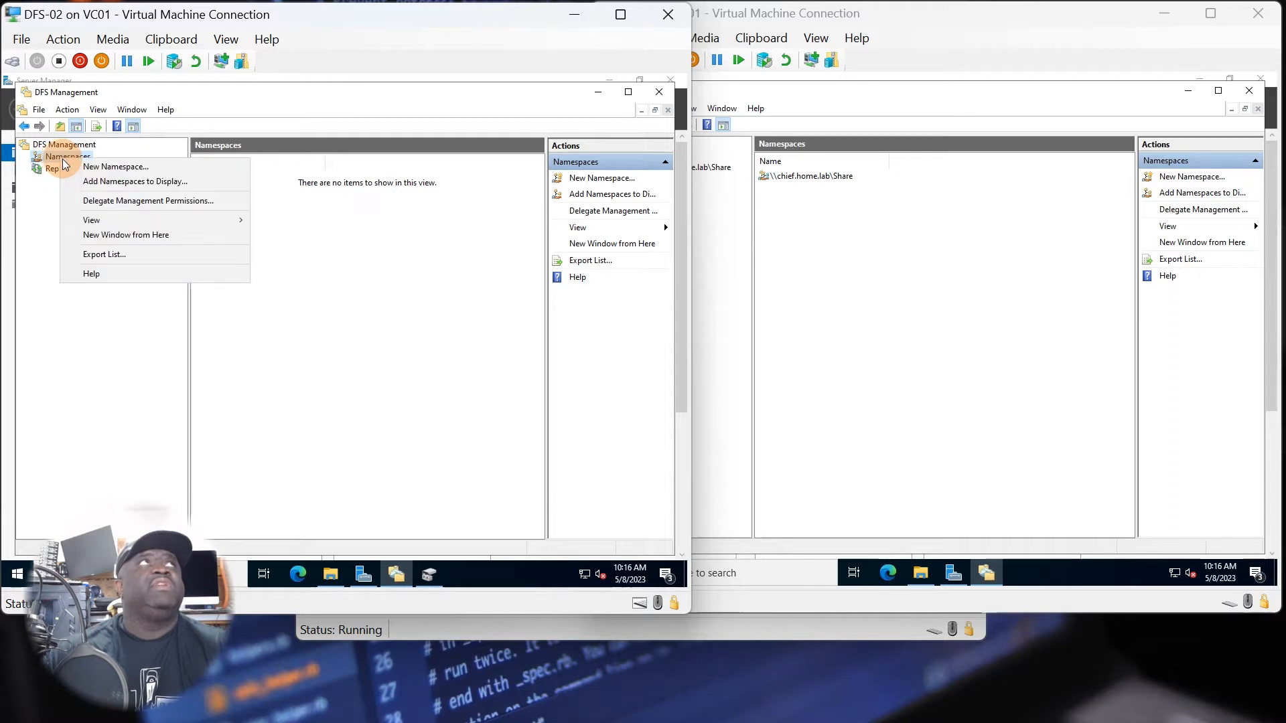
pyautogui.click(95, 186)
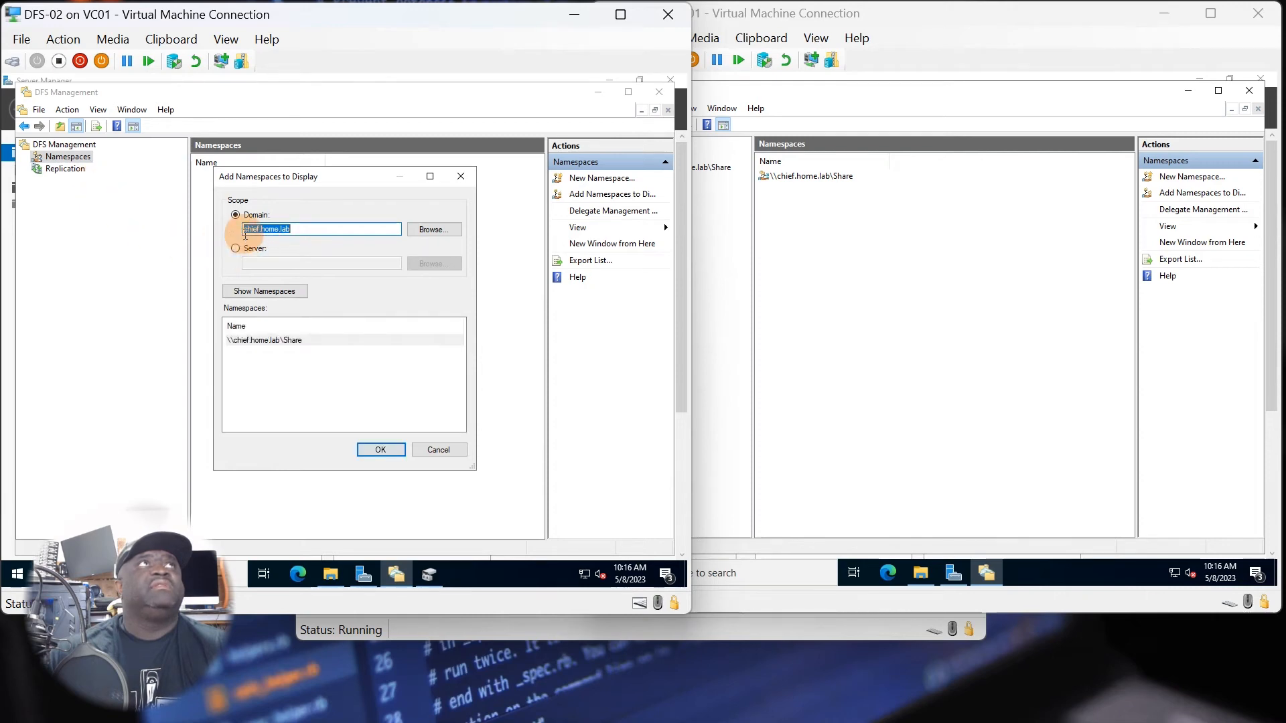
pyautogui.click(256, 342)
pyautogui.click(372, 449)
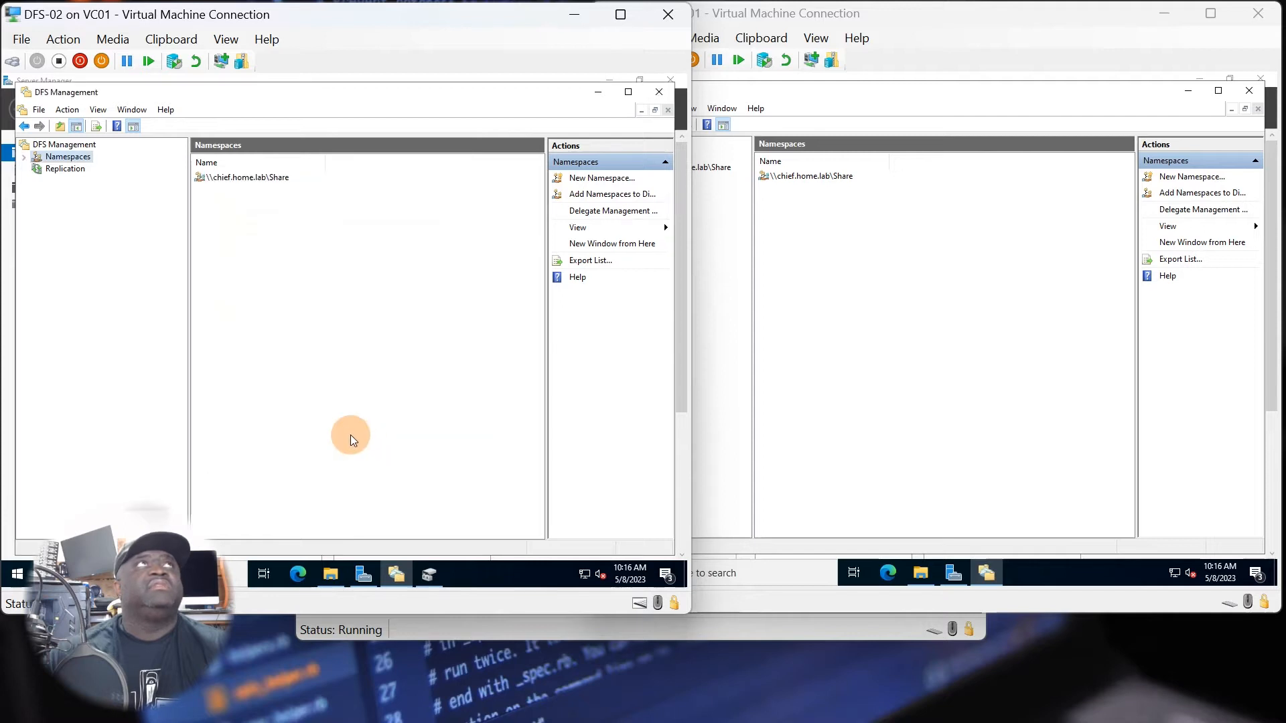
# View the contents of the \\chief.home.lab\Share namespace on DFS-02 and return to DFS Management on DFS-01.
pyautogui.click(24, 157)
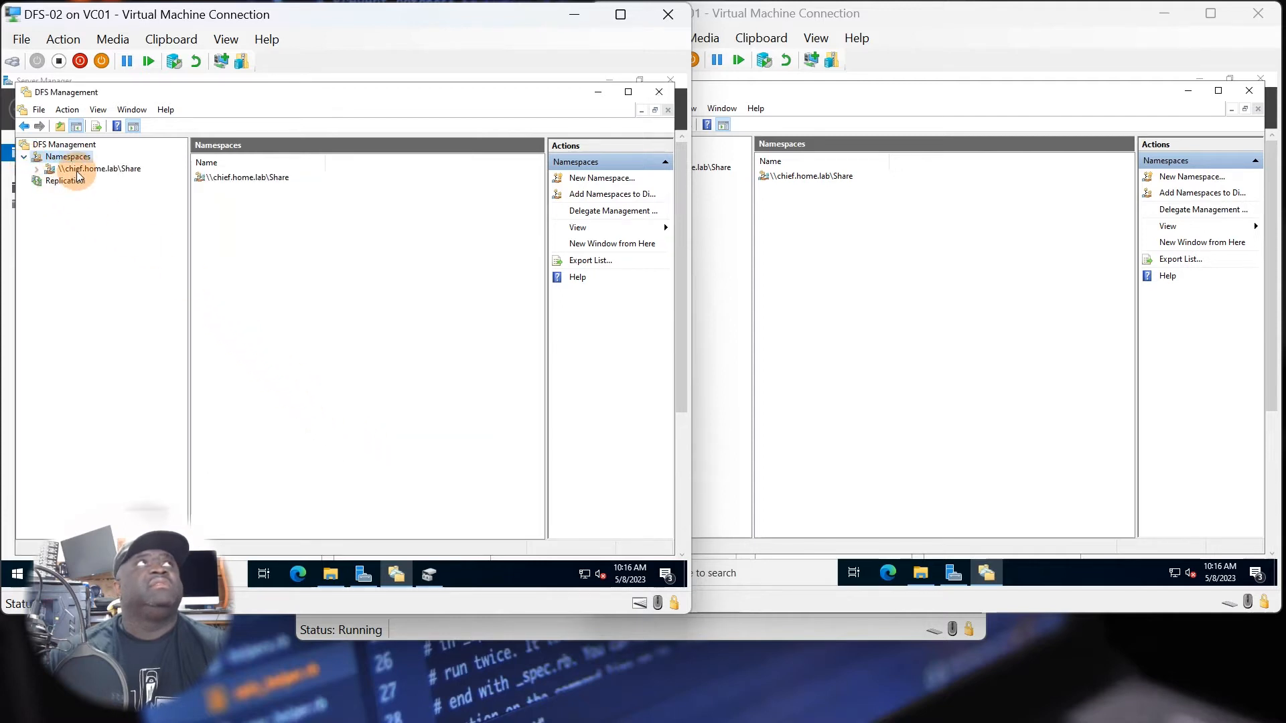
pyautogui.click(77, 170)
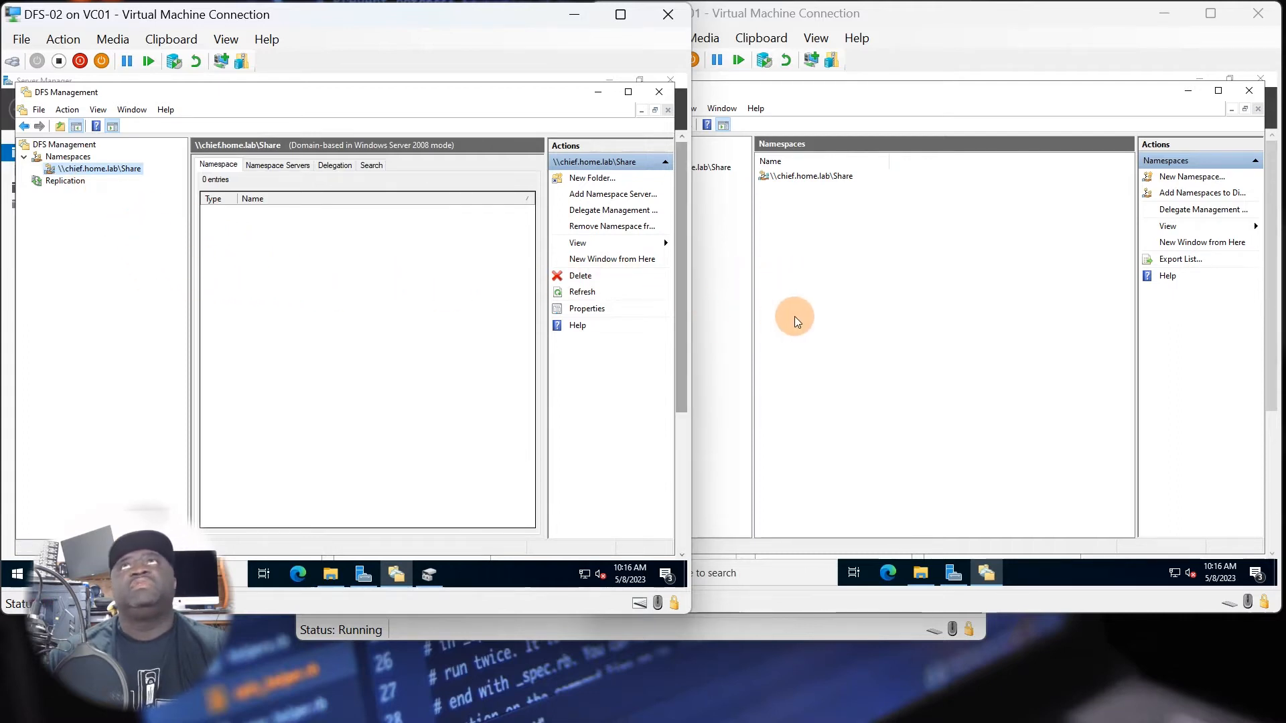
pyautogui.click(767, 327)
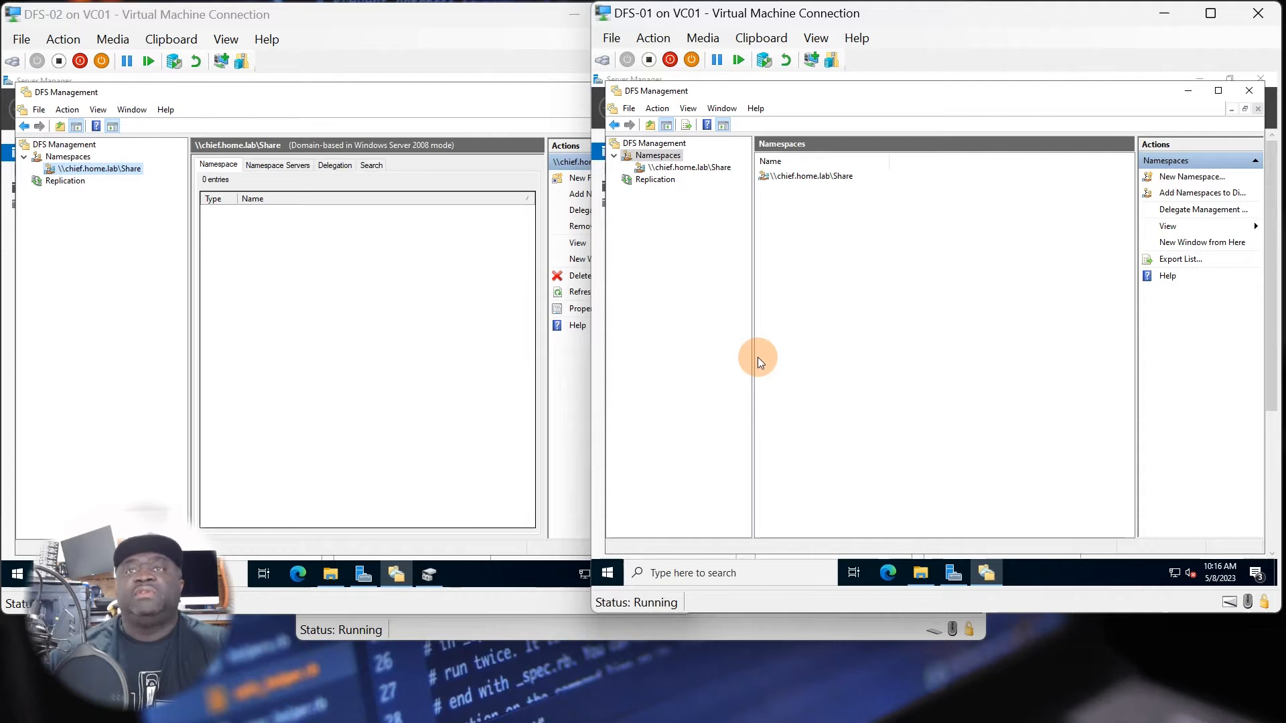
# Create an Admin folder in the \\chief.home.lab\Share namespace on DFS-01 with the folder target \\DFS-01\NetShare\Admin.
pyautogui.click(677, 173)
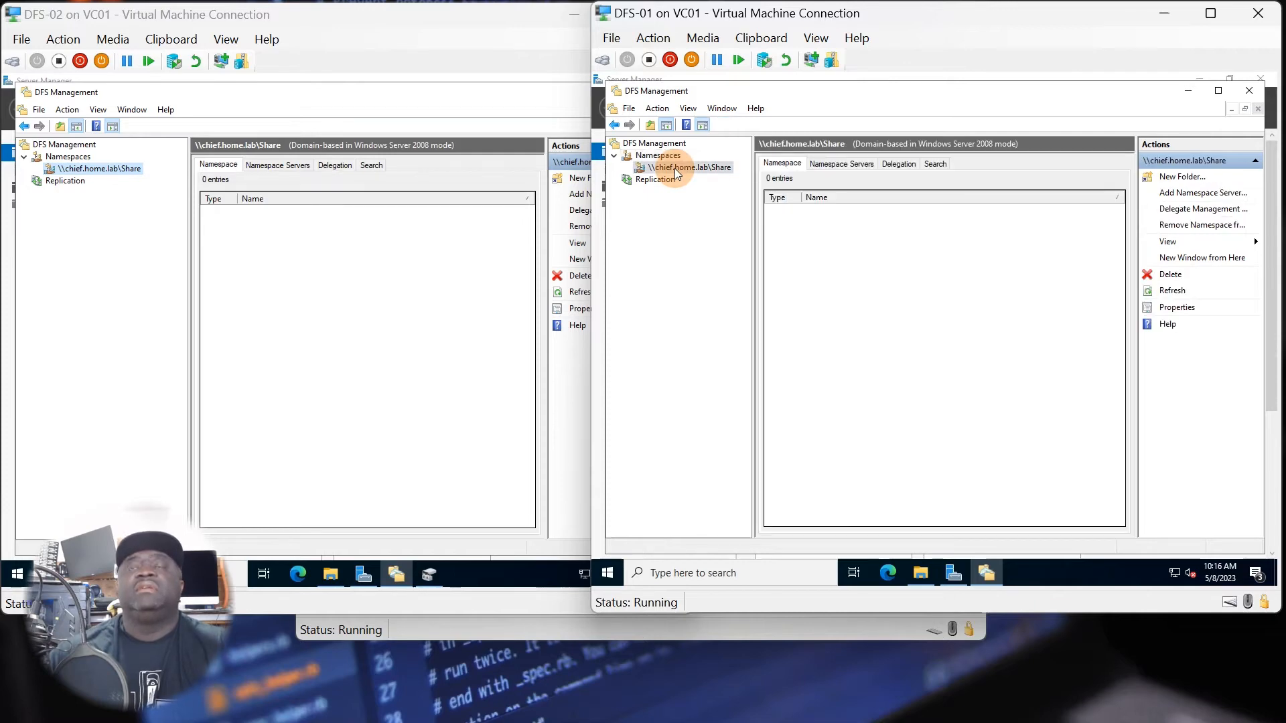
pyautogui.rightClick(676, 169)
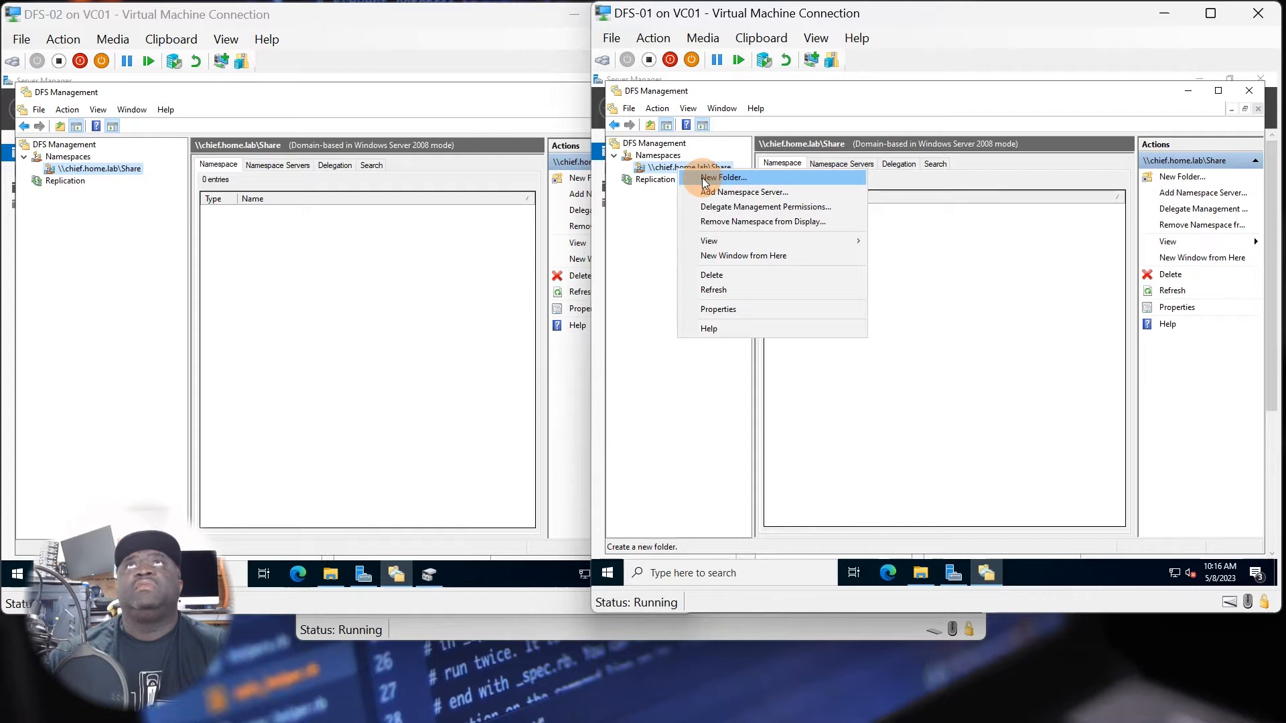
pyautogui.click(702, 178)
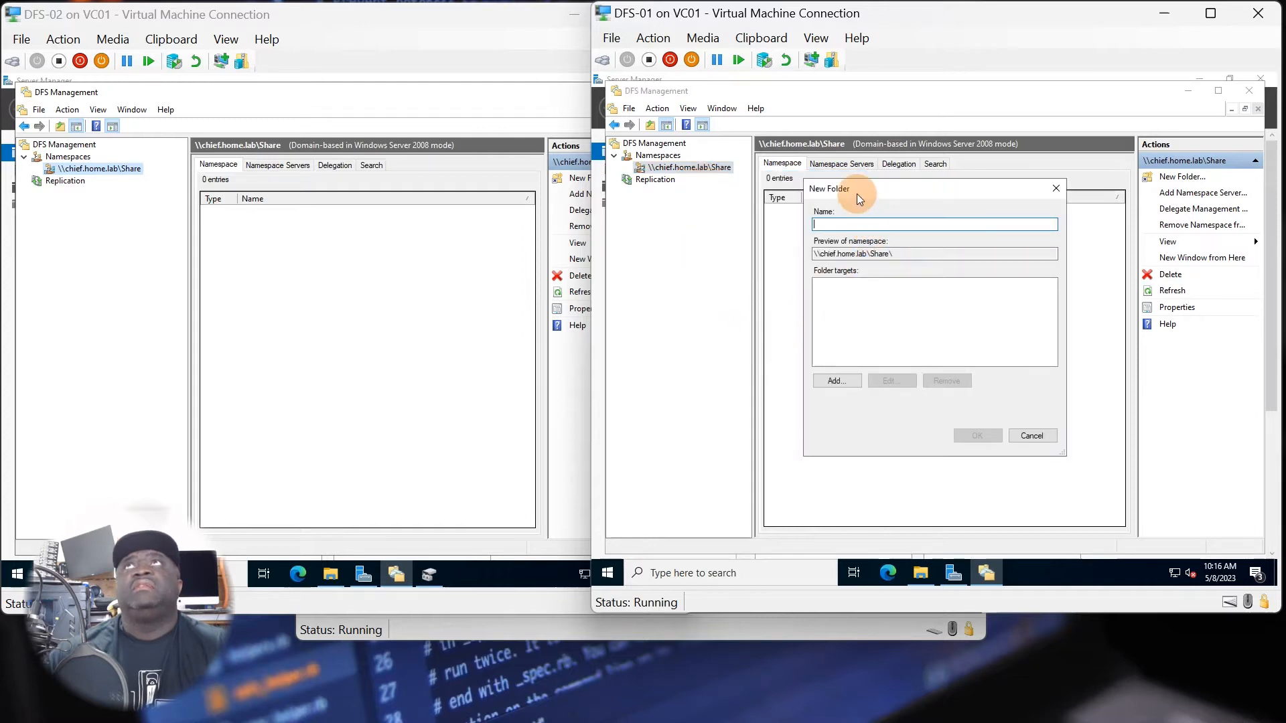
pyautogui.moveTo(858, 195); pyautogui.dragTo(700, 252)
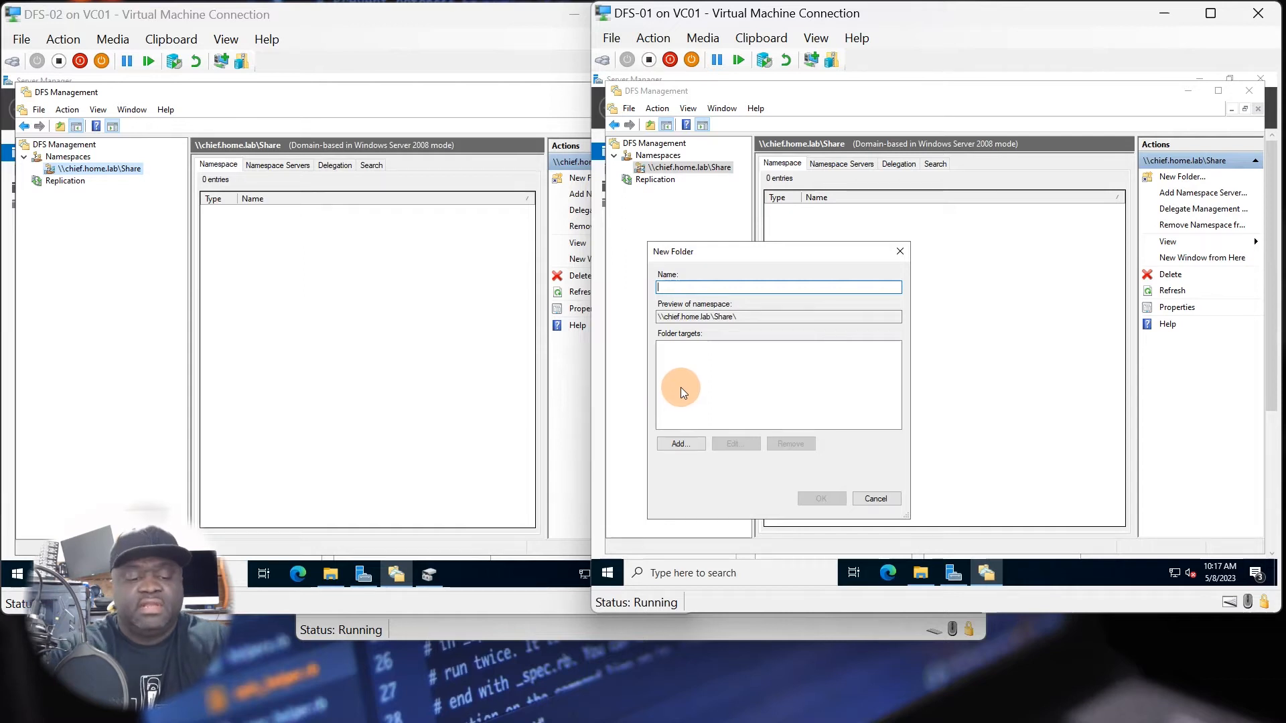
pyautogui.write('Admin')
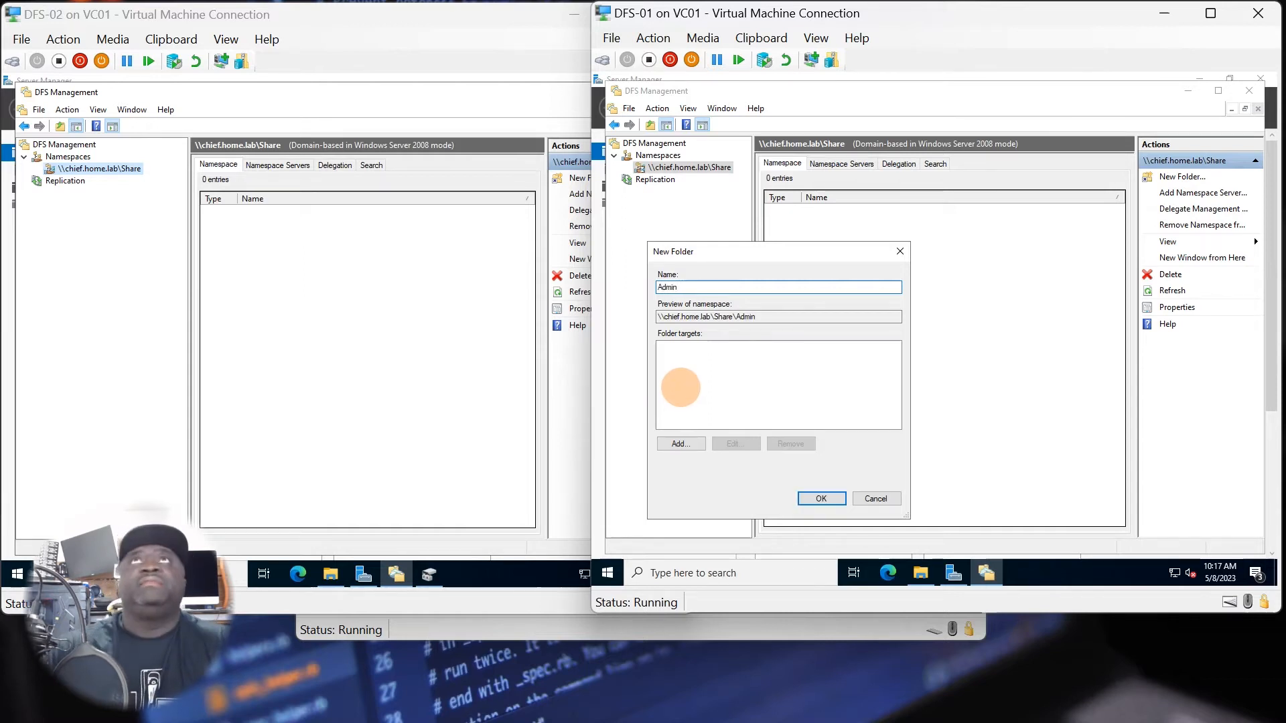
pyautogui.click(676, 444)
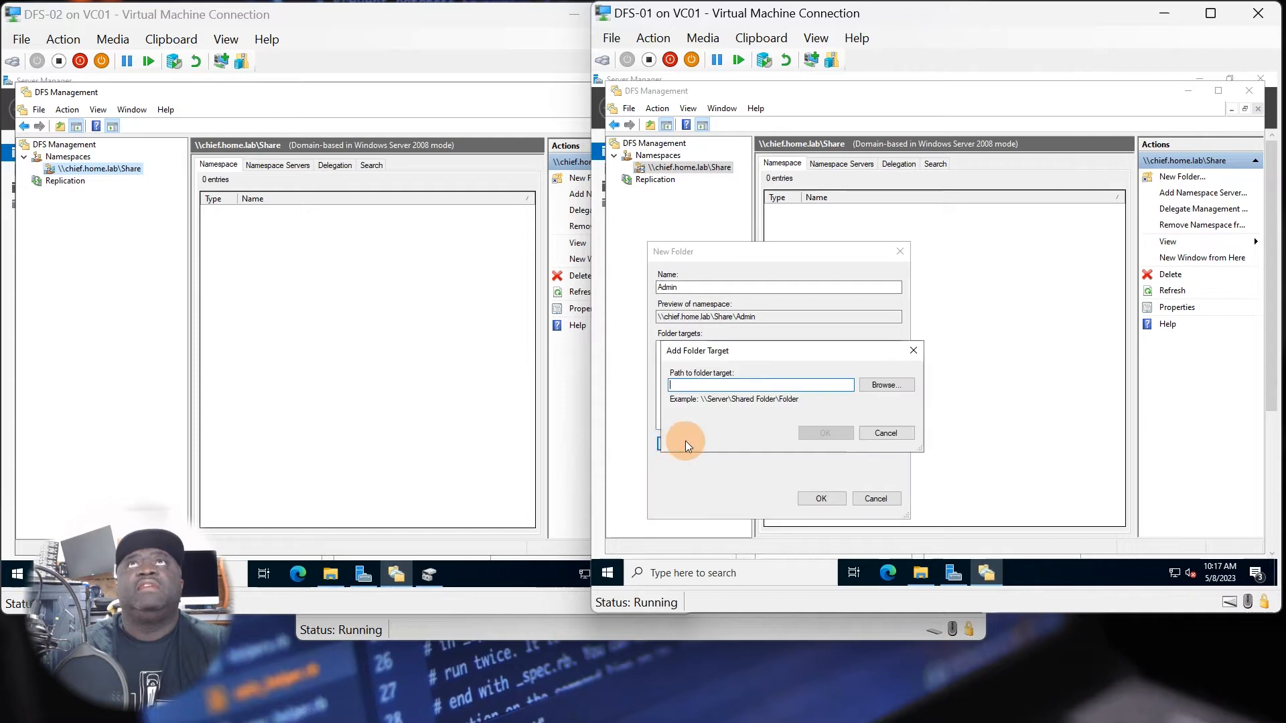
pyautogui.click(879, 390)
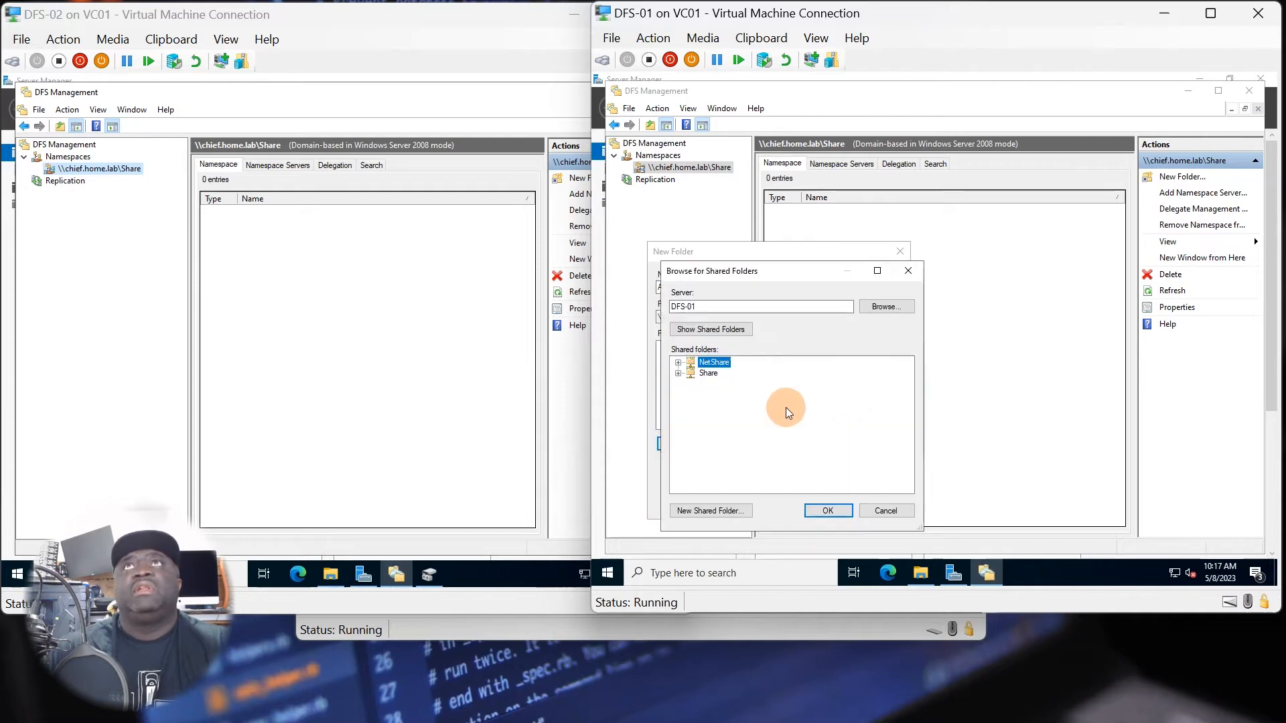
pyautogui.click(678, 365)
pyautogui.click(720, 373)
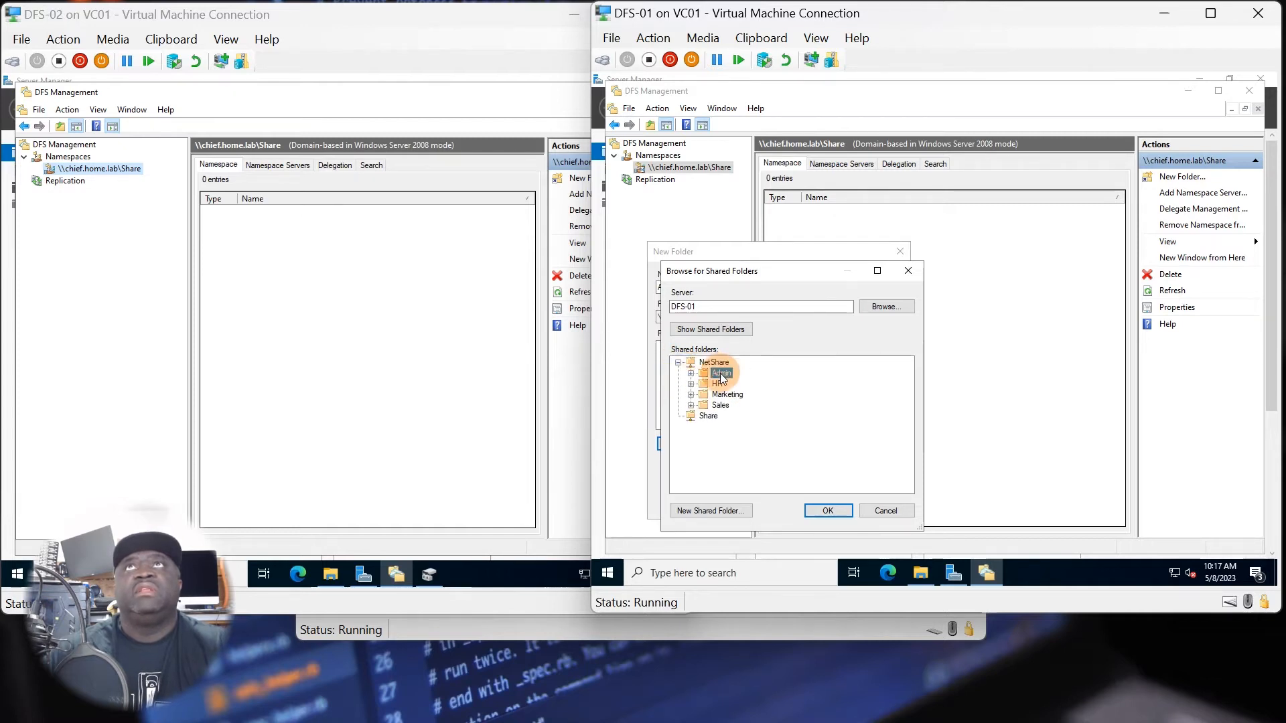
pyautogui.click(815, 512)
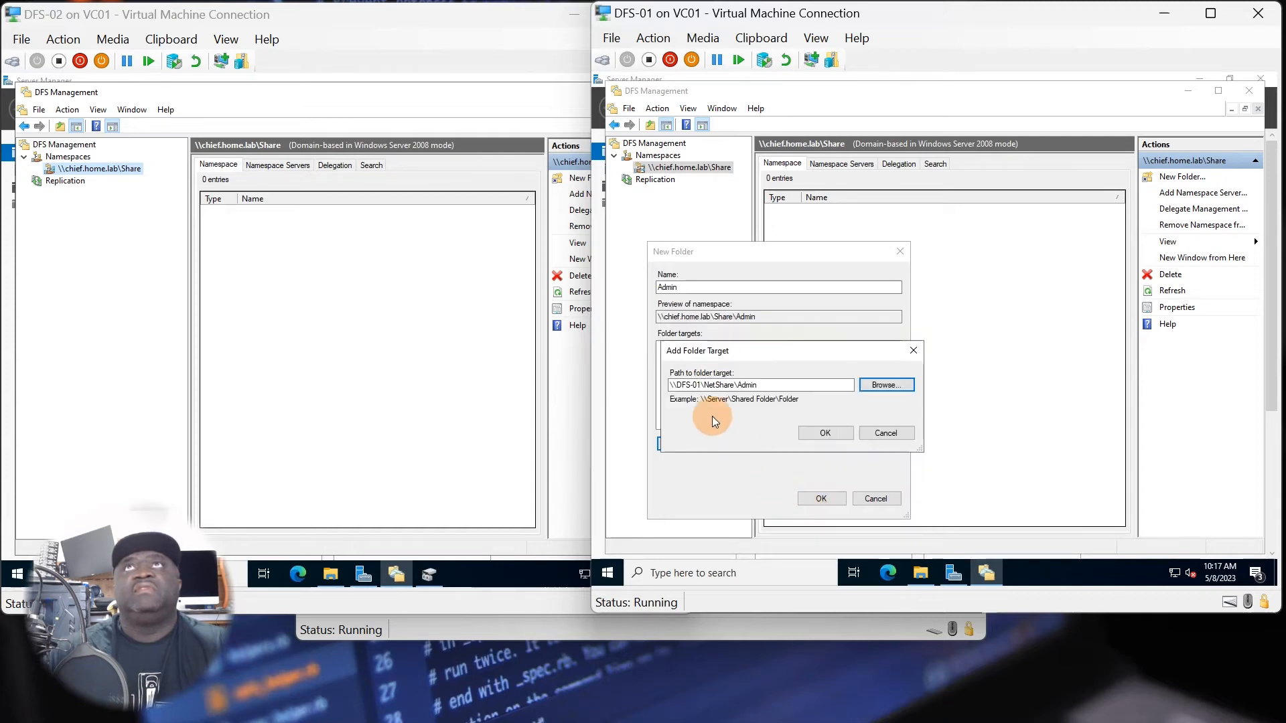
pyautogui.click(814, 432)
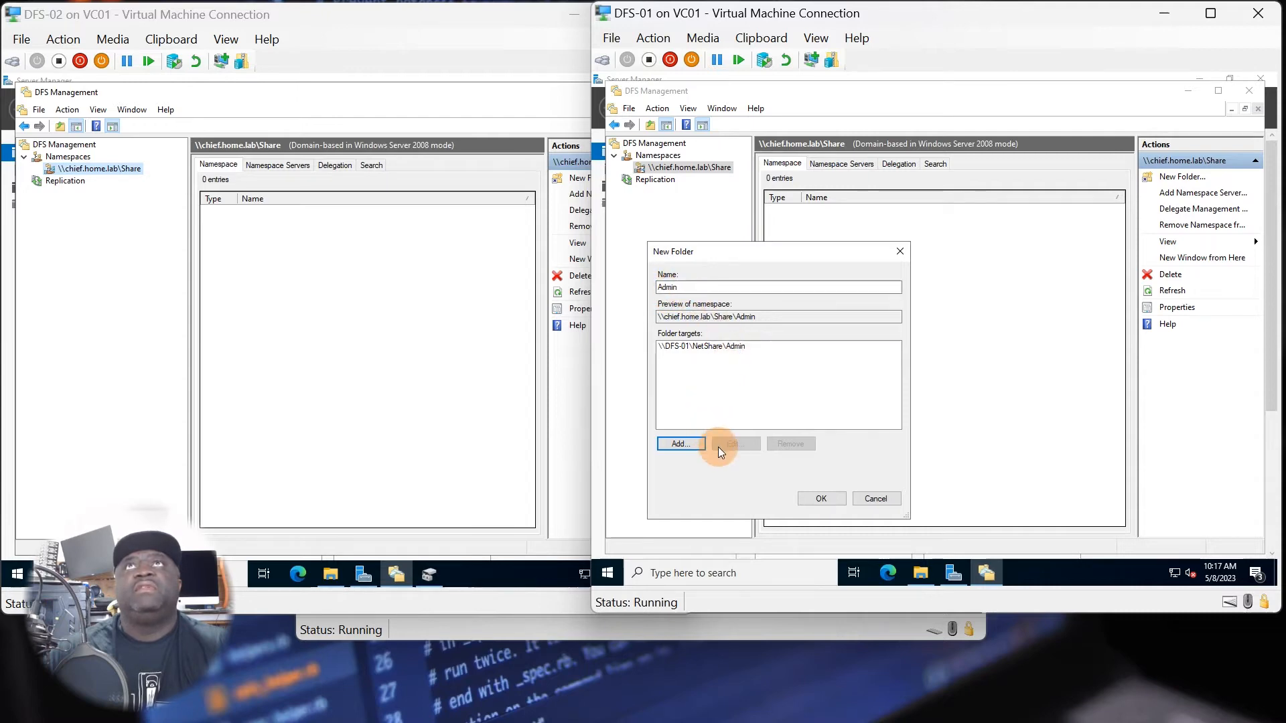
pyautogui.click(814, 504)
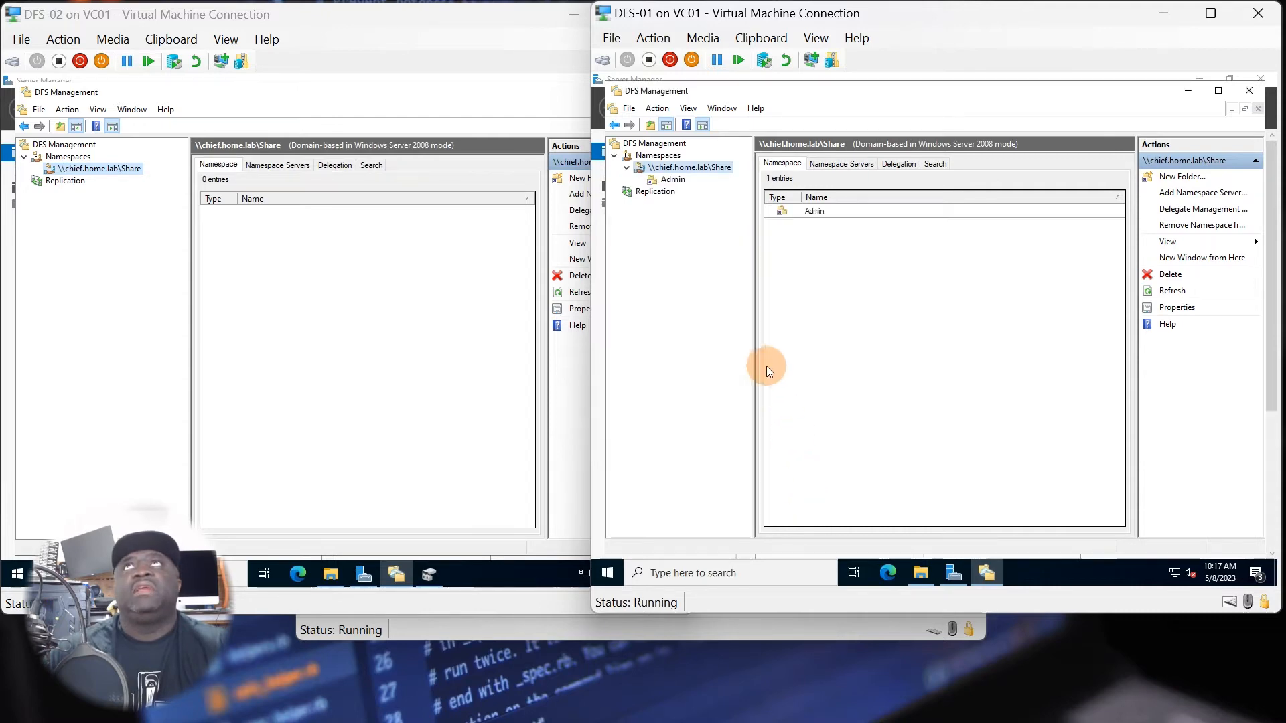
# Add a Sales folder to the \\chief.home.lab\Share namespace with \\DFS-01\NetShare\Sales as its folder target.
pyautogui.rightClick(672, 168)
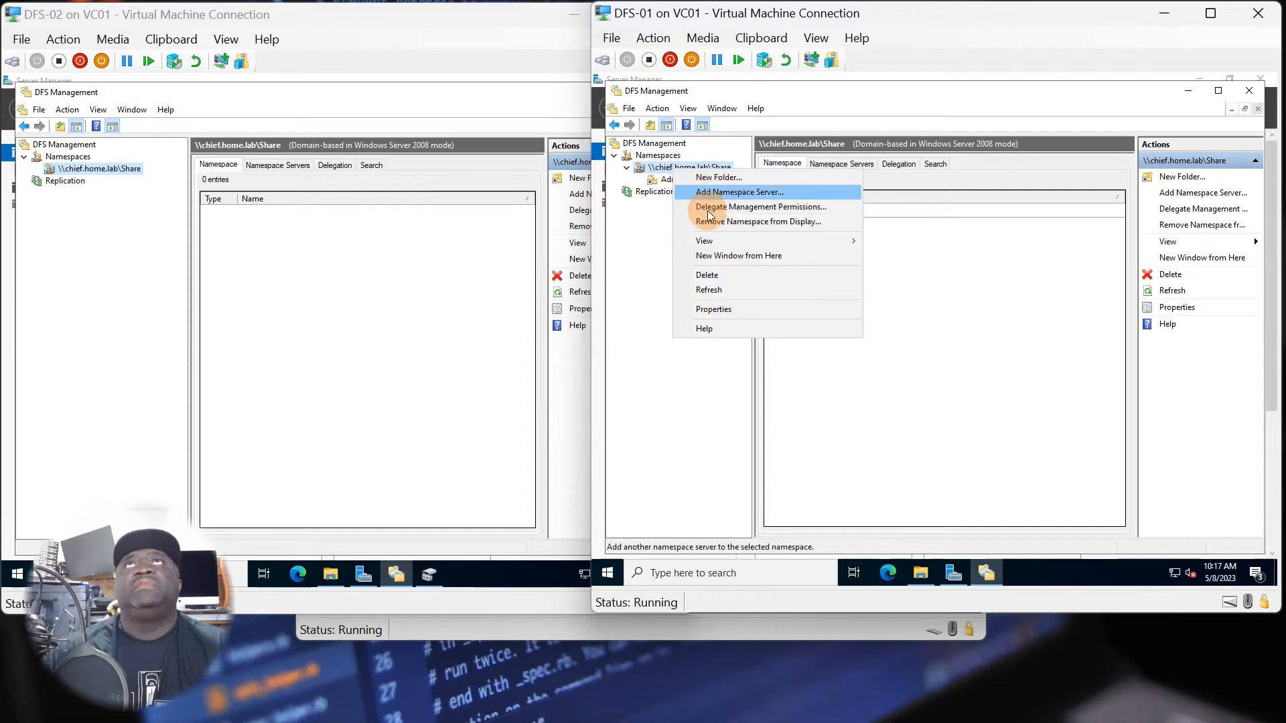
pyautogui.click(721, 180)
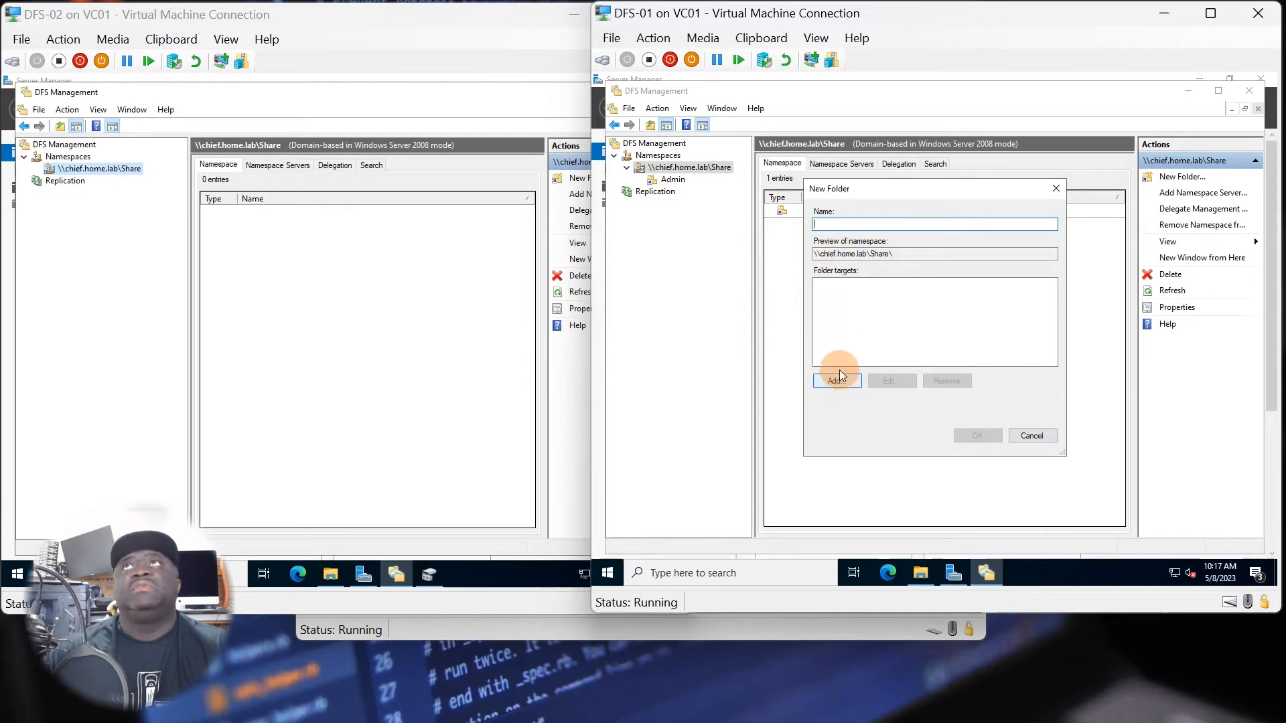
pyautogui.write('Sa')
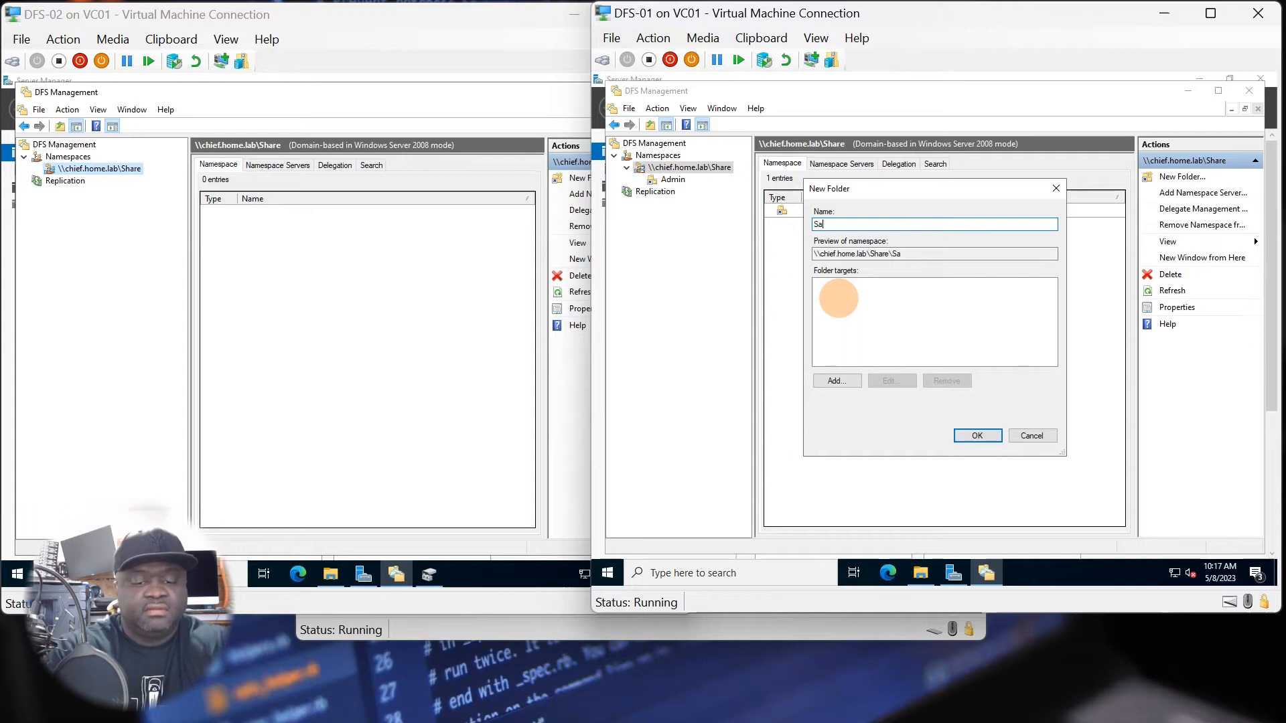
pyautogui.write('les')
pyautogui.click(843, 382)
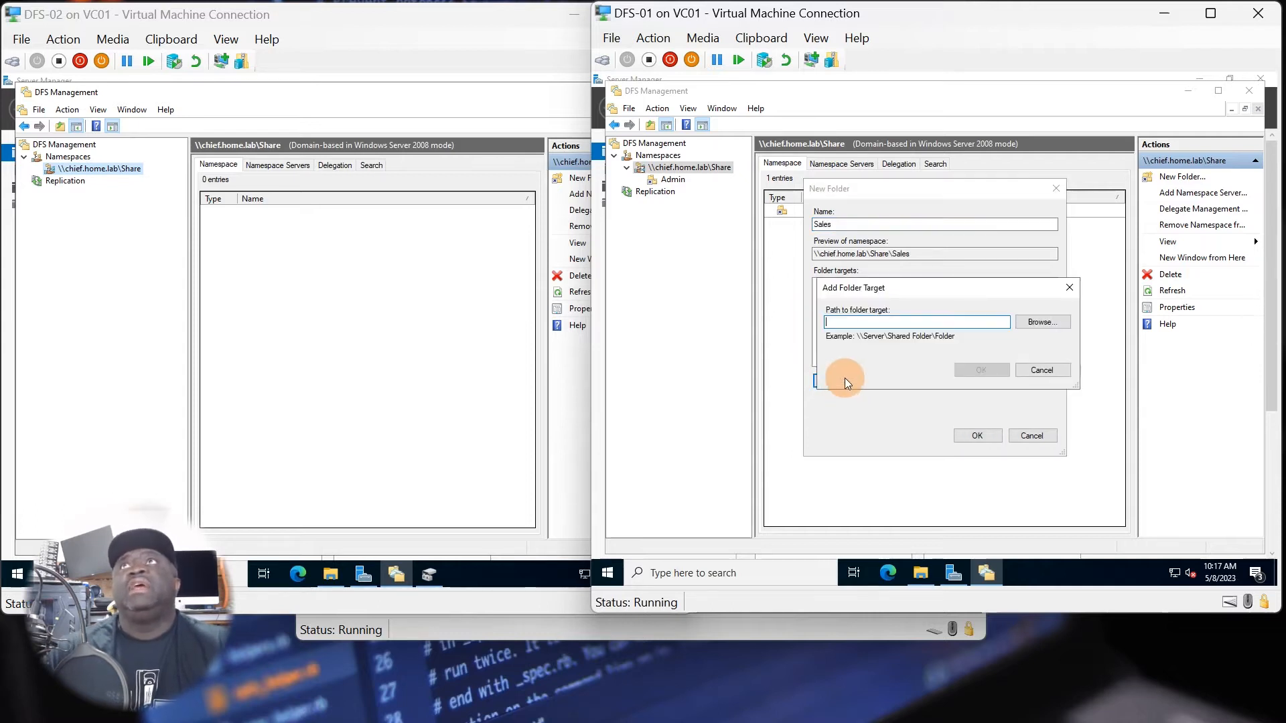
pyautogui.click(1020, 325)
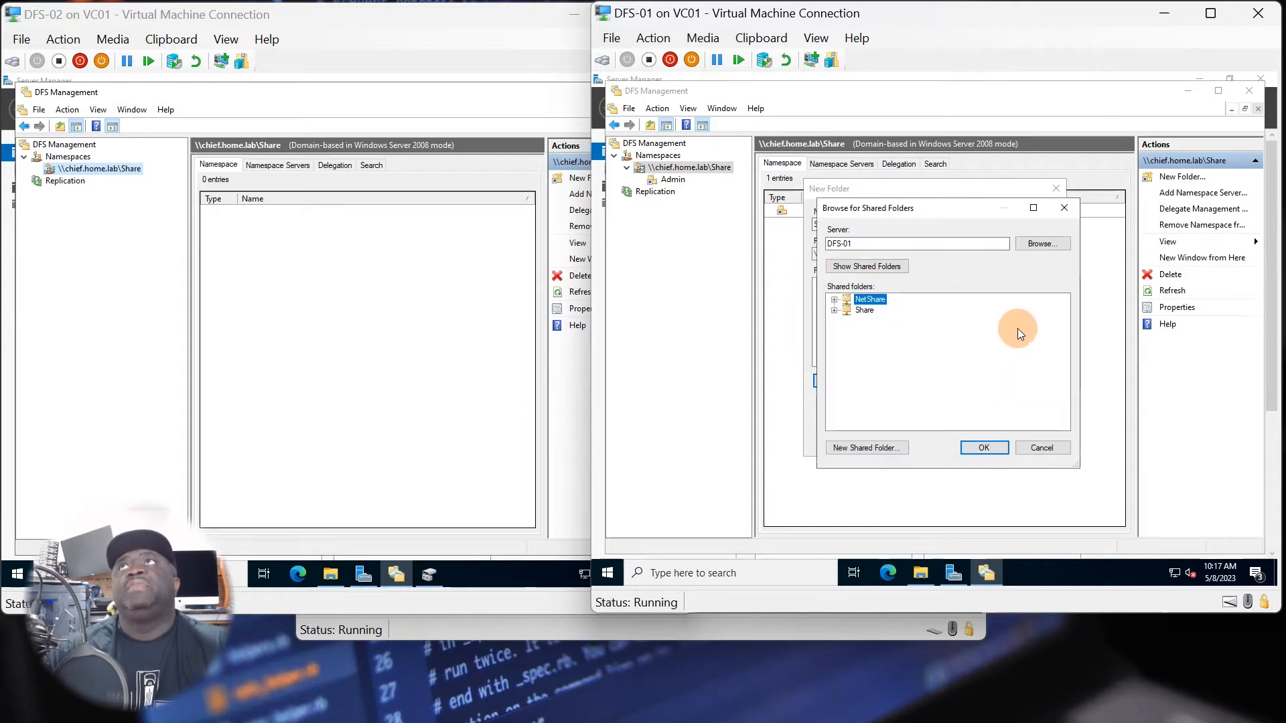
pyautogui.click(837, 300)
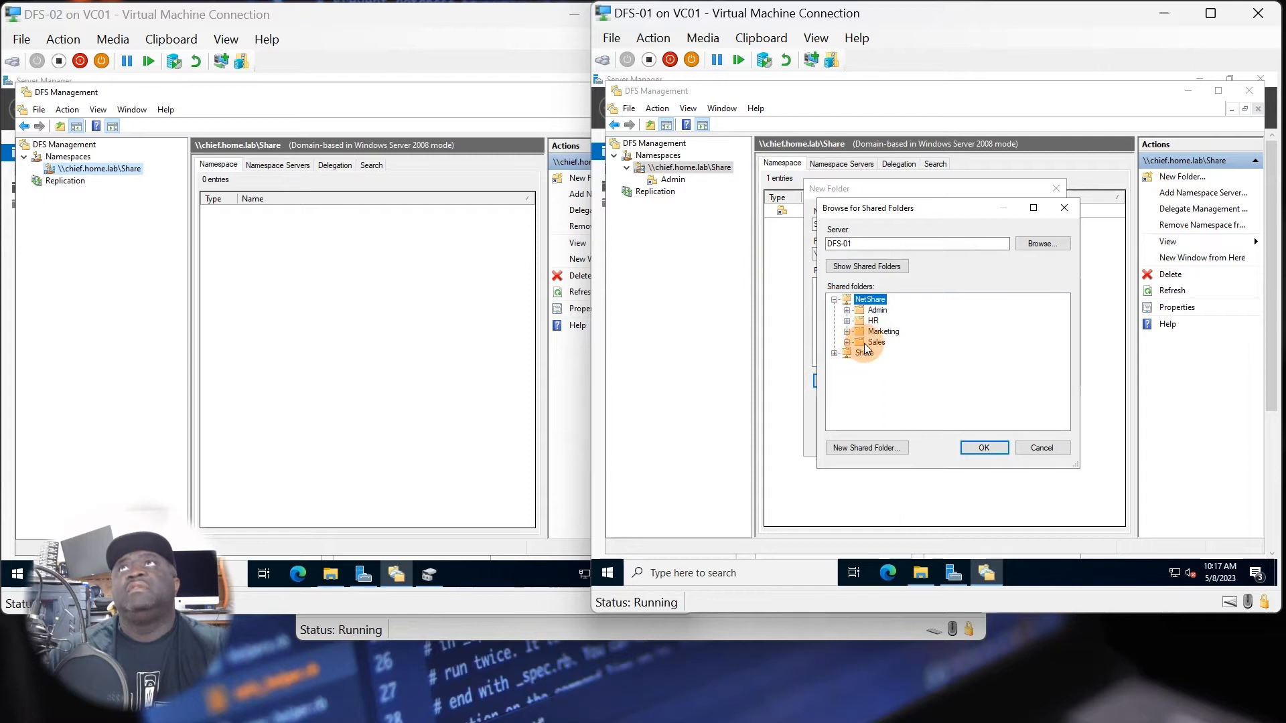
pyautogui.click(872, 342)
pyautogui.click(972, 447)
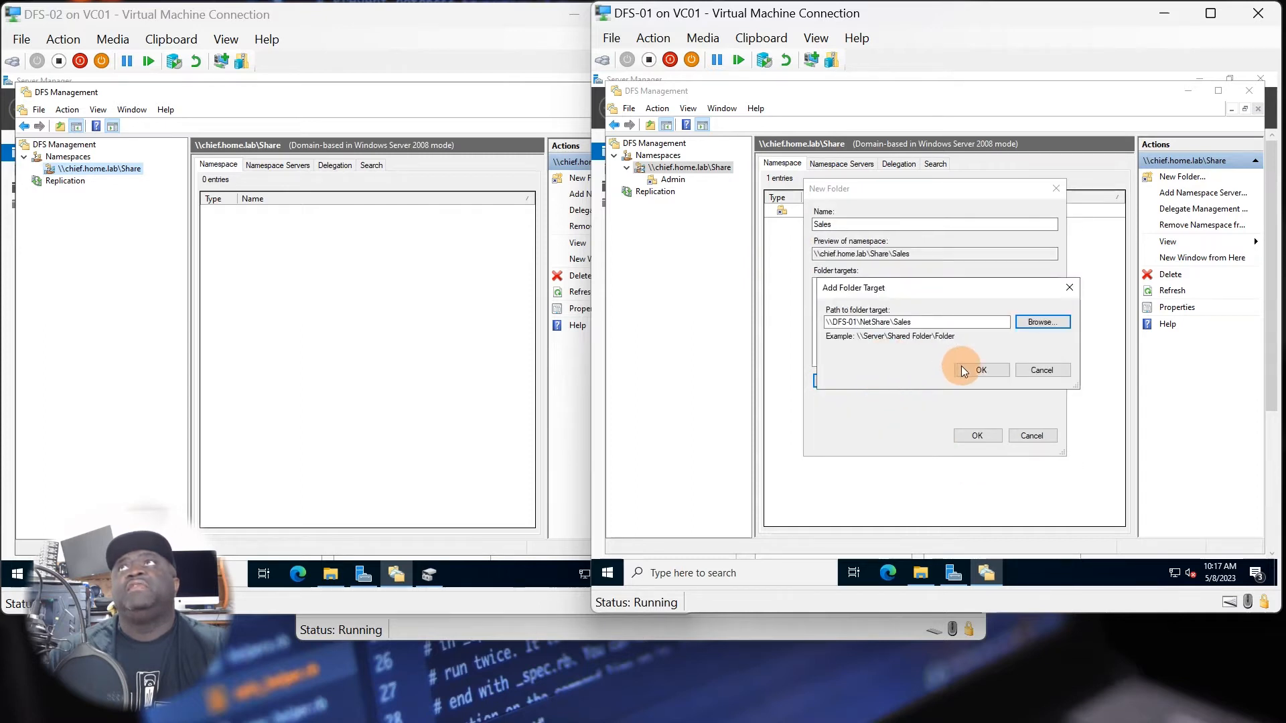
pyautogui.click(981, 370)
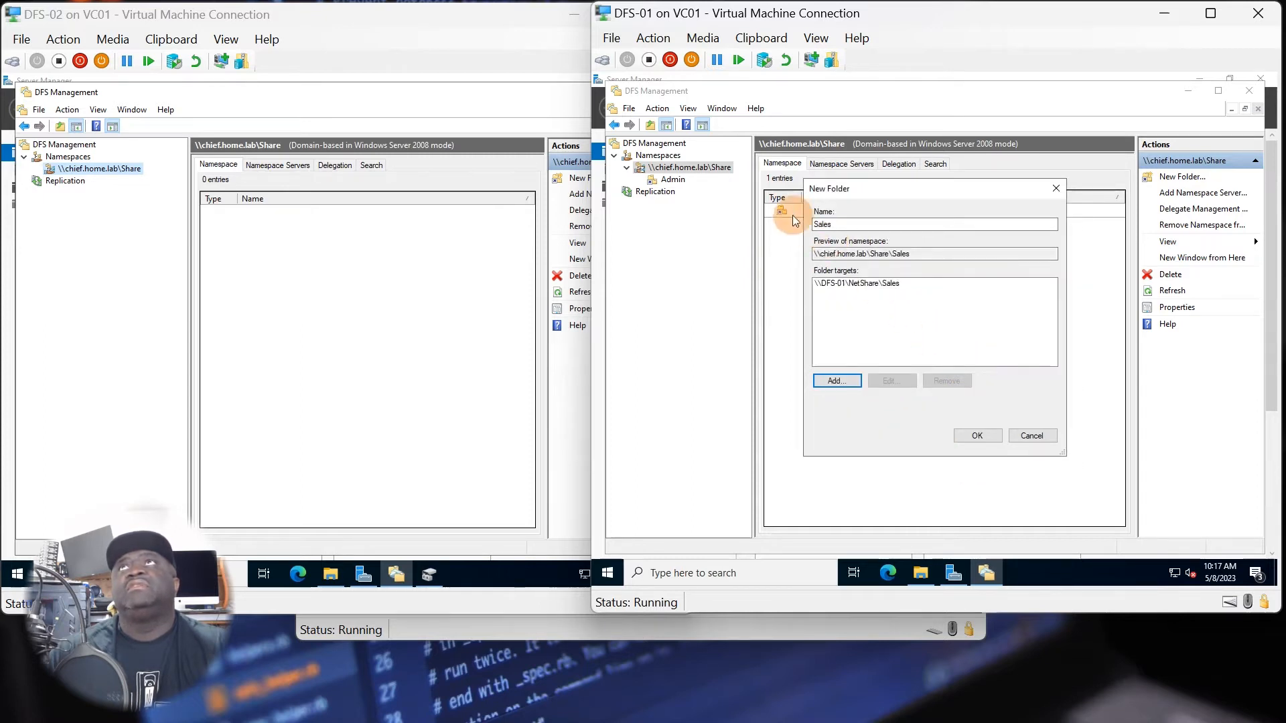
pyautogui.click(977, 435)
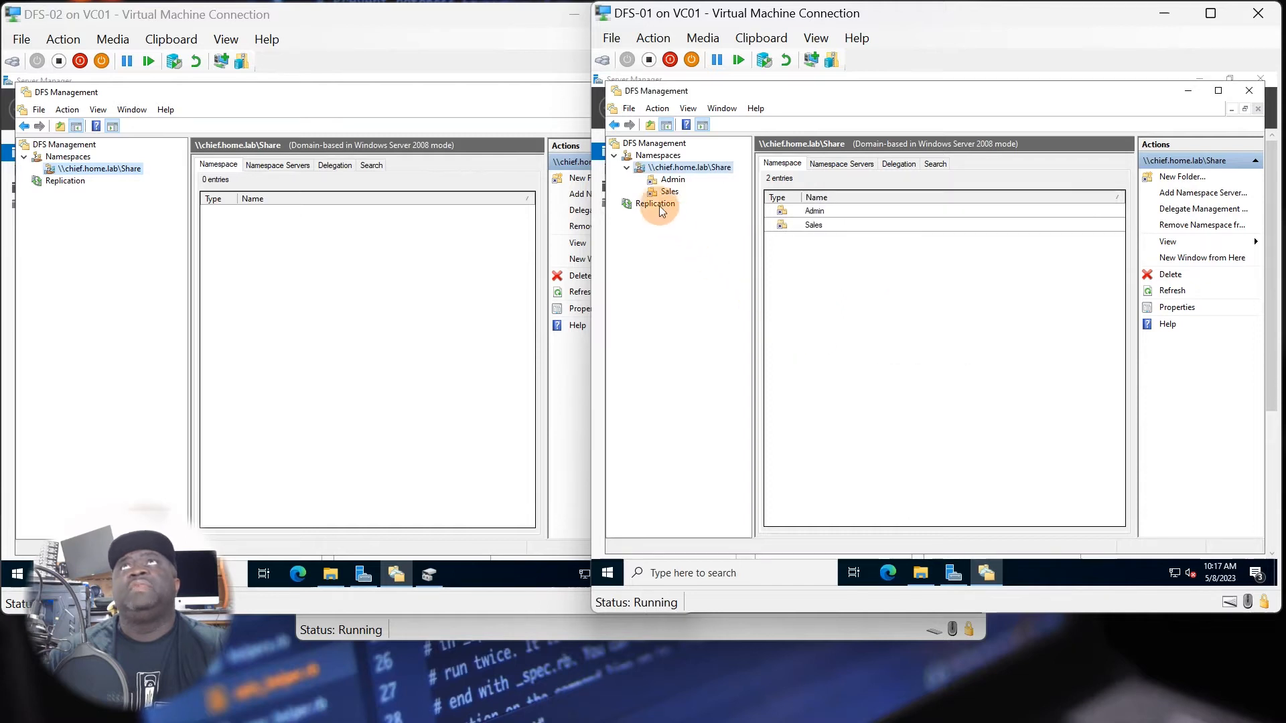
# Add an HR folder to the \\chief.home.lab\Share namespace with \\DFS-01\NetShare\HR as its folder target.
pyautogui.rightClick(659, 172)
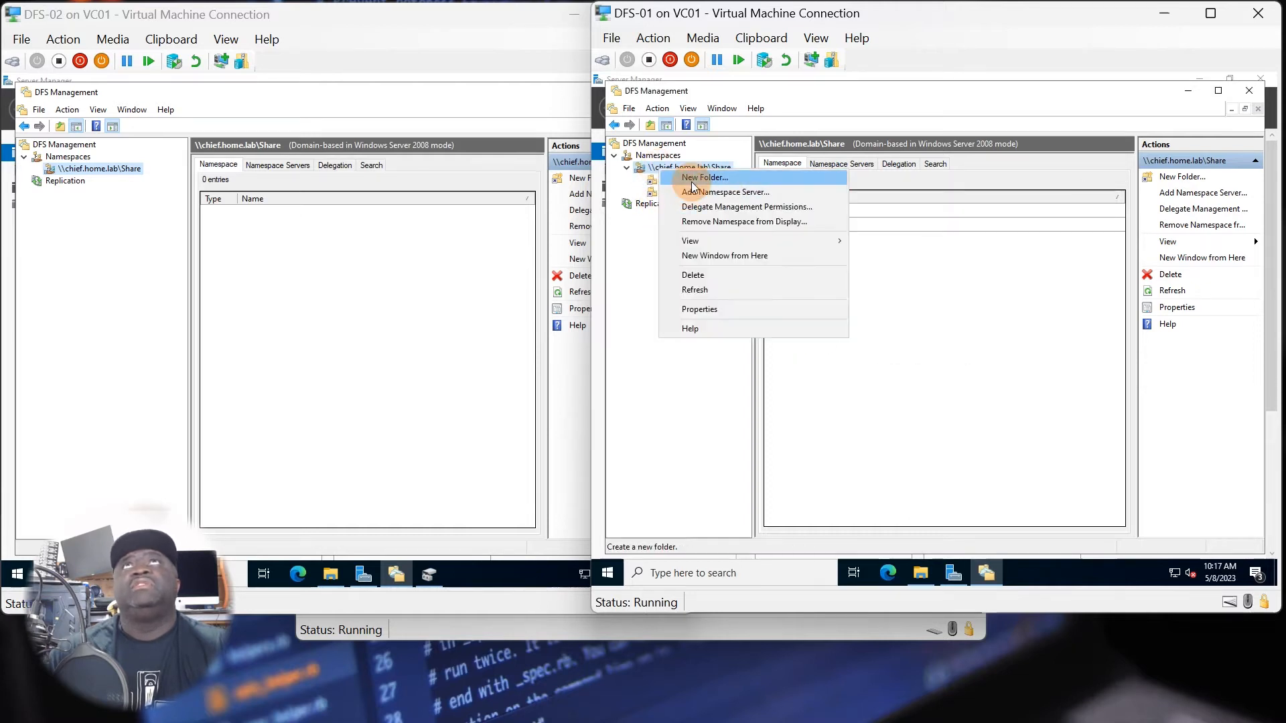
pyautogui.click(680, 179)
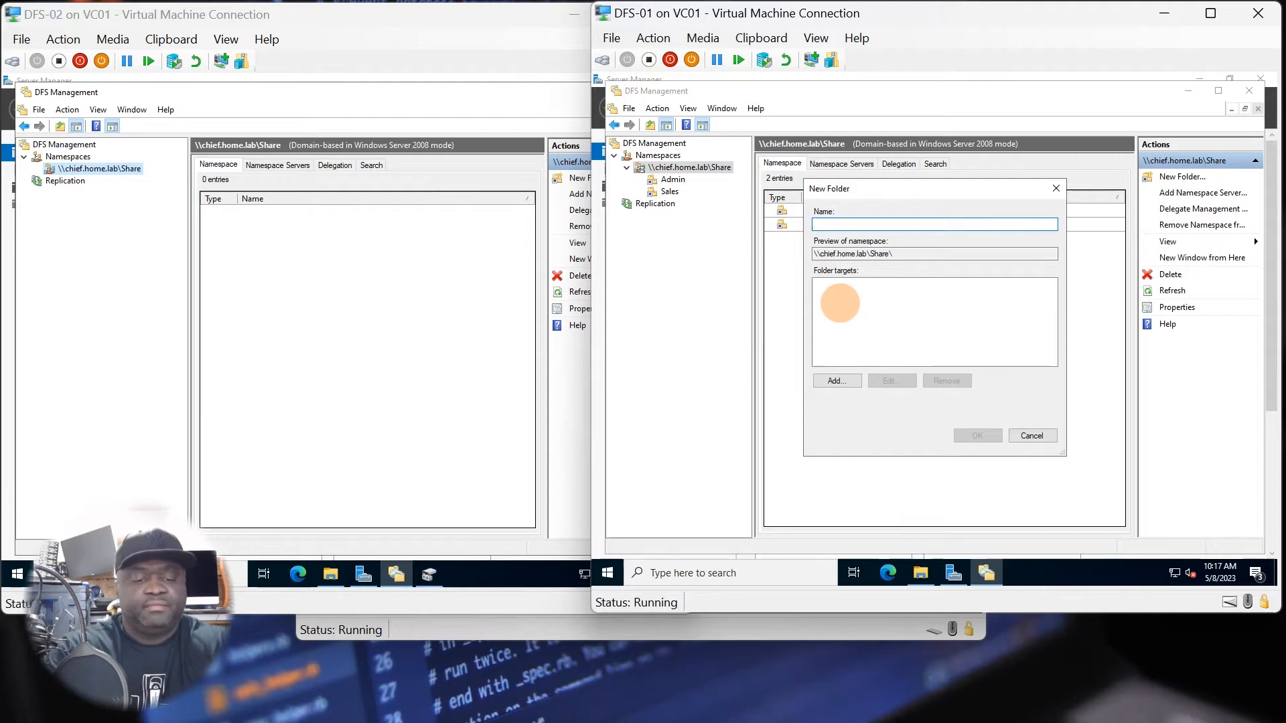
pyautogui.write('HR')
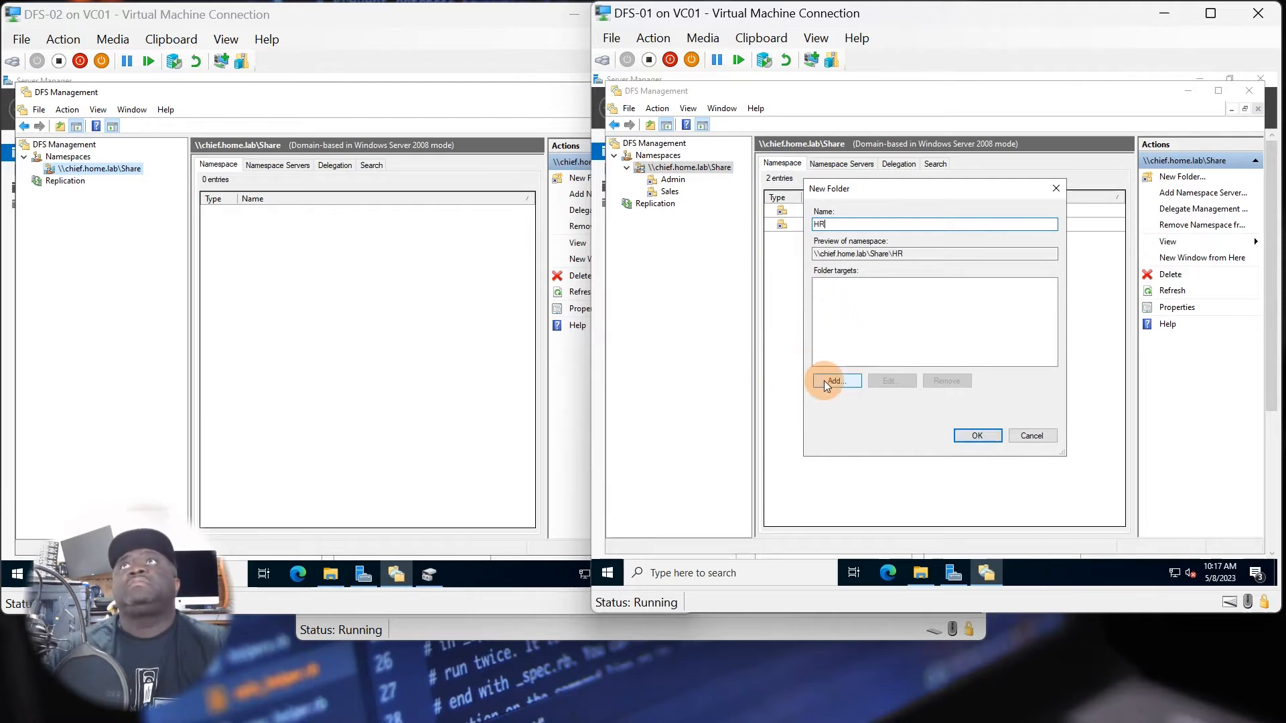
pyautogui.click(830, 381)
pyautogui.click(1037, 323)
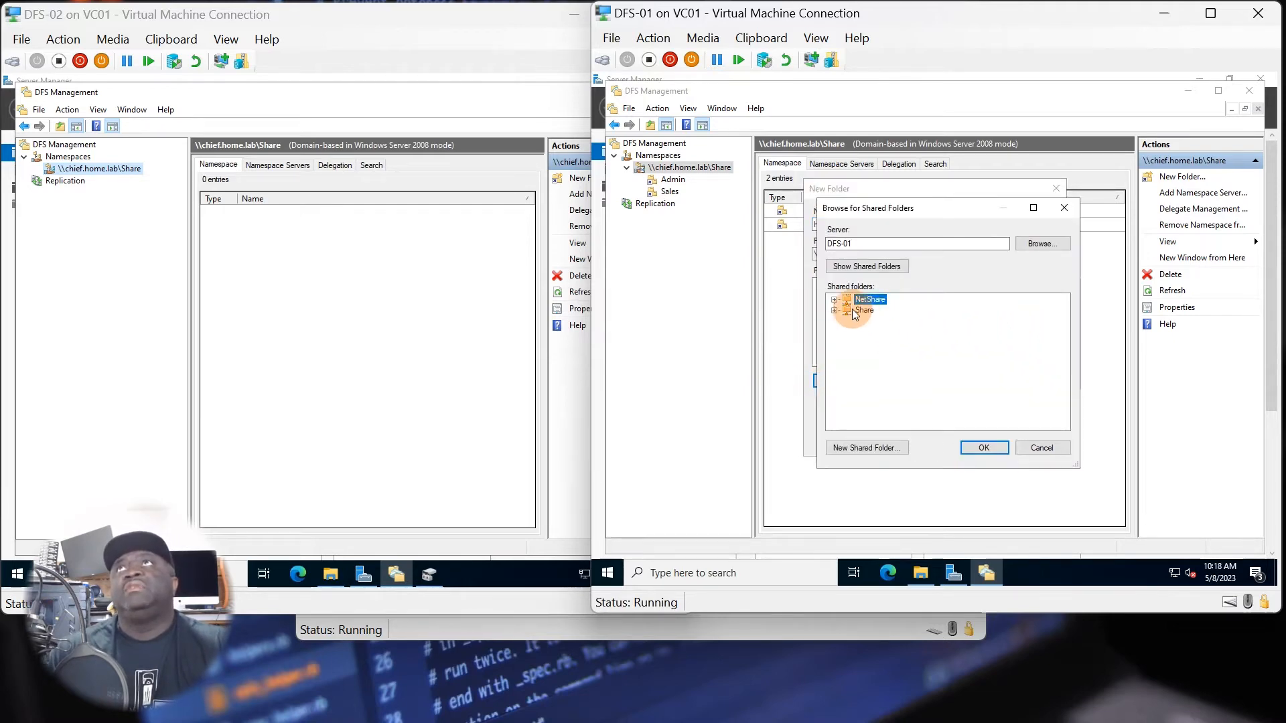
pyautogui.click(834, 300)
pyautogui.click(873, 320)
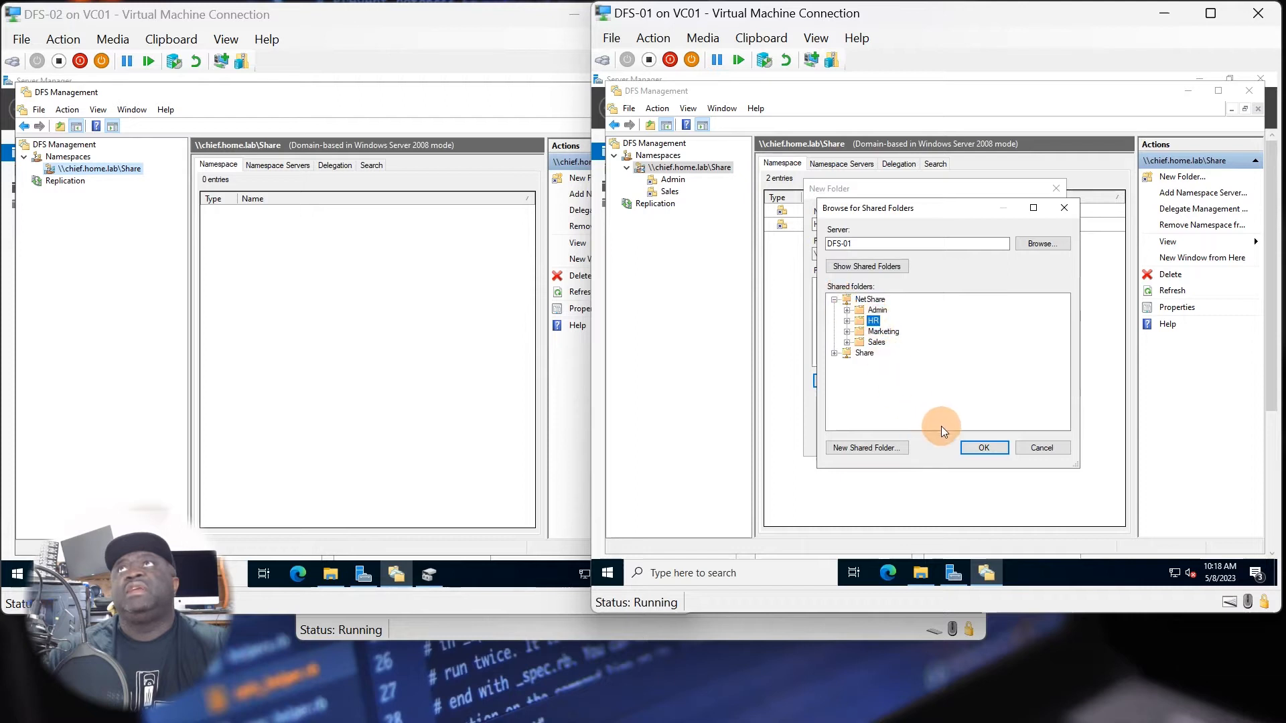
pyautogui.click(971, 449)
pyautogui.click(984, 372)
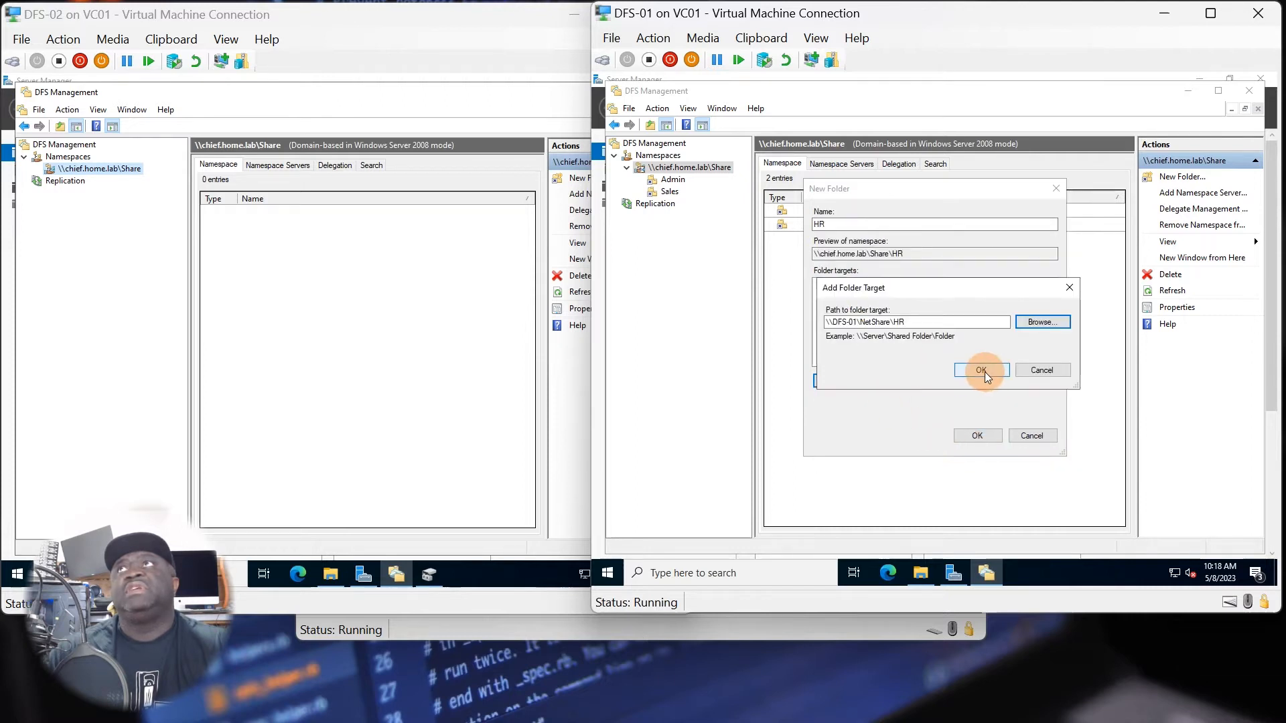
pyautogui.click(977, 436)
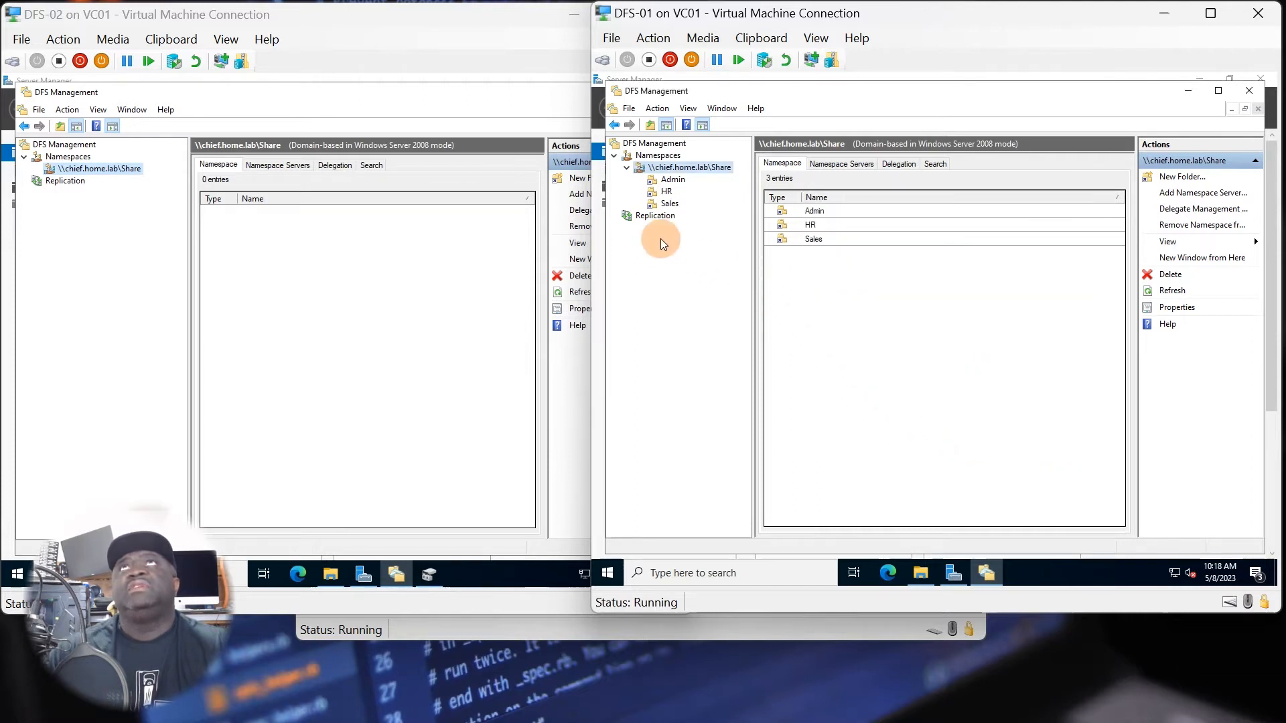
# Add a Marketing folder to the \\chief.home.lab\Share namespace with \\DFS-01\NetShare\Marketing as its folder target.
pyautogui.rightClick(666, 169)
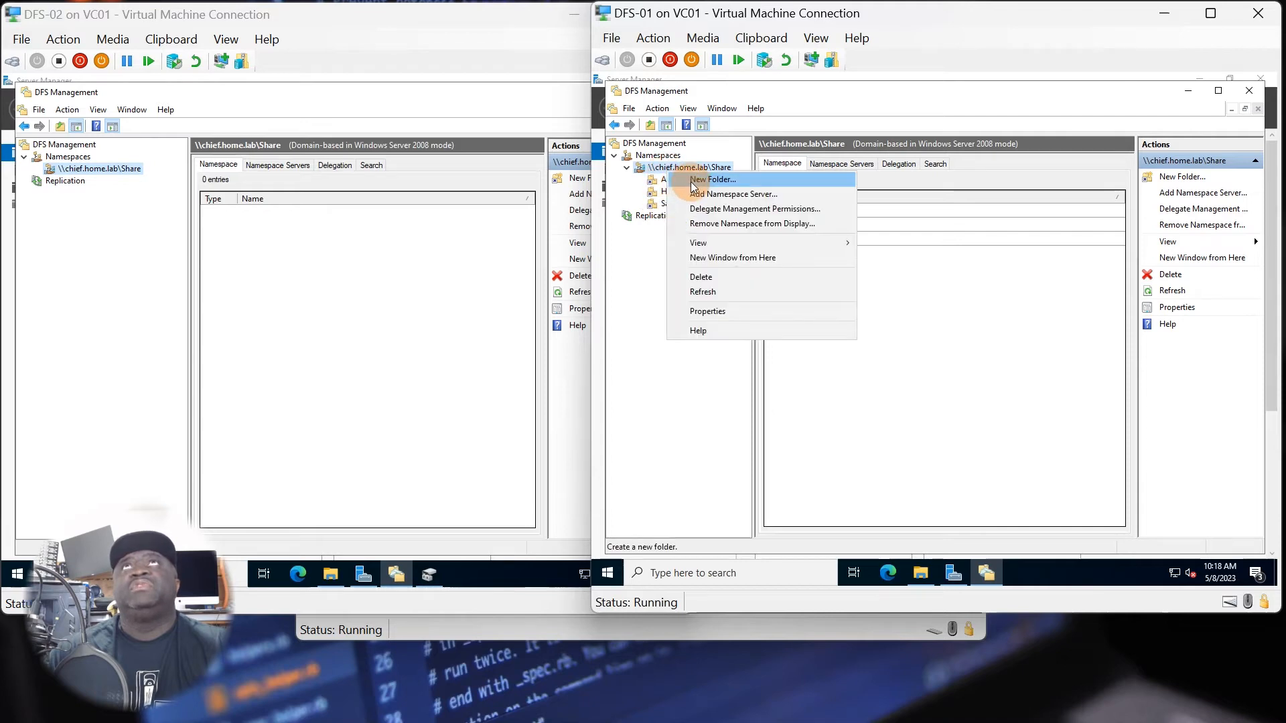
pyautogui.click(691, 183)
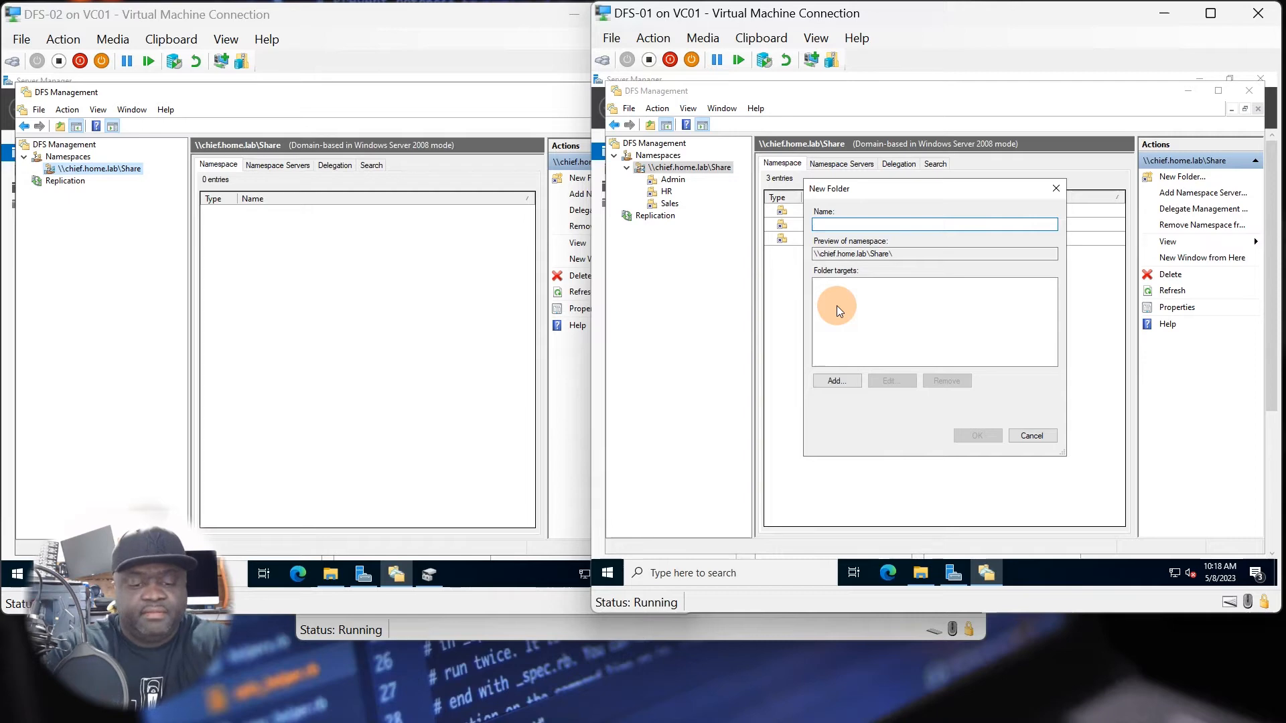
pyautogui.write('Marketin')
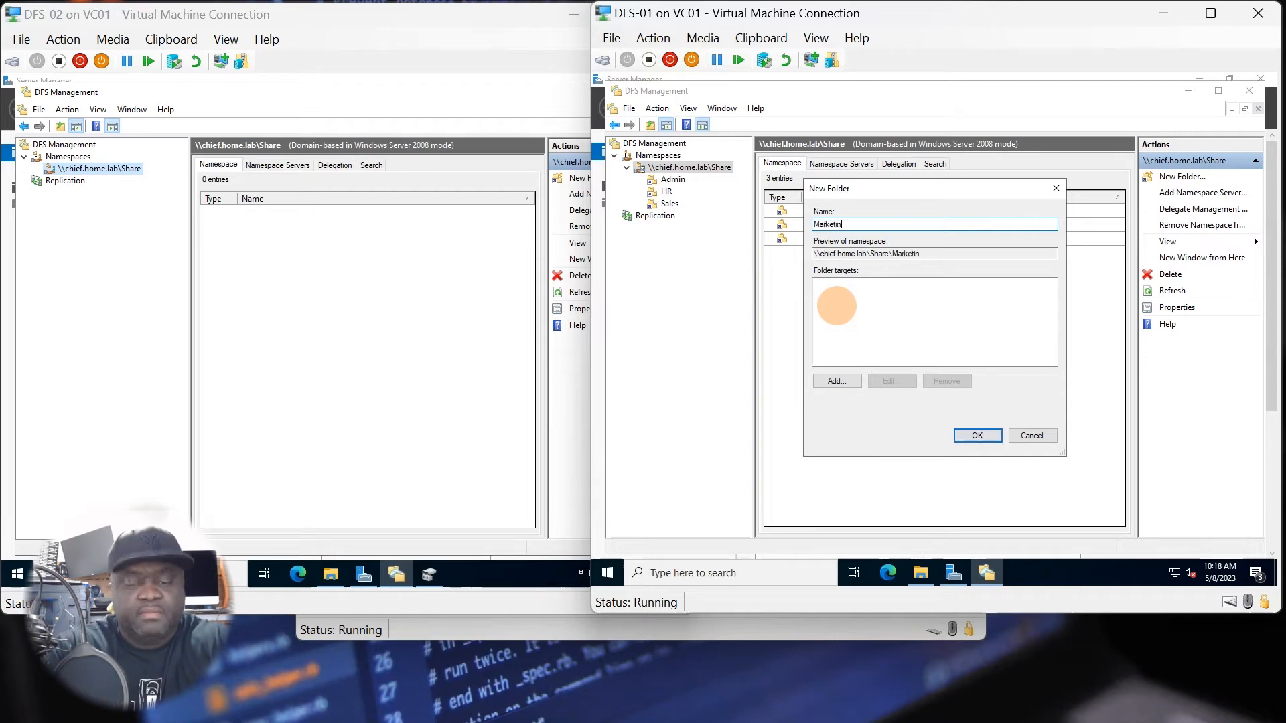
pyautogui.write('g')
pyautogui.click(850, 382)
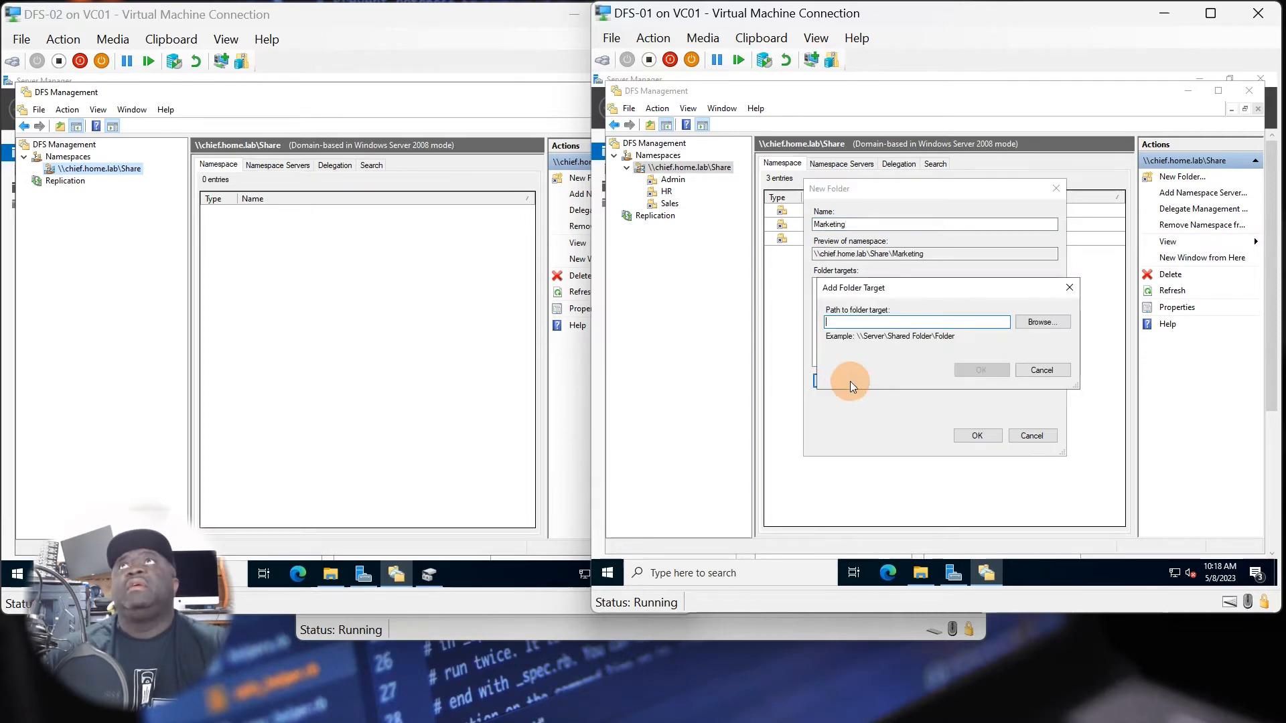
pyautogui.click(1027, 324)
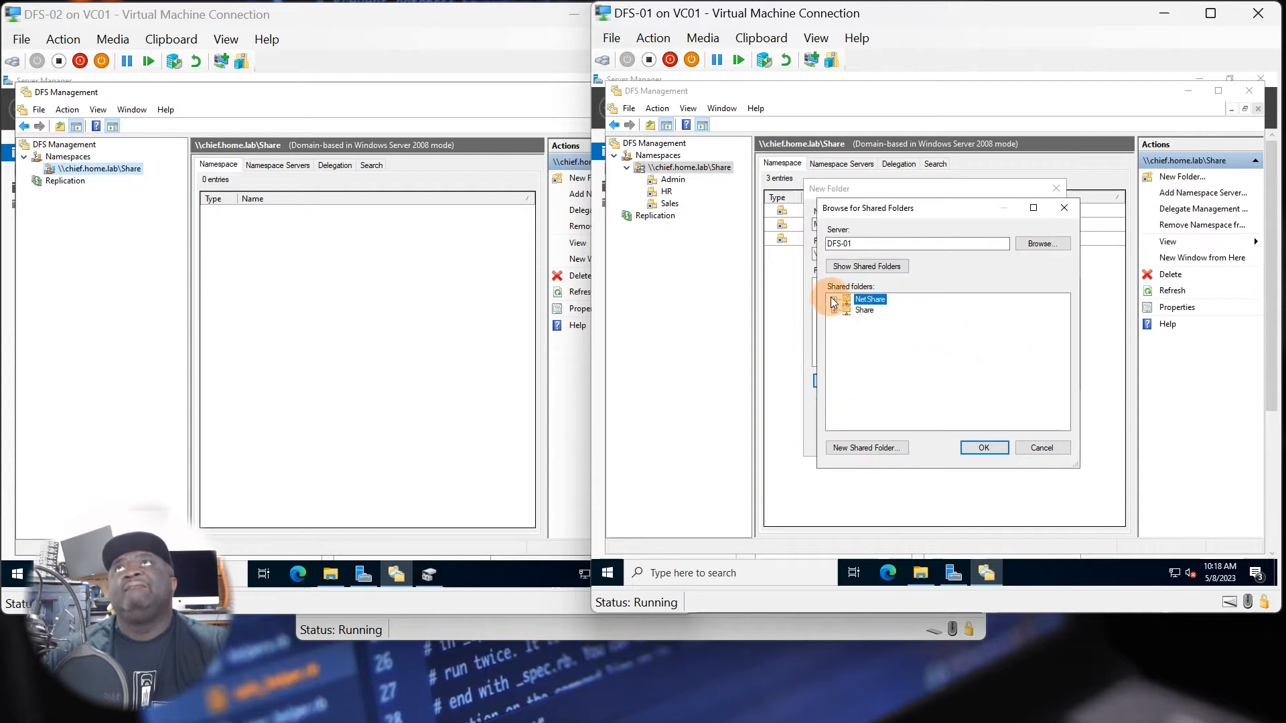
pyautogui.click(834, 300)
pyautogui.click(883, 331)
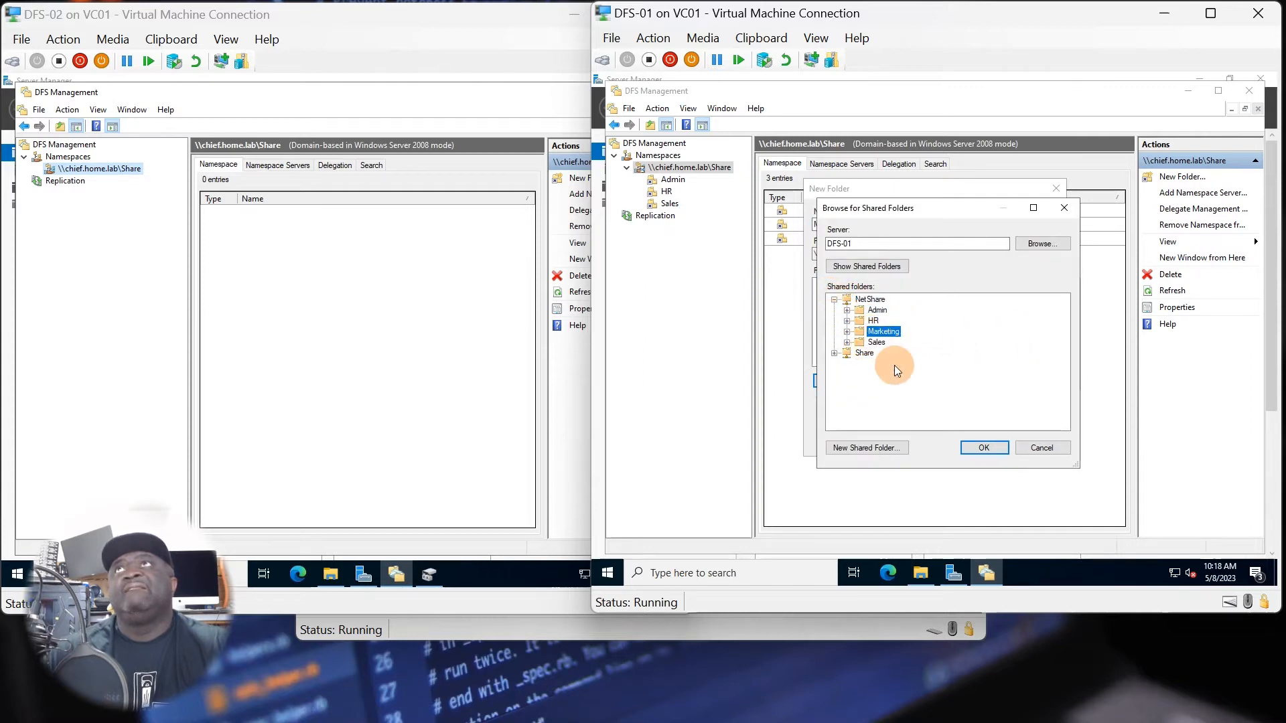
pyautogui.click(976, 446)
pyautogui.click(970, 374)
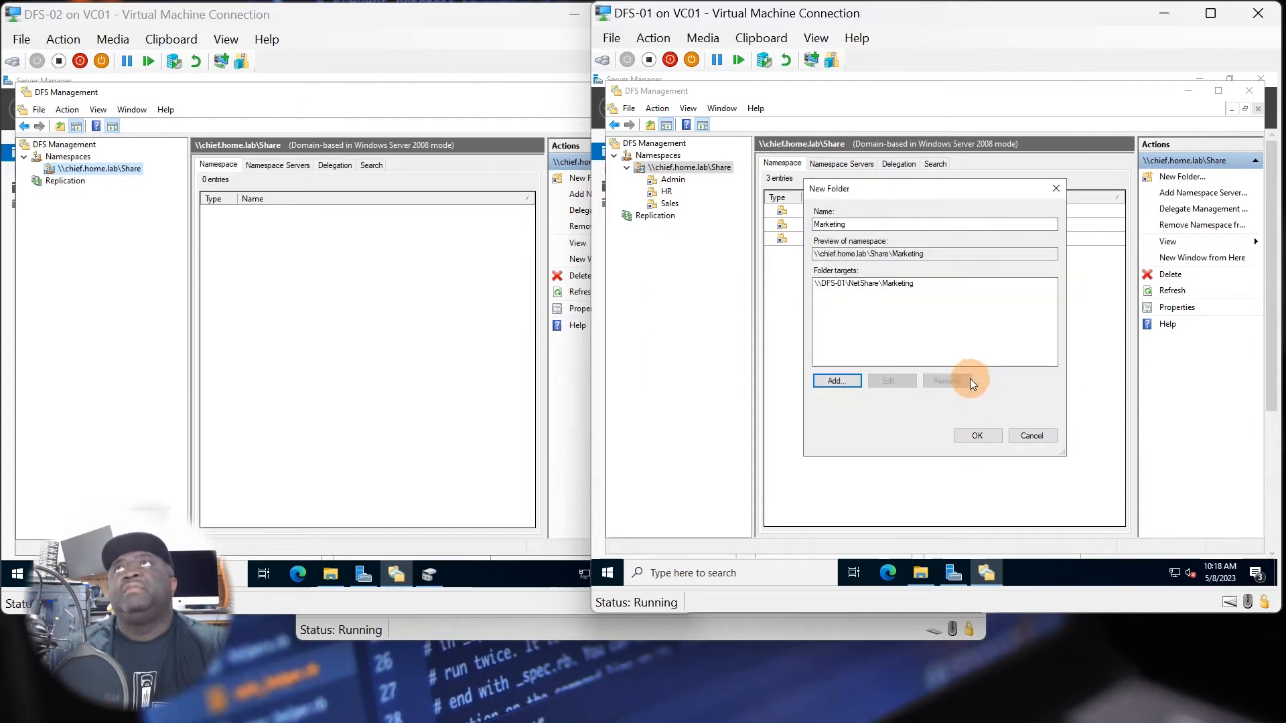
pyautogui.click(976, 437)
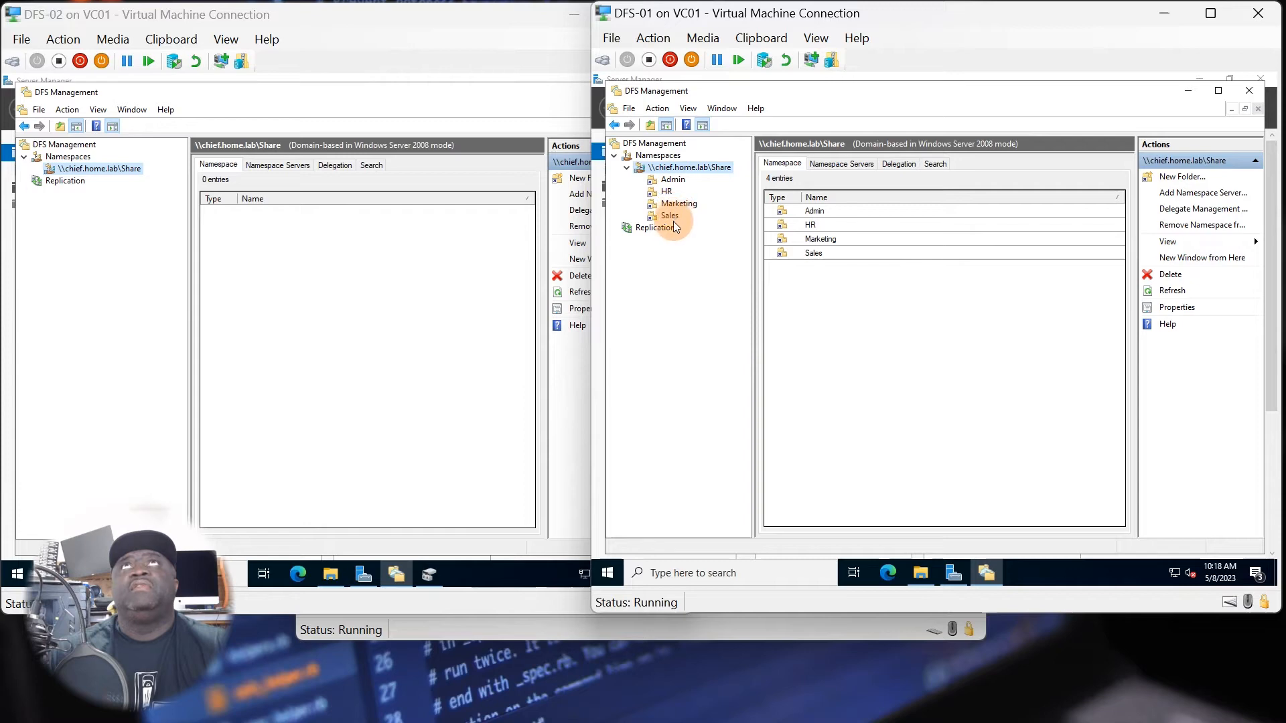
# Refresh the \\chief.home.lab\Share namespace in DFS Management on both DFS-01 and DFS-02.
pyautogui.click(1172, 290)
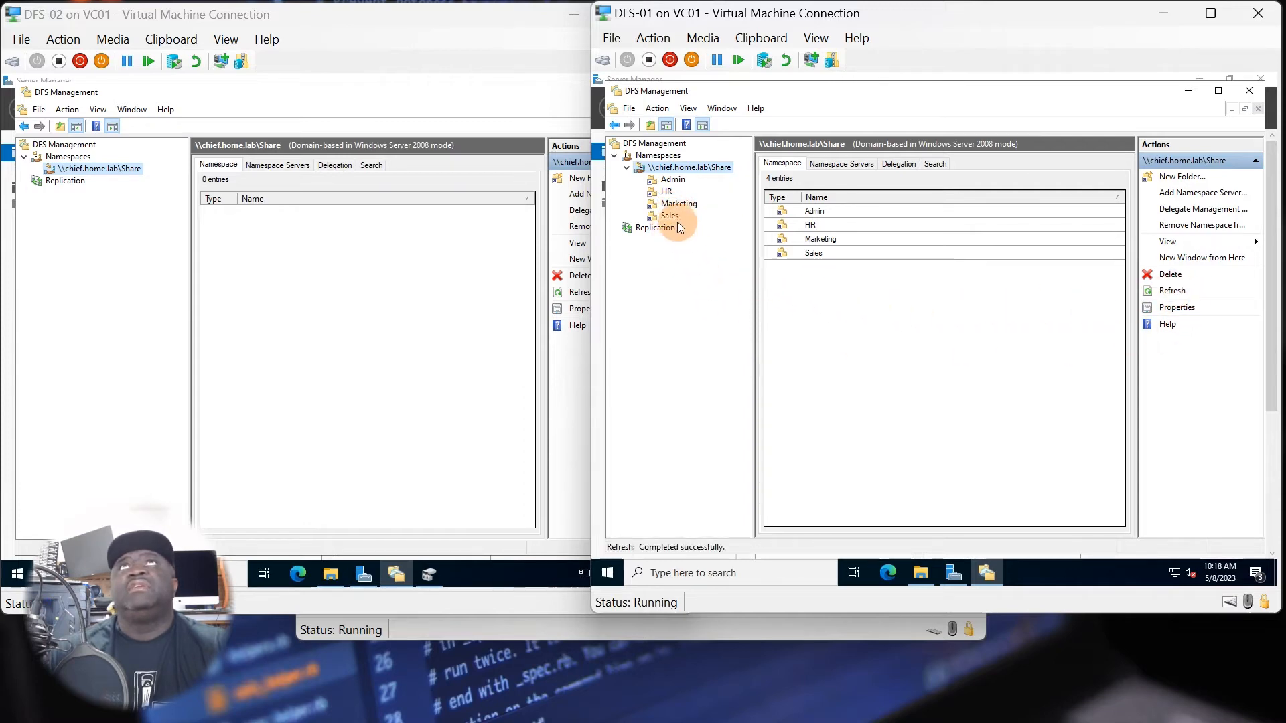
pyautogui.click(56, 195)
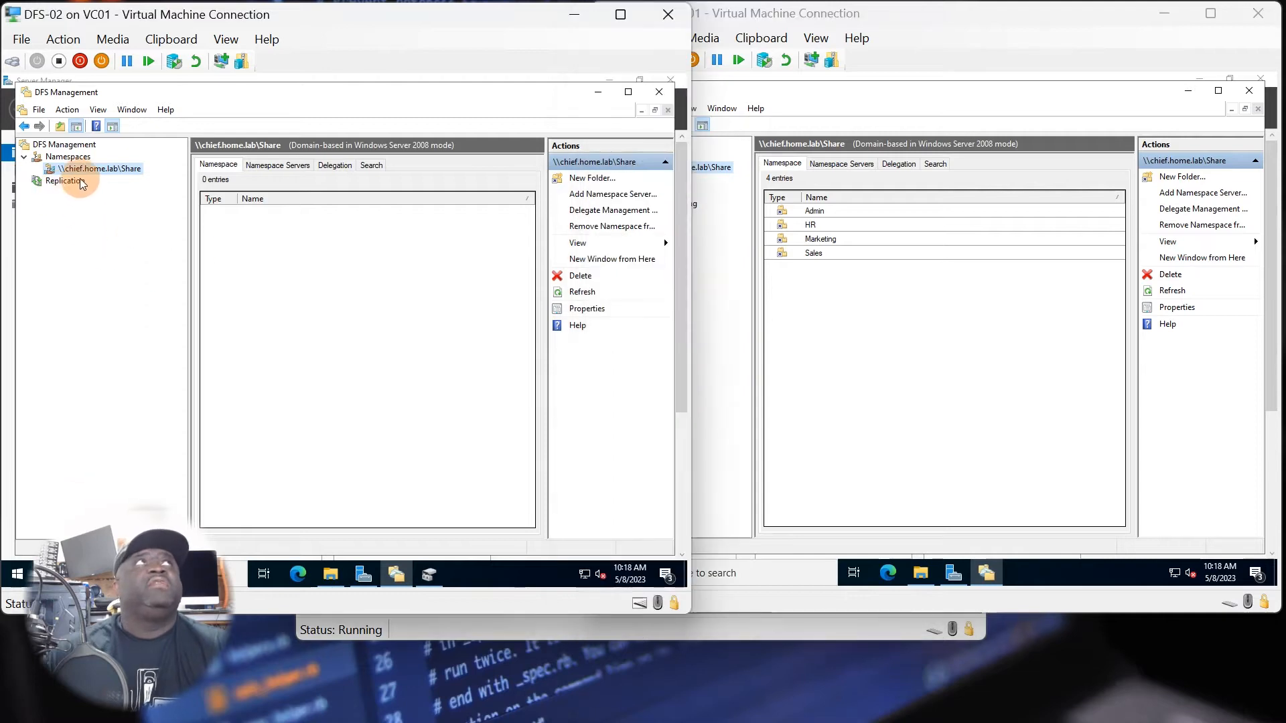
pyautogui.rightClick(92, 170)
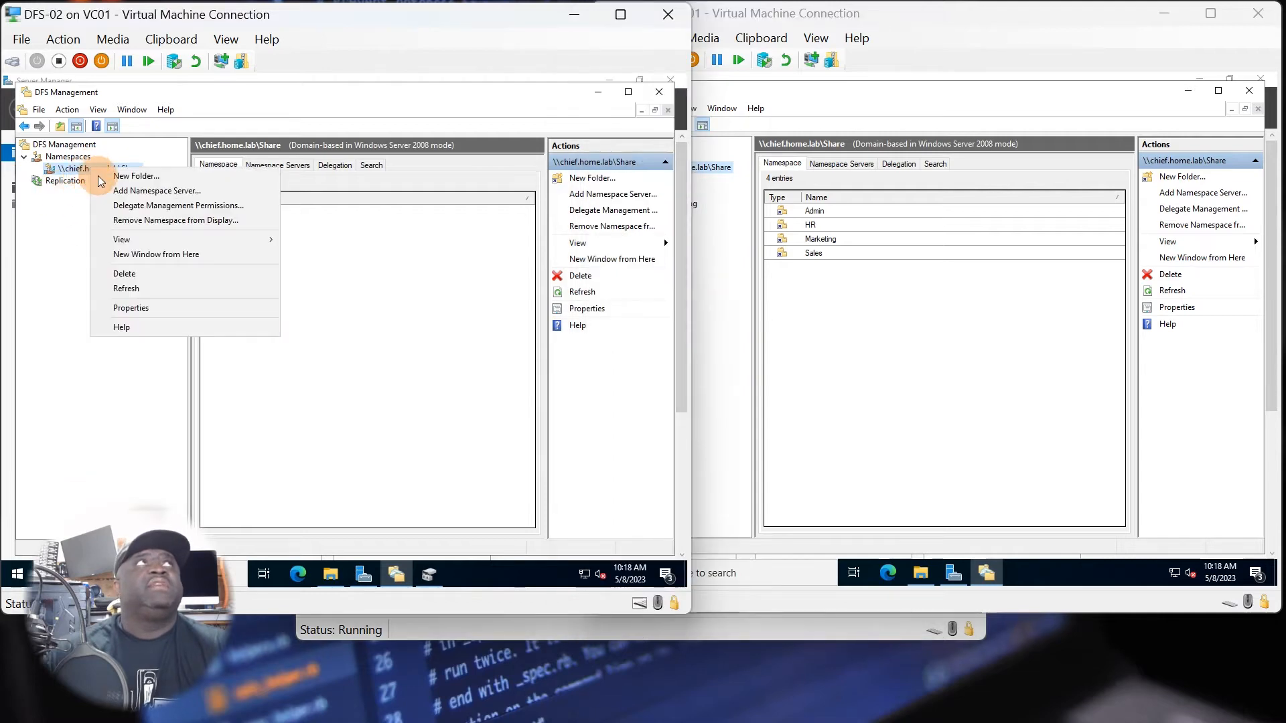
pyautogui.click(124, 288)
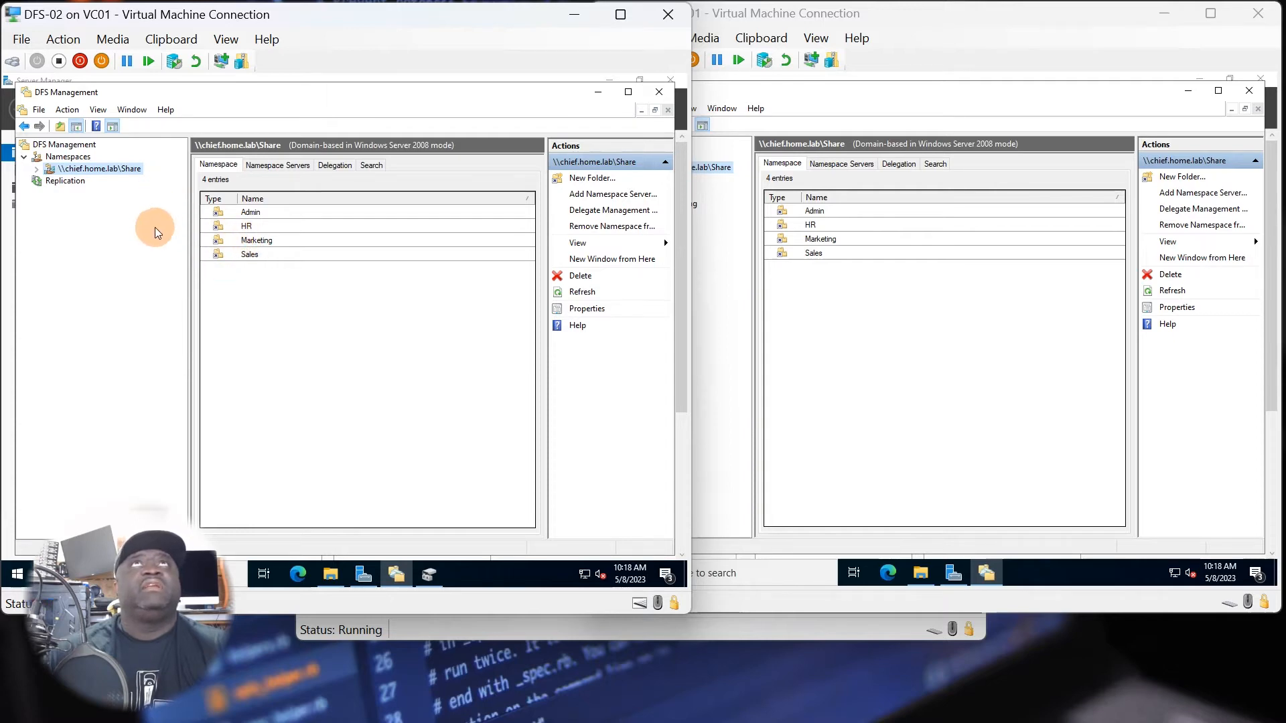
# Examine the Replication node on DFS-01 and the Share namespace's folders, namespace servers, delegation and search views on DFS-02.
pyautogui.click(810, 405)
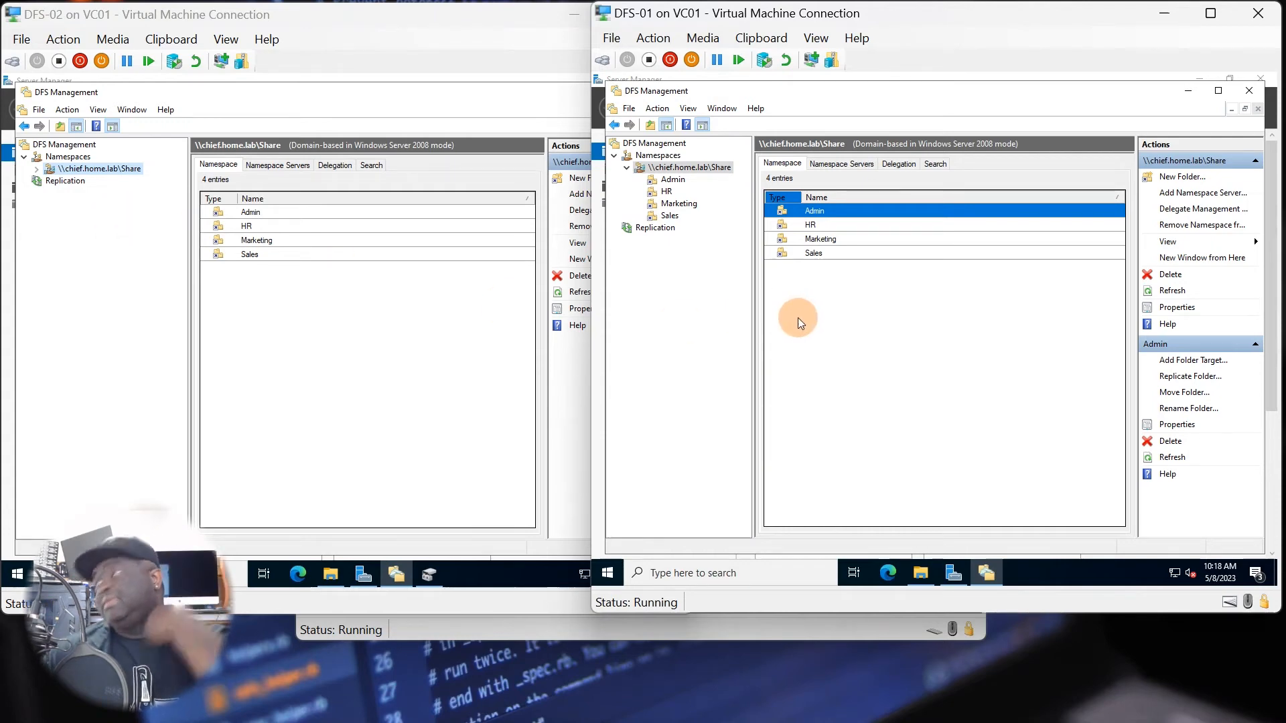
pyautogui.click(656, 231)
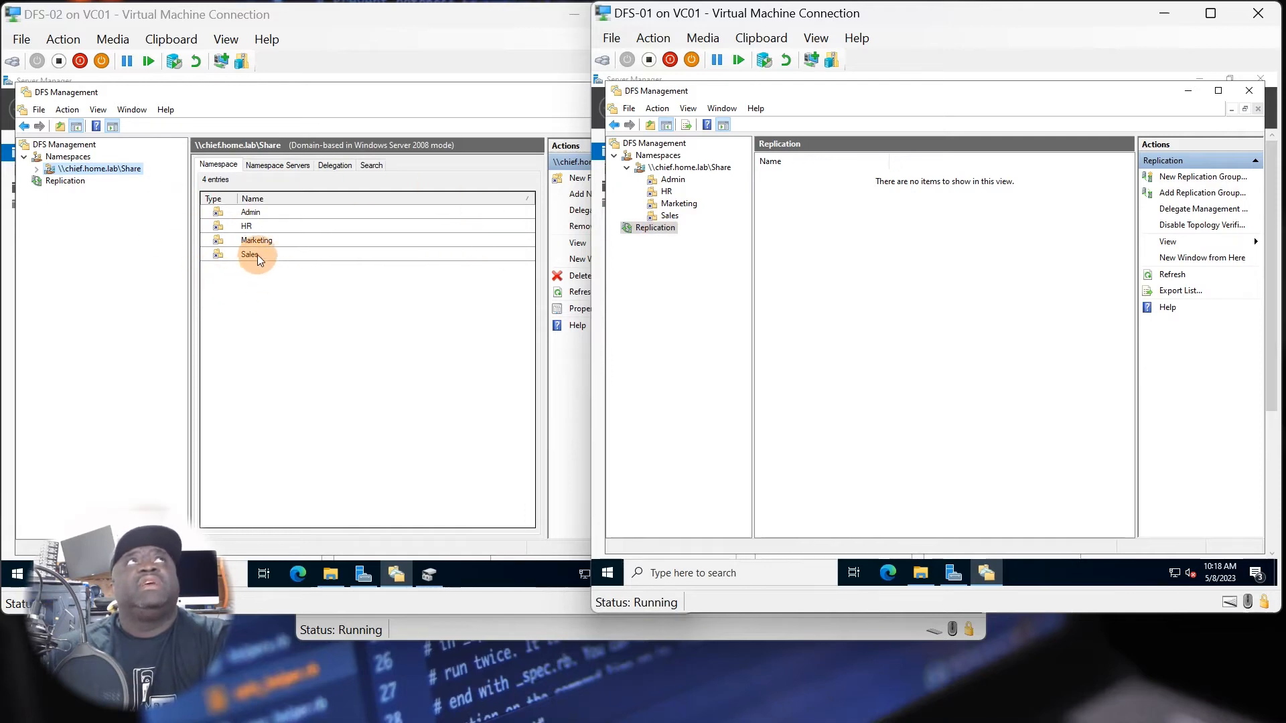
pyautogui.click(258, 165)
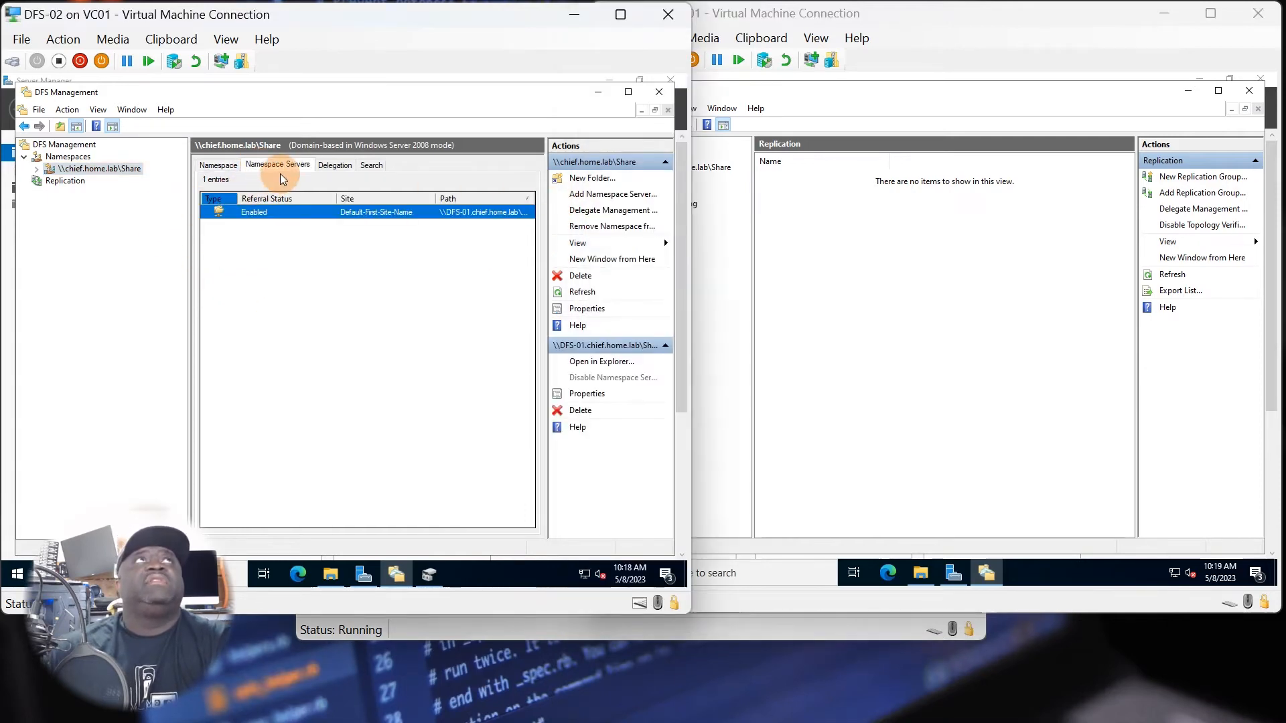
pyautogui.click(218, 165)
pyautogui.click(280, 172)
pyautogui.click(261, 212)
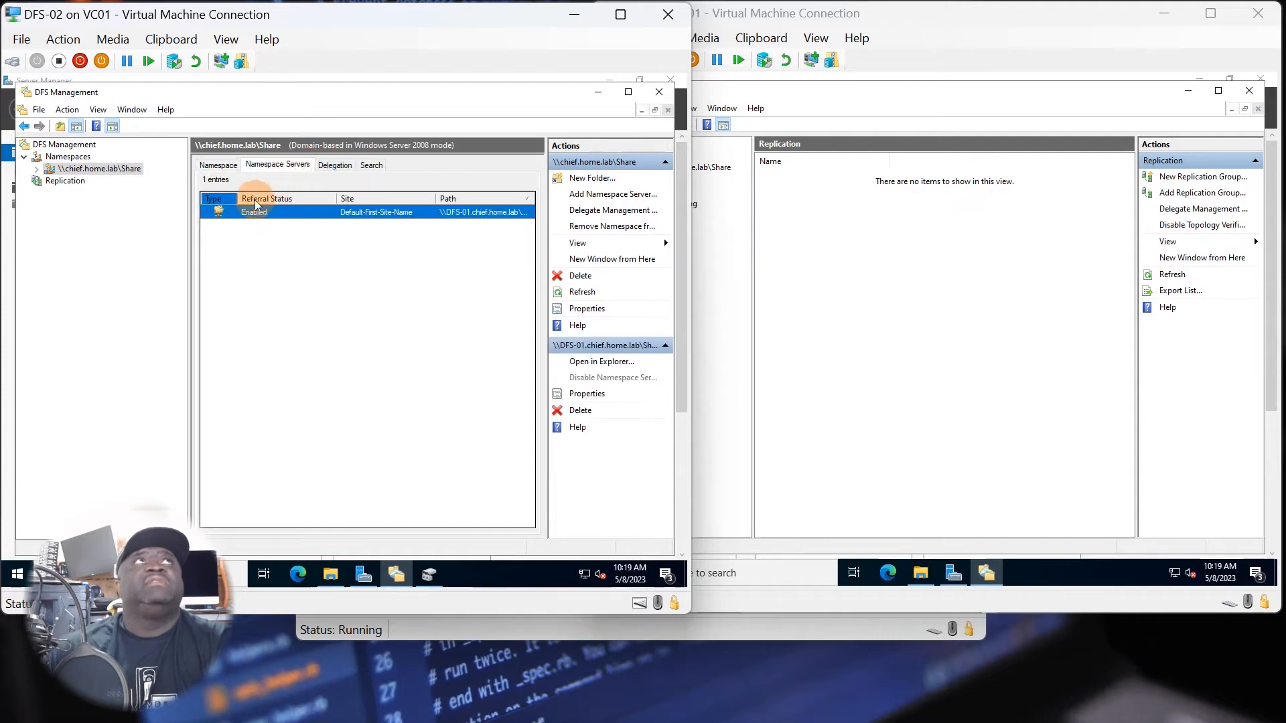
pyautogui.click(337, 165)
pyautogui.click(370, 166)
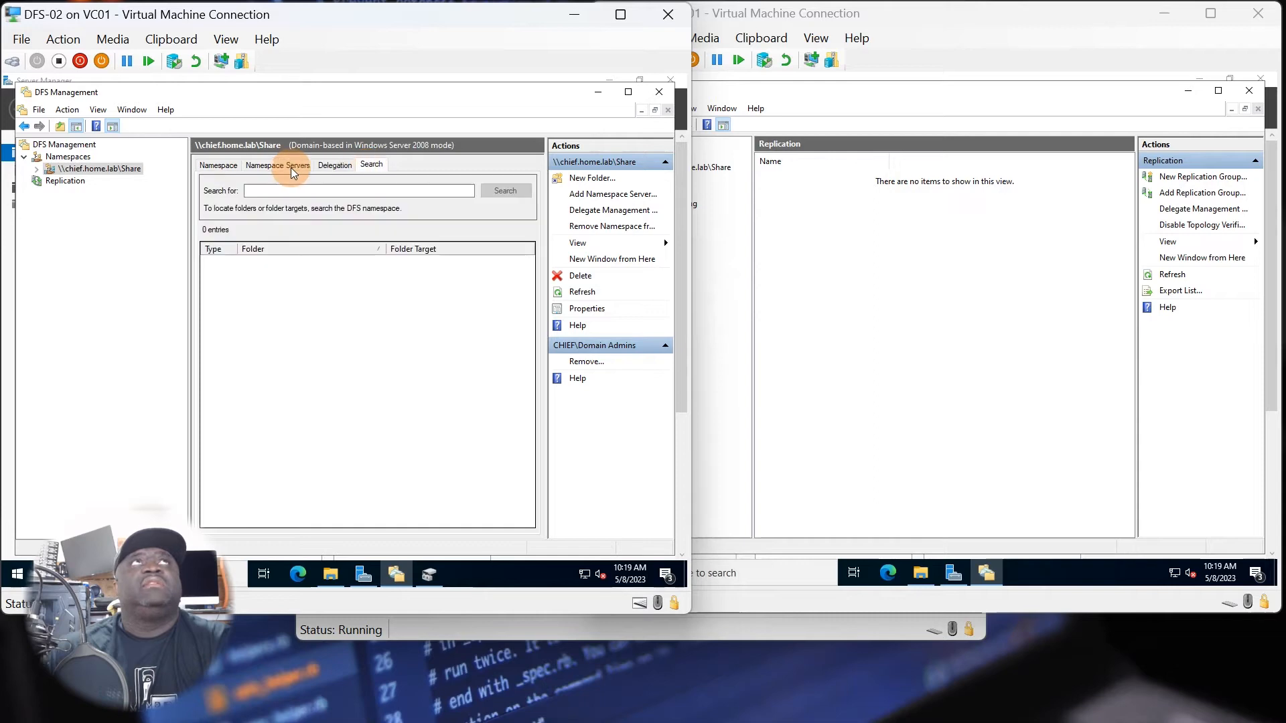
pyautogui.click(218, 165)
# Start a new multipurpose replication group on DFS-01 named ShareGroup in the chief.home.lab domain.
pyautogui.click(773, 254)
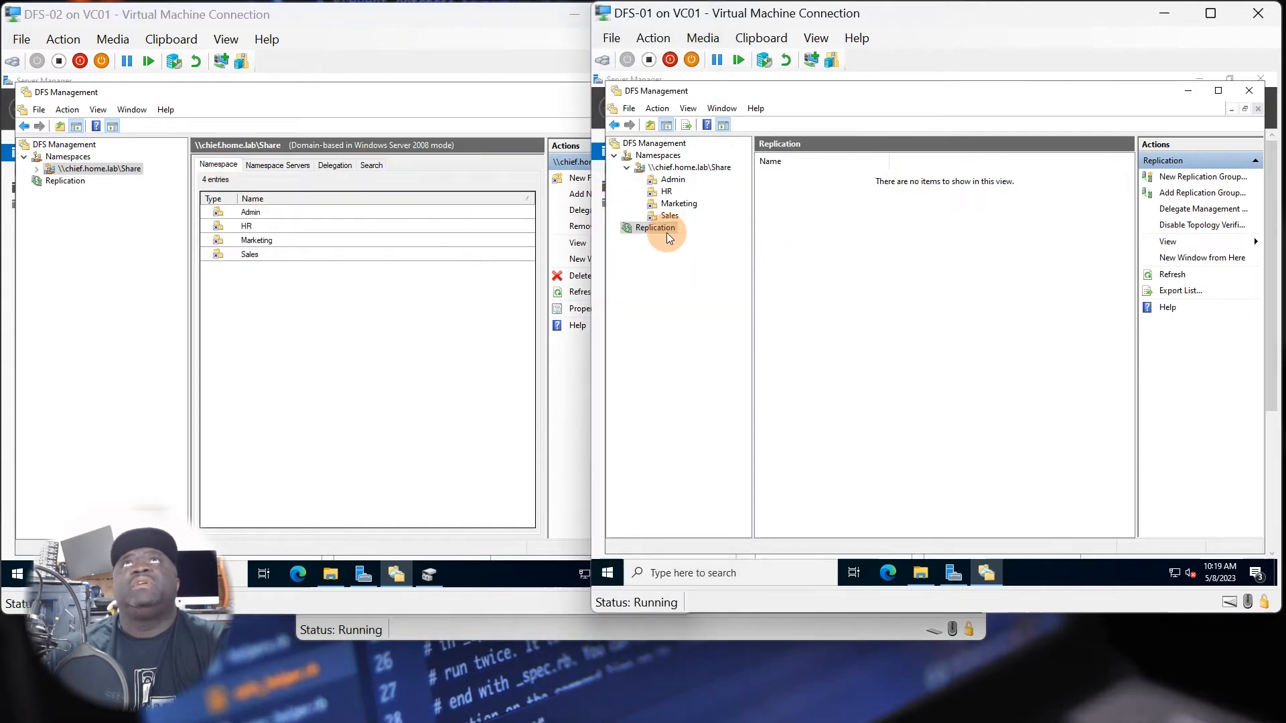
pyautogui.rightClick(655, 227)
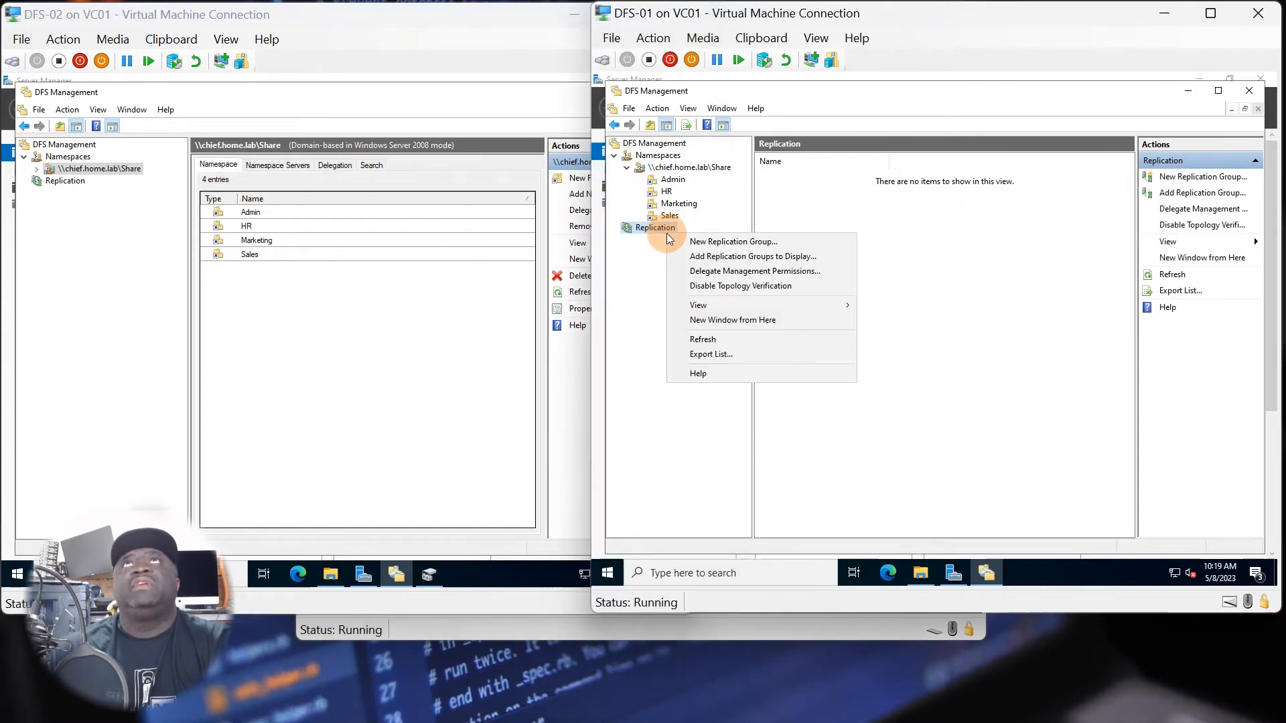
pyautogui.click(718, 244)
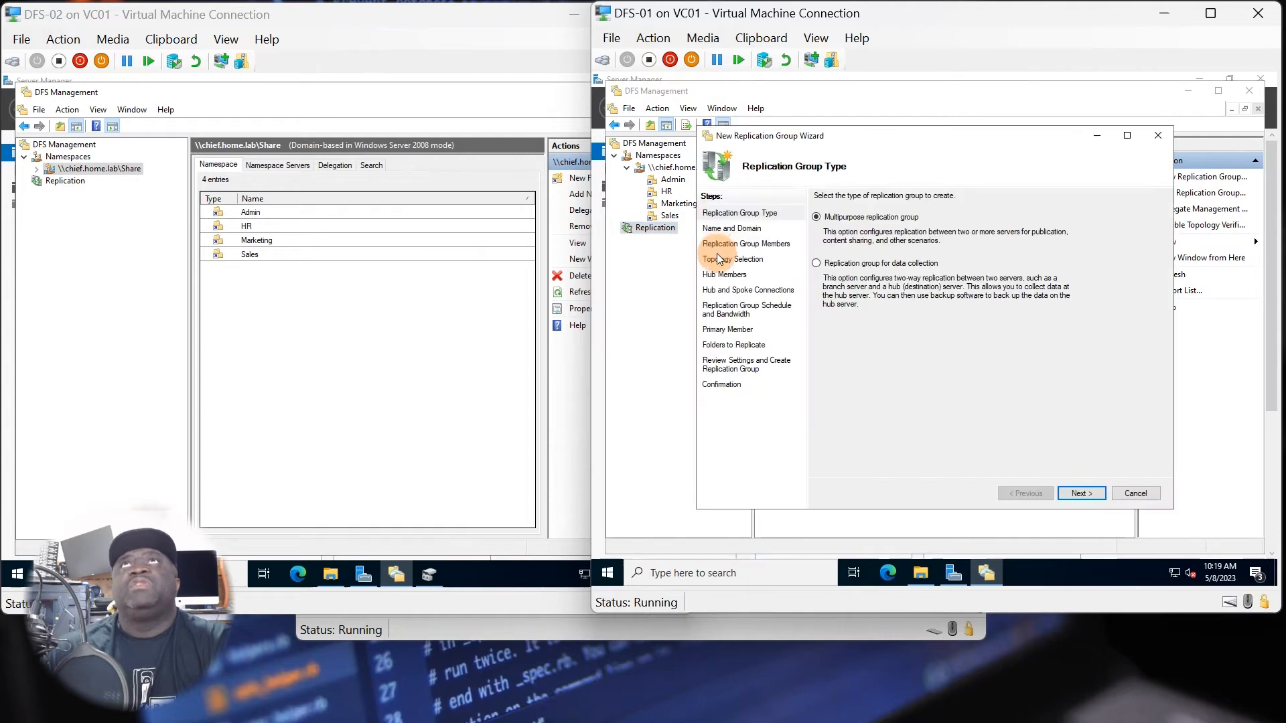
pyautogui.click(1072, 494)
pyautogui.click(827, 247)
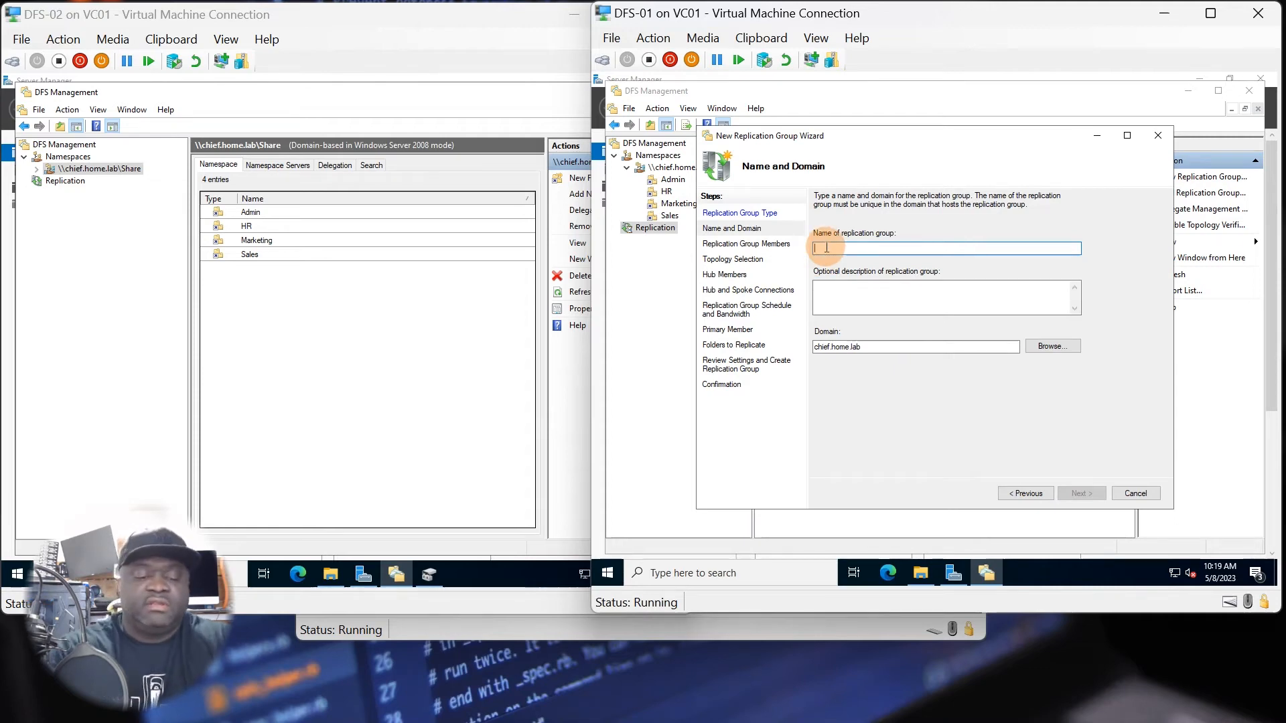
pyautogui.write('Share')
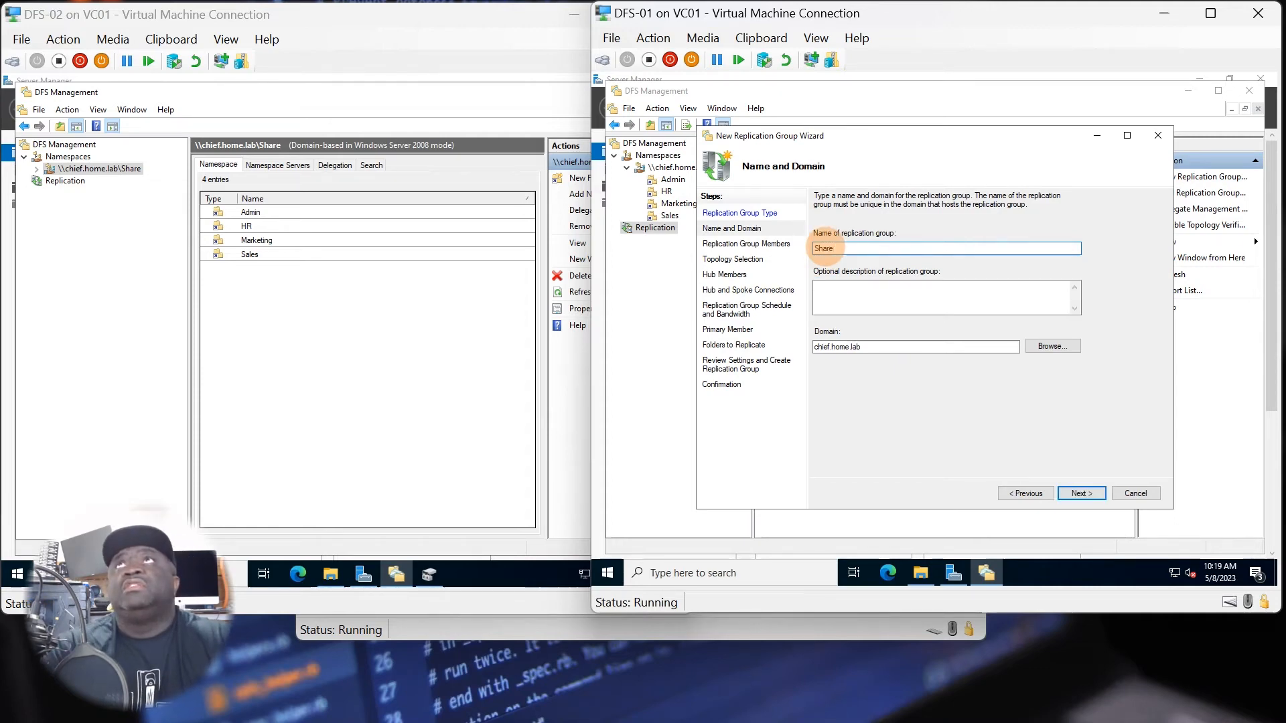
pyautogui.write('G')
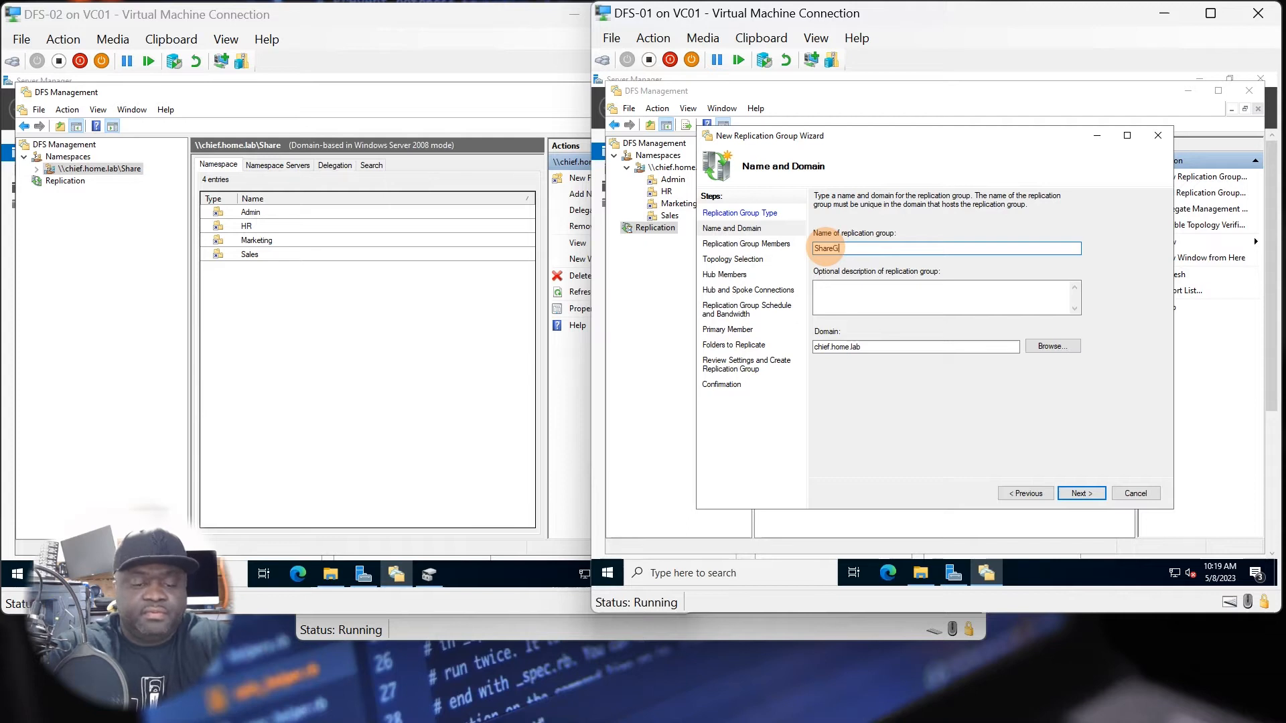
pyautogui.write('roup')
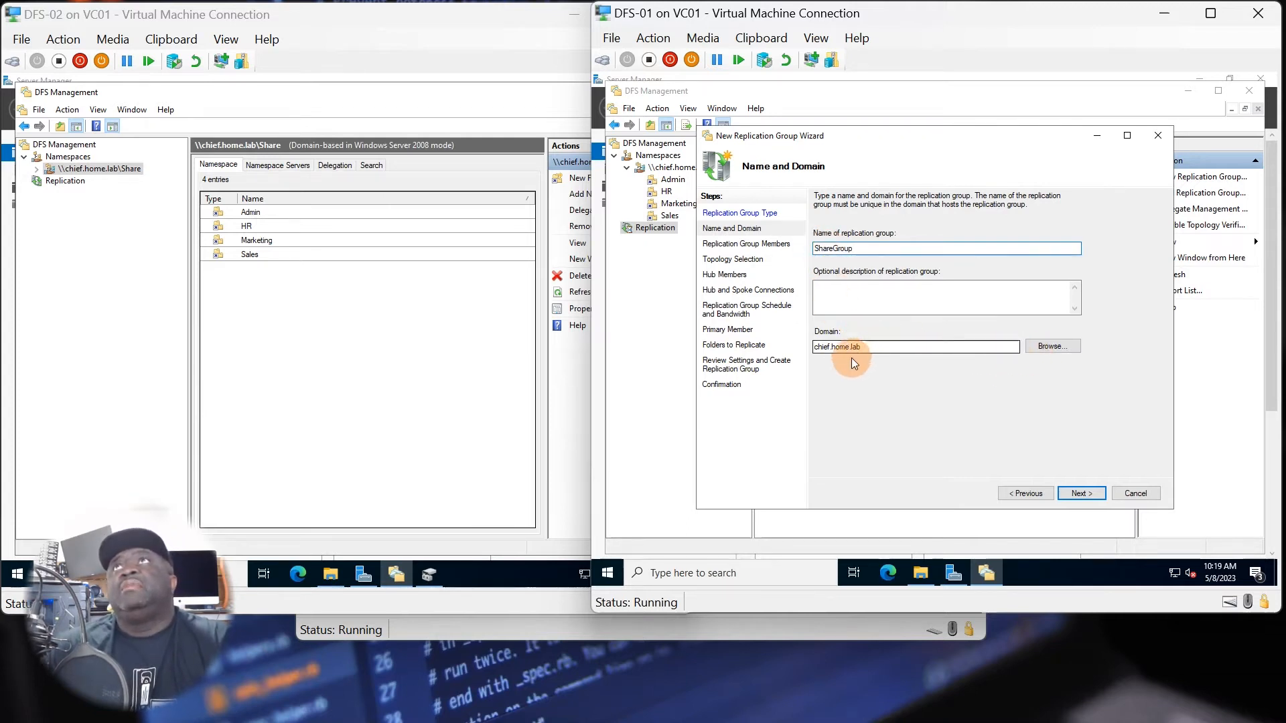
pyautogui.click(1066, 494)
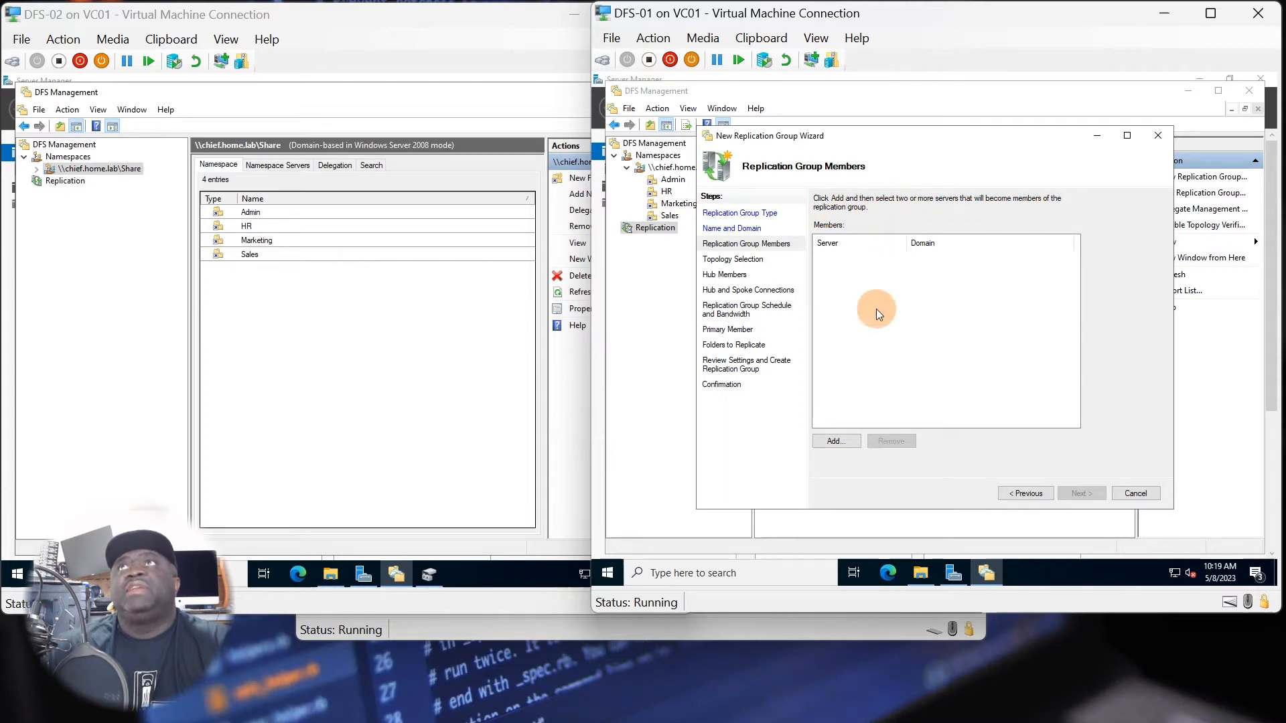
# Find the domain computers DFS-01 and DFS-02 and add both as members of the replication group.
pyautogui.click(843, 438)
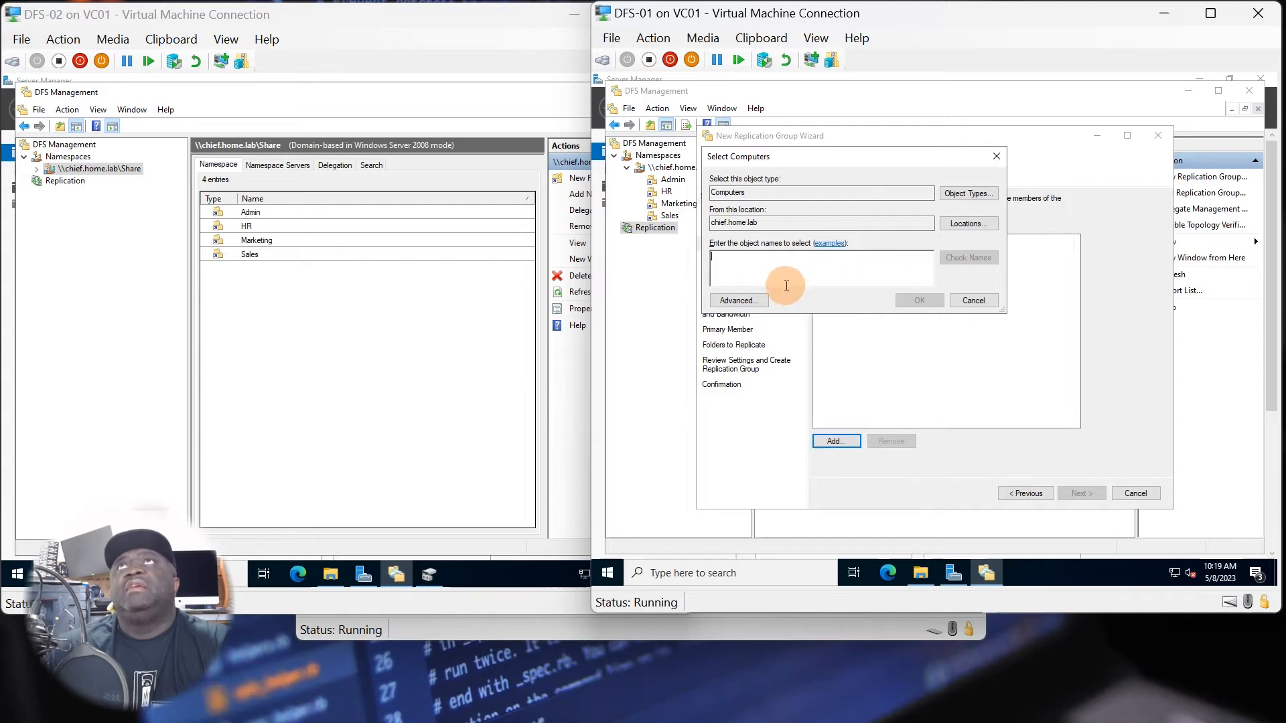
pyautogui.click(765, 302)
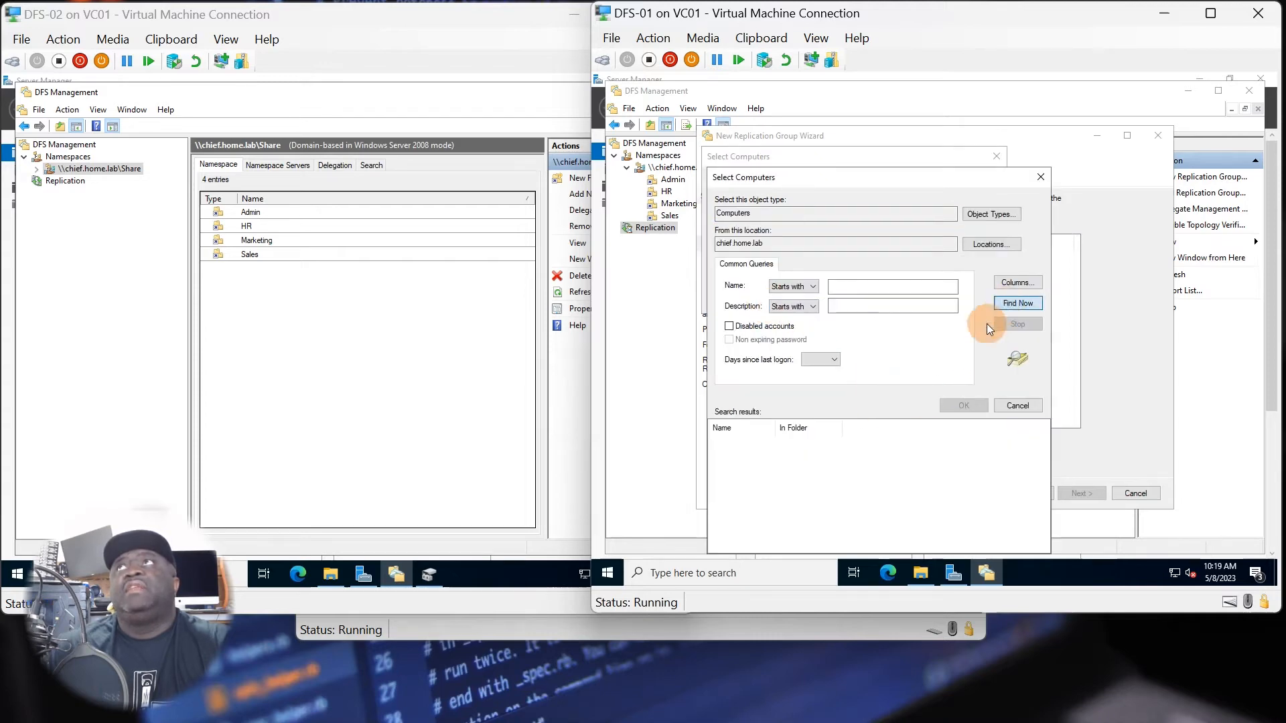
pyautogui.click(1018, 303)
pyautogui.click(737, 455)
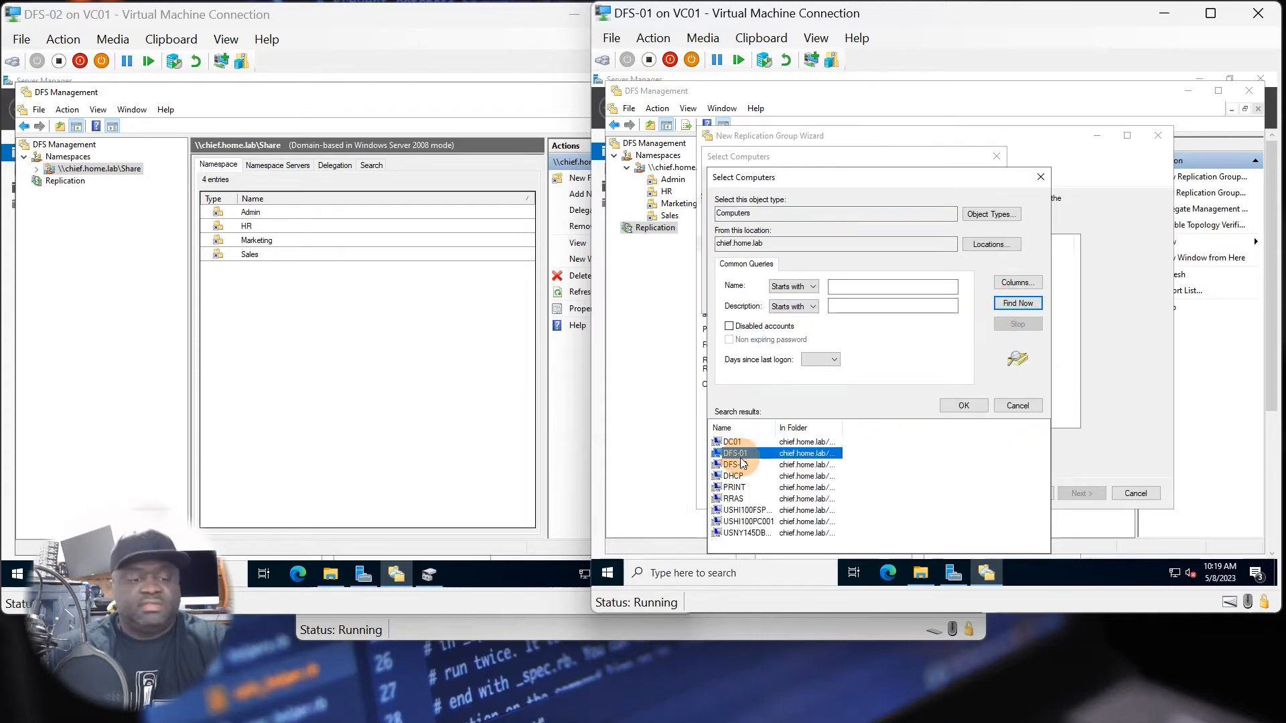
pyautogui.keyDown('ctrl'); pyautogui.click(737, 465); pyautogui.keyUp('ctrl')
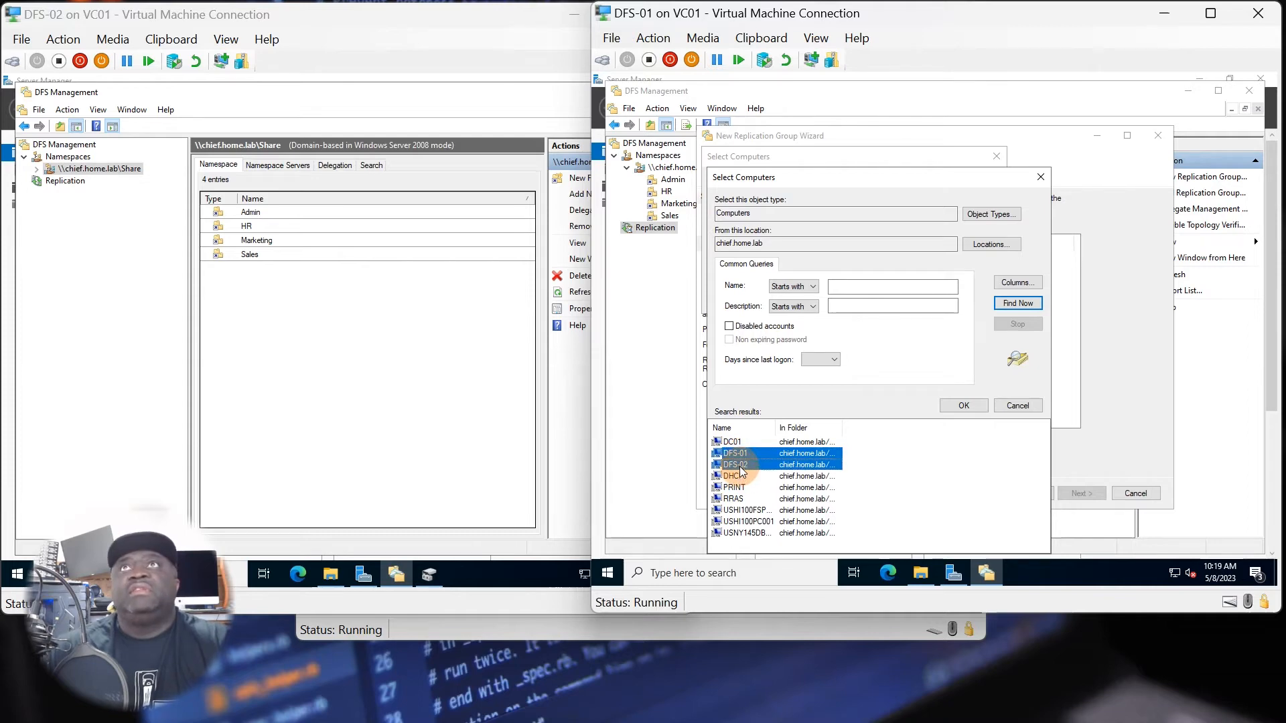
pyautogui.click(964, 405)
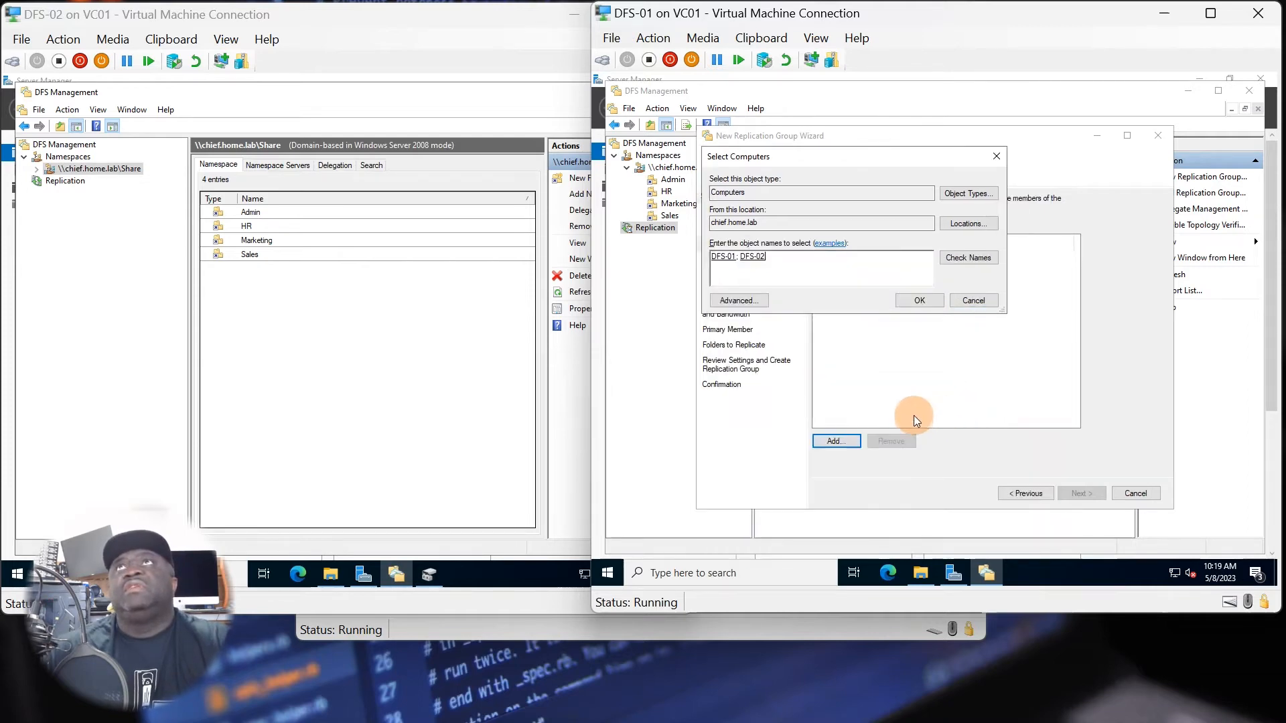
pyautogui.click(922, 300)
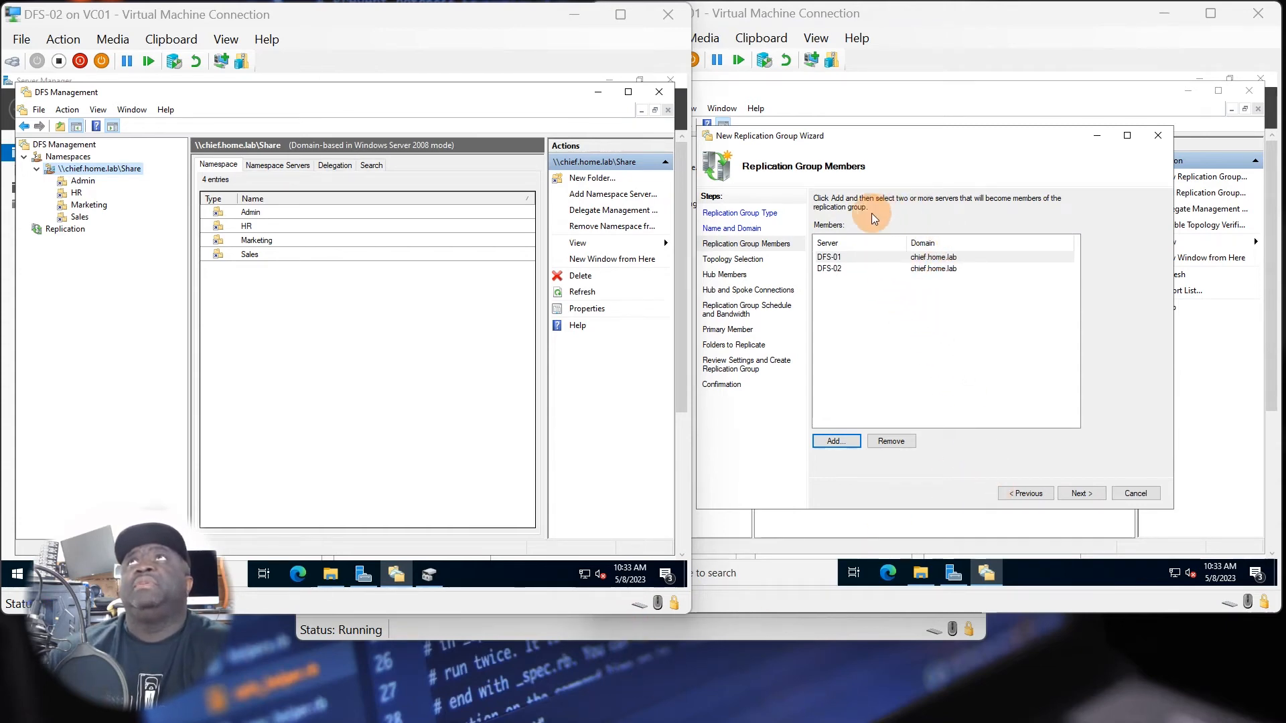
pyautogui.click(852, 312)
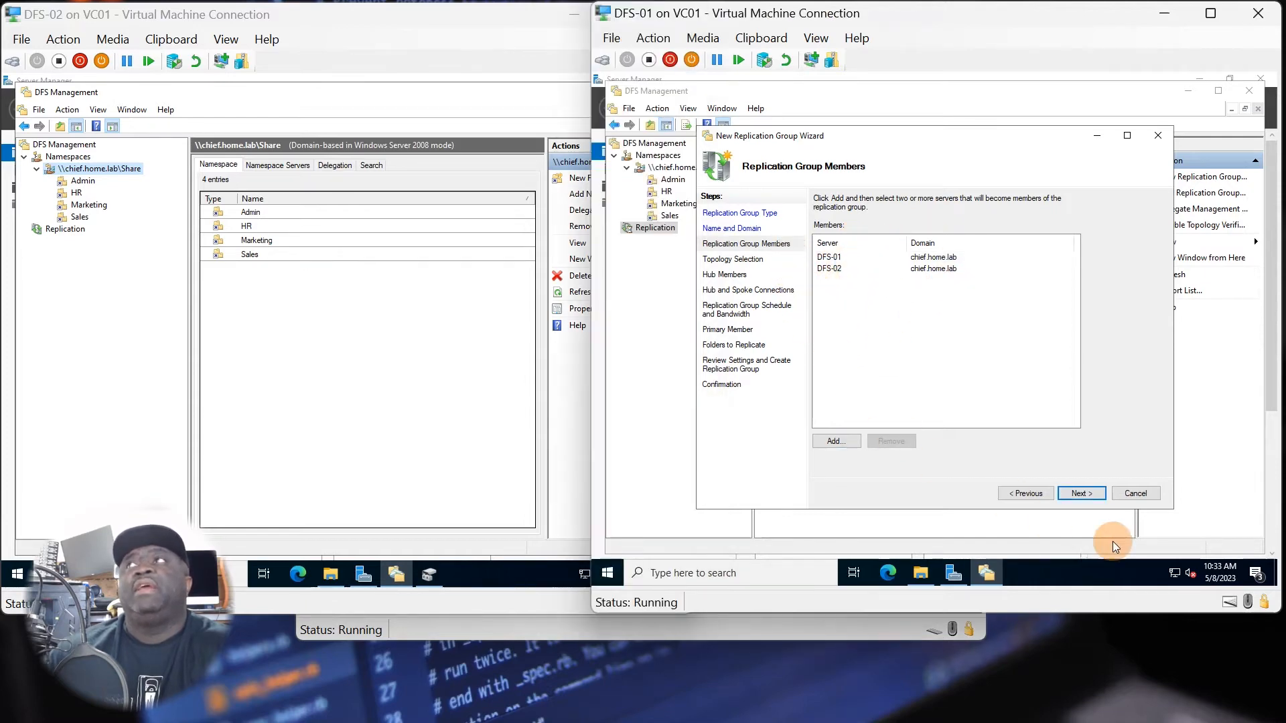
pyautogui.click(1079, 495)
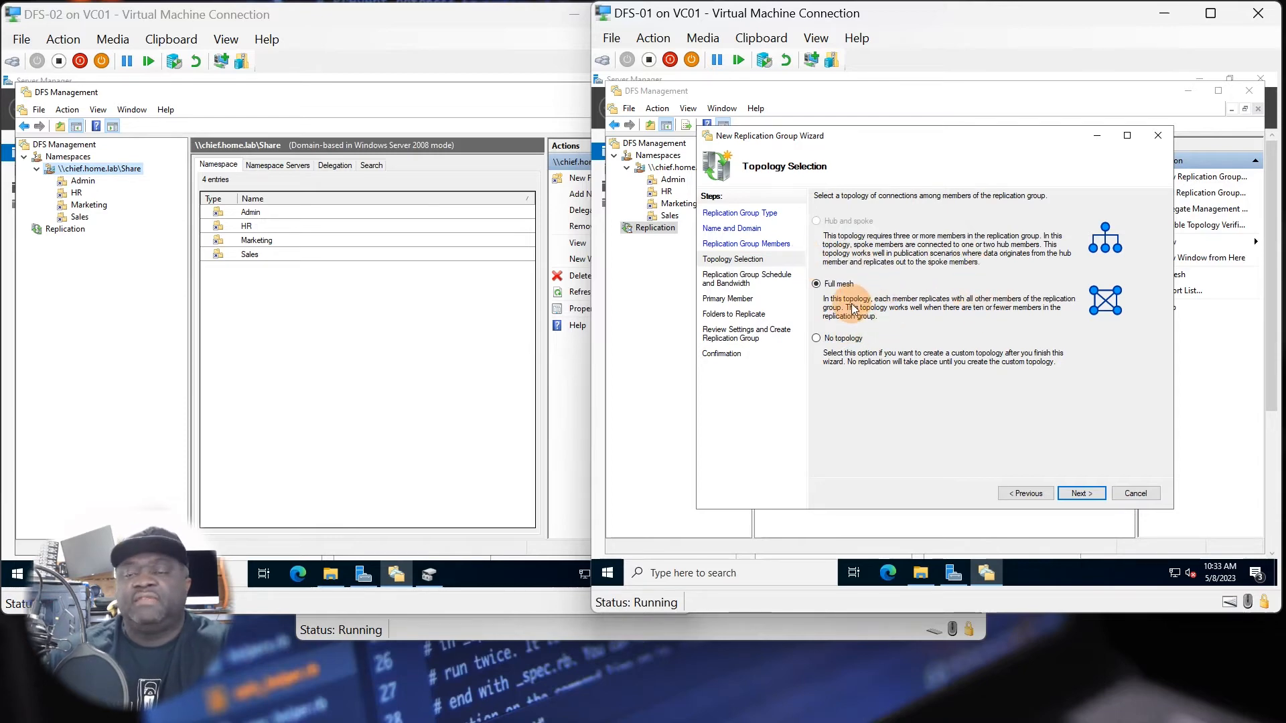
# Accept the Full mesh topology and set the group to replicate continuously using Full bandwidth.
pyautogui.click(1080, 493)
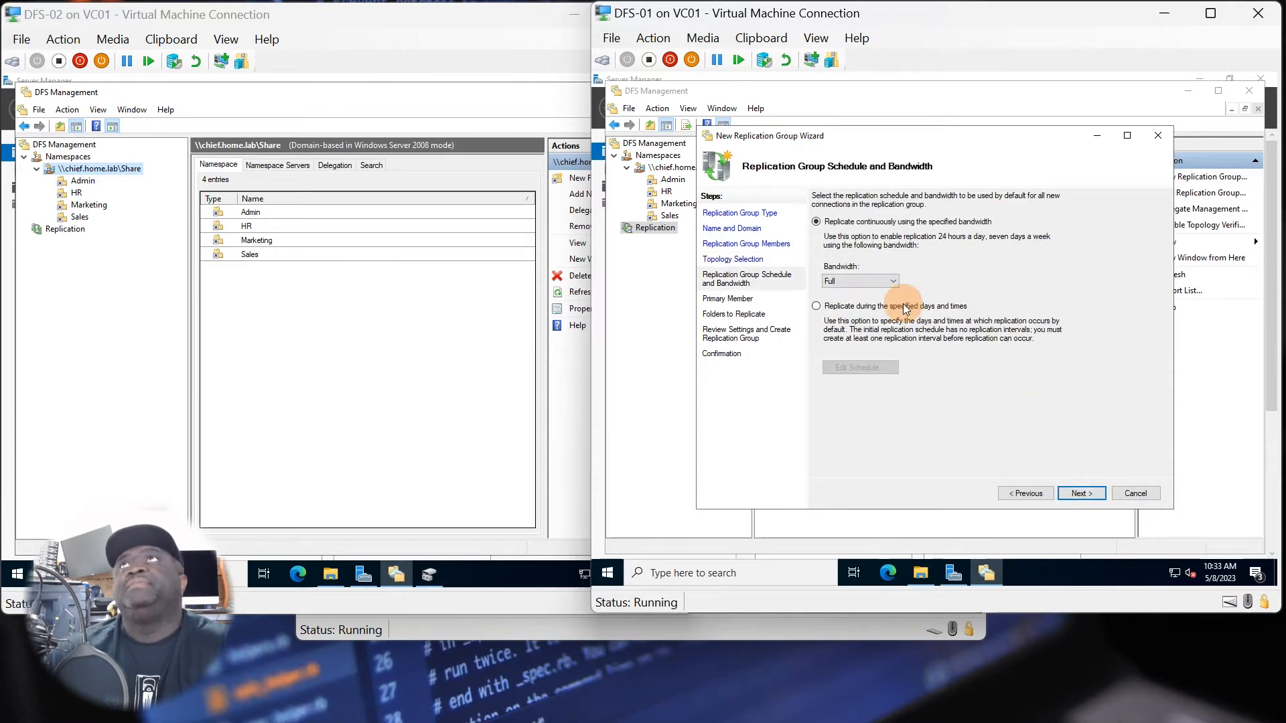
pyautogui.click(815, 224)
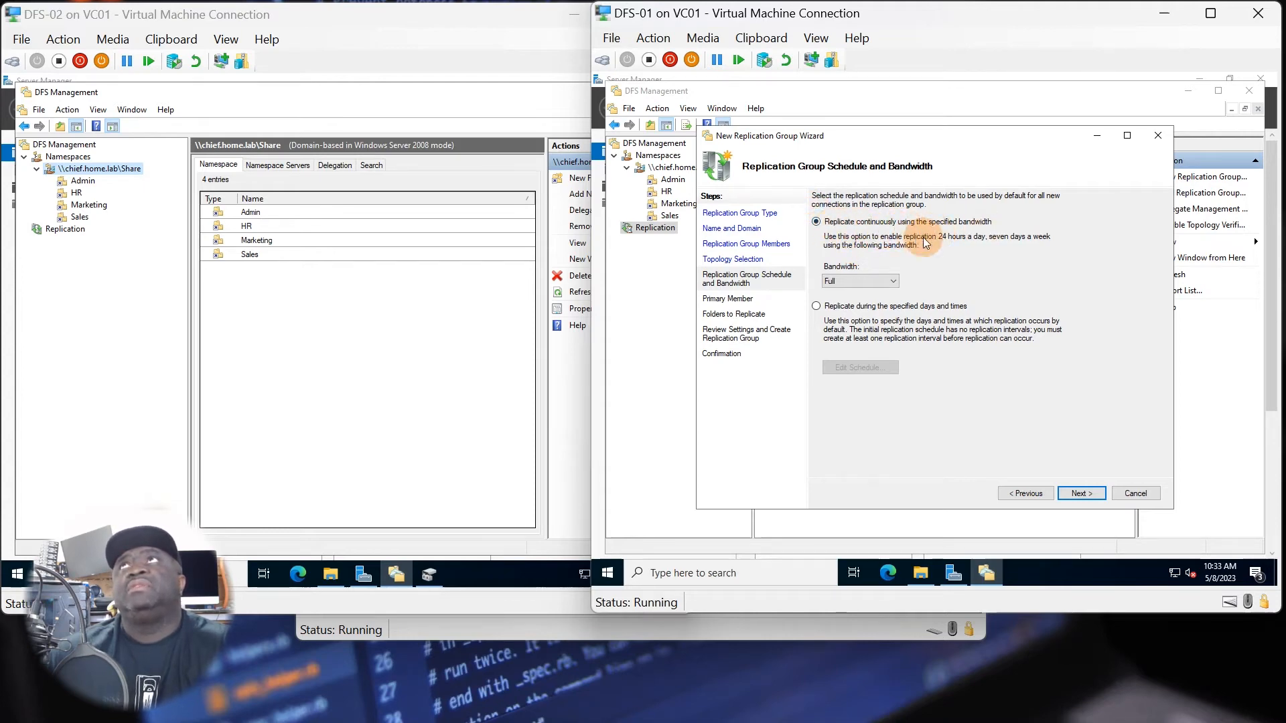
pyautogui.click(1071, 494)
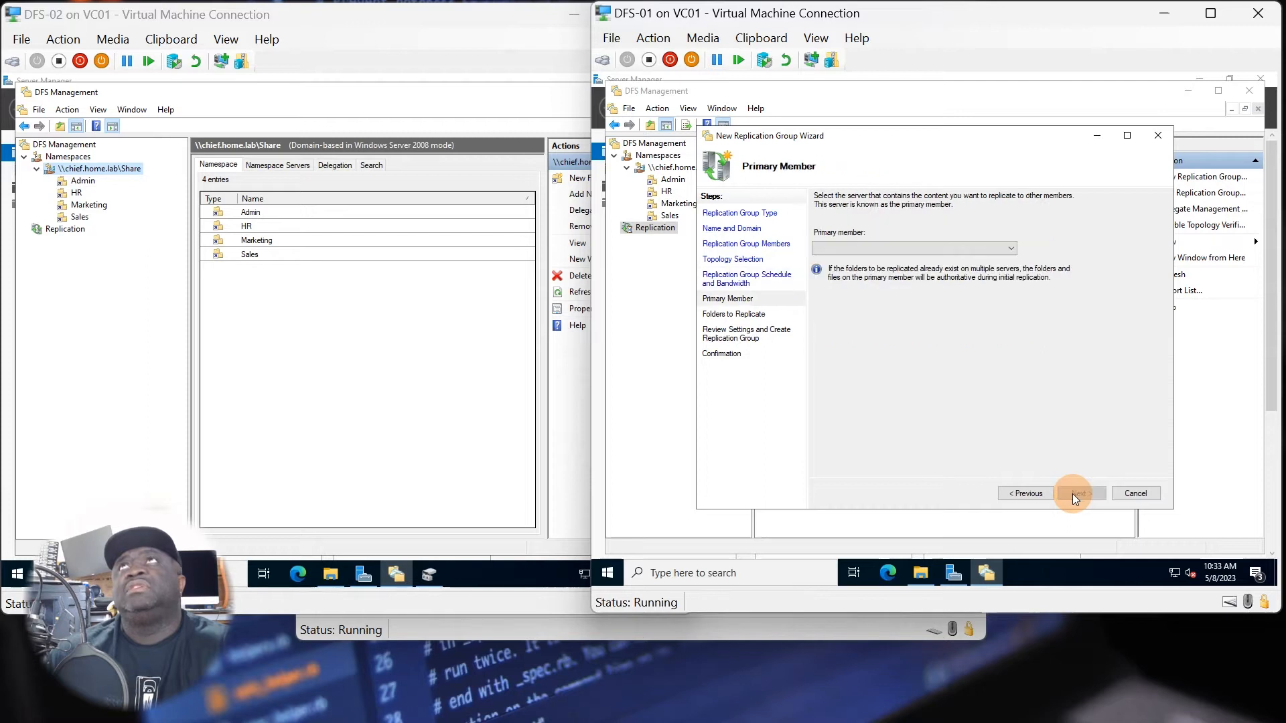
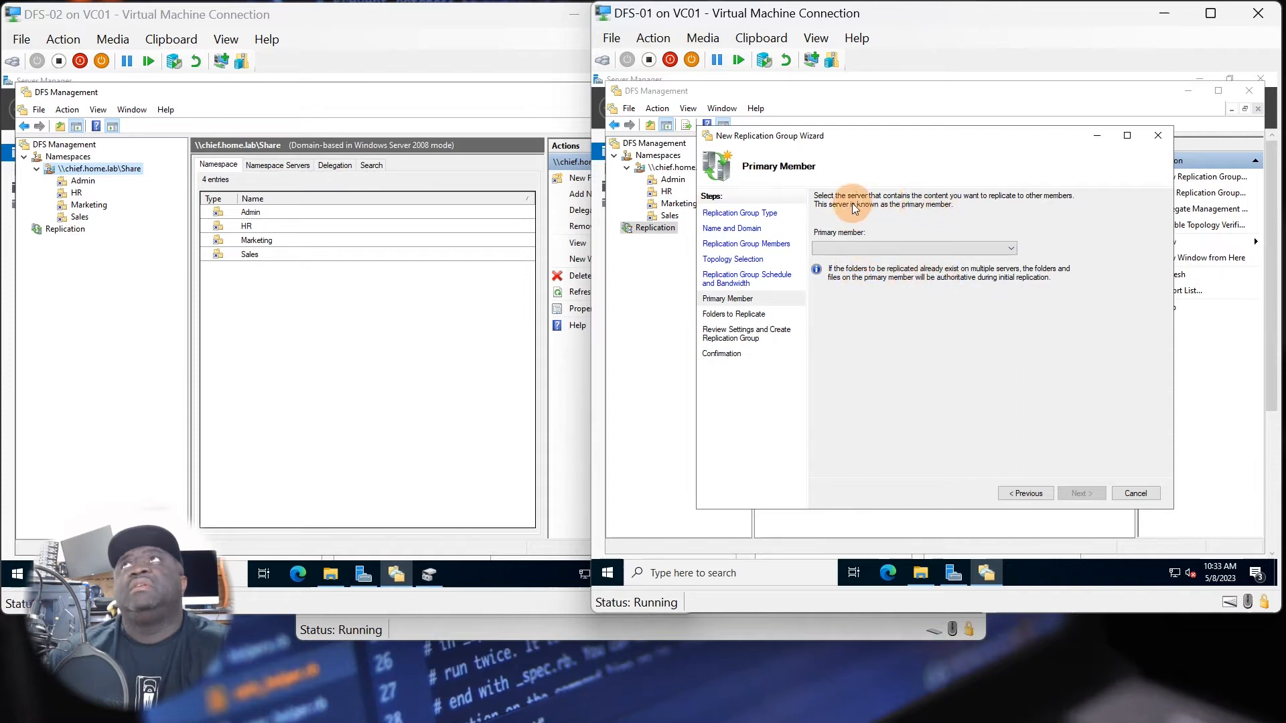
# Set DFS-01 as the primary member of the replication group.
pyautogui.click(861, 244)
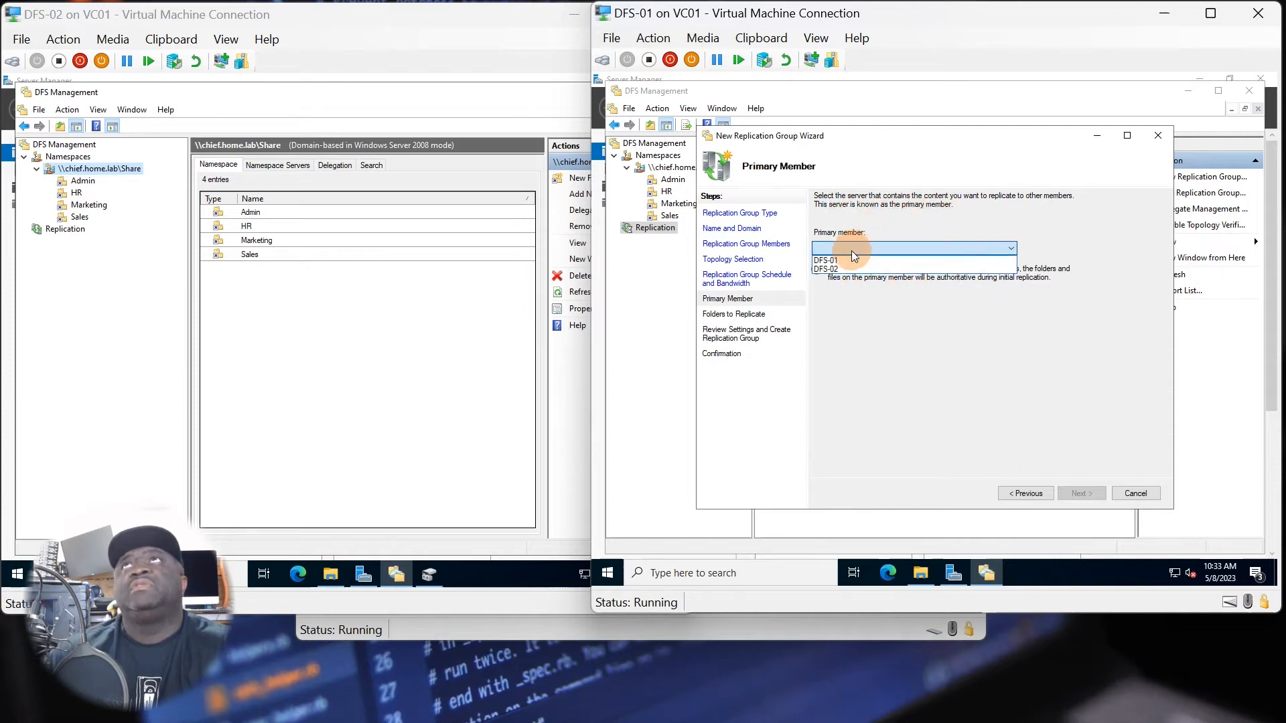
pyautogui.click(852, 262)
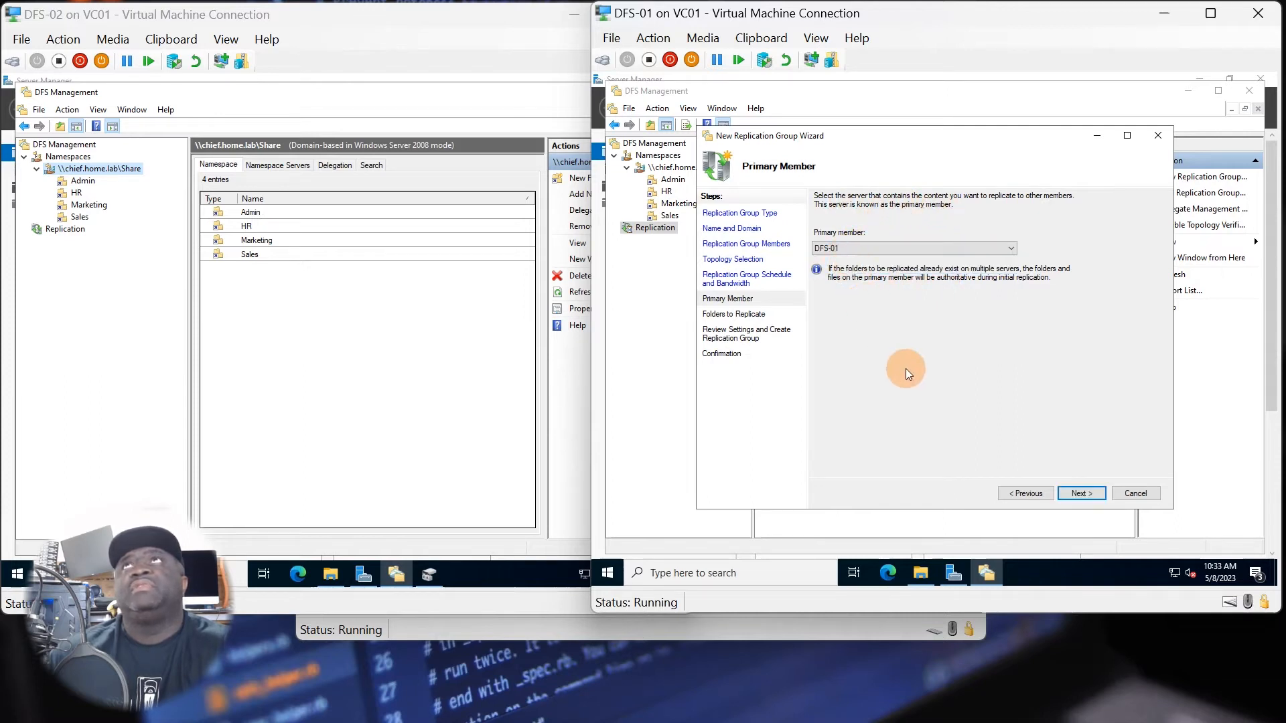
pyautogui.click(1076, 493)
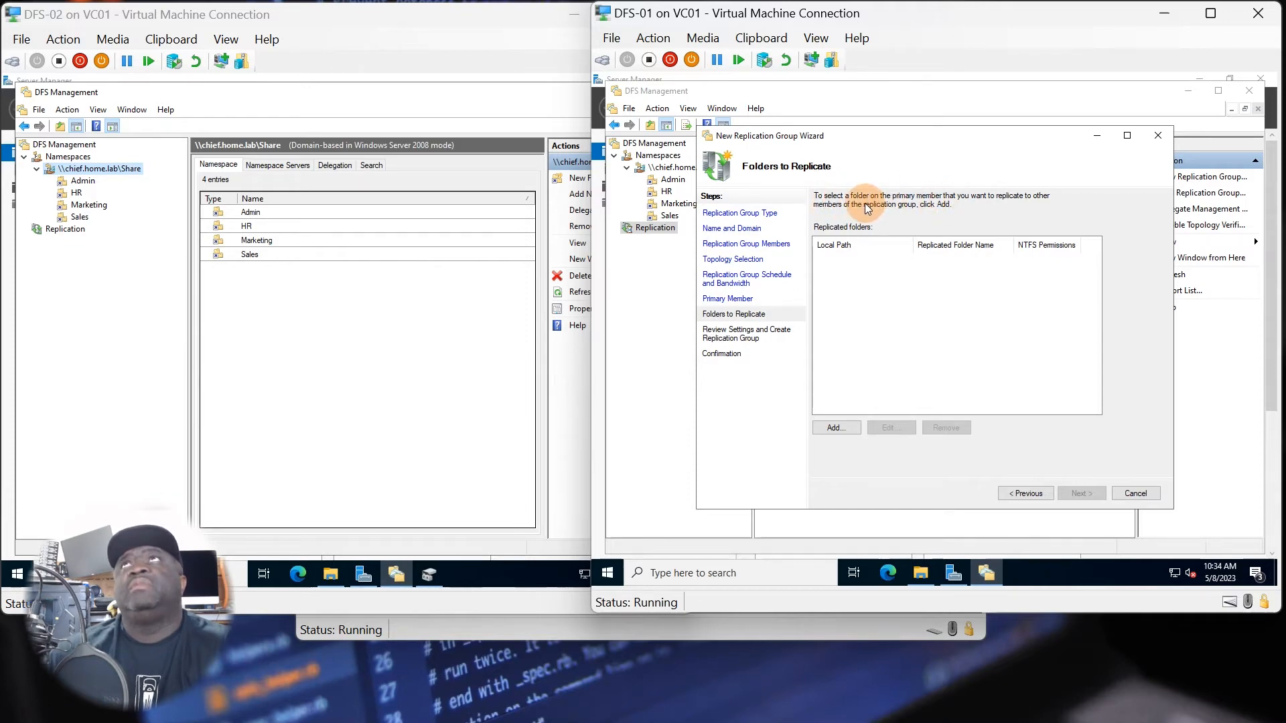
# Add the Admin folder at P:\NetShare\Admin on DFS-01 to the folders to replicate, using the name based on its path.
pyautogui.click(836, 429)
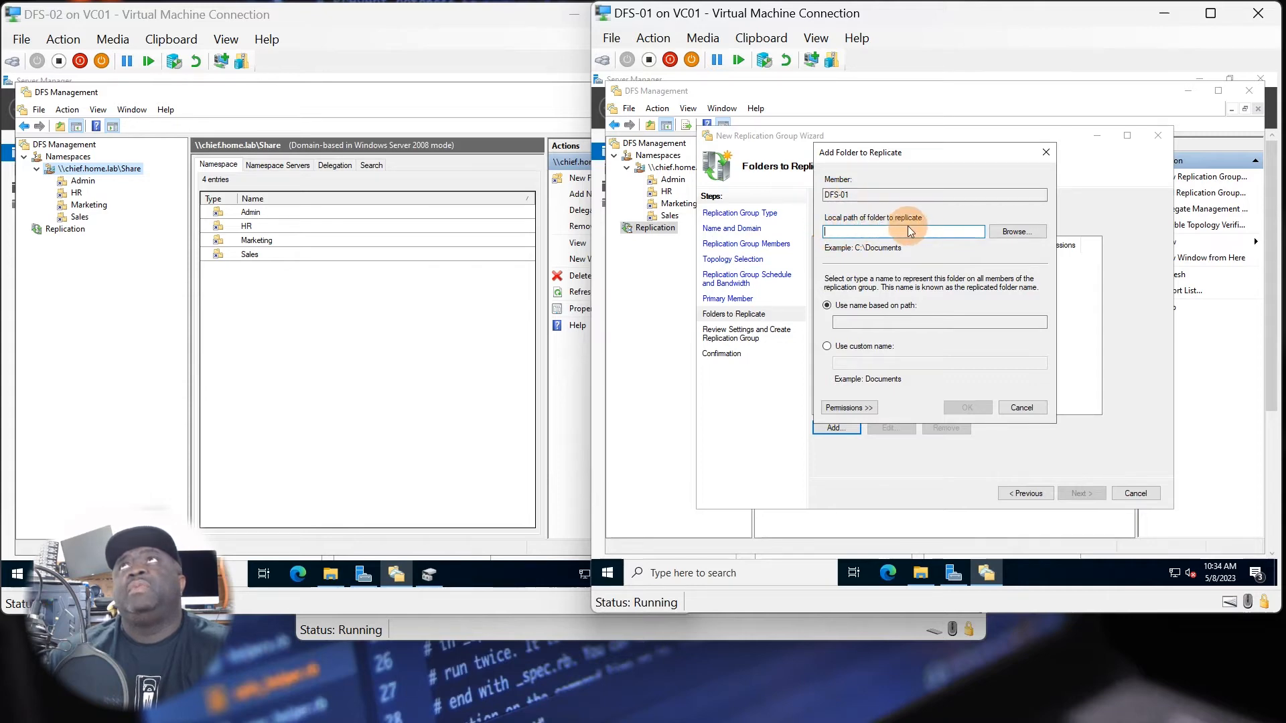
pyautogui.click(998, 231)
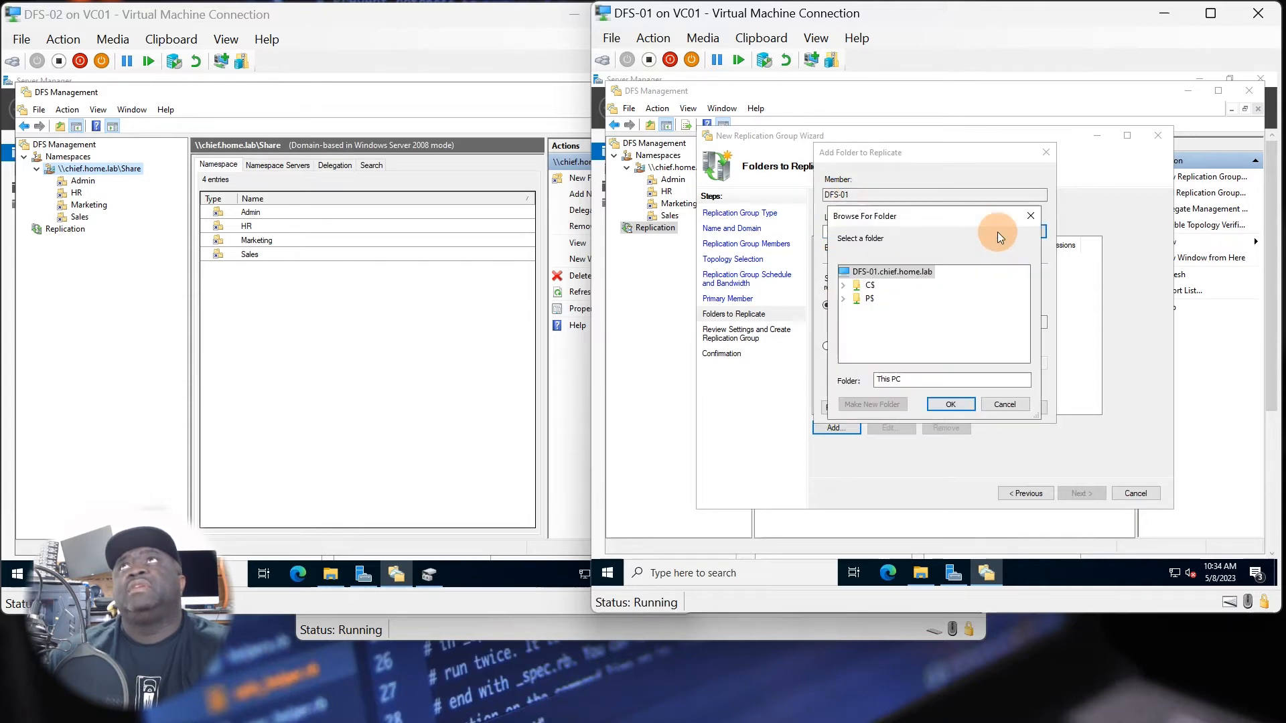
pyautogui.click(844, 299)
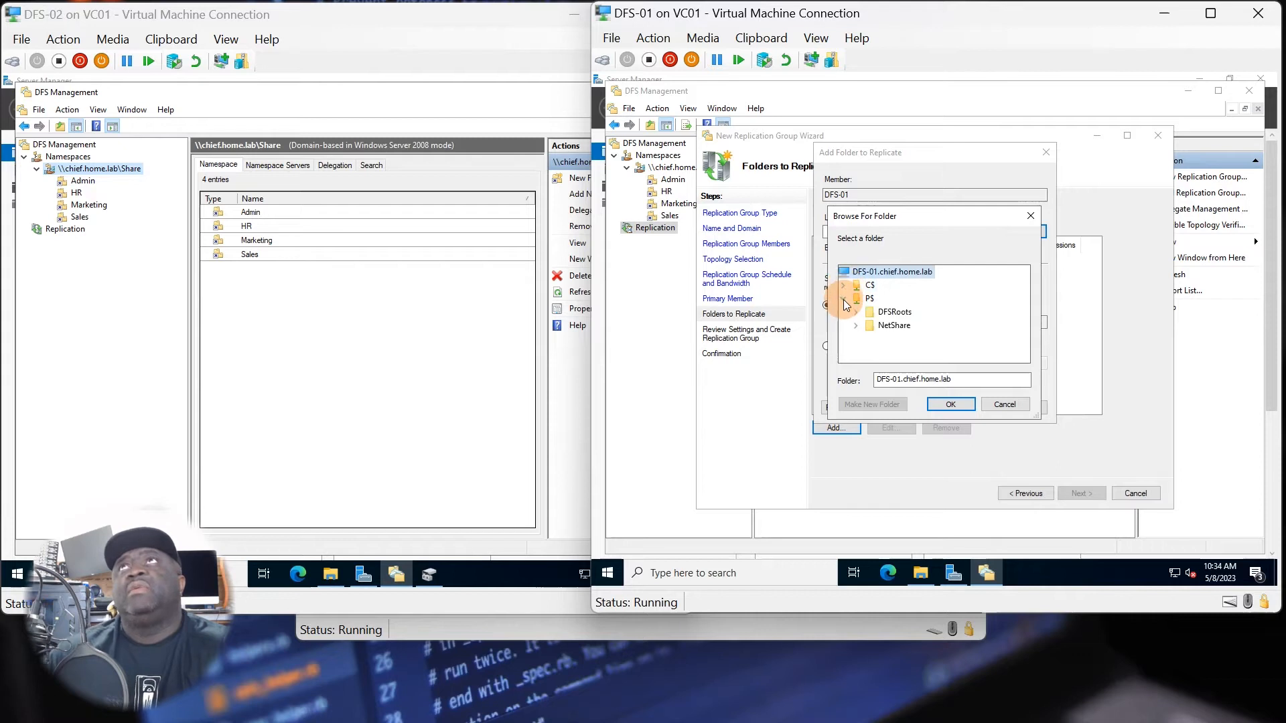
pyautogui.click(857, 326)
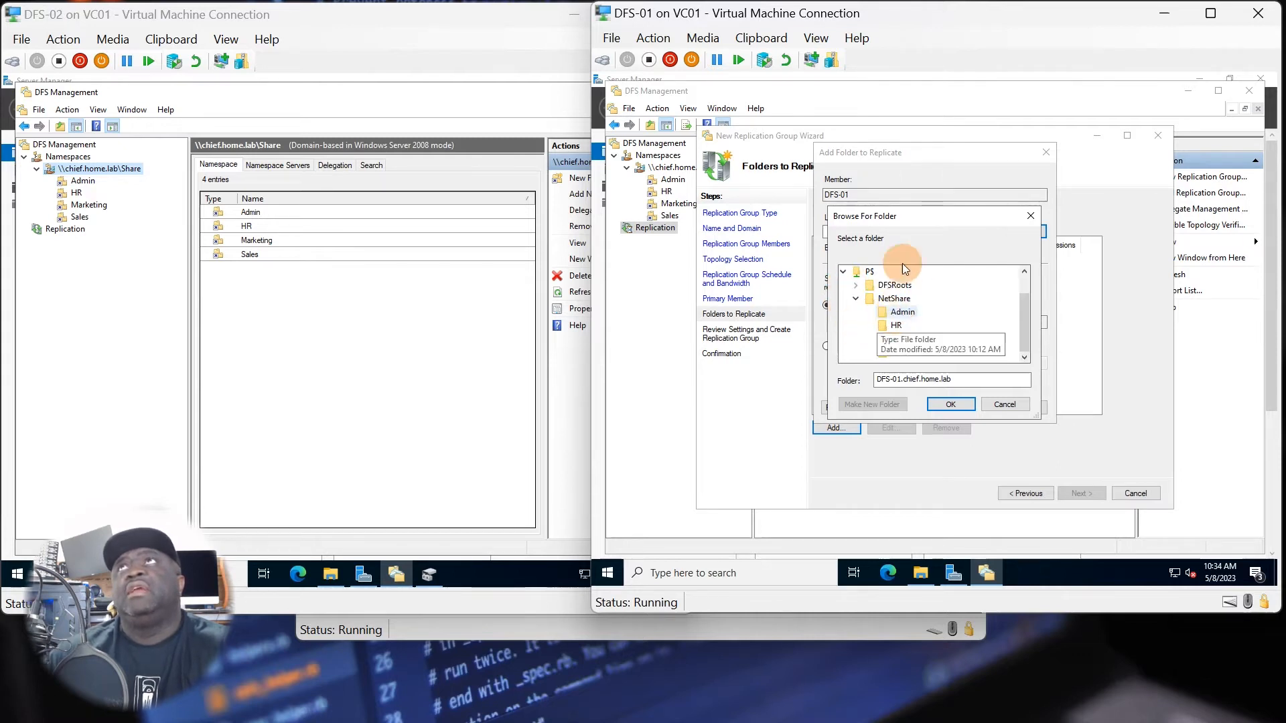
pyautogui.moveTo(895, 219); pyautogui.dragTo(721, 319)
pyautogui.click(663, 391)
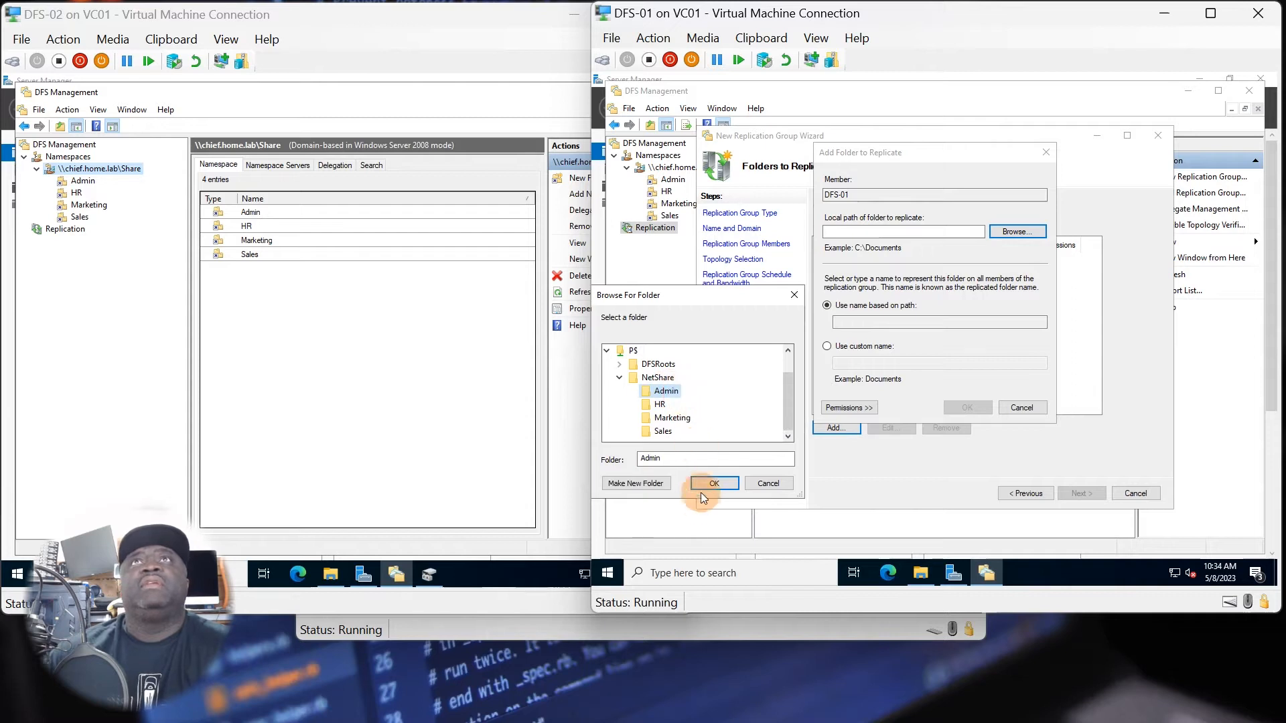
pyautogui.click(709, 483)
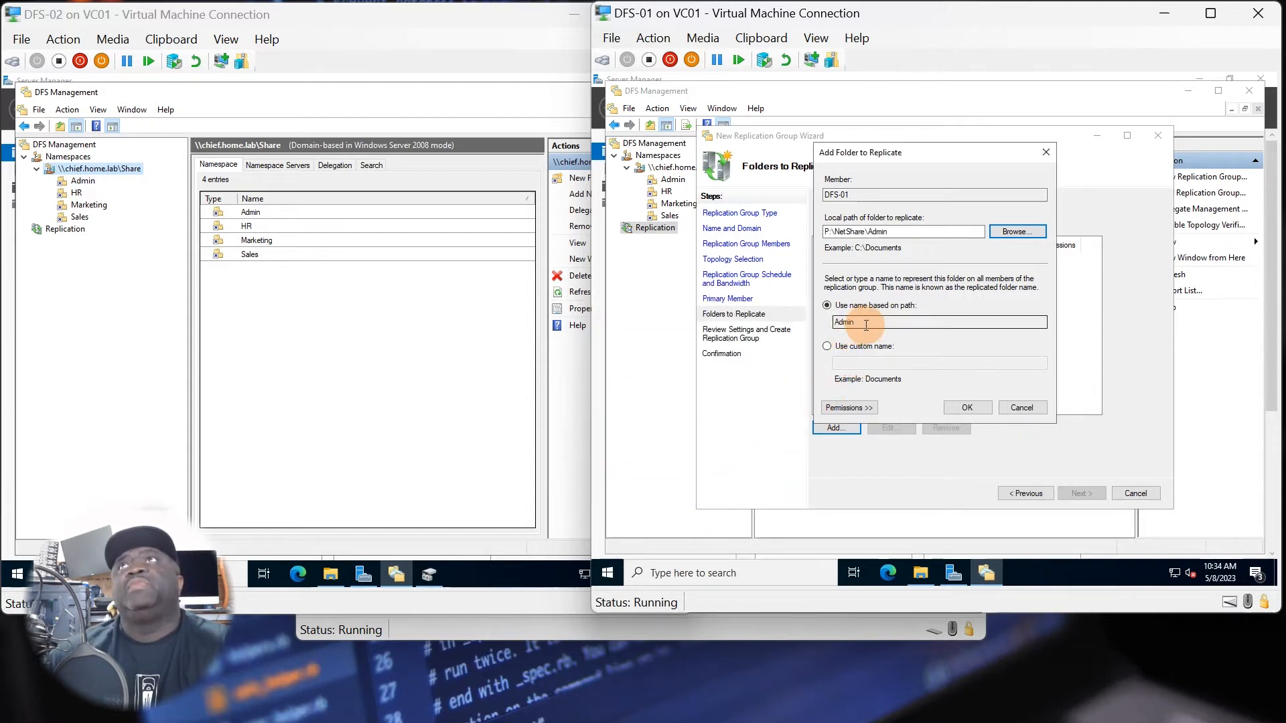
pyautogui.click(950, 407)
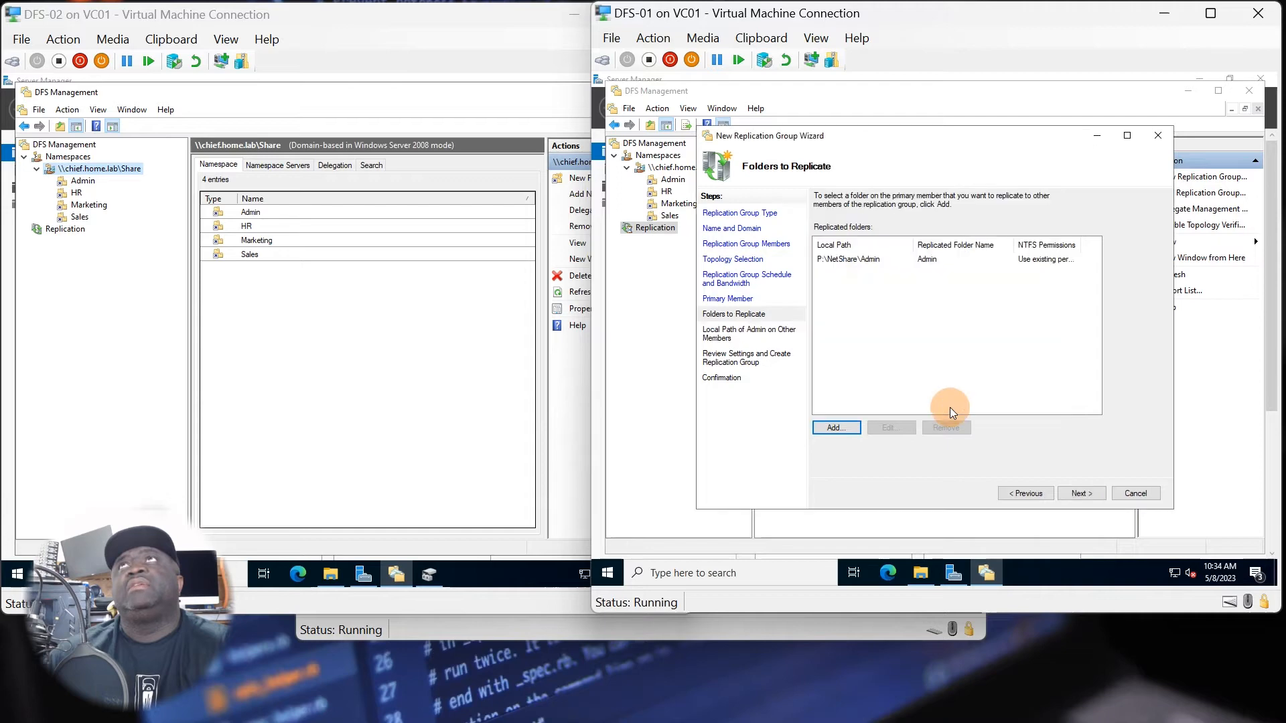
pyautogui.click(840, 426)
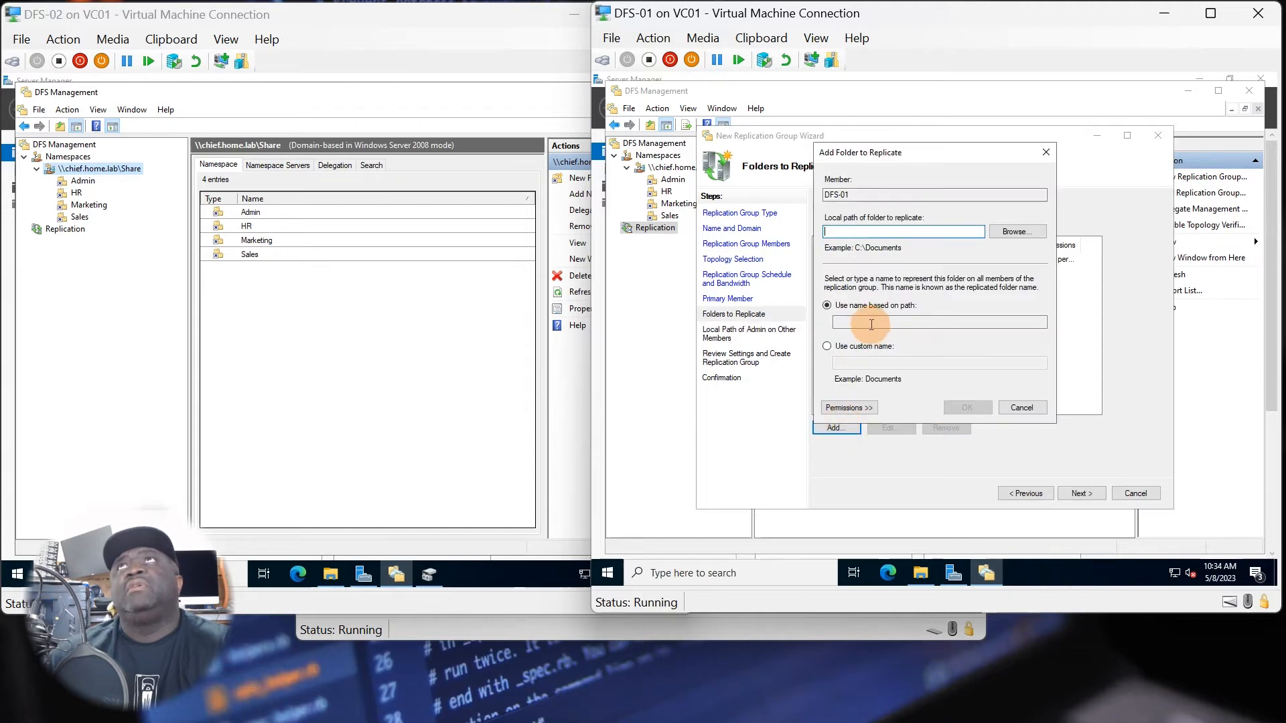
pyautogui.click(1009, 233)
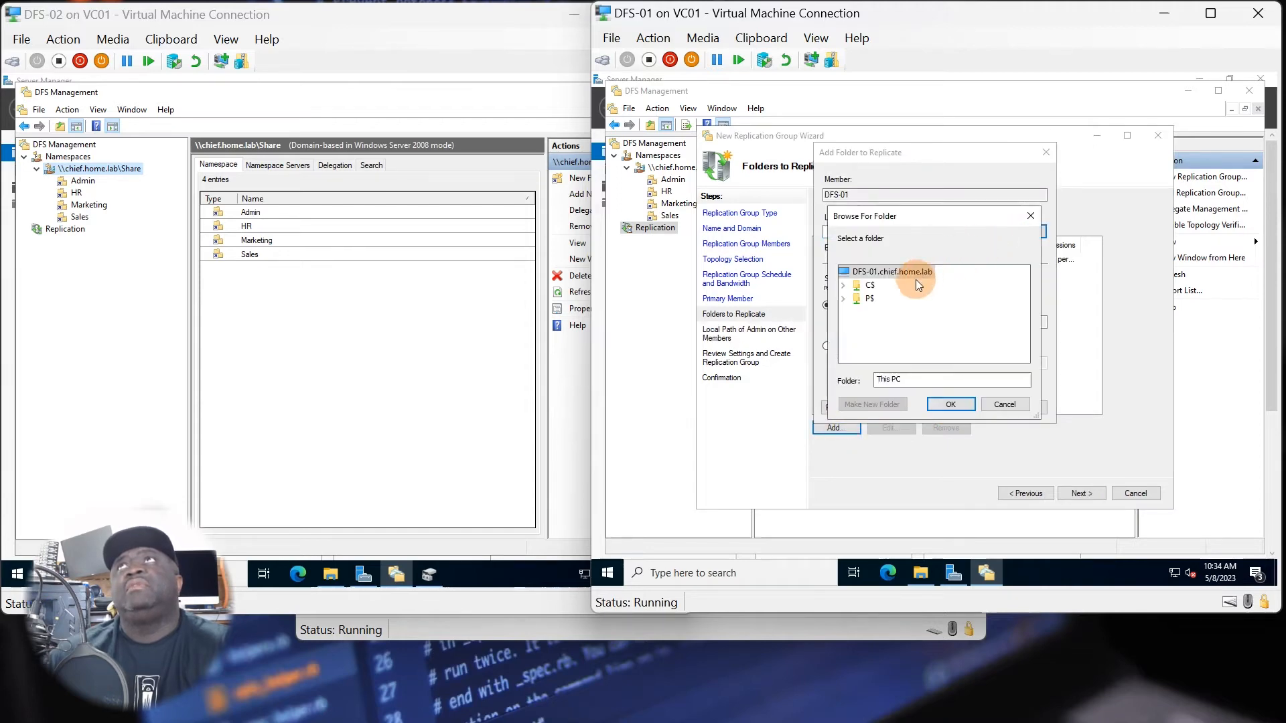
pyautogui.click(844, 299)
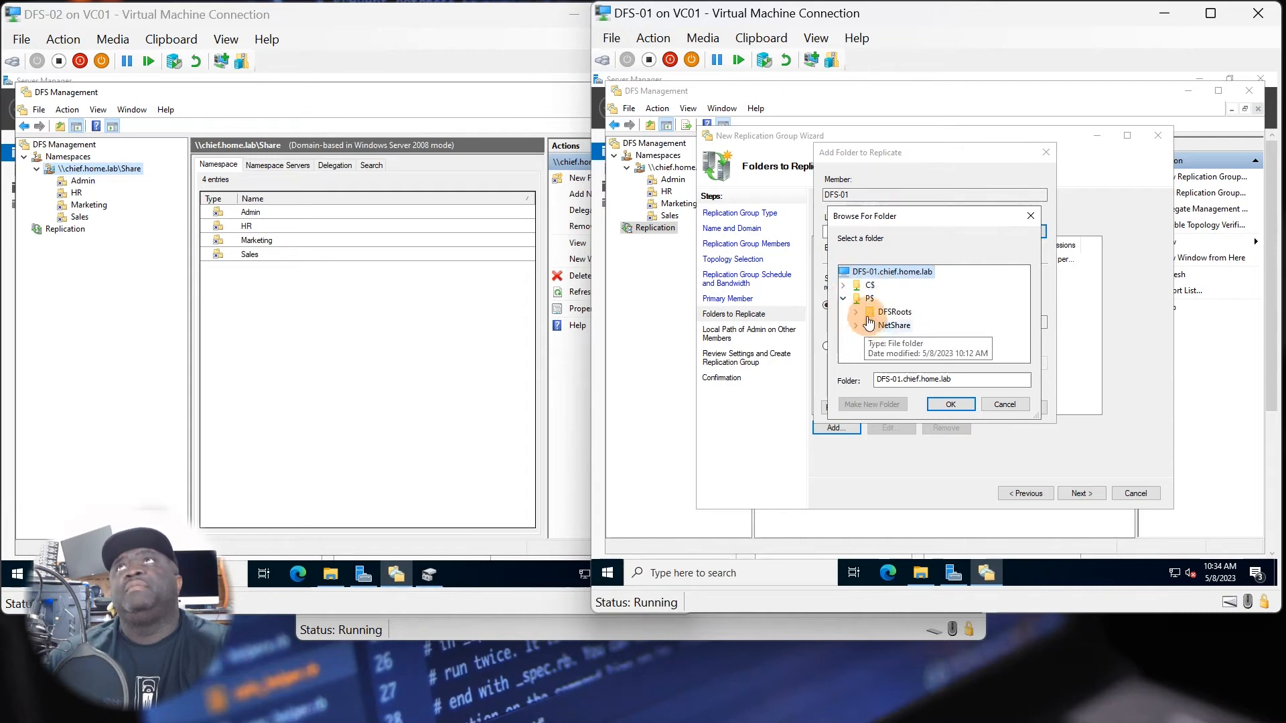
pyautogui.click(857, 327)
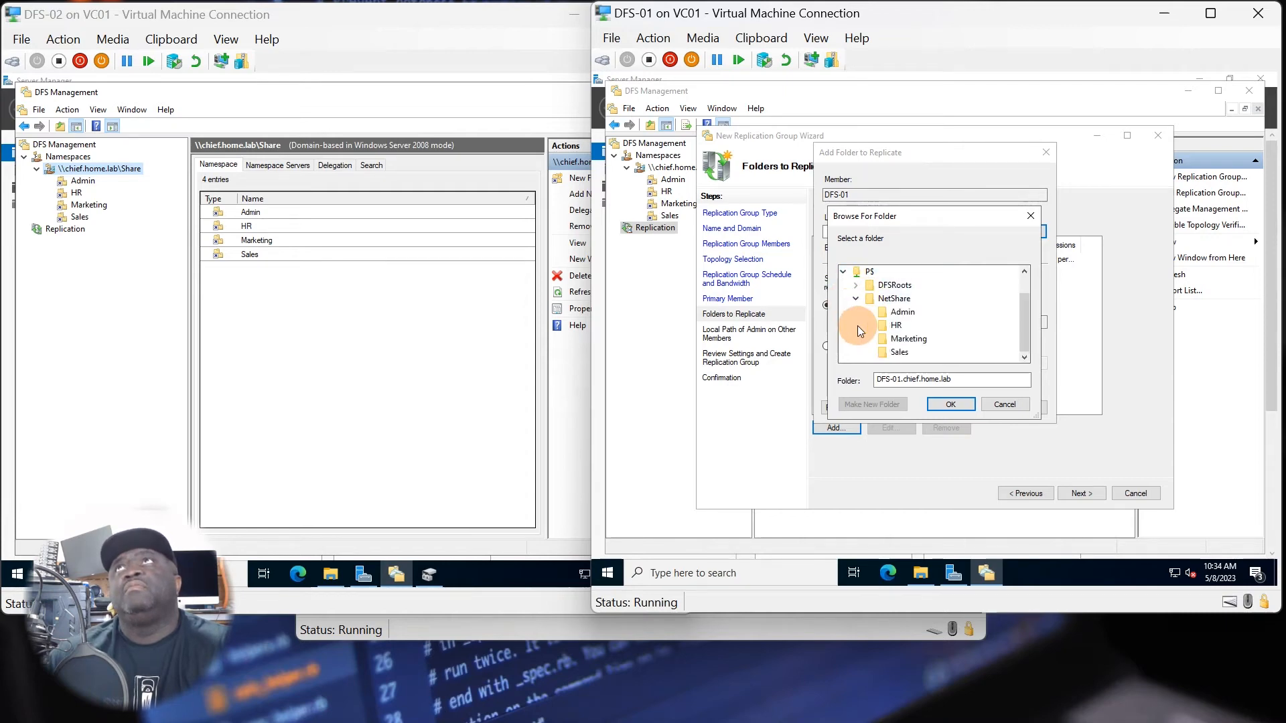
pyautogui.click(897, 327)
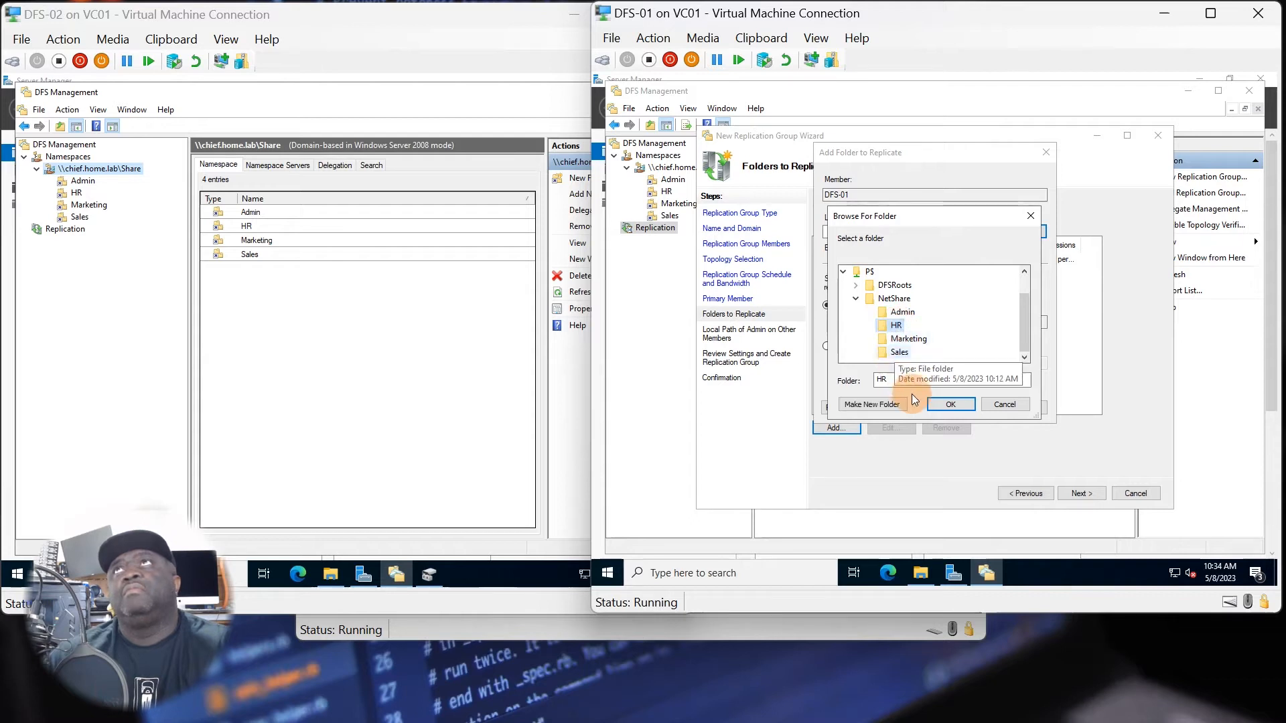
pyautogui.click(1005, 404)
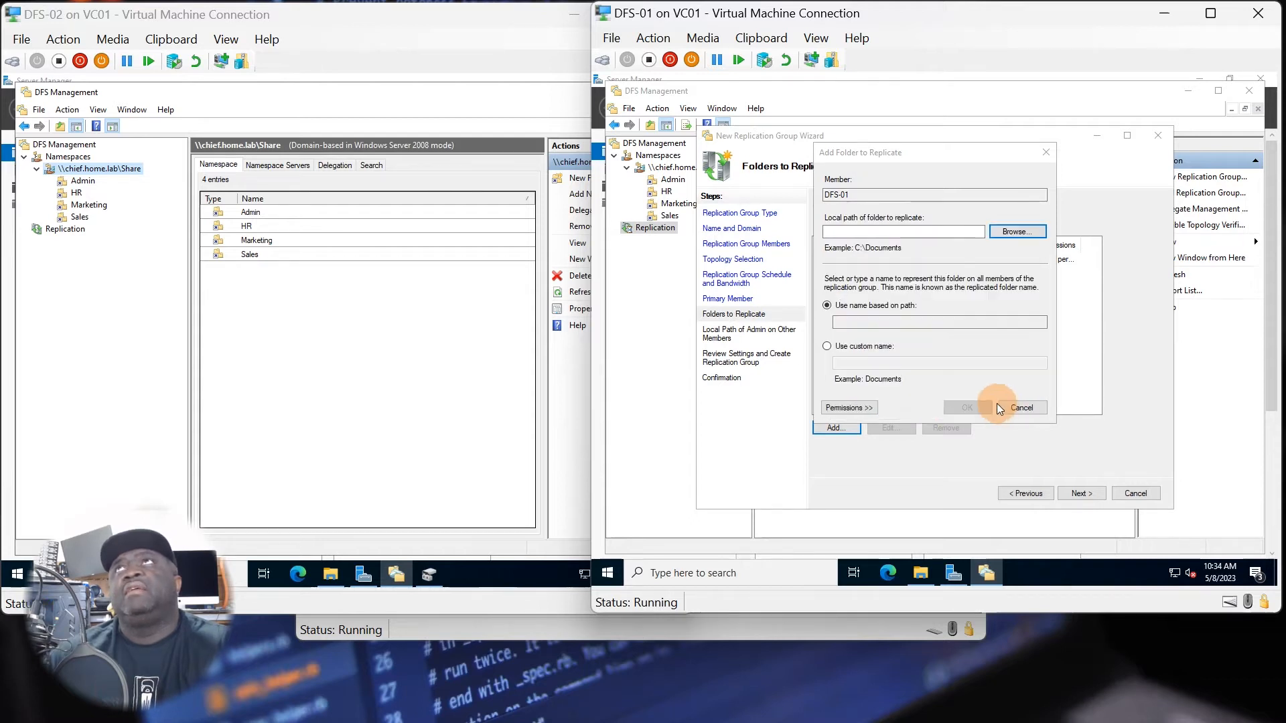
pyautogui.click(1007, 405)
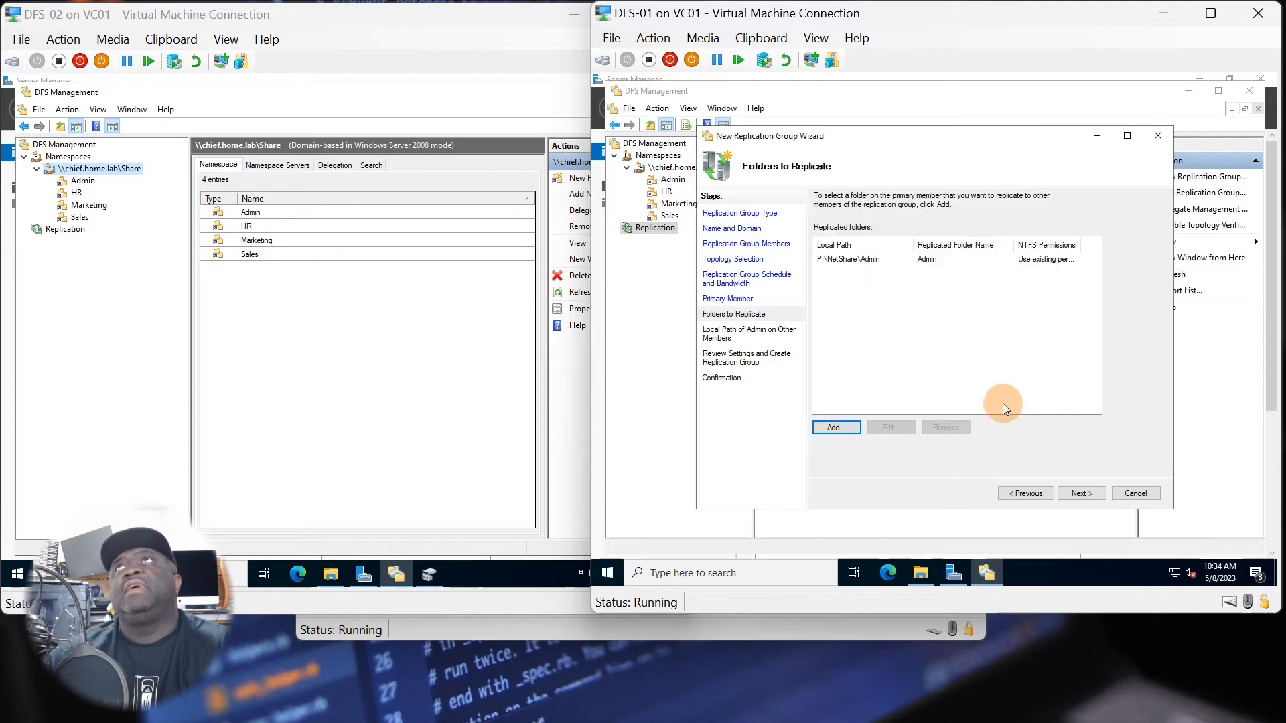
# Remove the Admin folder from the list of folders to replicate.
pyautogui.click(869, 261)
pyautogui.click(954, 428)
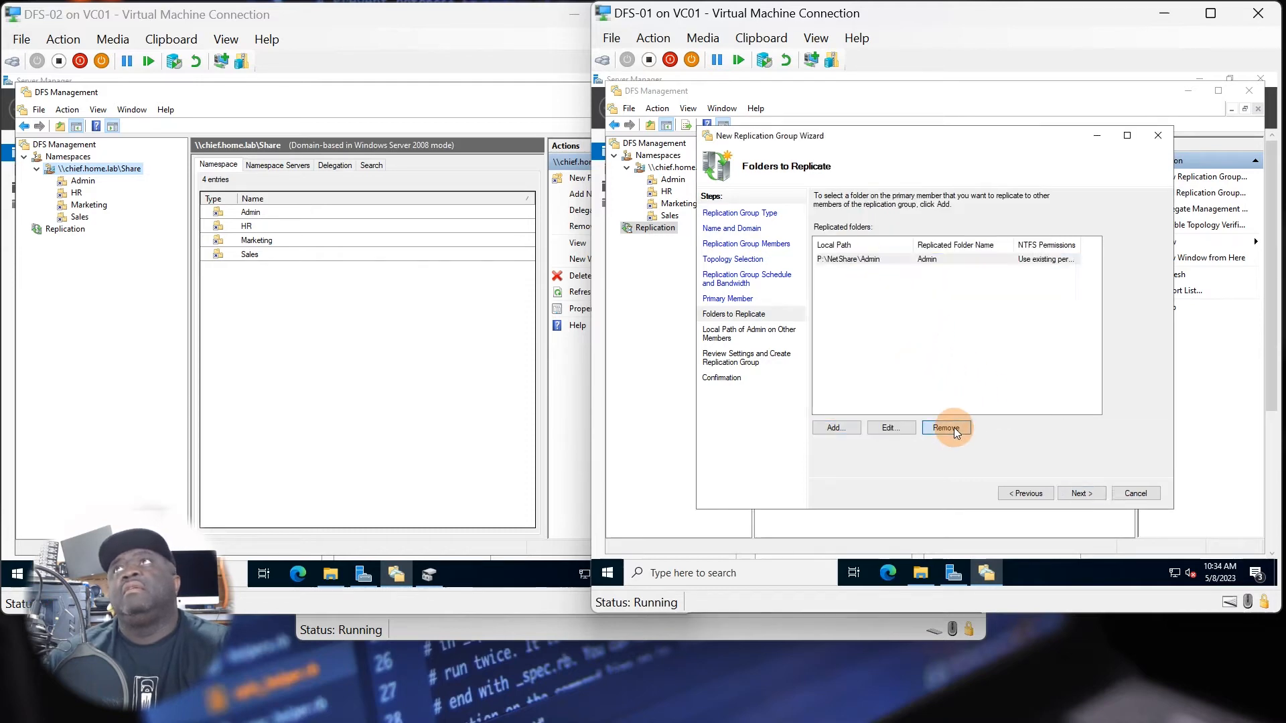
# Add the parent folder P:\NetShare on DFS-01 as the replicated folder, keeping the name based on its path.
pyautogui.click(838, 428)
pyautogui.click(1006, 232)
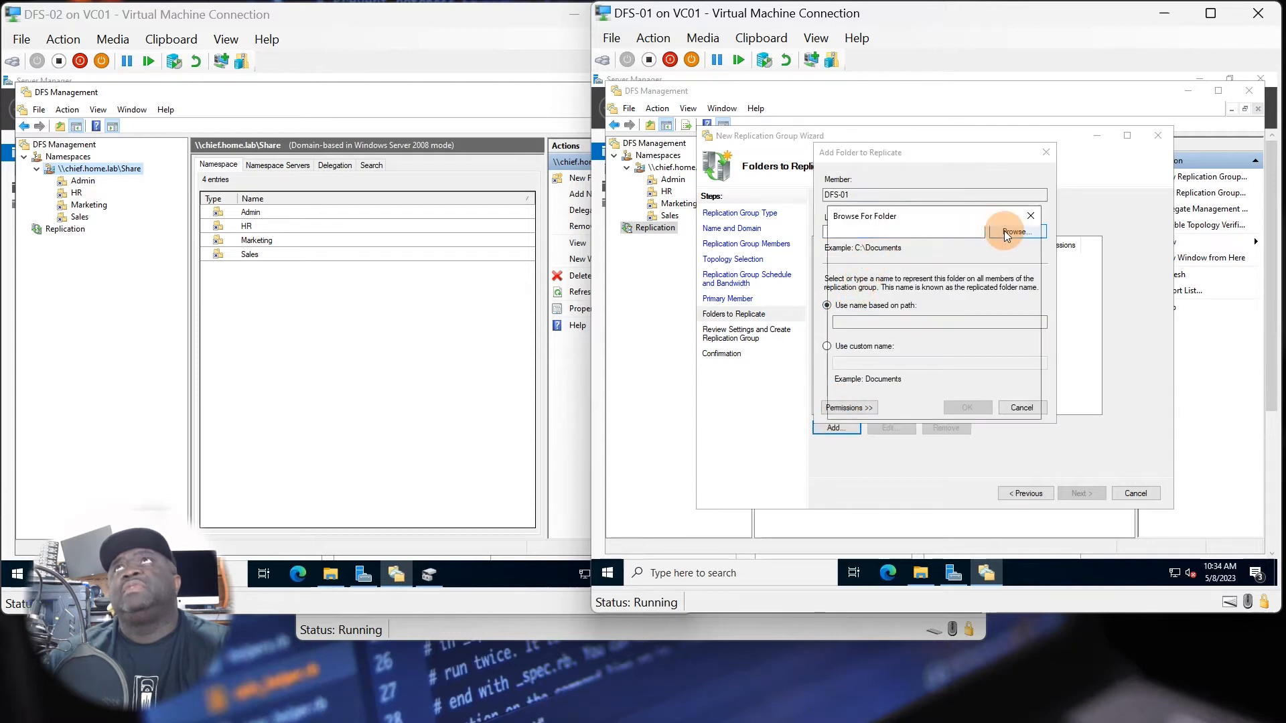
pyautogui.click(843, 299)
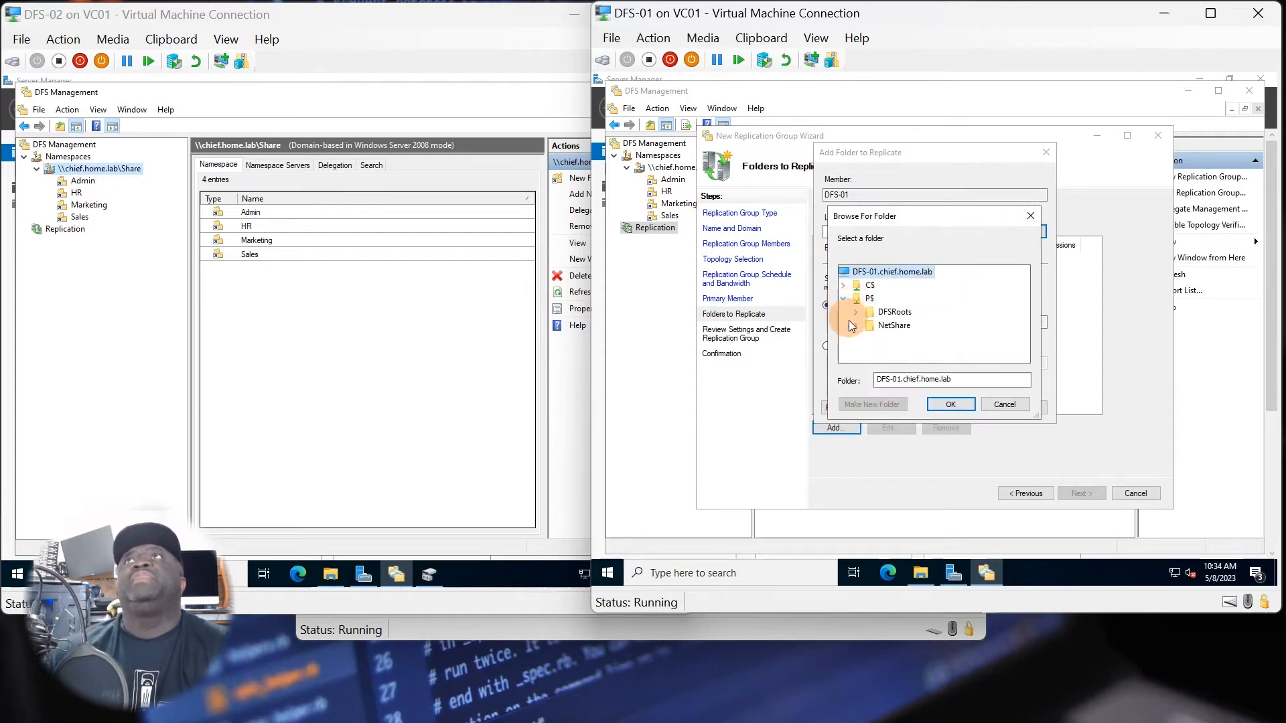
pyautogui.click(872, 325)
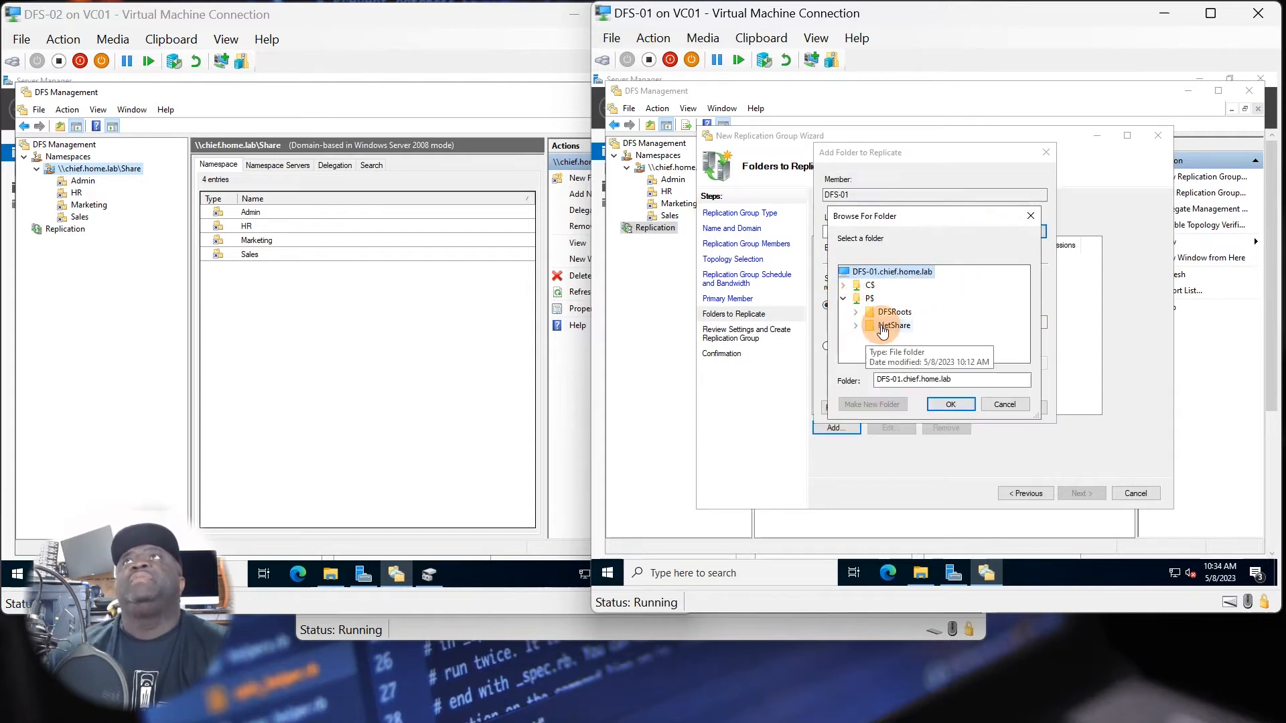
pyautogui.click(938, 403)
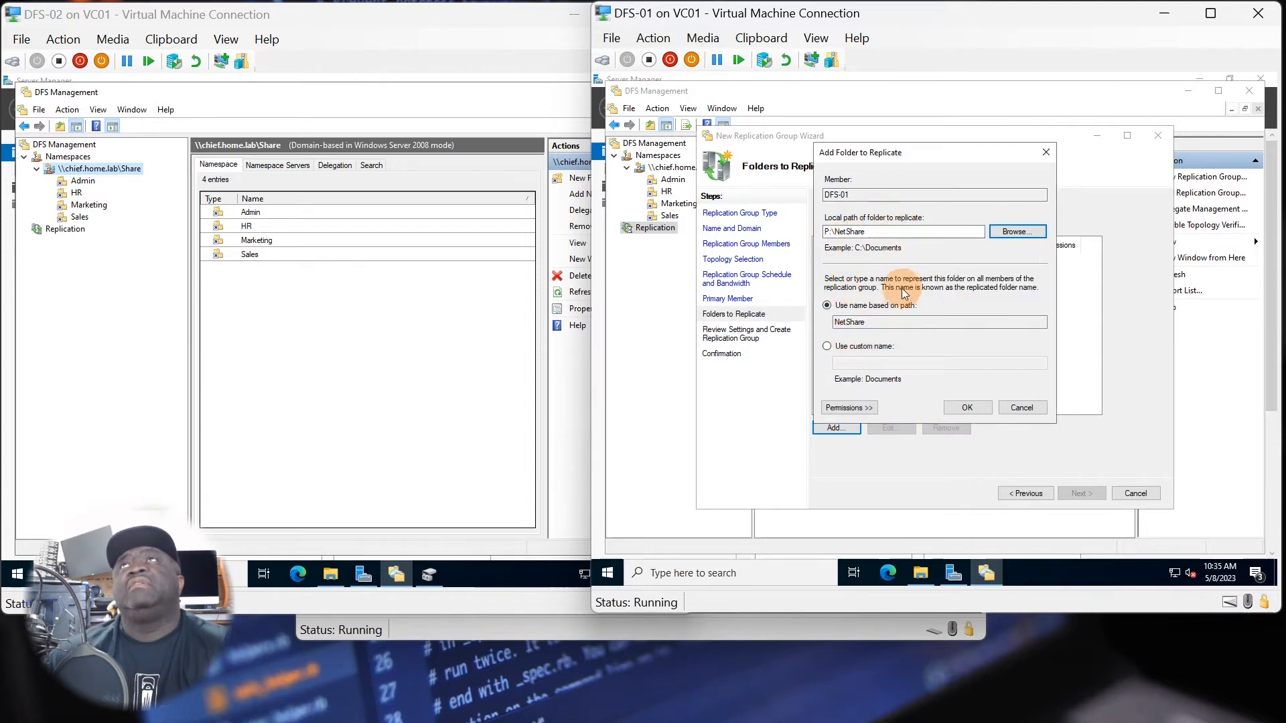
pyautogui.click(959, 408)
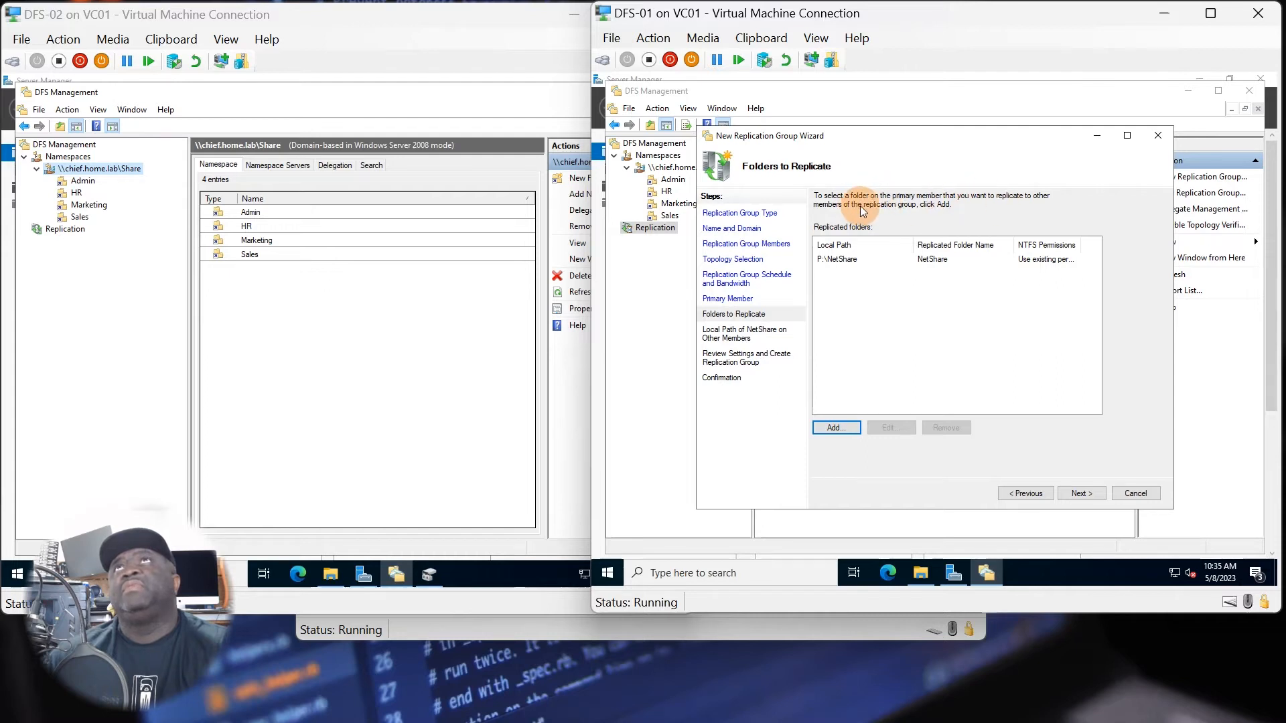
pyautogui.click(1082, 493)
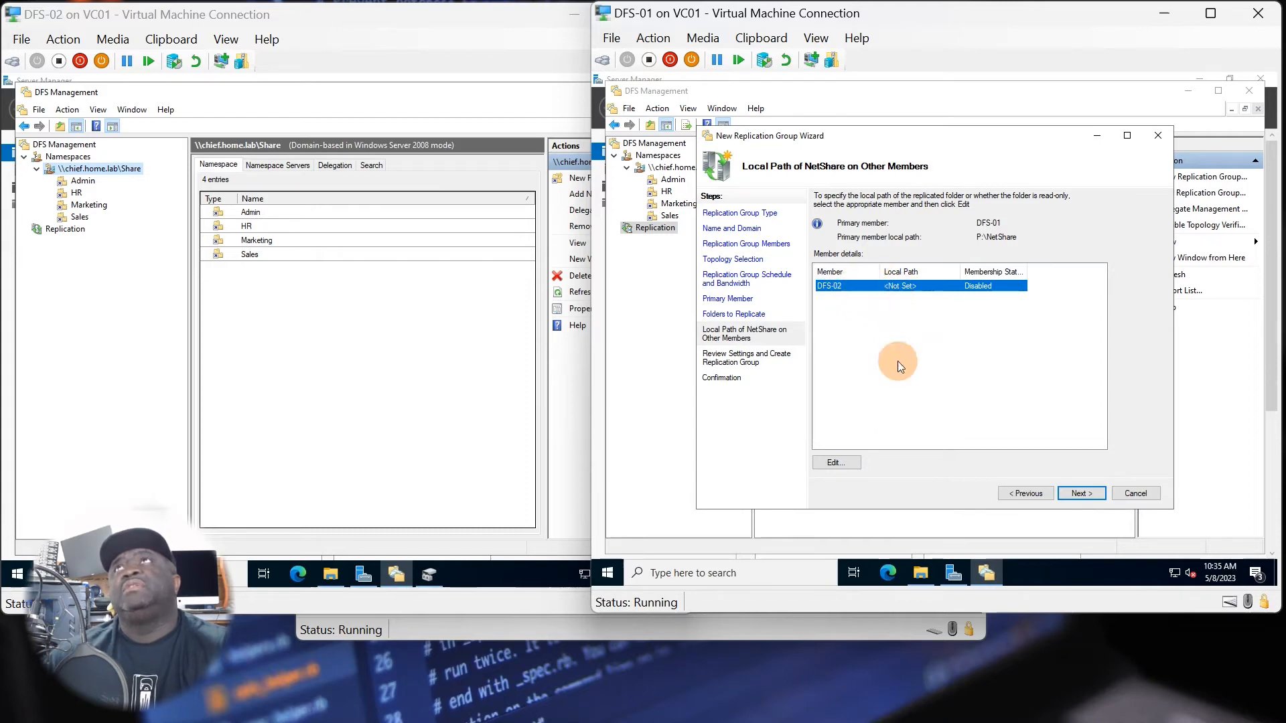
# Enable membership for DFS-02 and set its local path for the replicated folder to P:\NetShare, without making it read-only.
pyautogui.click(837, 462)
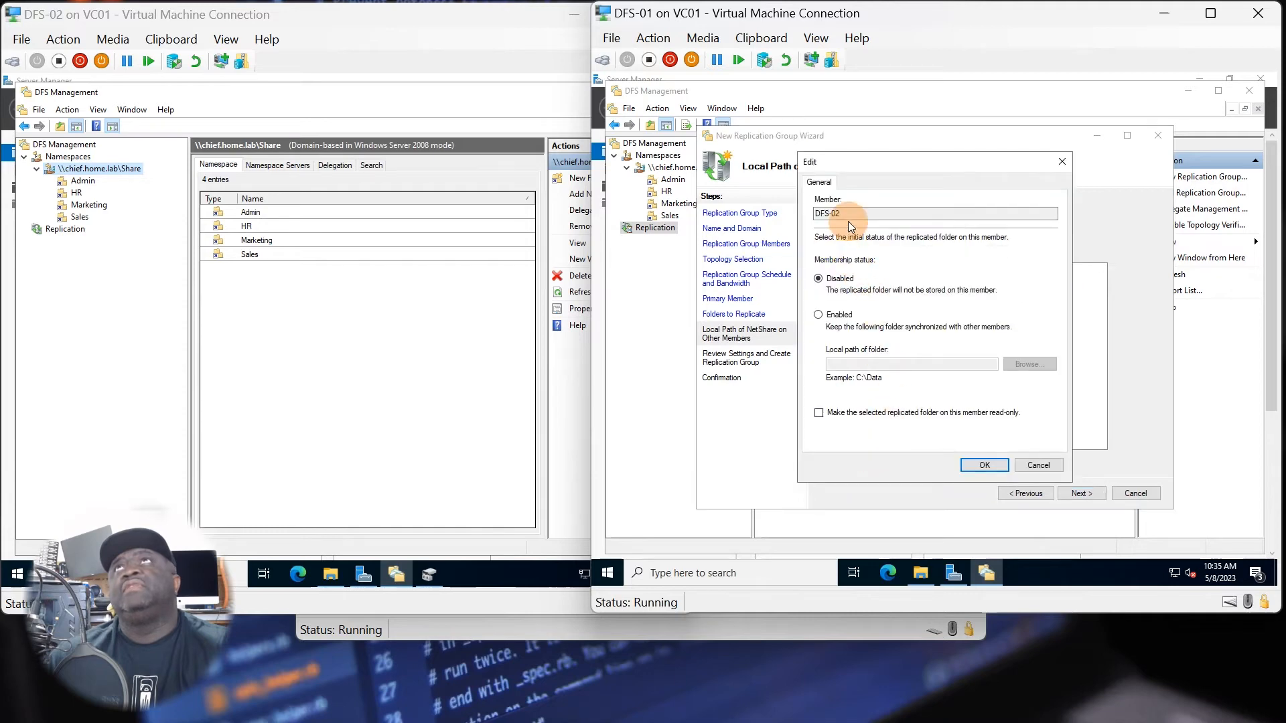
pyautogui.click(819, 315)
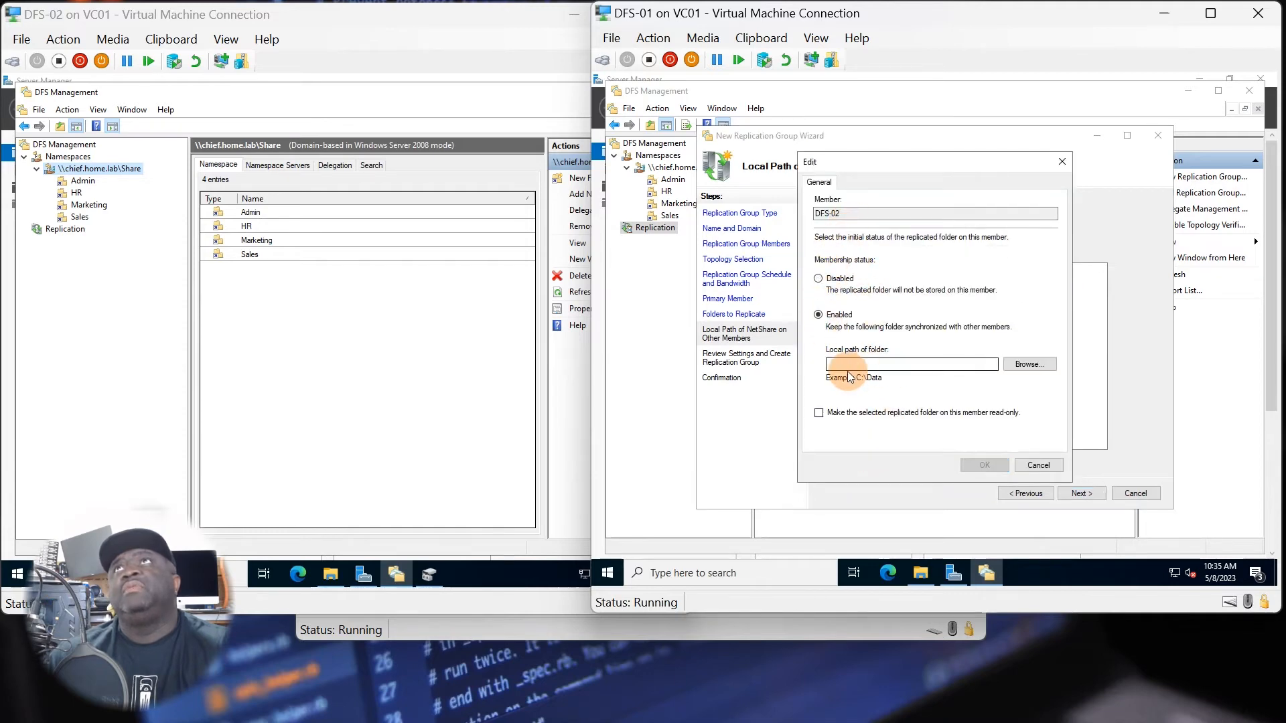
pyautogui.click(1012, 368)
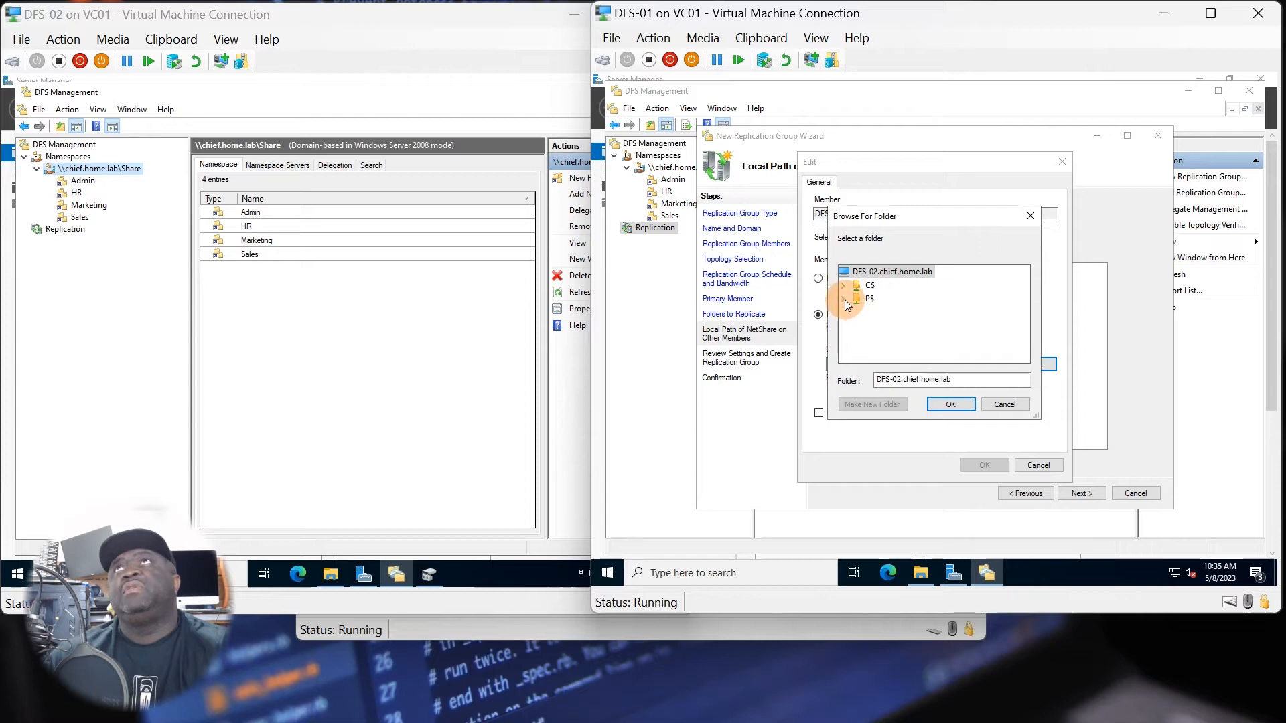
pyautogui.click(844, 299)
pyautogui.click(856, 312)
pyautogui.click(894, 299)
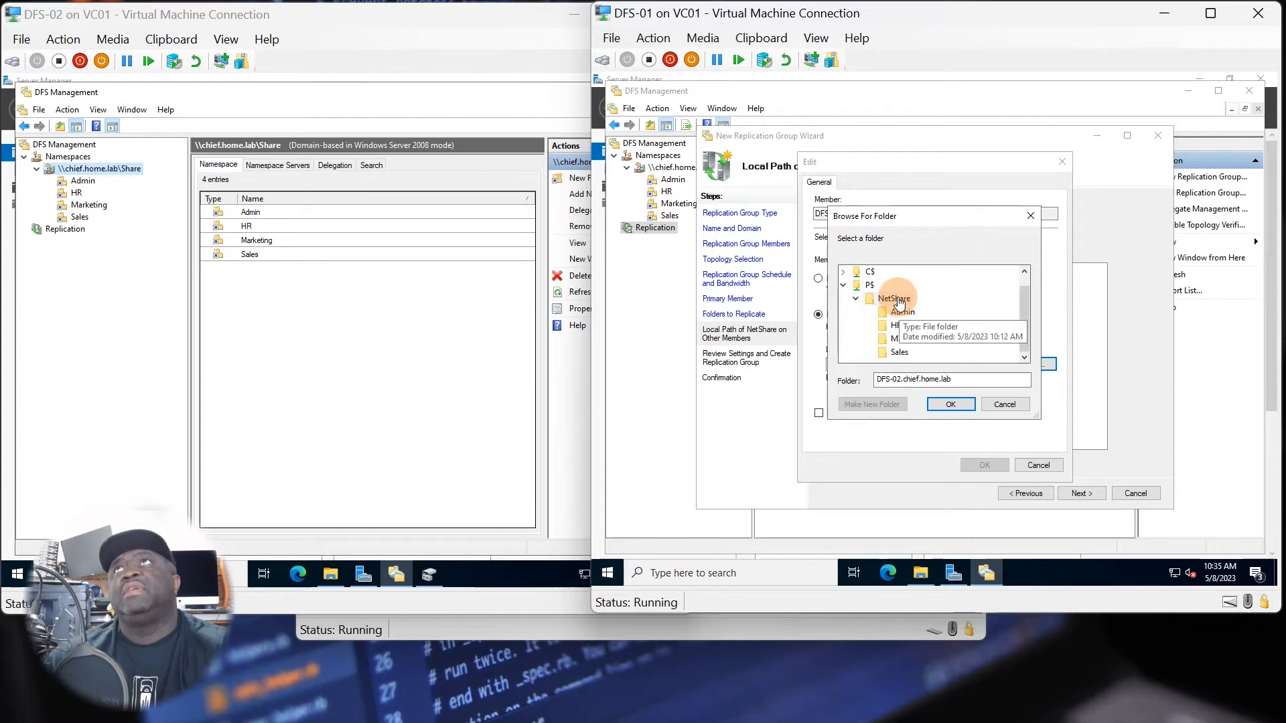
pyautogui.click(949, 406)
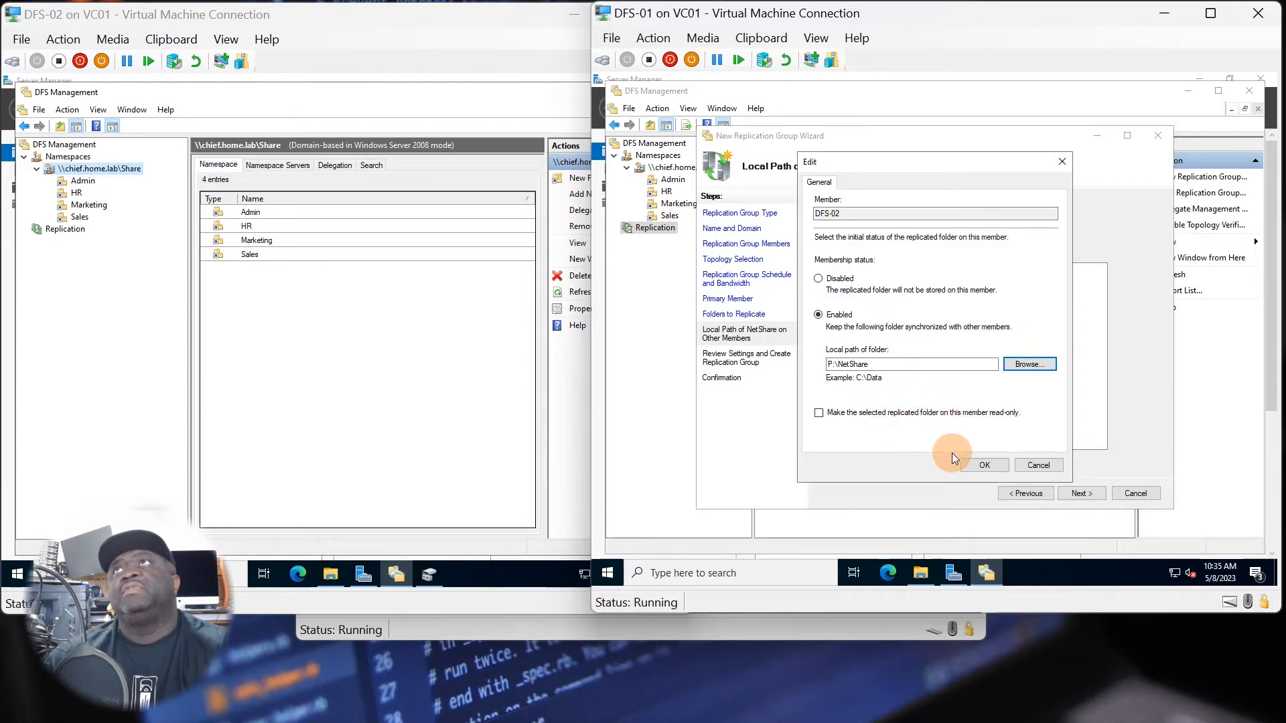
pyautogui.click(984, 465)
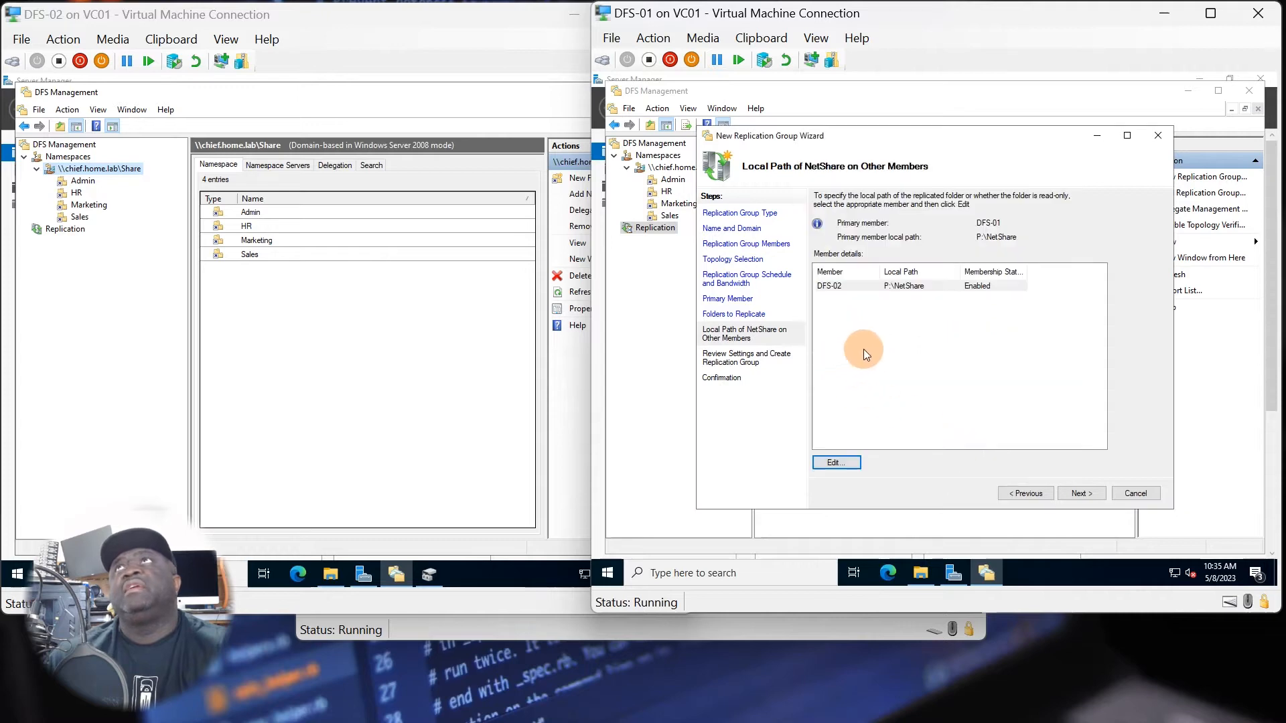
pyautogui.click(1077, 493)
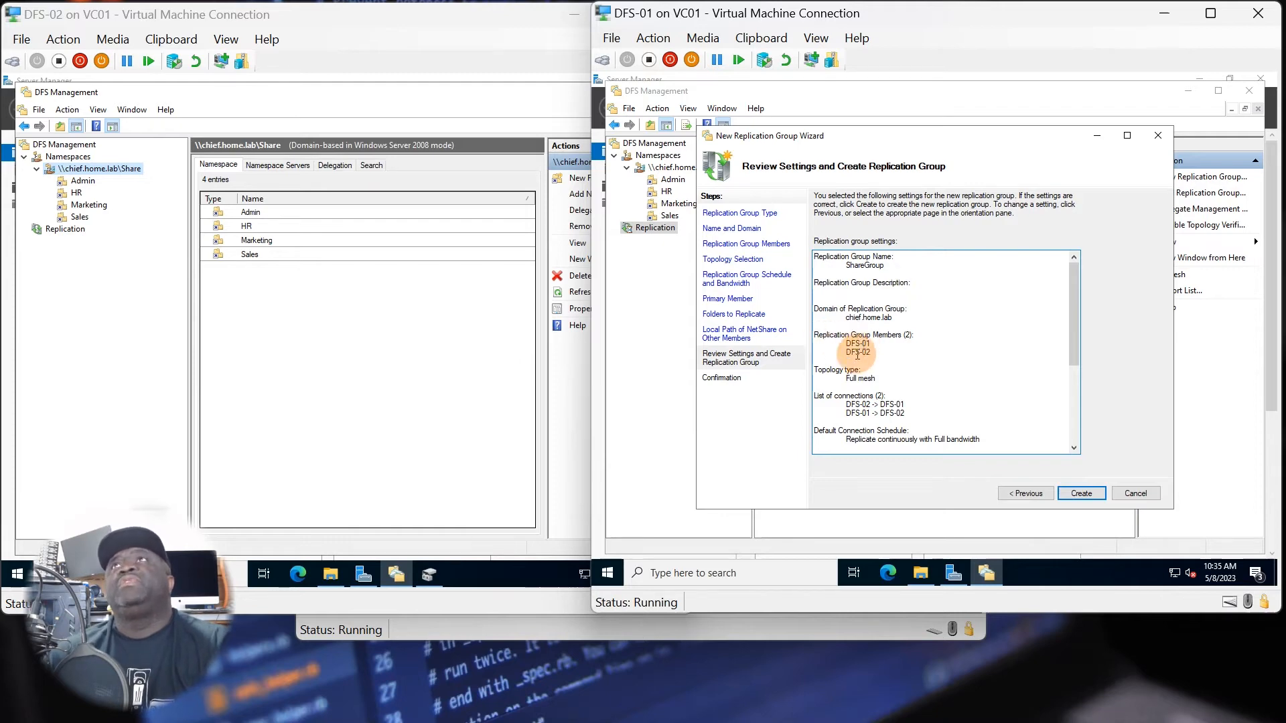
# Review the ShareGroup settings through to the member paths and NTFS permissions, and create the replication group.
pyautogui.scroll(-1, 876, 398)
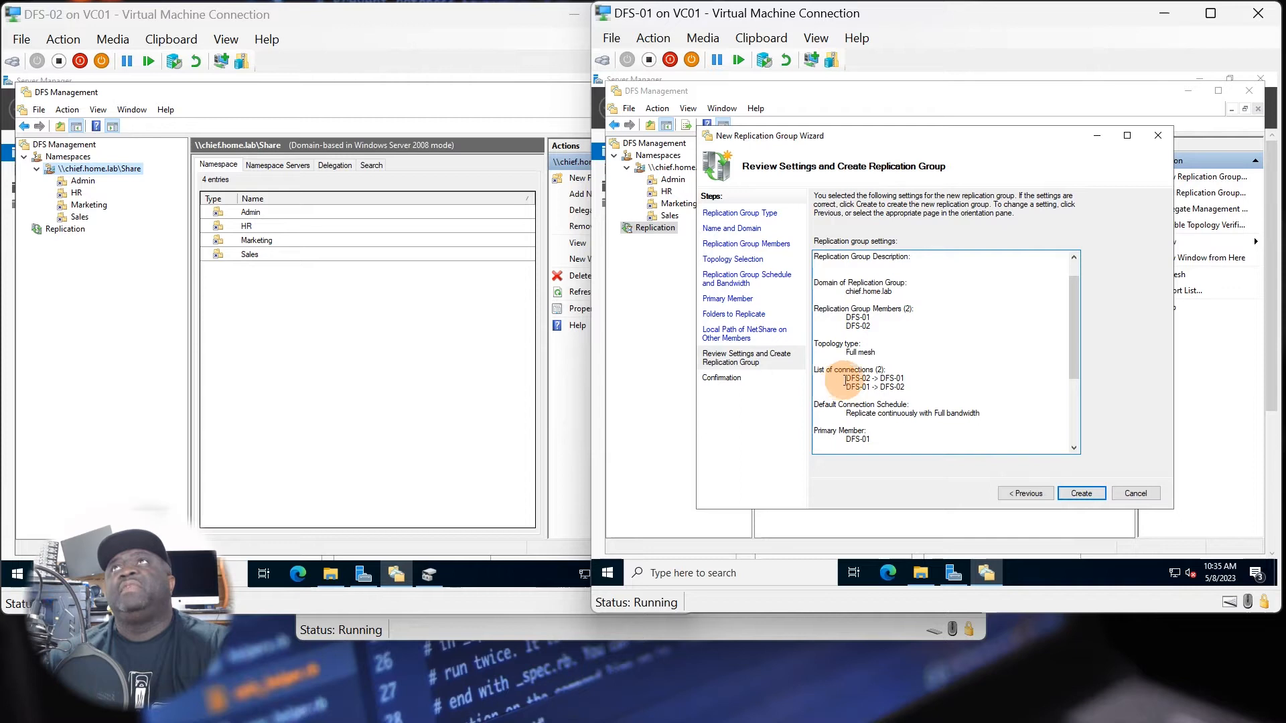
pyautogui.scroll(-1, 884, 388)
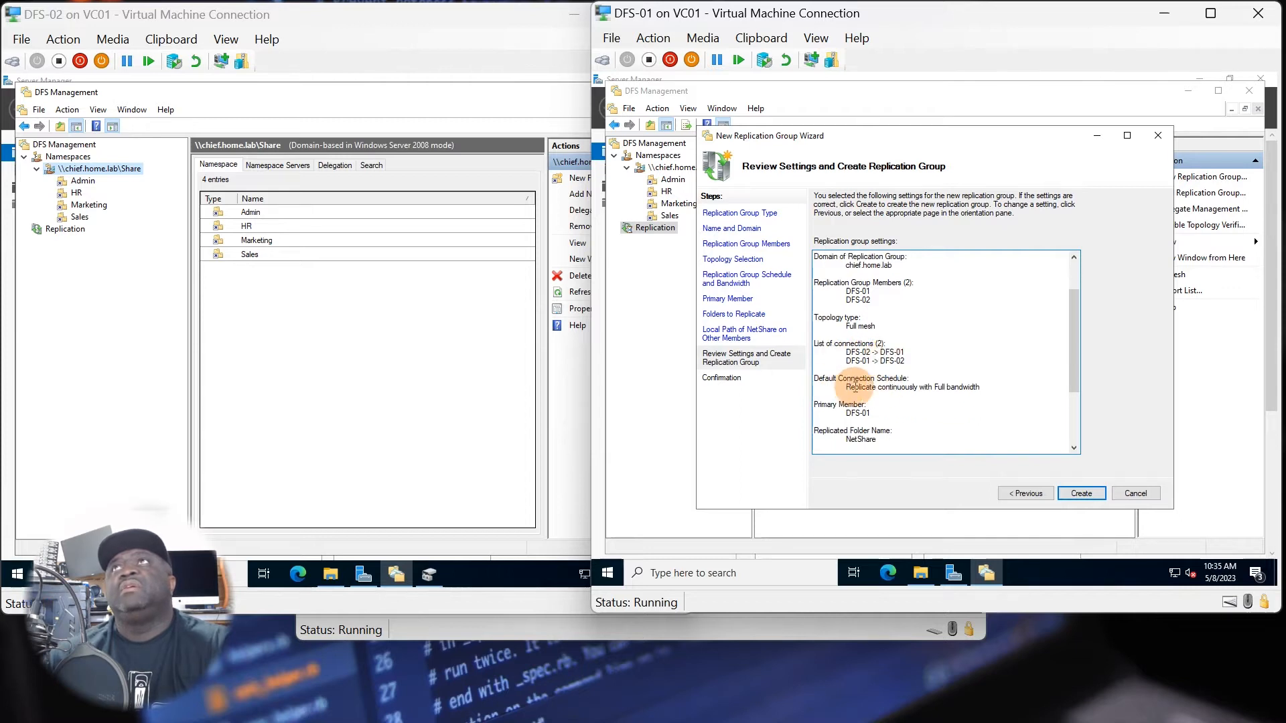
pyautogui.scroll(-4, 901, 390)
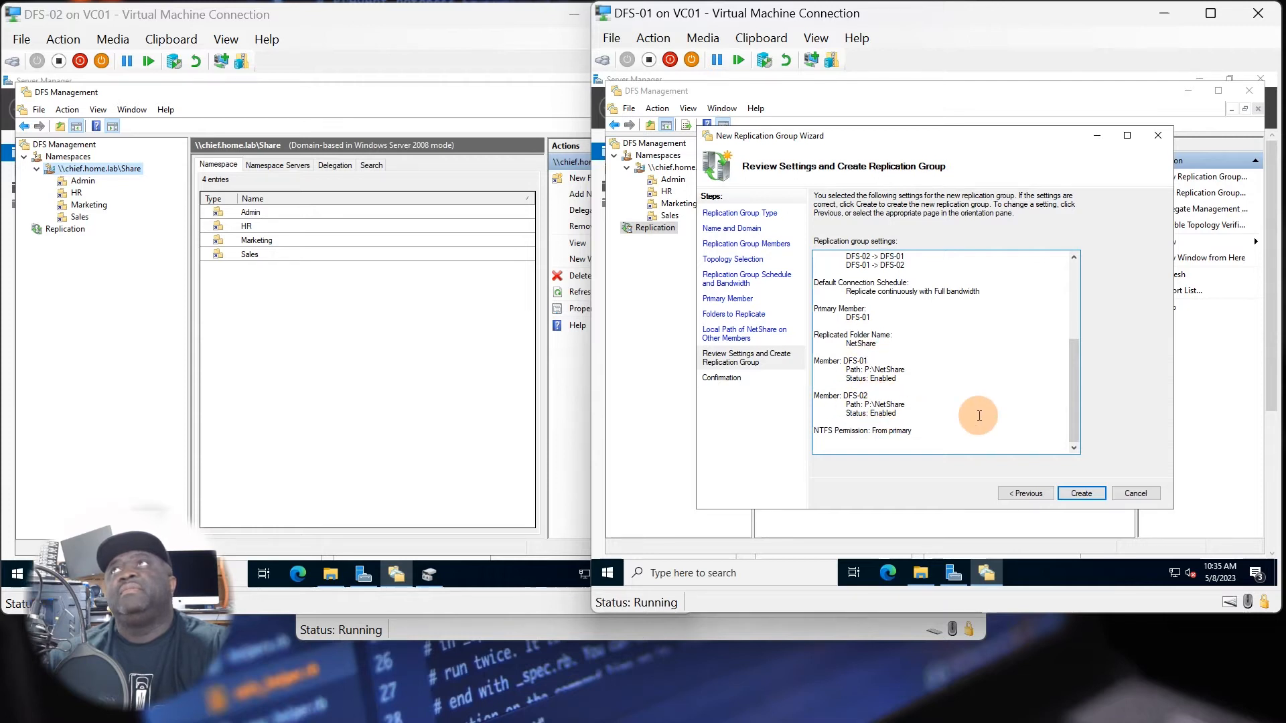
pyautogui.click(1083, 493)
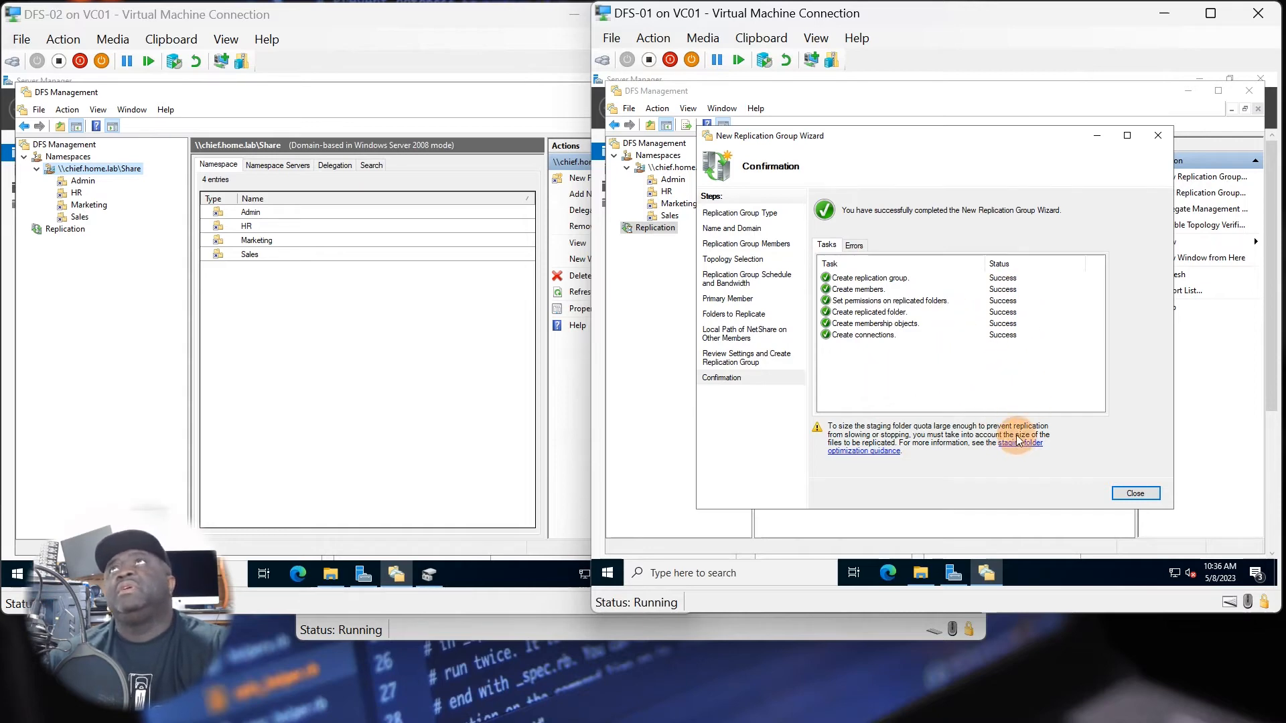
# Close the replication group wizard, dismiss the replication delay notice, and display ShareGroup's memberships on DFS-01.
pyautogui.click(1118, 493)
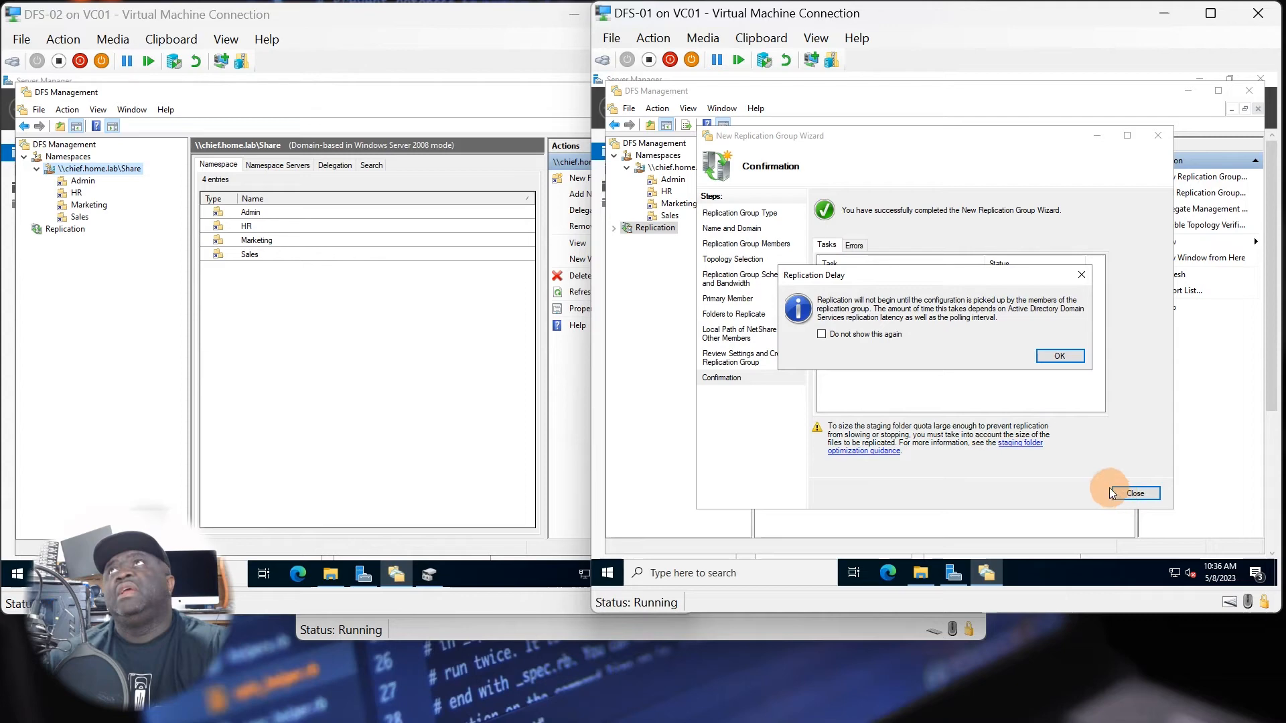
pyautogui.click(1056, 356)
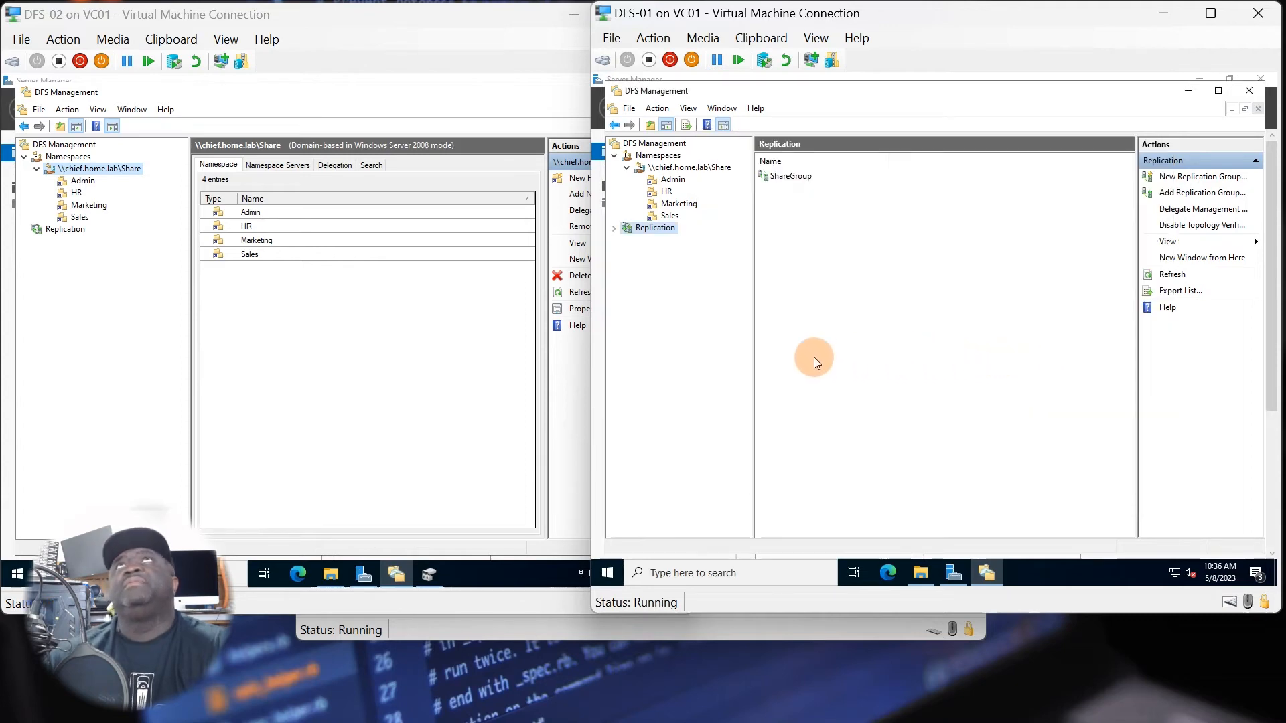
pyautogui.click(613, 229)
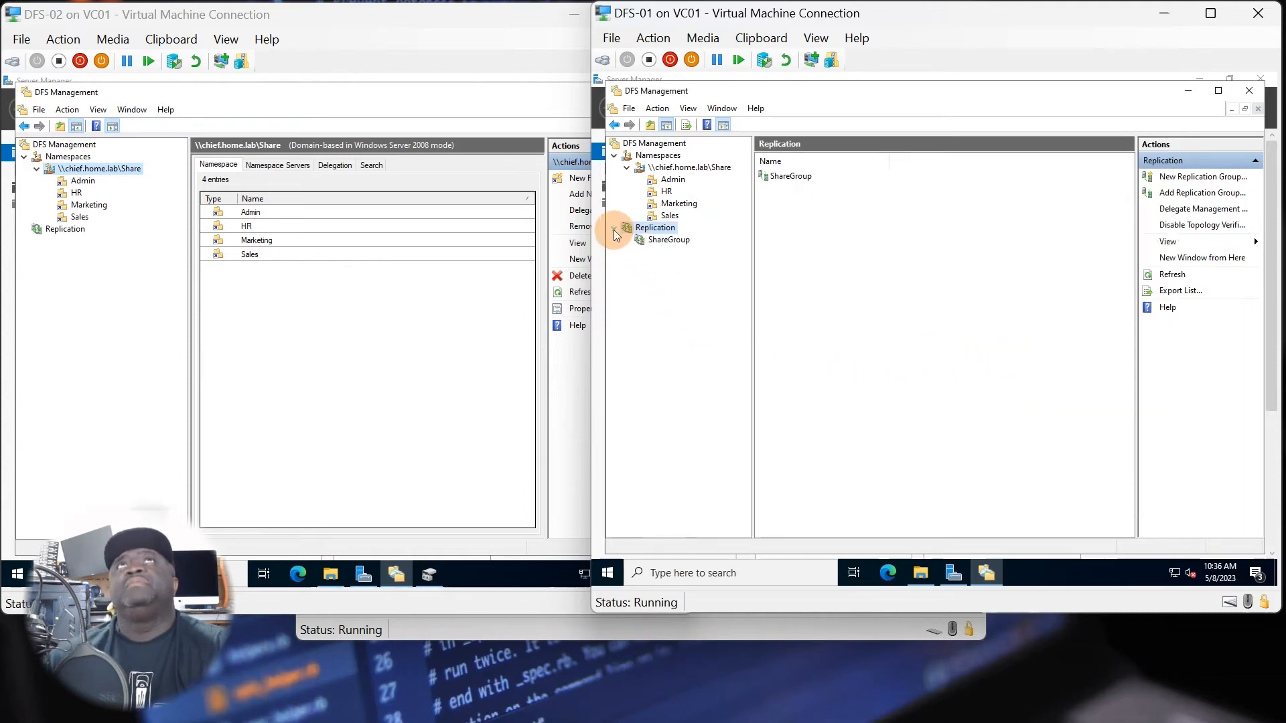
pyautogui.click(661, 240)
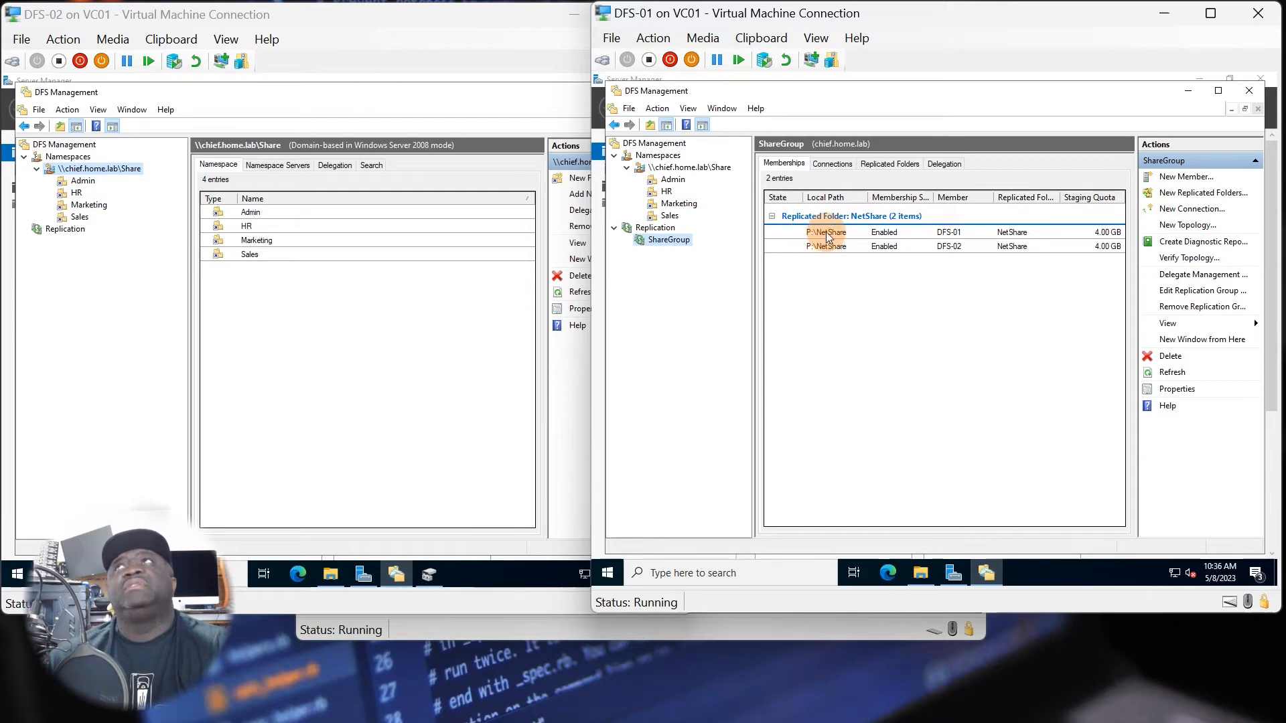
# On DFS-02, refresh the Replication node and display the memberships of ShareGroup.
pyautogui.click(82, 264)
pyautogui.click(78, 232)
pyautogui.rightClick(78, 232)
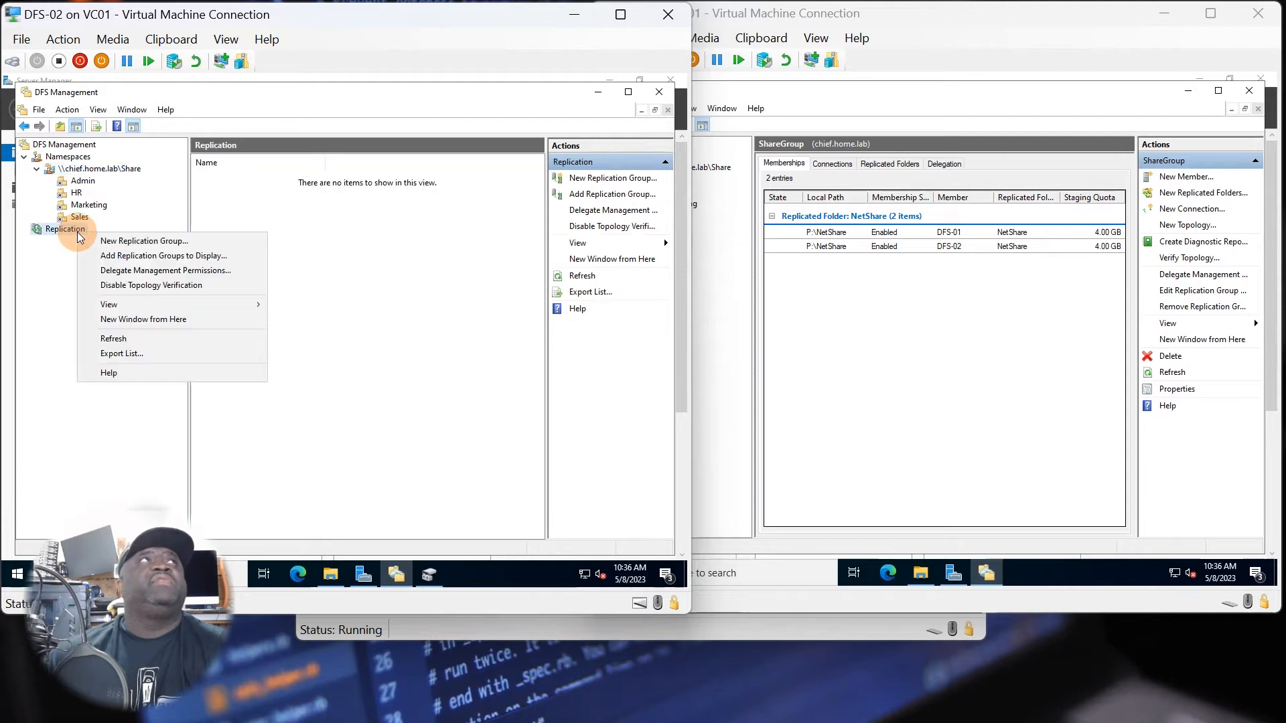
pyautogui.click(123, 339)
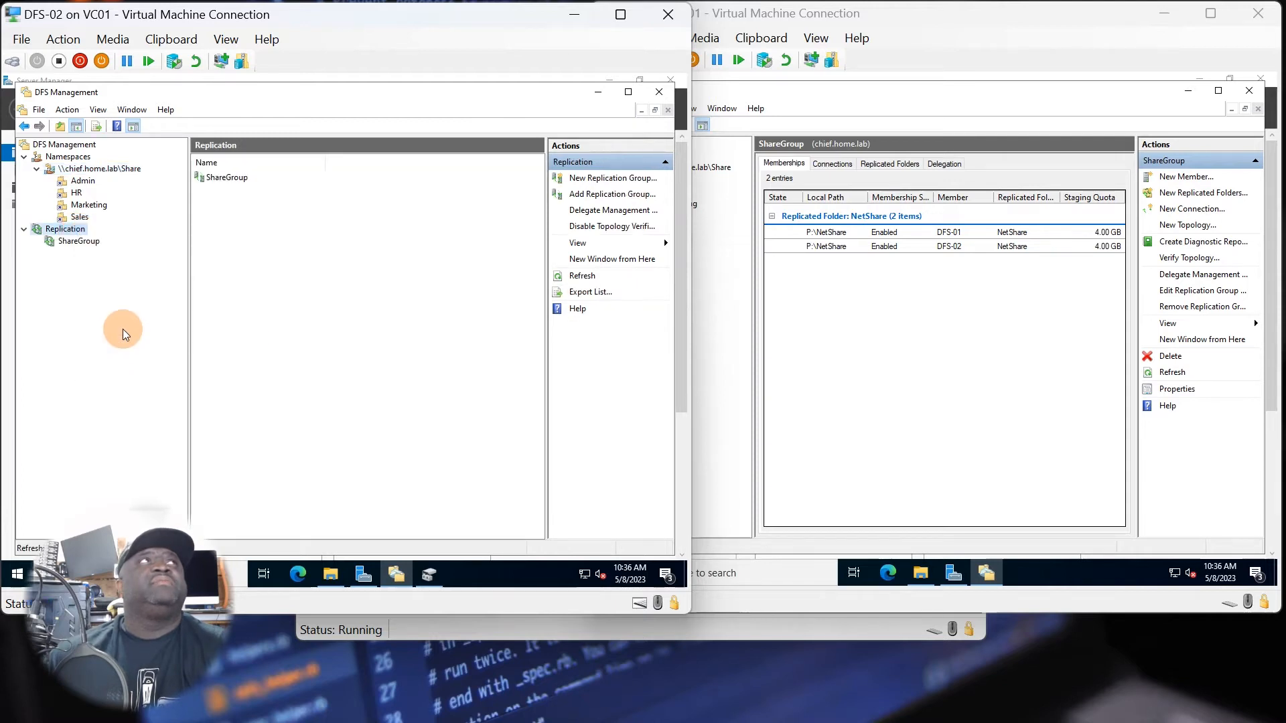
pyautogui.click(85, 242)
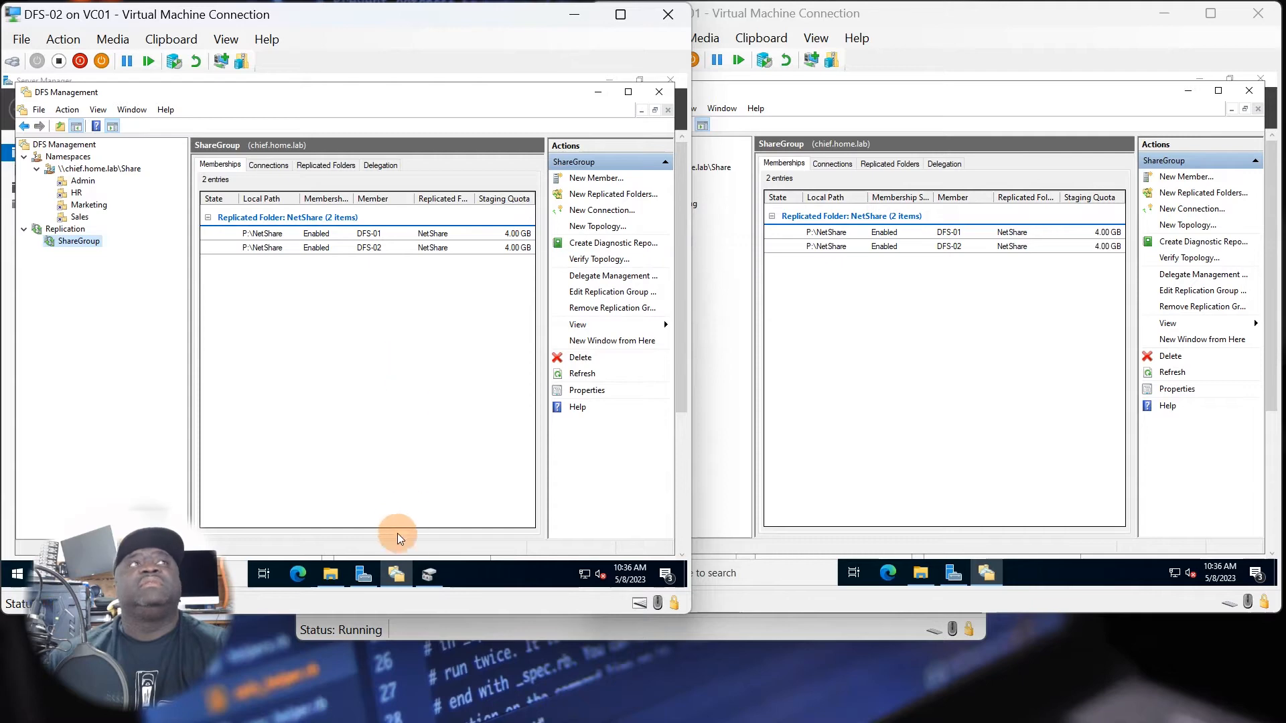
# On DFS-02, browse to P:\NetShare\Admin in File Explorer to view its contents.
pyautogui.click(331, 574)
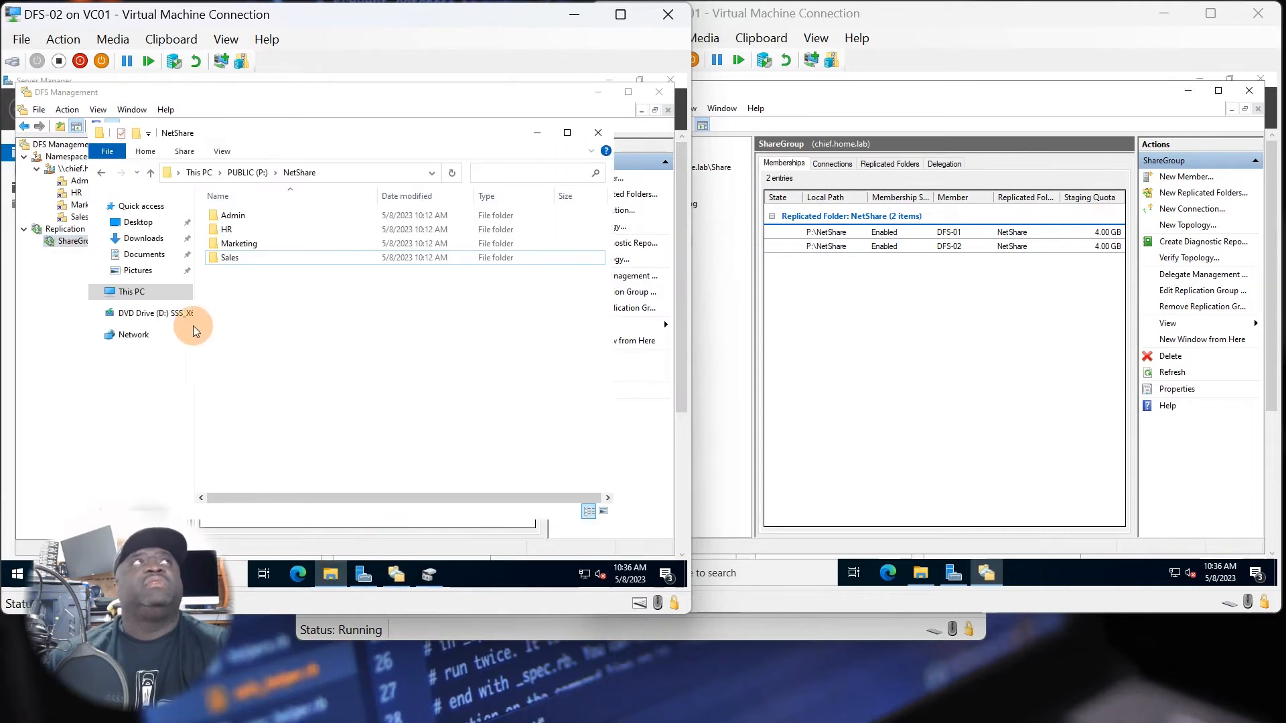
pyautogui.click(132, 291)
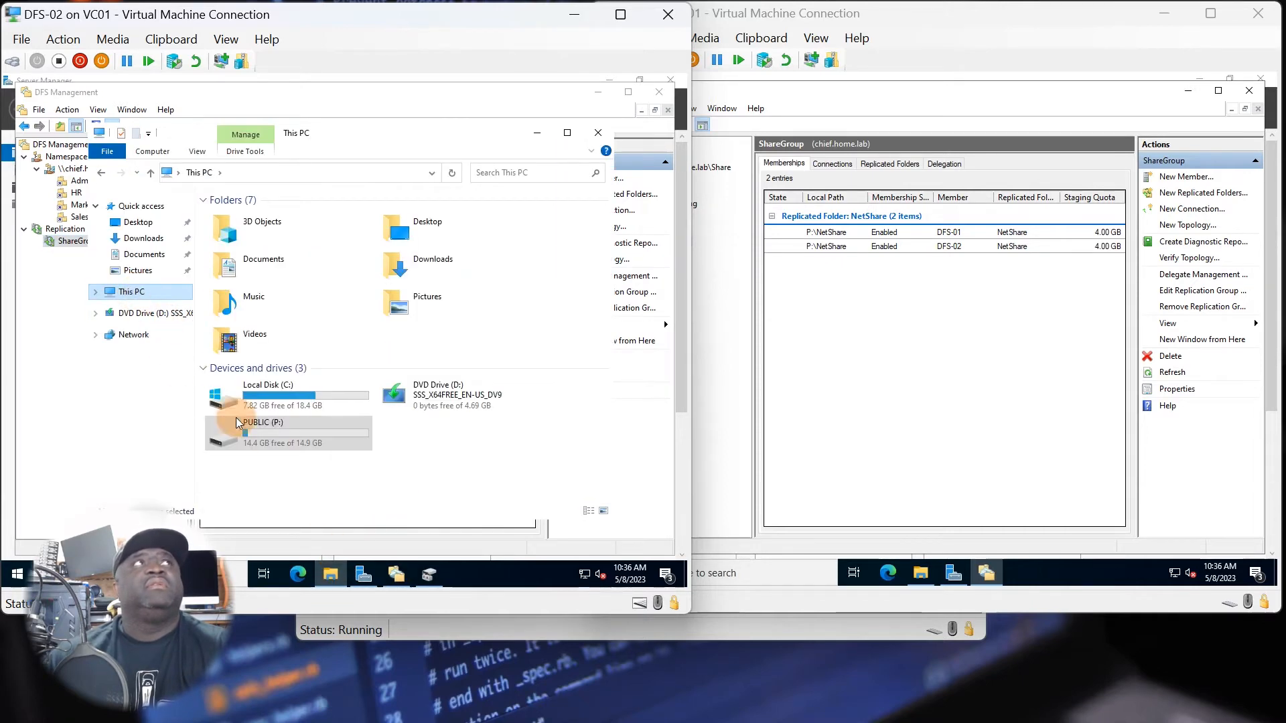
pyautogui.doubleClick(237, 423)
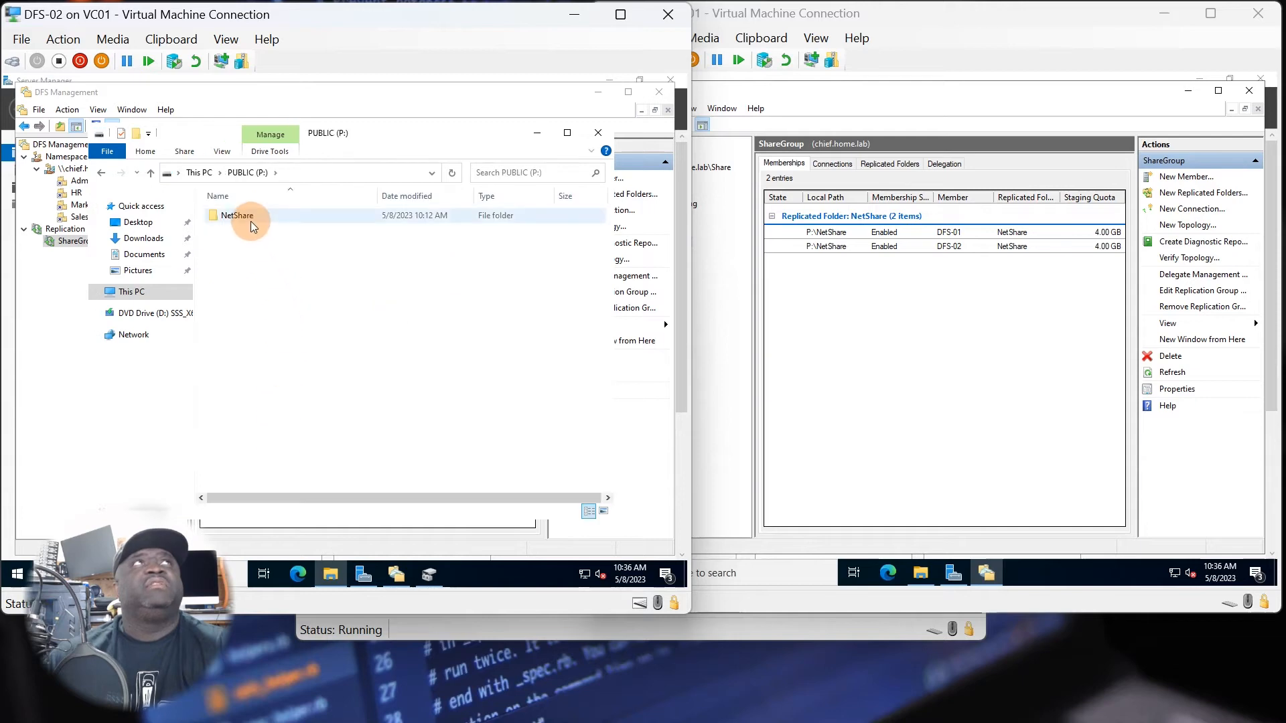
pyautogui.doubleClick(252, 221)
pyautogui.doubleClick(253, 218)
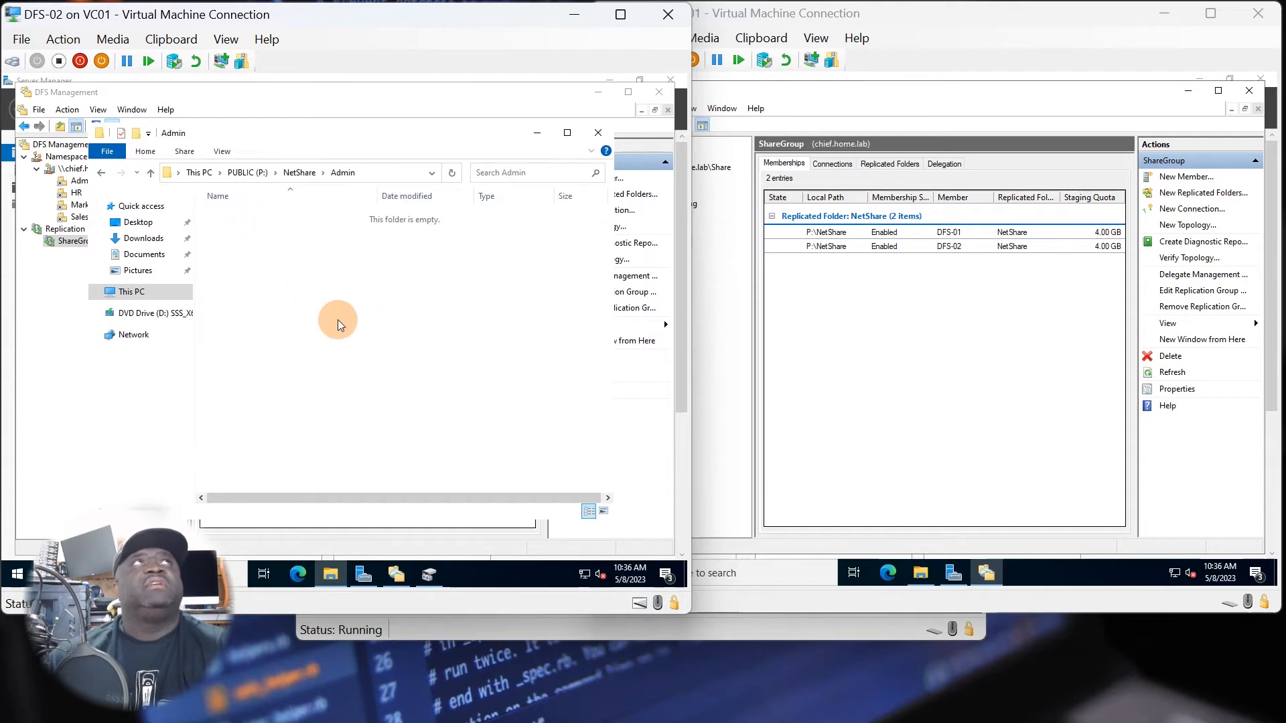
# On DFS-01, create a folder named Tools inside P:\NetShare\Admin to test replication.
pyautogui.click(920, 574)
pyautogui.click(785, 499)
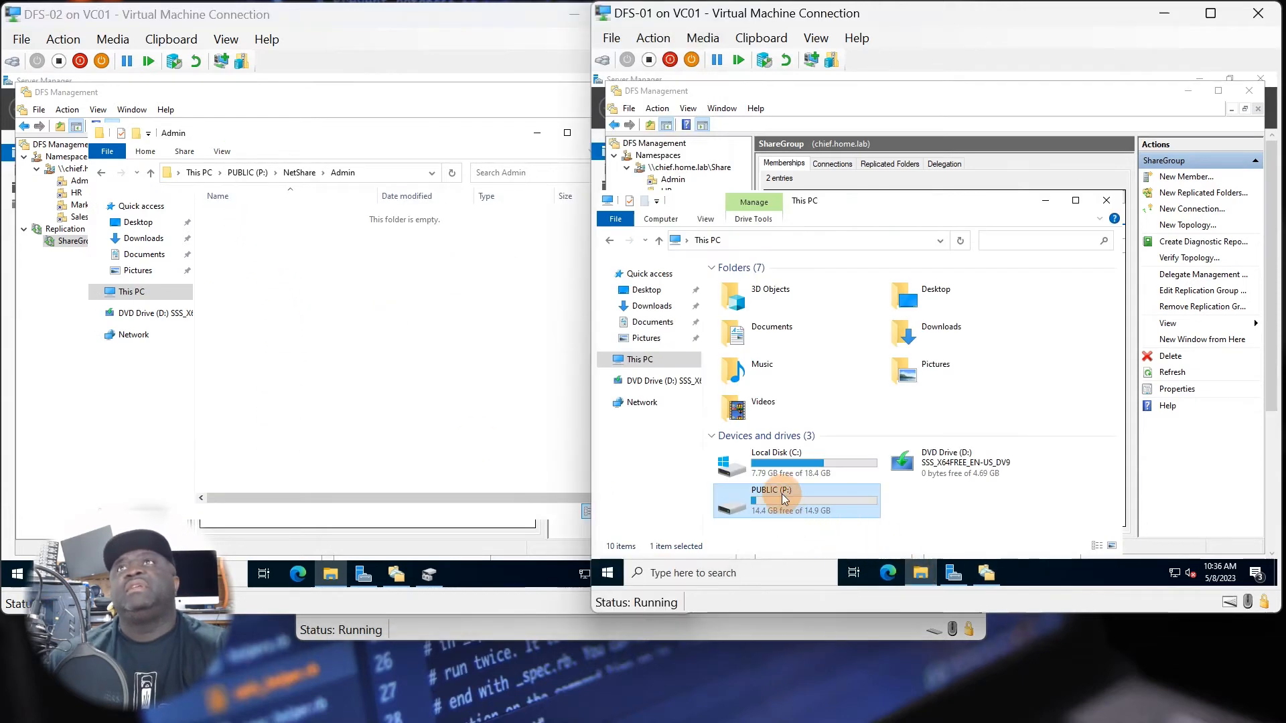
pyautogui.doubleClick(785, 499)
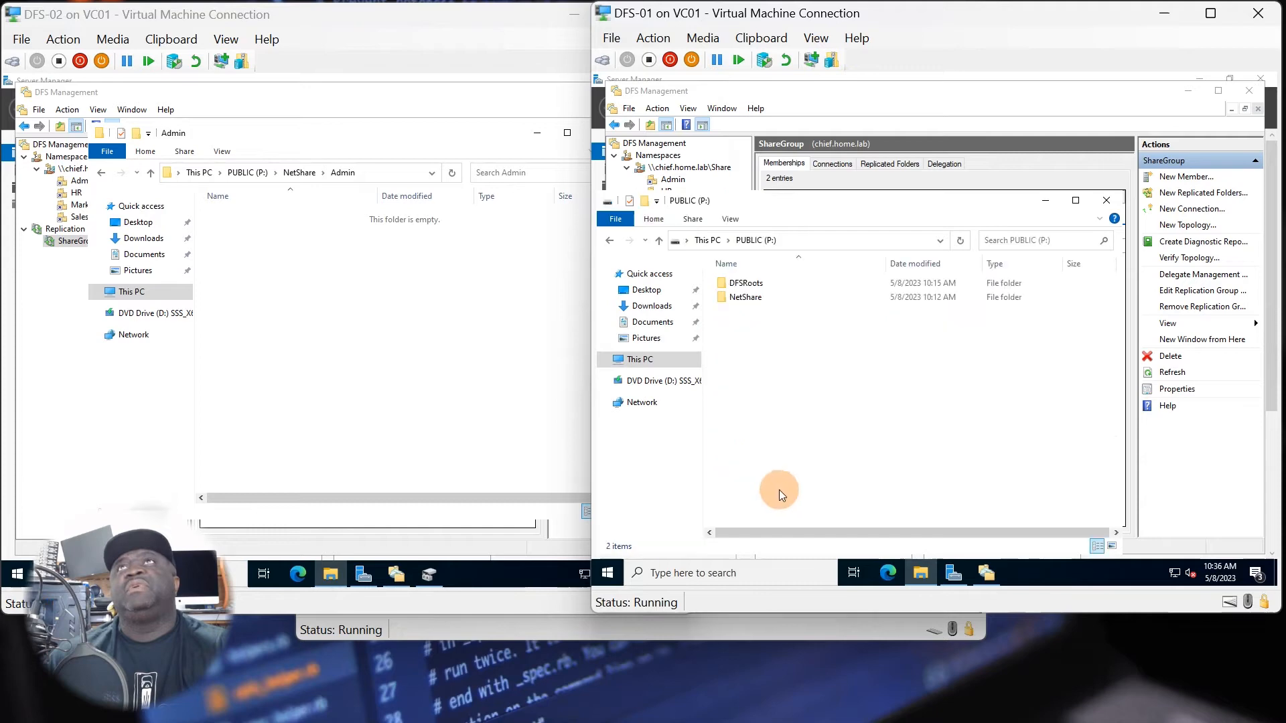
pyautogui.doubleClick(742, 296)
pyautogui.doubleClick(744, 285)
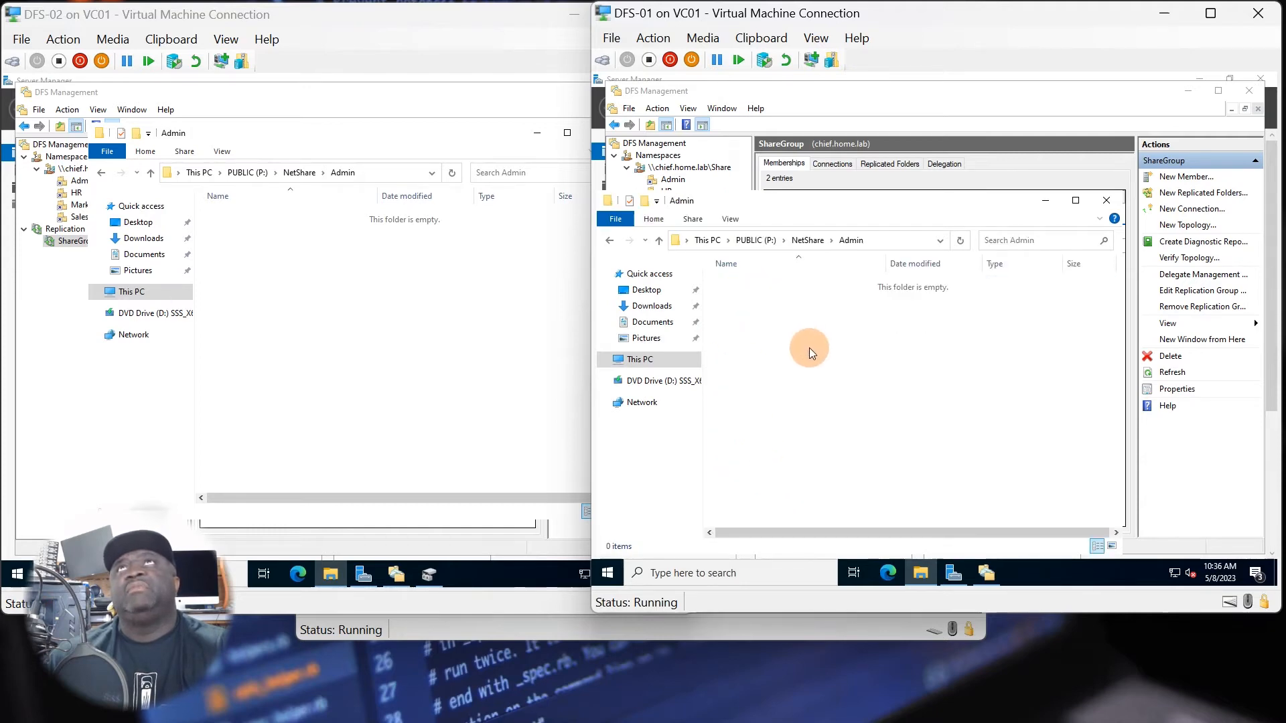
pyautogui.rightClick(770, 323)
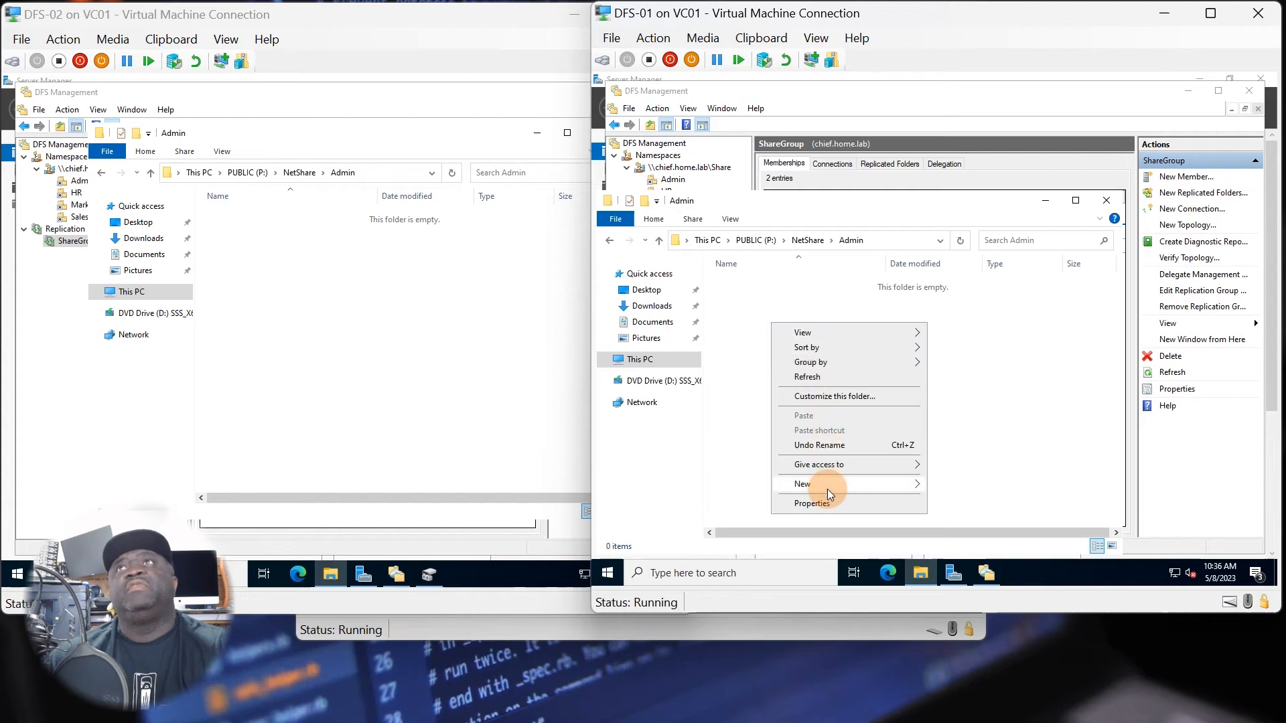
pyautogui.click(941, 485)
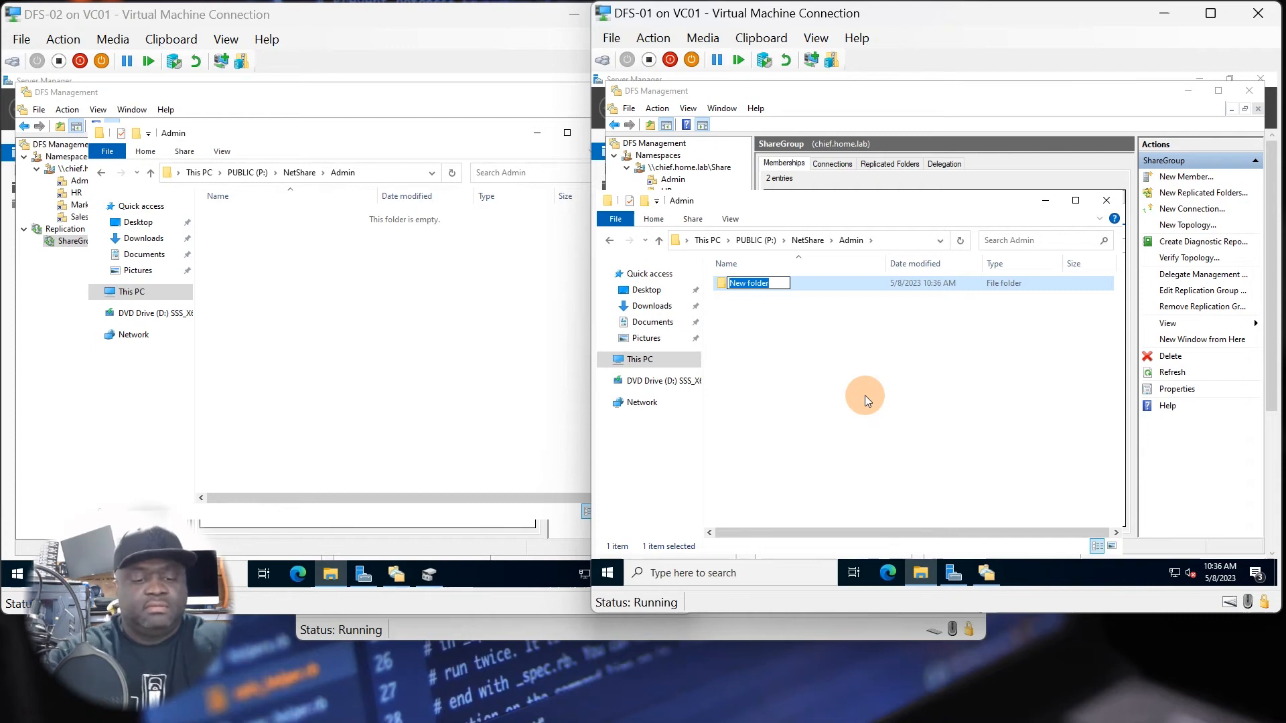
pyautogui.write('Tools')
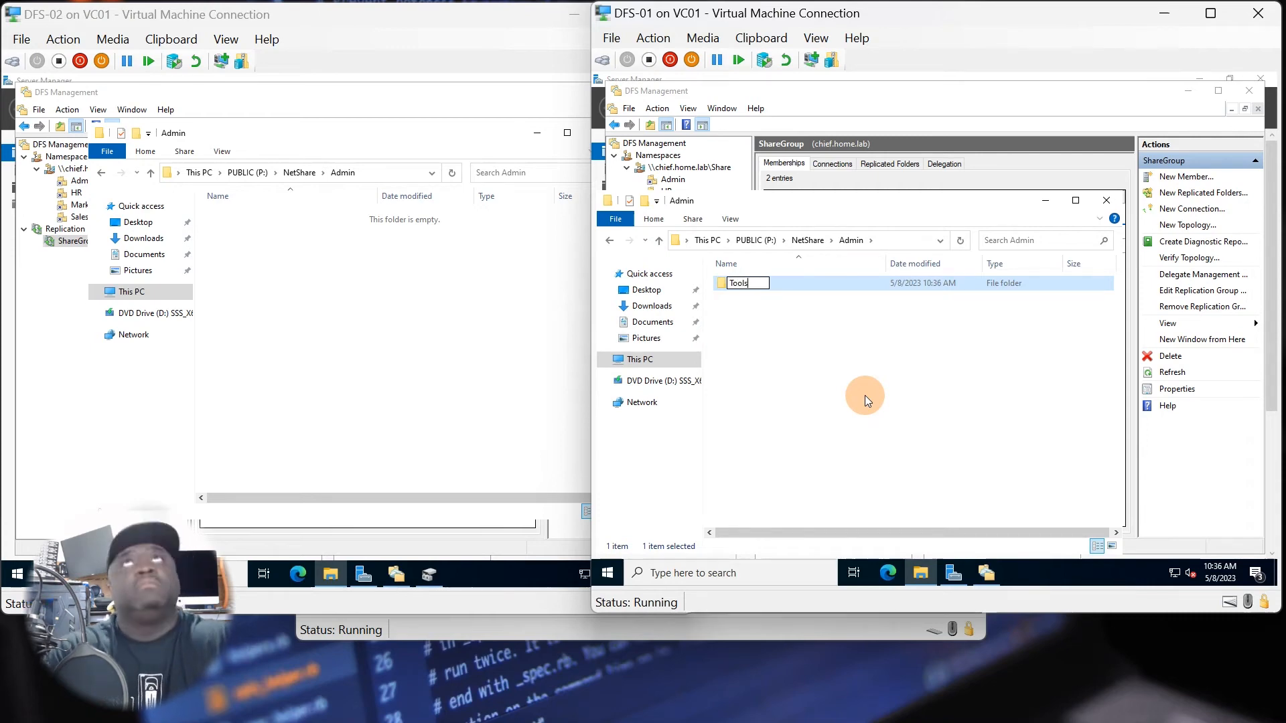
pyautogui.click(808, 348)
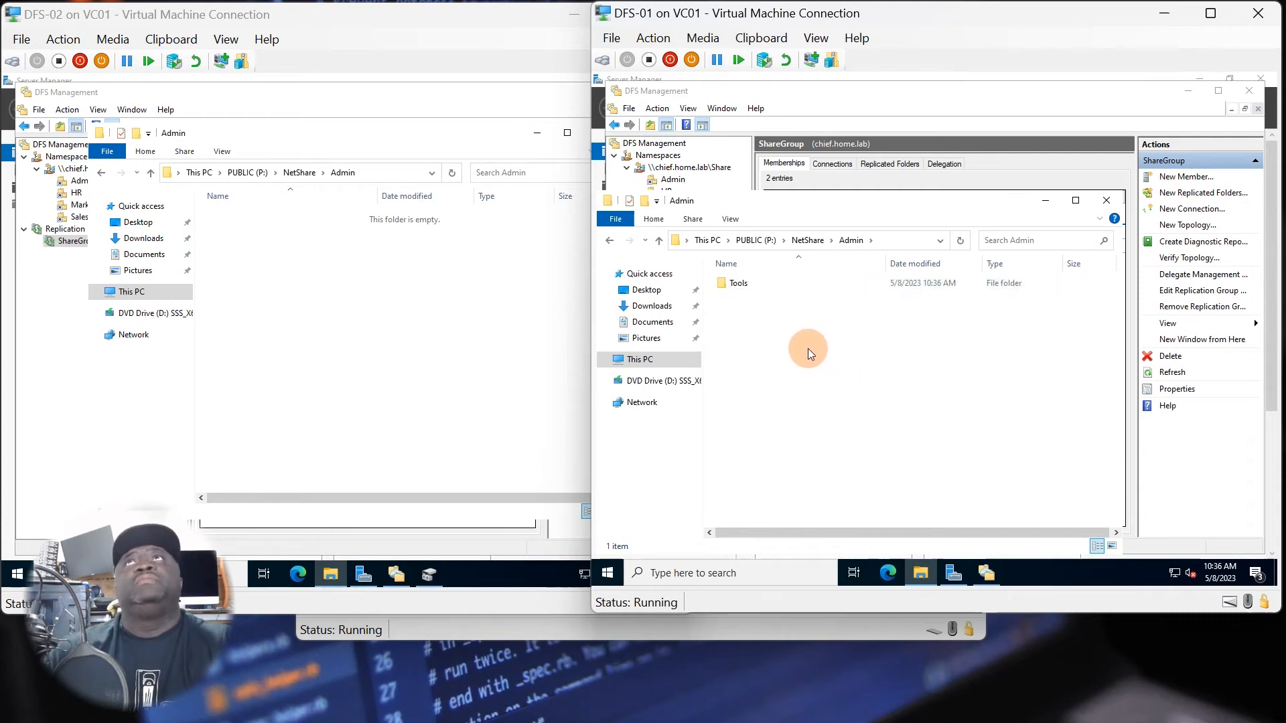
pyautogui.moveTo(782, 207); pyautogui.dragTo(820, 215)
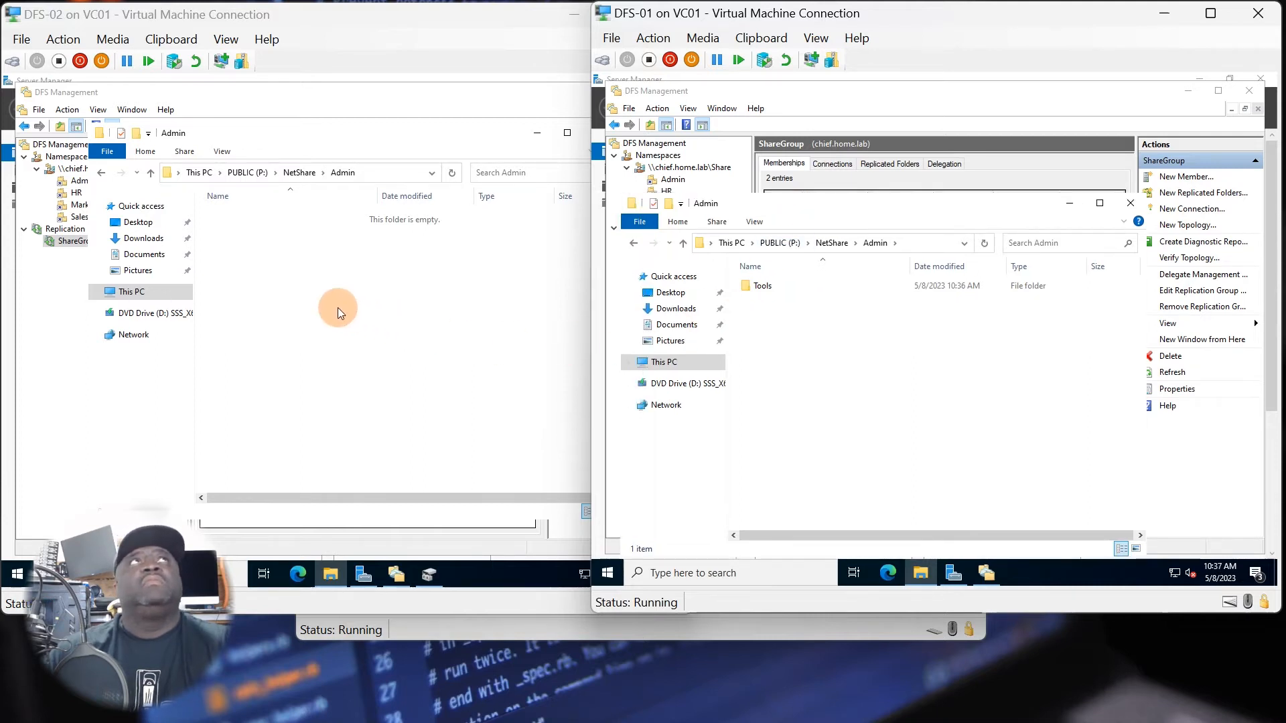
# Refresh and reopen P:\NetShare\Admin on DFS-02 to check for the replicated Tools folder.
pyautogui.click(312, 288)
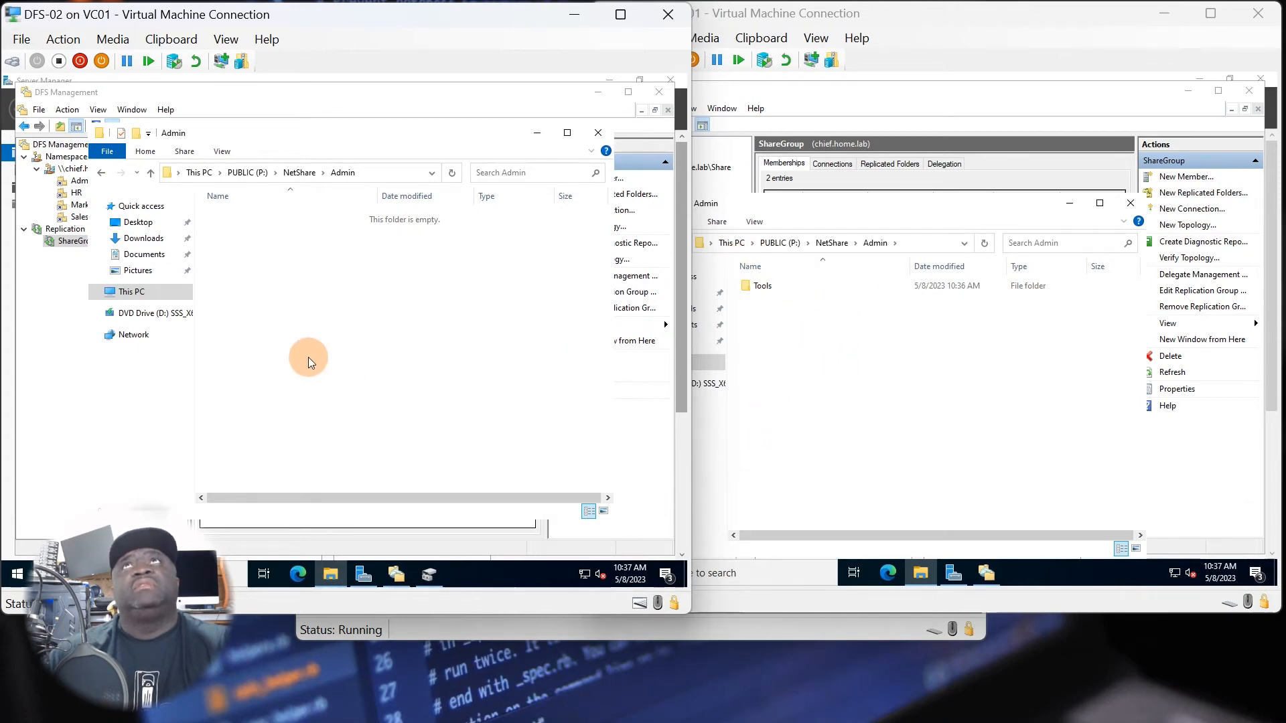
pyautogui.rightClick(282, 308)
pyautogui.click(327, 363)
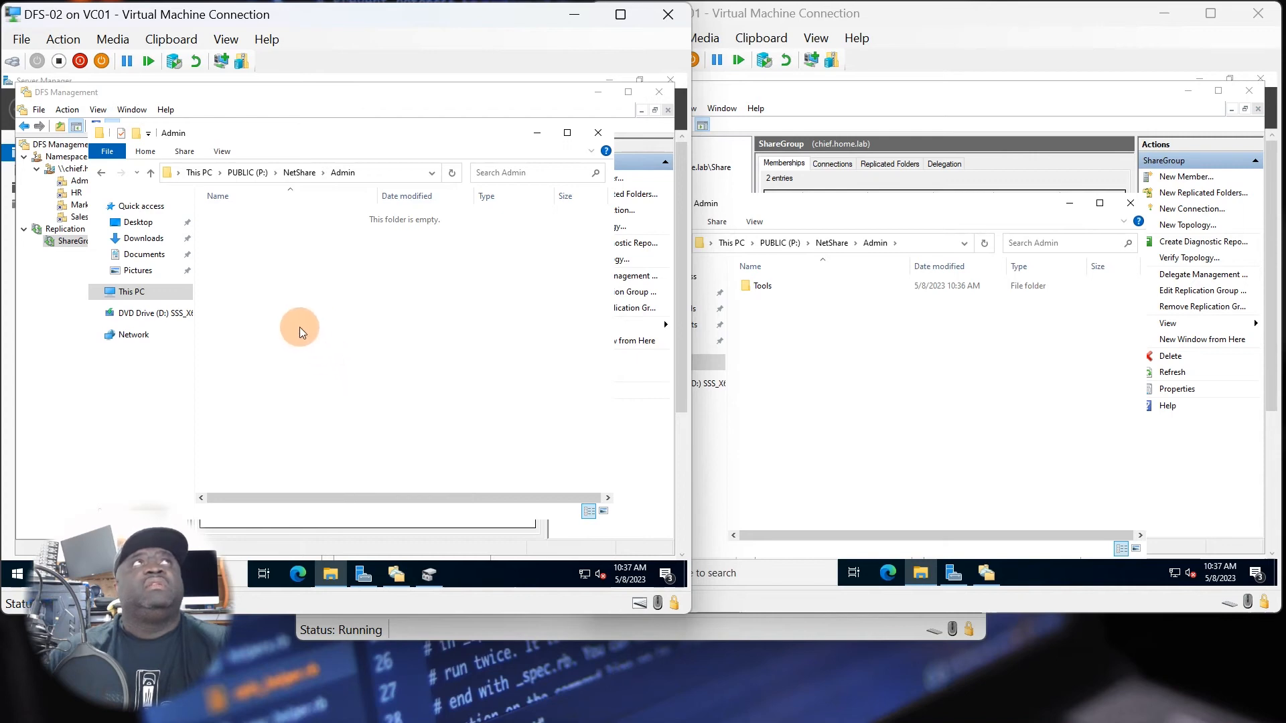
pyautogui.click(300, 175)
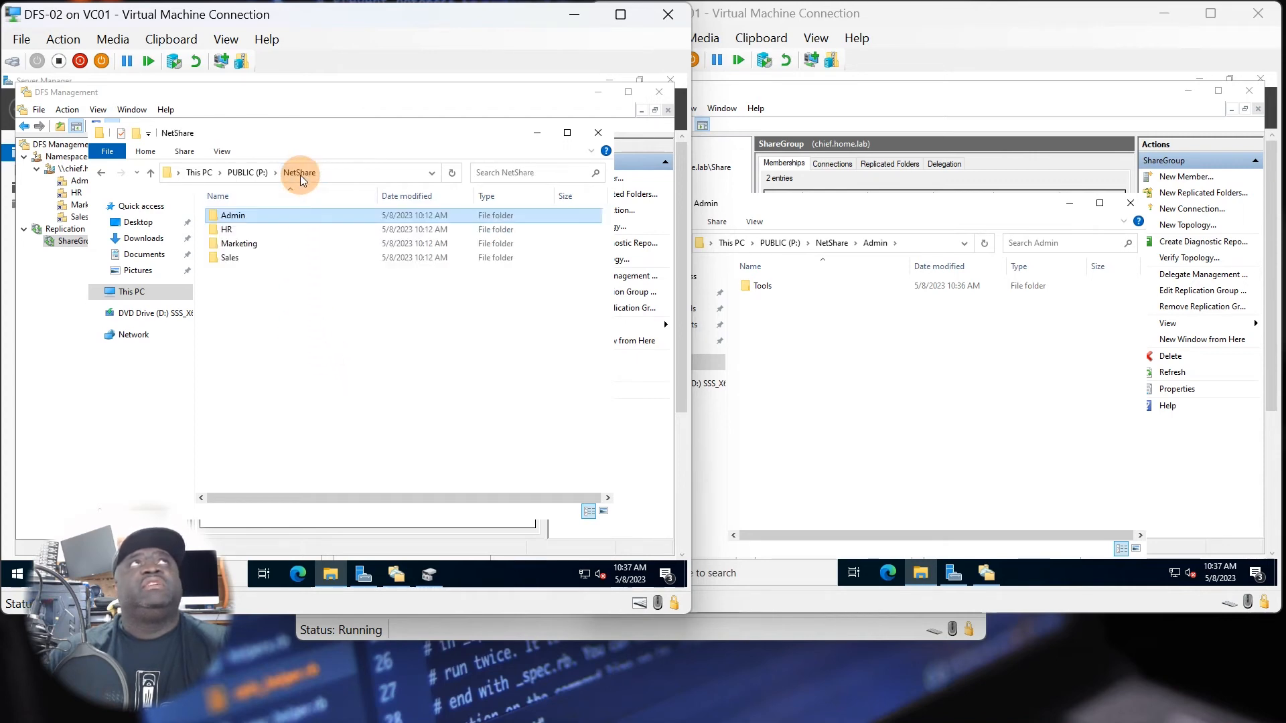
pyautogui.doubleClick(239, 216)
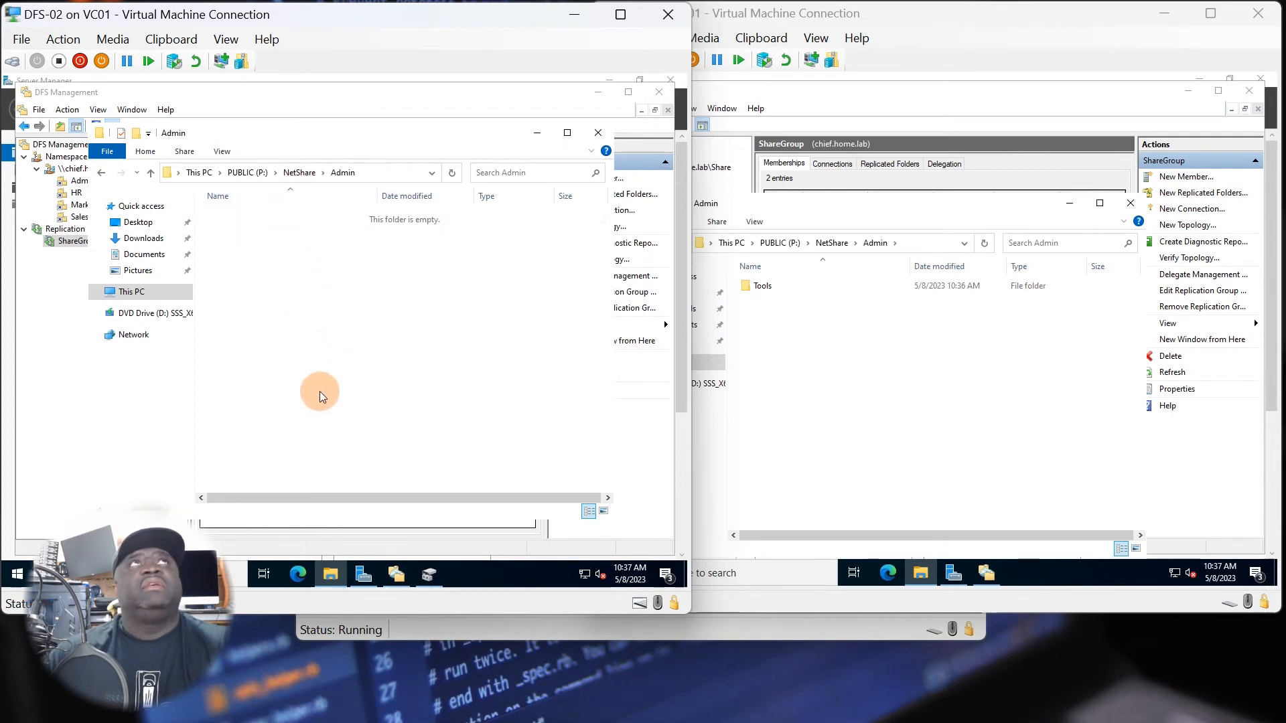
pyautogui.click(801, 432)
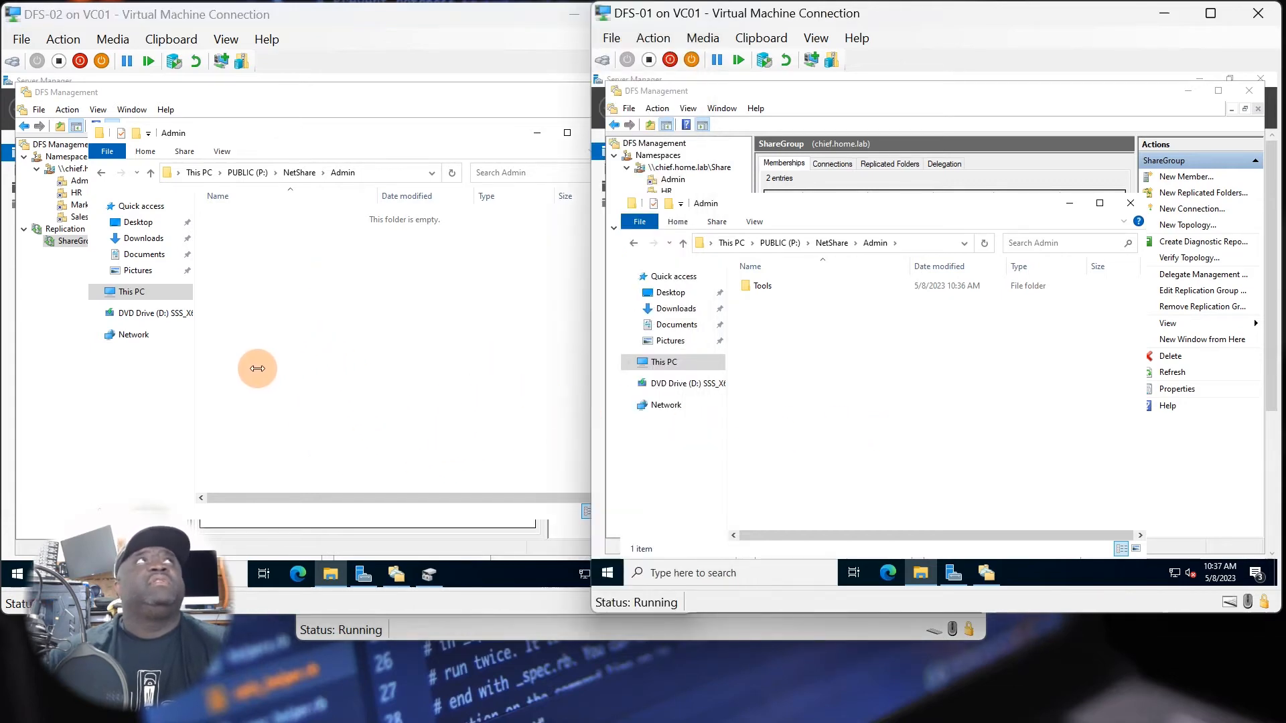
# Review the Share namespace and ShareGroup memberships on DFS-02, and recheck its Admin folder.
pyautogui.click(83, 243)
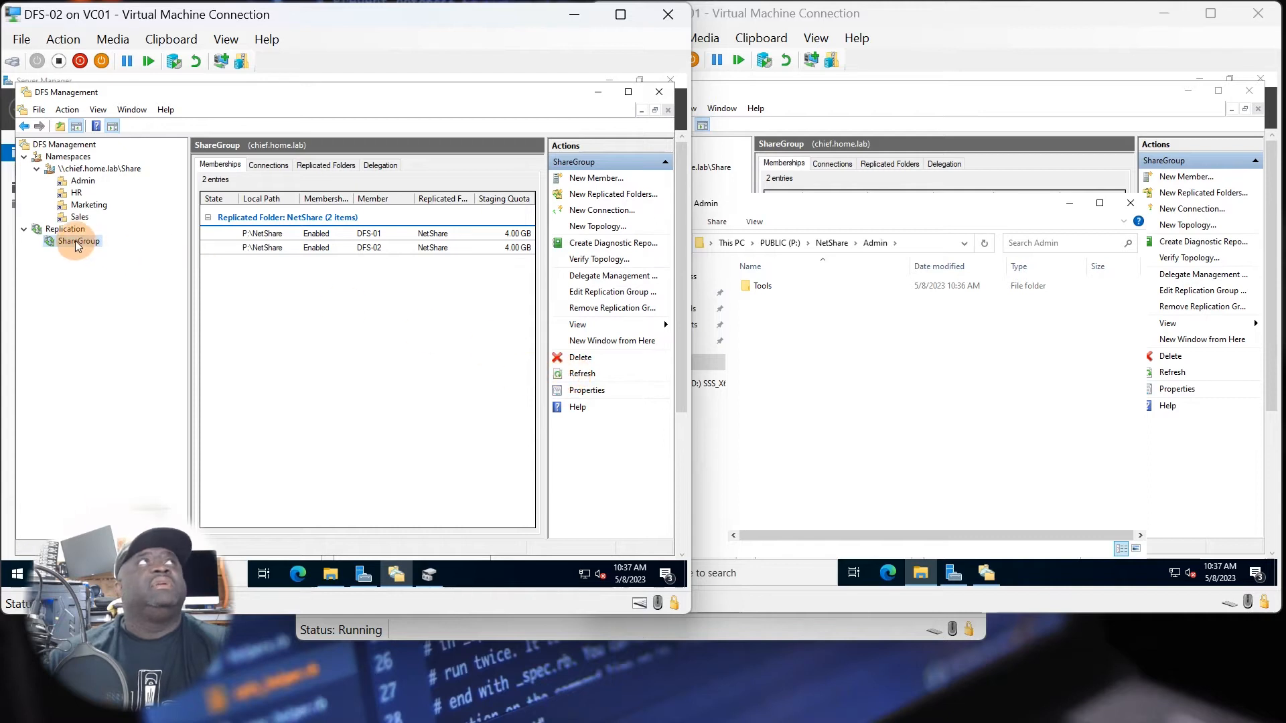
pyautogui.click(87, 169)
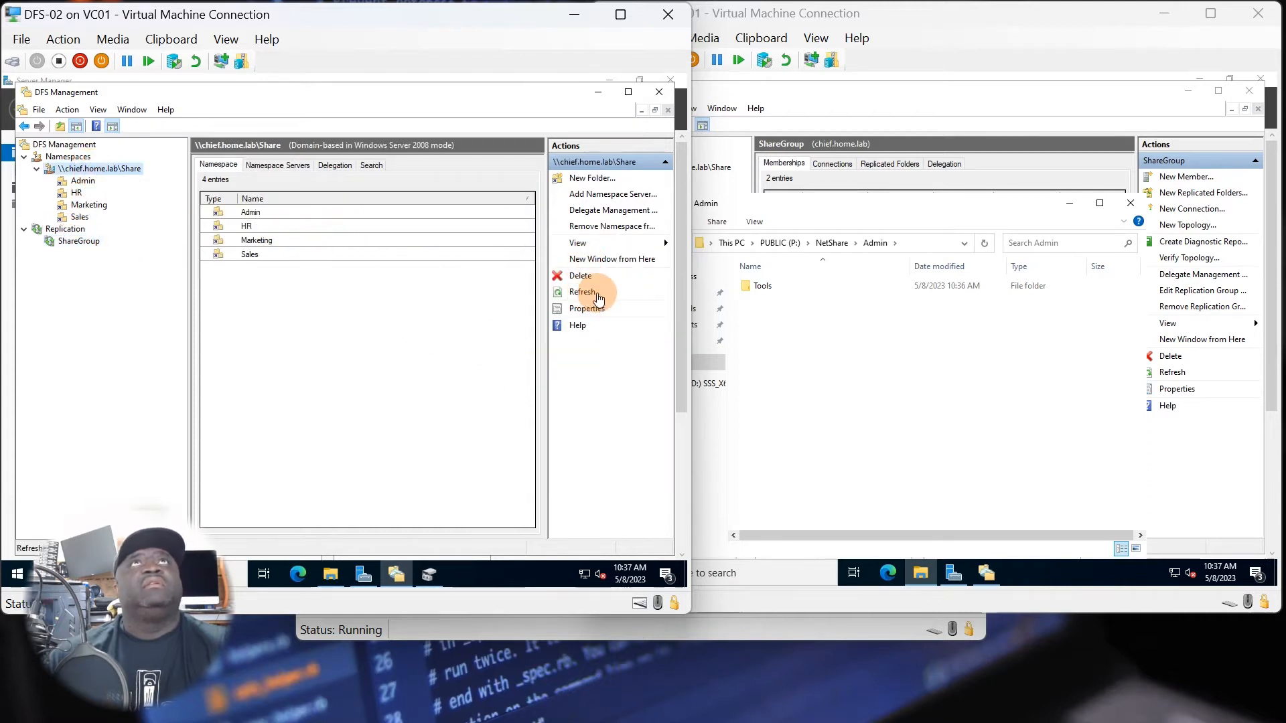
pyautogui.click(79, 241)
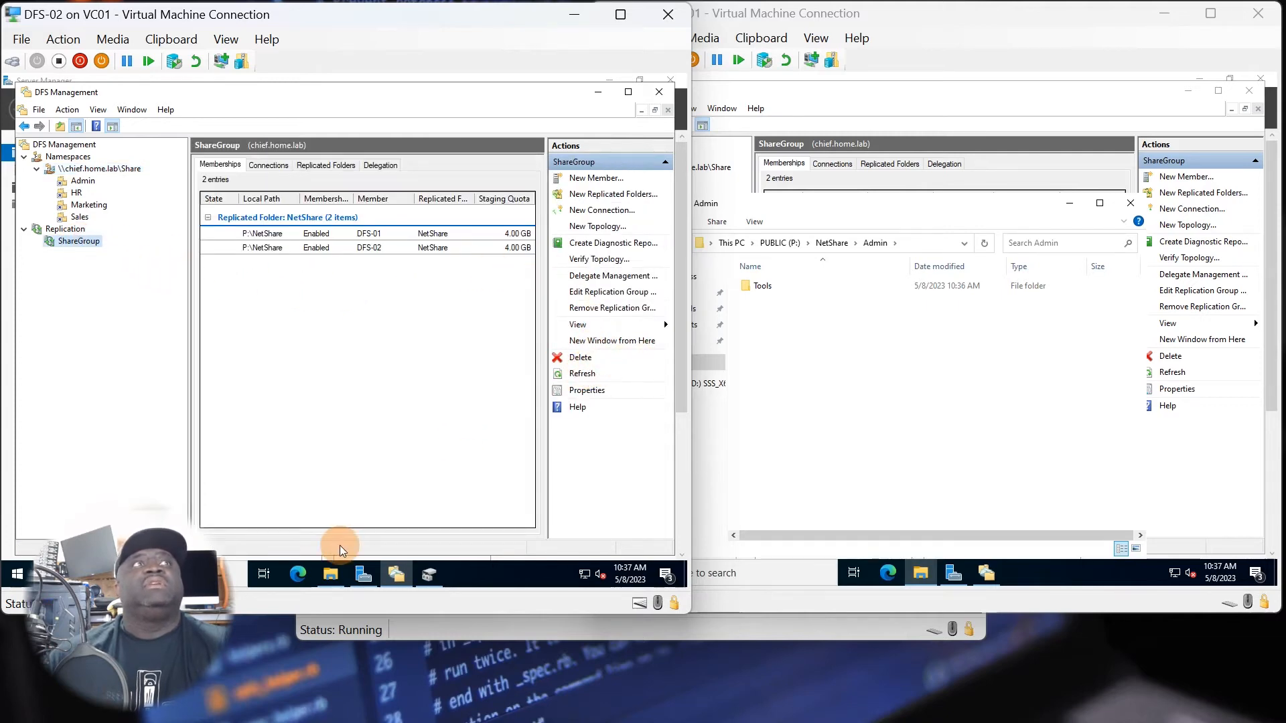
pyautogui.click(330, 574)
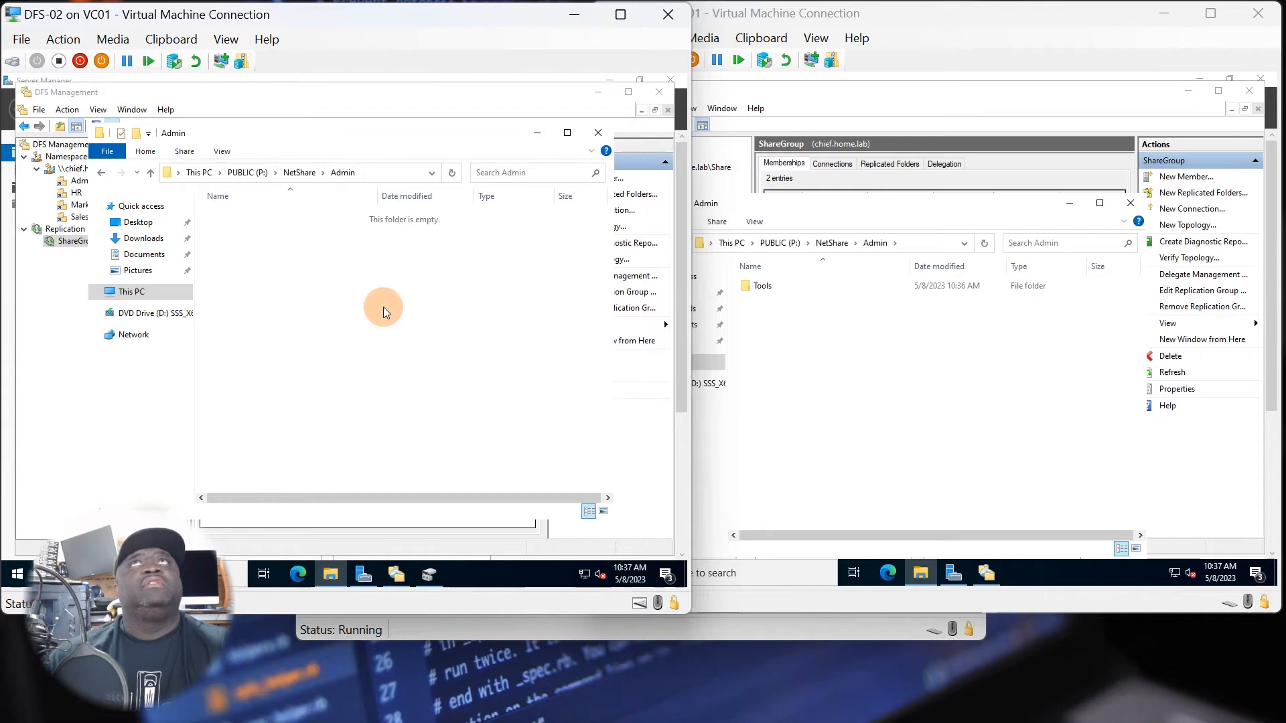
# On DFS-01, bring up DFS Management and refresh the ShareGroup replication group.
pyautogui.click(870, 356)
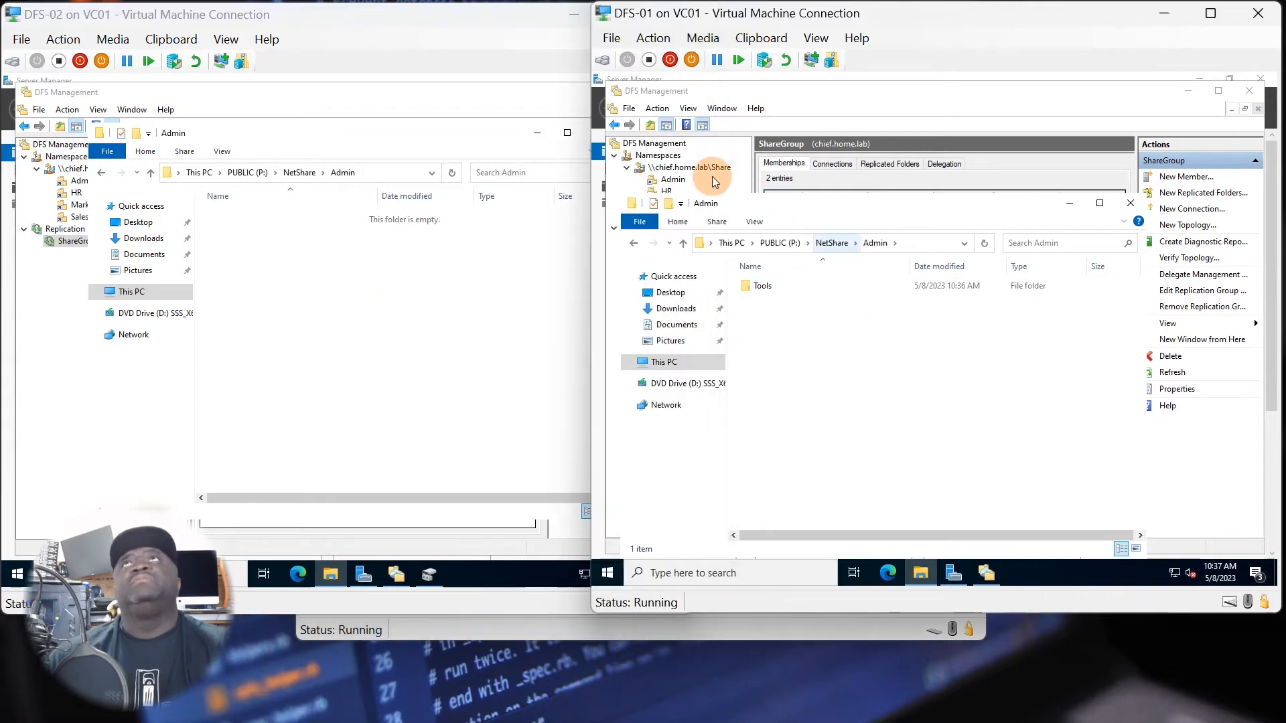
pyautogui.click(684, 179)
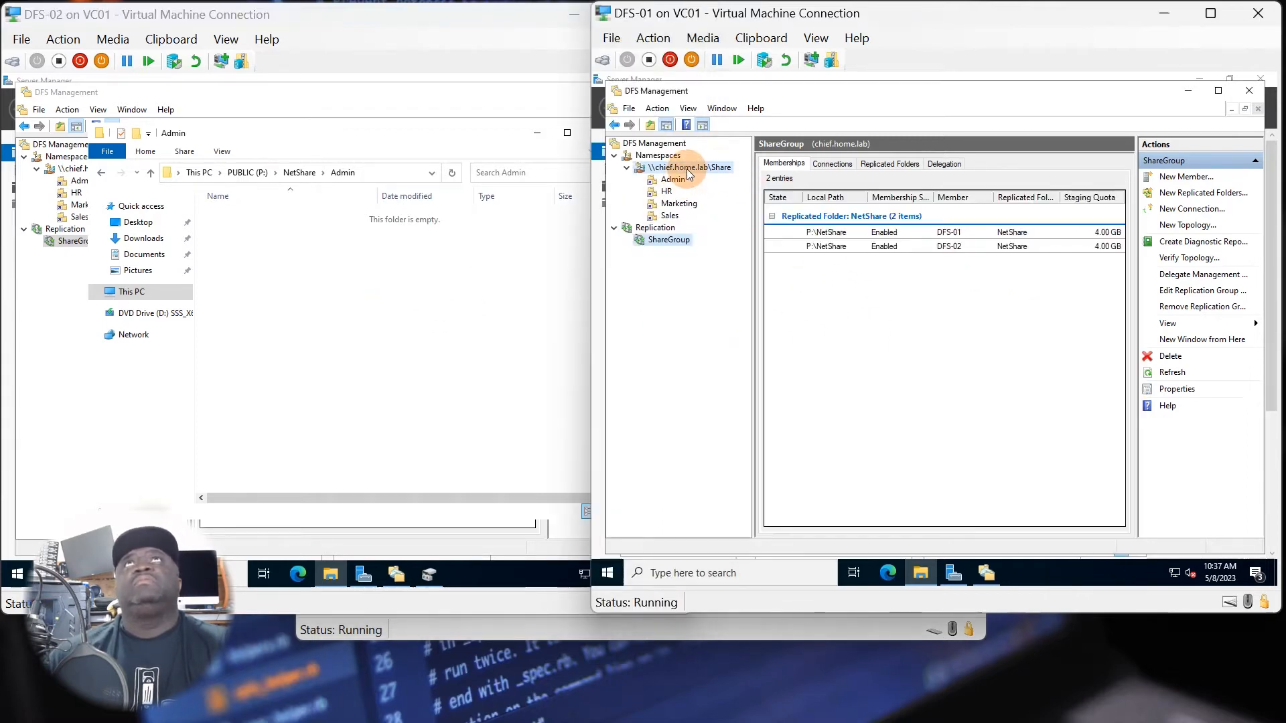
pyautogui.click(669, 239)
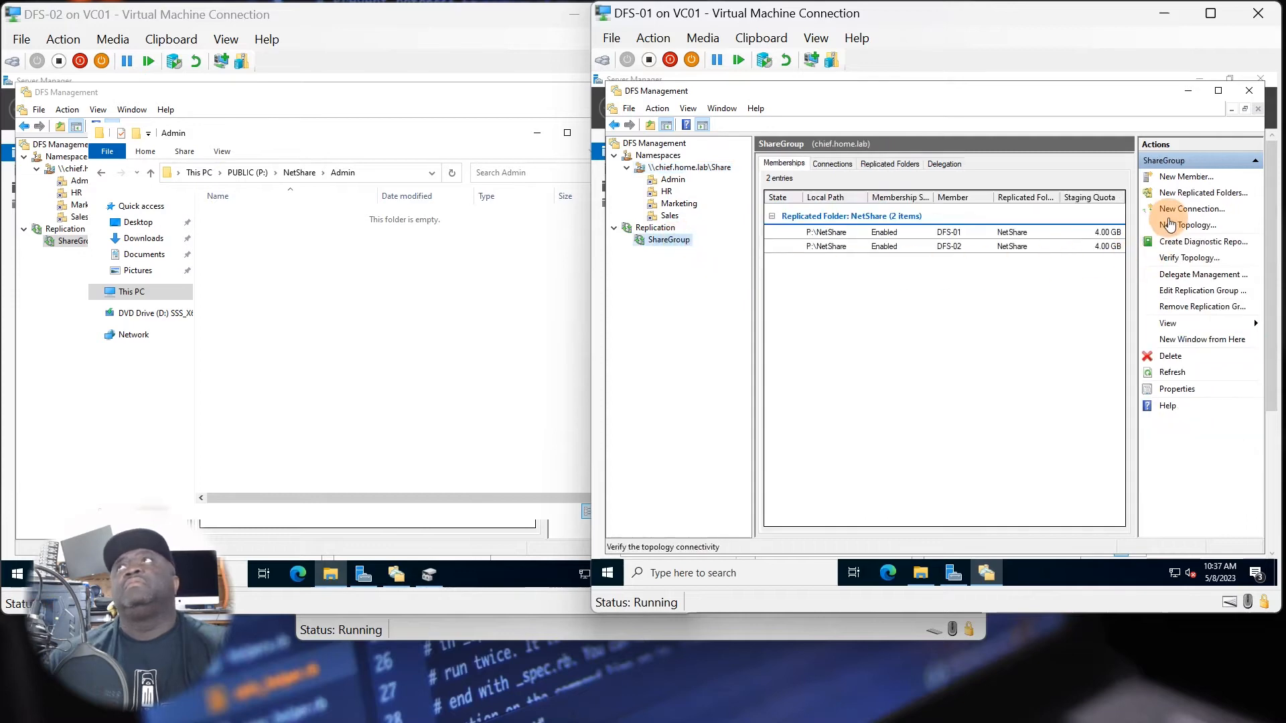
pyautogui.click(1169, 372)
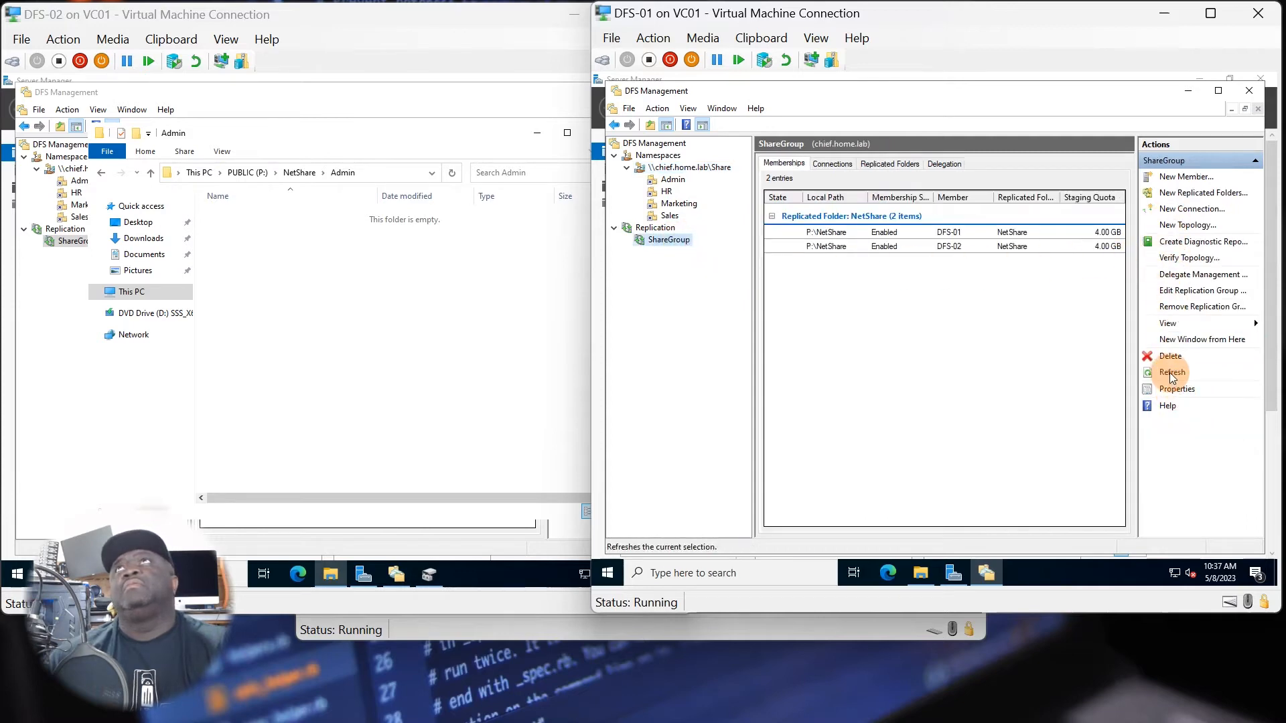
pyautogui.click(1169, 372)
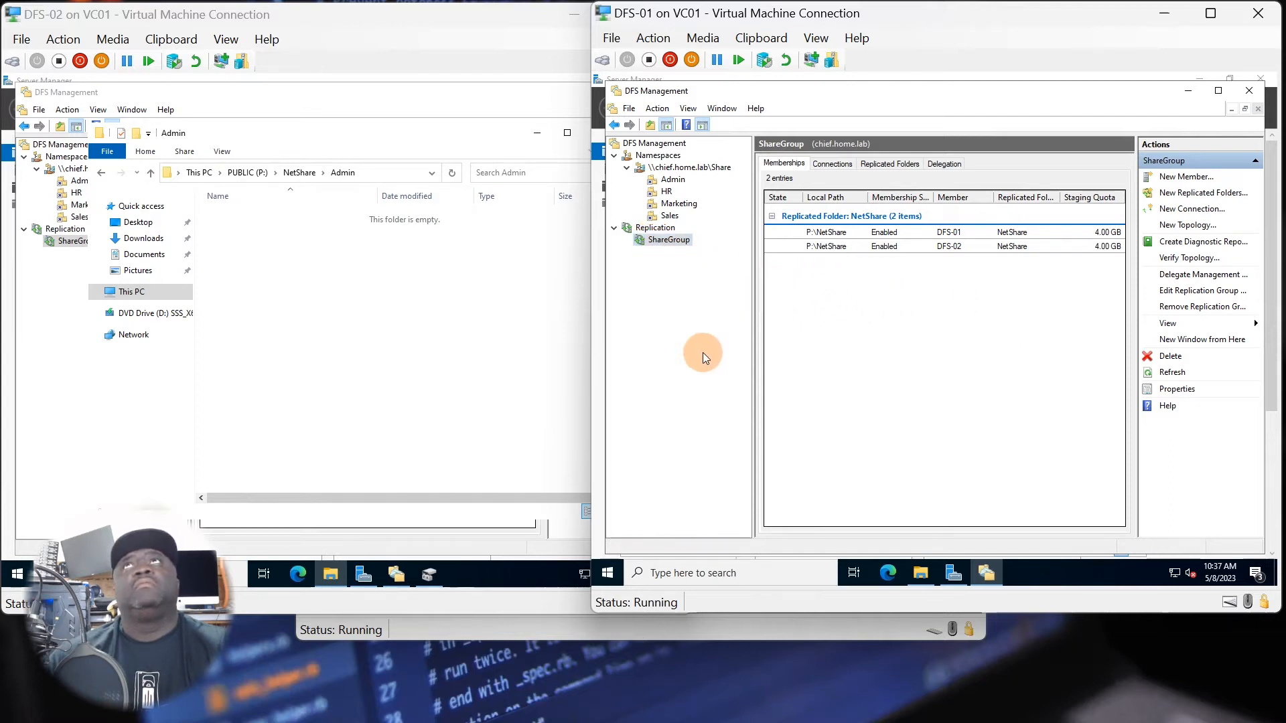
# Bring File Explorer back up on both servers and refresh P:\NetShare\Admin on DFS-02 to check for the Tools folder.
pyautogui.click(919, 575)
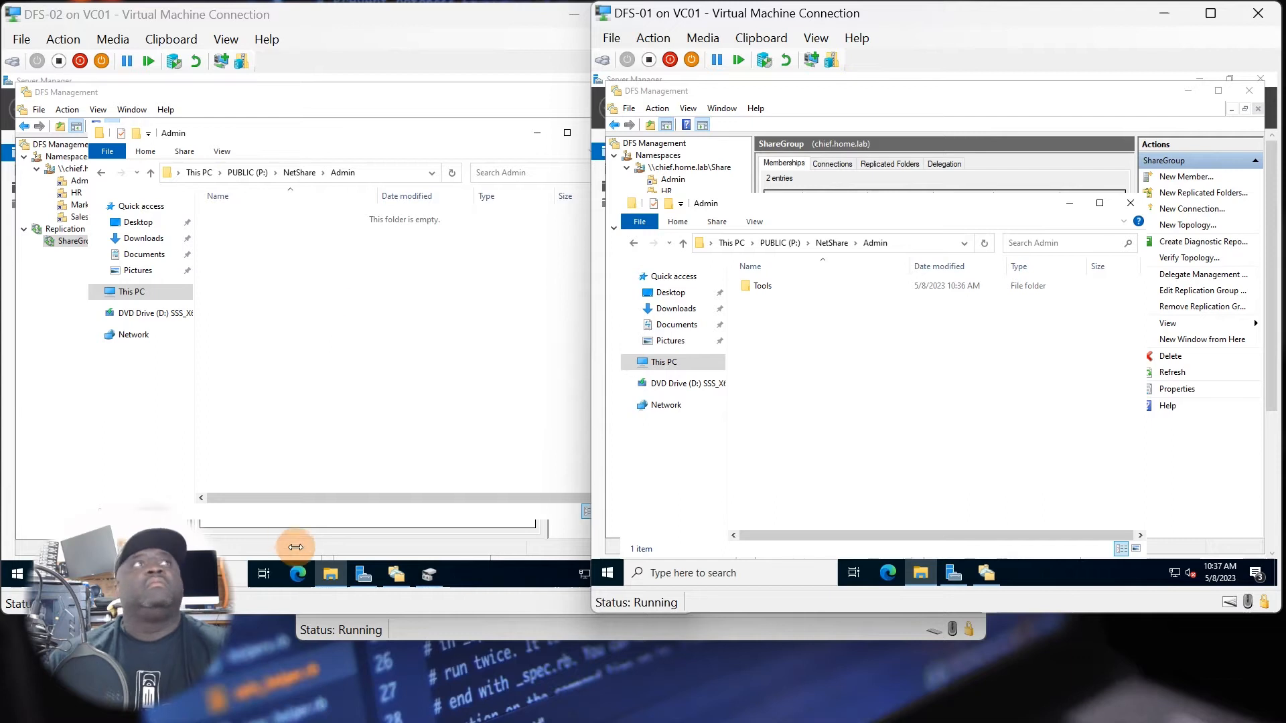
pyautogui.click(329, 575)
pyautogui.click(330, 575)
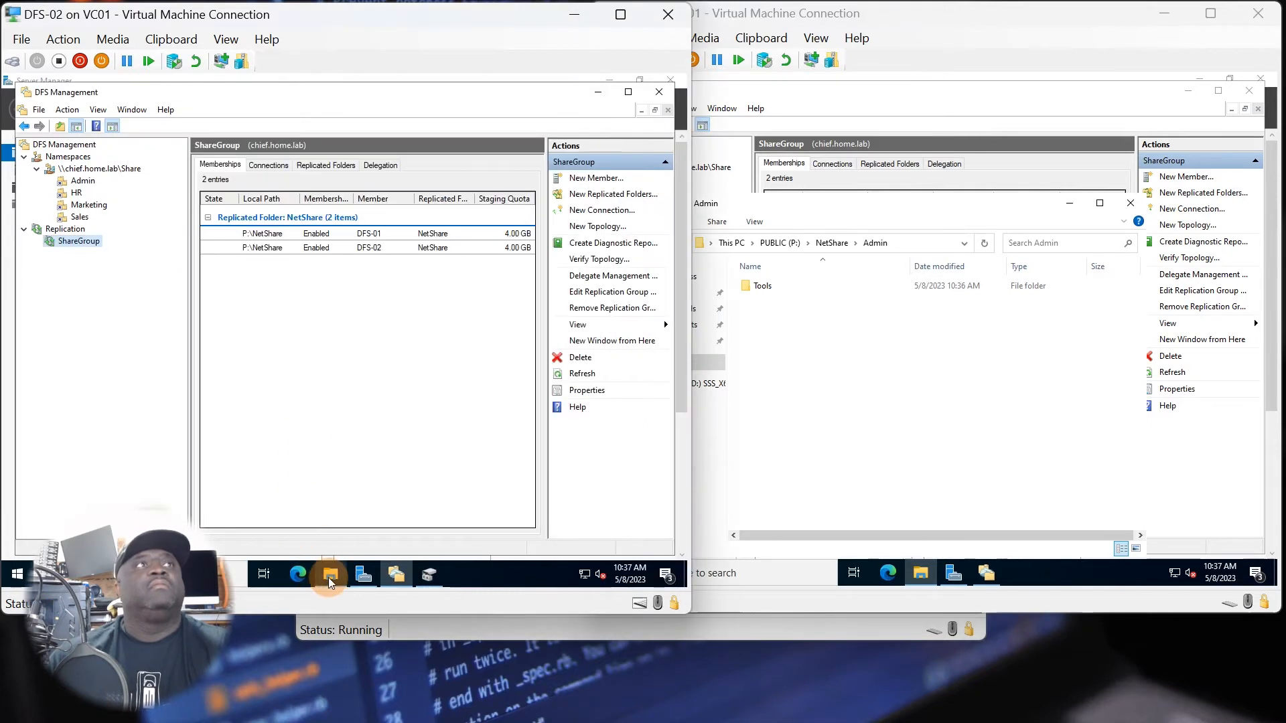
pyautogui.rightClick(271, 268)
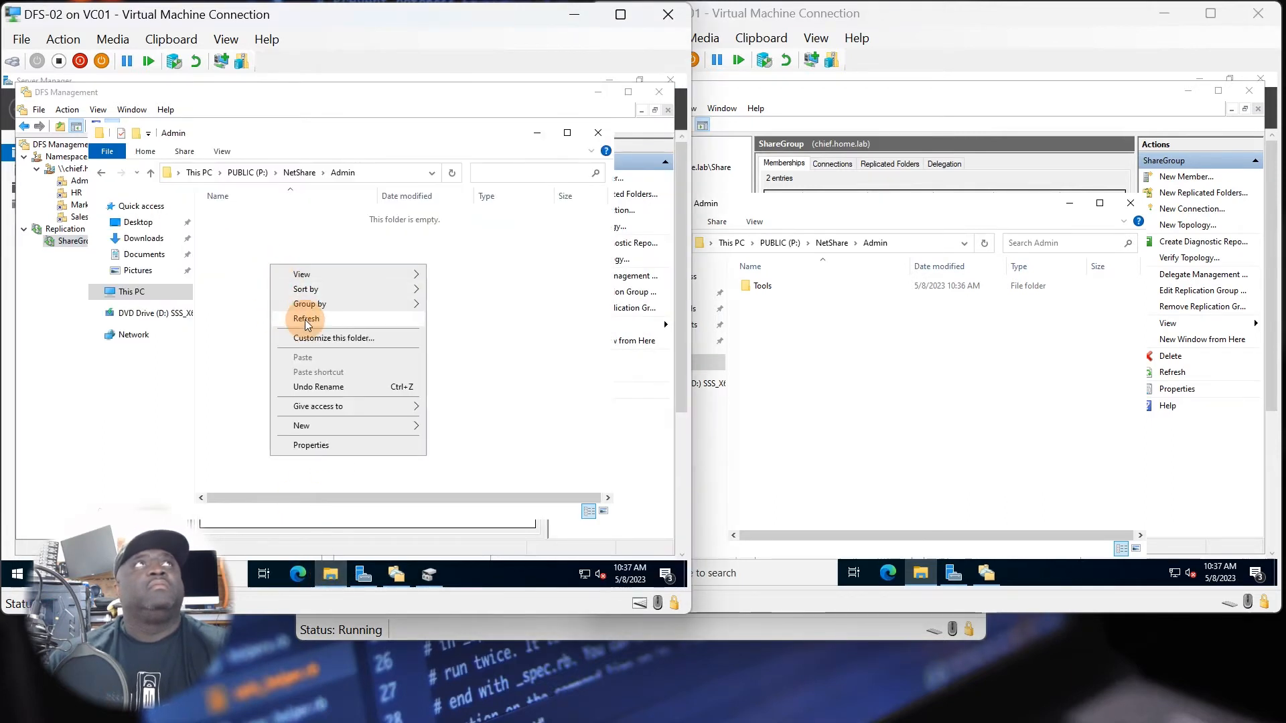
pyautogui.click(302, 319)
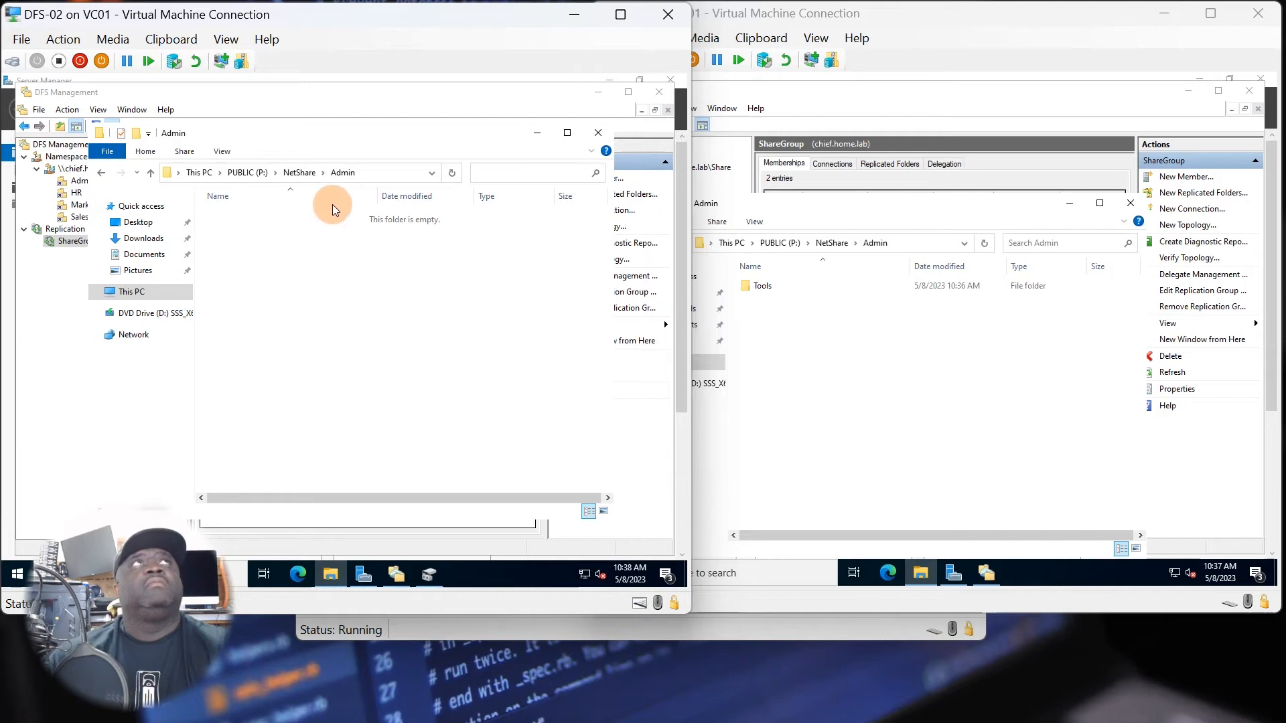
# Go up to P:\NetShare on both servers and create a folder with the default name there on DFS-02.
pyautogui.click(834, 242)
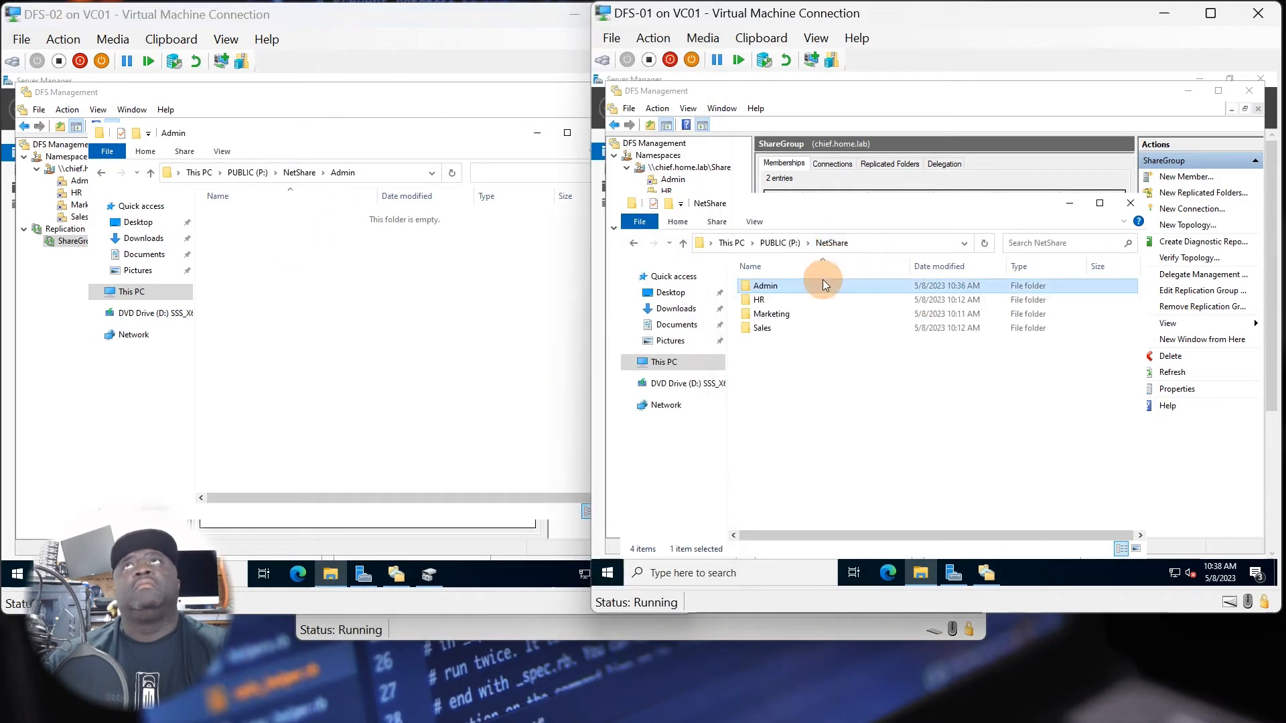
pyautogui.click(300, 172)
pyautogui.rightClick(247, 309)
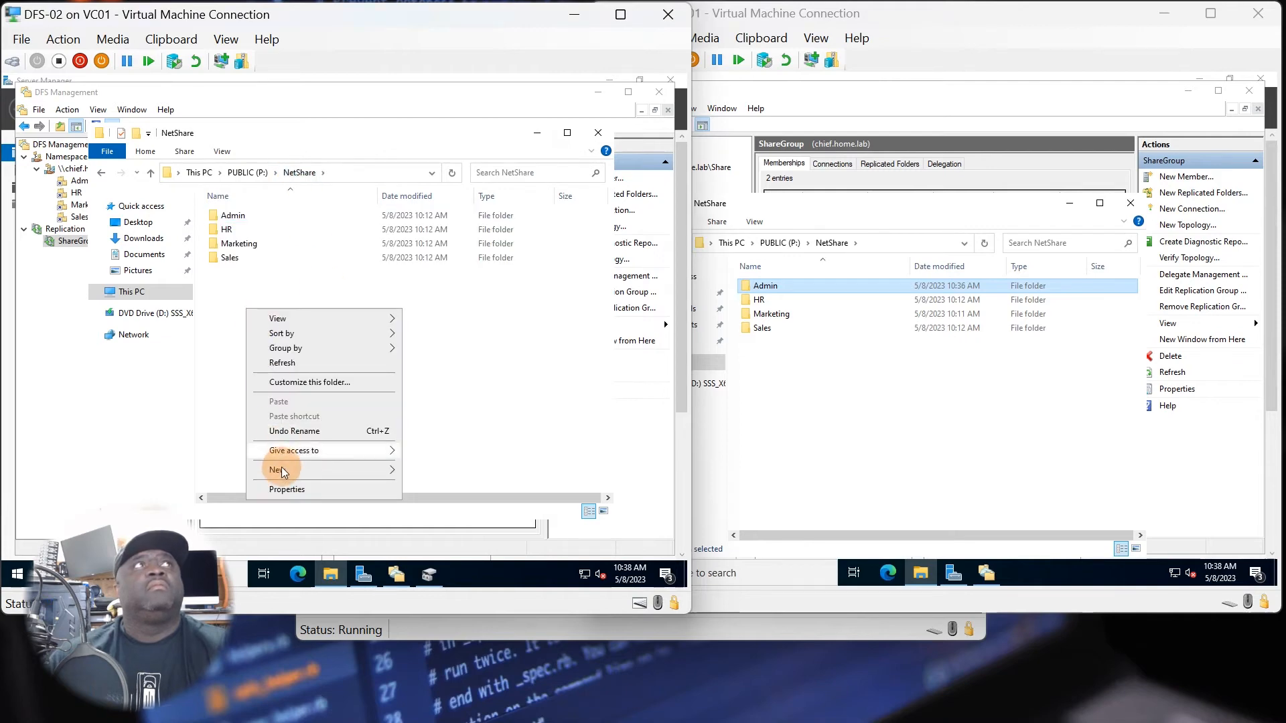
pyautogui.moveTo(258, 470)
pyautogui.click(428, 471)
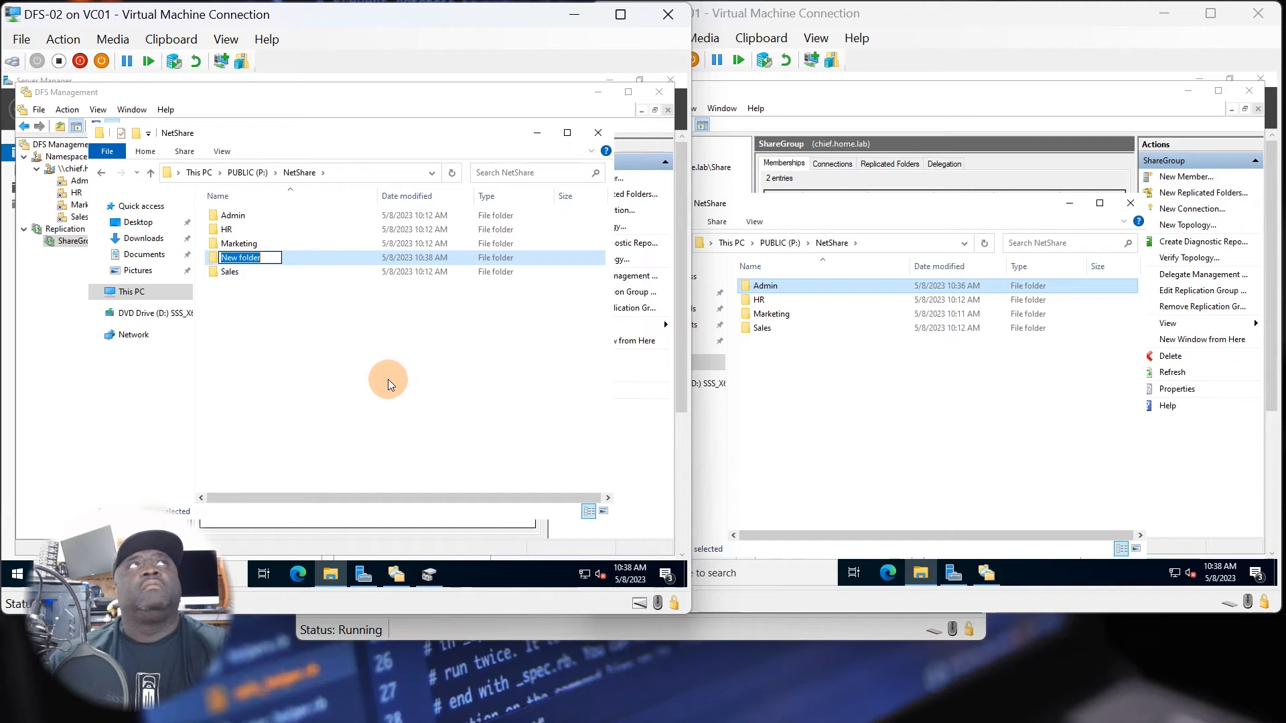
pyautogui.click(388, 379)
# Refresh P:\NetShare on DFS-01 to check whether the folder created on DFS-02 has replicated.
pyautogui.click(790, 388)
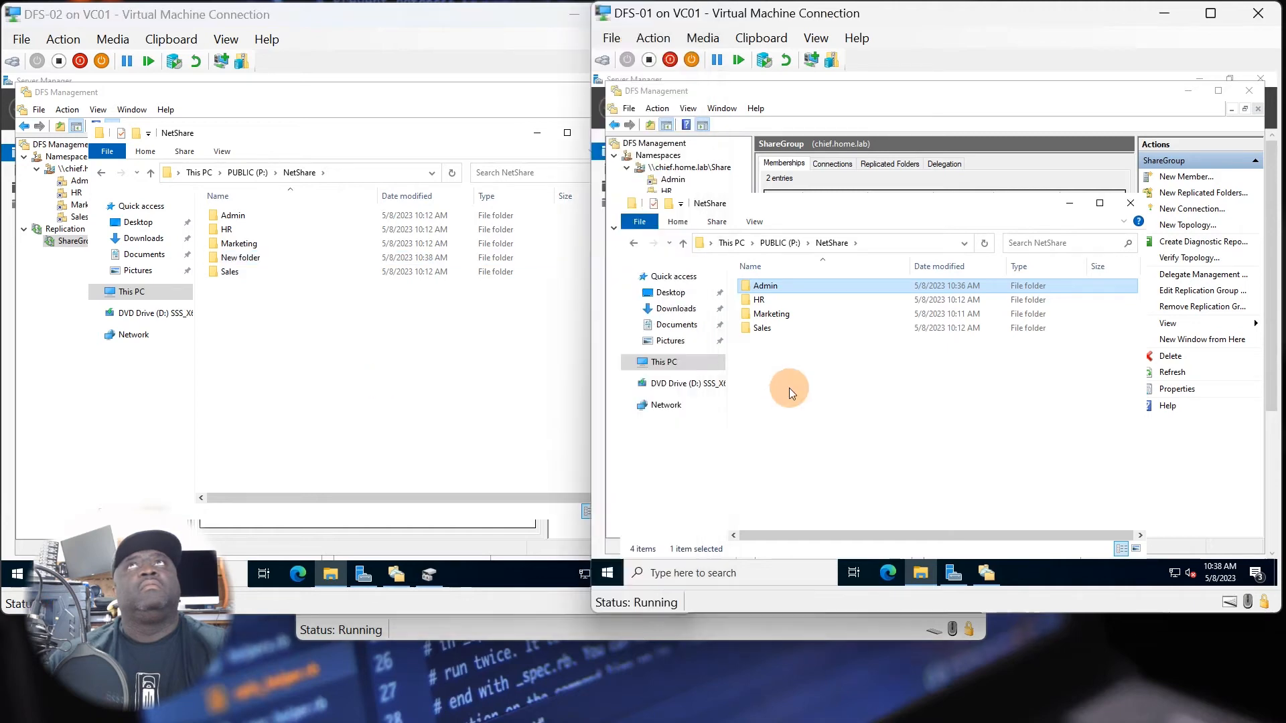
pyautogui.rightClick(789, 388)
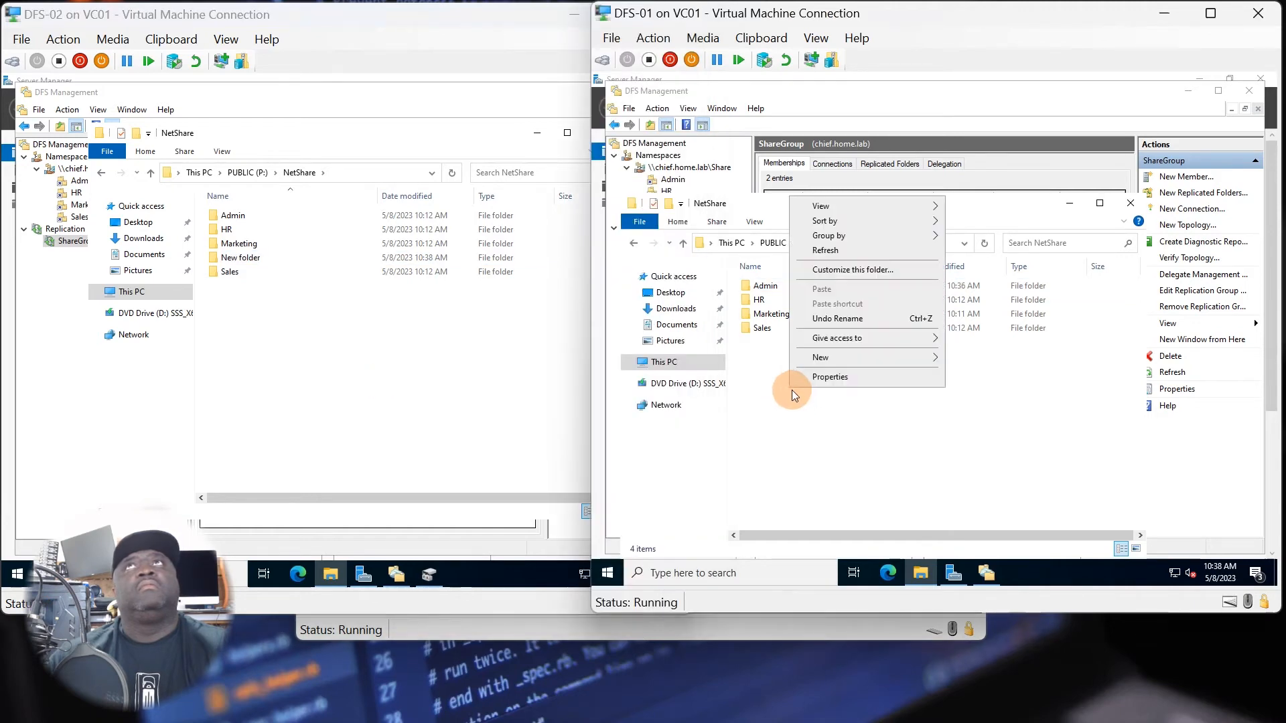
pyautogui.click(825, 250)
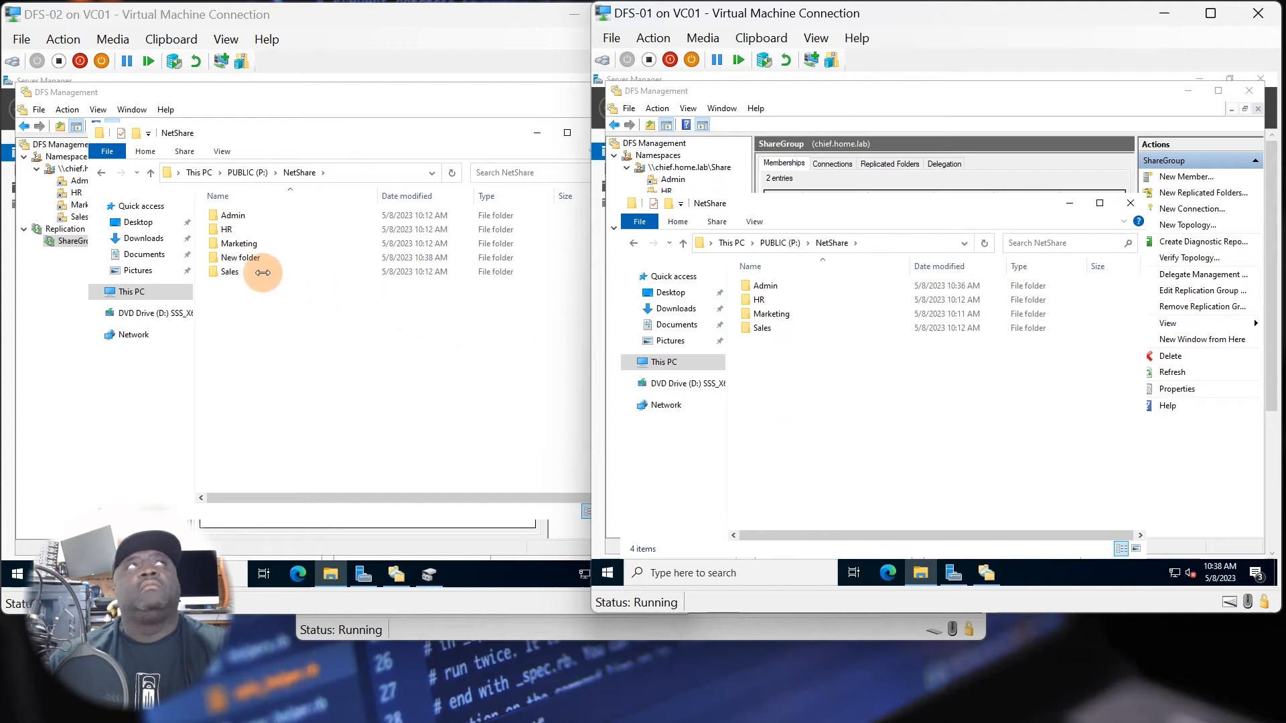
# Delete the newly created default-named folder from P:\NetShare on DFS-02.
pyautogui.click(247, 257)
pyautogui.rightClick(249, 262)
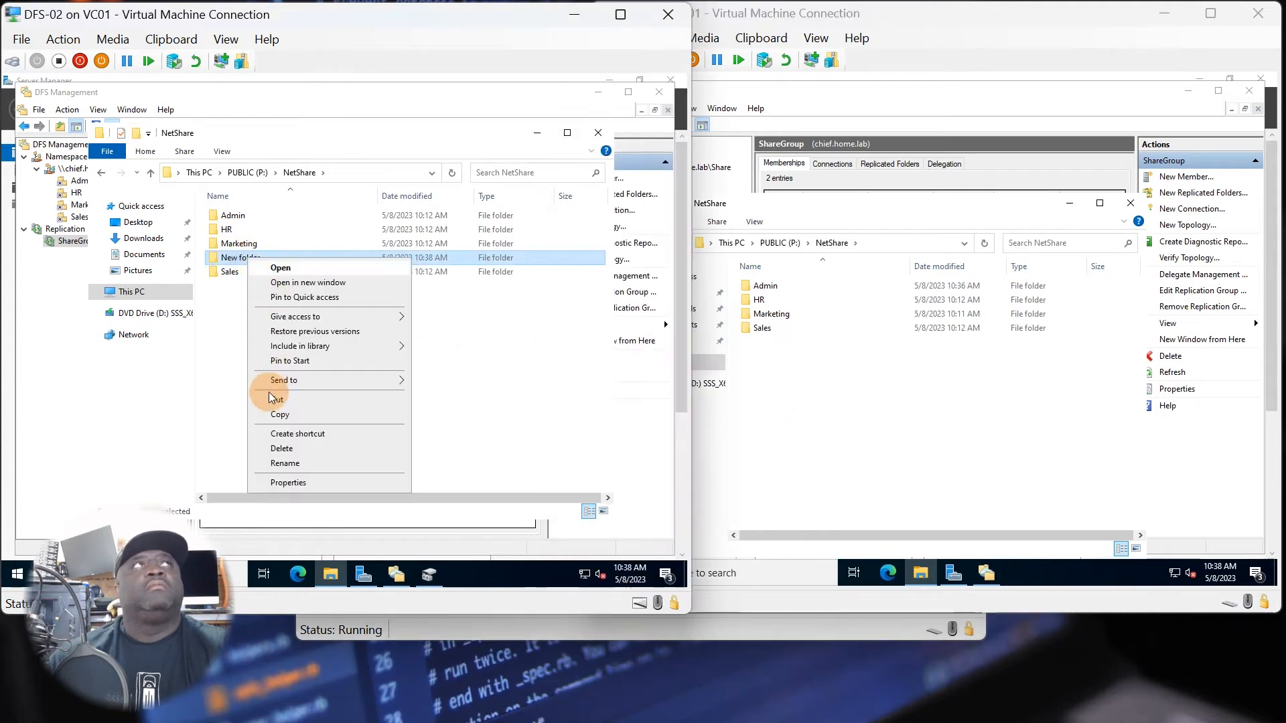
pyautogui.click(270, 446)
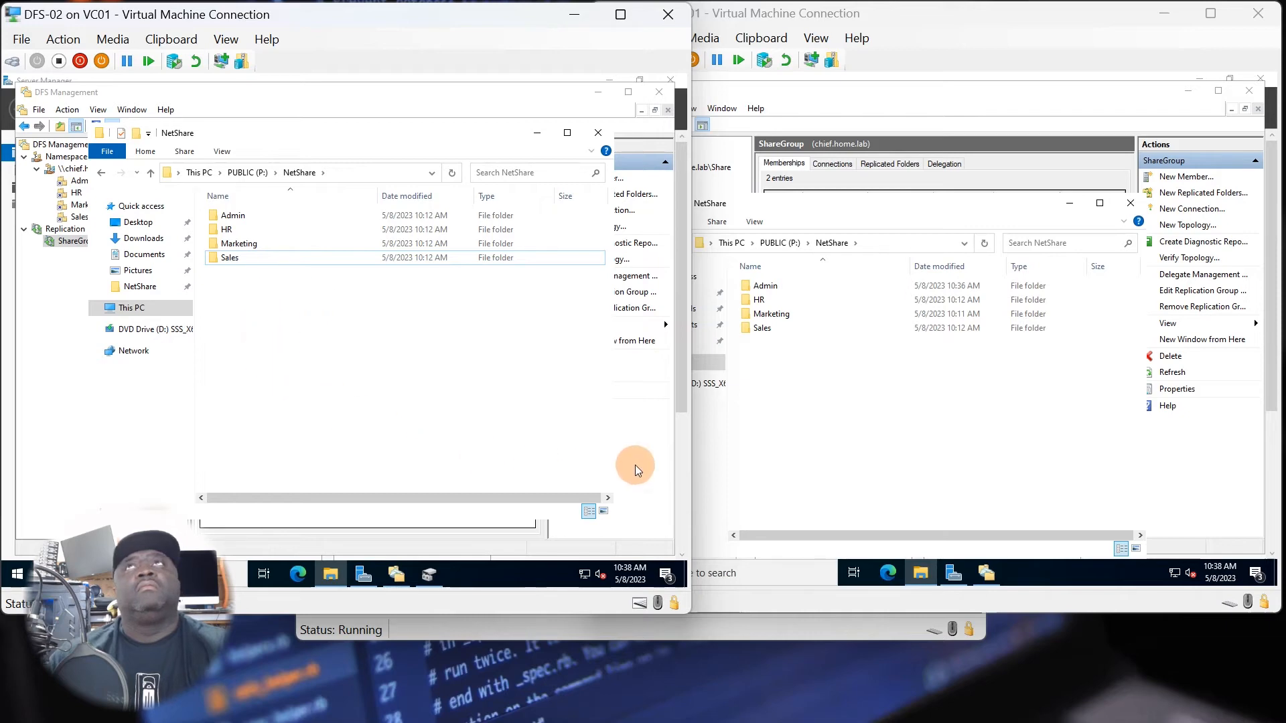
# Reopen the Admin folder on both servers to compare its contents, and return to DFS Management on DFS-02.
pyautogui.doubleClick(761, 286)
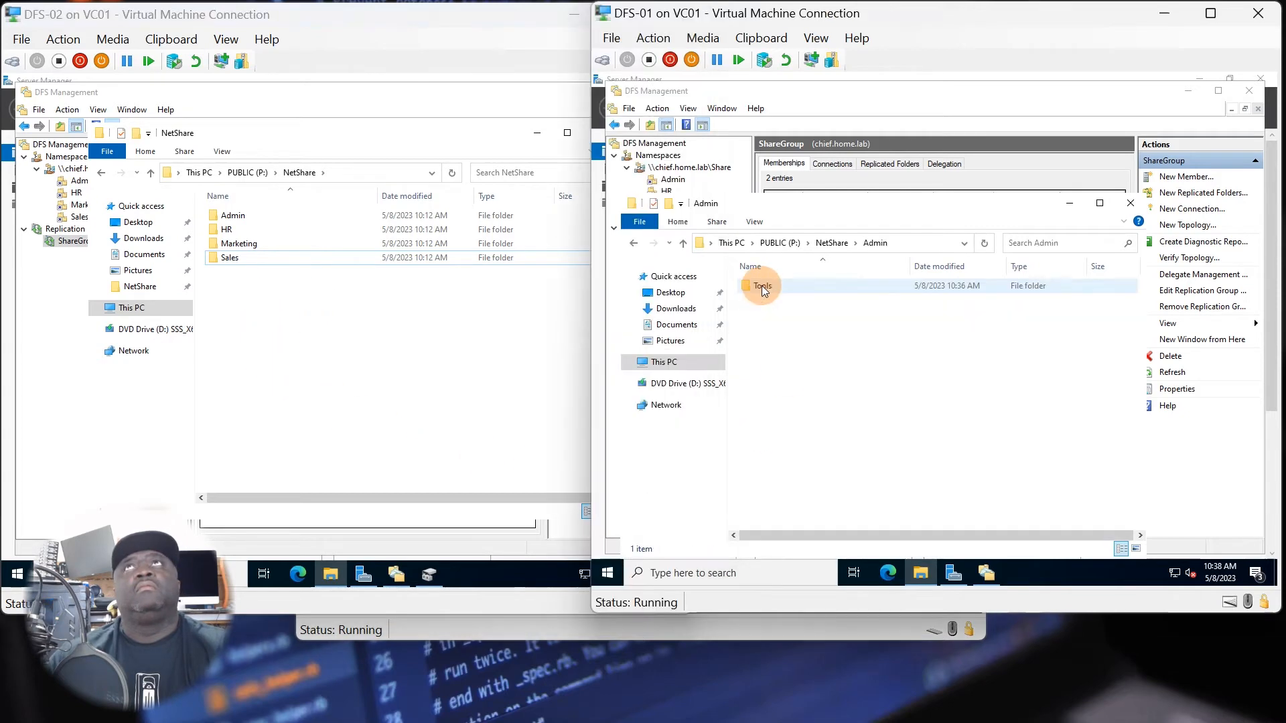
pyautogui.click(395, 343)
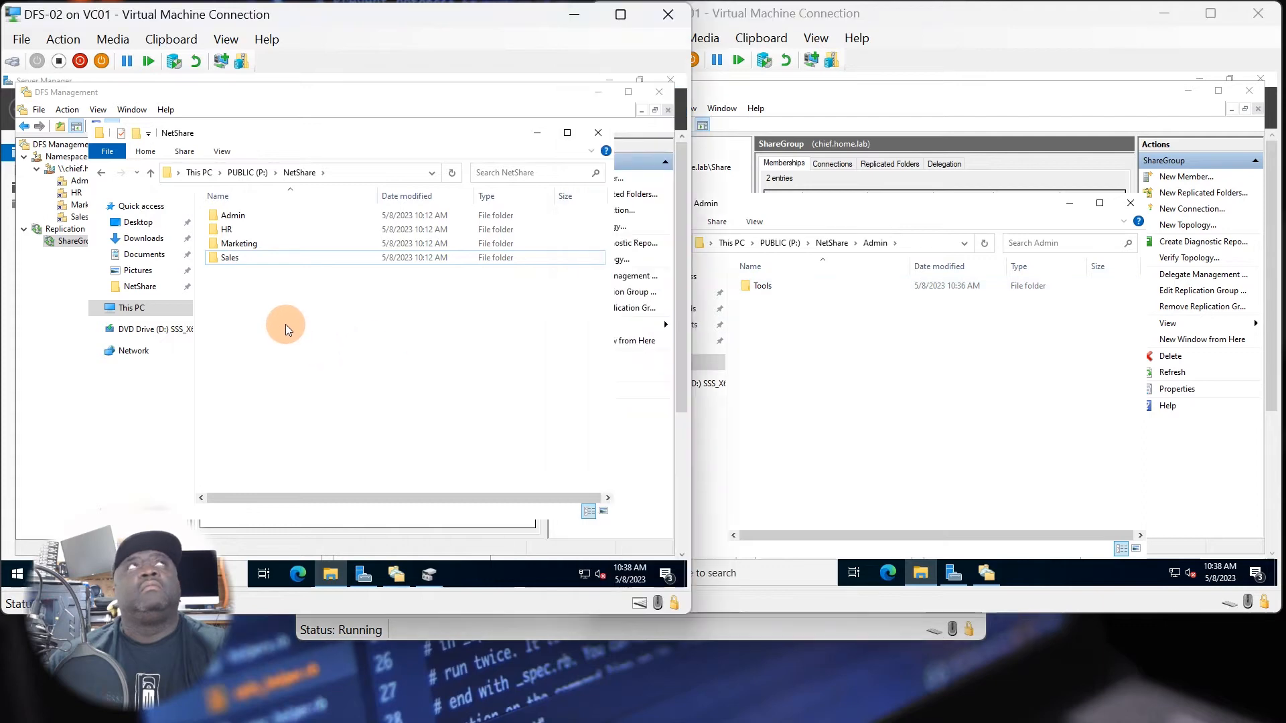
pyautogui.doubleClick(243, 213)
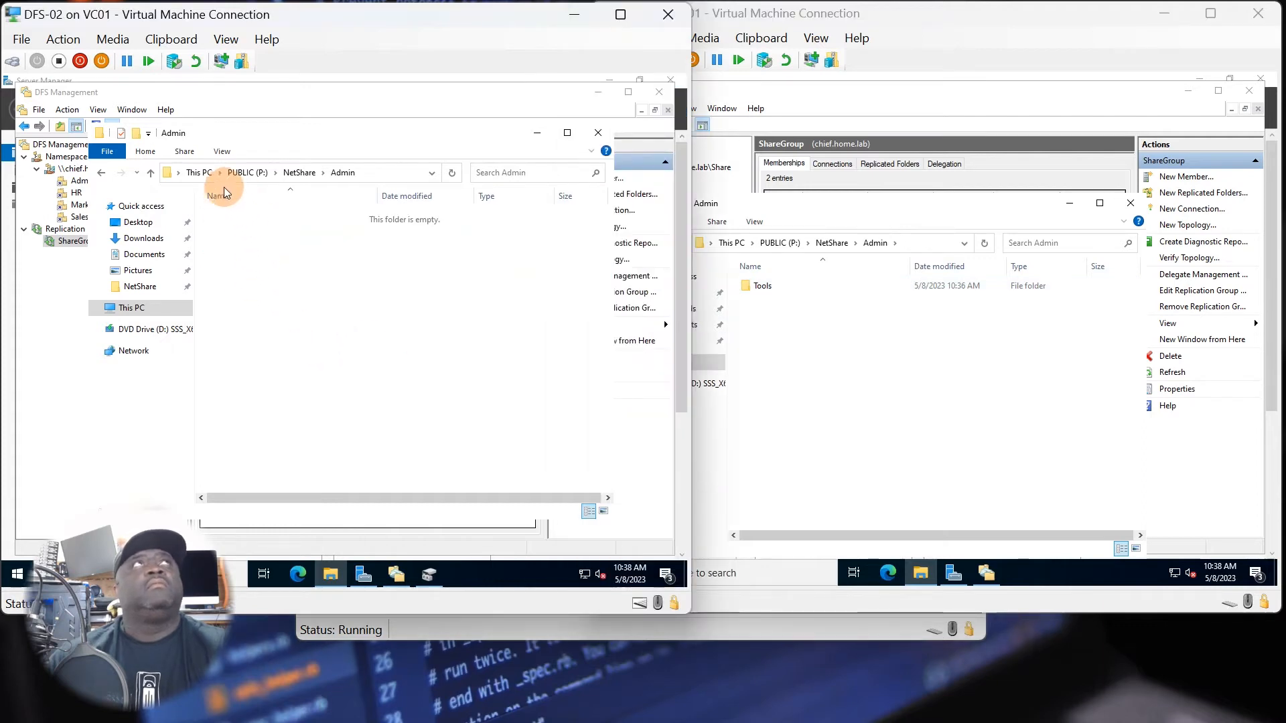
pyautogui.click(191, 93)
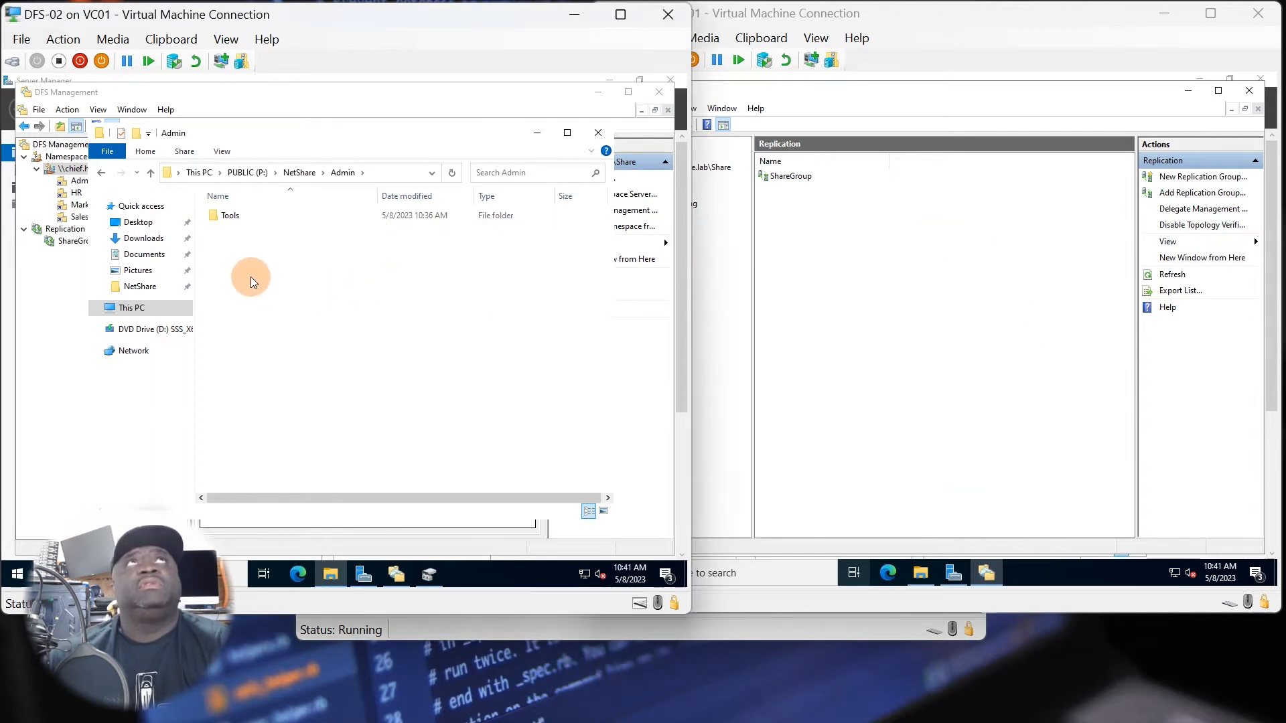
# Compare the Admin folder on DFS-01 and DFS-02, and open its Tools subfolder on both servers.
pyautogui.click(749, 402)
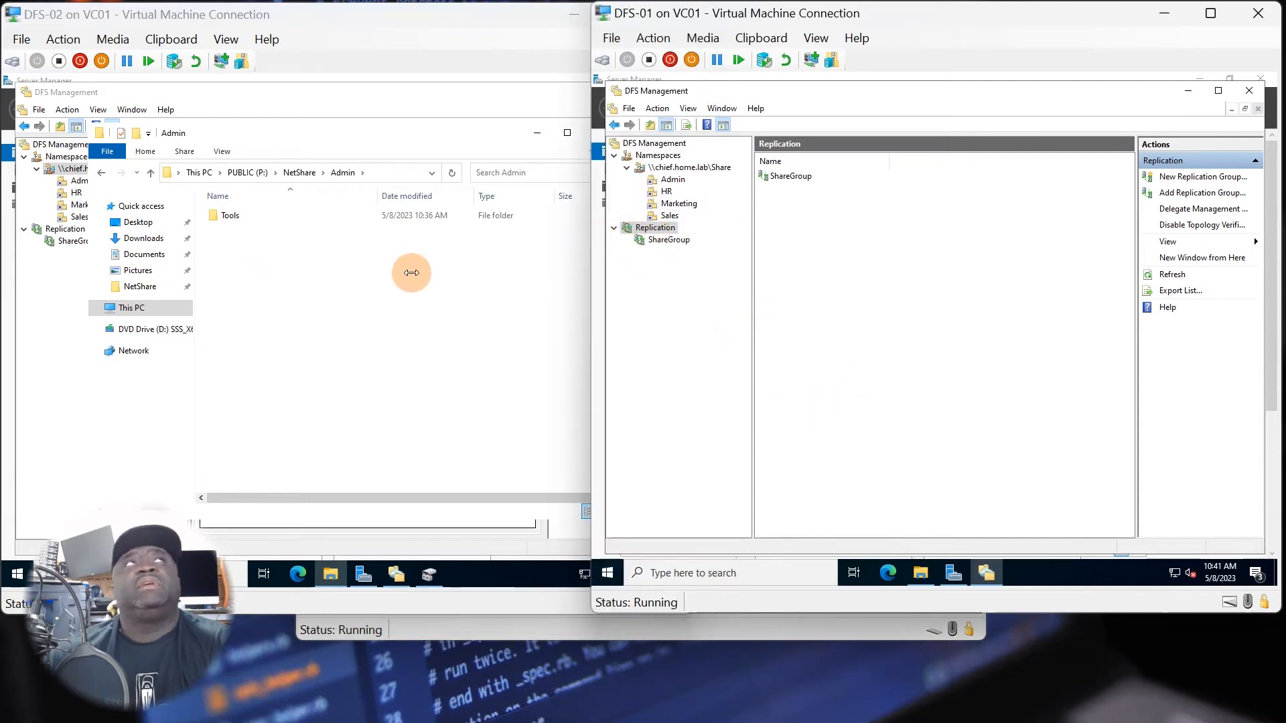
pyautogui.click(925, 578)
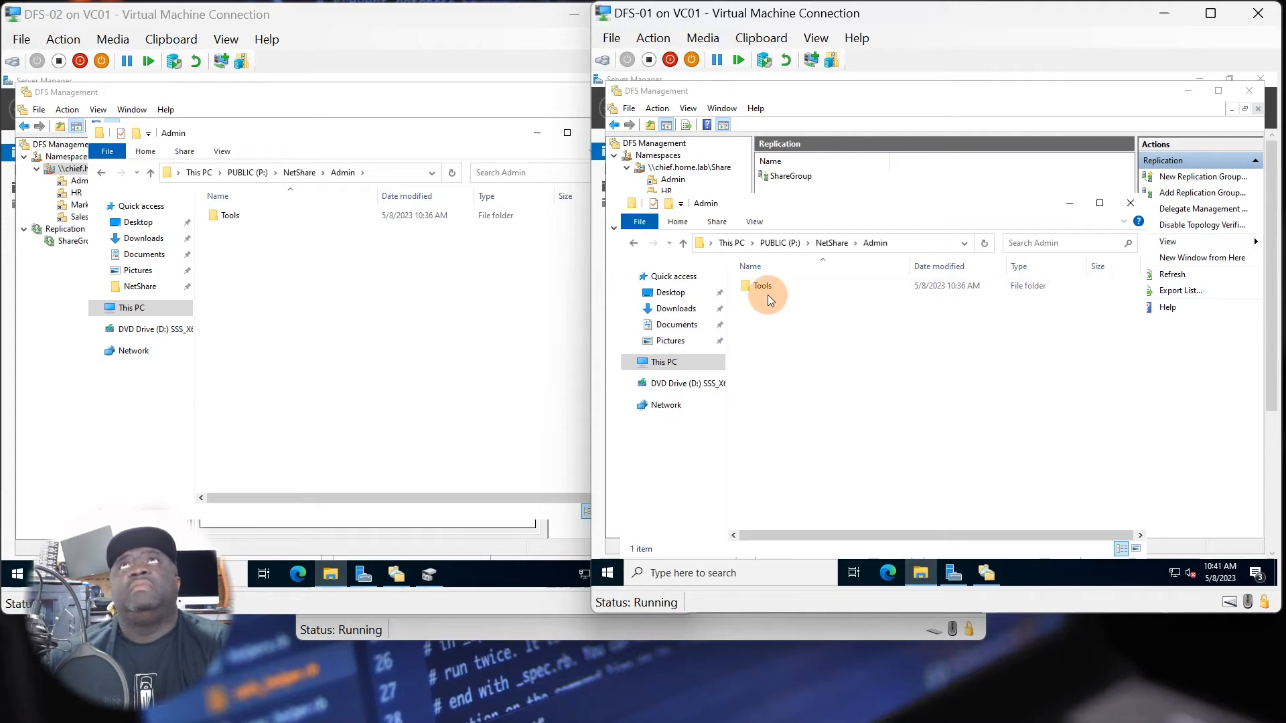
pyautogui.click(232, 234)
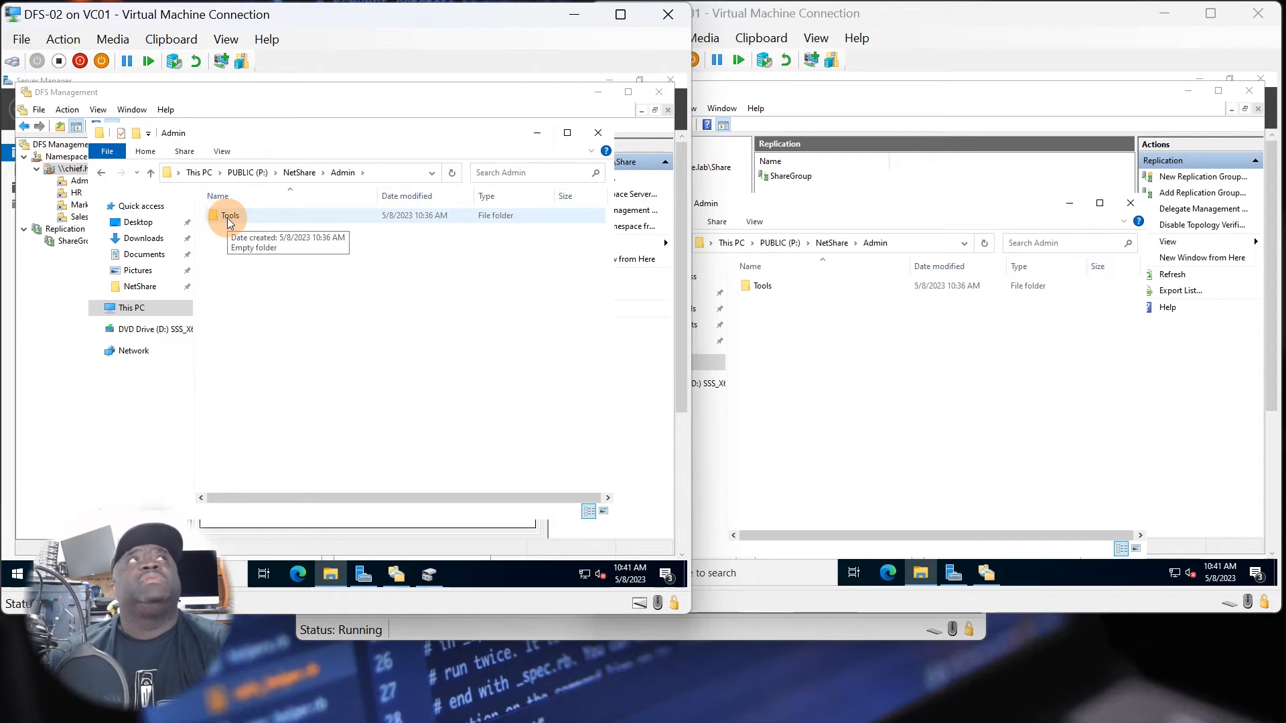
pyautogui.doubleClick(227, 219)
pyautogui.click(946, 361)
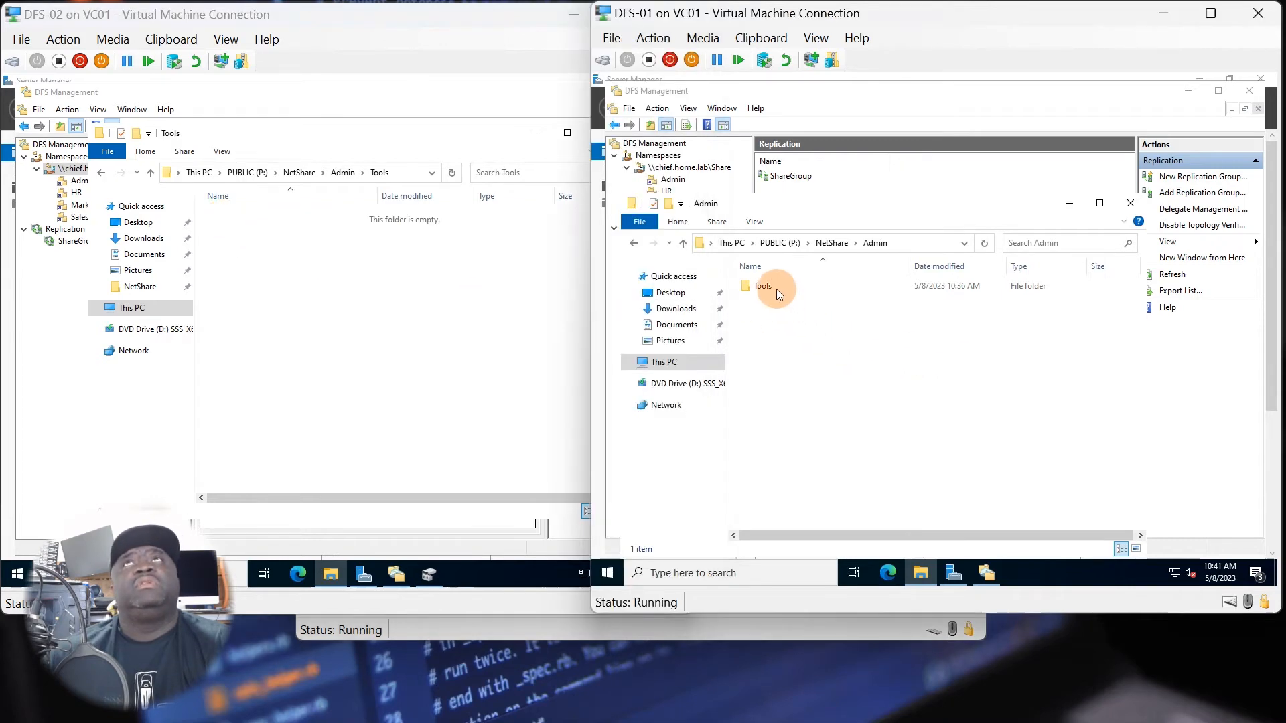
pyautogui.doubleClick(774, 287)
# On DFS-02, create a text document named test inside P:\NetShare\Admin\Tools.
pyautogui.rightClick(259, 256)
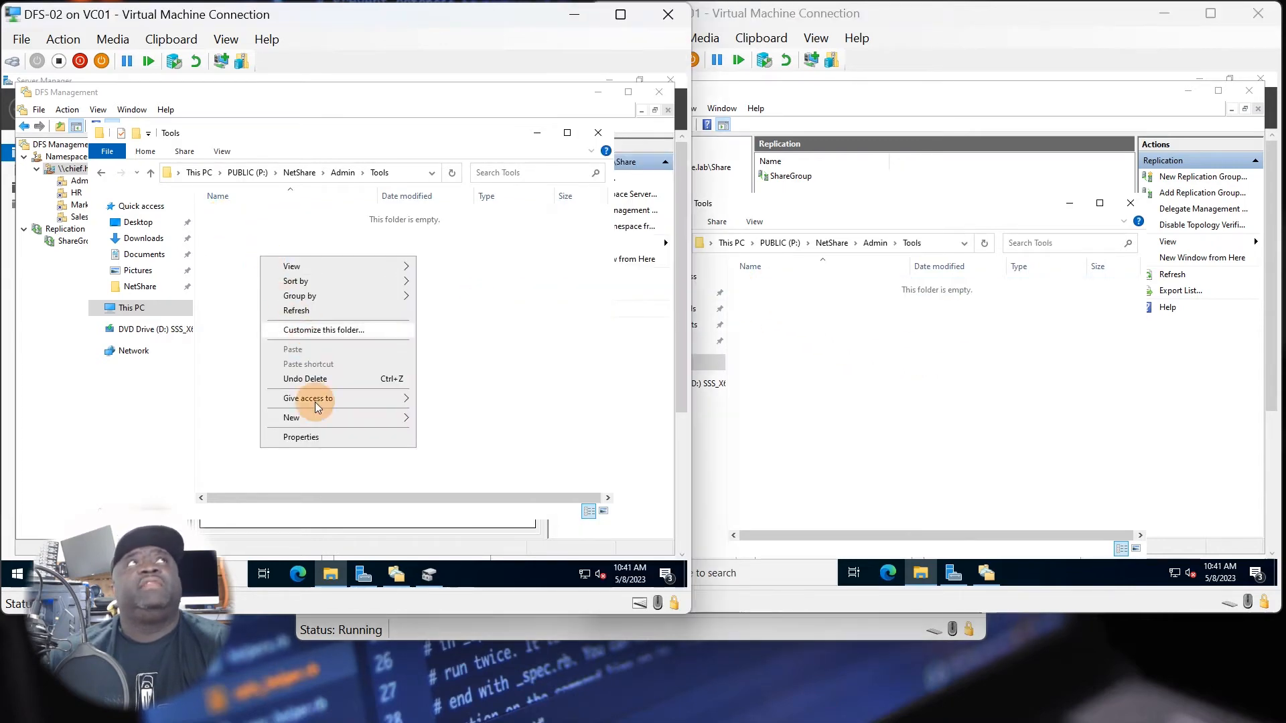
pyautogui.moveTo(315, 419)
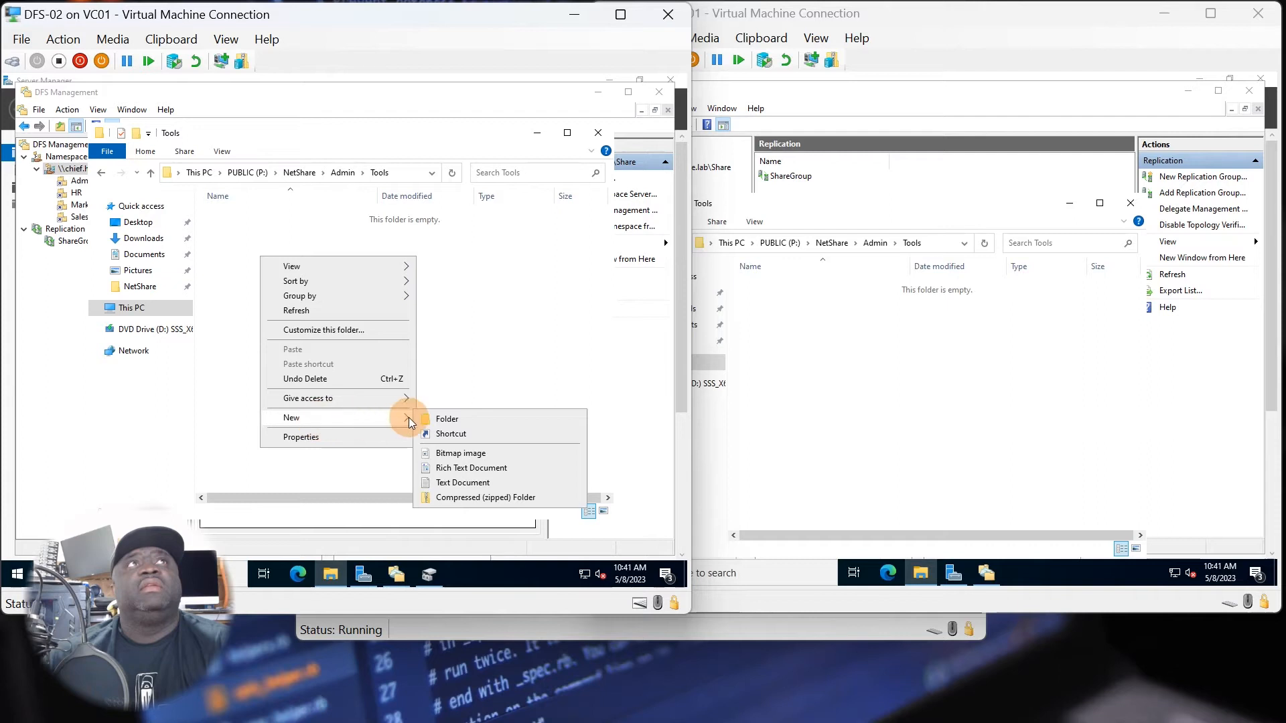
pyautogui.click(459, 483)
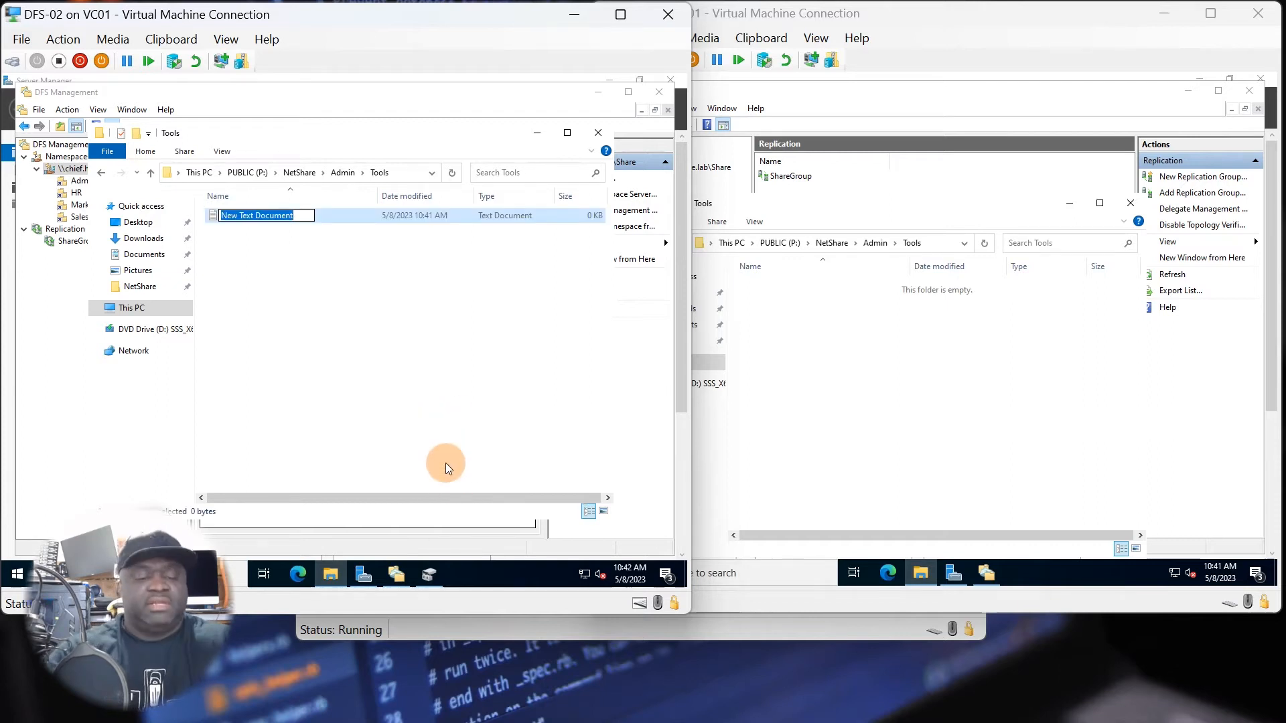
pyautogui.write('test')
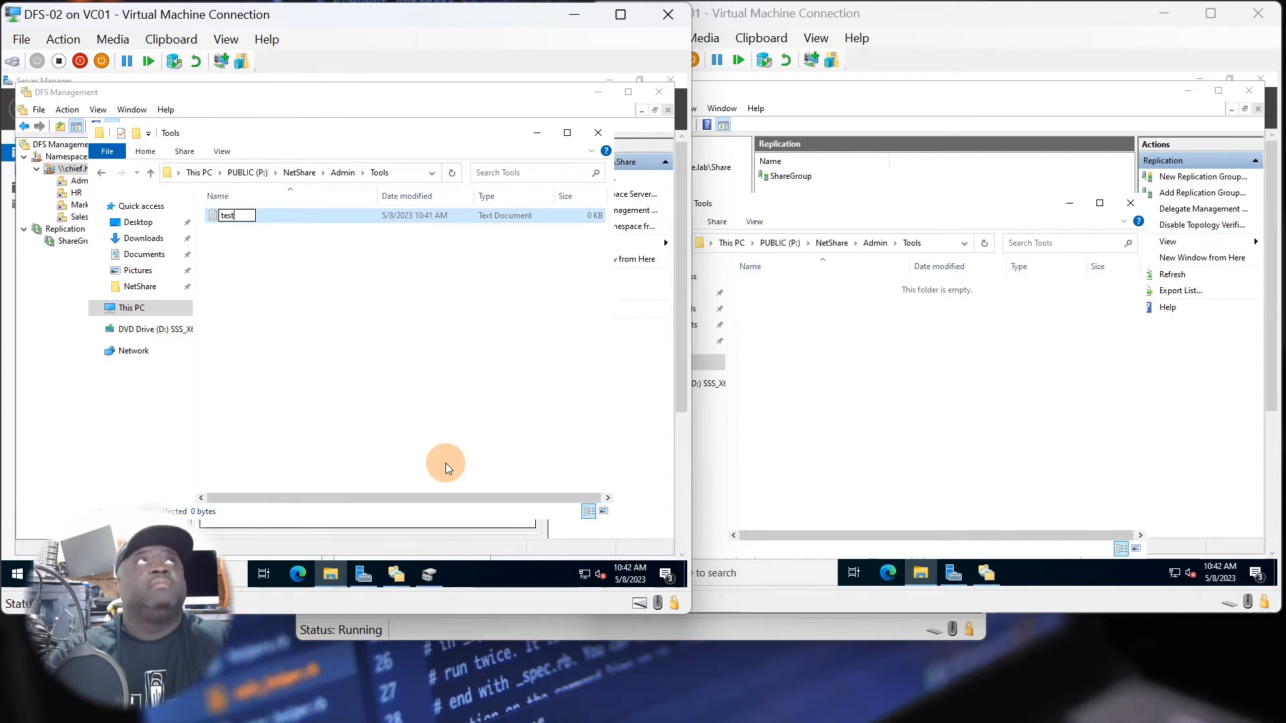
pyautogui.click(347, 349)
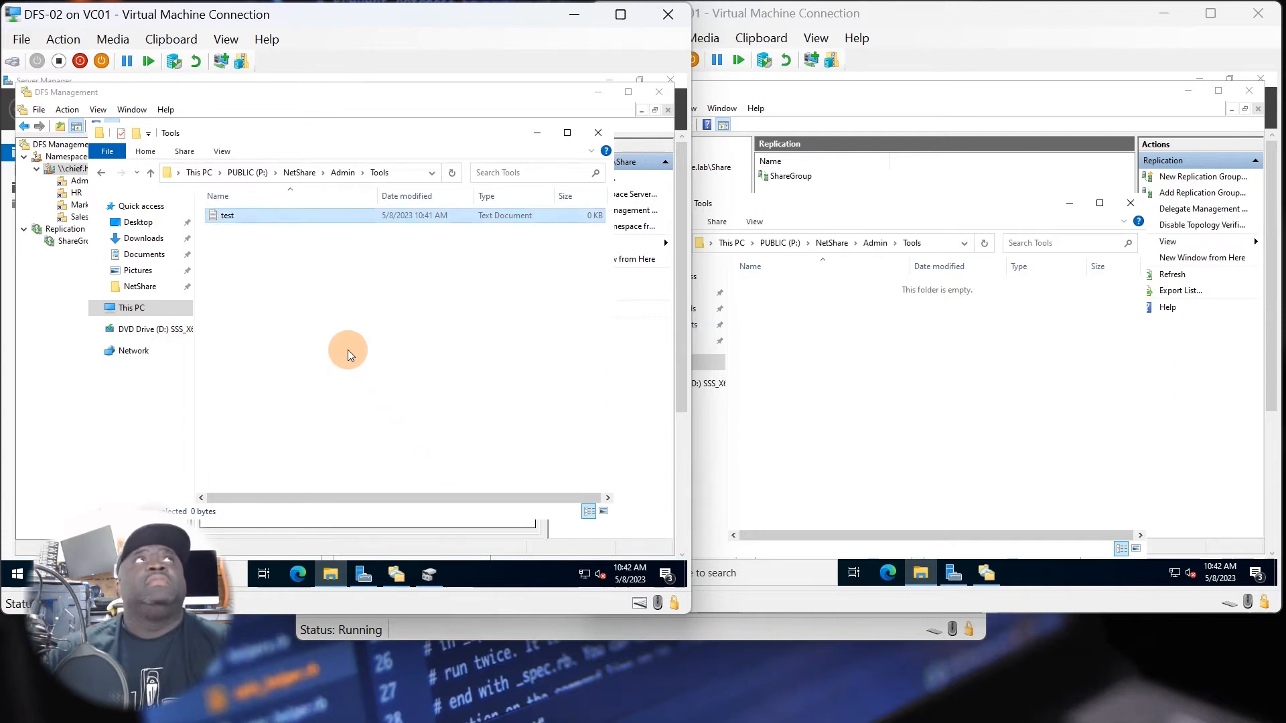
# Refresh P:\NetShare\Admin\Tools on DFS-01 to check for the replicated test document.
pyautogui.click(898, 377)
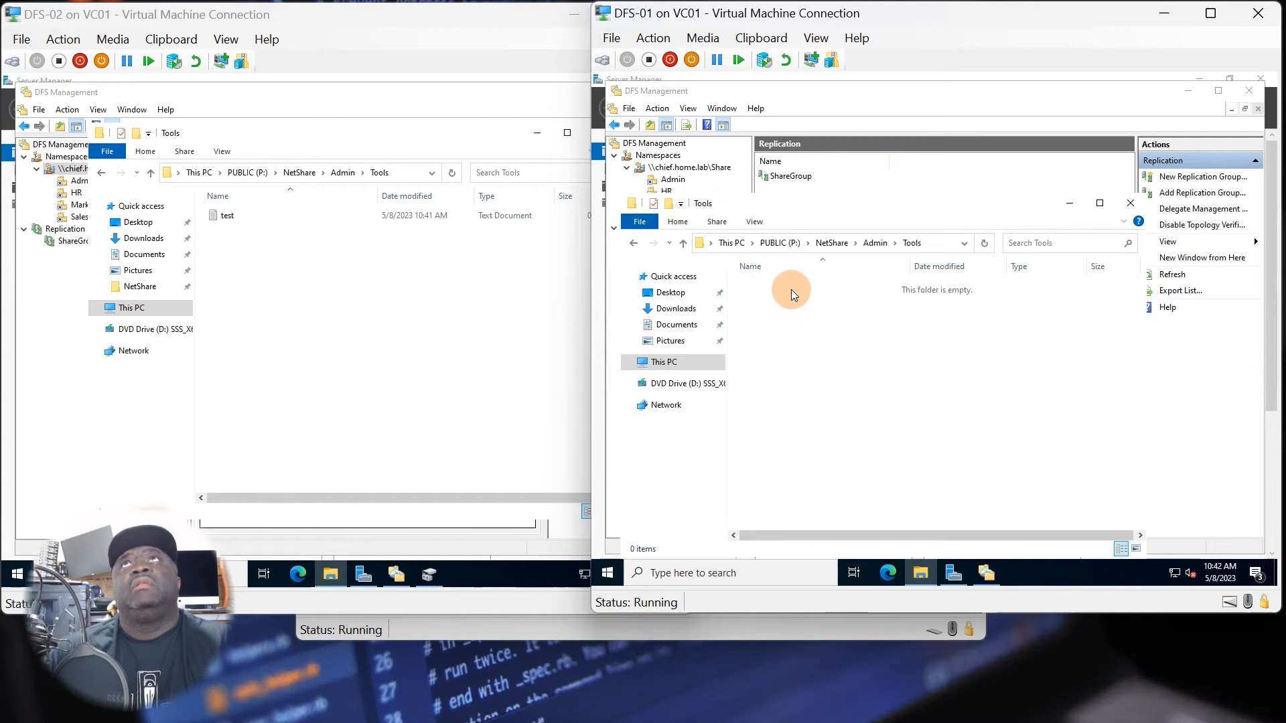
pyautogui.rightClick(794, 308)
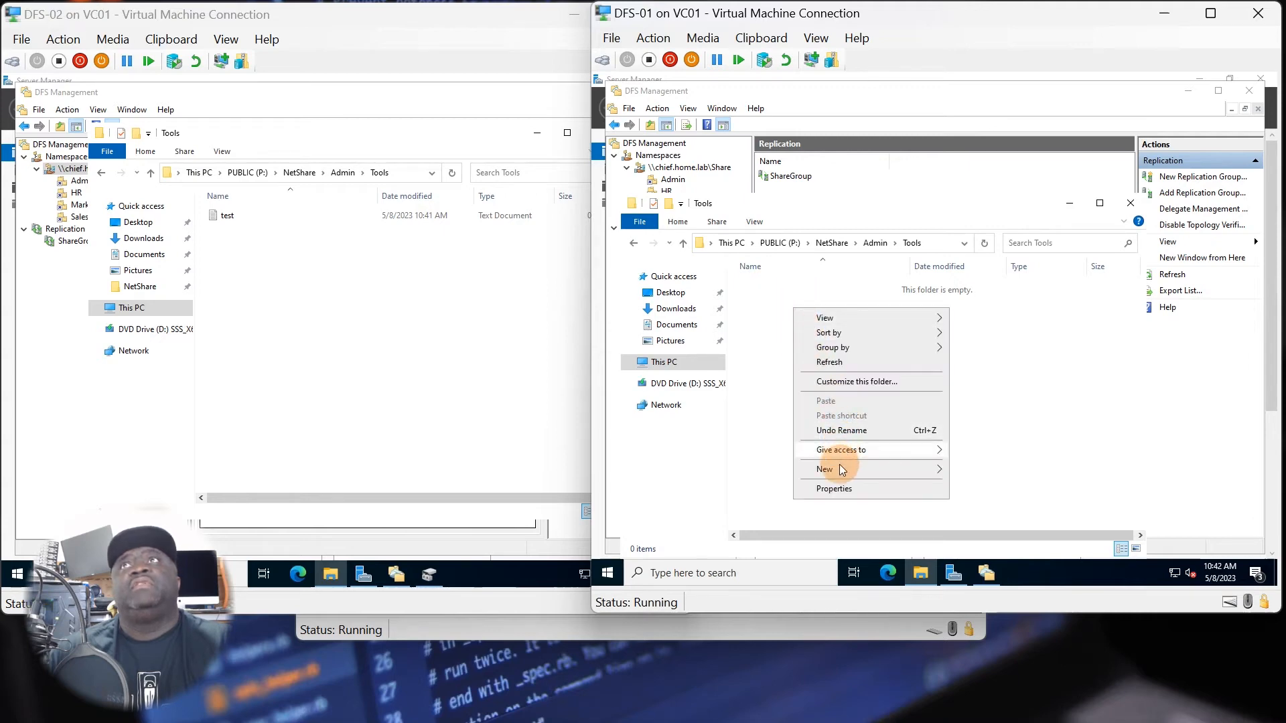
pyautogui.click(846, 365)
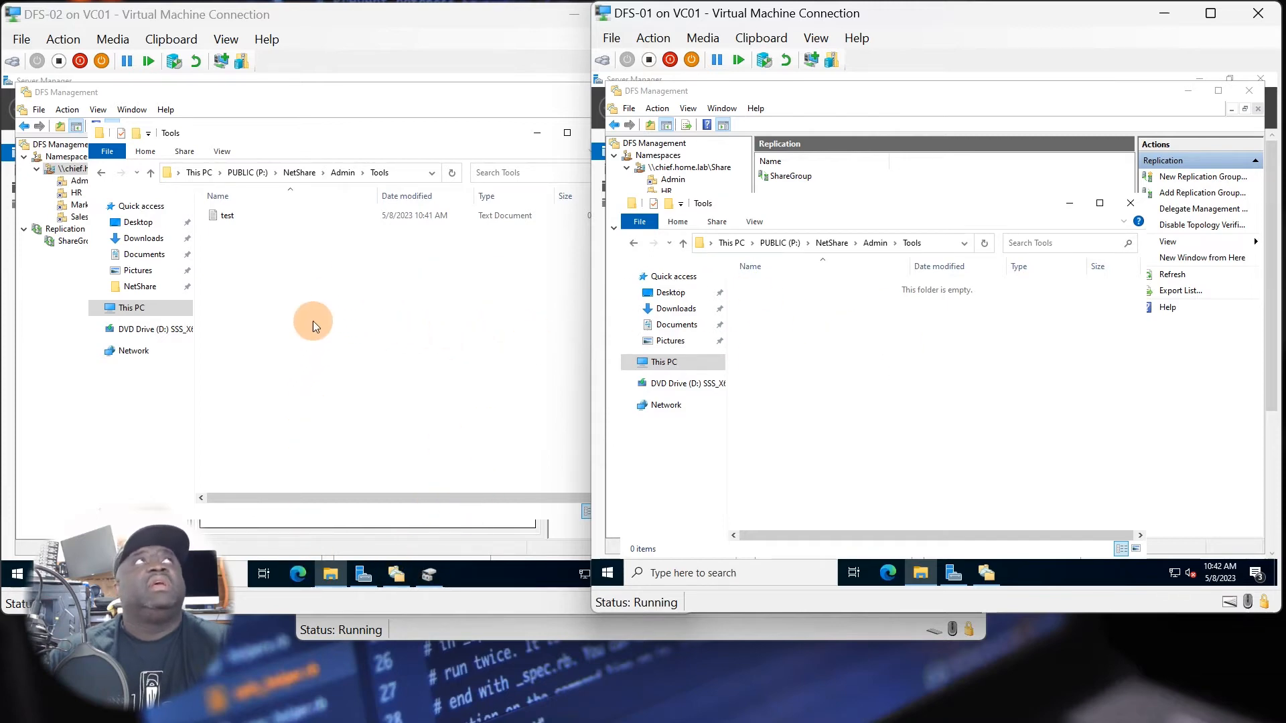
# On DFS-02, bring DFS Management forward, reposition its window, and refresh the \\chief.home.lab\Share namespace.
pyautogui.click(292, 94)
pyautogui.moveTo(292, 103); pyautogui.dragTo(205, 210)
pyautogui.rightClick(130, 228)
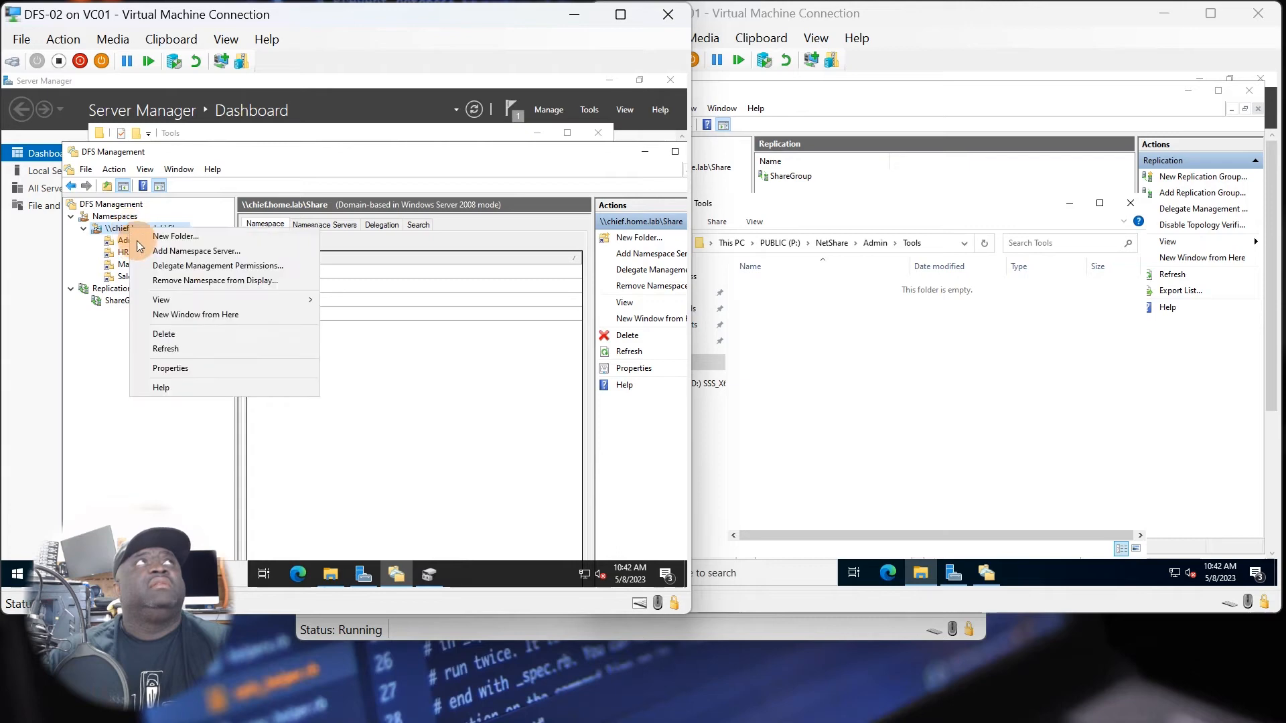
pyautogui.click(194, 347)
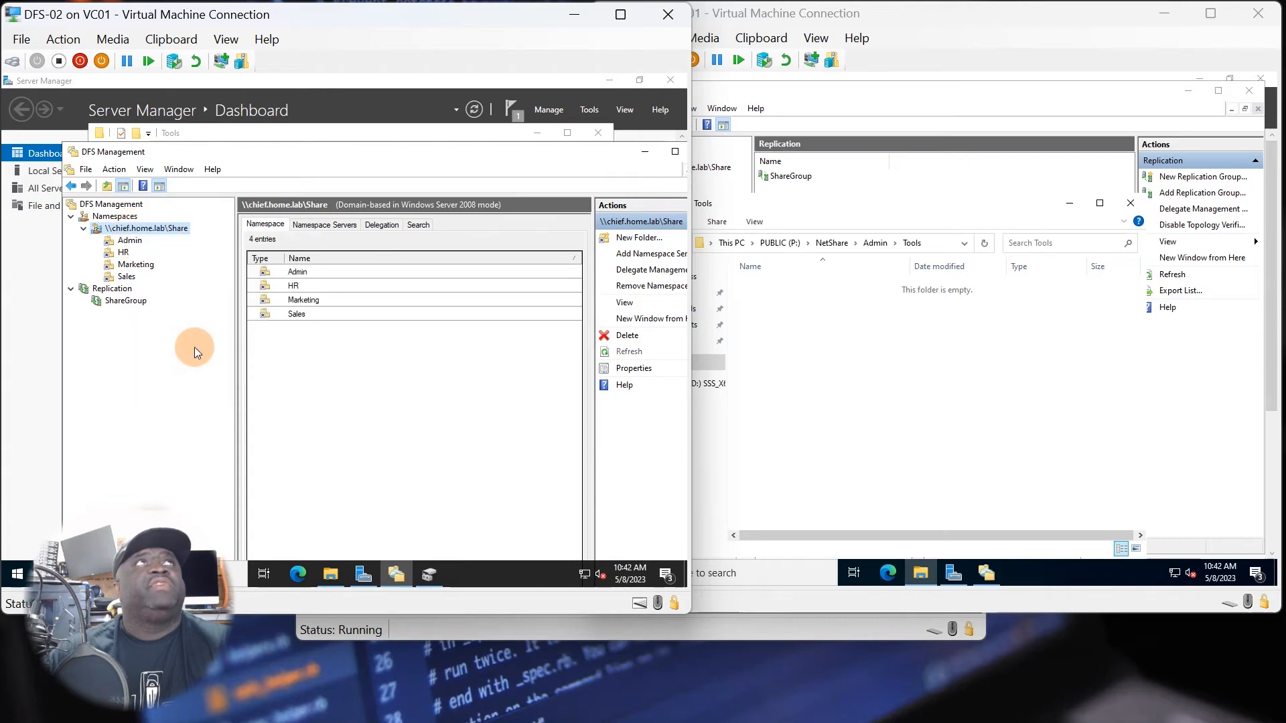
# Open the ShareGroup replication group on DFS-02 and refresh its memberships.
pyautogui.click(125, 303)
pyautogui.rightClick(126, 306)
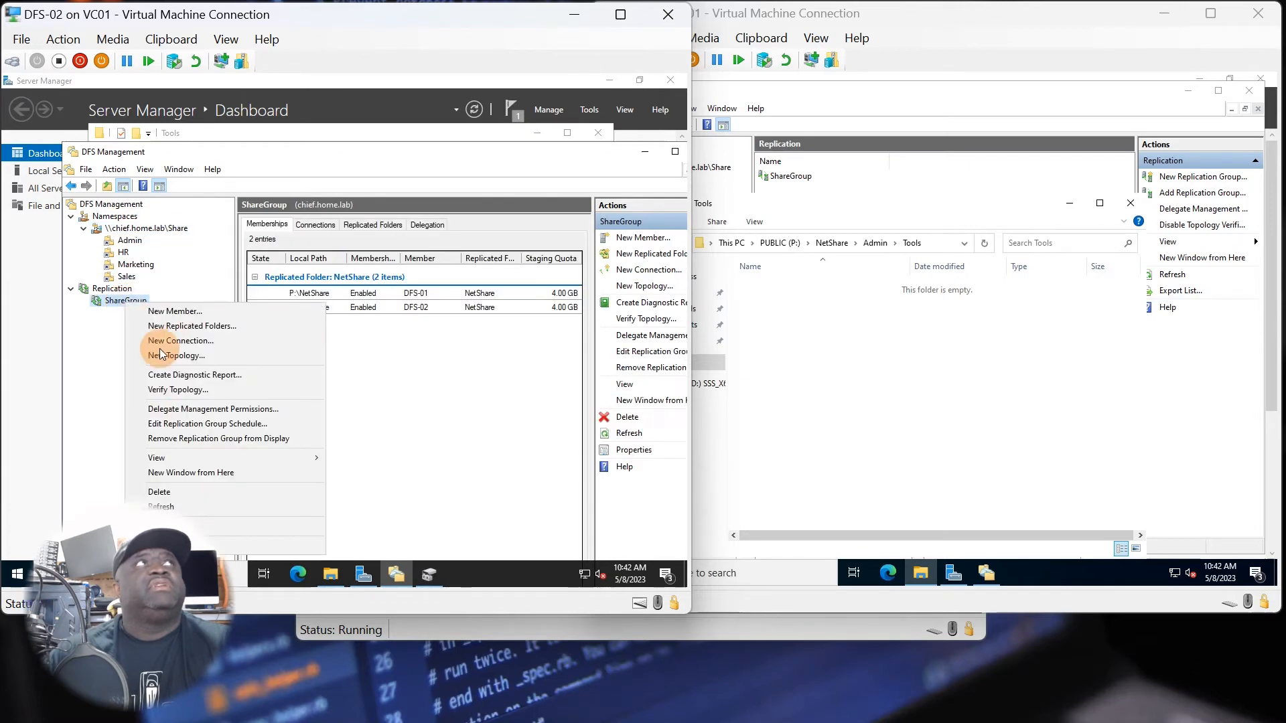
pyautogui.click(197, 504)
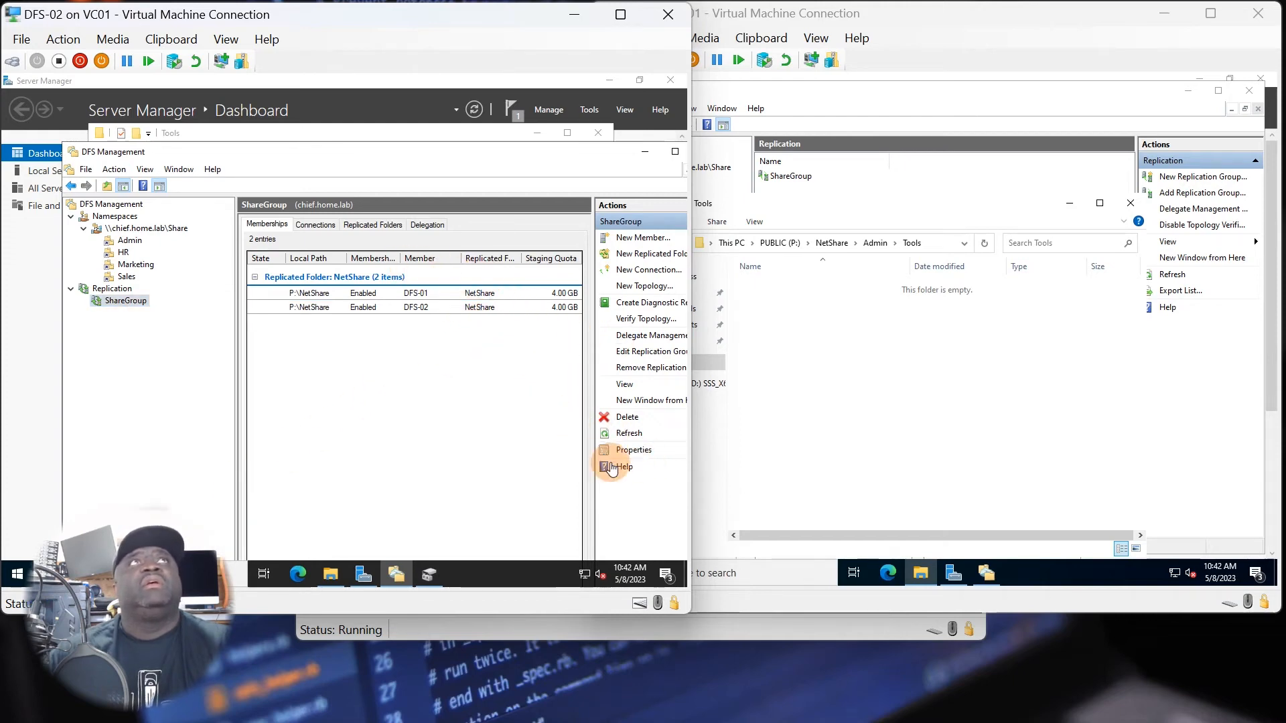
# Inspect ShareGroup's replication schedule, including bandwidth usage and daily details, and close its properties without changes.
pyautogui.click(629, 450)
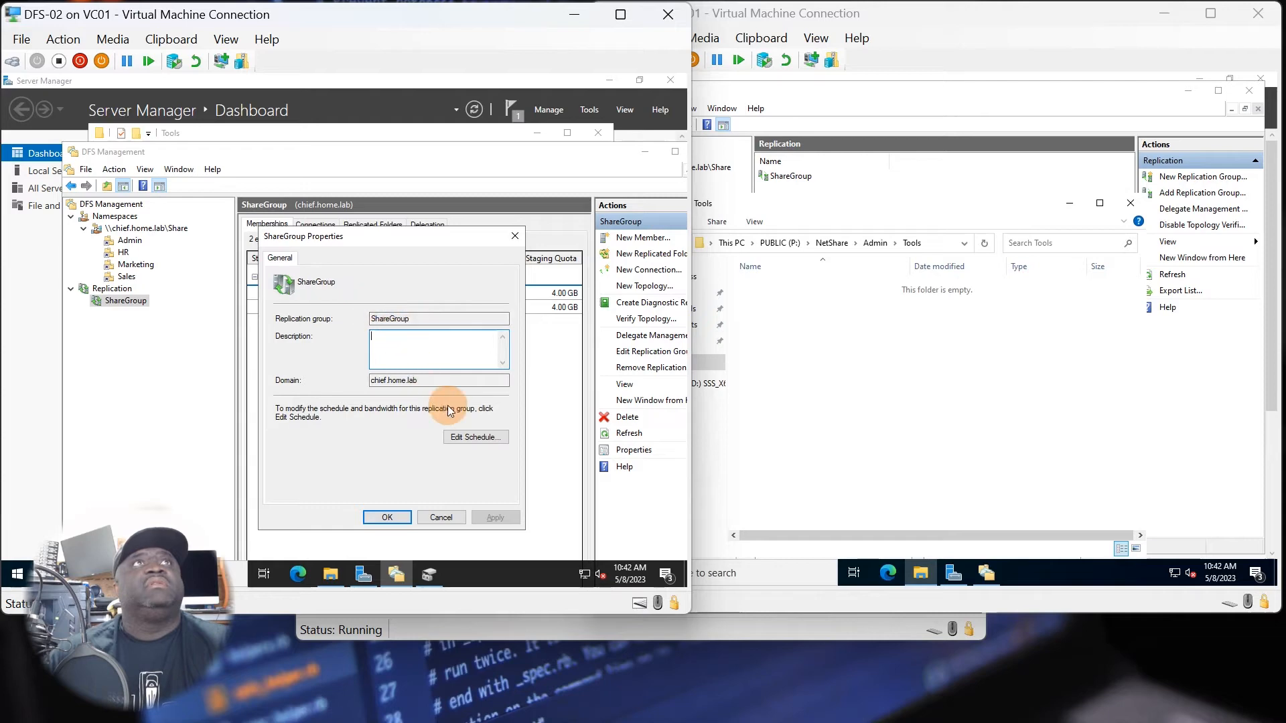
pyautogui.click(452, 436)
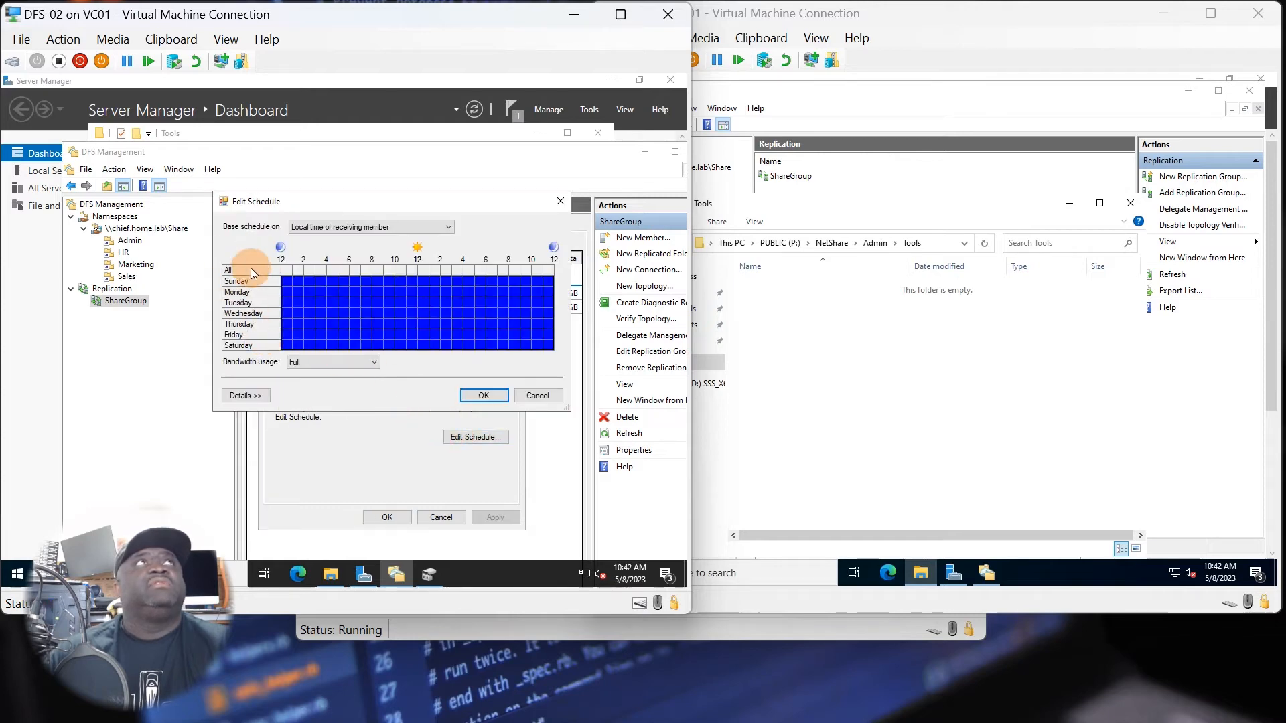
pyautogui.click(320, 361)
pyautogui.click(321, 362)
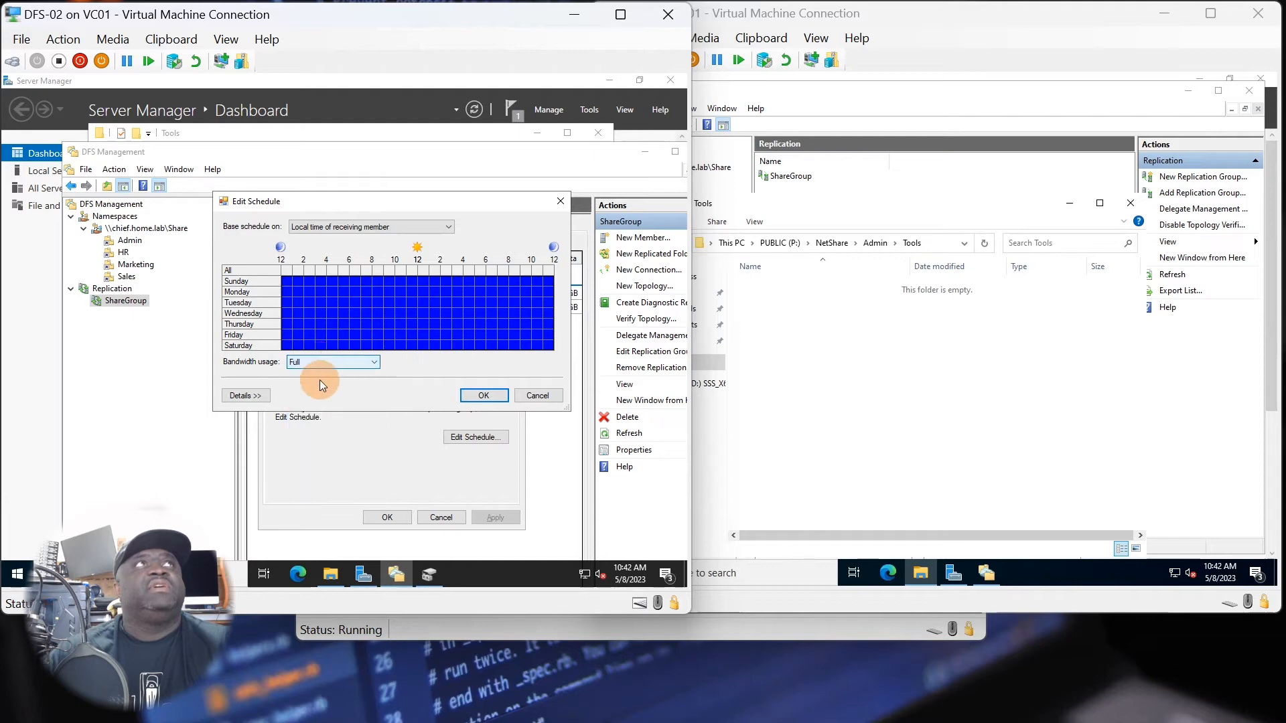
pyautogui.click(258, 395)
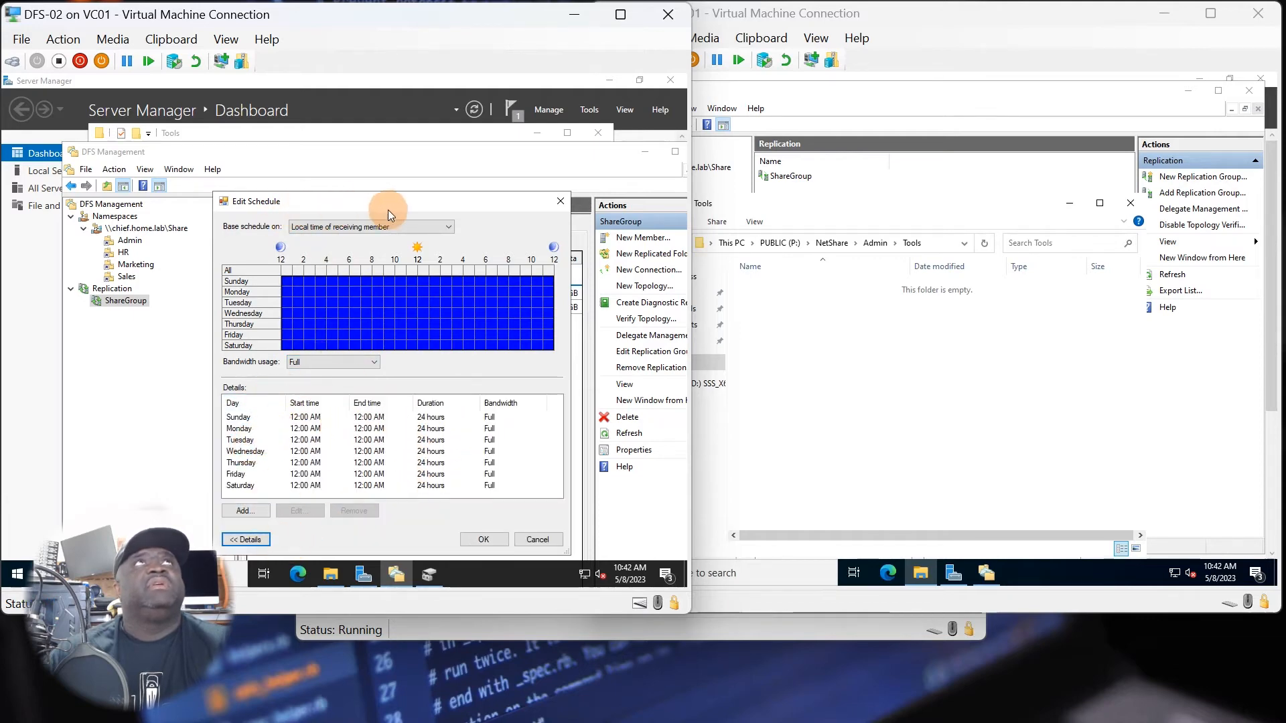
pyautogui.click(537, 540)
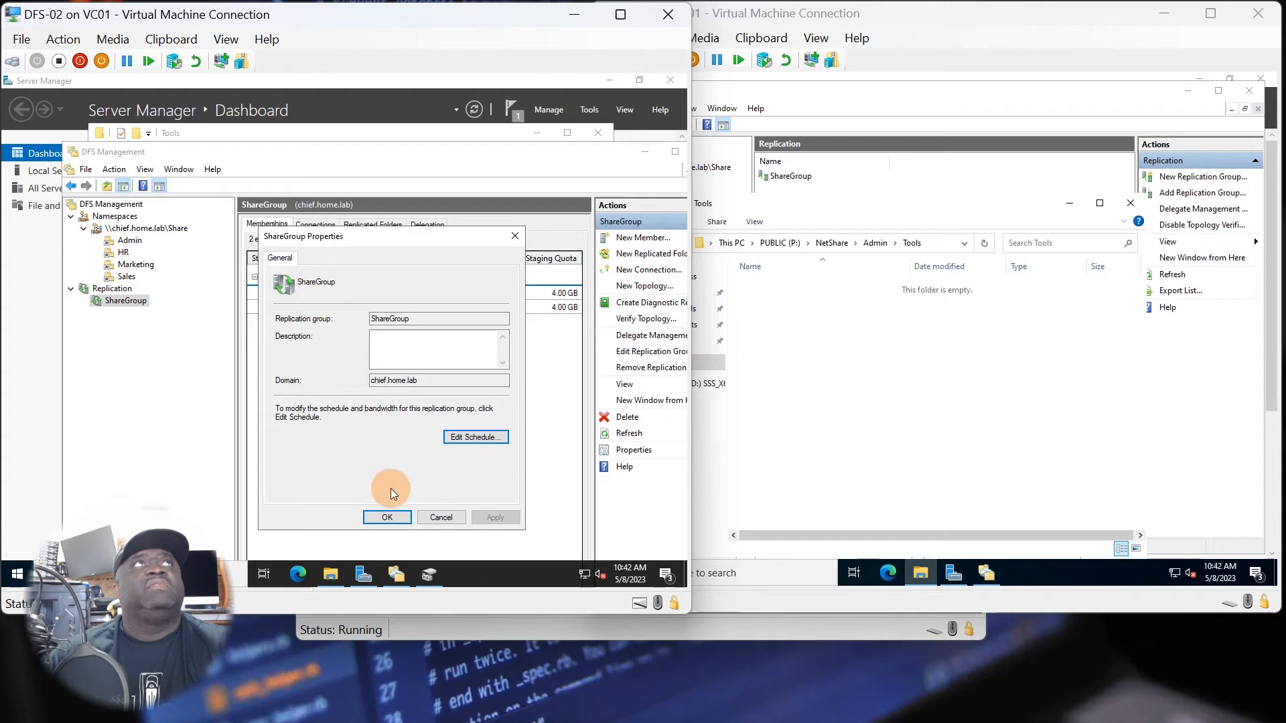
pyautogui.click(436, 517)
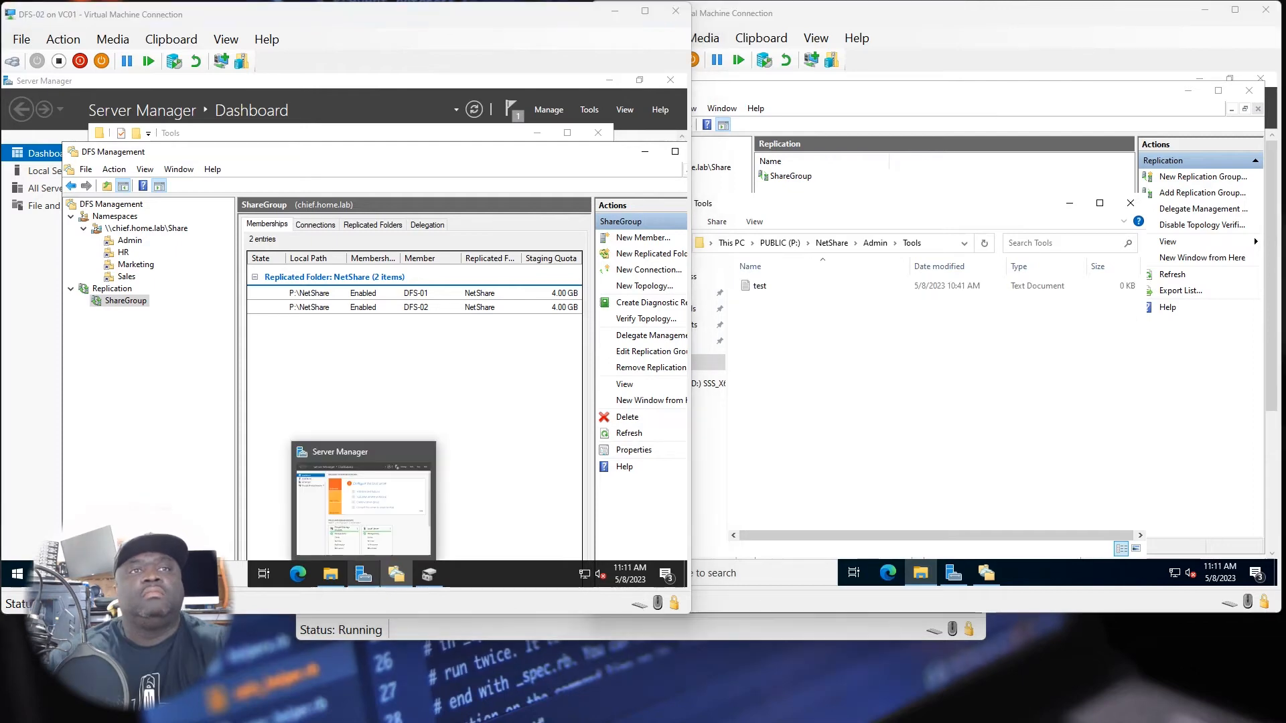
# Compare P:\NetShare\Admin\Tools on DFS-01 and DFS-02 to check replication of the test document.
pyautogui.click(832, 385)
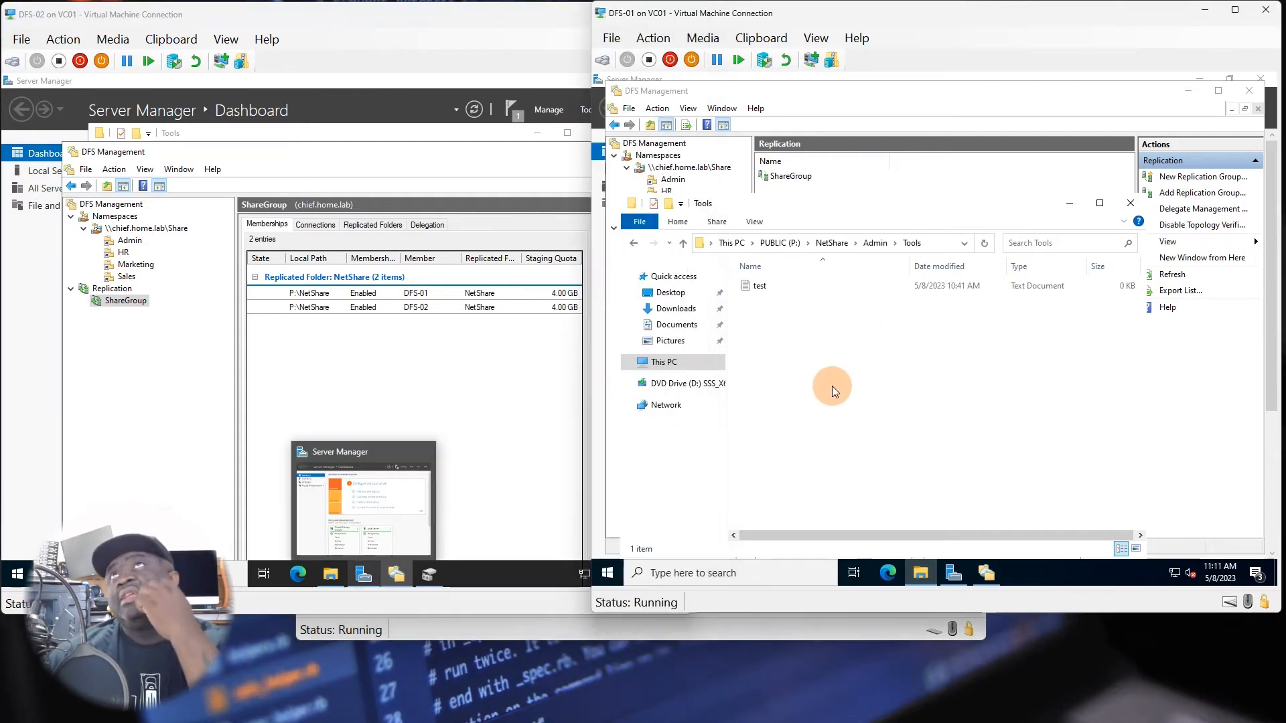
pyautogui.click(468, 379)
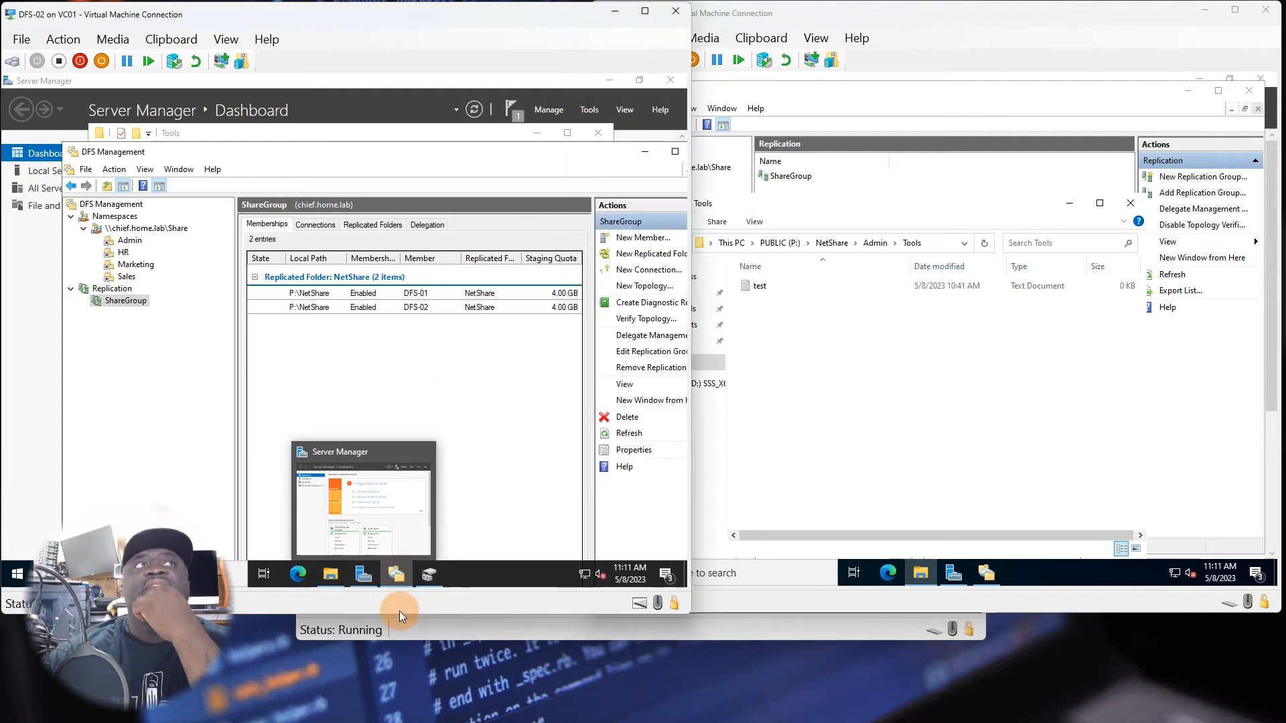
pyautogui.click(326, 575)
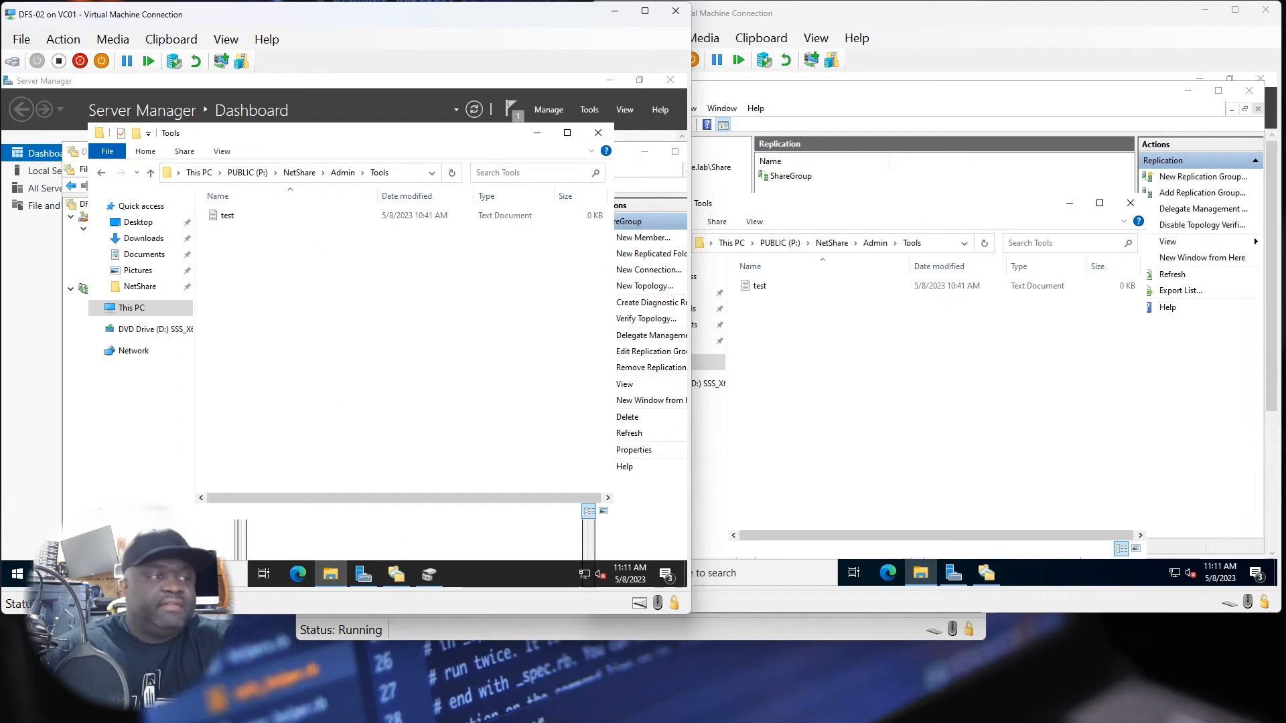
# Switch to Hyper-V Manager, connect to the PC03 virtual machine, and sign in with the account password.
pyautogui.hotkey('alt', 'Tab')
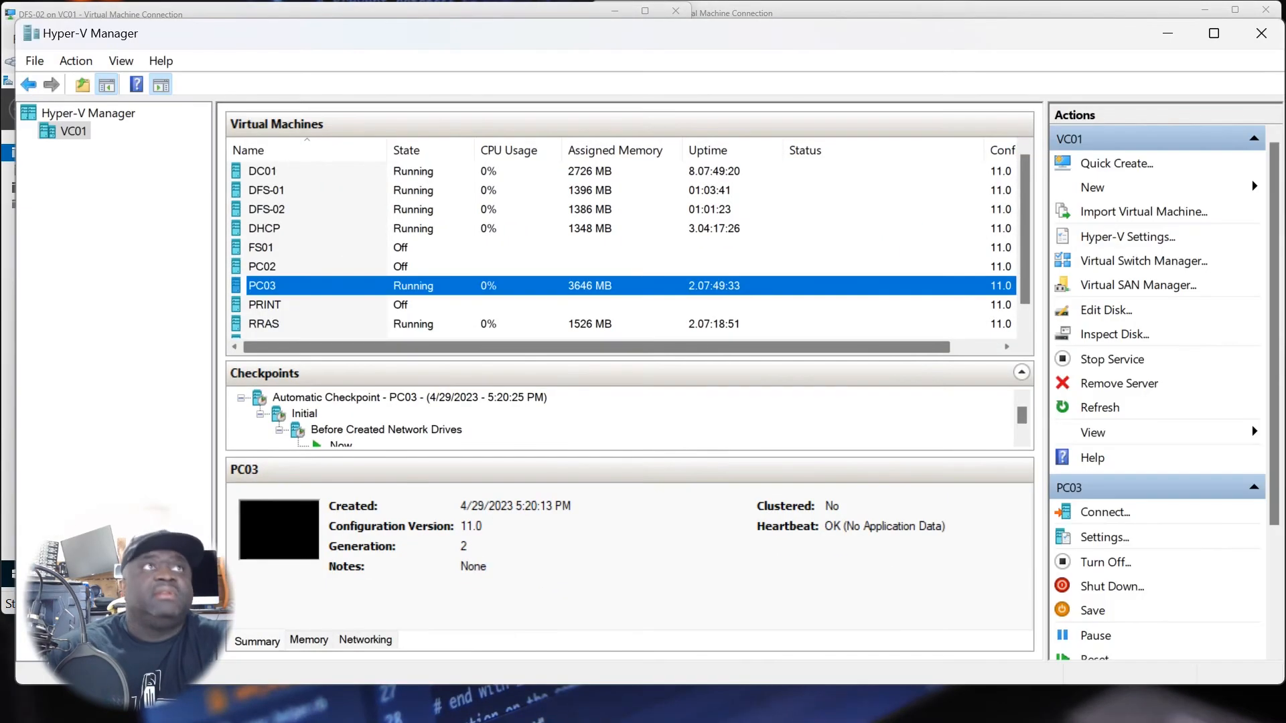
pyautogui.doubleClick(274, 291)
pyautogui.click(466, 322)
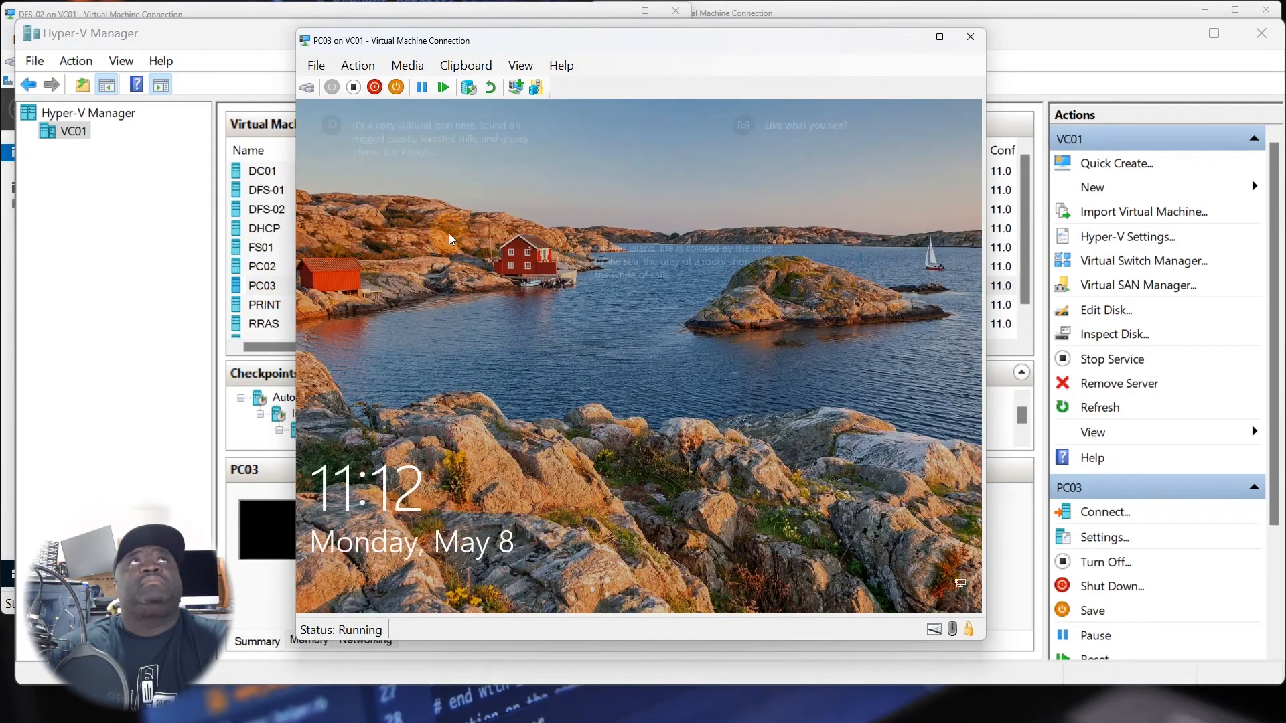
pyautogui.click(361, 71)
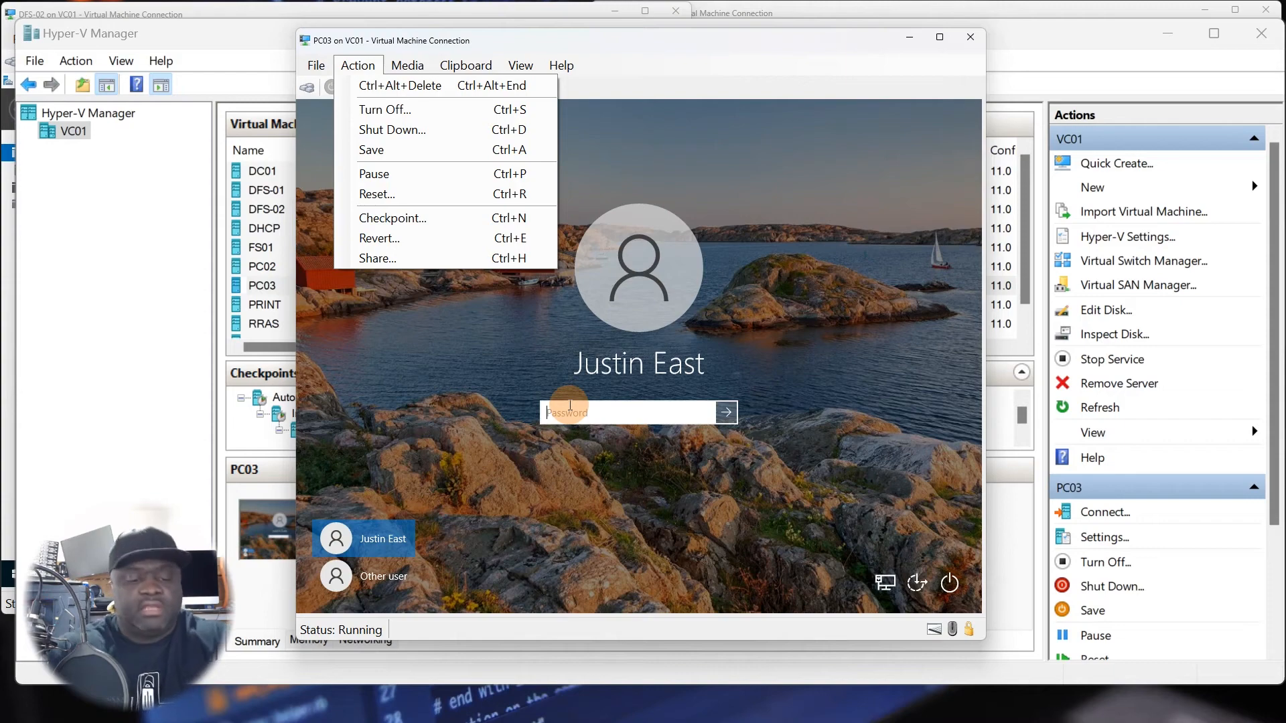
pyautogui.write('•••')
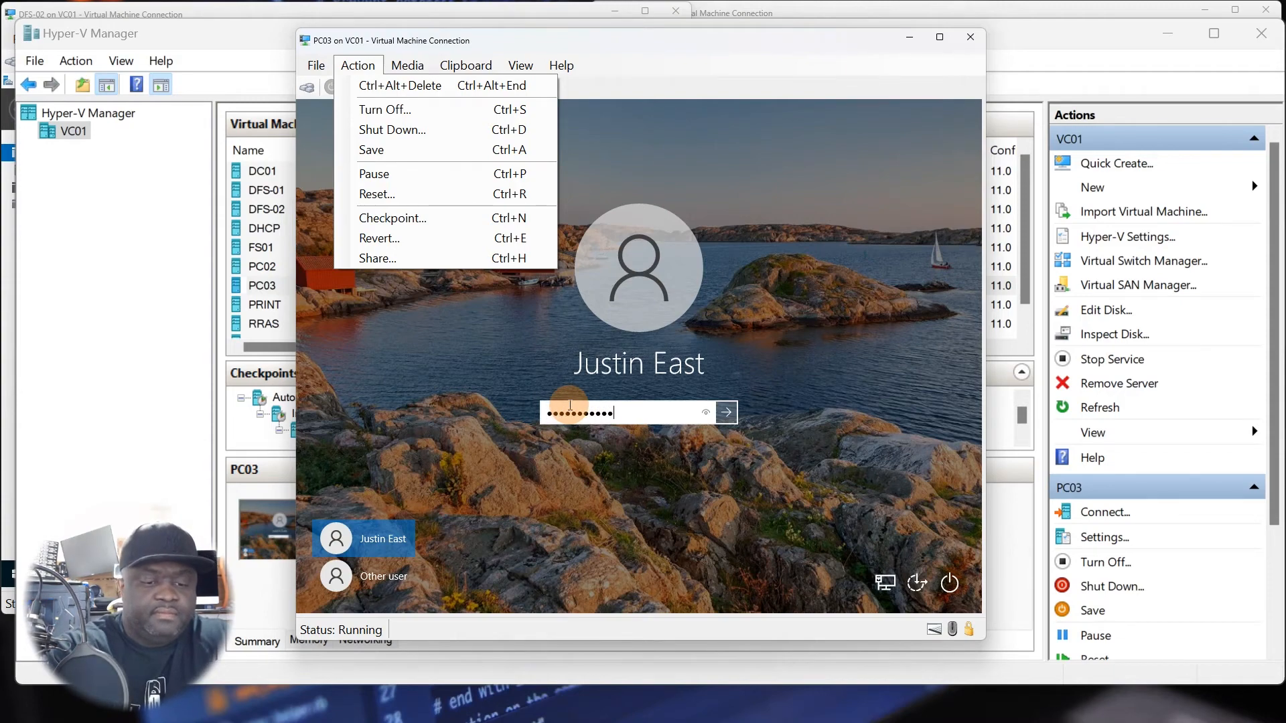
pyautogui.write('•••••••••')
pyautogui.press('Return')
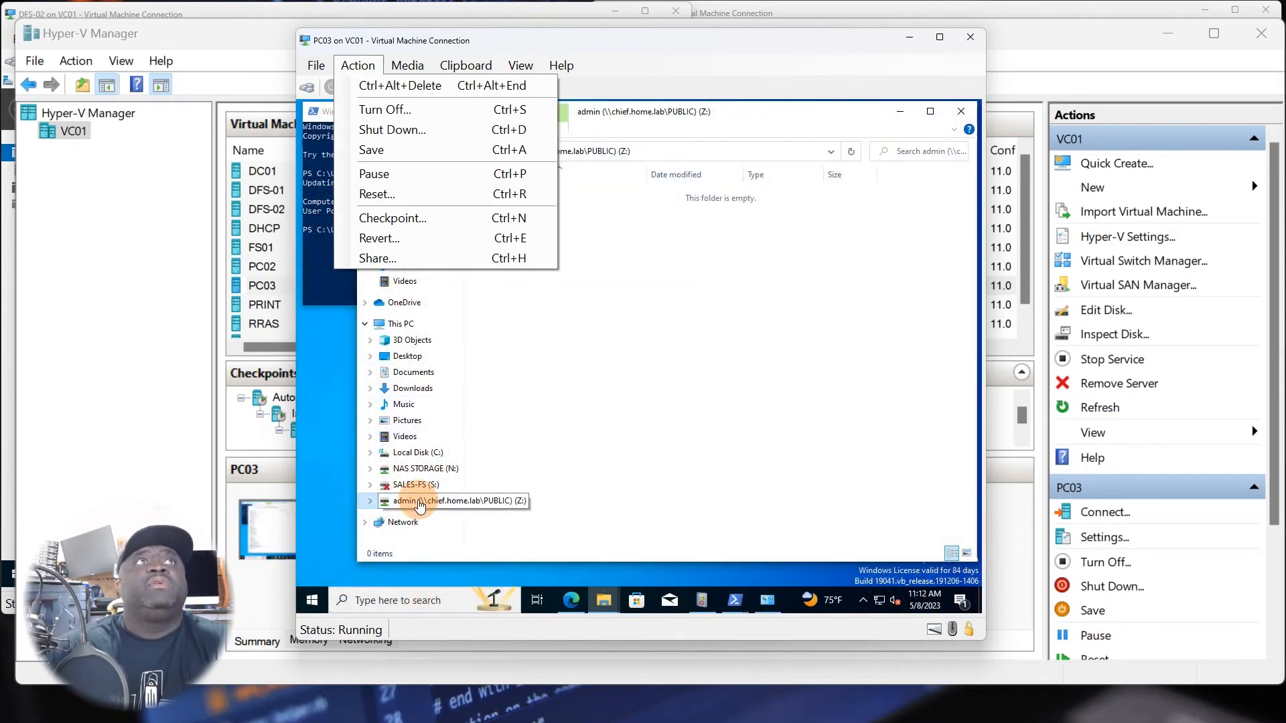
# On PC03, disconnect the admin (\\chief.home.lab\PUBLIC) network drive Z: in This PC.
pyautogui.rightClick(419, 501)
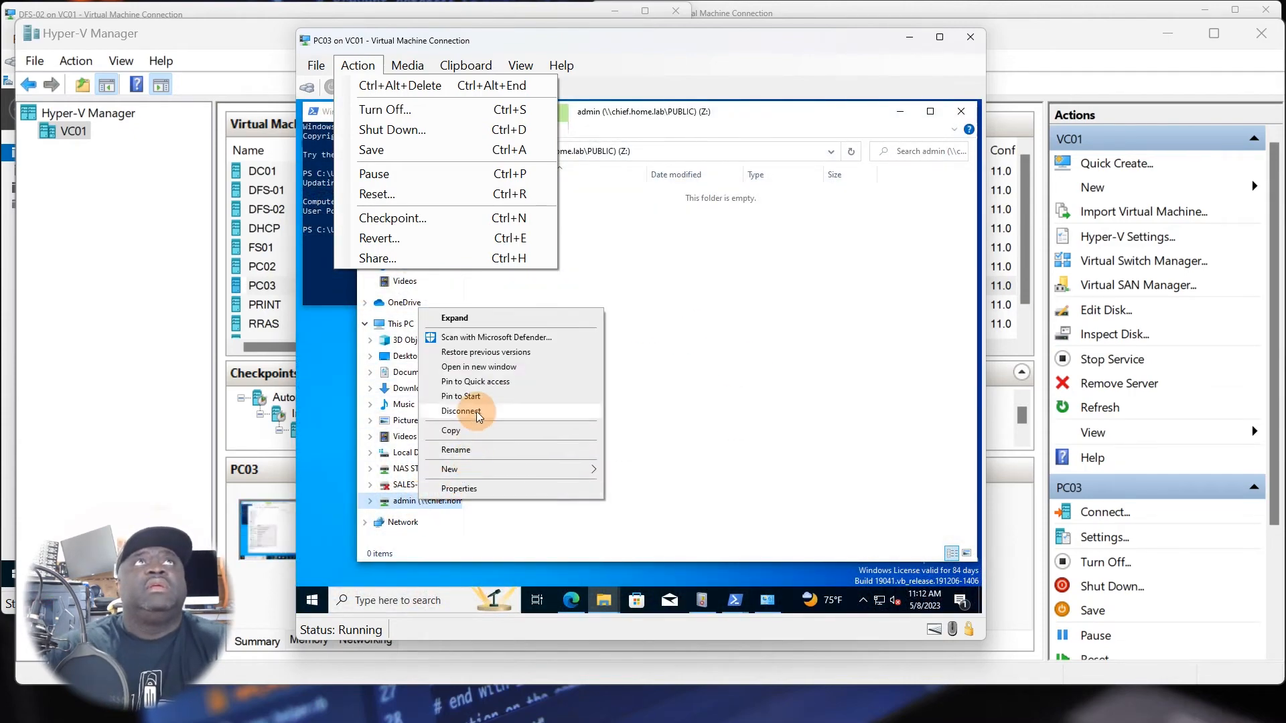
pyautogui.click(394, 329)
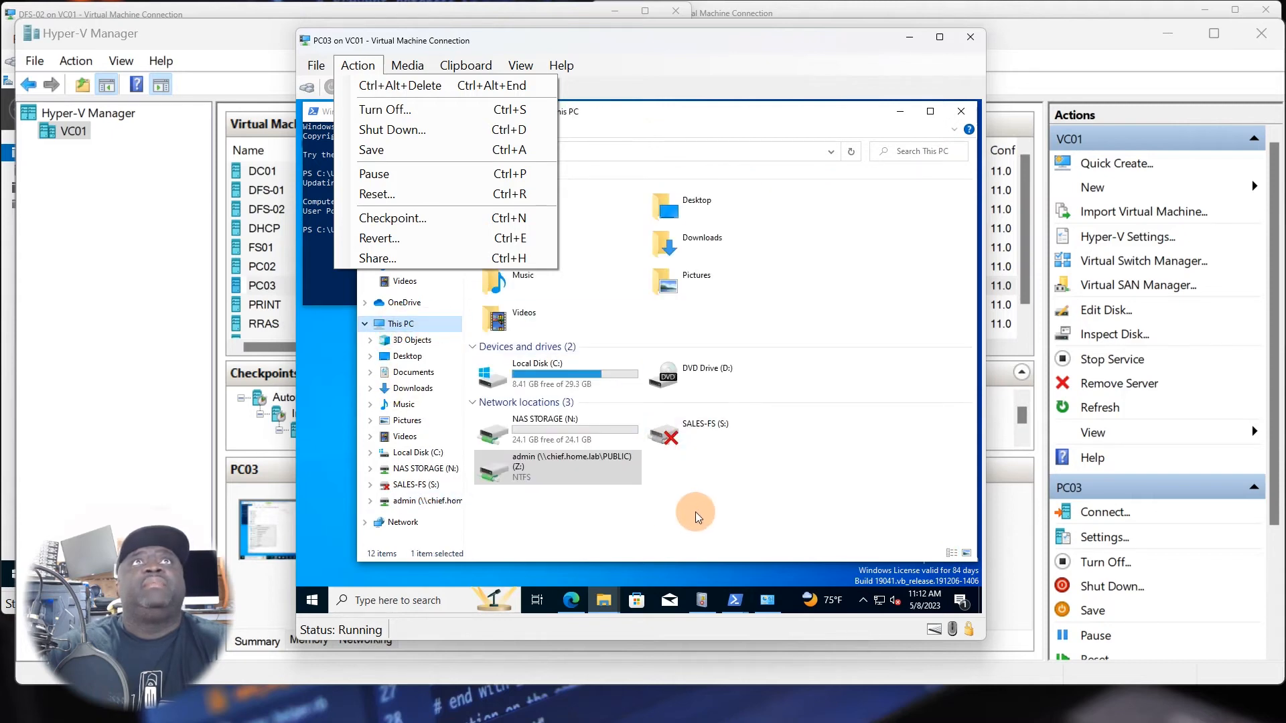
pyautogui.click(690, 65)
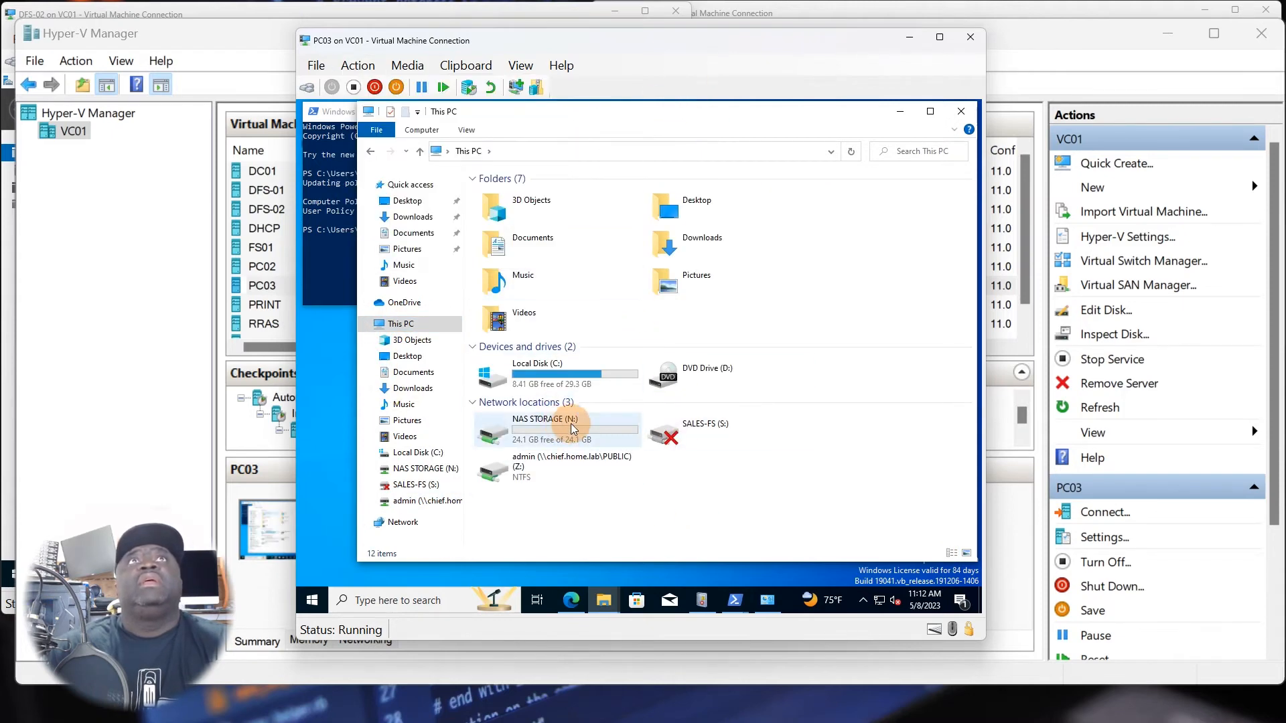
pyautogui.rightClick(571, 471)
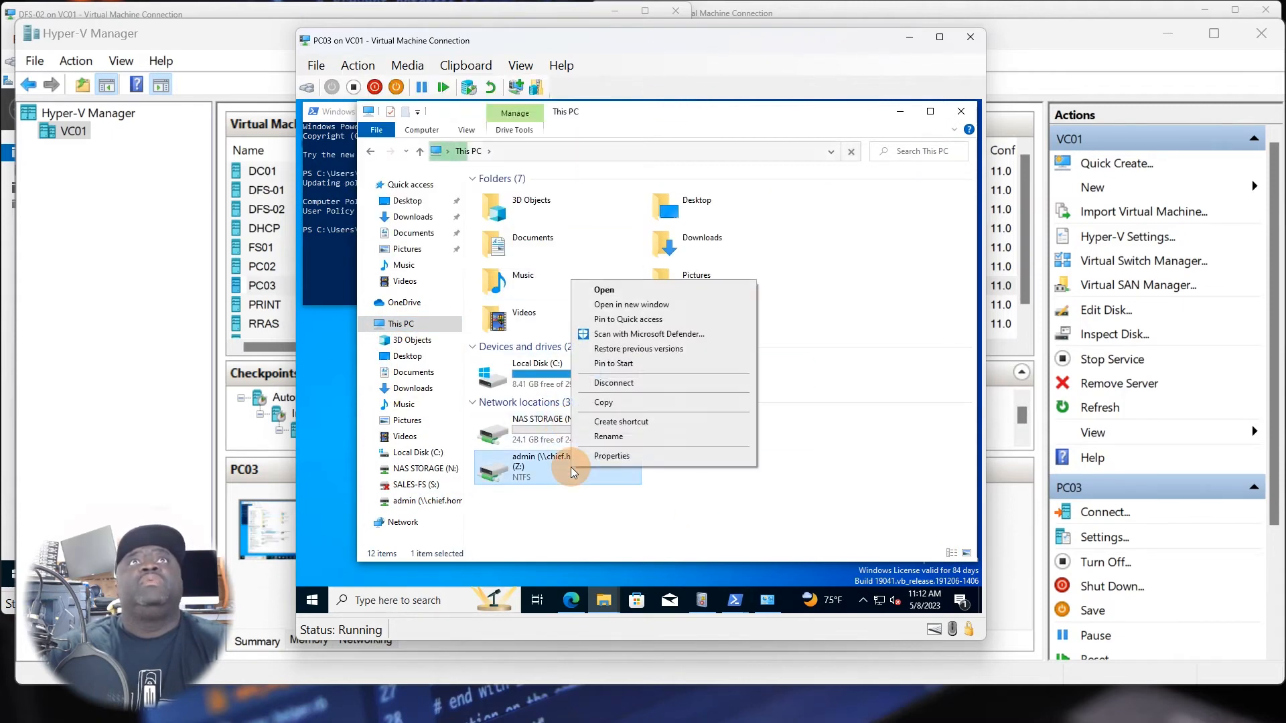
pyautogui.click(613, 383)
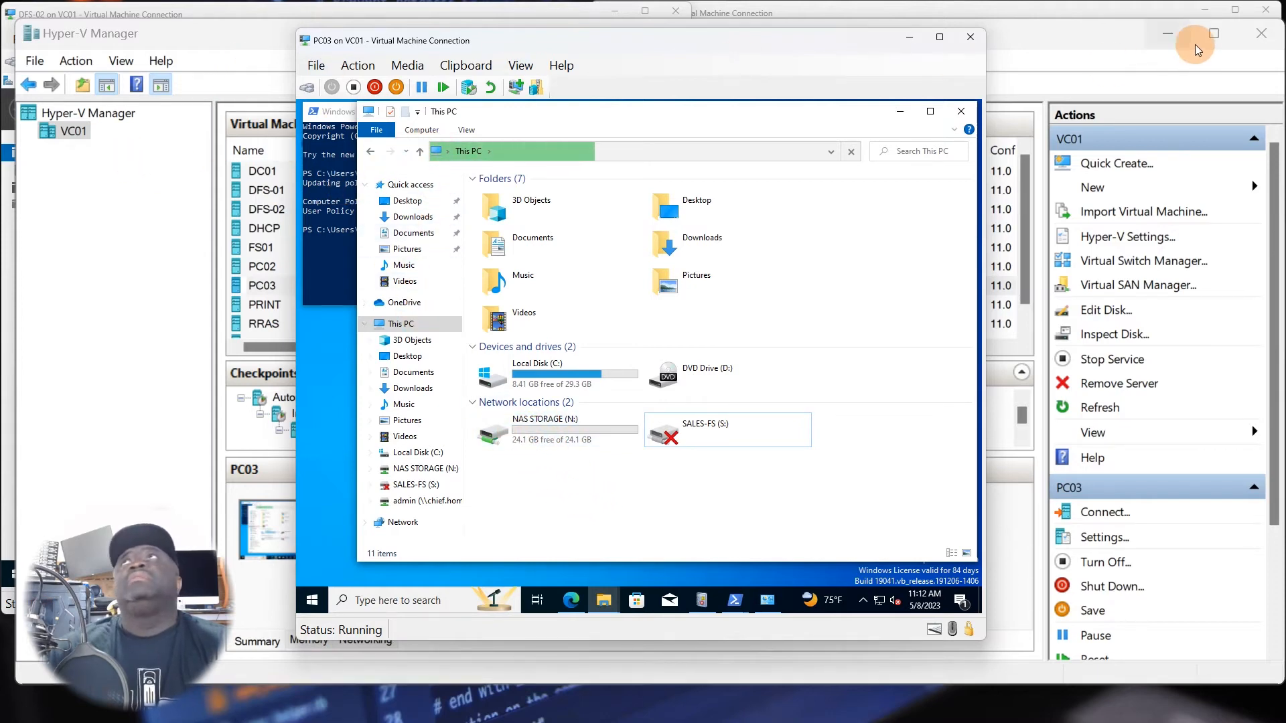
# Minimize Hyper-V Manager and arrange the PC03 window alongside the DFS-01 and DFS-02 windows, keeping PC03 in front.
pyautogui.click(1169, 34)
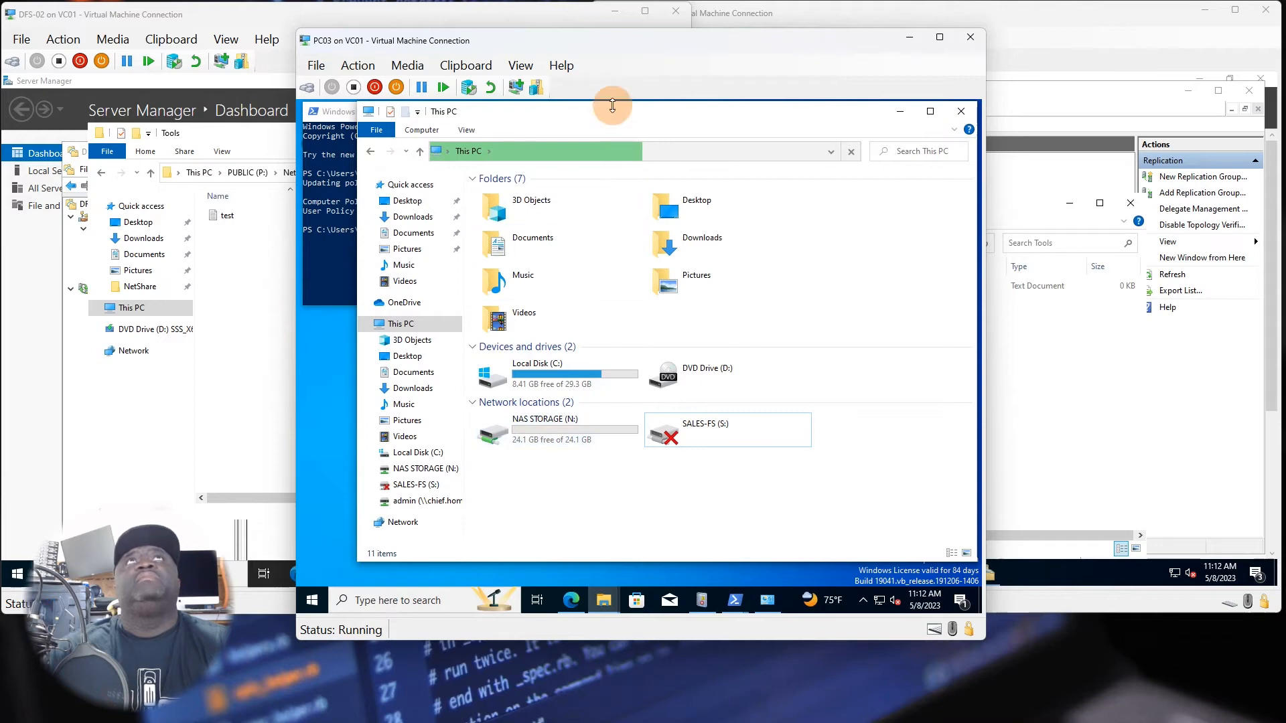
pyautogui.moveTo(613, 41); pyautogui.dragTo(636, 181)
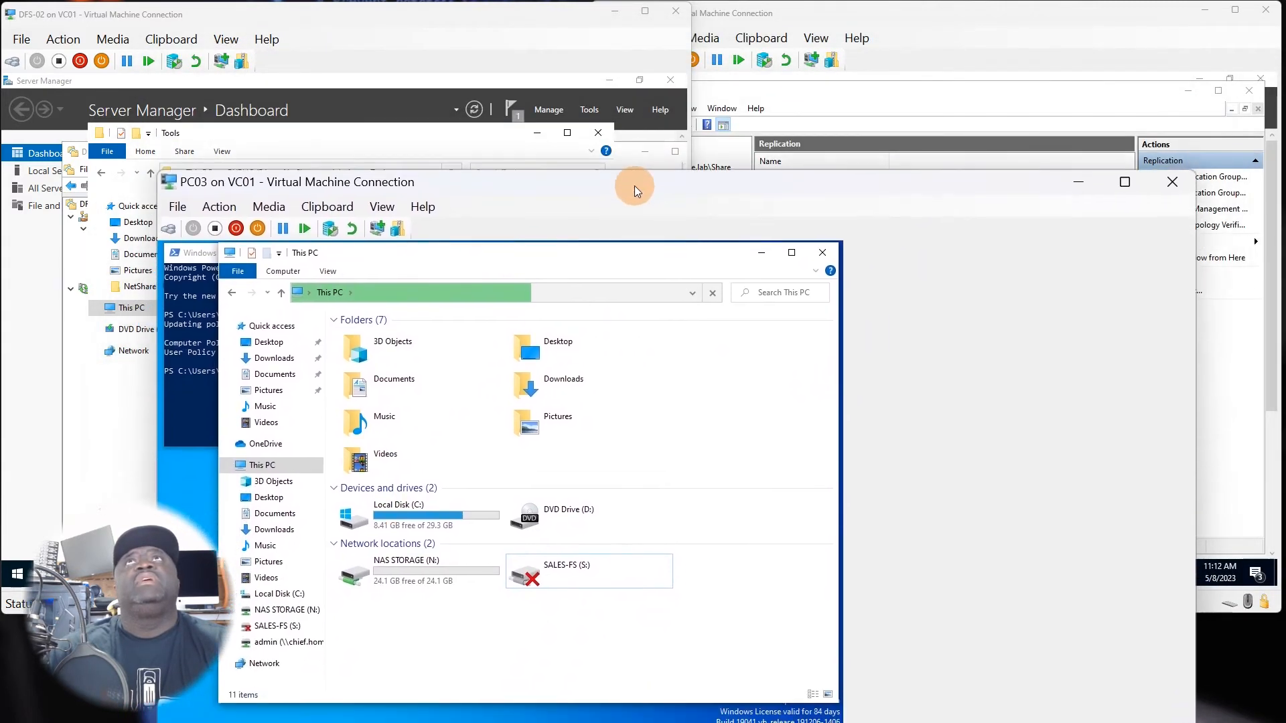
pyautogui.click(903, 21)
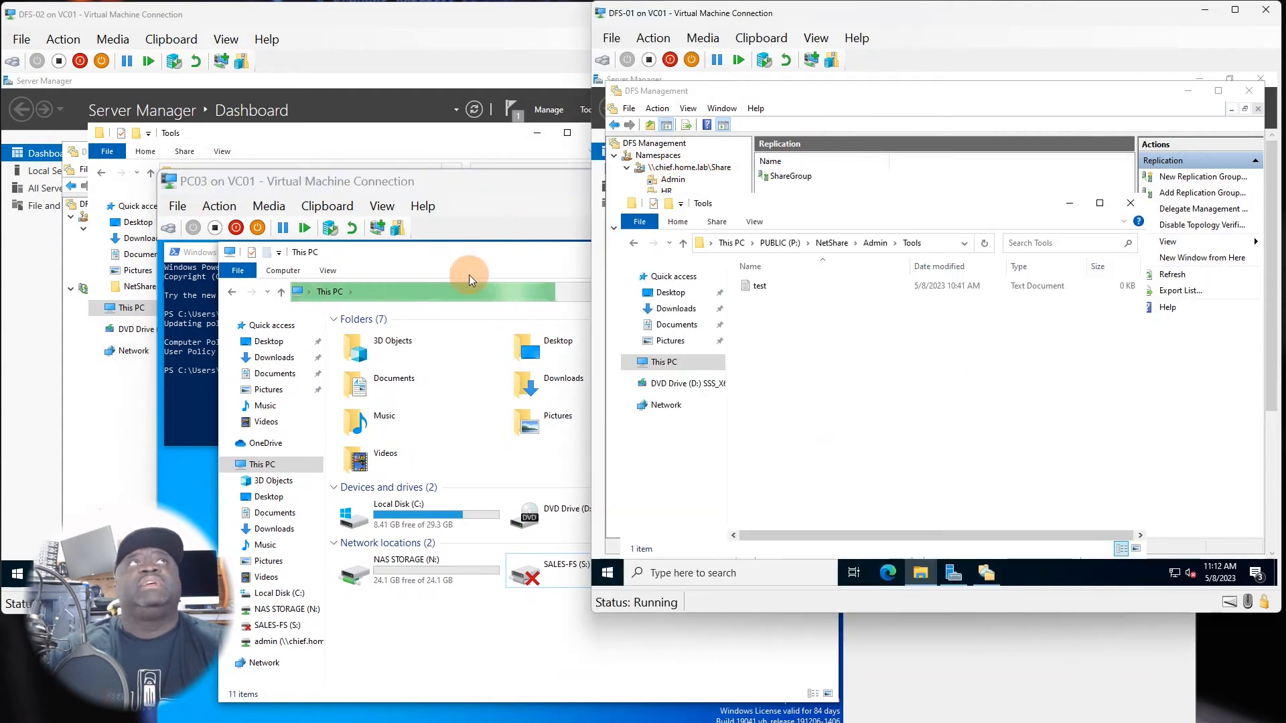
pyautogui.click(439, 263)
# On PC03, map drive Z: to \\chief.home.lab\share with reconnect at sign-in, and reposition the PC03 window to show the whole folder.
pyautogui.click(281, 270)
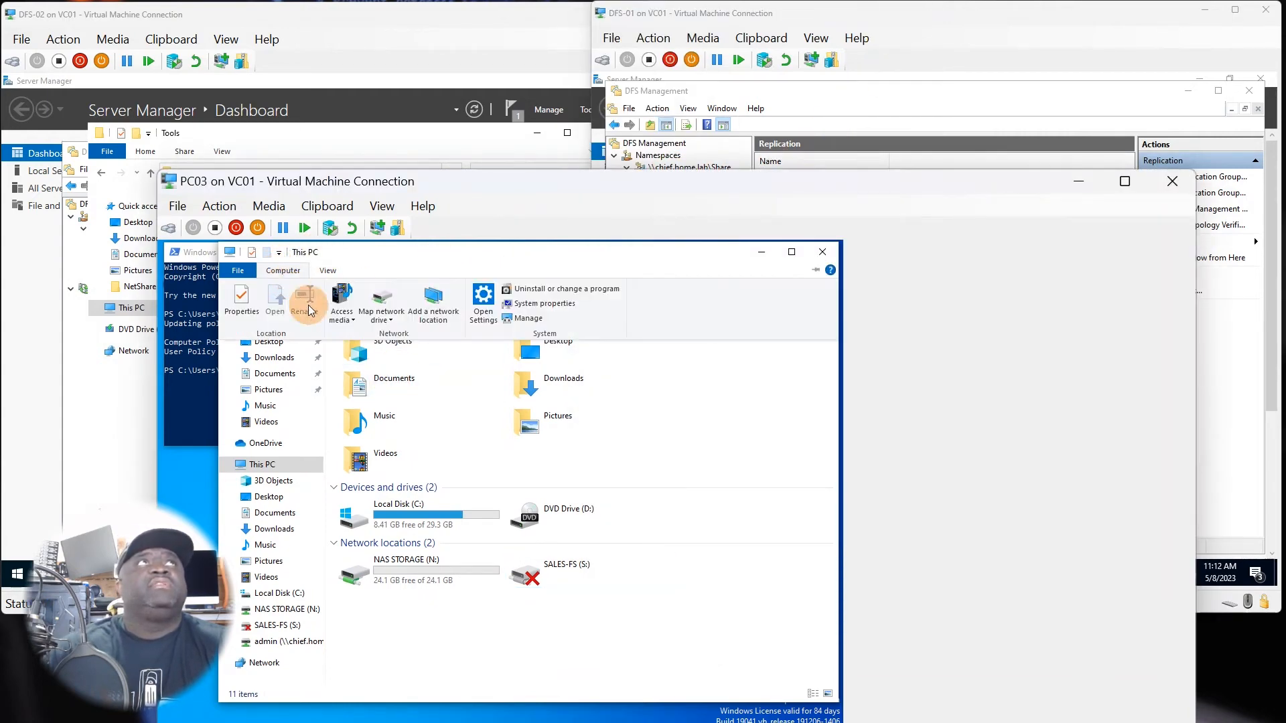
pyautogui.click(381, 316)
pyautogui.click(397, 339)
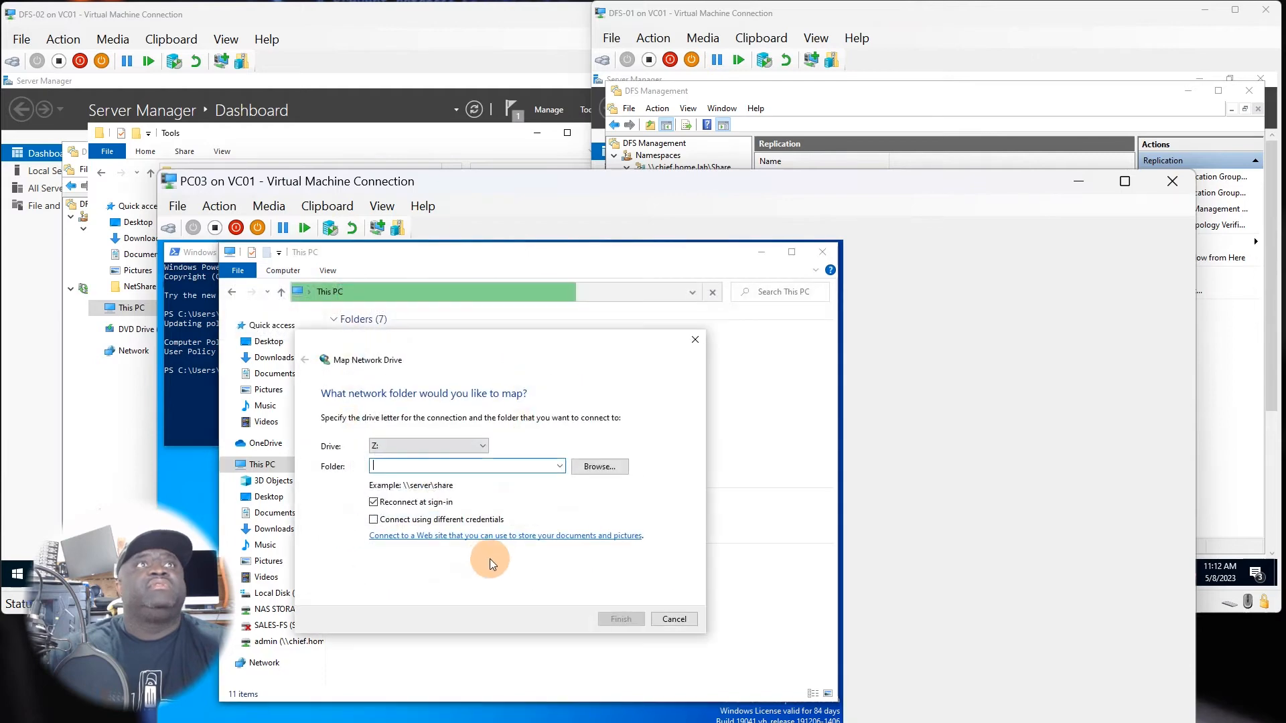
pyautogui.write('\\\\')
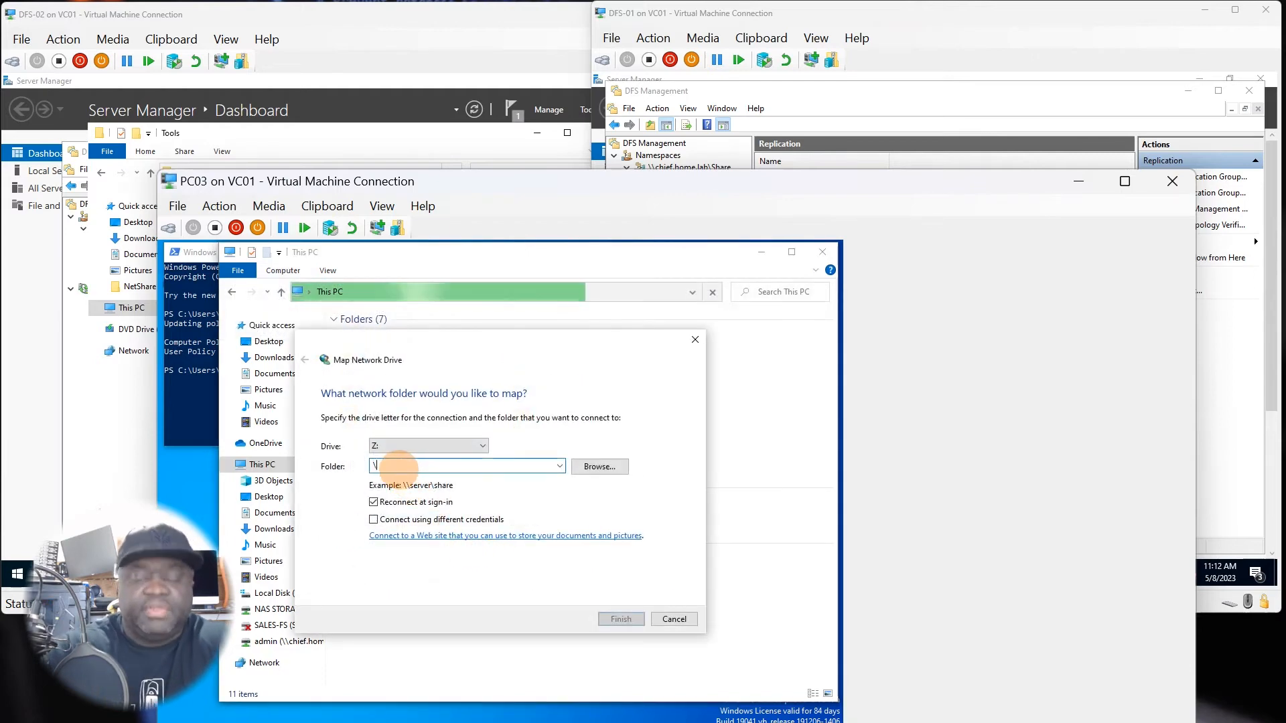
pyautogui.write('c')
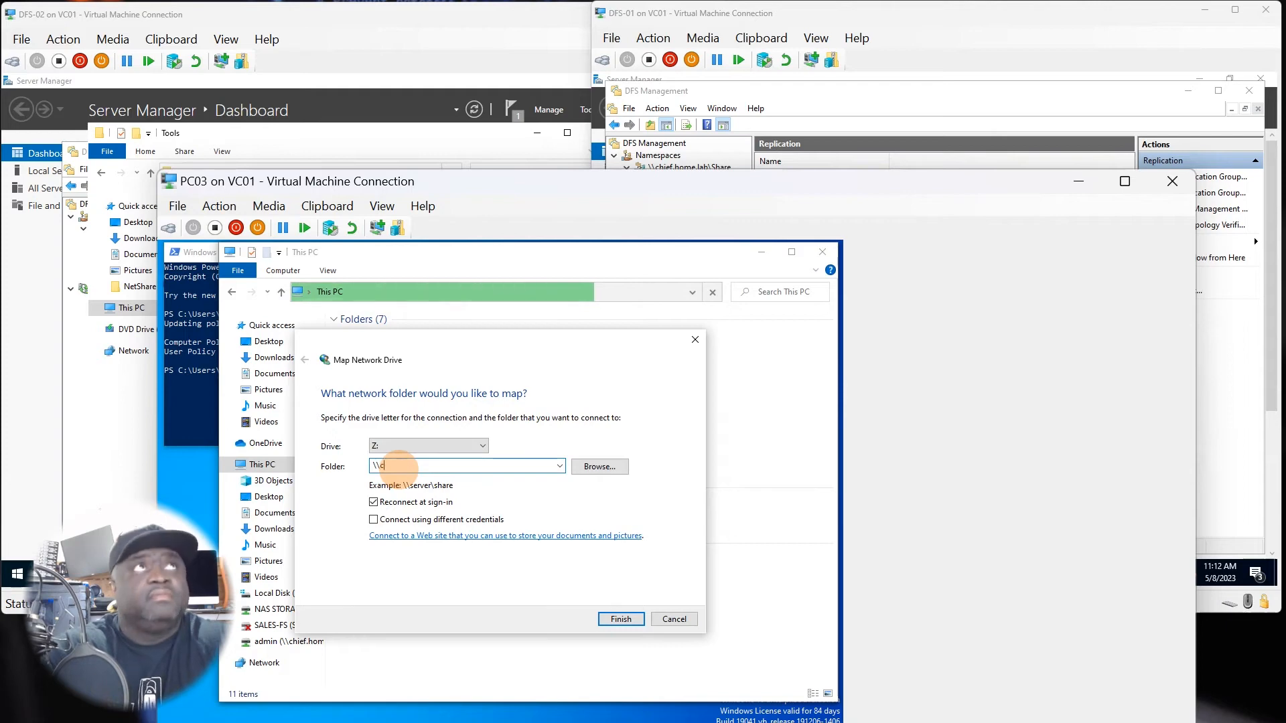
pyautogui.write('hief')
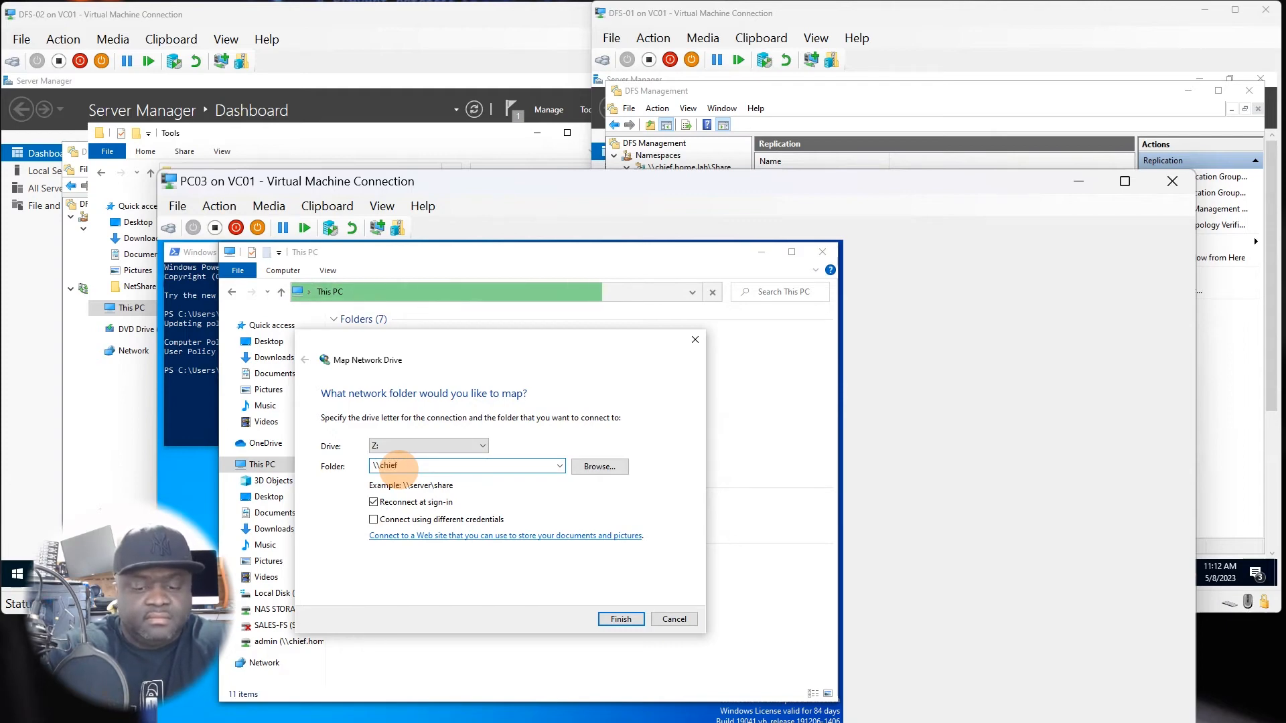
pyautogui.write('.h')
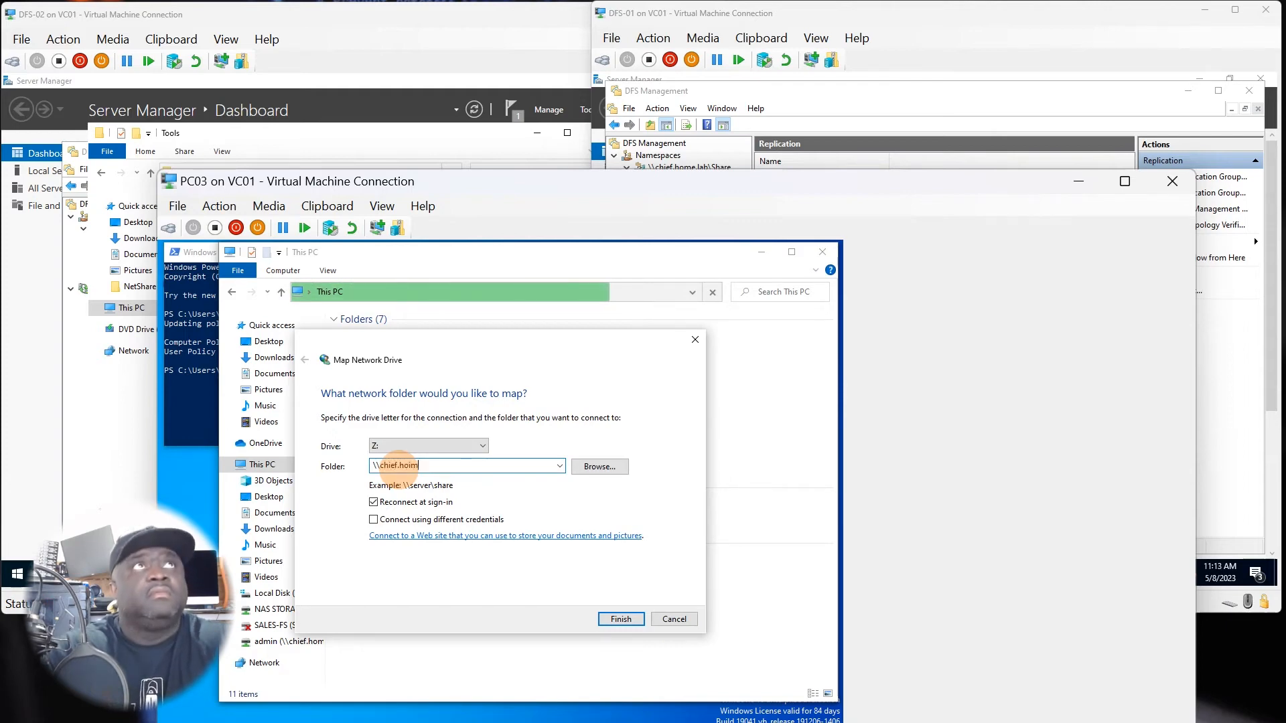
pyautogui.write('oim')
pyautogui.press('BackSpace')
pyautogui.press('BackSpace')
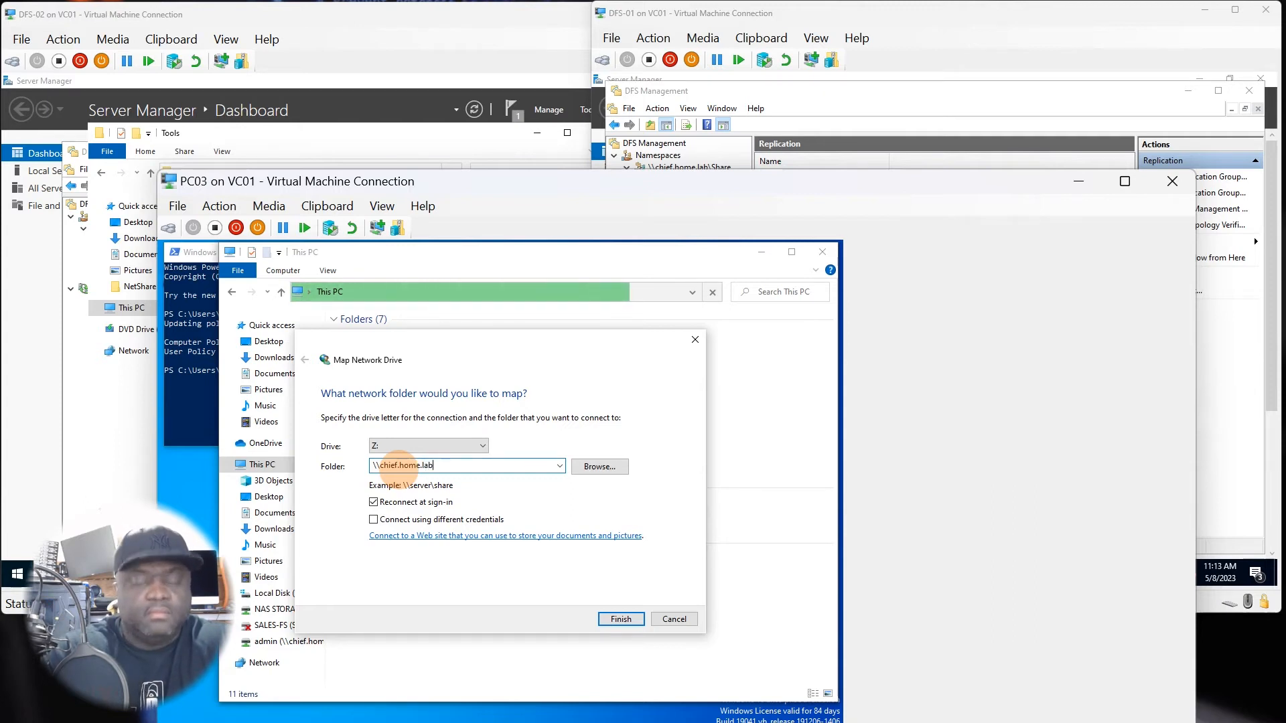
pyautogui.write('s')
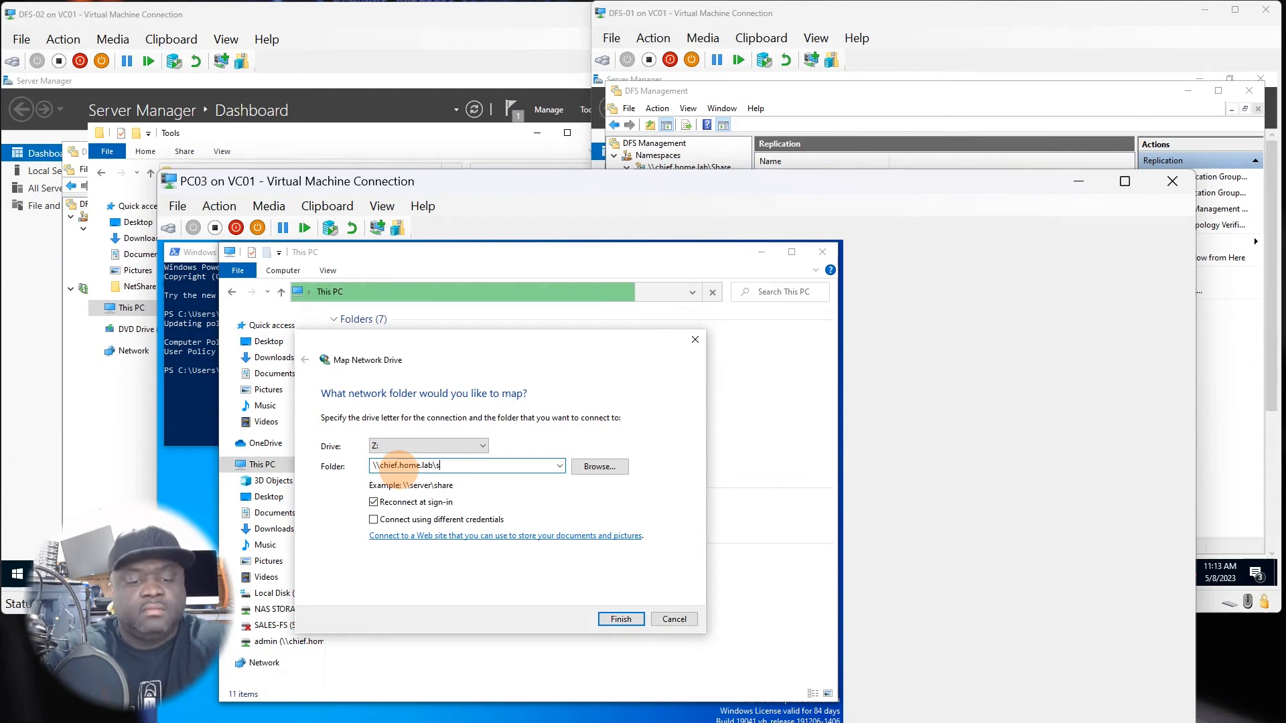
pyautogui.write('hare')
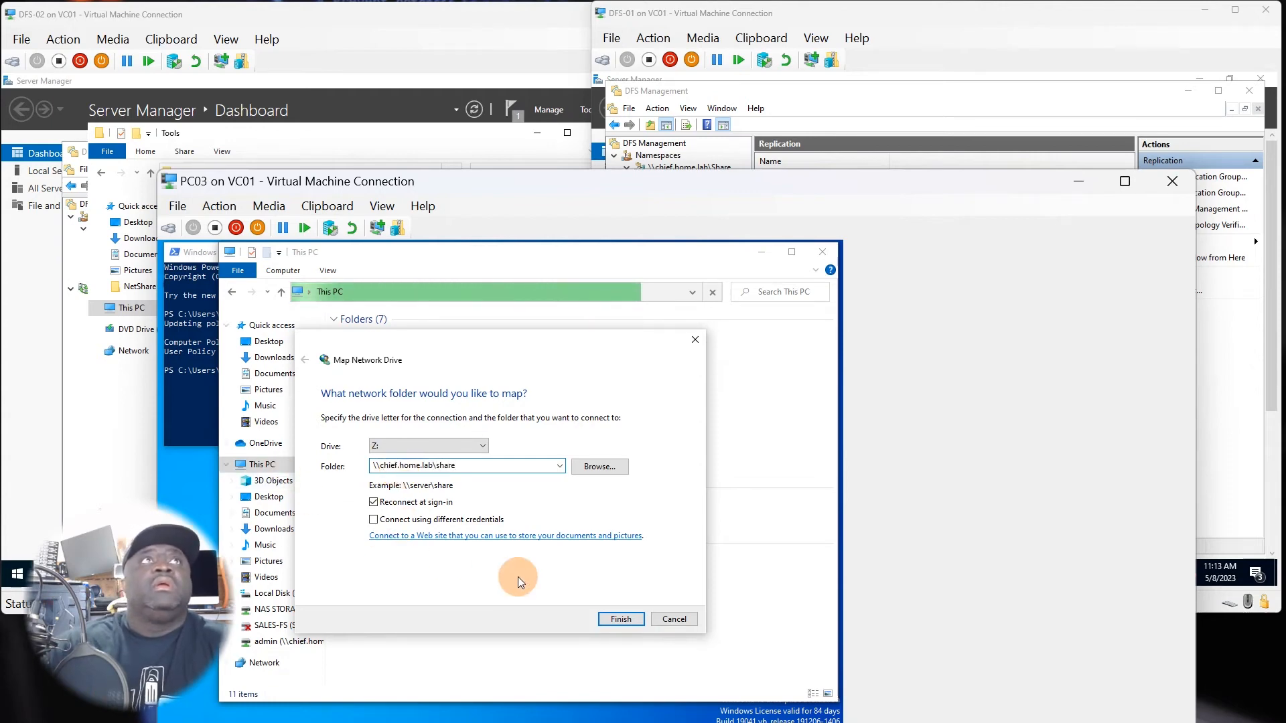
pyautogui.click(621, 619)
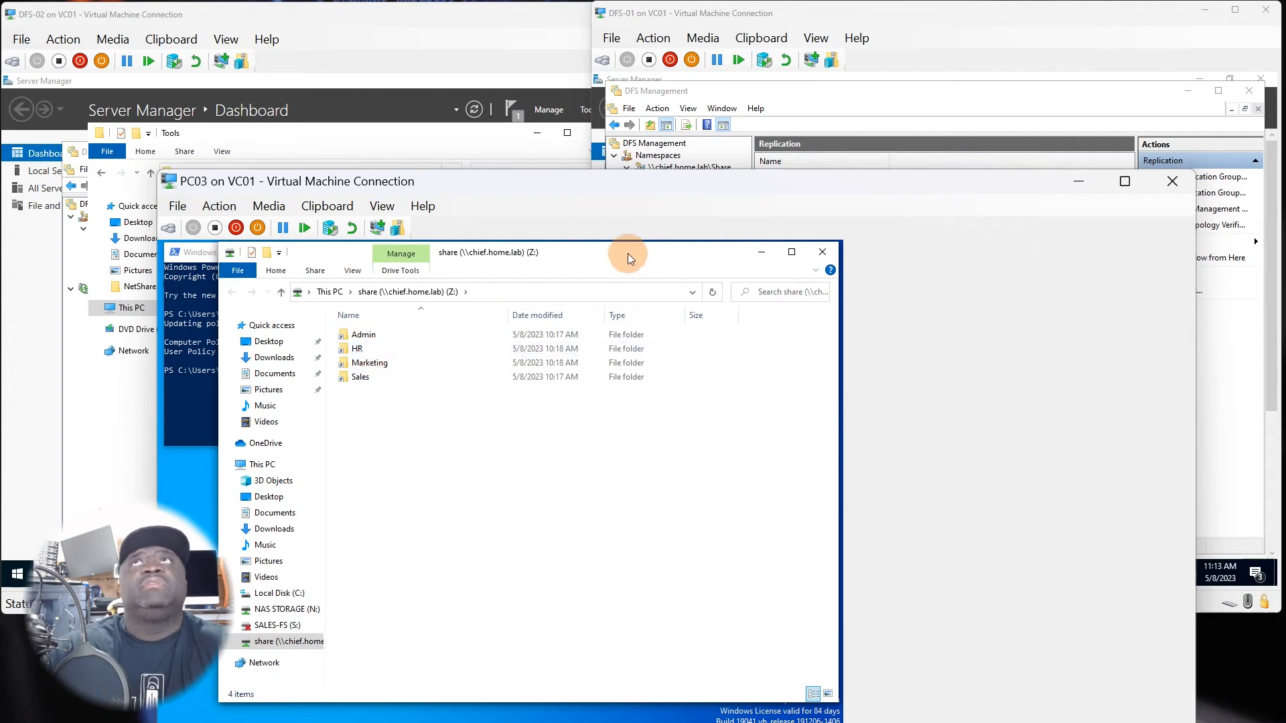
pyautogui.moveTo(658, 183); pyautogui.dragTo(677, 86)
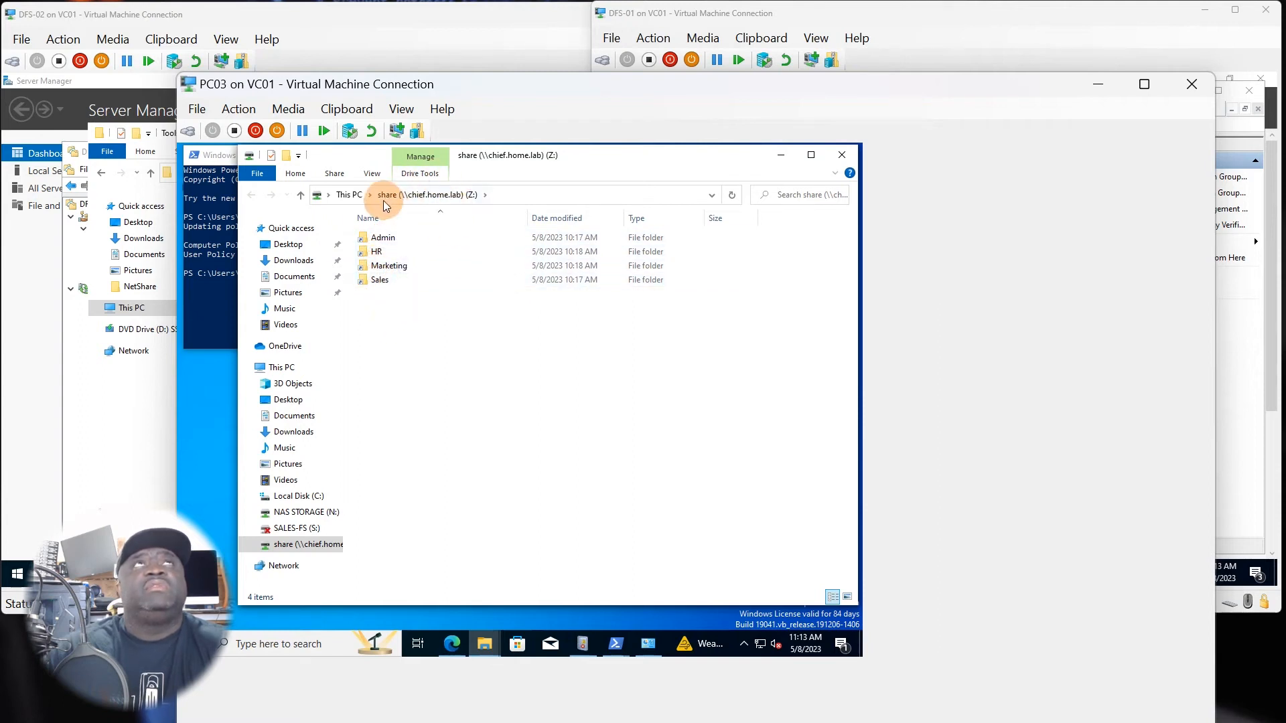
# On PC03, check the path of mapped drive Z: and widen the navigation pane to show the drive's full name.
pyautogui.click(524, 192)
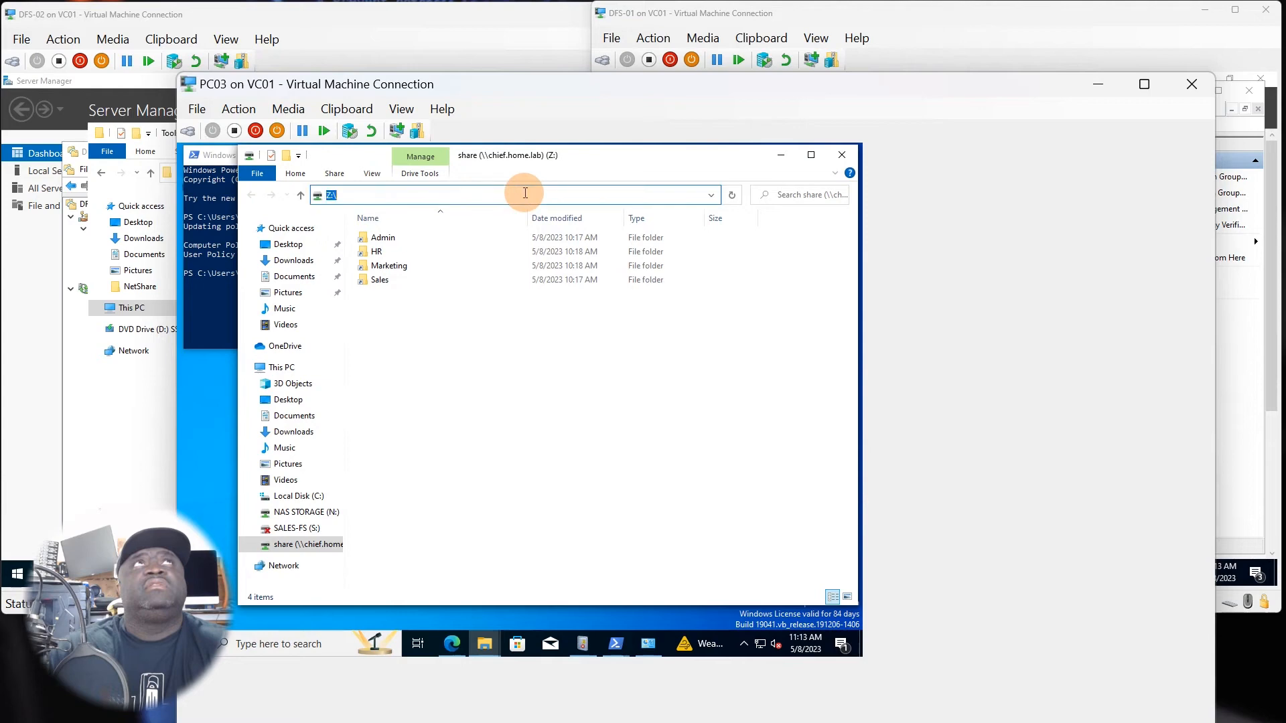
pyautogui.click(468, 410)
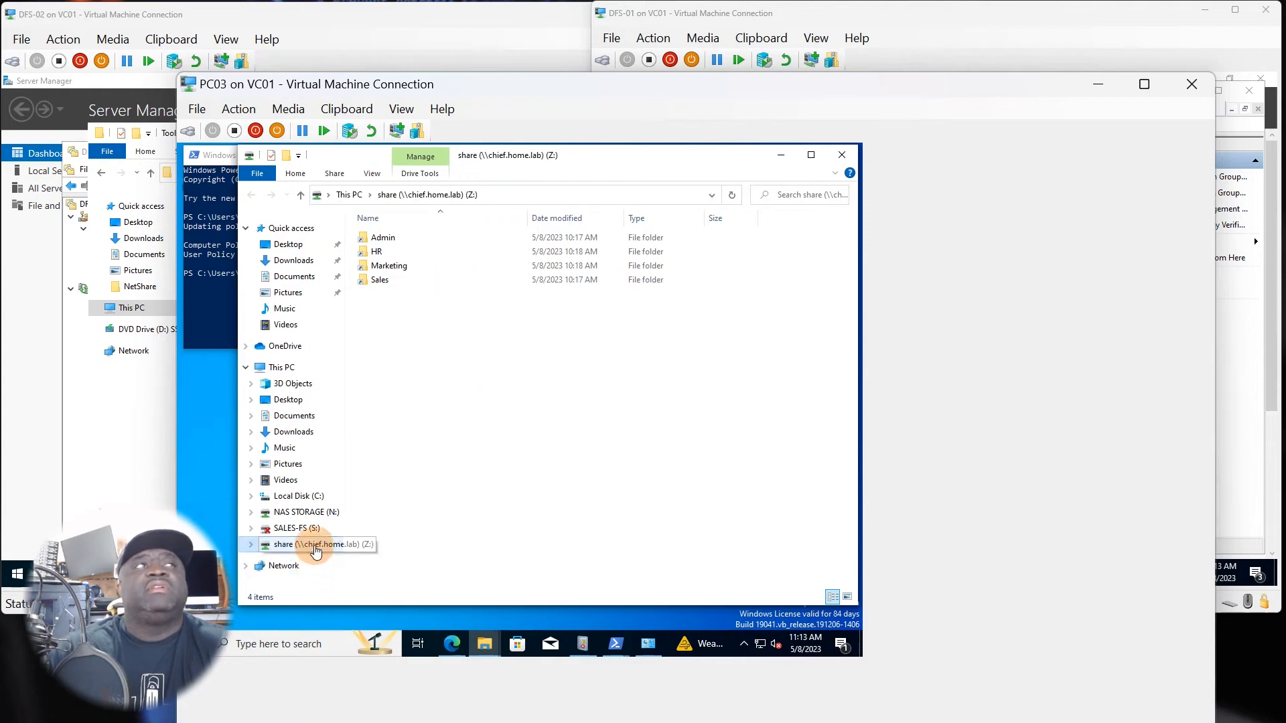
pyautogui.moveTo(344, 565); pyautogui.dragTo(384, 562)
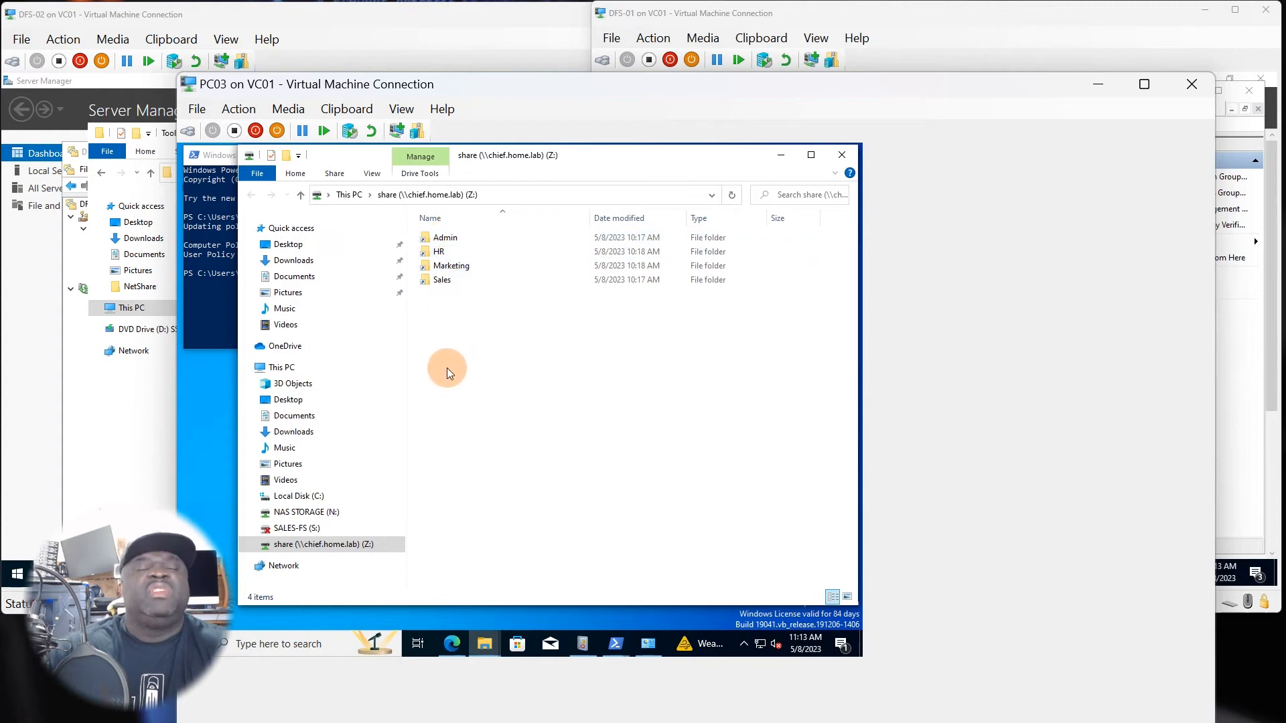
# Select the Admin, HR, Marketing and Sales folders on drive Z: and move the PC03 window higher on the desktop.
pyautogui.moveTo(445, 324); pyautogui.dragTo(487, 237)
pyautogui.click(495, 372)
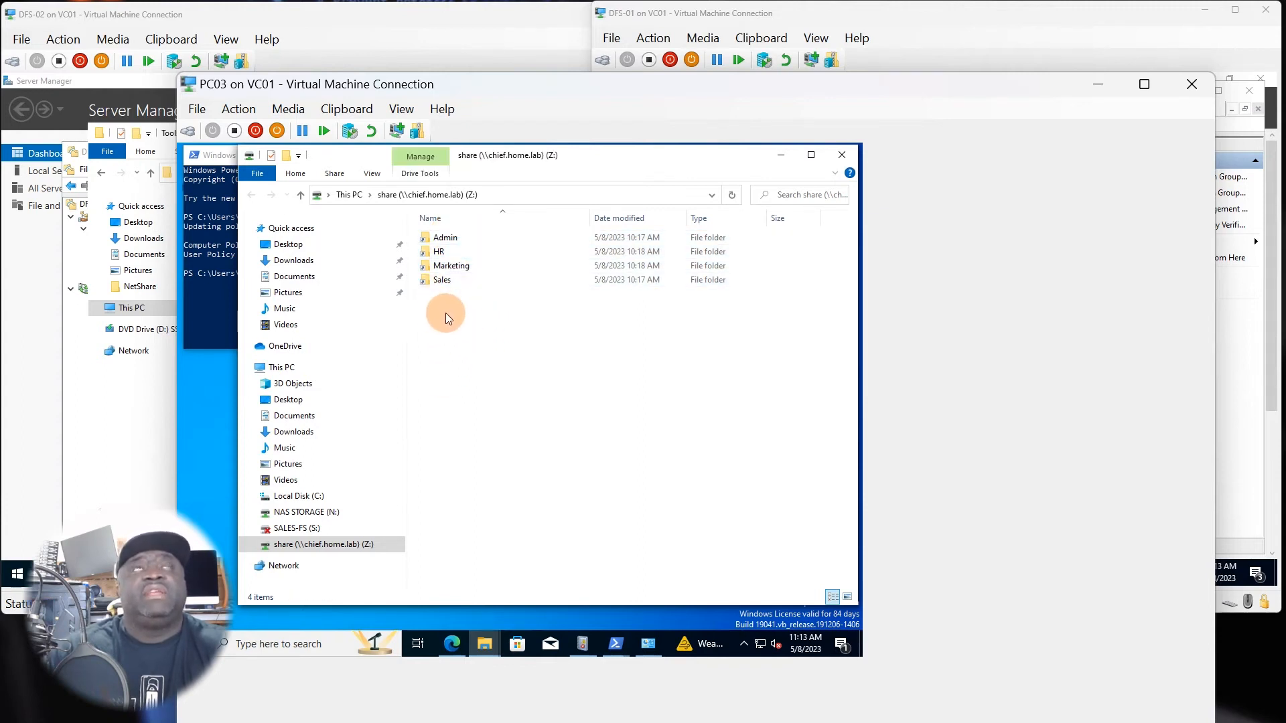
pyautogui.moveTo(447, 314); pyautogui.dragTo(496, 239)
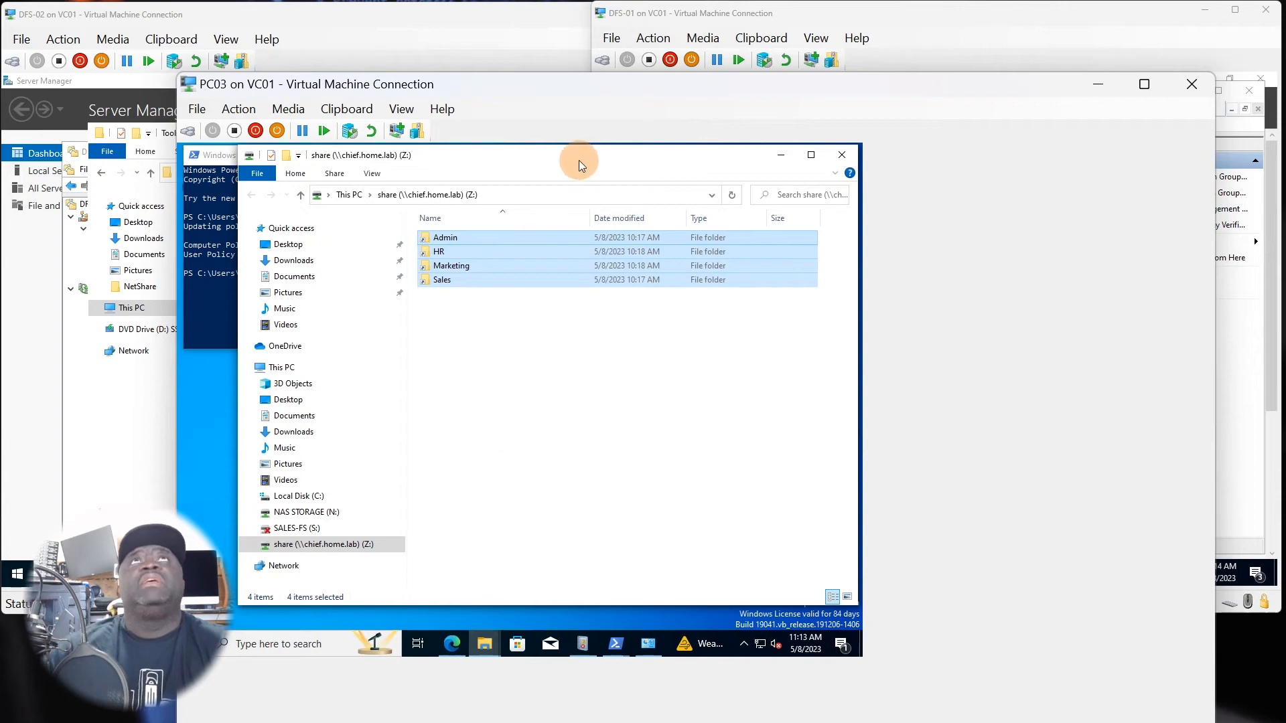
pyautogui.moveTo(594, 89); pyautogui.dragTo(579, 41)
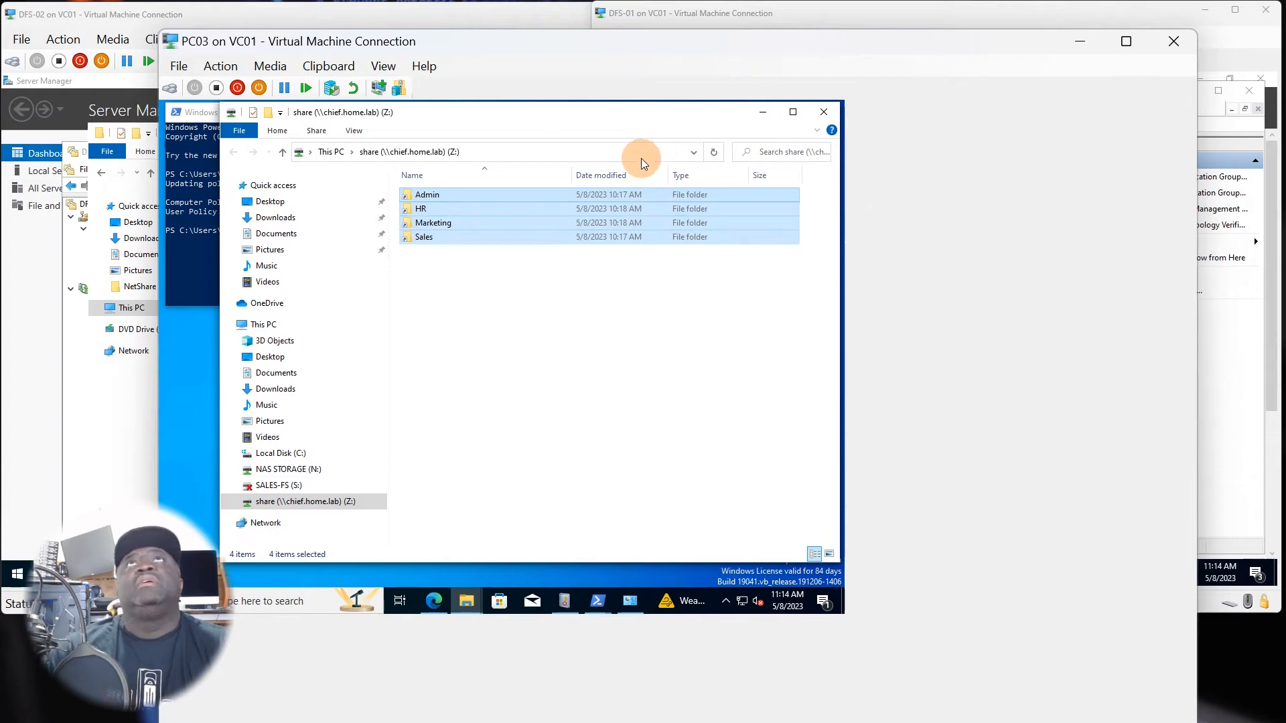
pyautogui.moveTo(666, 48); pyautogui.dragTo(660, 44)
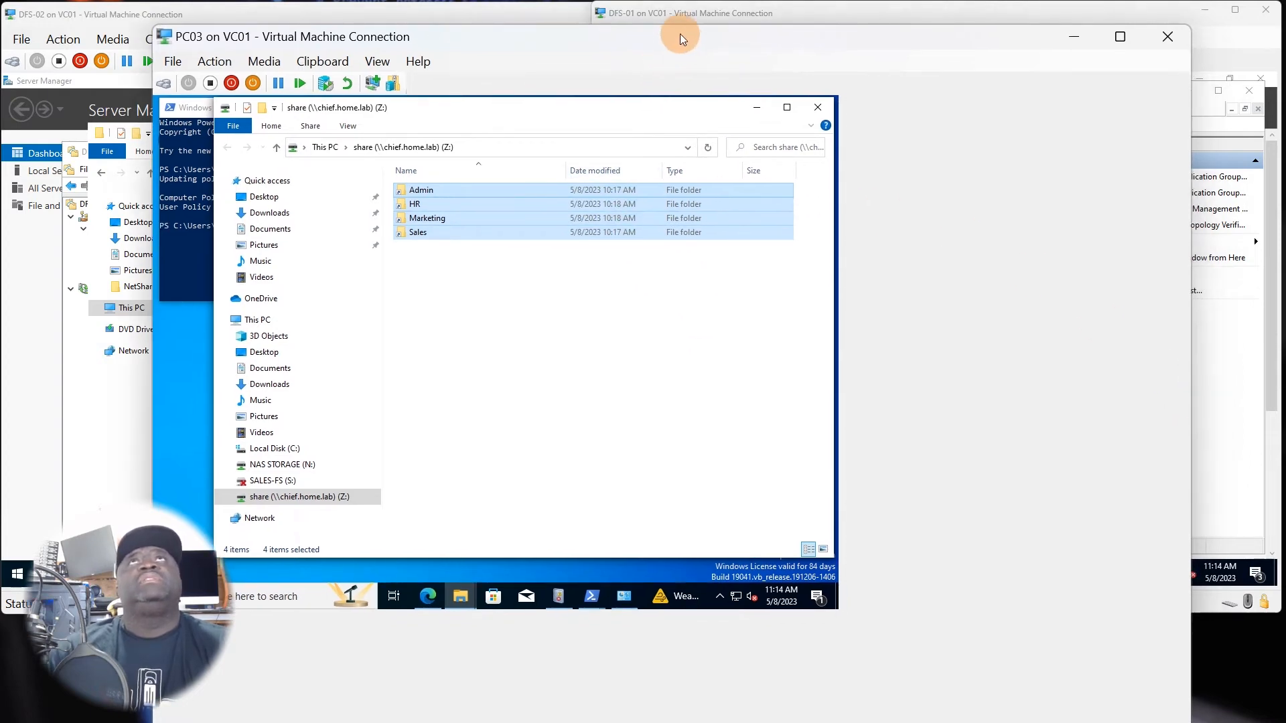
# Bring up the DFS-02 and DFS-01 windows and go up to P:\NetShare\Admin in File Explorer on both servers.
pyautogui.click(167, 14)
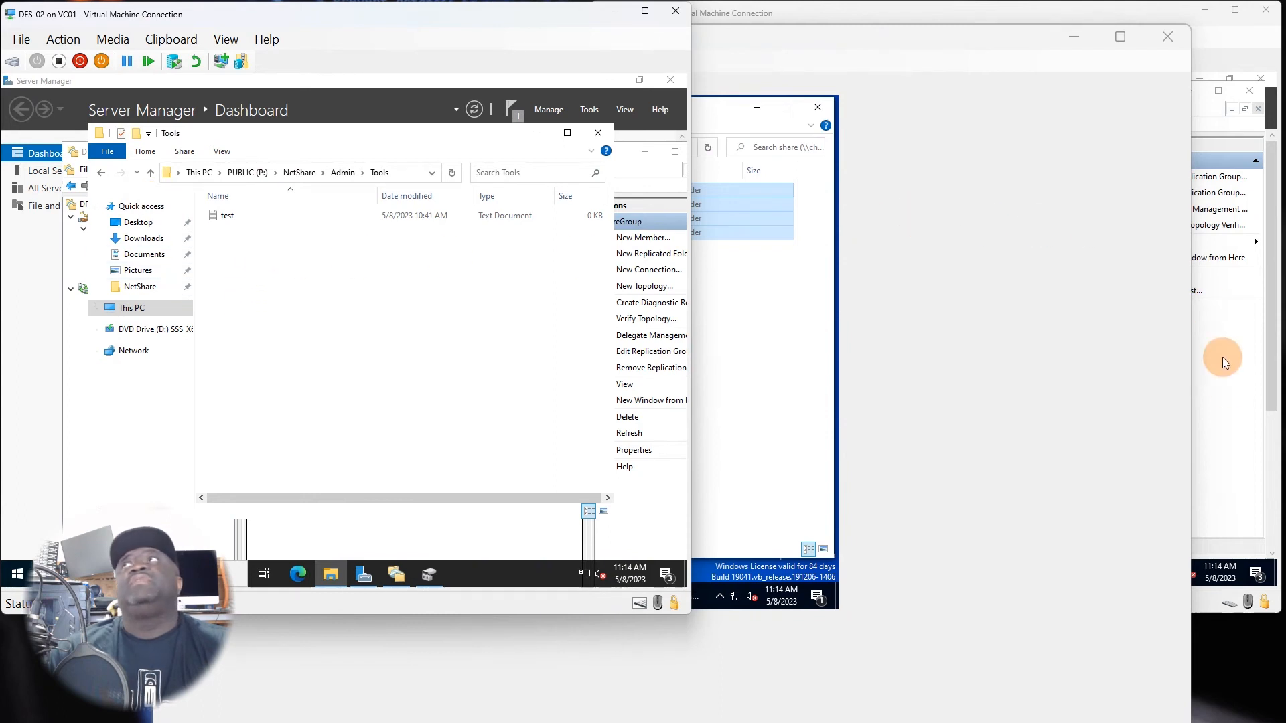
pyautogui.click(1227, 396)
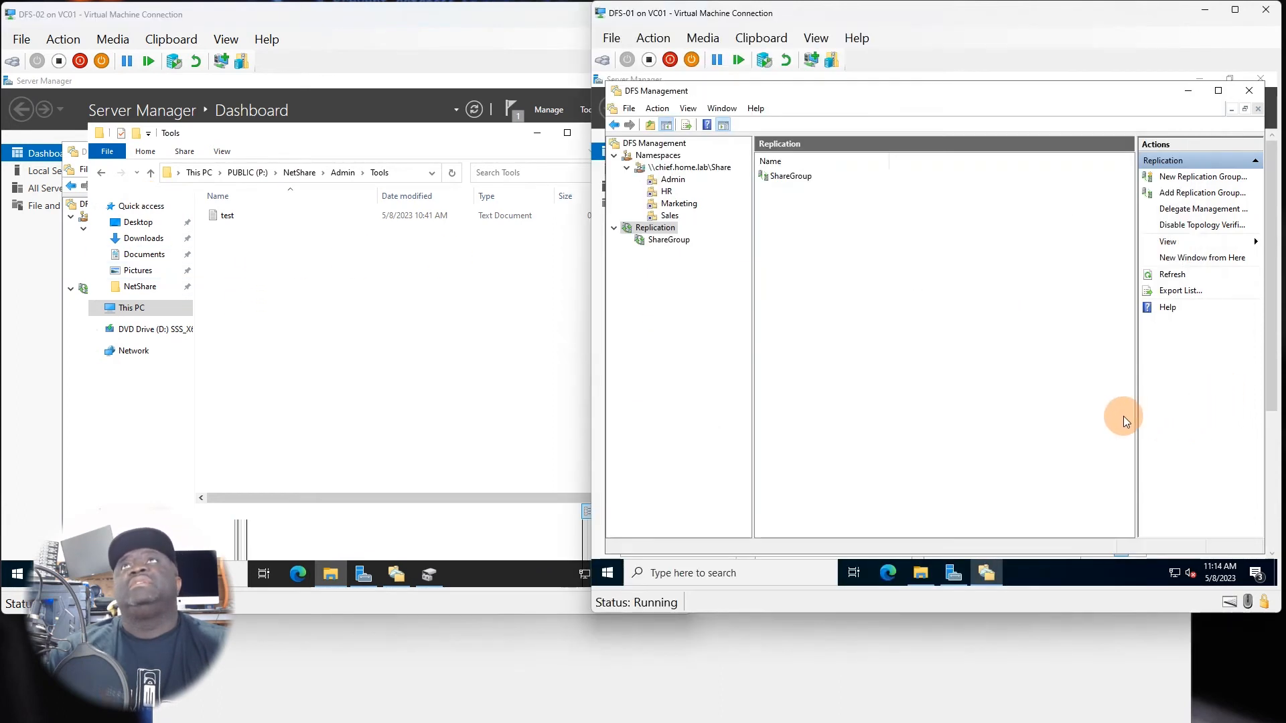
pyautogui.click(913, 572)
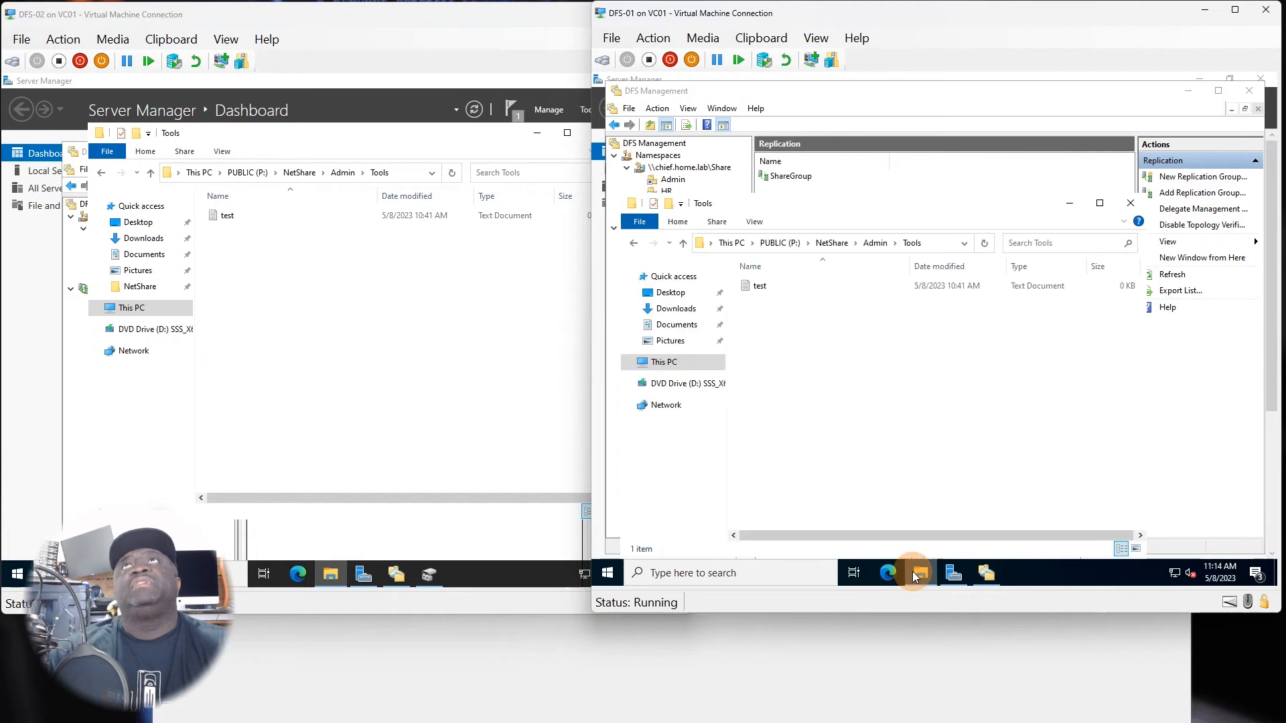
pyautogui.click(866, 243)
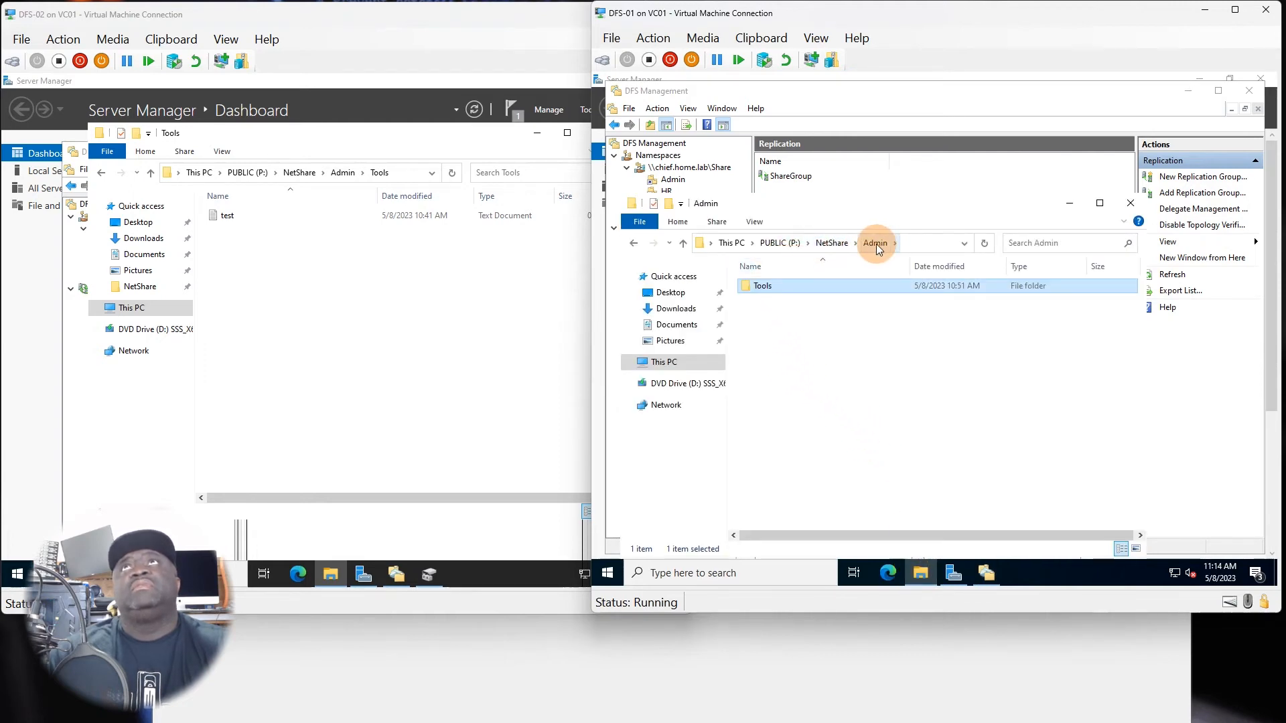
pyautogui.click(876, 244)
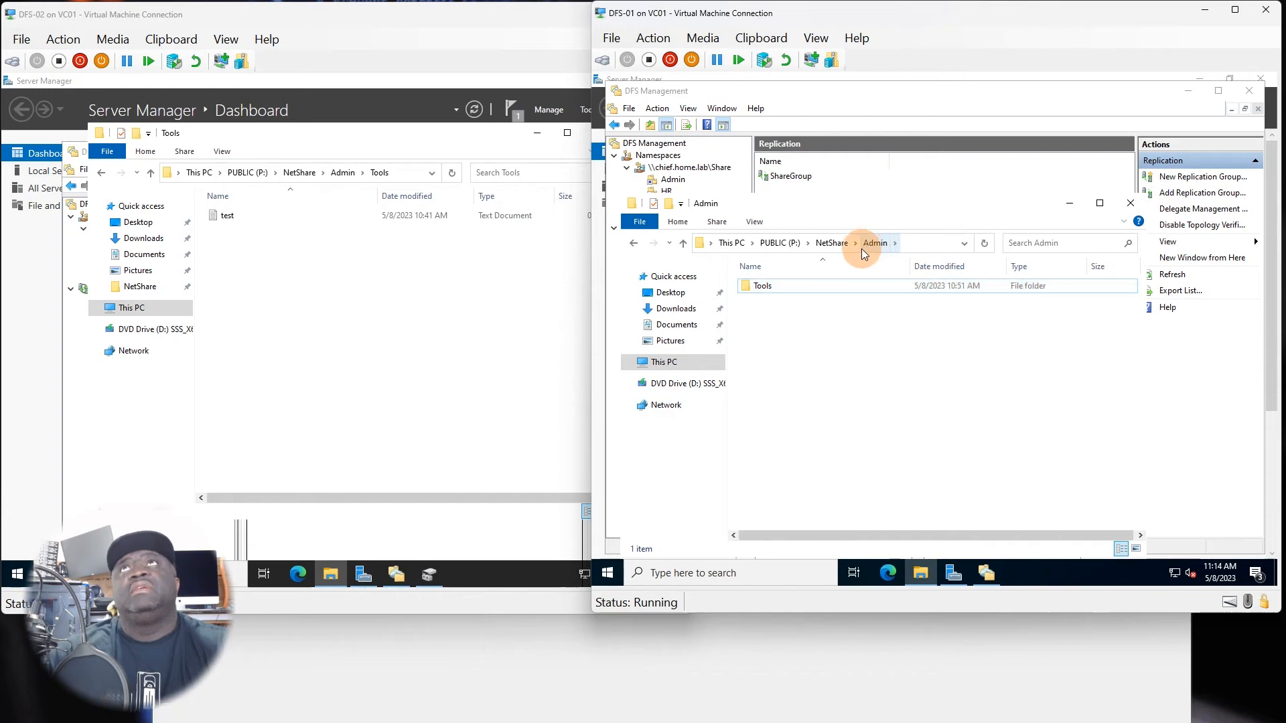
pyautogui.click(337, 173)
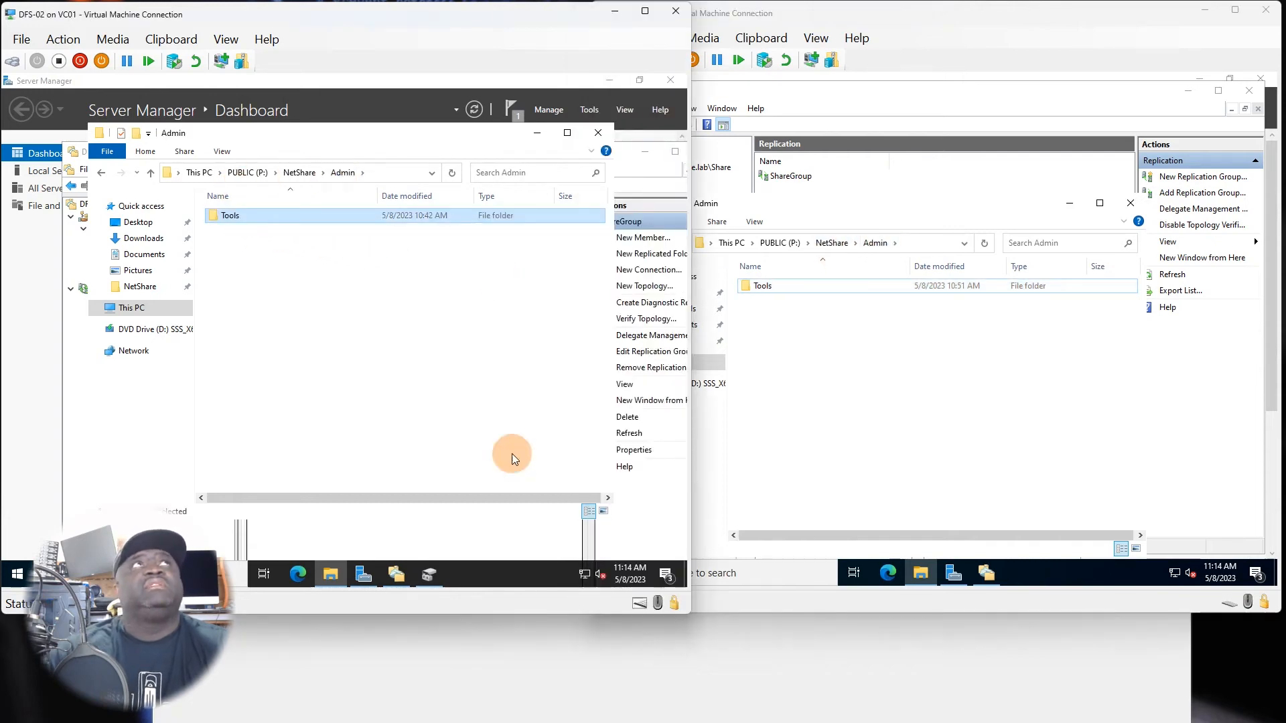
# Return to PC03 and try to open the Admin folder on drive Z:.
pyautogui.click(737, 666)
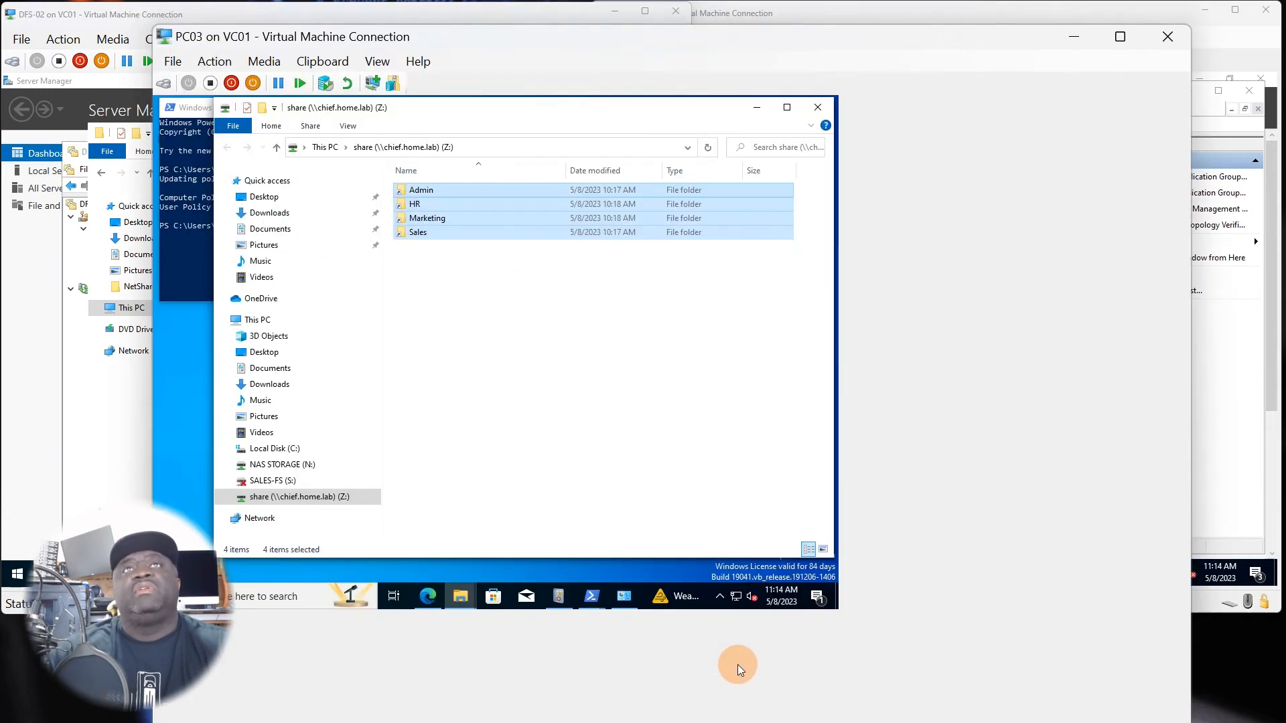
pyautogui.click(459, 376)
pyautogui.doubleClick(444, 193)
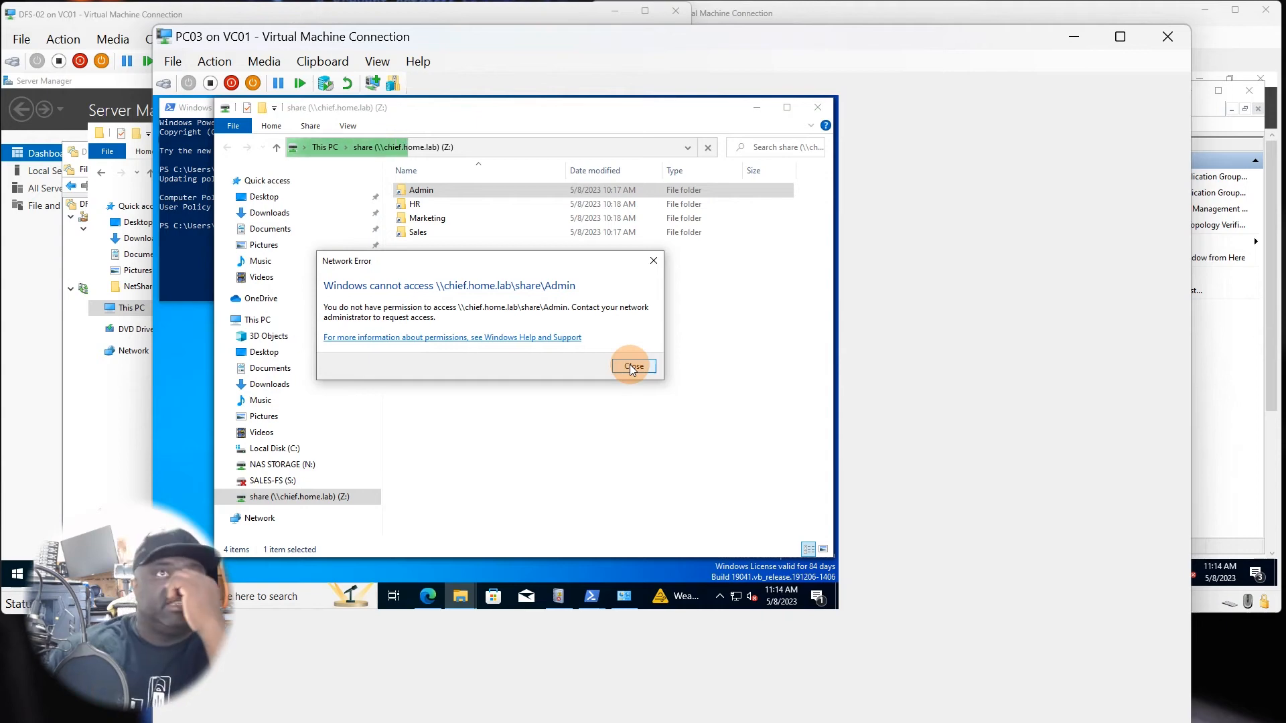
# In DFS Management on DFS-01, inspect the Advanced and Referrals properties of the namespace's Admin folder and cancel without changes.
pyautogui.click(1229, 497)
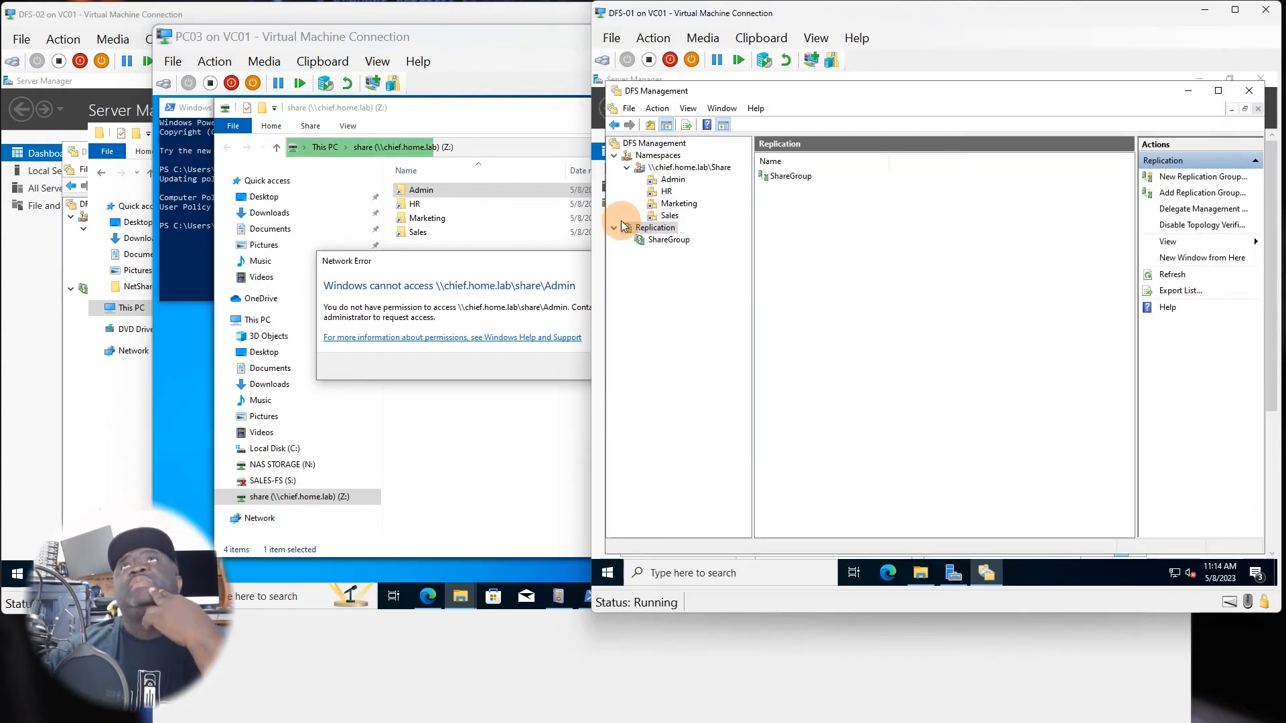
pyautogui.click(667, 181)
pyautogui.rightClick(676, 181)
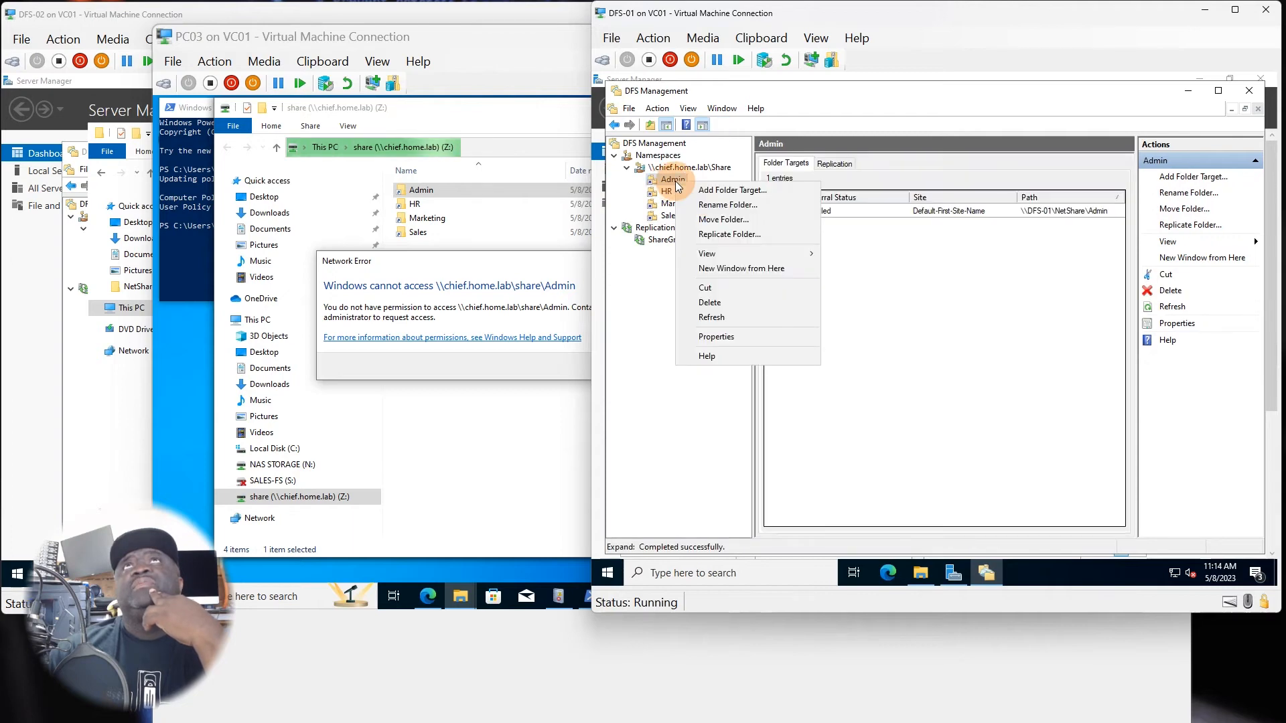
pyautogui.click(729, 333)
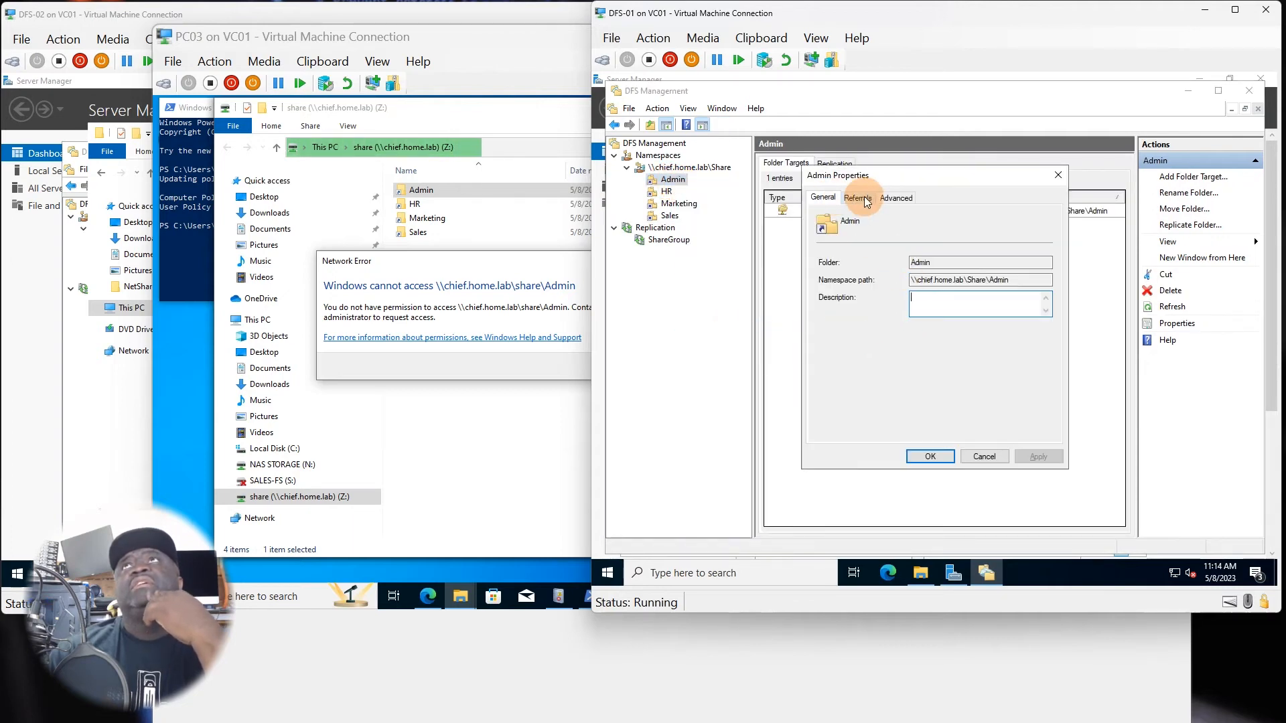
pyautogui.click(895, 199)
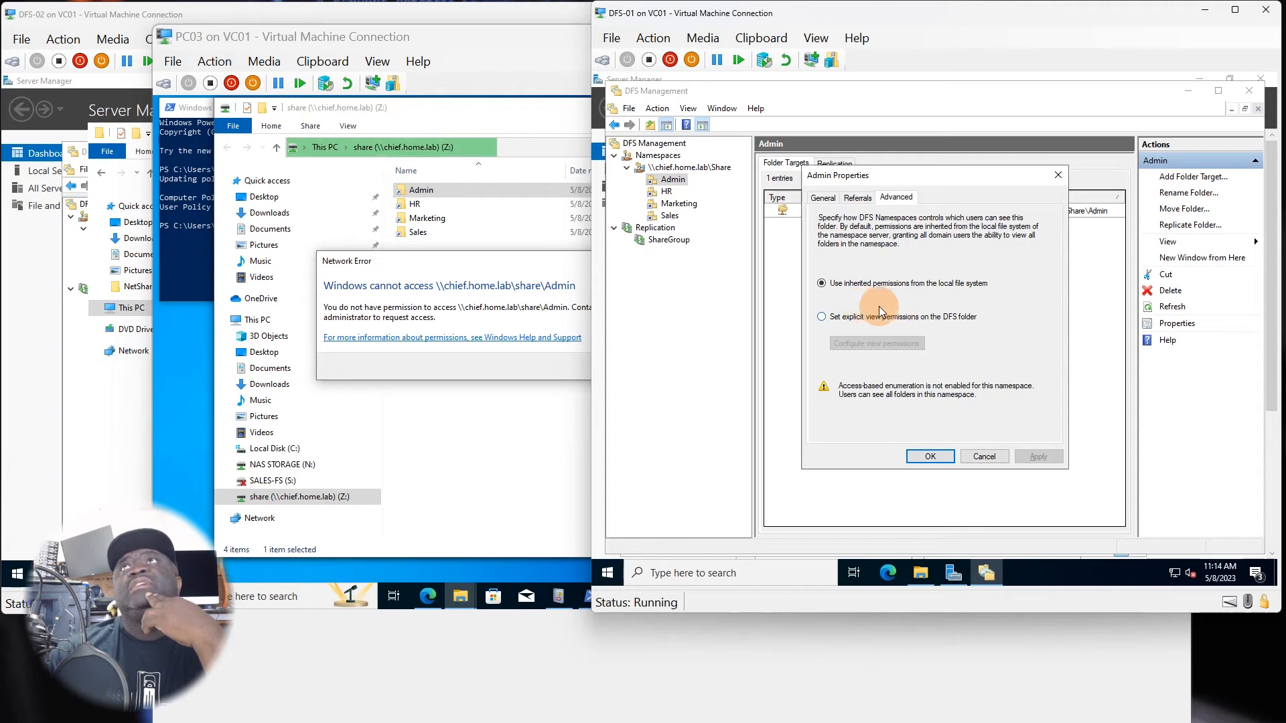
pyautogui.click(857, 198)
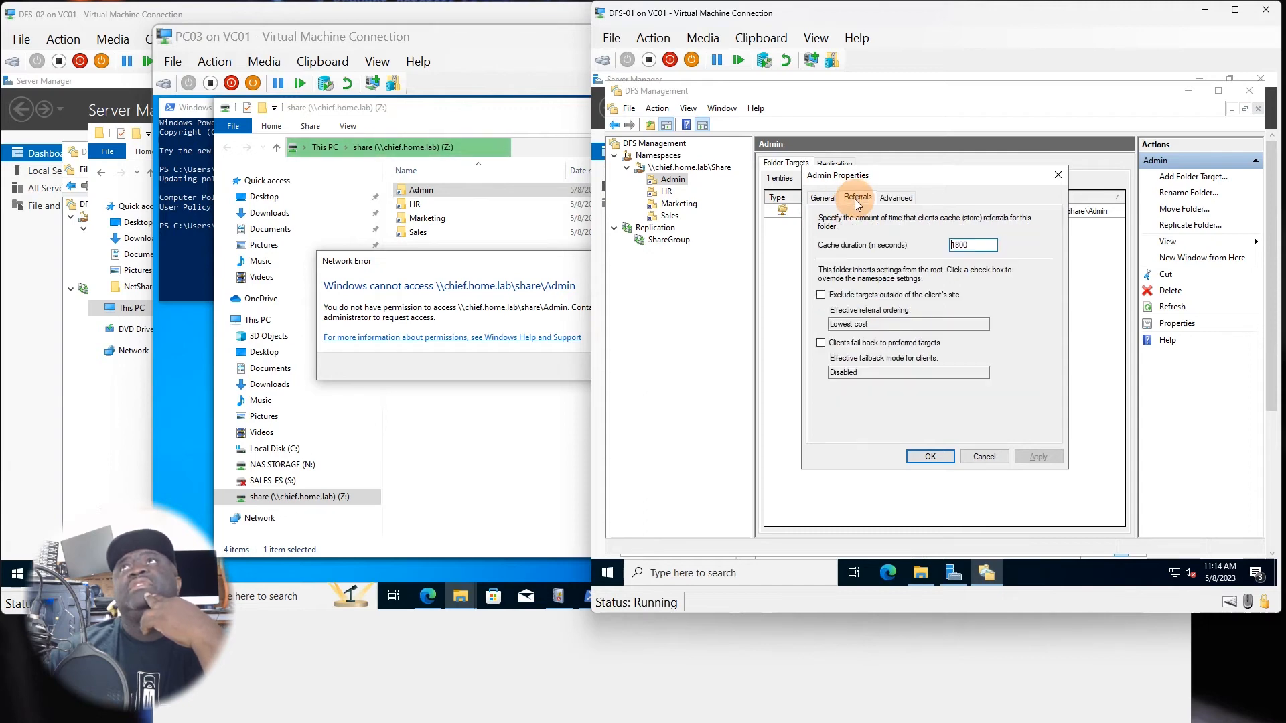
pyautogui.click(986, 457)
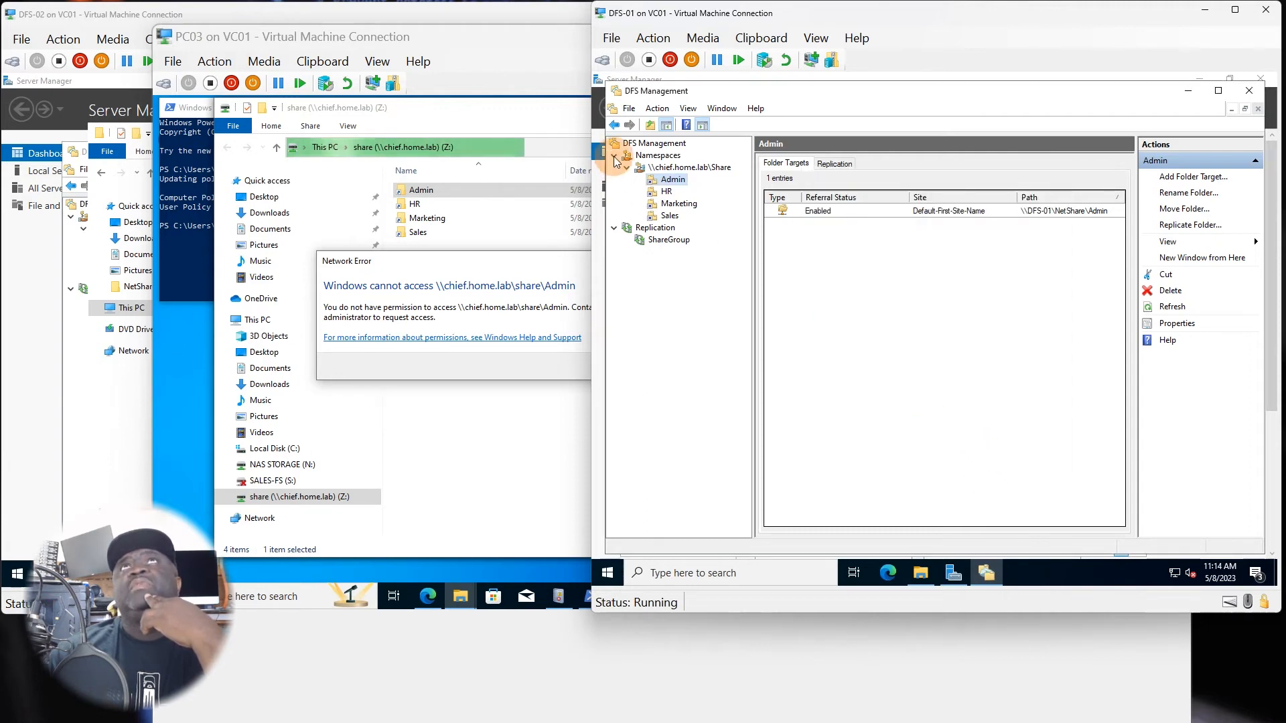
pyautogui.click(682, 184)
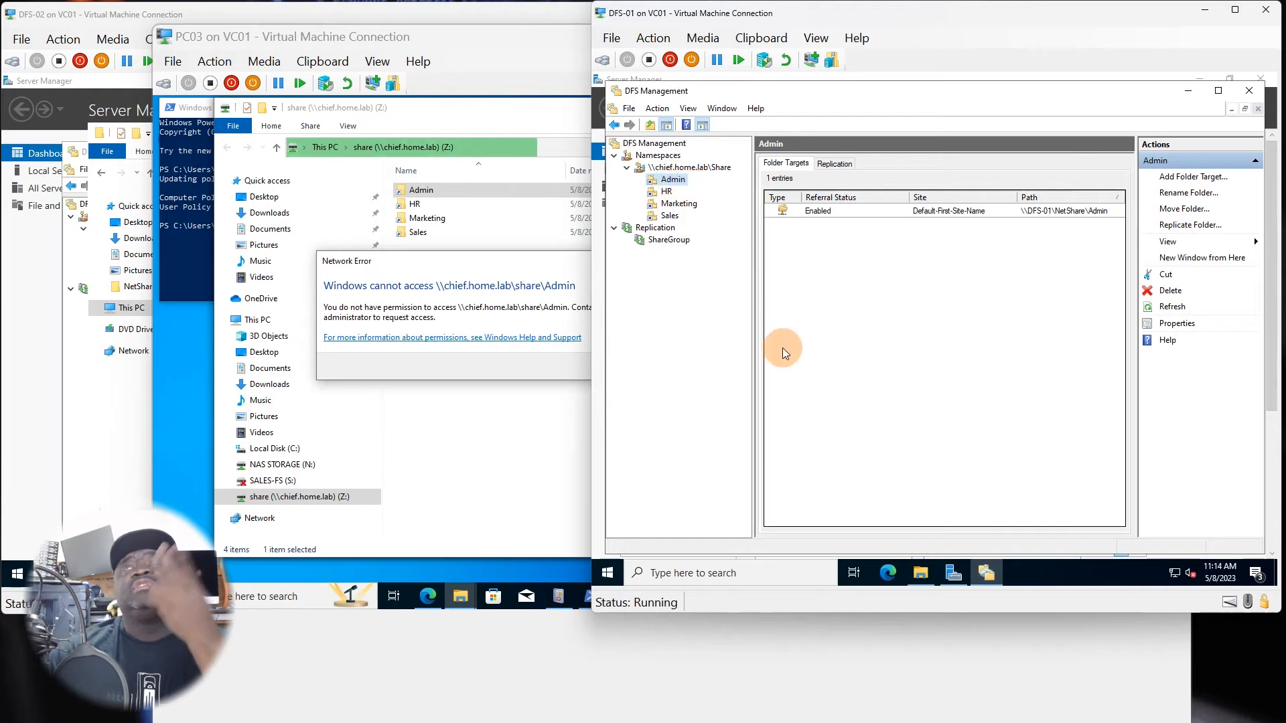
# Back on PC03, dismiss the Admin access error and try to open the HR, Marketing and Sales folders on drive Z:.
pyautogui.click(829, 648)
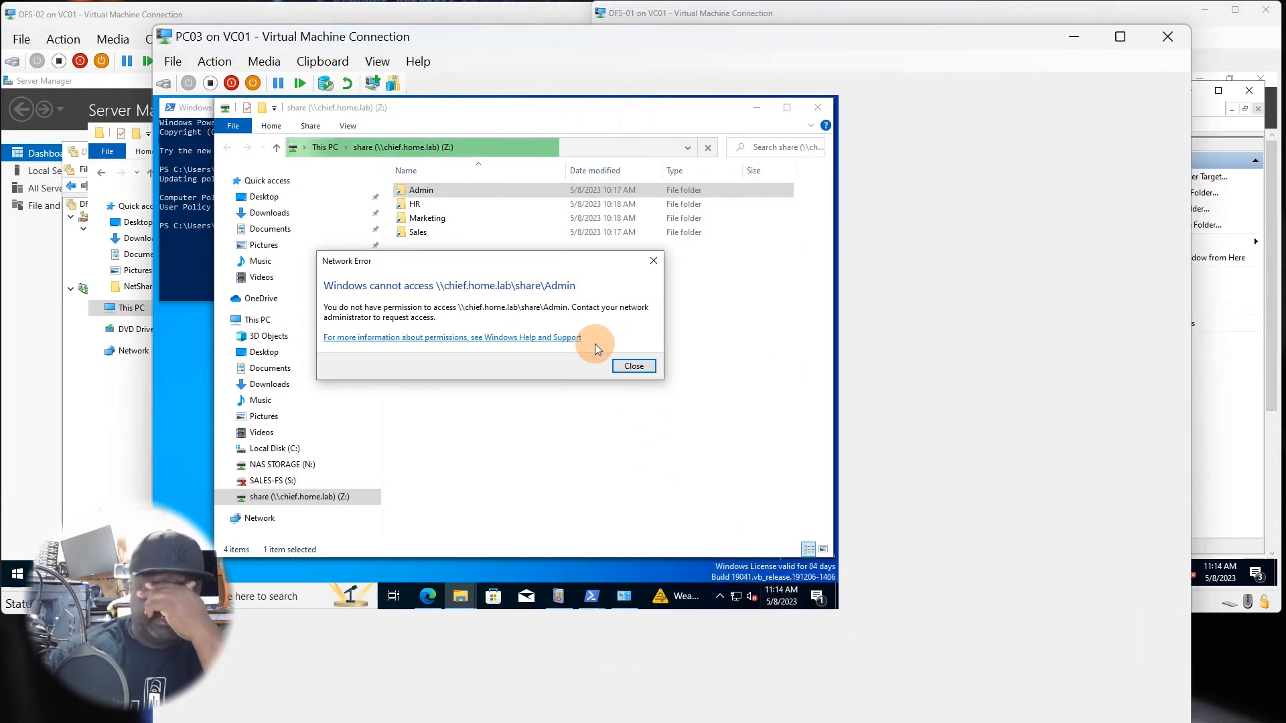
pyautogui.click(634, 366)
pyautogui.doubleClick(415, 205)
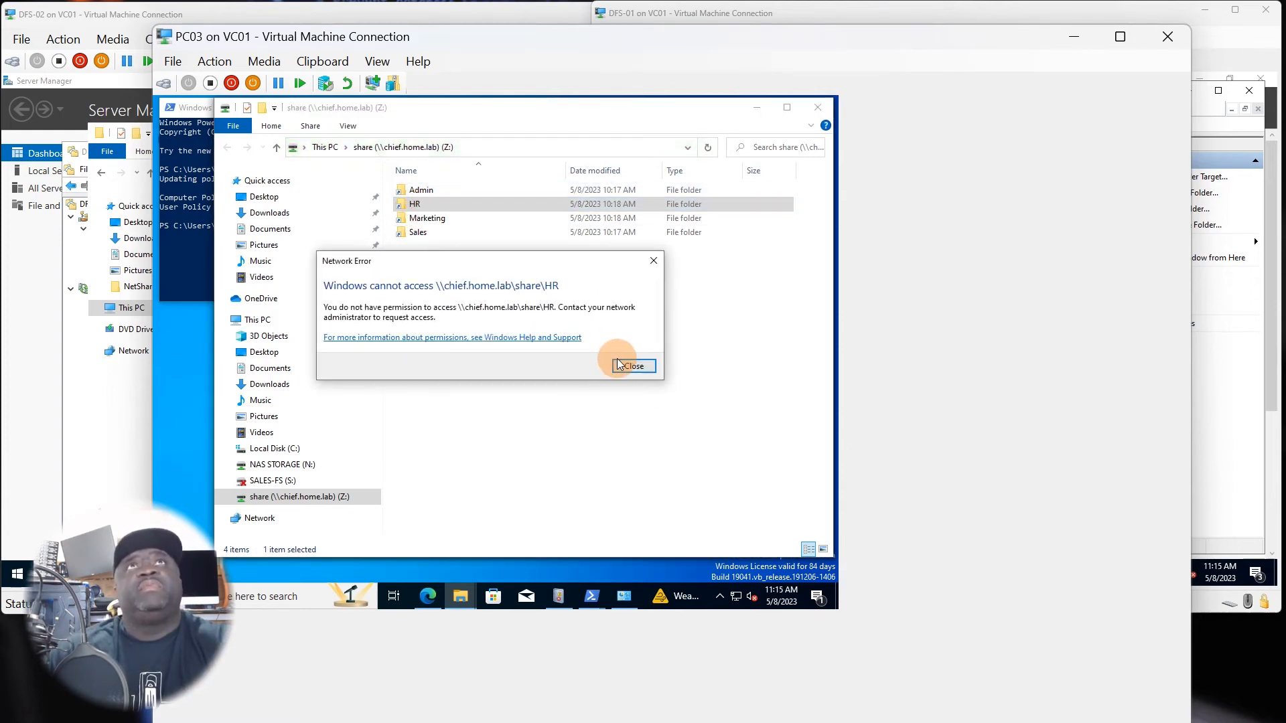
pyautogui.click(632, 366)
pyautogui.doubleClick(427, 219)
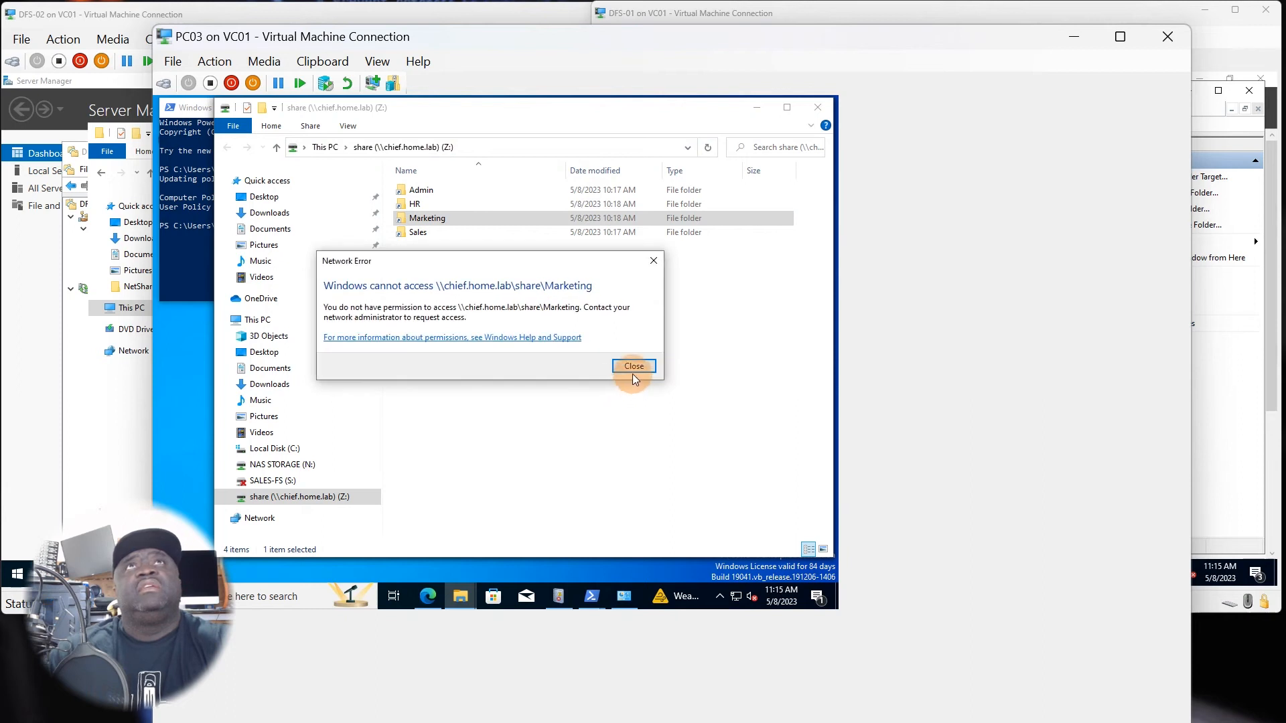
pyautogui.click(633, 368)
pyautogui.click(418, 234)
pyautogui.doubleClick(418, 236)
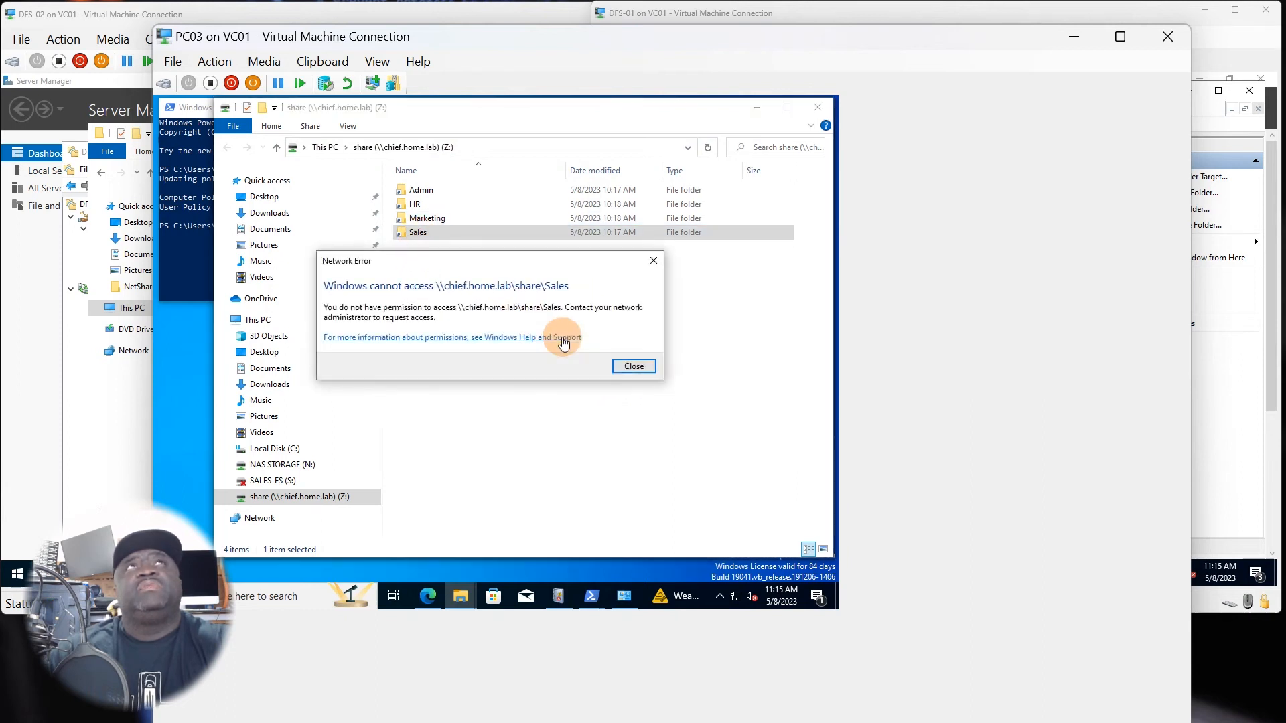
pyautogui.click(630, 366)
# Switch to Hyper-V Manager, connect to the DC01 virtual machine in a basic session, and sign in with the account password.
pyautogui.click(548, 441)
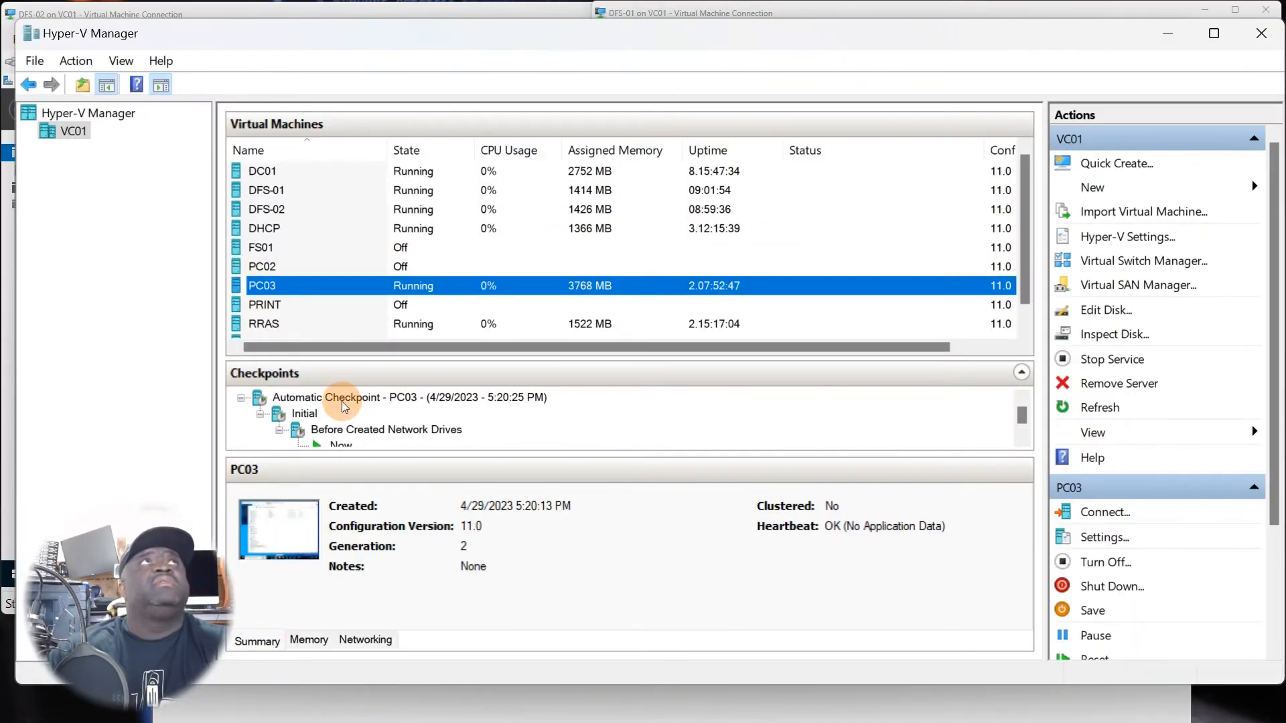
pyautogui.click(285, 174)
pyautogui.doubleClick(288, 175)
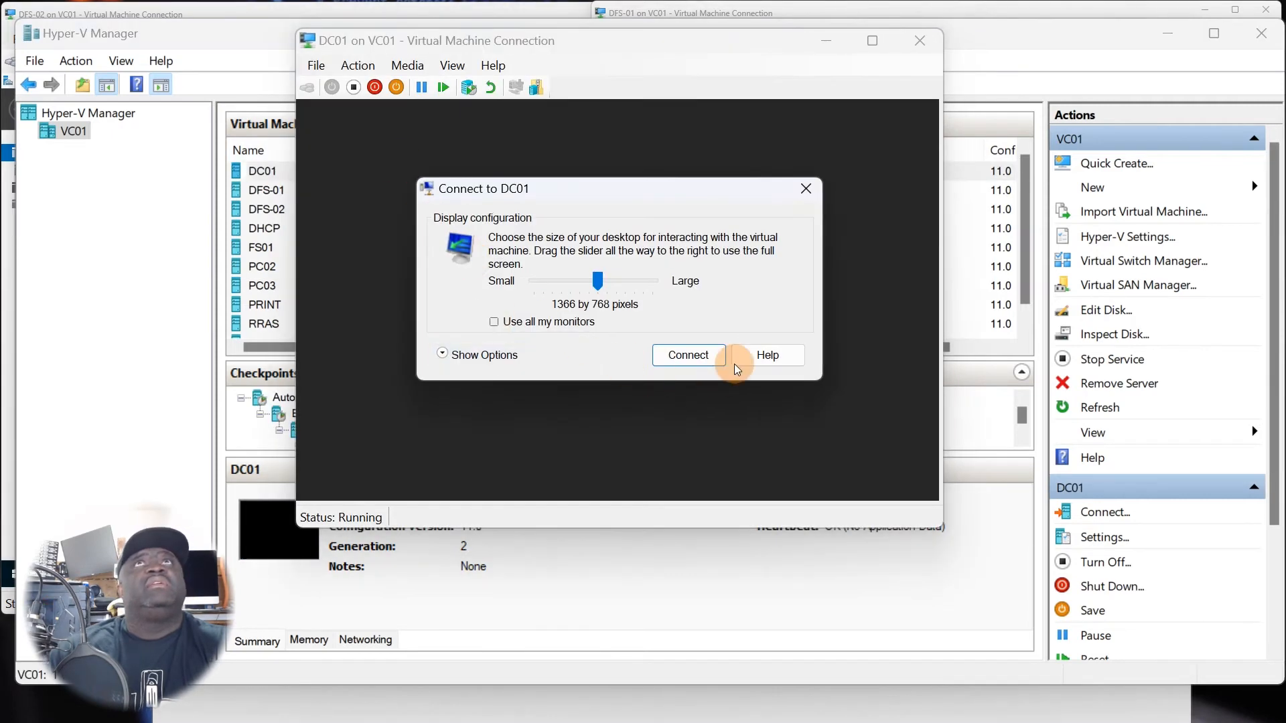
pyautogui.click(806, 188)
pyautogui.click(358, 65)
pyautogui.click(393, 85)
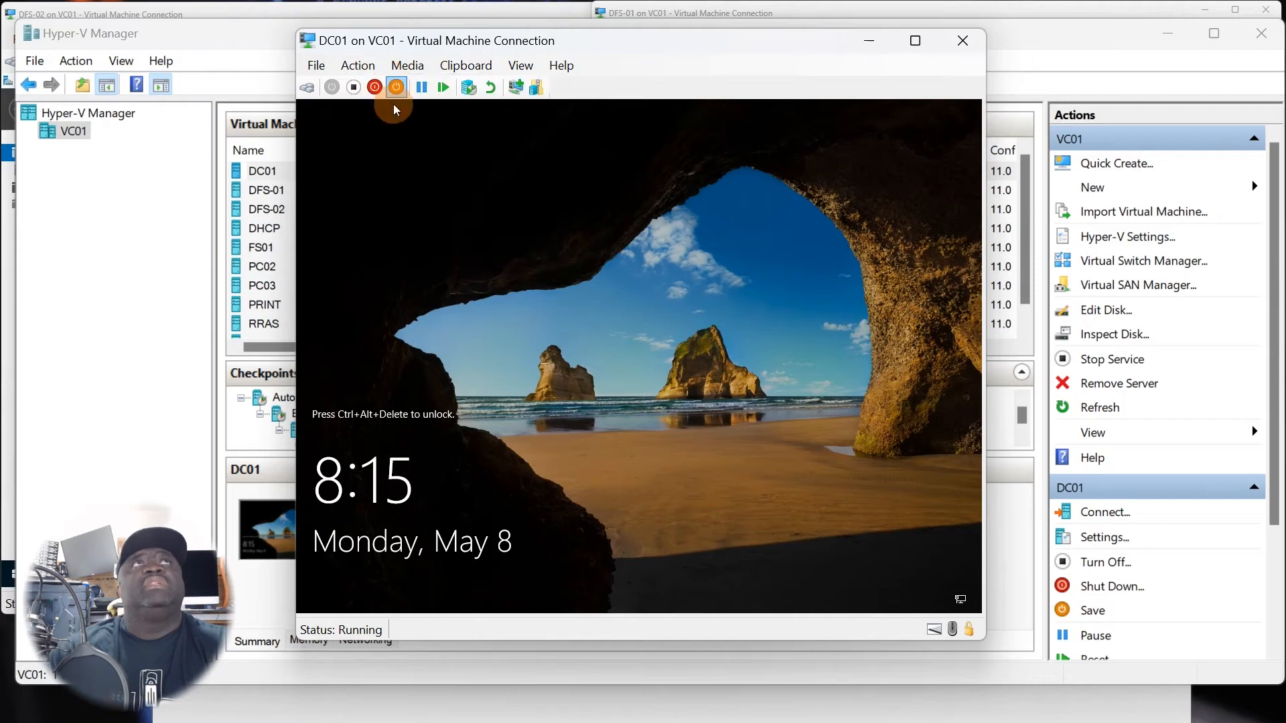
pyautogui.click(569, 416)
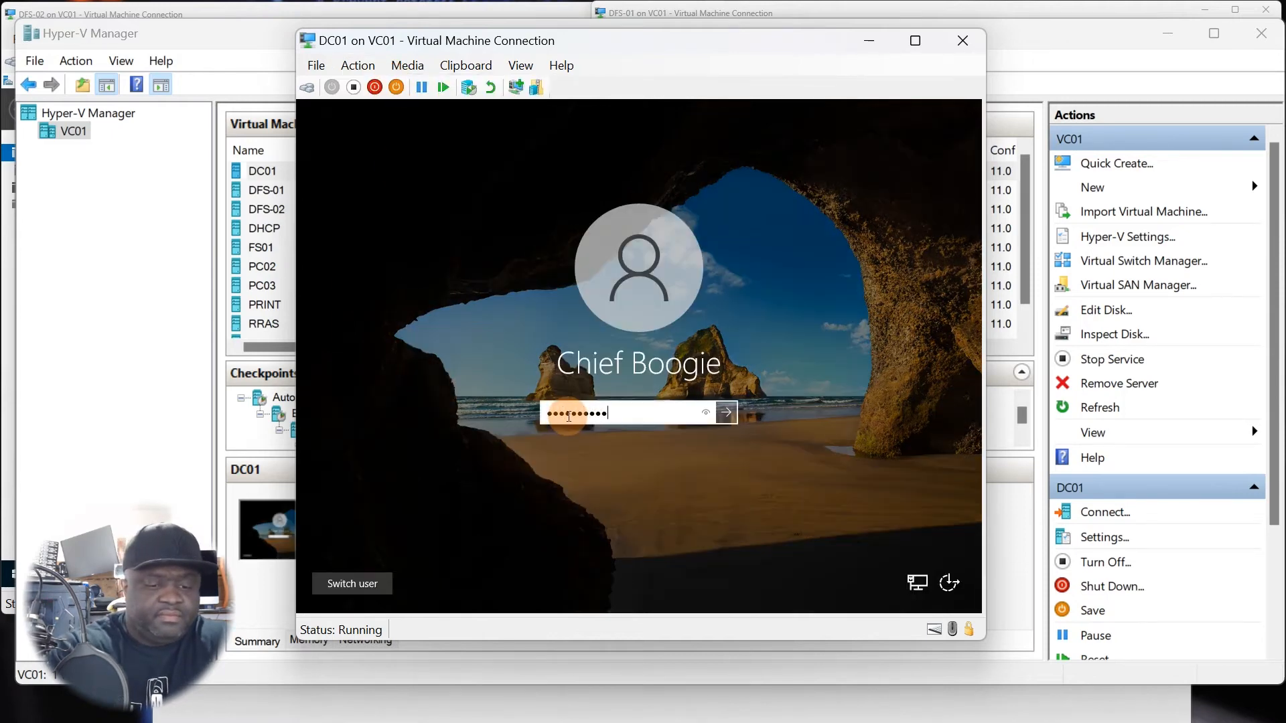
pyautogui.press('Return')
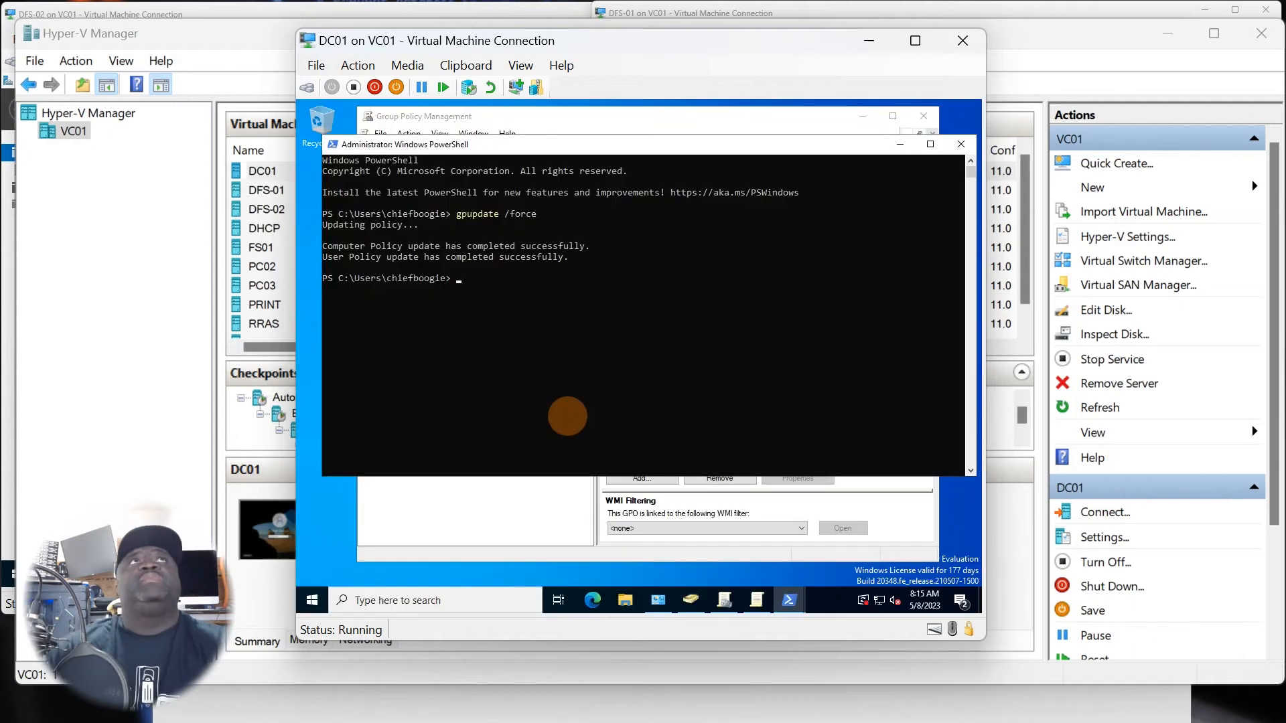
# On DC01, clear away the PowerShell and Group Policy windows and bring up Active Directory Users and Computers.
pyautogui.click(962, 144)
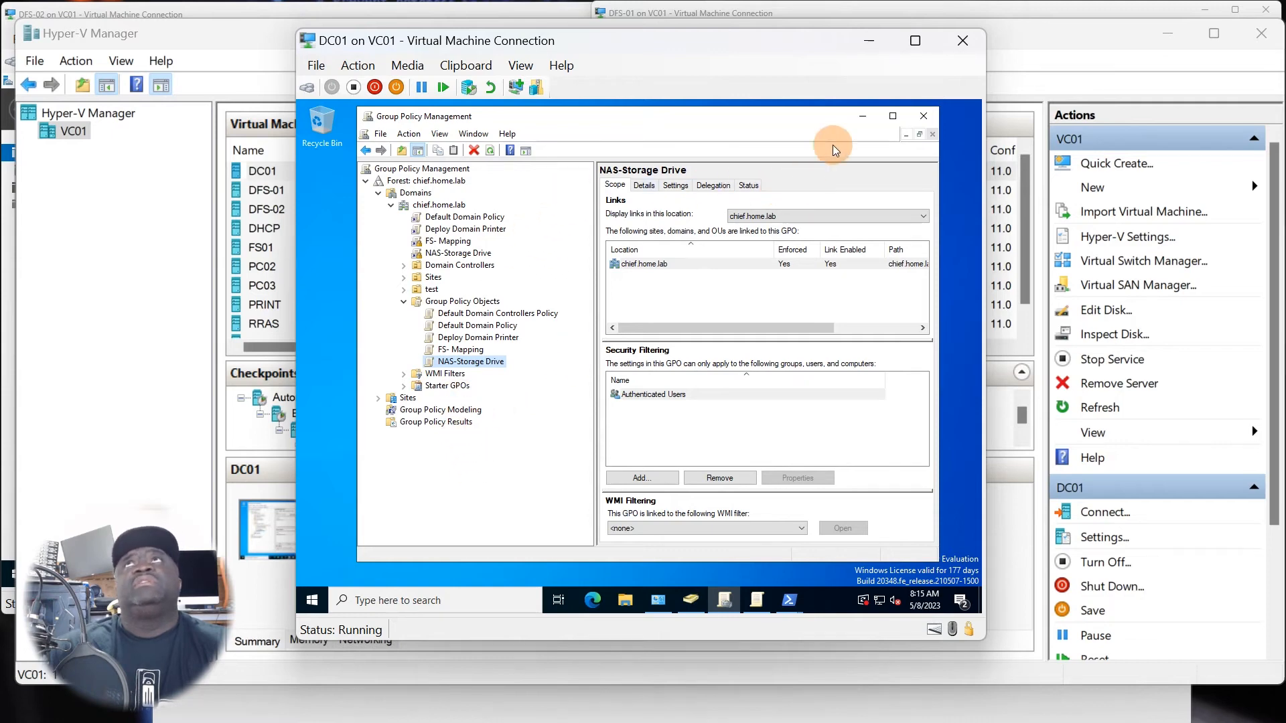
pyautogui.click(864, 124)
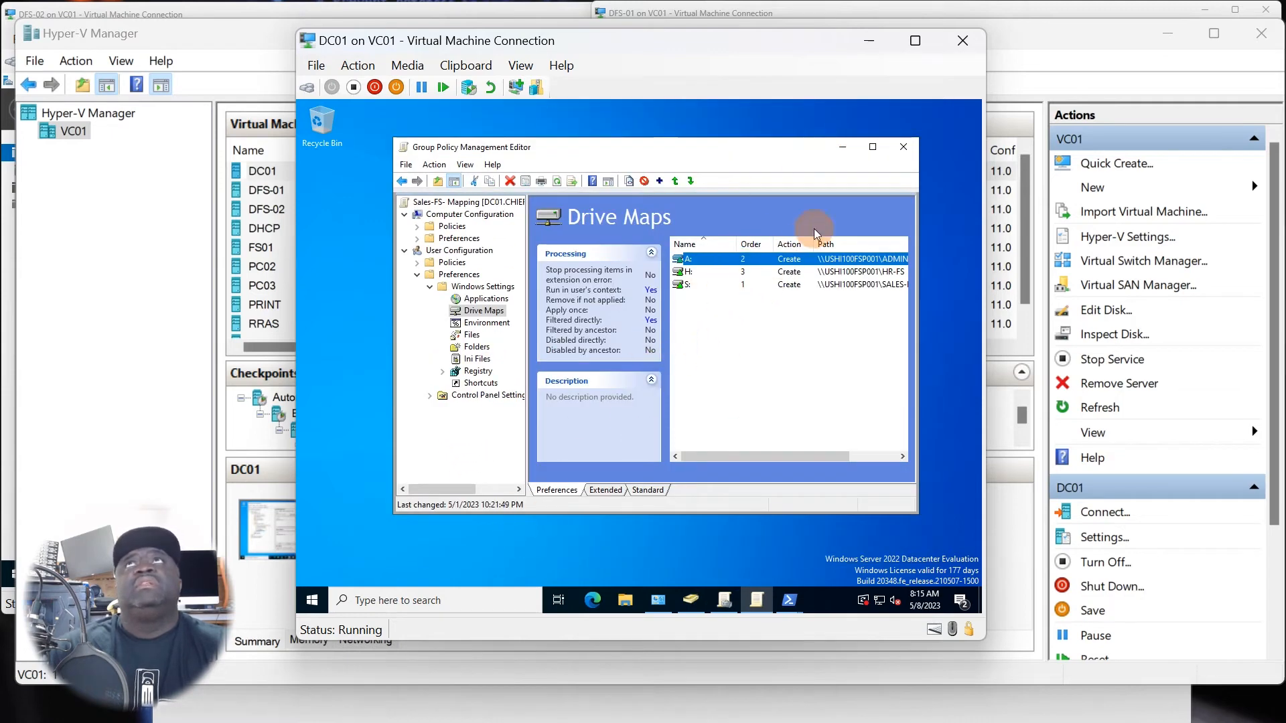
pyautogui.click(843, 147)
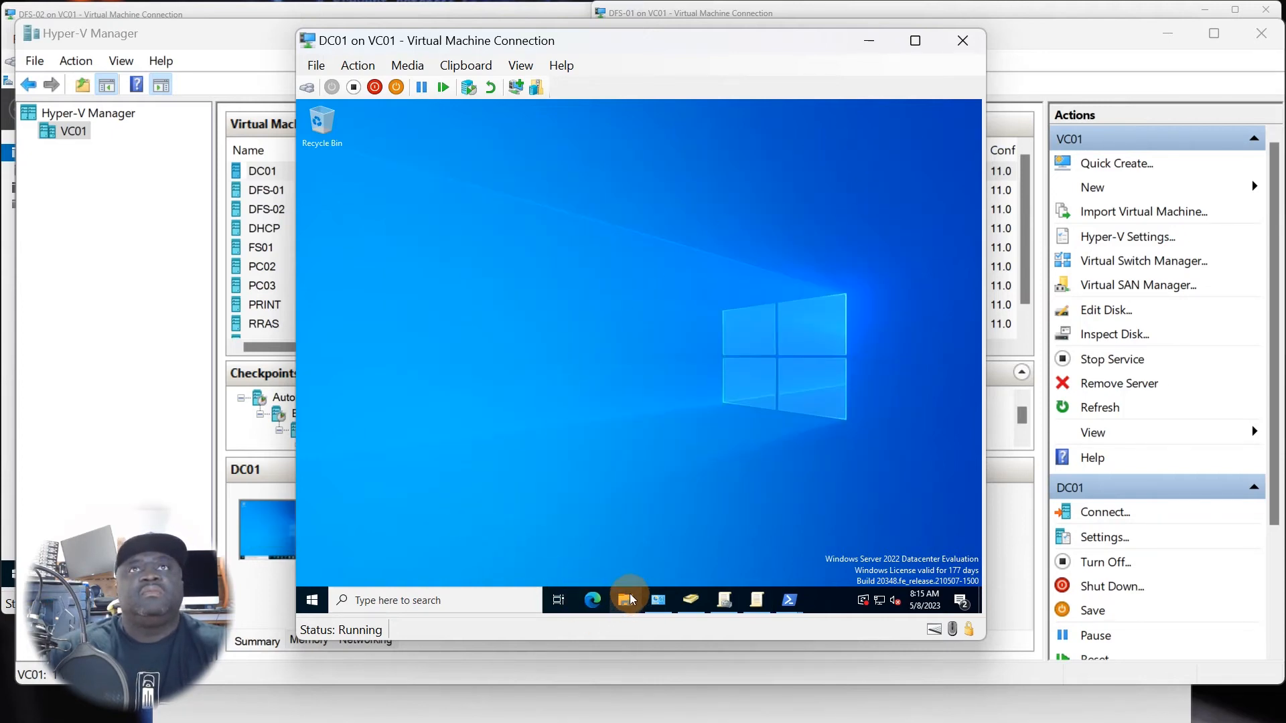
pyautogui.click(691, 601)
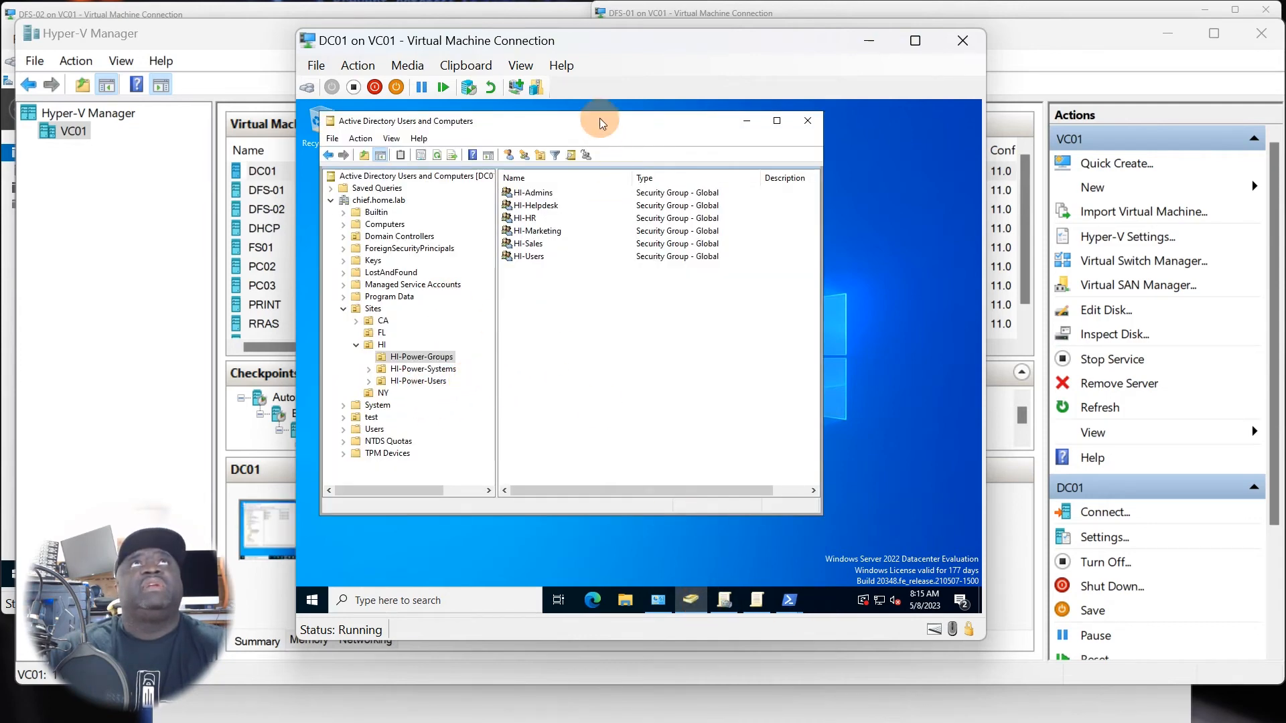
# Look over the security groups in HI-Power-Groups, and open and close the HI-Users group's properties.
pyautogui.moveTo(574, 120); pyautogui.dragTo(666, 157)
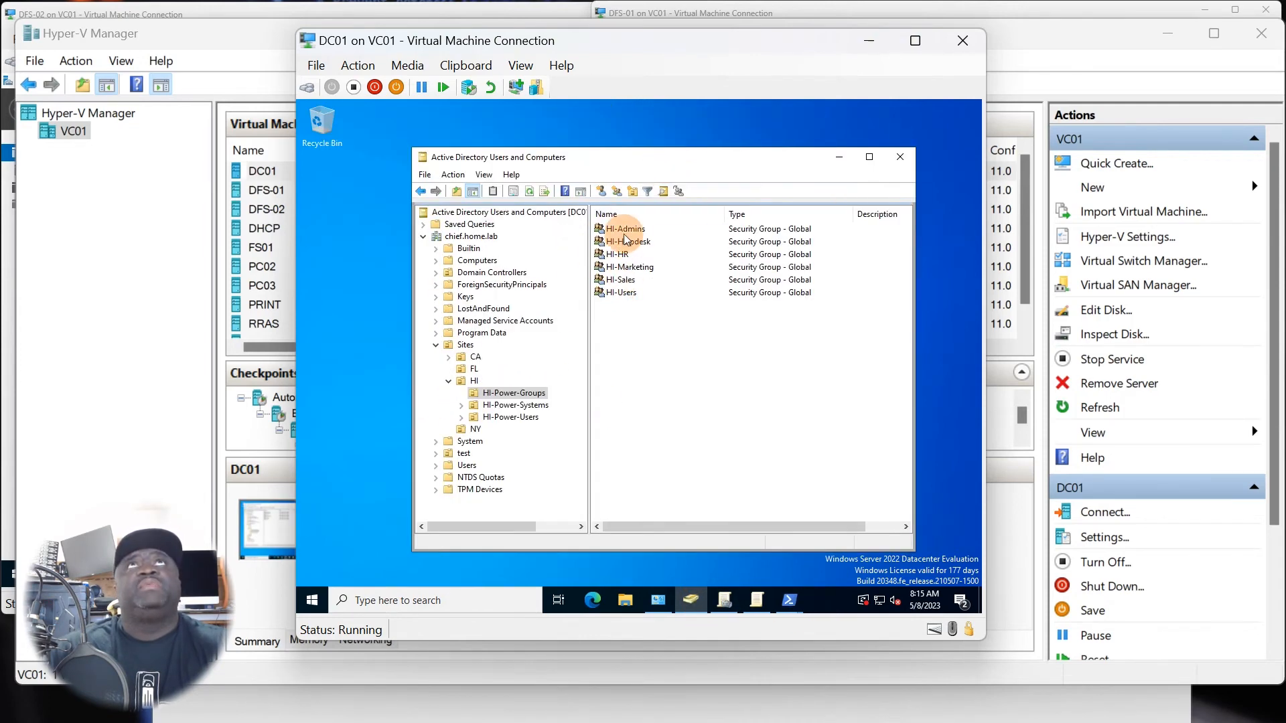
pyautogui.click(626, 229)
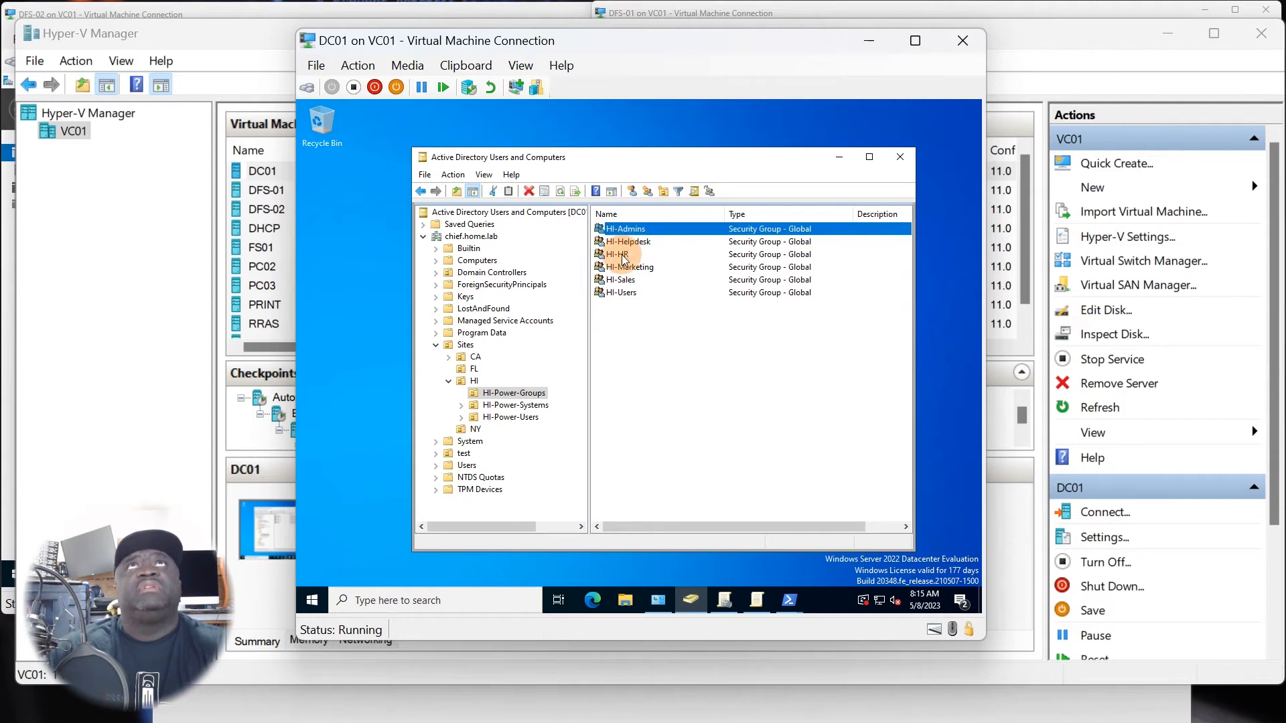
pyautogui.click(624, 255)
pyautogui.click(624, 267)
pyautogui.click(623, 280)
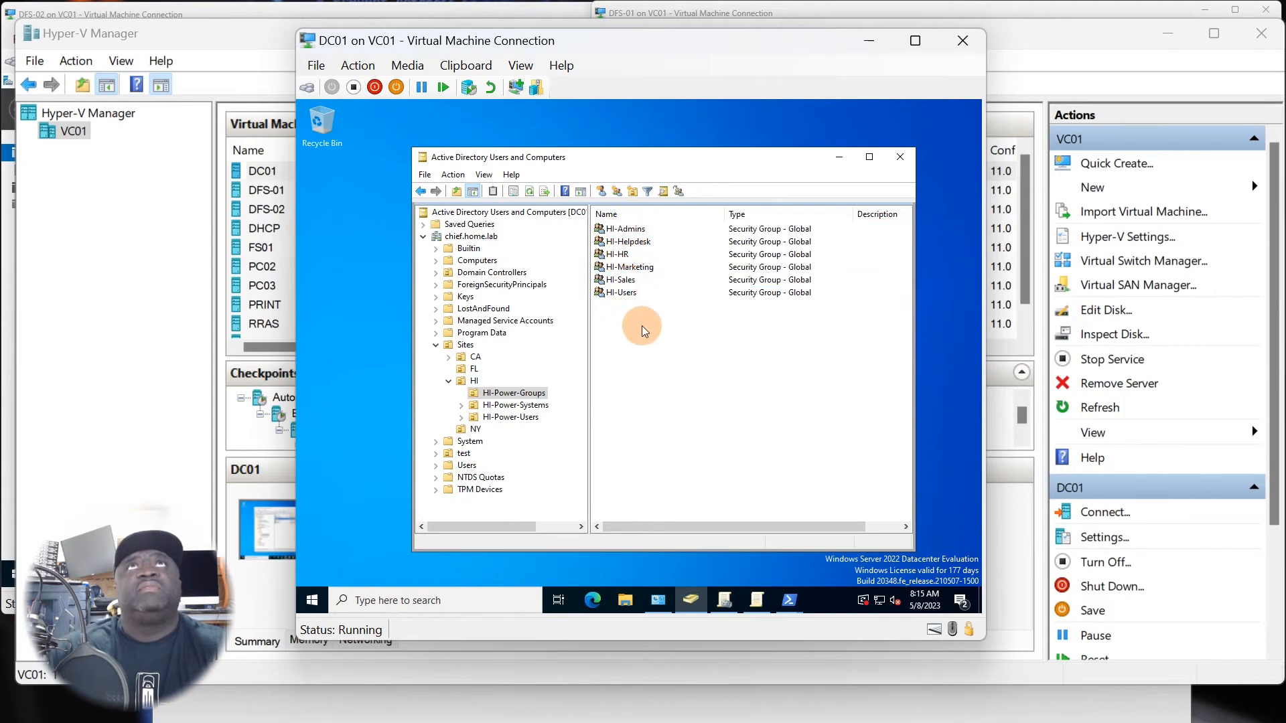
pyautogui.click(623, 335)
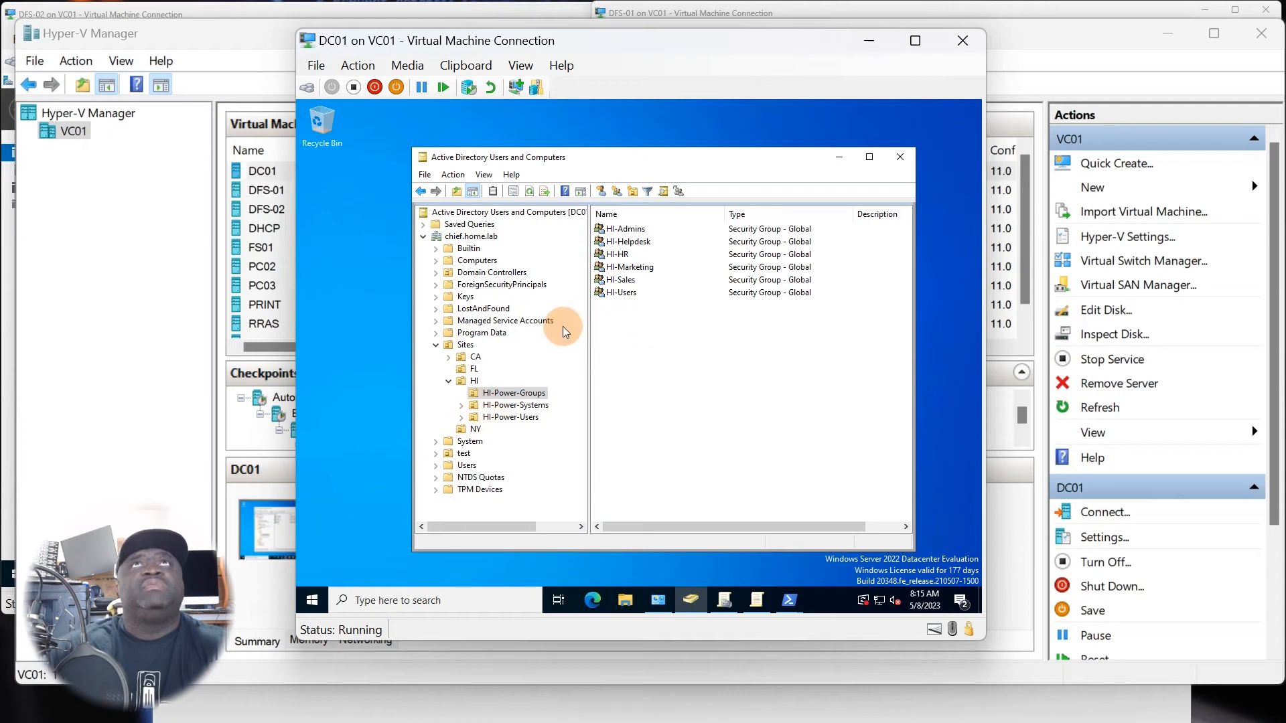
pyautogui.click(621, 294)
pyautogui.doubleClick(621, 294)
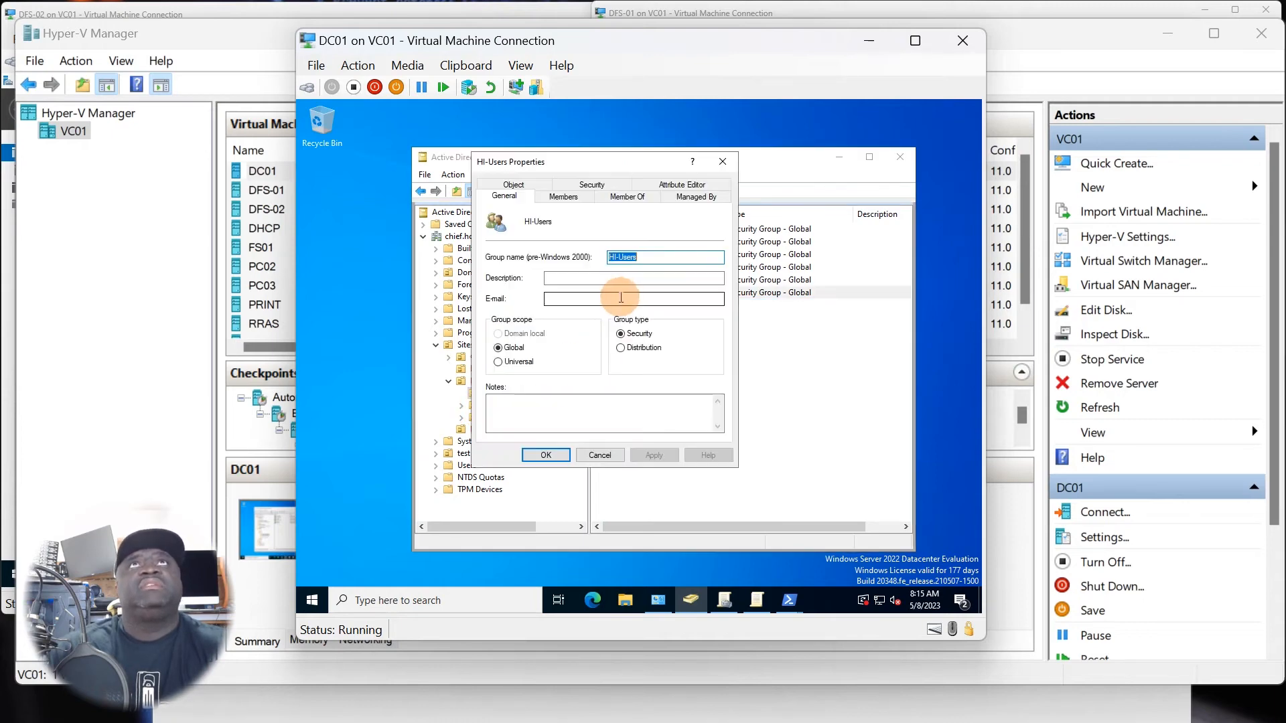
pyautogui.click(723, 162)
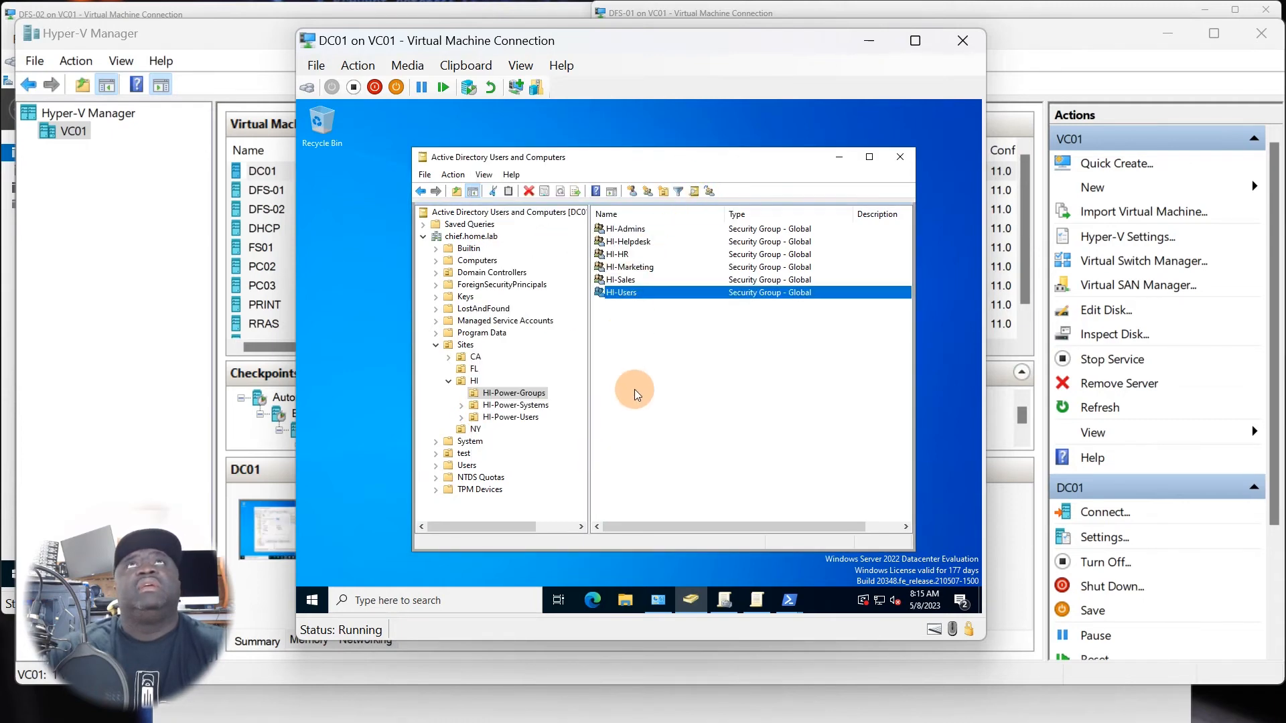
# Review the member list of the HI-Admins group and close its properties without changes.
pyautogui.doubleClick(633, 229)
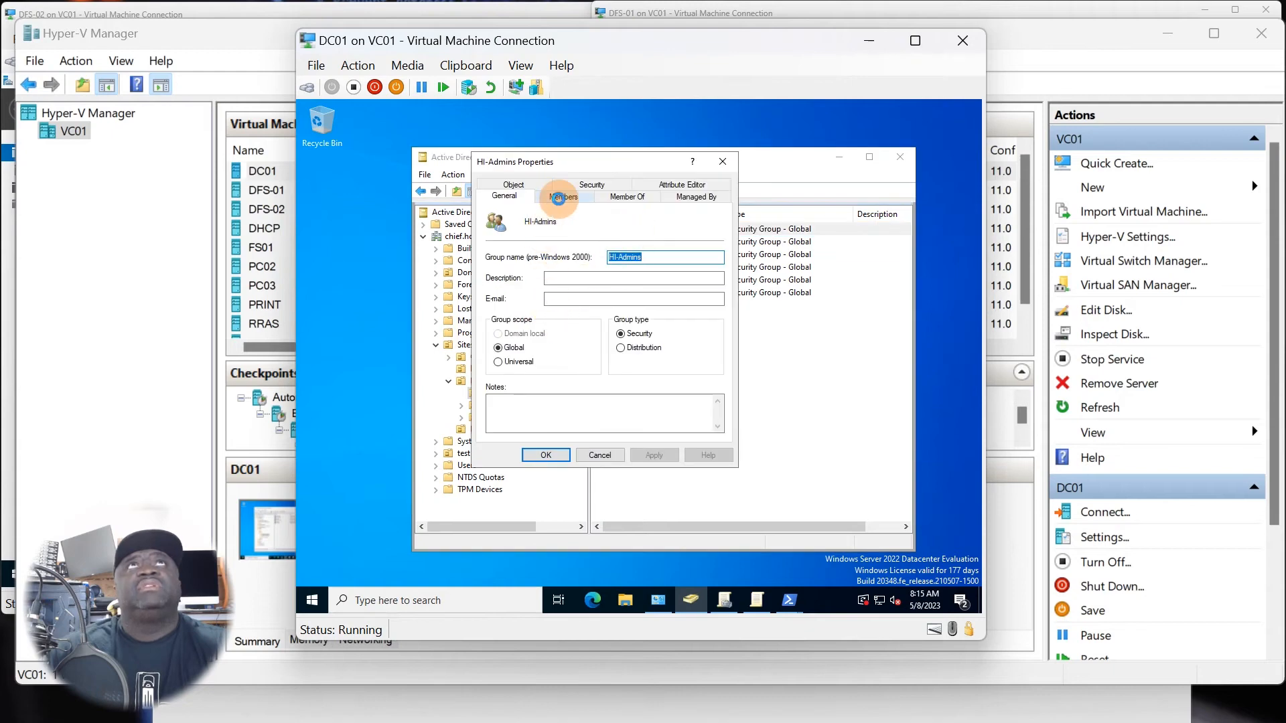
pyautogui.click(563, 196)
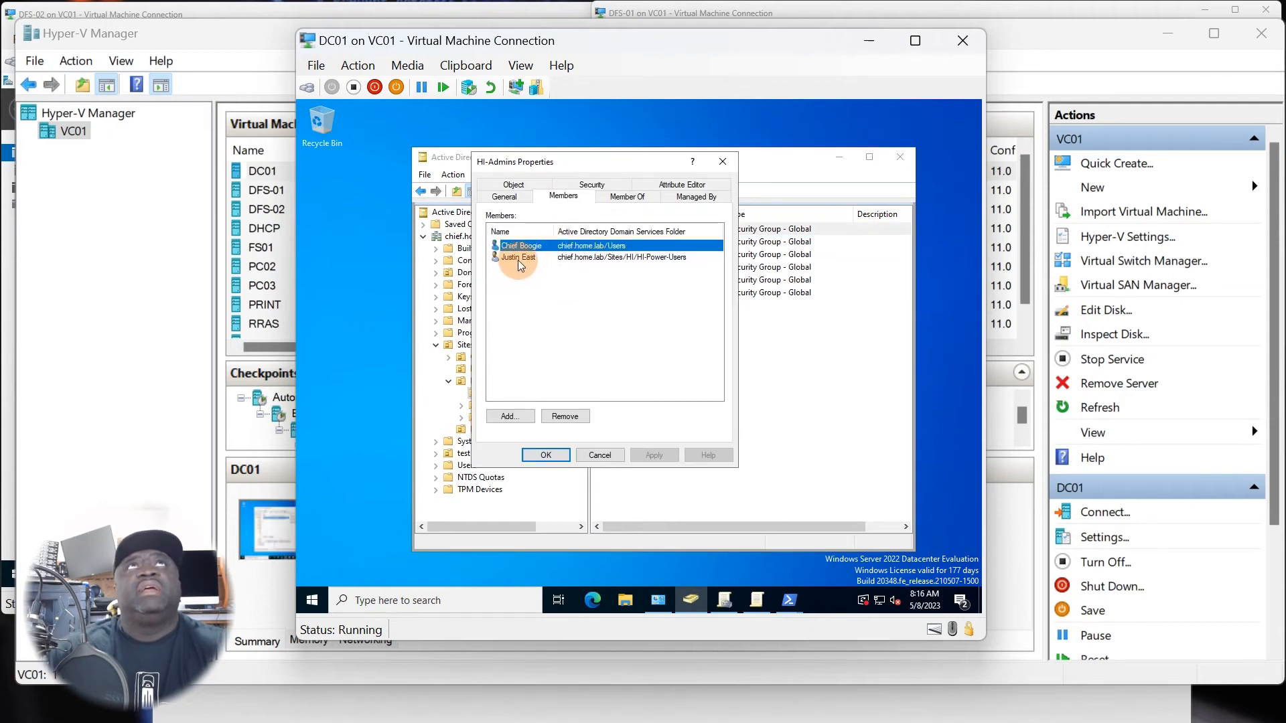
pyautogui.click(723, 161)
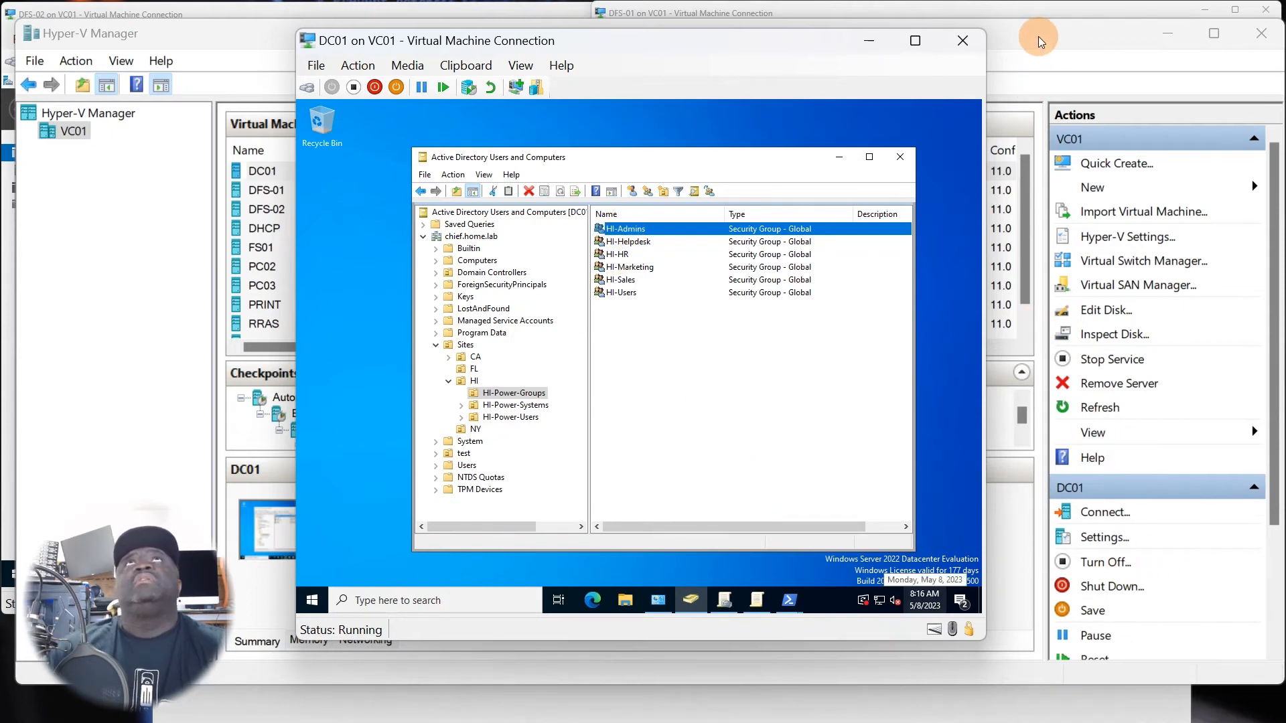
# Switch to DFS-01 and open the sharing properties of the Admin folder in NetShare on drive P:.
pyautogui.click(1039, 10)
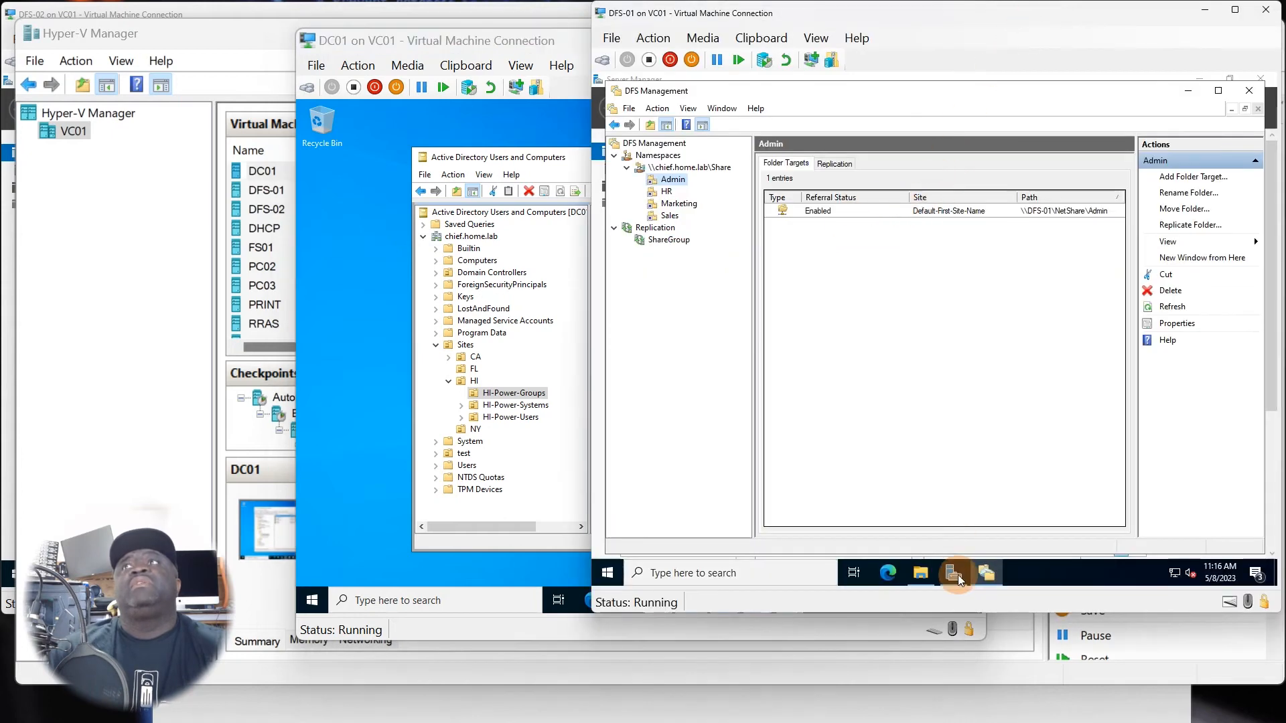
pyautogui.click(921, 573)
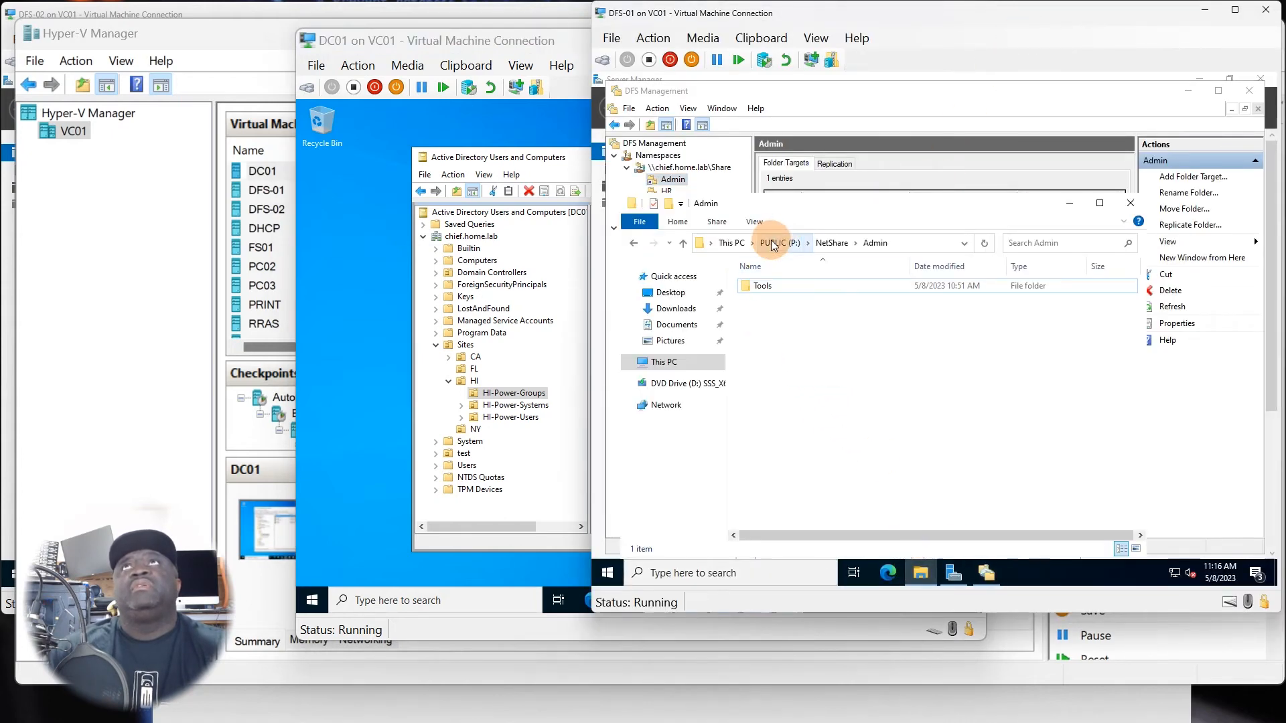
pyautogui.click(770, 242)
pyautogui.doubleClick(781, 300)
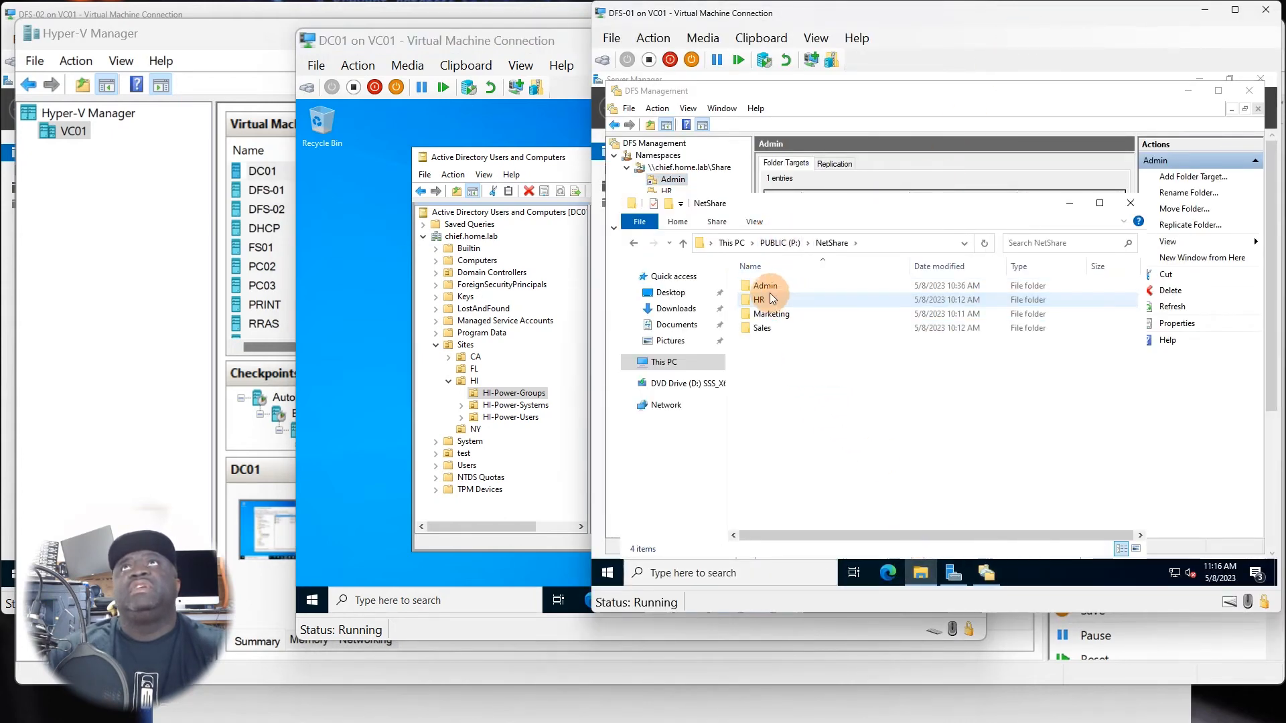
pyautogui.click(770, 285)
pyautogui.rightClick(770, 284)
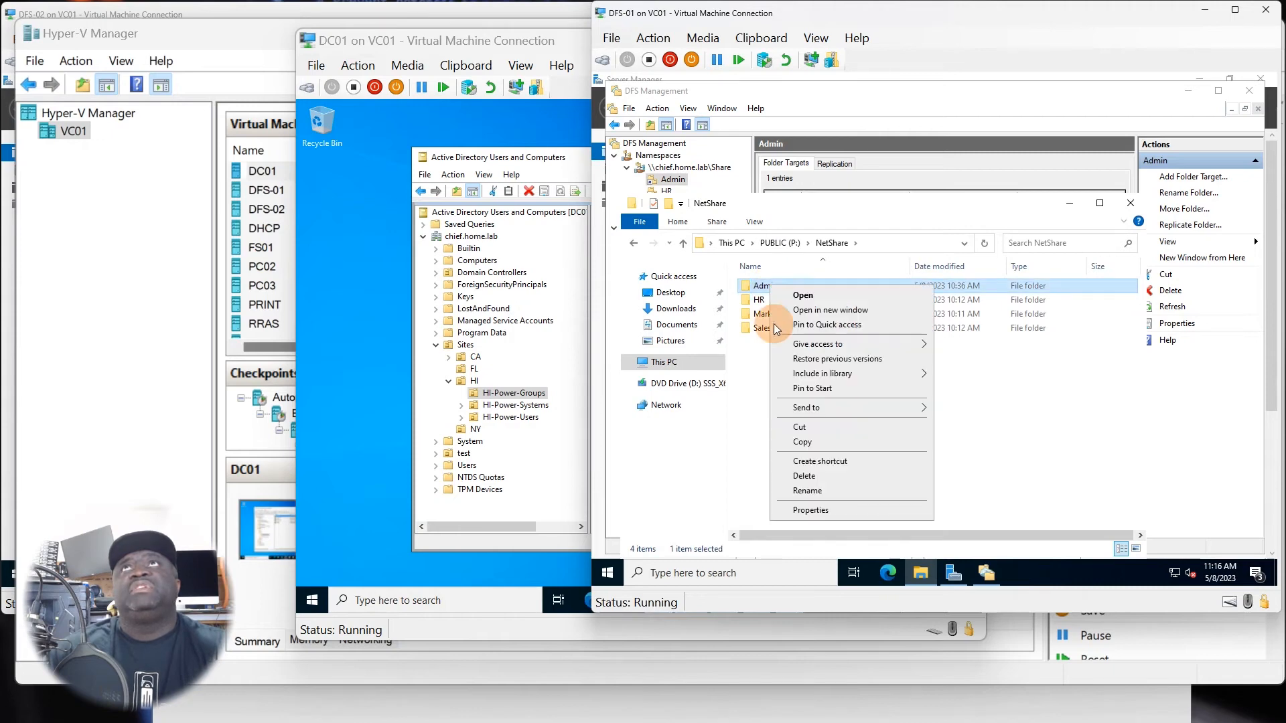
pyautogui.click(812, 510)
pyautogui.click(829, 264)
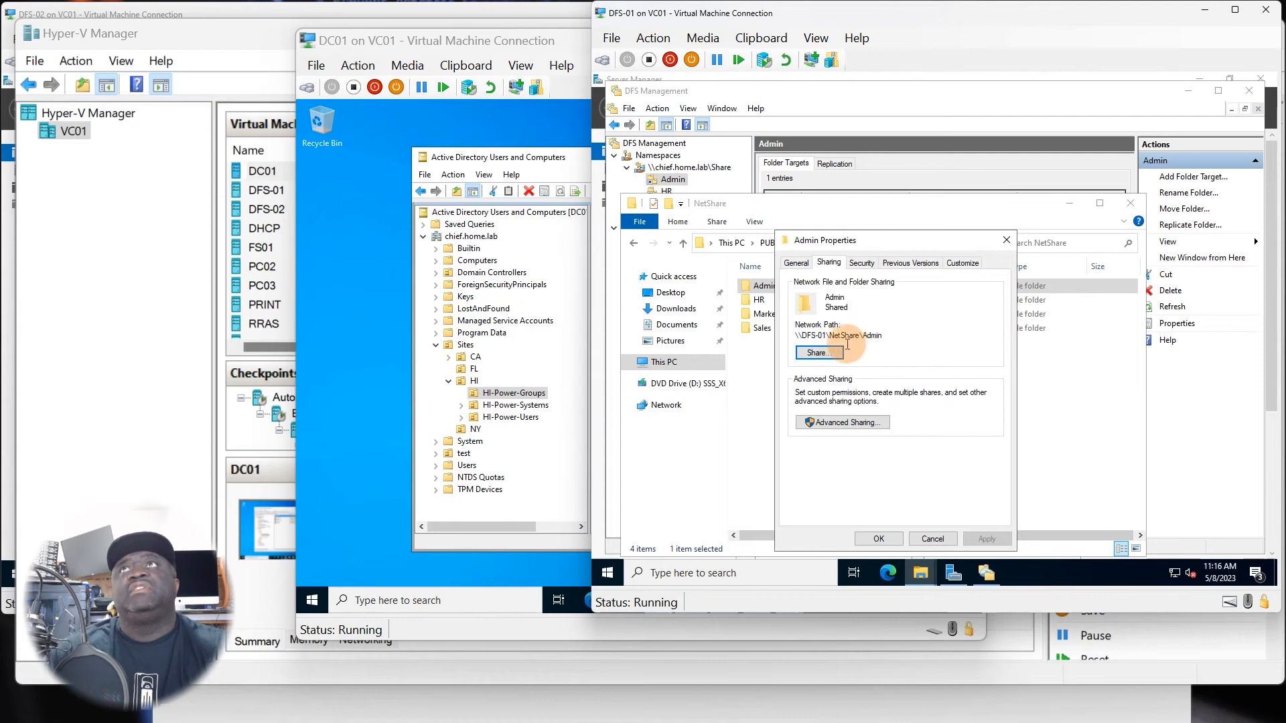
pyautogui.click(835, 426)
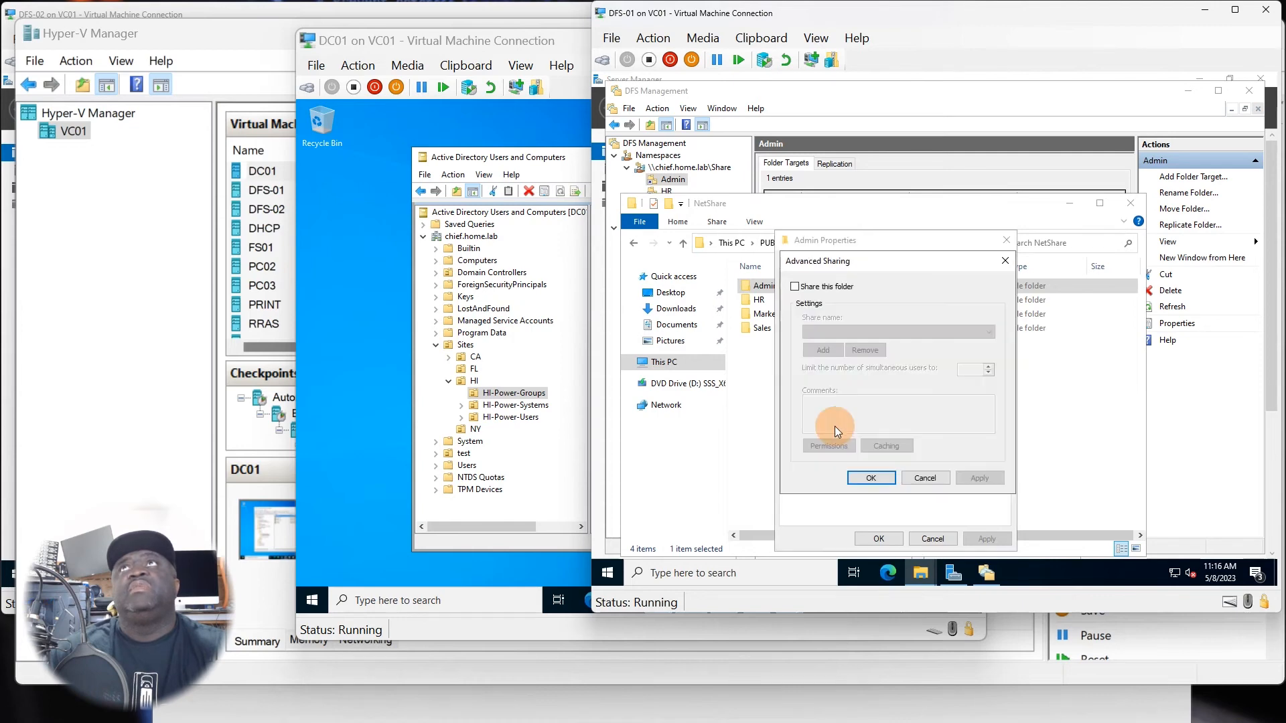
pyautogui.click(815, 286)
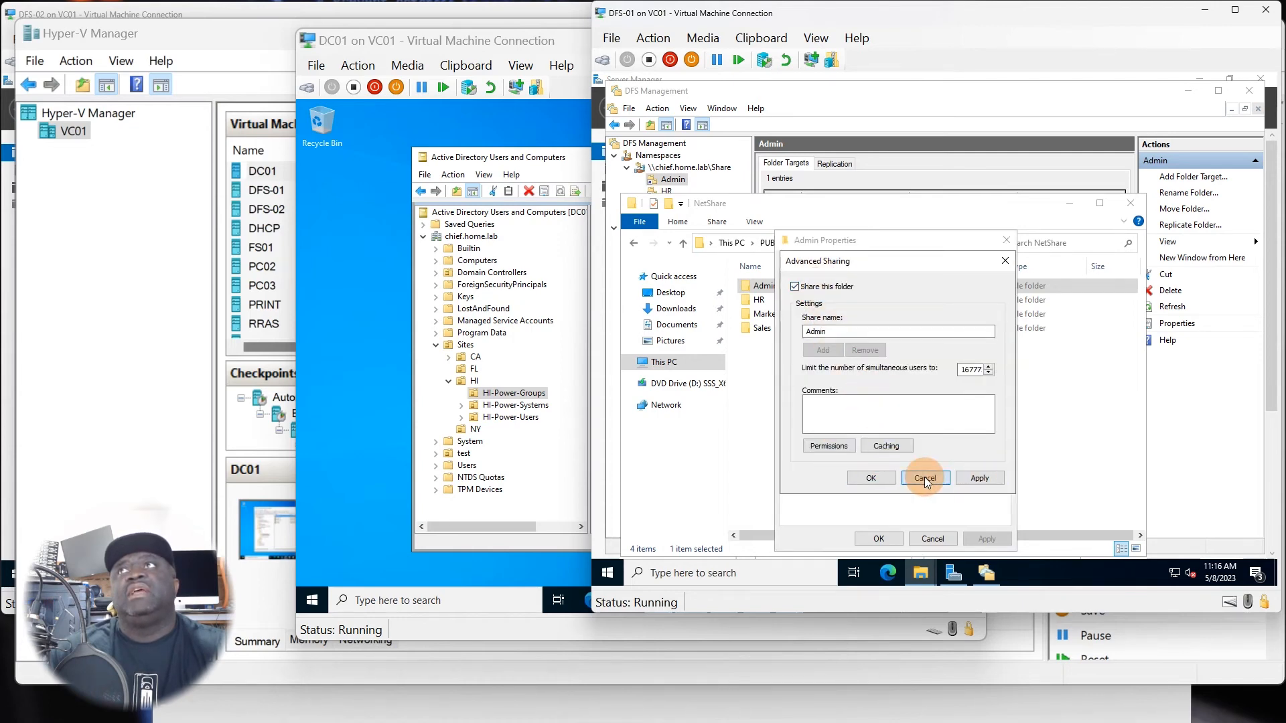
pyautogui.click(925, 478)
pyautogui.click(833, 352)
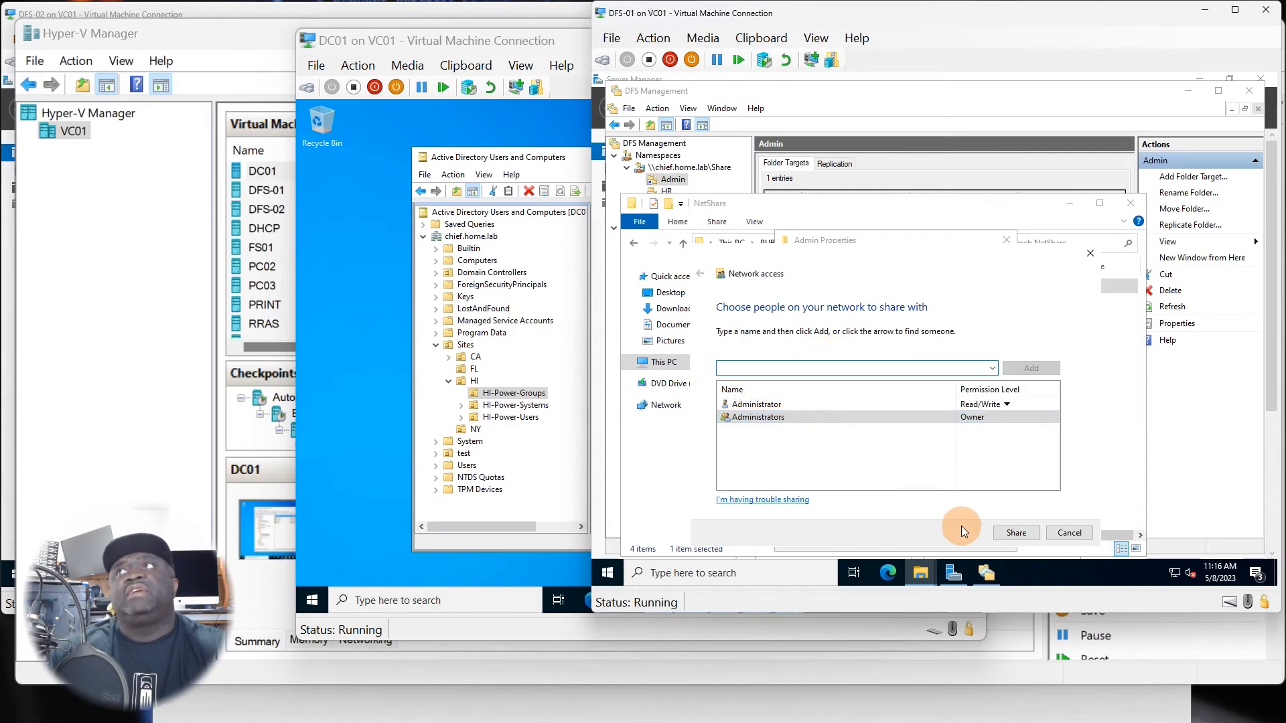
pyautogui.click(1060, 534)
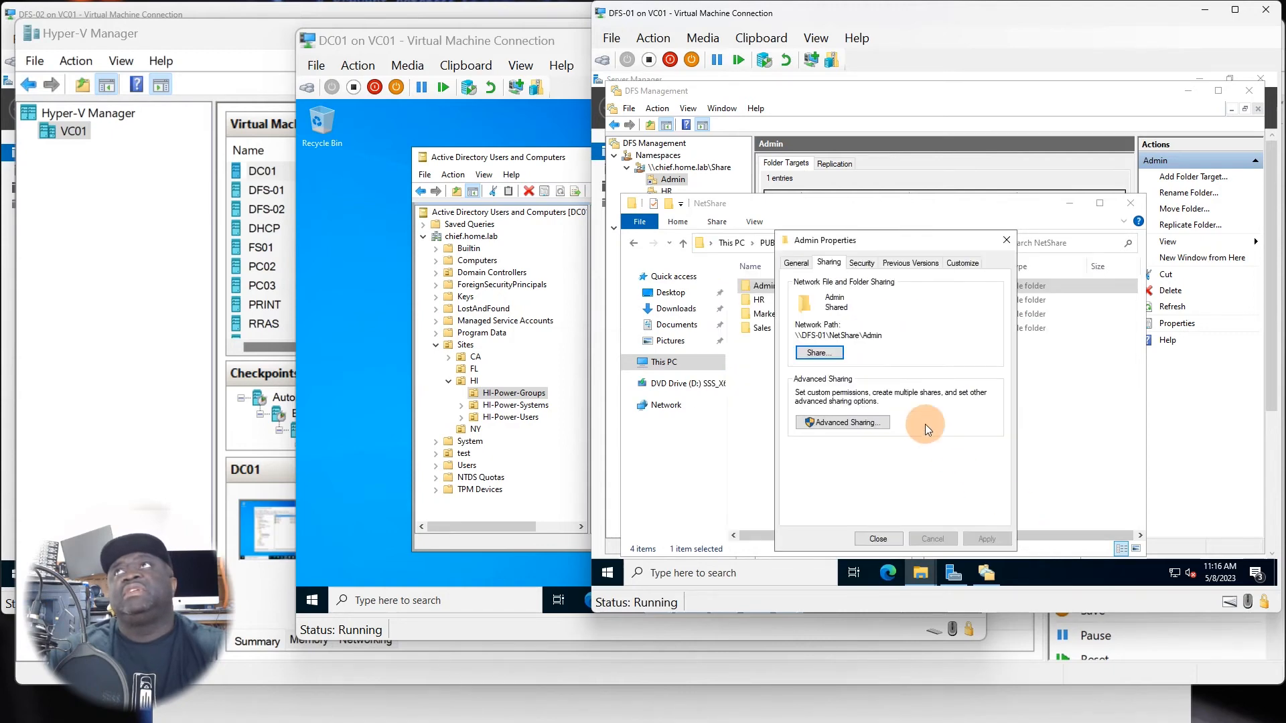
# Enable advanced sharing for the folder with the share name Admin and open its share permissions.
pyautogui.click(831, 415)
pyautogui.click(806, 287)
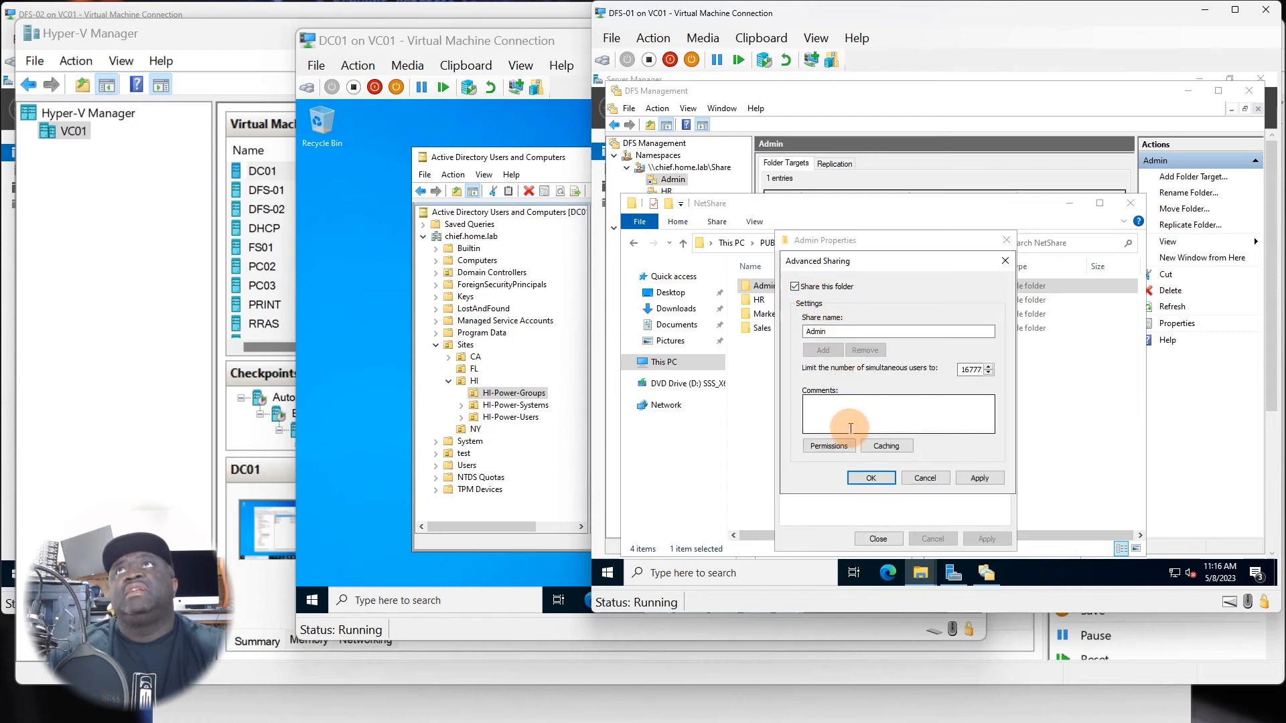
pyautogui.click(828, 446)
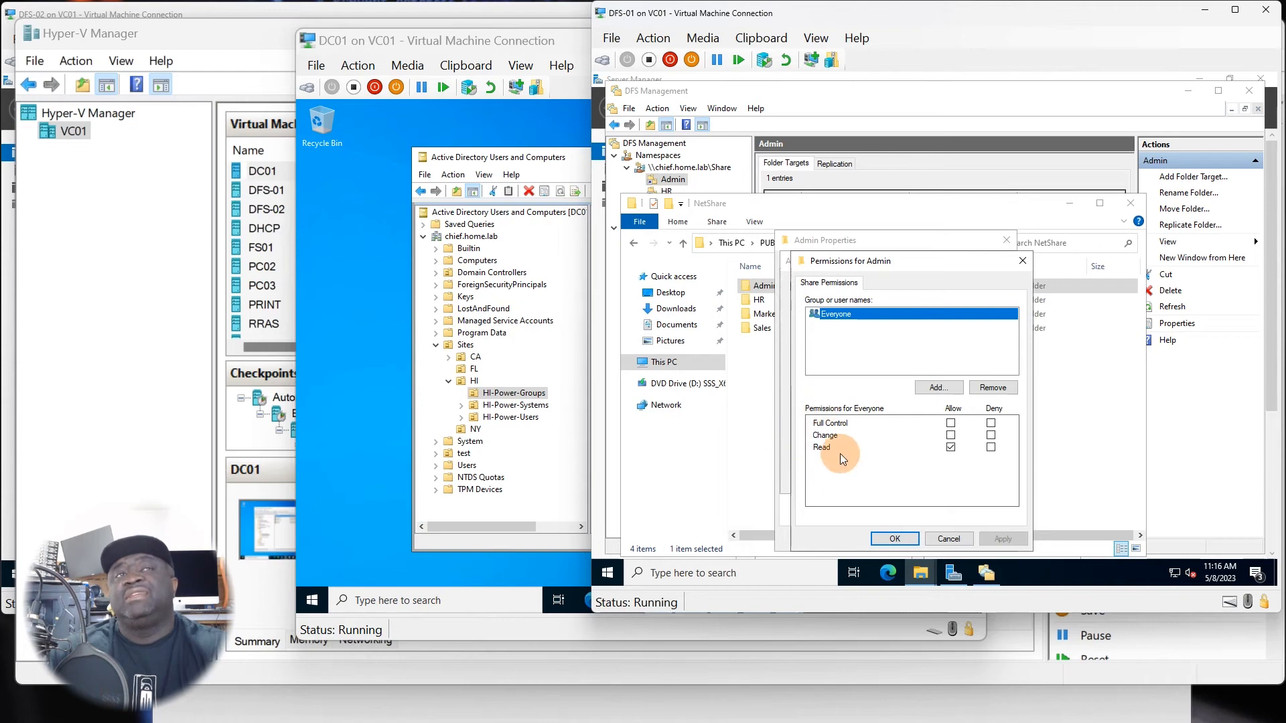
# Find the HI-Admins group in chief.home.lab and add it to the Admin share's permissions.
pyautogui.click(938, 387)
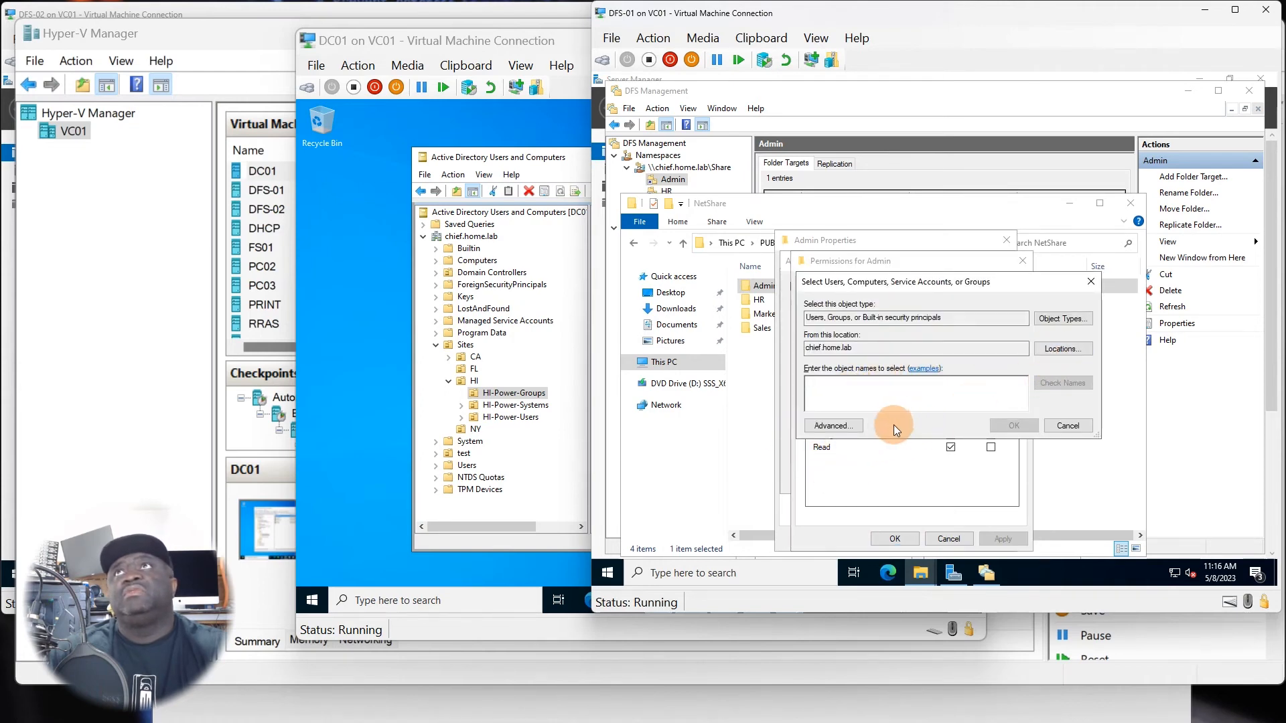
pyautogui.click(856, 422)
pyautogui.click(1100, 304)
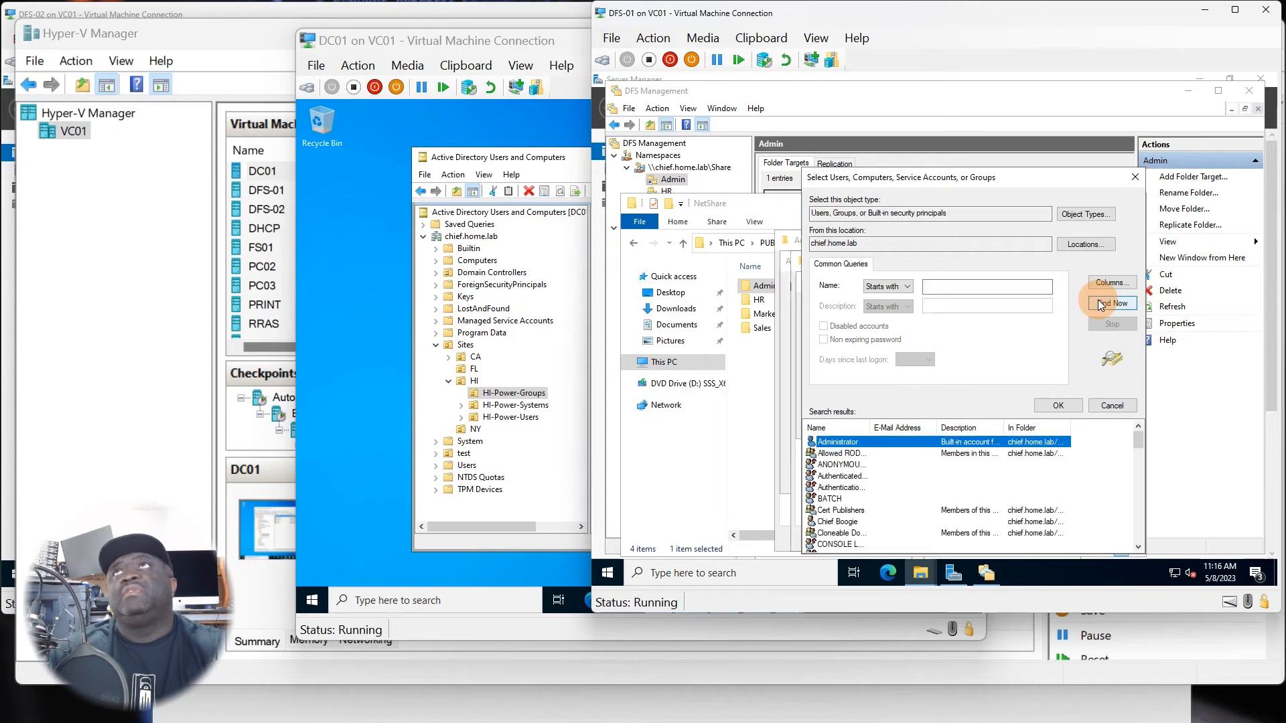
pyautogui.moveTo(871, 424); pyautogui.dragTo(969, 424)
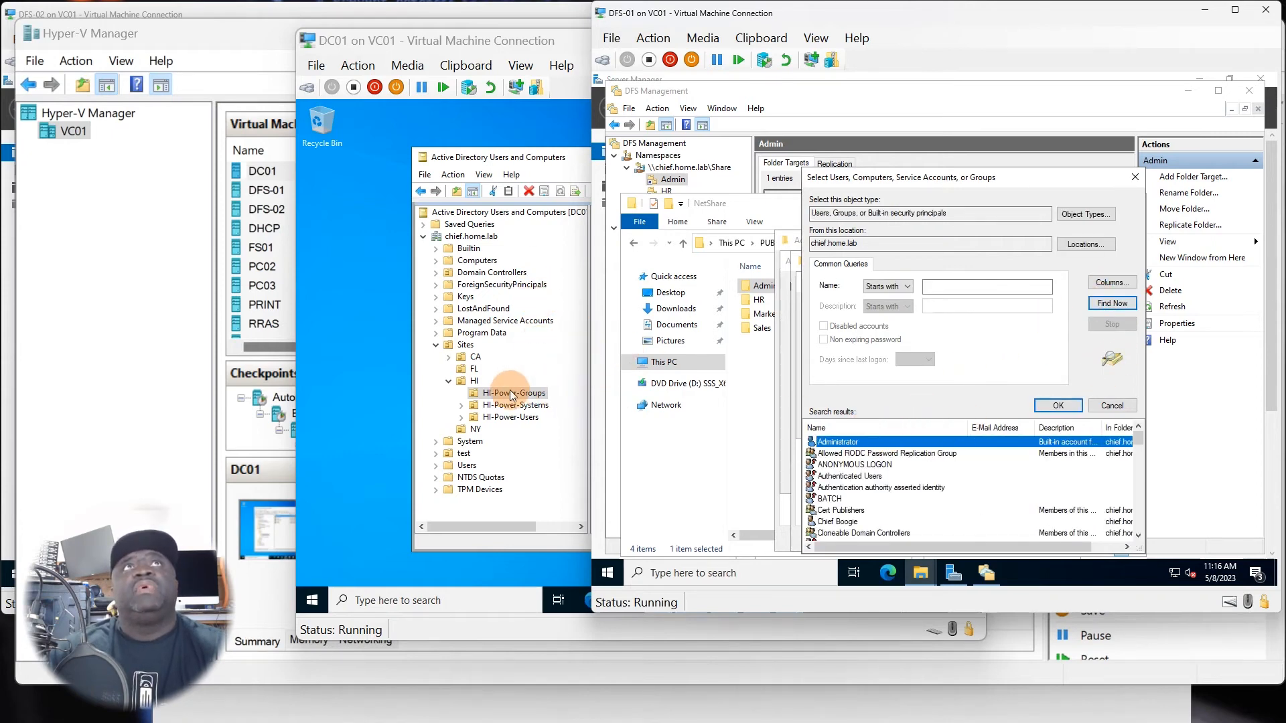
pyautogui.click(540, 338)
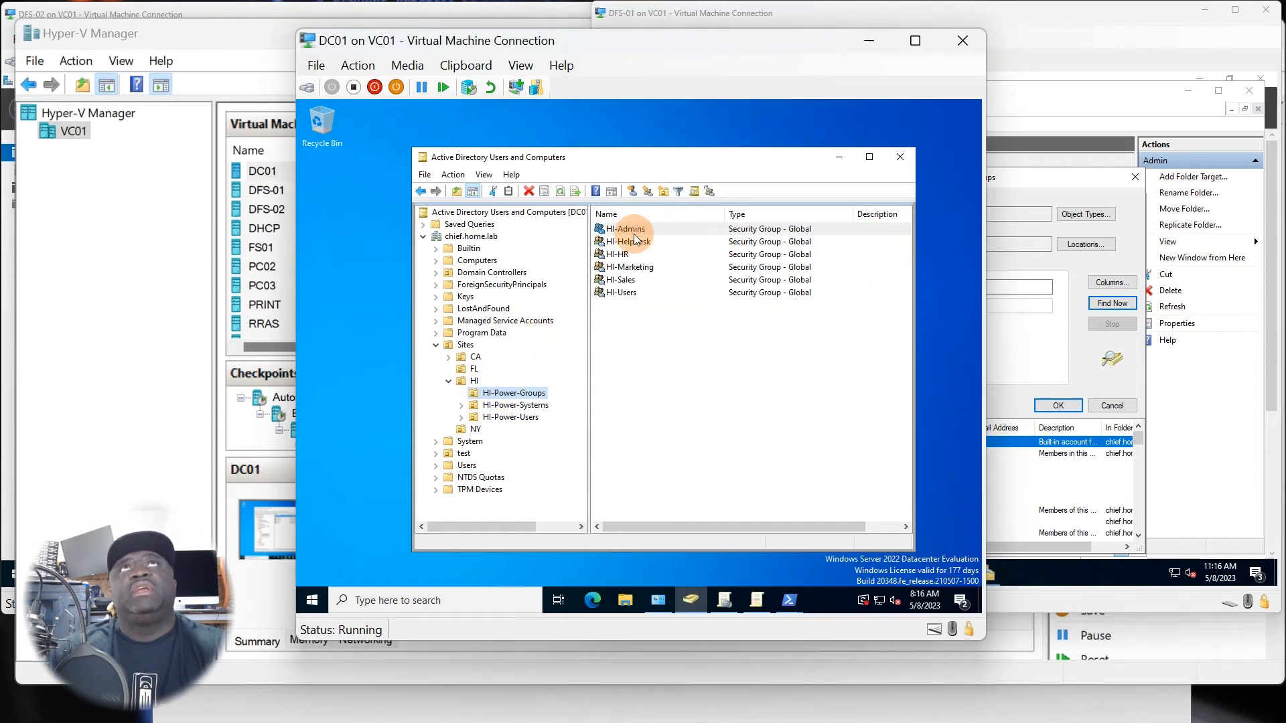
pyautogui.click(988, 476)
pyautogui.scroll(-2, 858, 489)
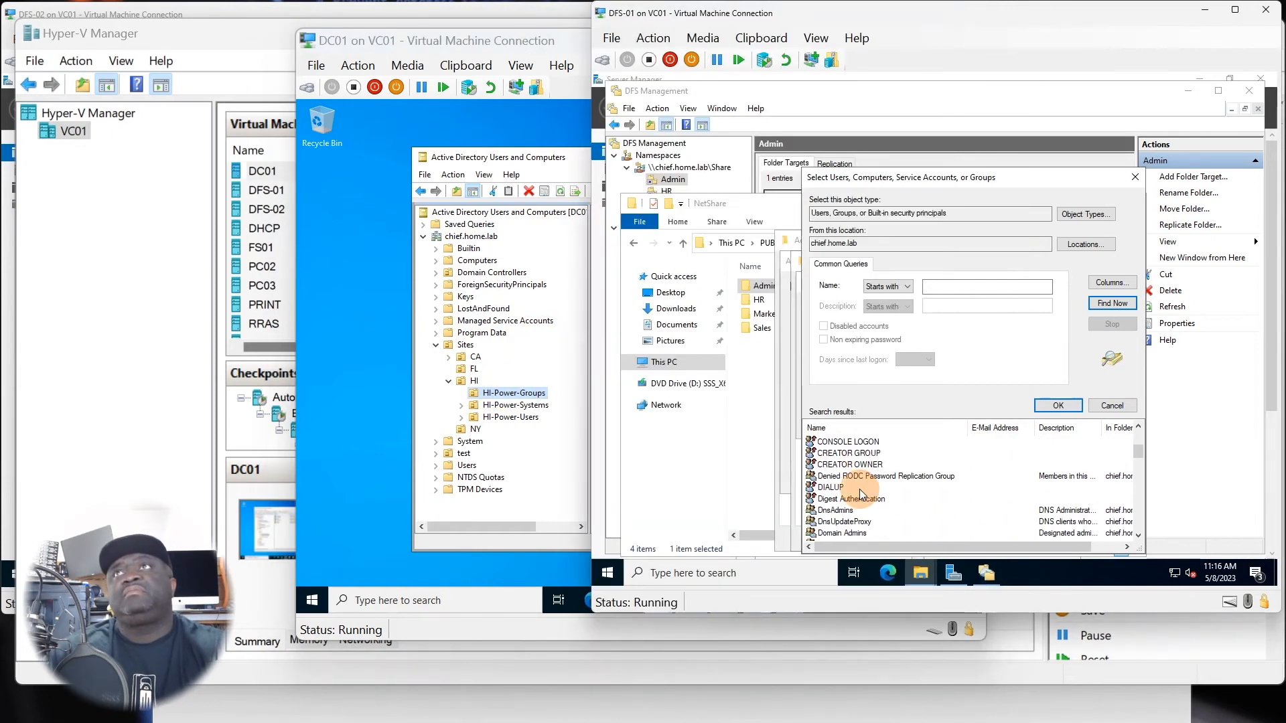
pyautogui.scroll(-4, 857, 489)
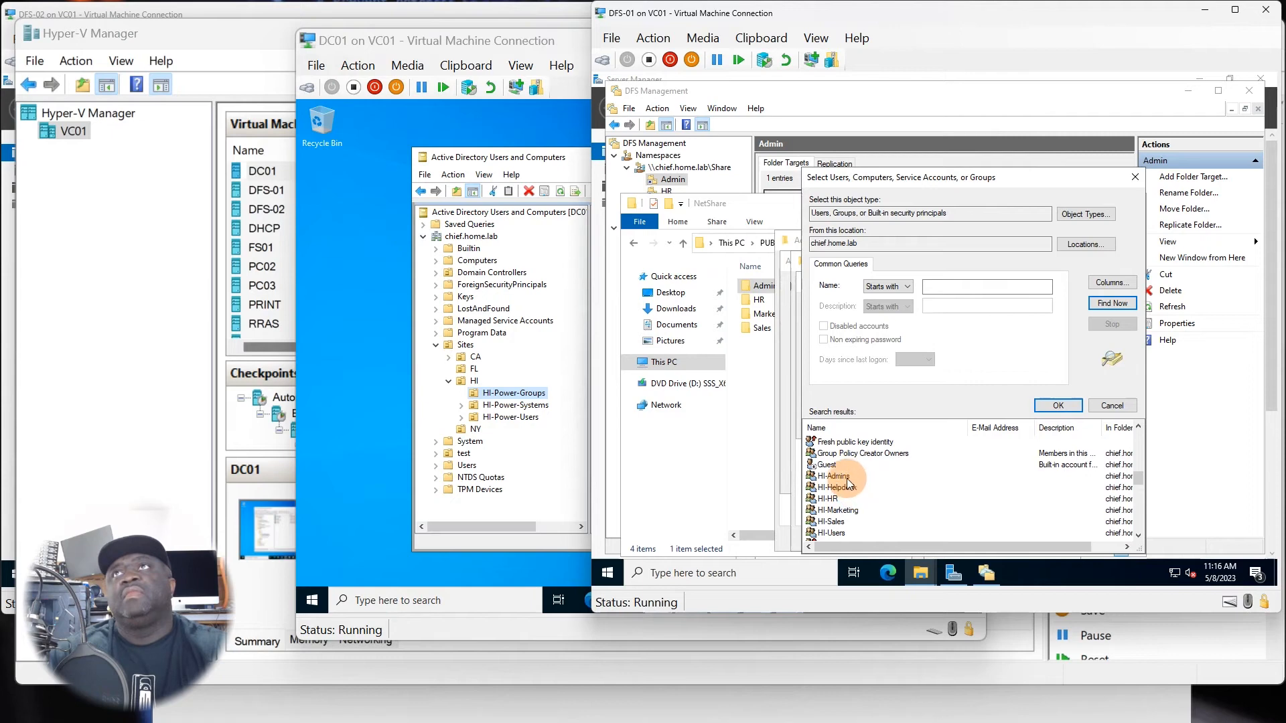
pyautogui.click(846, 476)
pyautogui.doubleClick(846, 476)
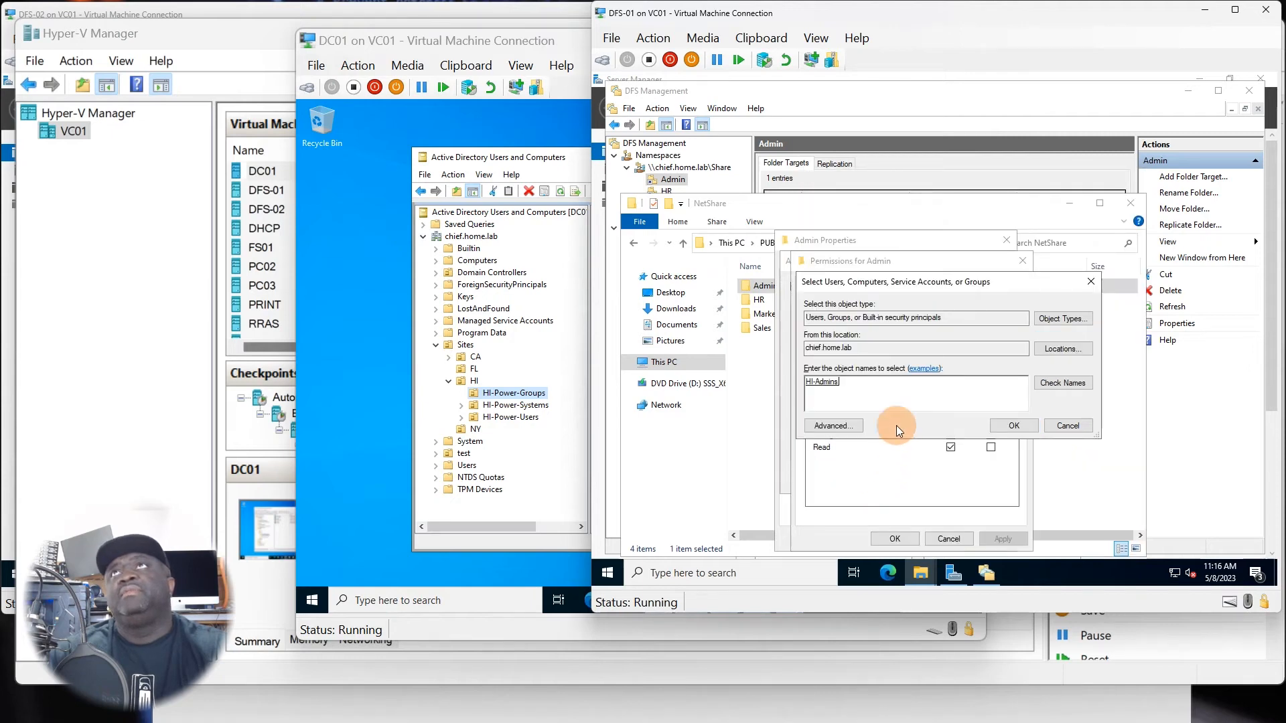
pyautogui.click(1003, 432)
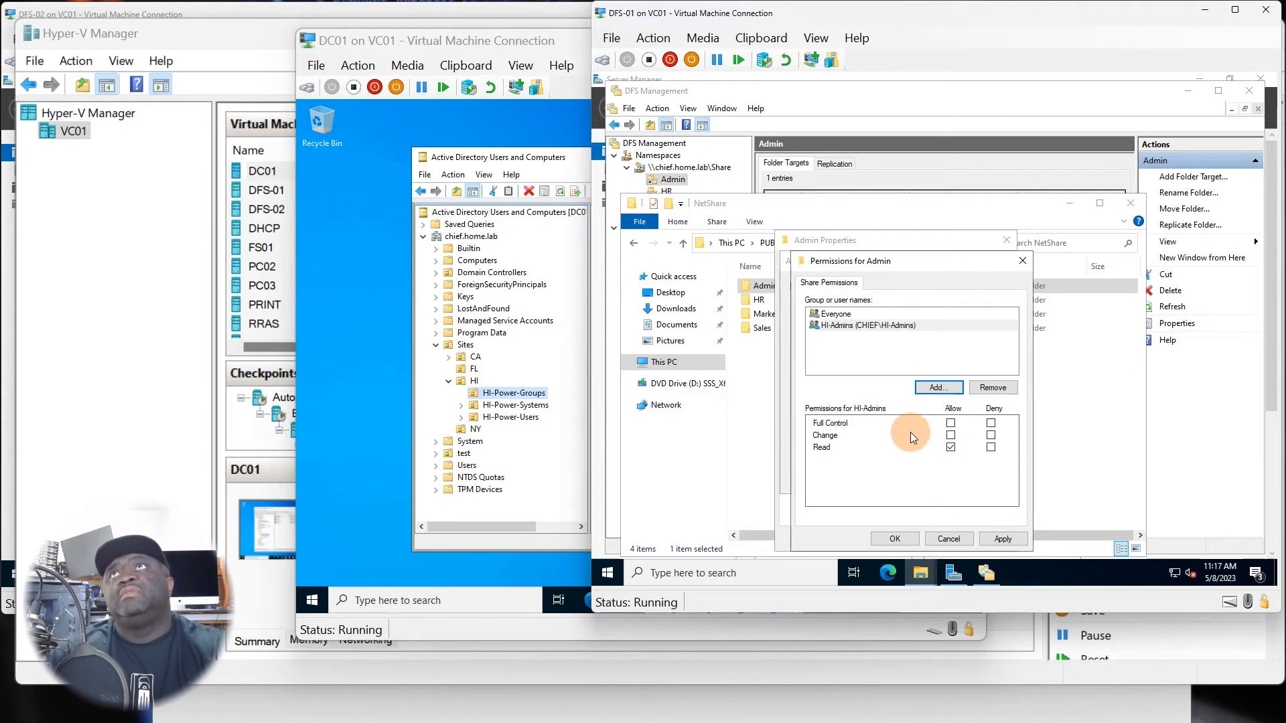
# Allow HI-Admins Full Control on the Admin share, apply the permissions and sharing settings, and close the folder's properties.
pyautogui.click(951, 423)
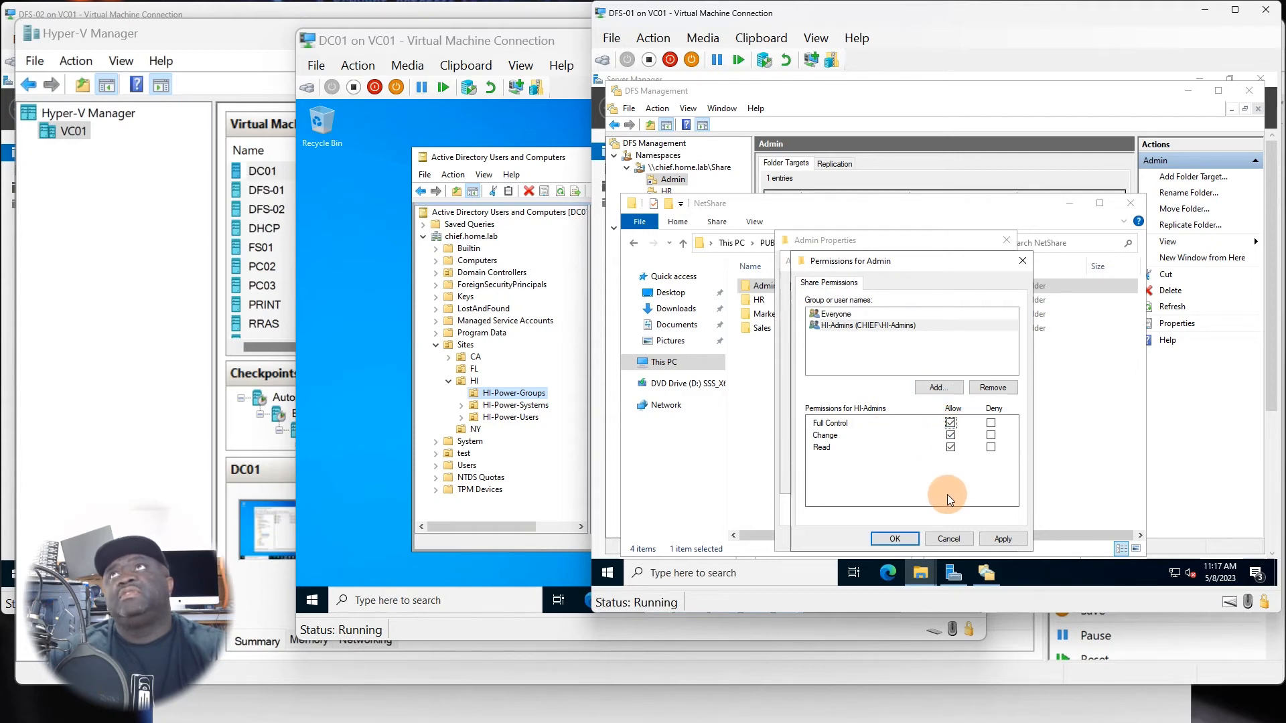
pyautogui.click(849, 325)
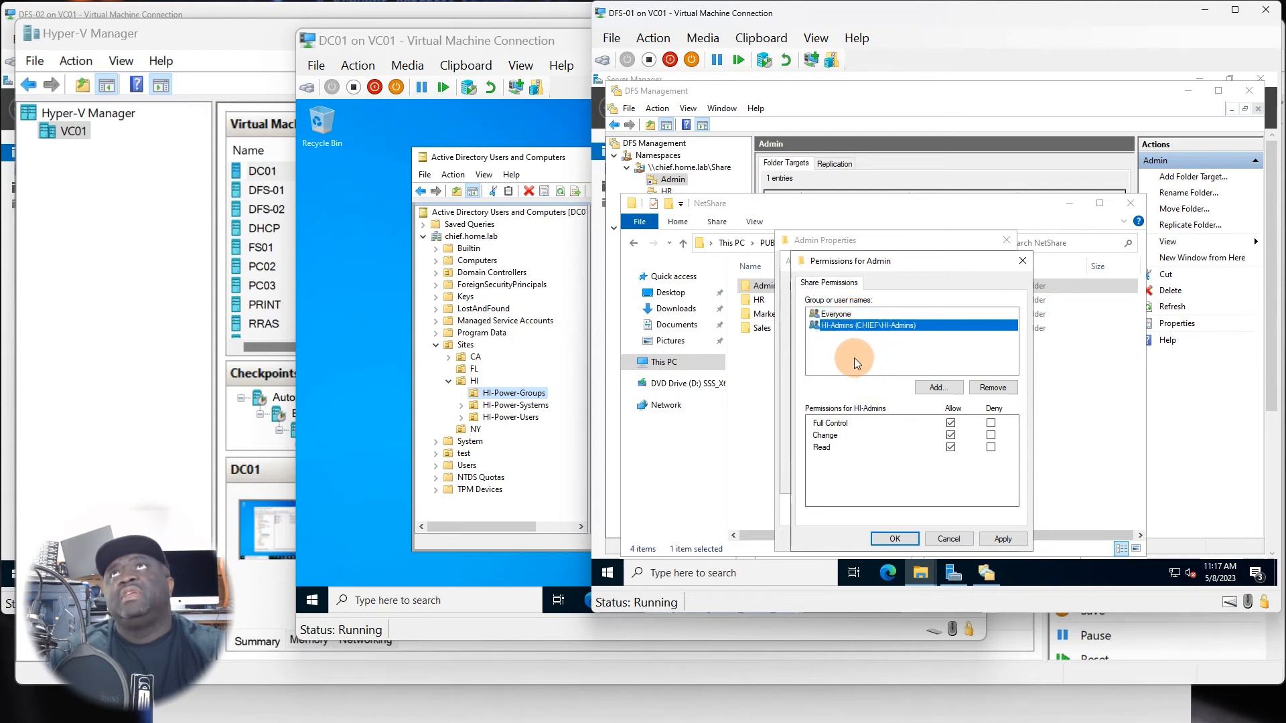
pyautogui.click(1000, 541)
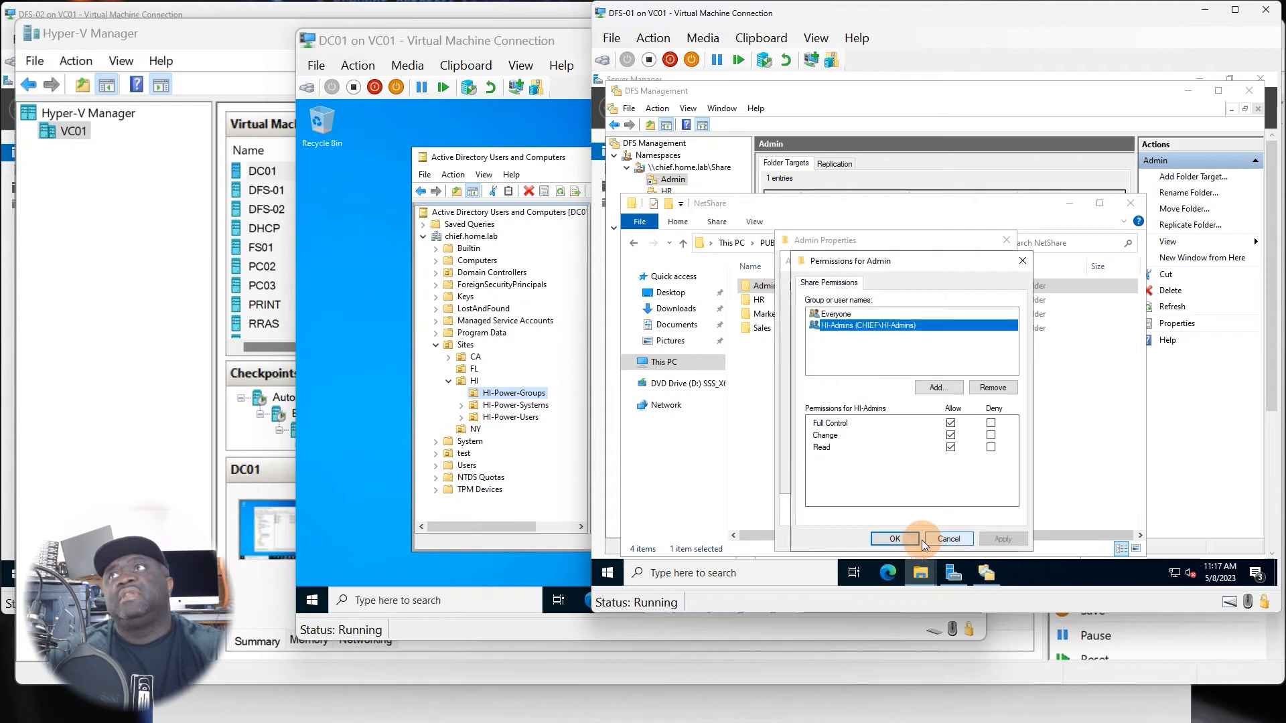
pyautogui.click(903, 538)
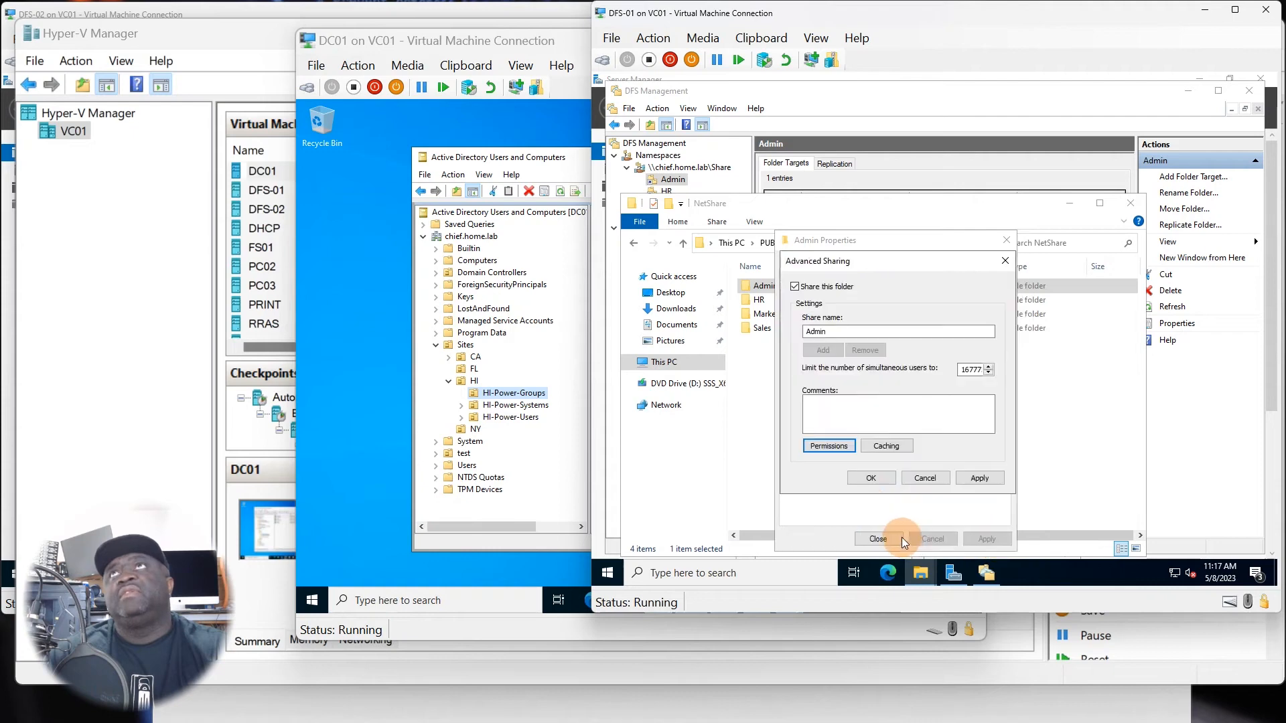
pyautogui.click(978, 478)
pyautogui.click(871, 479)
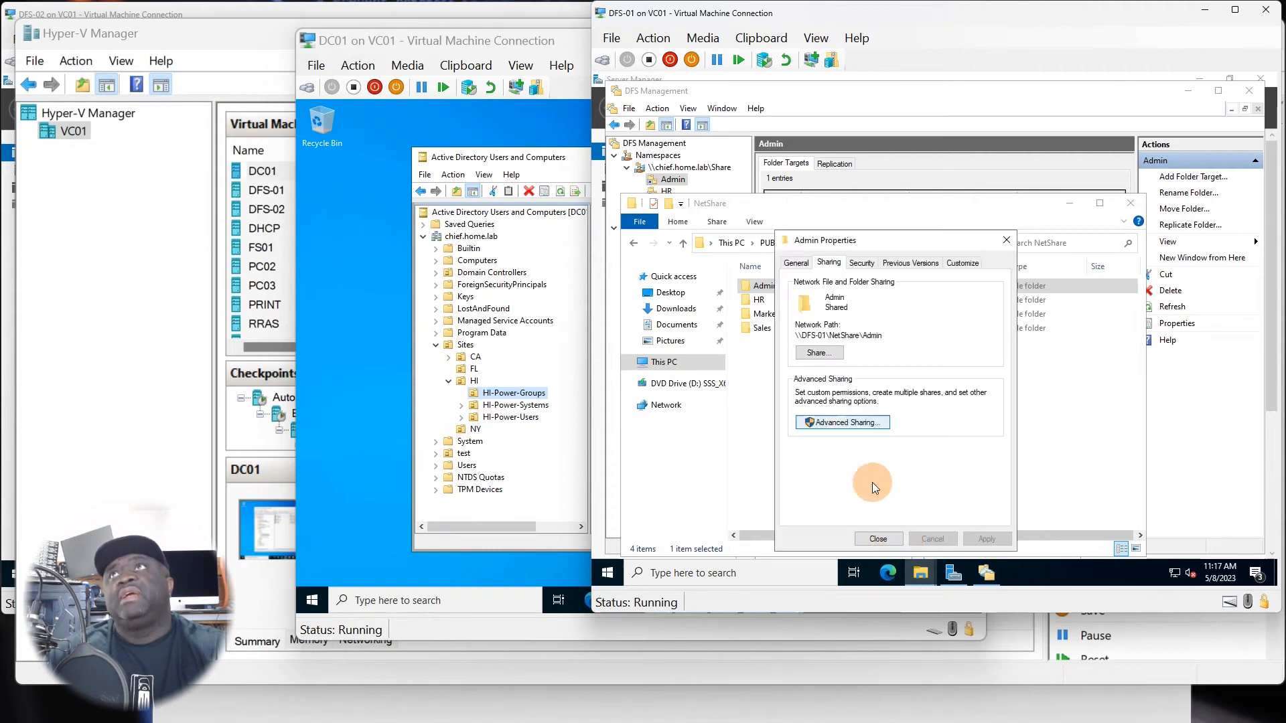
pyautogui.click(876, 539)
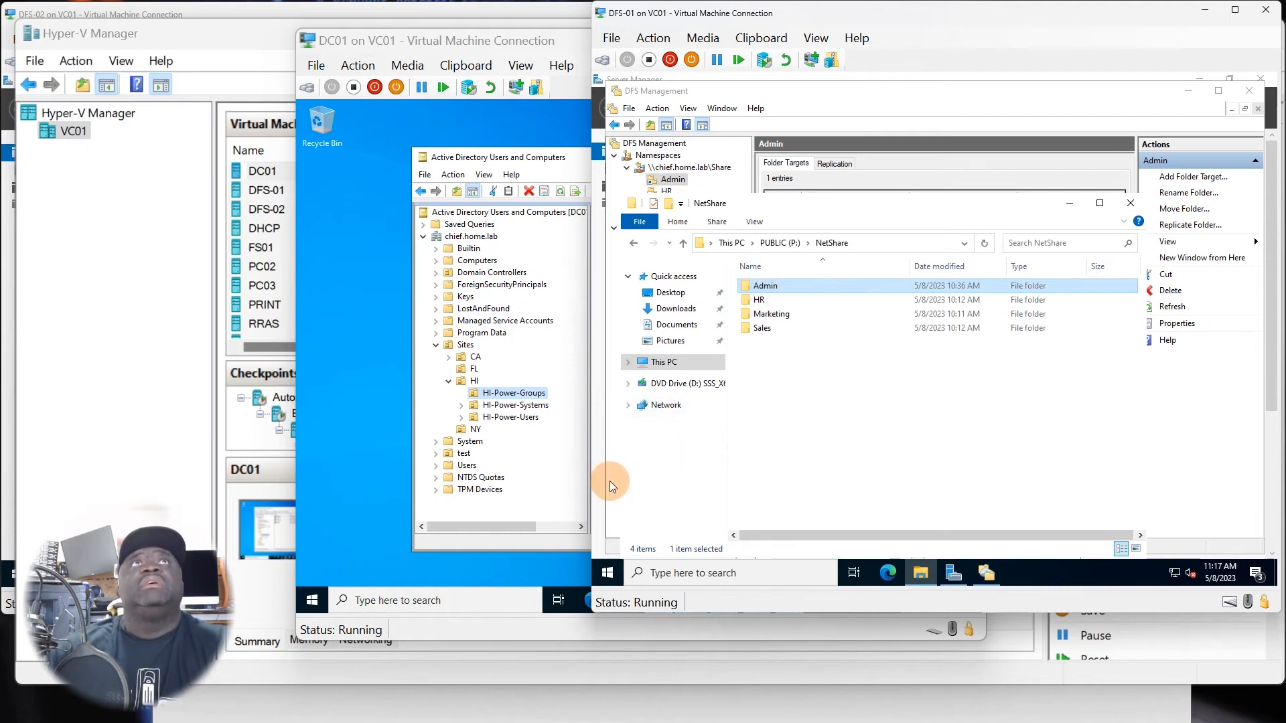
# Switch to DC01 and check the member list of the HI-Admins group in Active Directory Users and Computers.
pyautogui.click(545, 473)
pyautogui.doubleClick(630, 229)
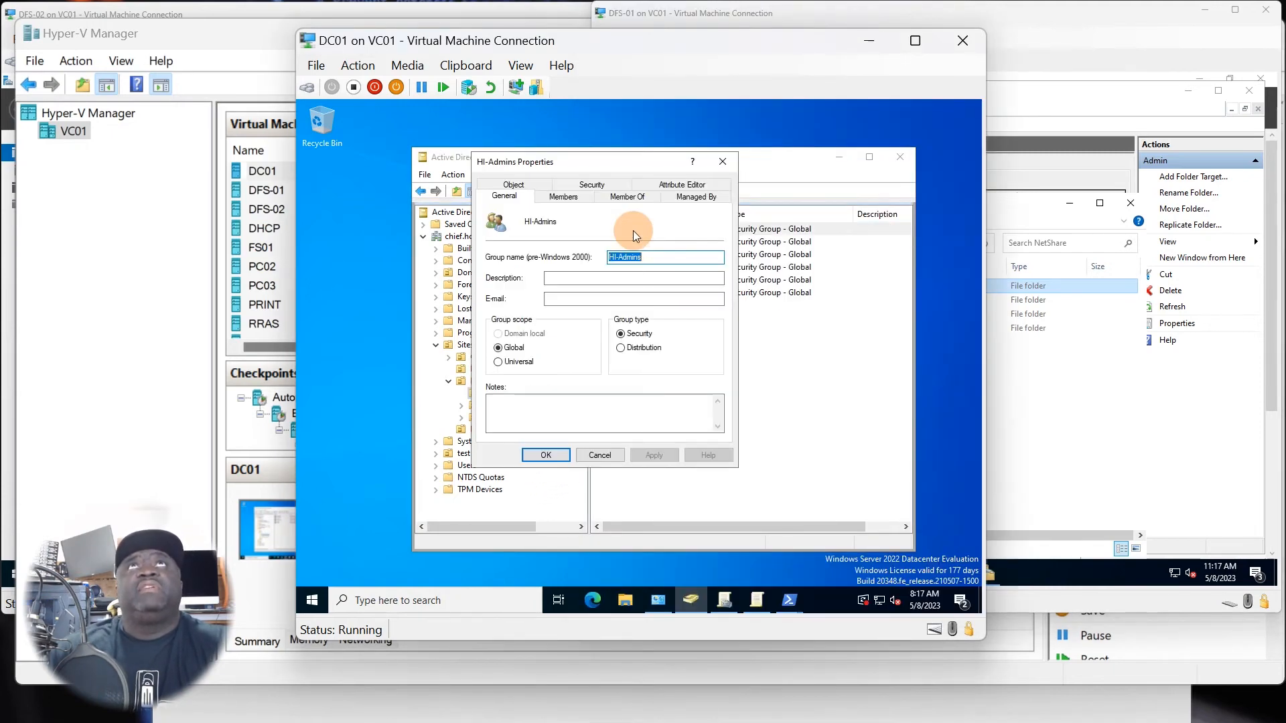
pyautogui.click(563, 196)
pyautogui.click(550, 278)
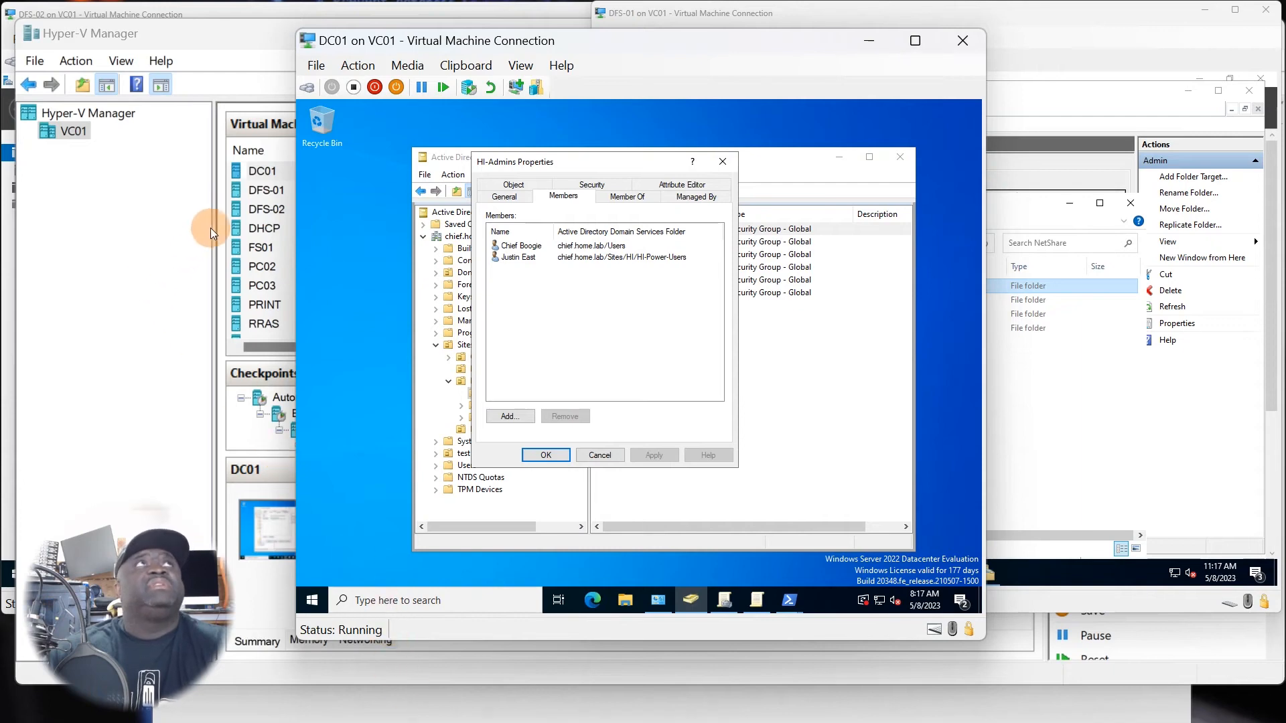
# Switch to PC03 and try to open the Admin folder on the mapped Z: share.
pyautogui.doubleClick(267, 282)
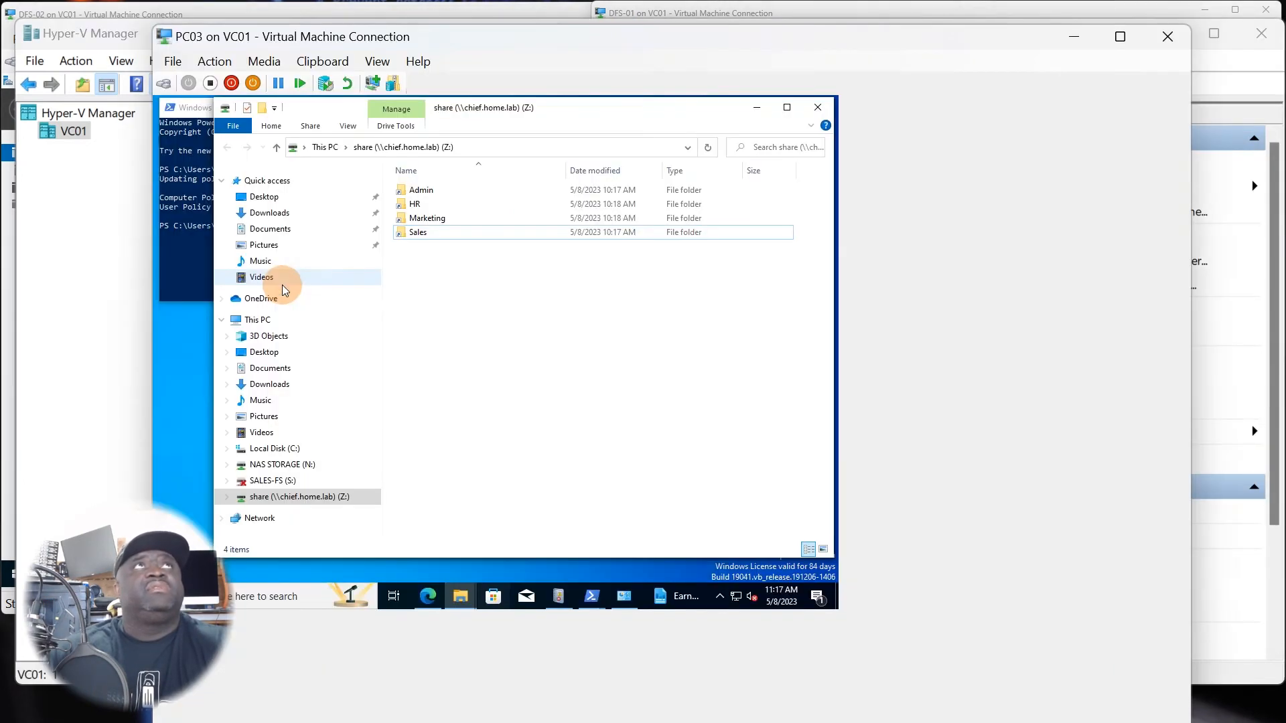
pyautogui.doubleClick(423, 190)
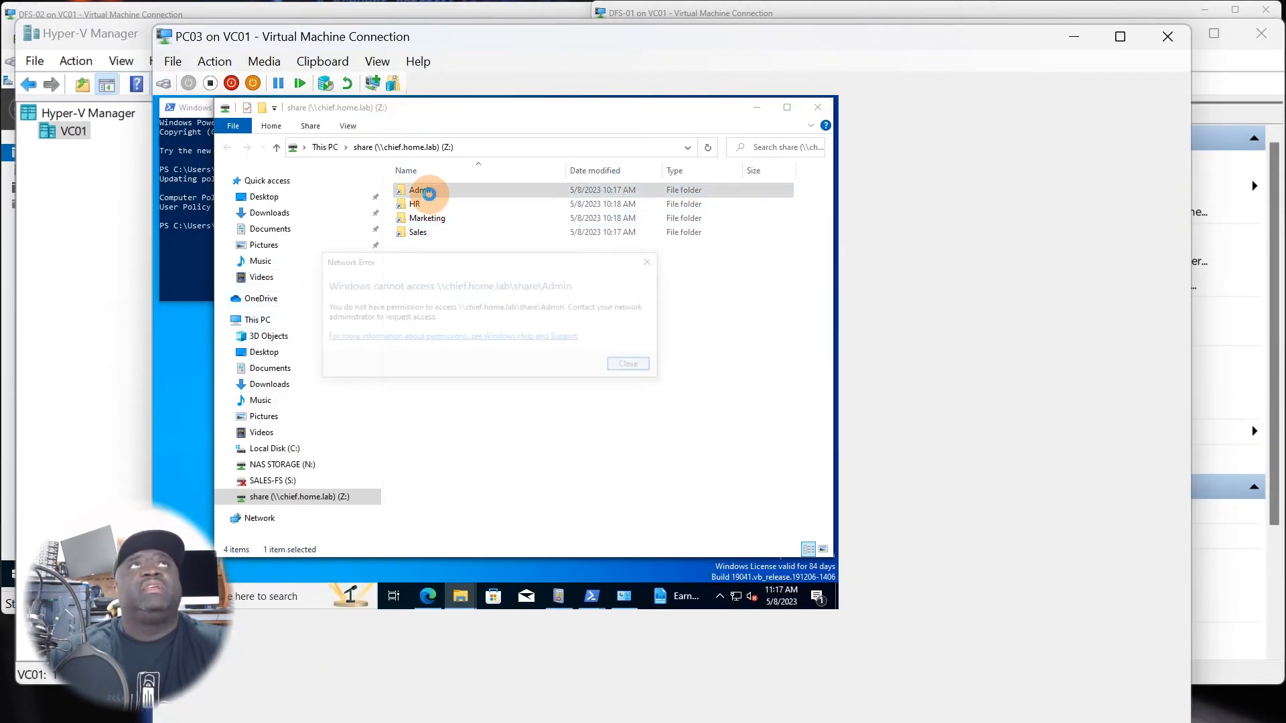
pyautogui.click(633, 366)
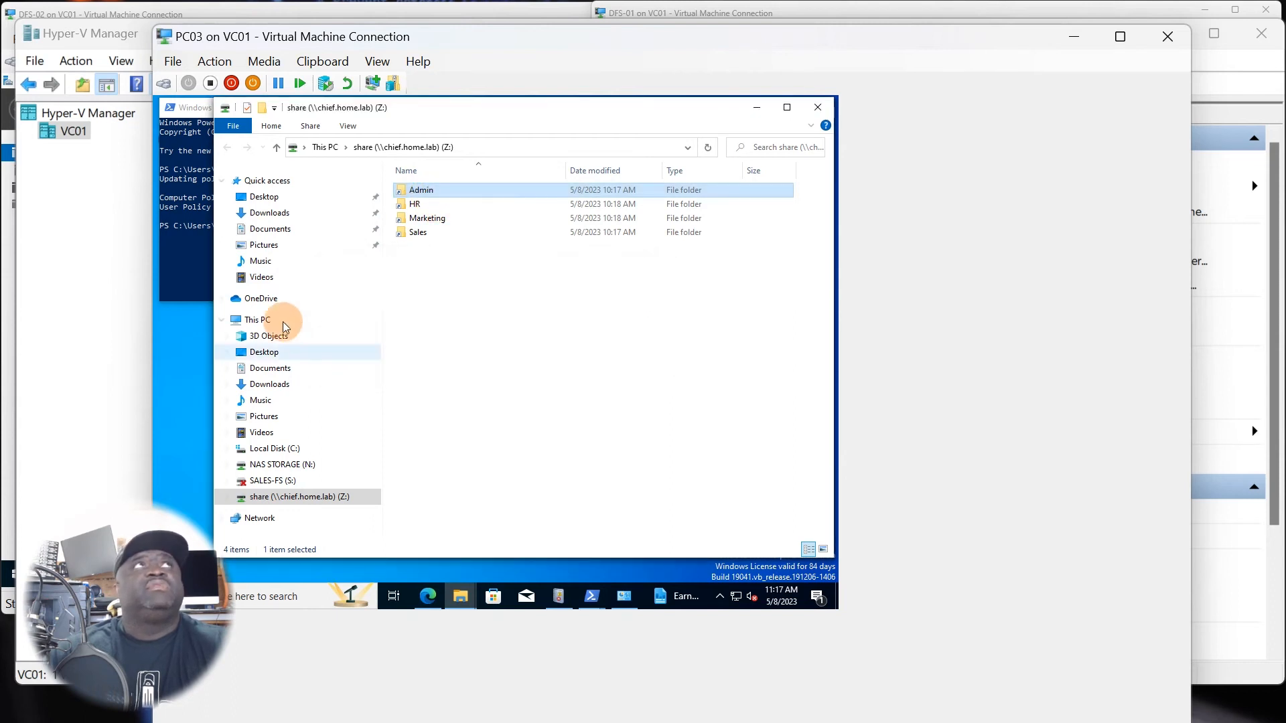
# Rerun gpupdate /force in PowerShell on PC03 and bring the Z: share window back to the front.
pyautogui.click(196, 280)
pyautogui.click(236, 265)
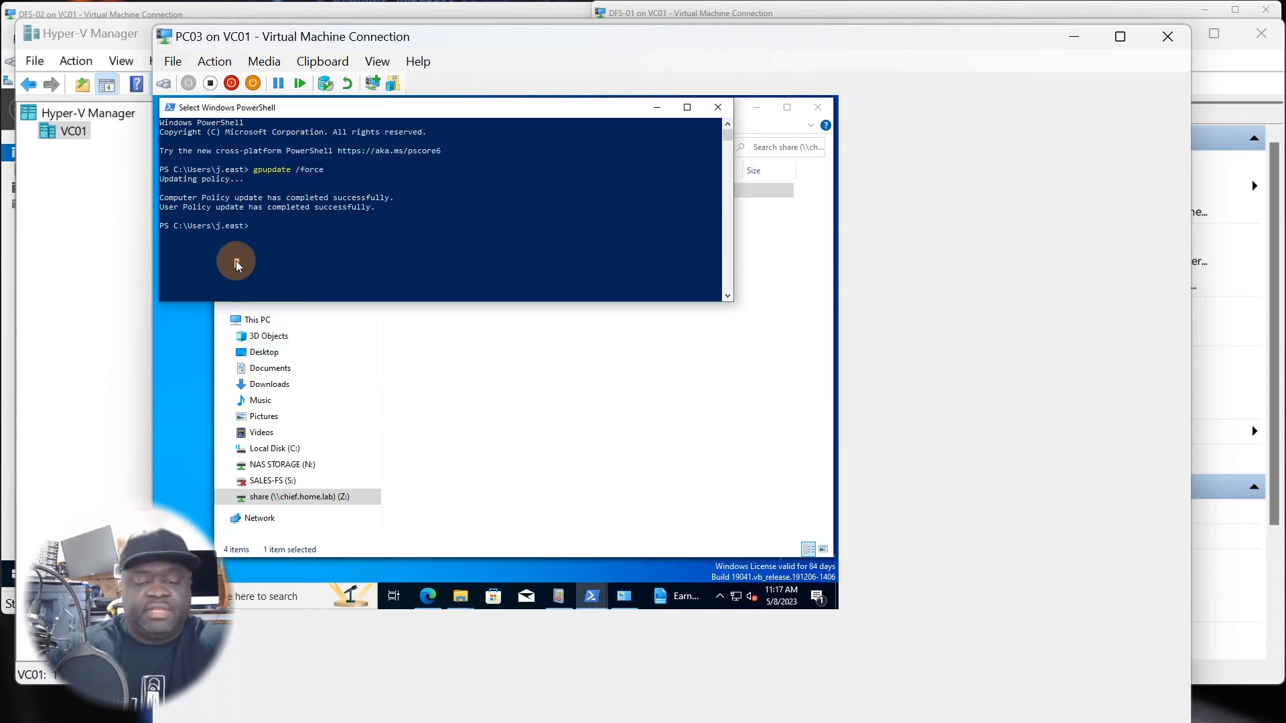
pyautogui.press('Up')
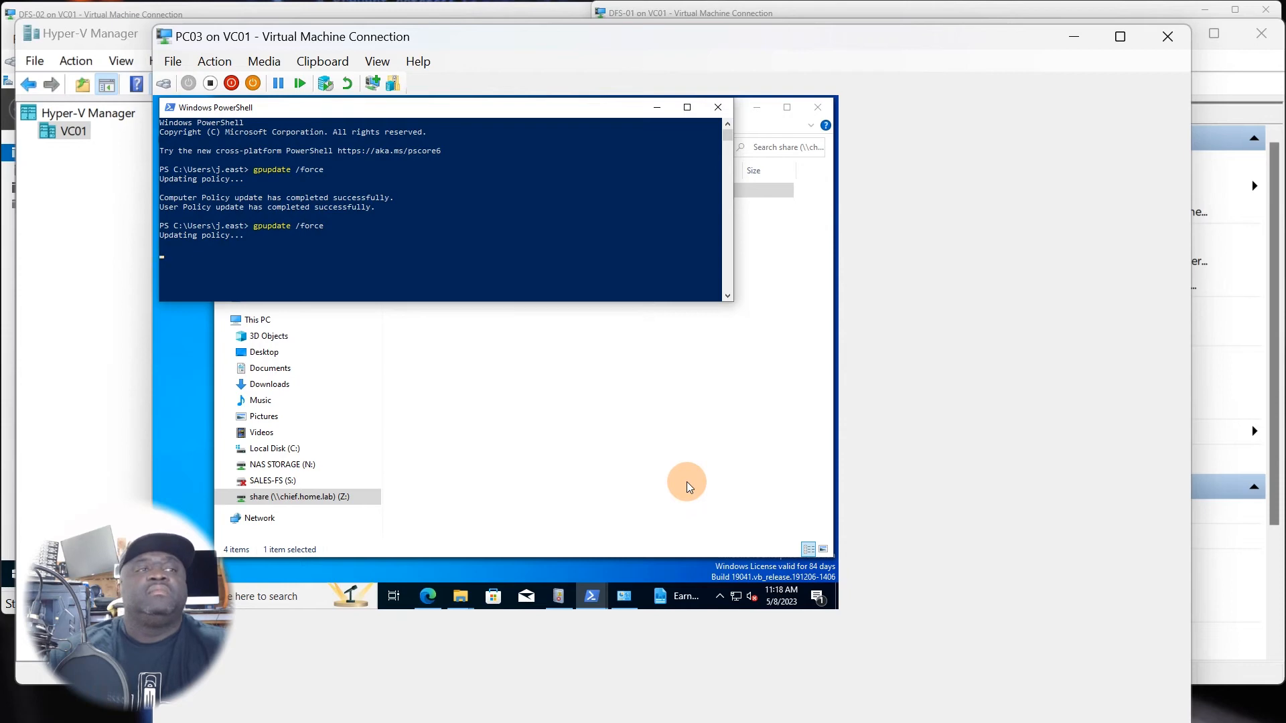
pyautogui.click(677, 597)
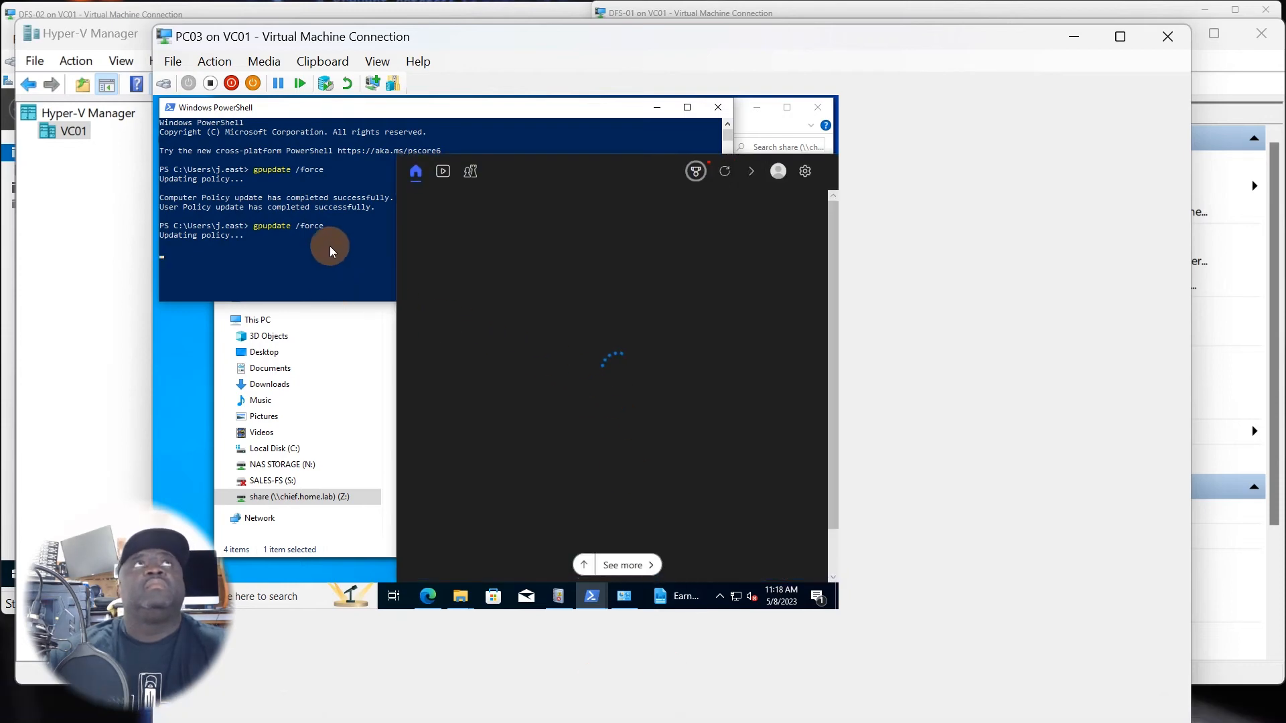
pyautogui.click(584, 432)
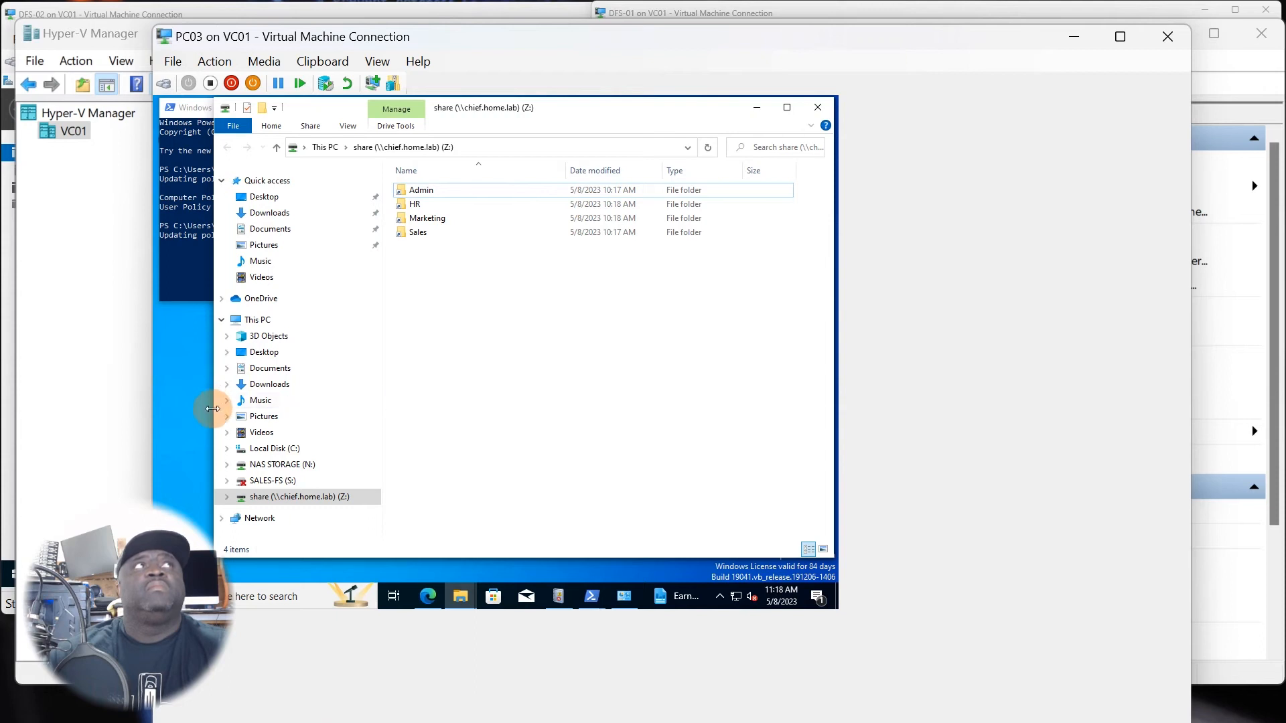
# Narrow the Z: share window, then check PC03's network locations and the PowerShell policy update.
pyautogui.moveTo(212, 409); pyautogui.dragTo(385, 434)
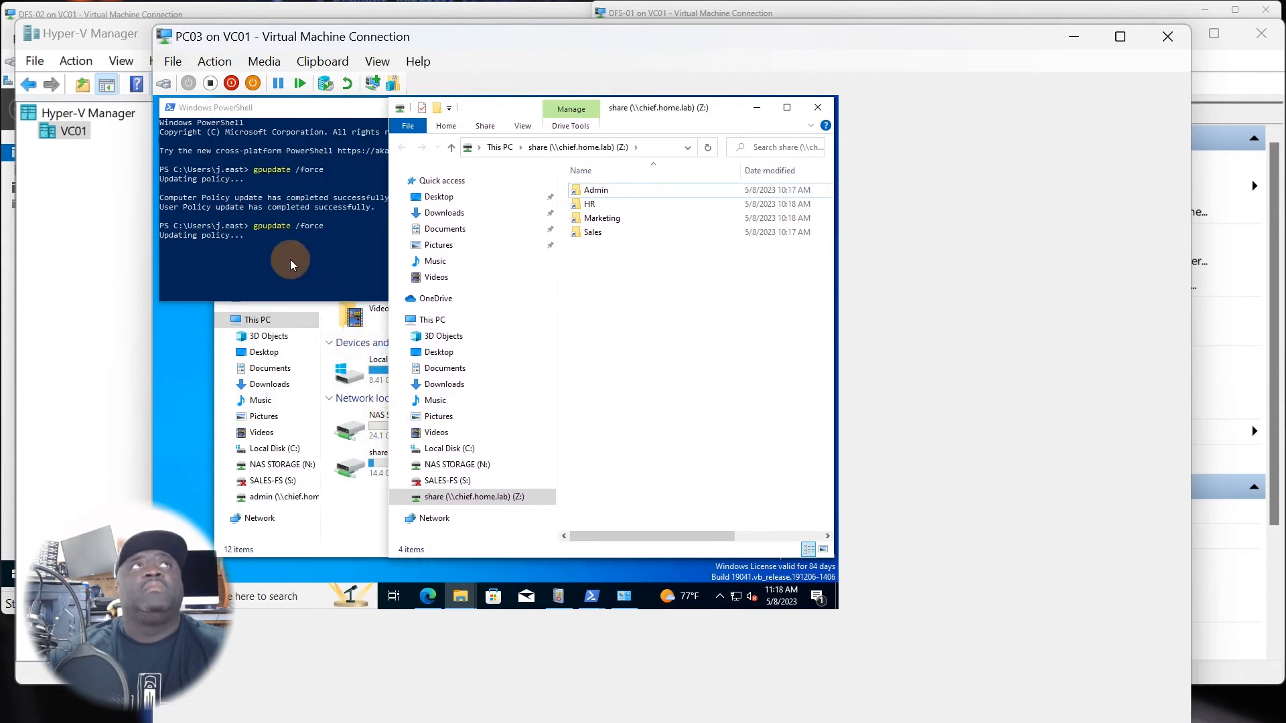
pyautogui.click(368, 534)
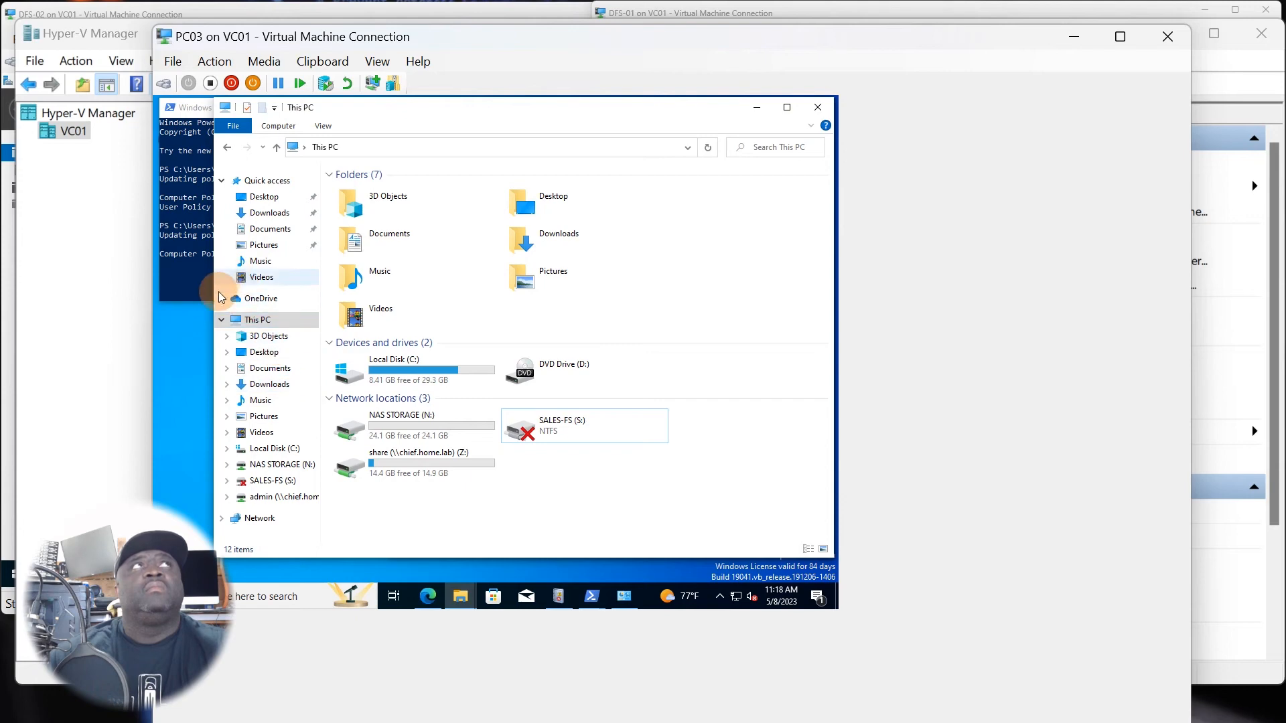
pyautogui.click(755, 114)
pyautogui.click(293, 275)
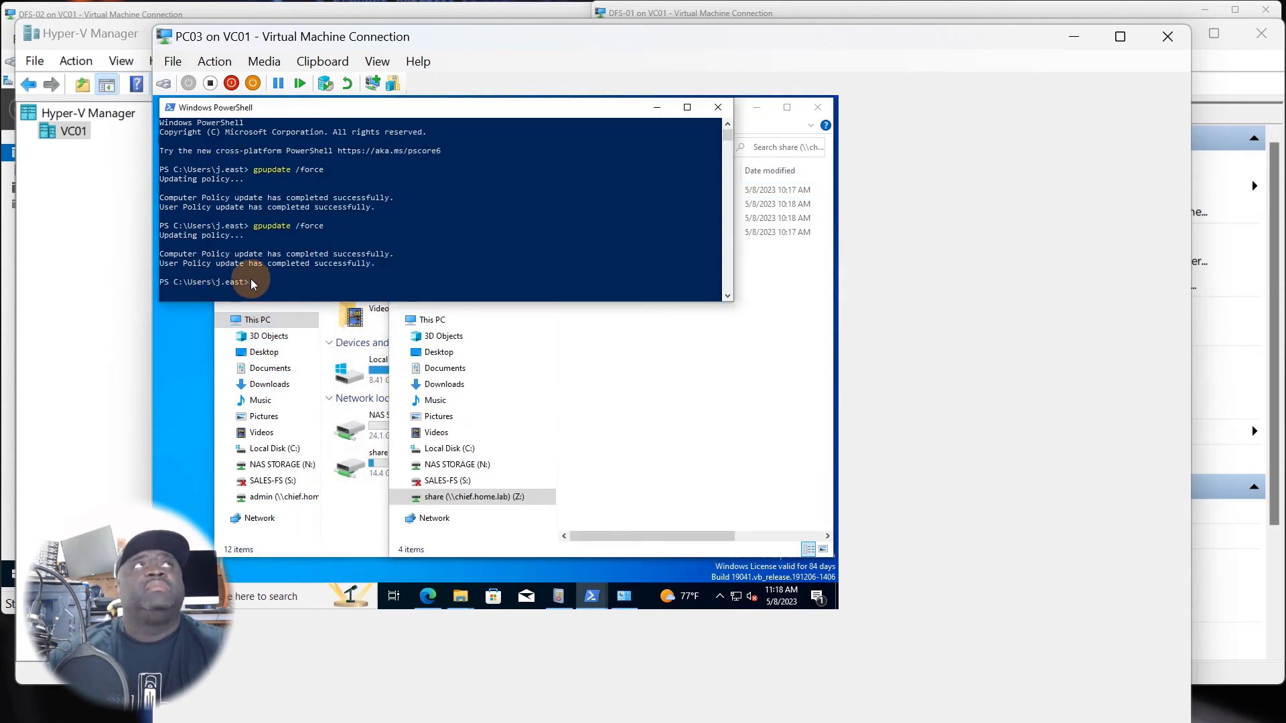
# Retry opening the Admin folder on the Z: share, refreshing the folder list between attempts.
pyautogui.click(678, 404)
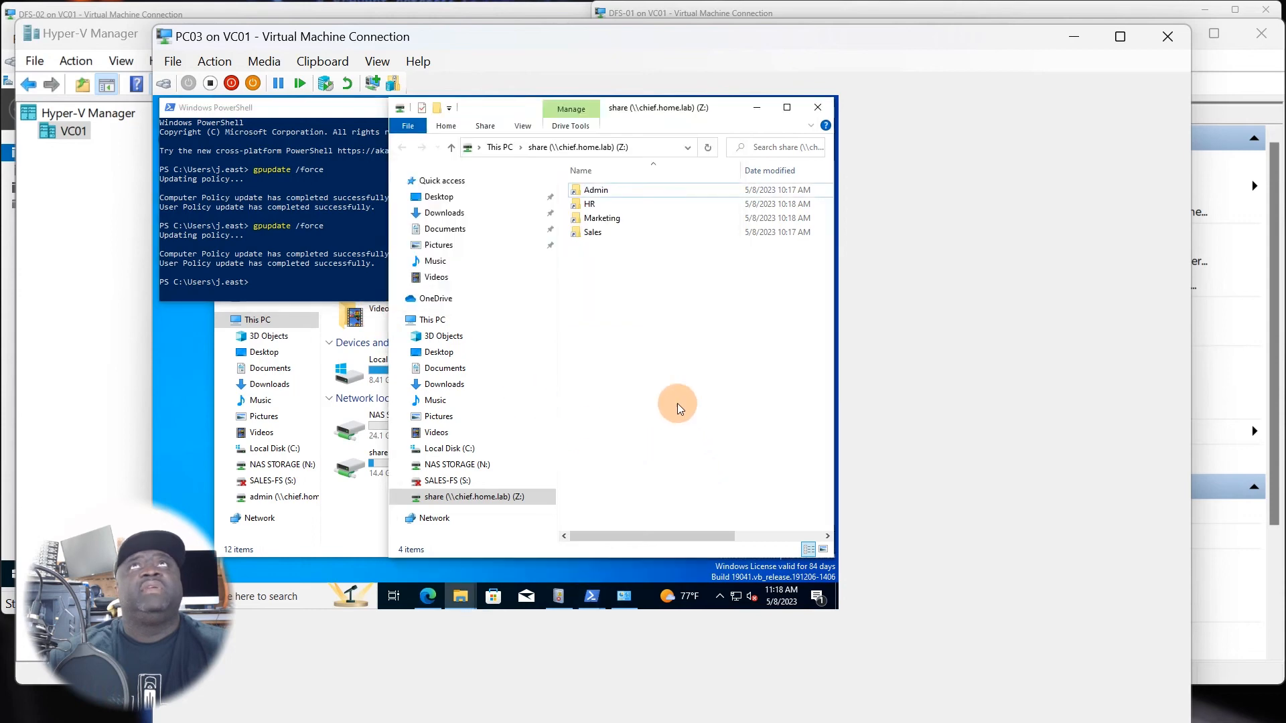
pyautogui.doubleClick(597, 194)
pyautogui.click(631, 364)
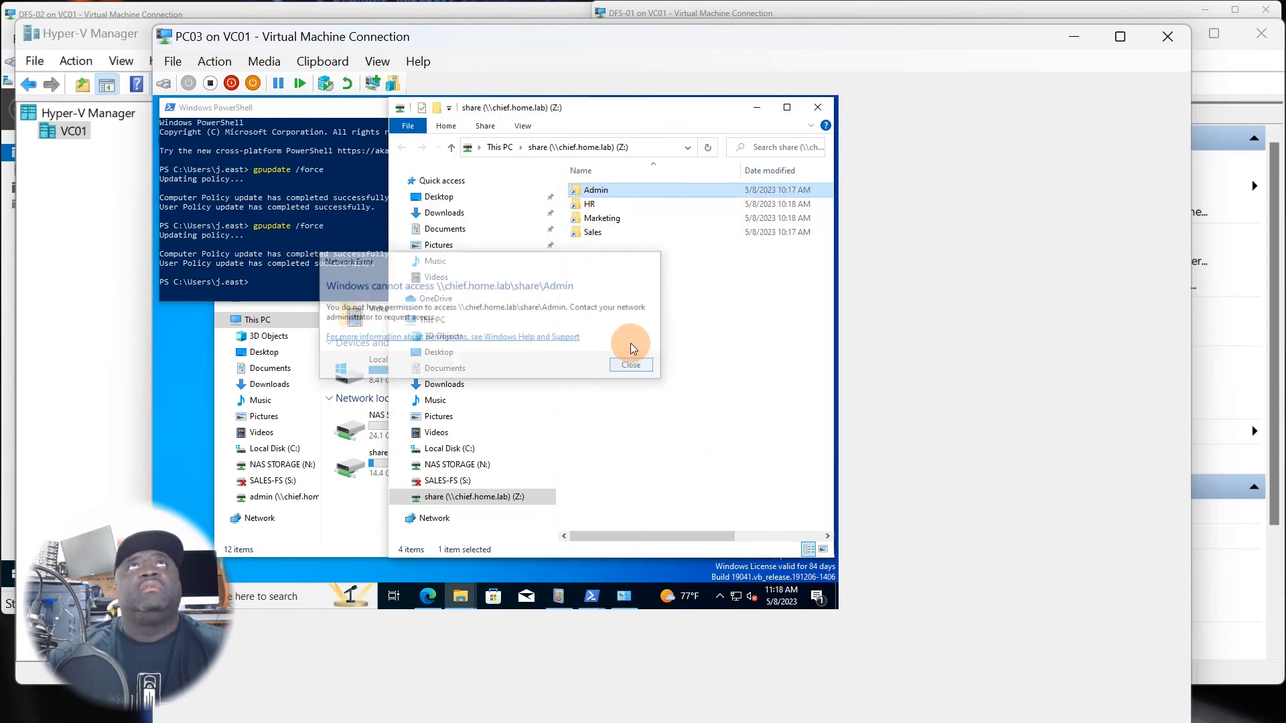
pyautogui.rightClick(623, 316)
pyautogui.click(637, 372)
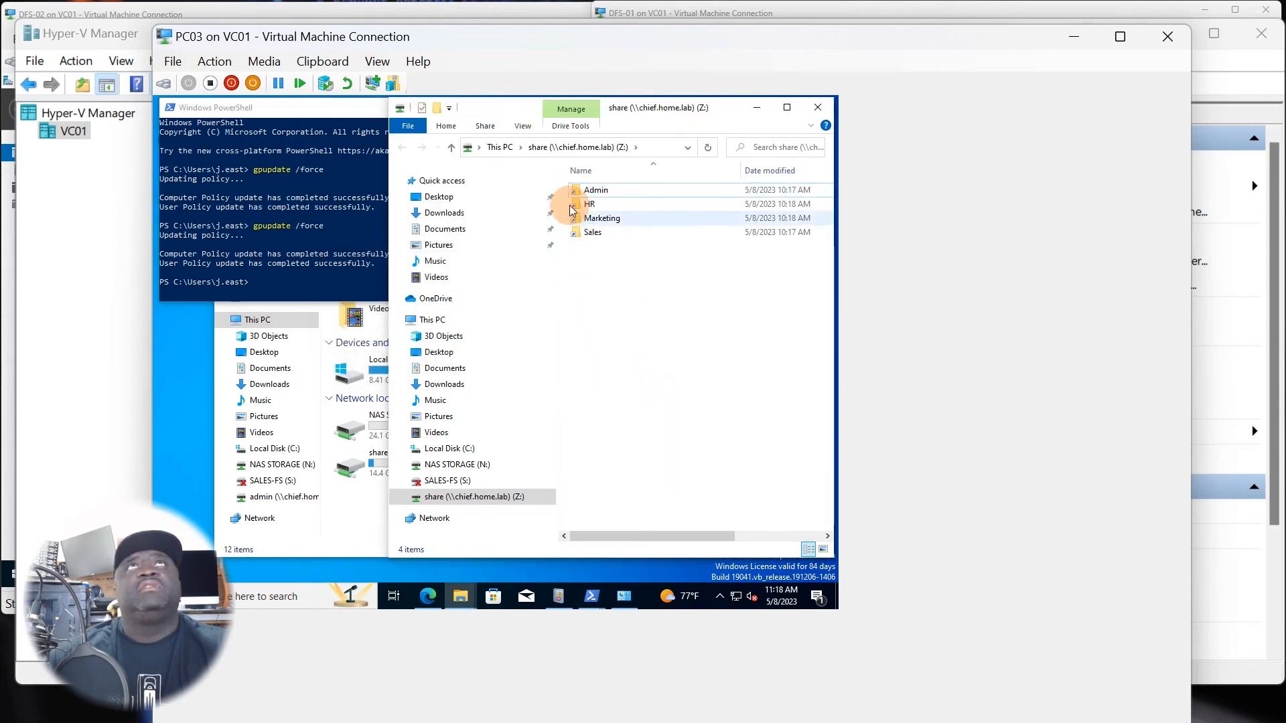
pyautogui.doubleClick(588, 193)
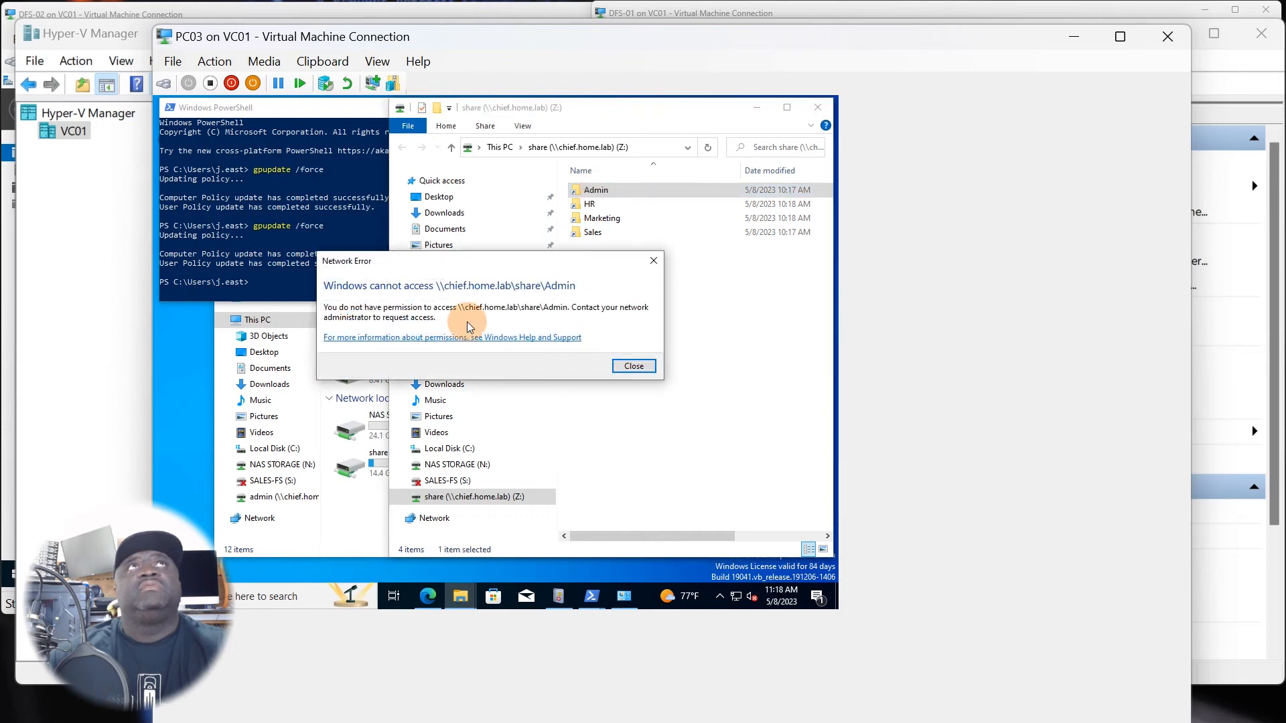
pyautogui.click(634, 366)
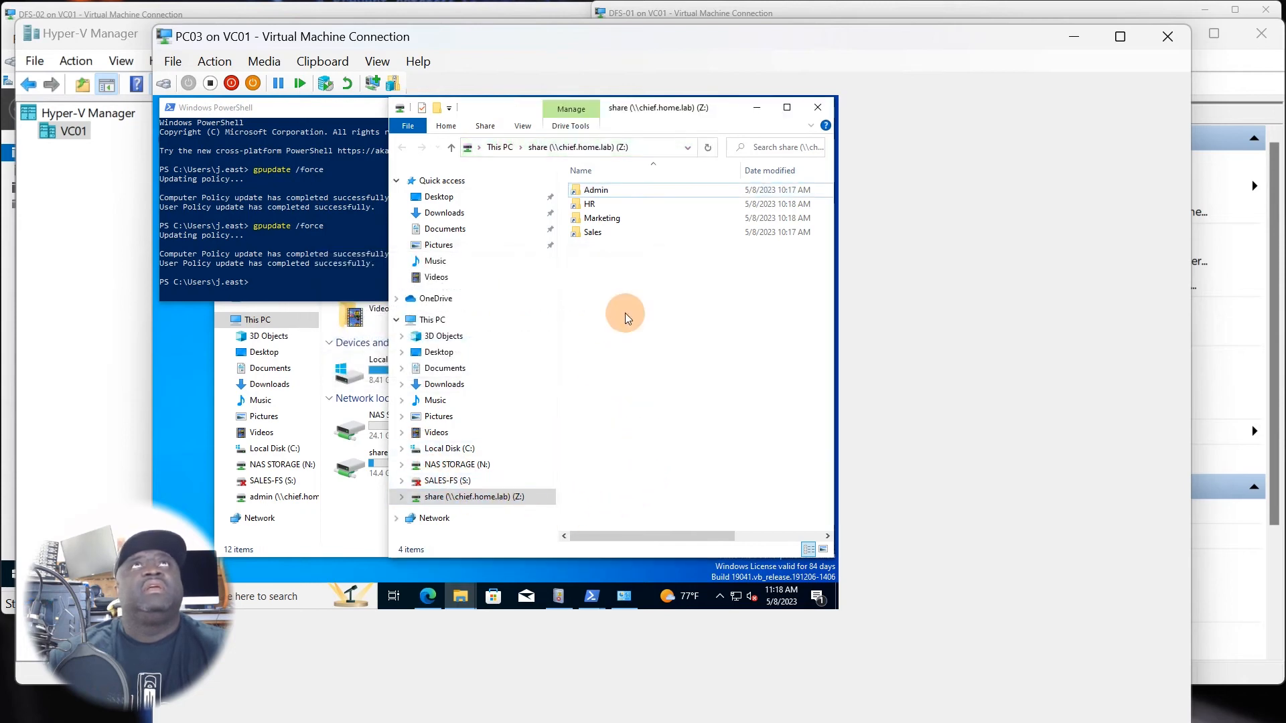
pyautogui.click(605, 191)
pyautogui.doubleClick(605, 191)
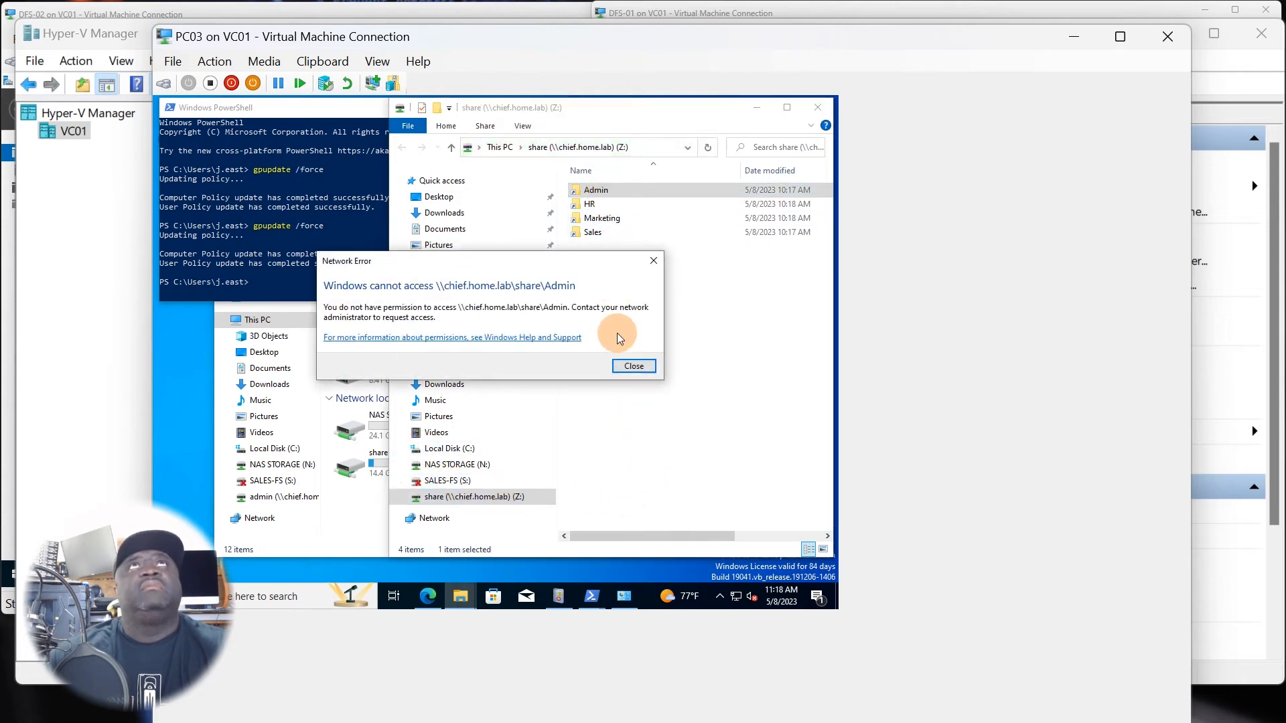
pyautogui.click(631, 366)
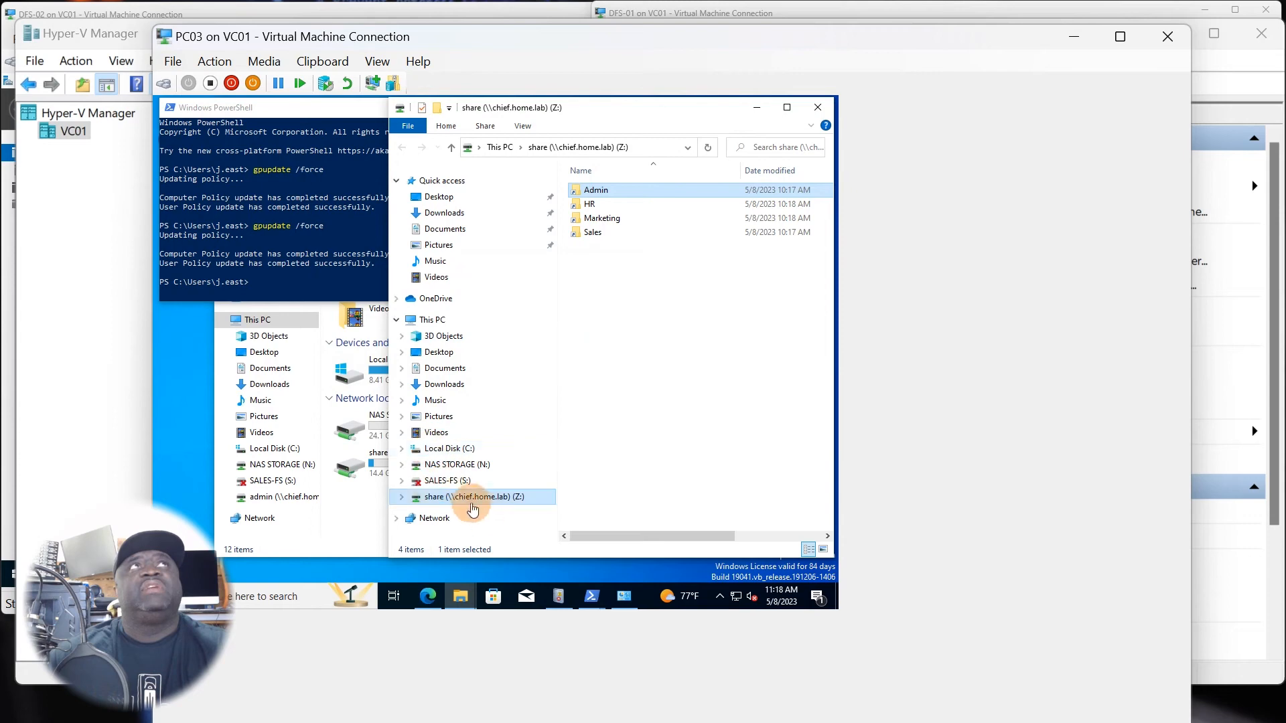
# Save the state of the PC03 virtual machine and minimize Hyper-V Manager.
pyautogui.click(328, 288)
pyautogui.click(1226, 598)
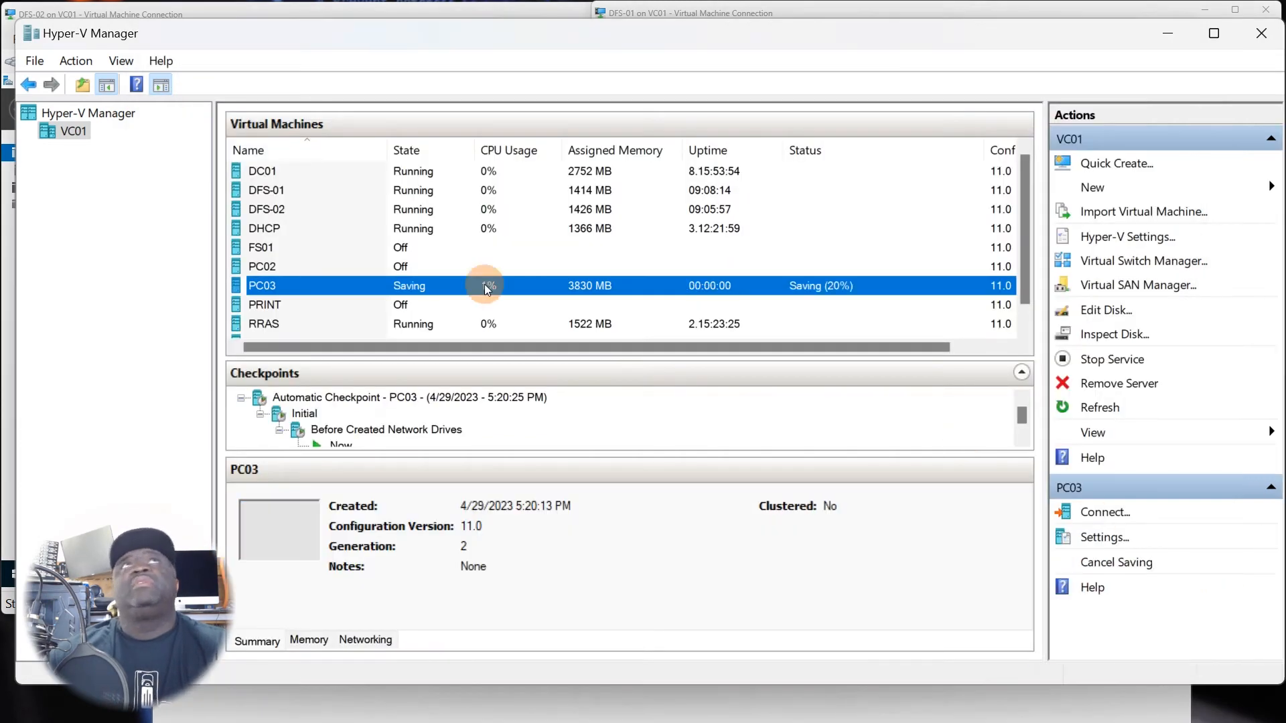
pyautogui.click(1169, 35)
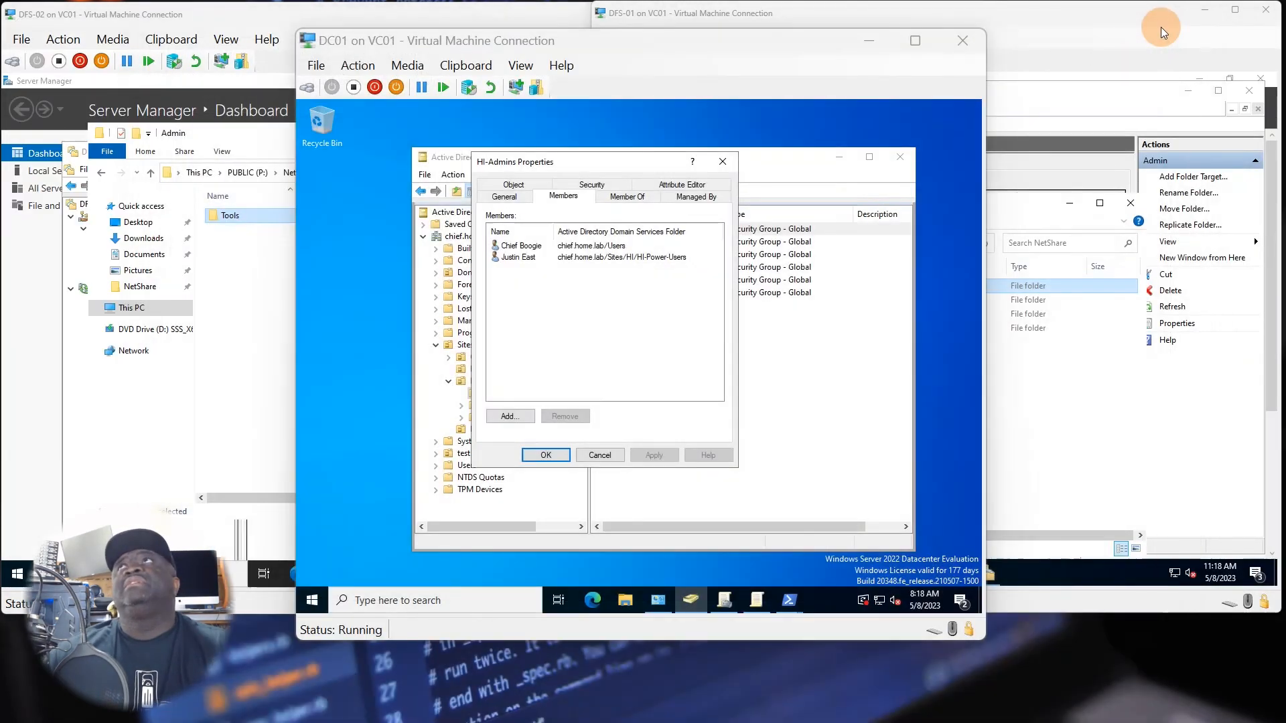
# Switch to DFS-01 and open the sharing properties of the NetShare folder on drive P:.
pyautogui.click(991, 387)
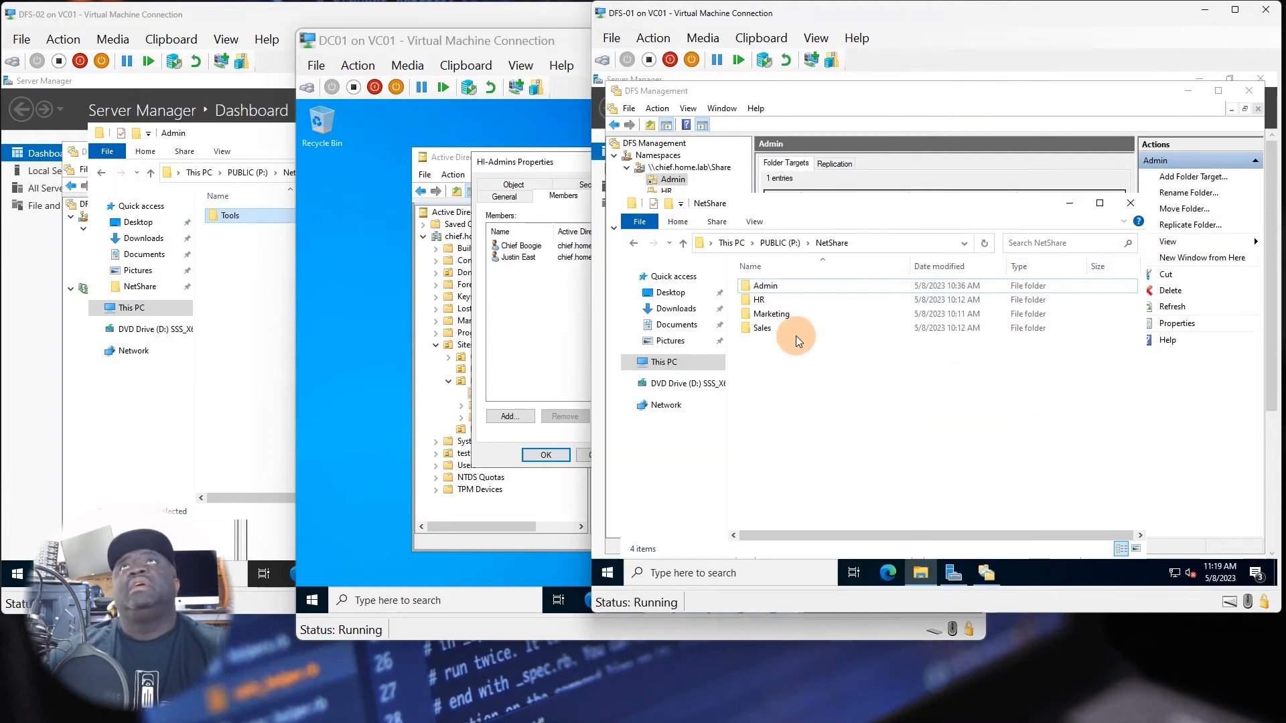
pyautogui.click(774, 289)
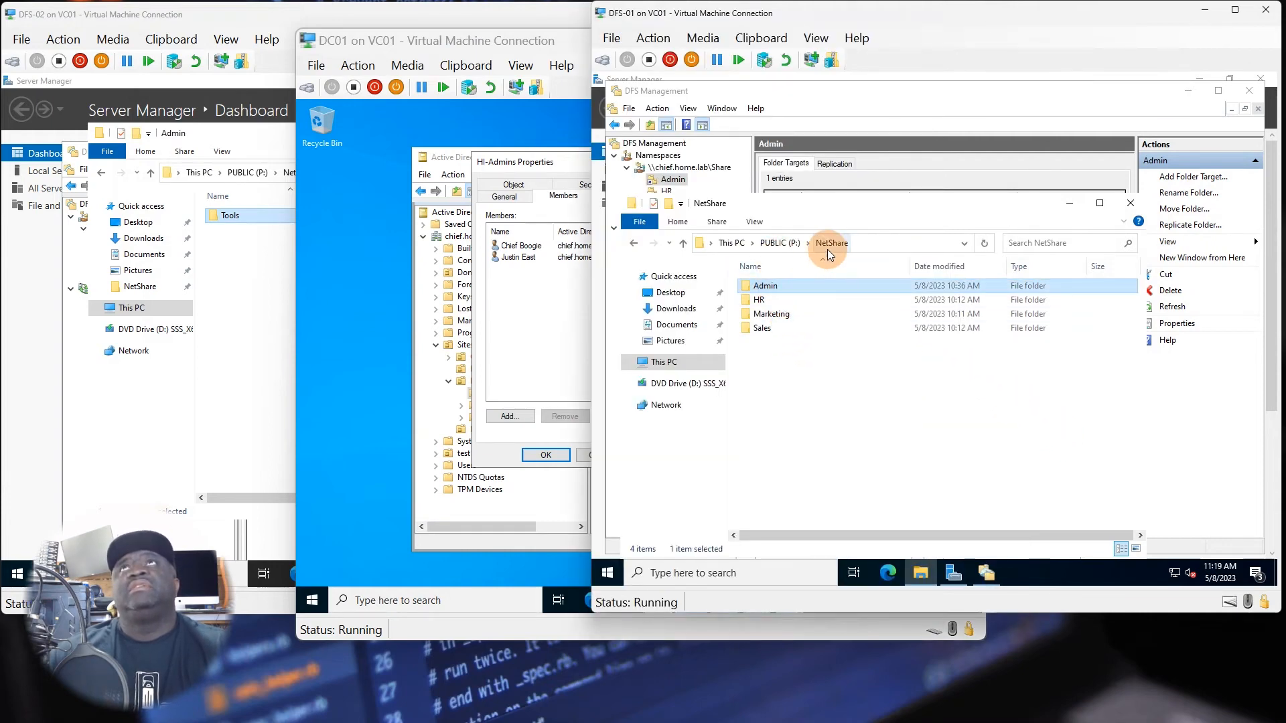
pyautogui.click(801, 387)
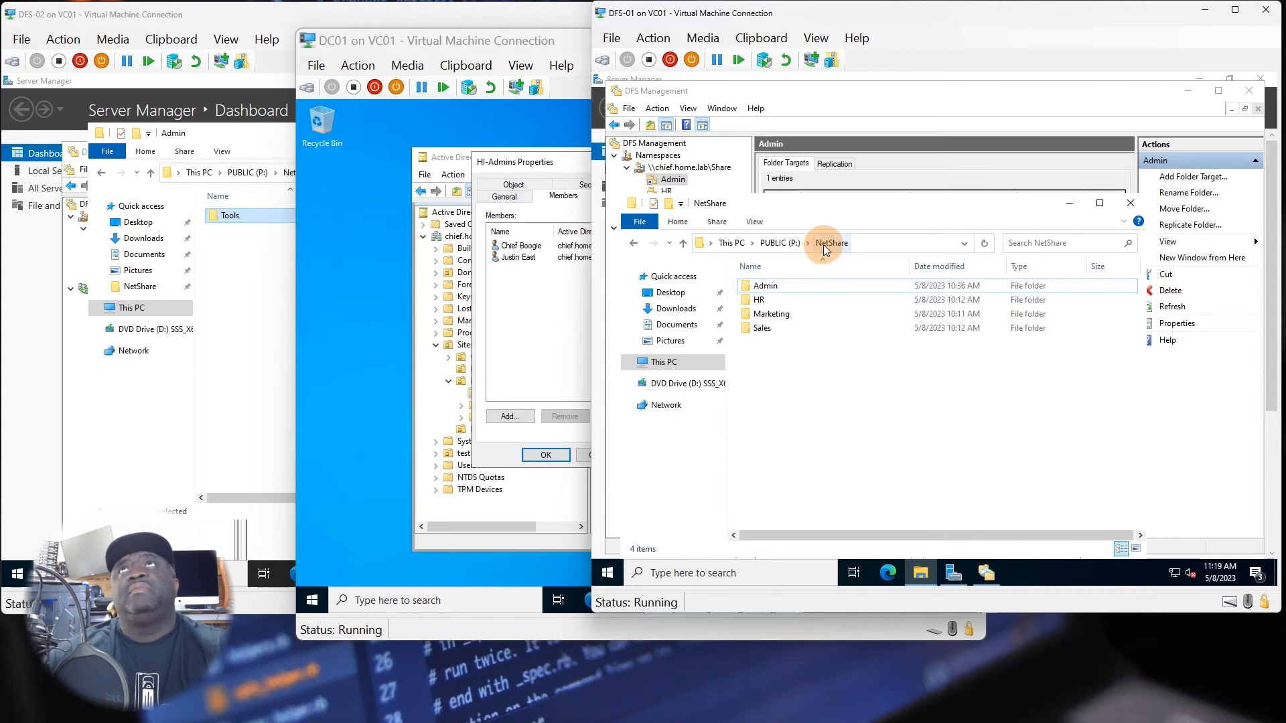
pyautogui.click(782, 243)
pyautogui.rightClick(764, 303)
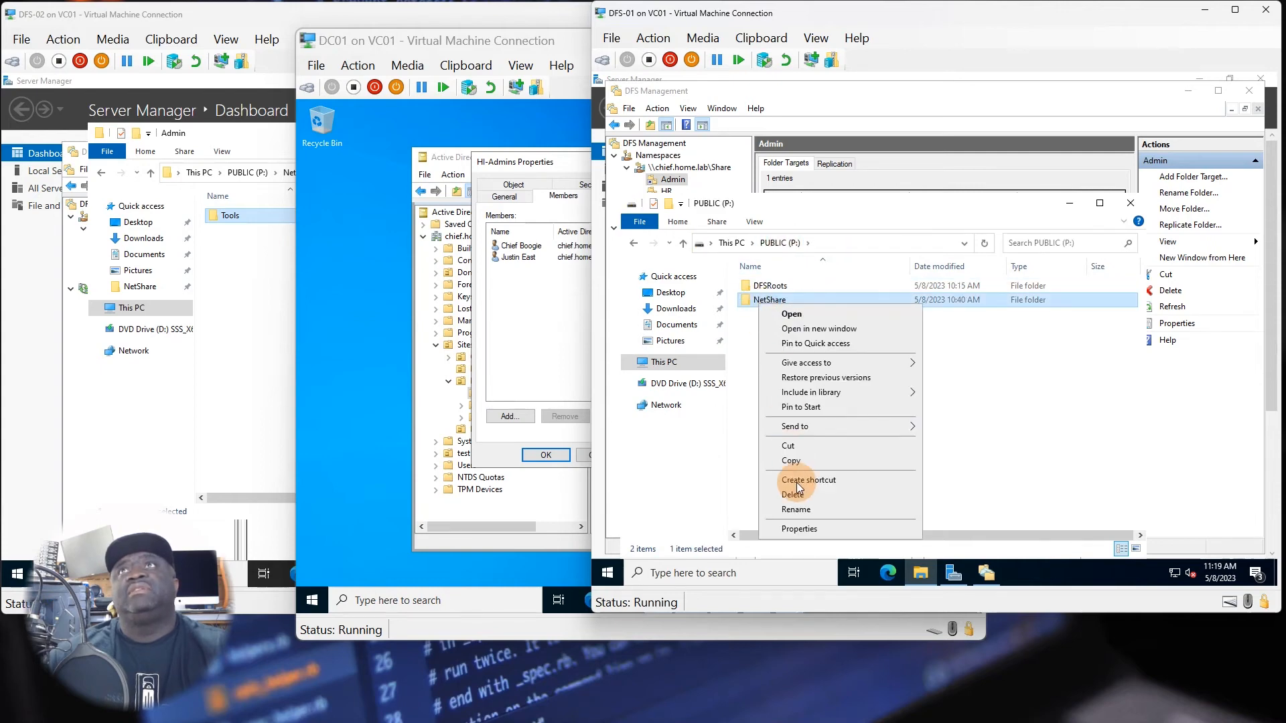
pyautogui.click(799, 530)
pyautogui.click(827, 263)
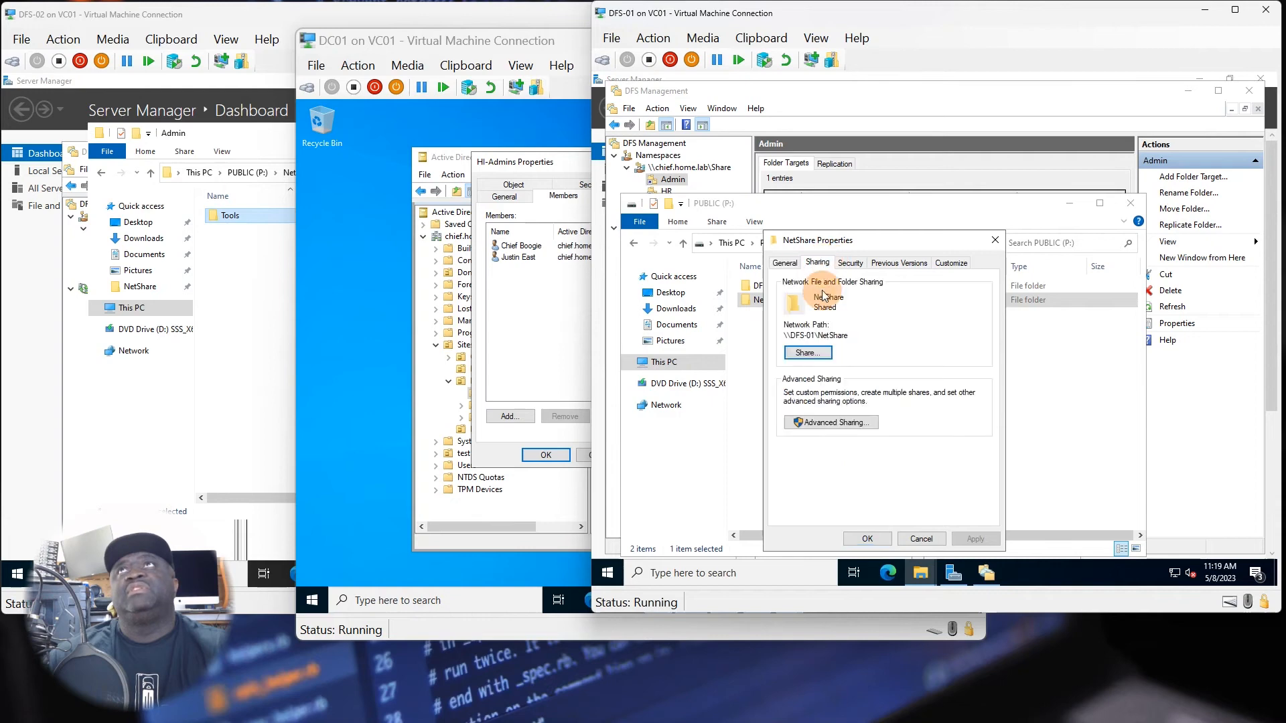
# Check NetShare's network access list and its share permissions for Everyone and Administrators.
pyautogui.click(806, 353)
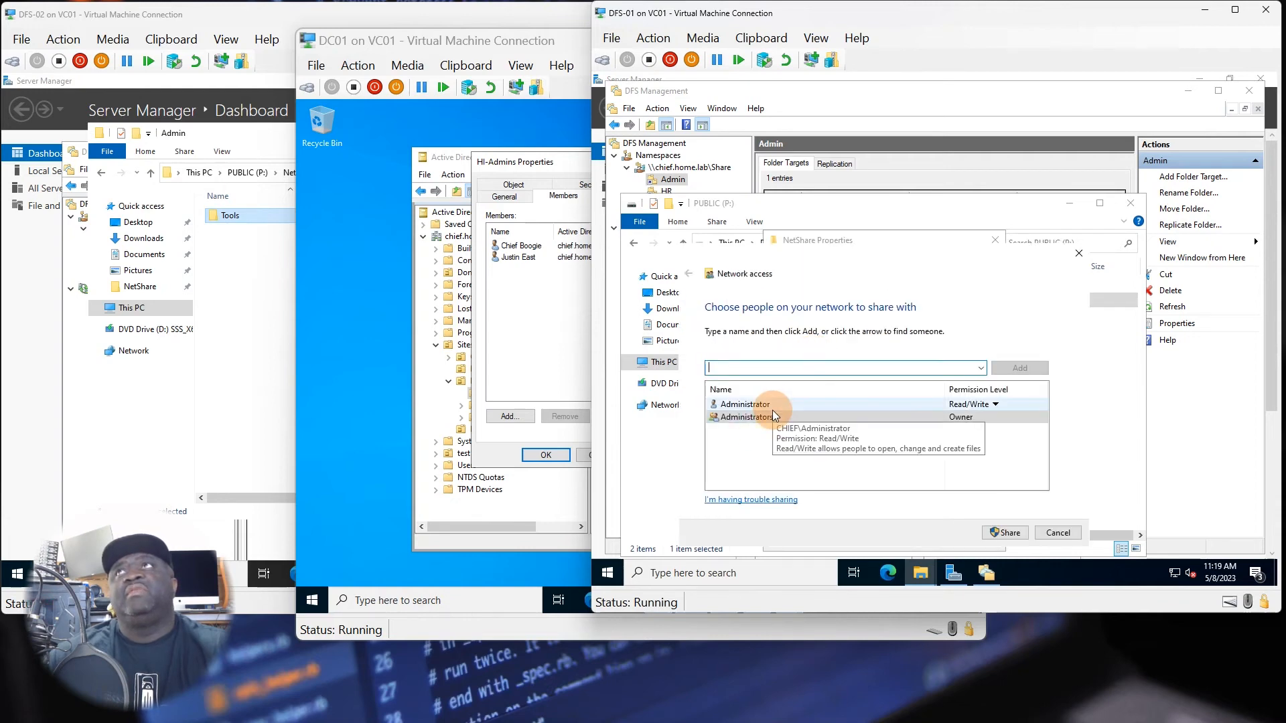
pyautogui.click(1067, 532)
pyautogui.click(838, 420)
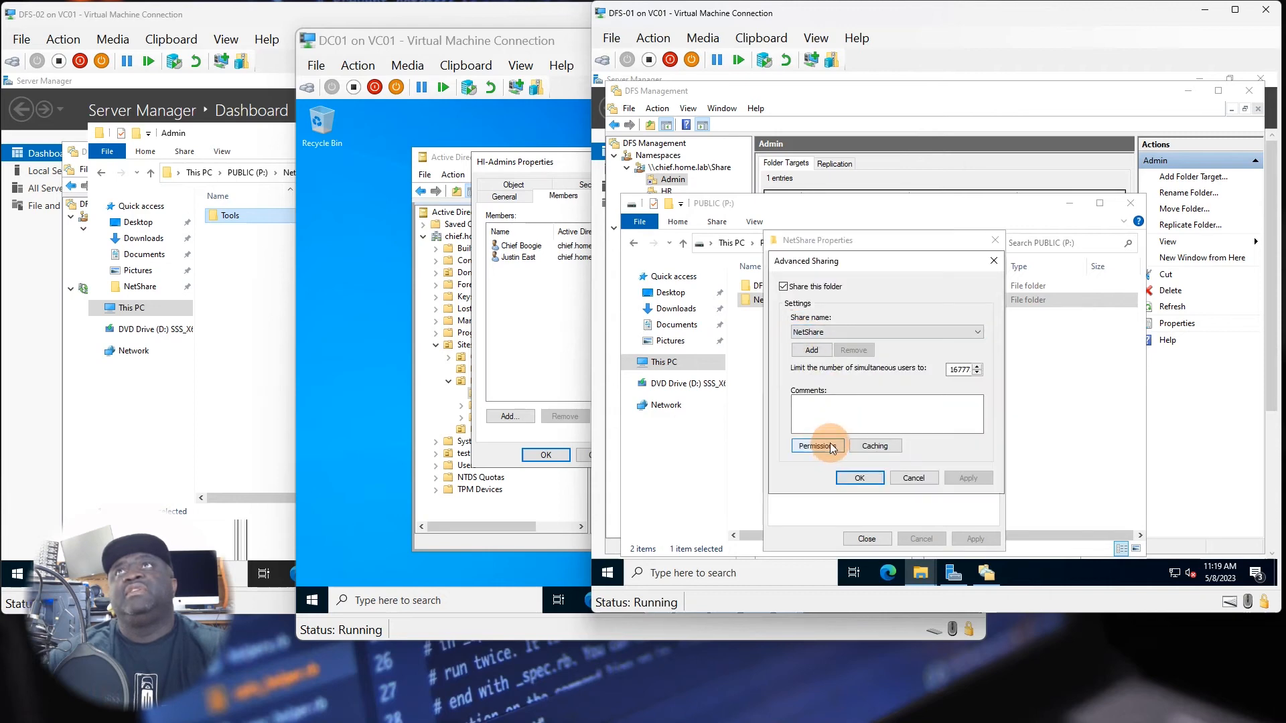
pyautogui.click(817, 445)
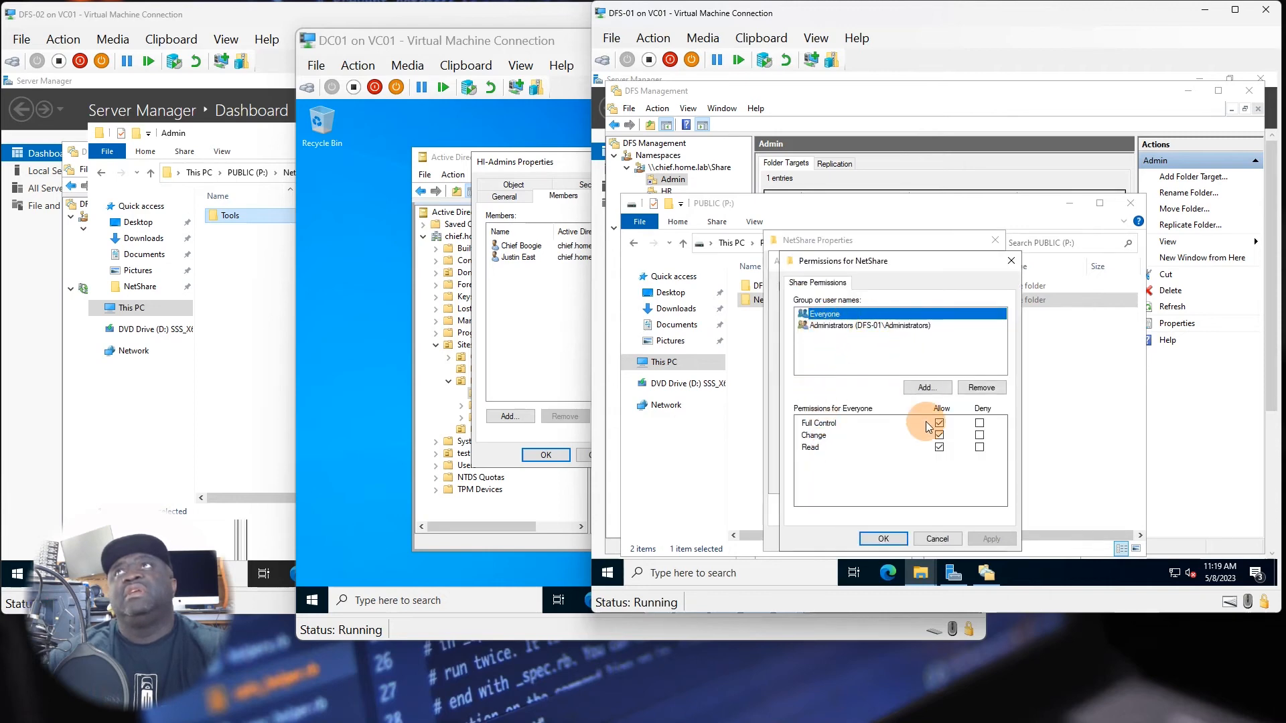
pyautogui.click(828, 325)
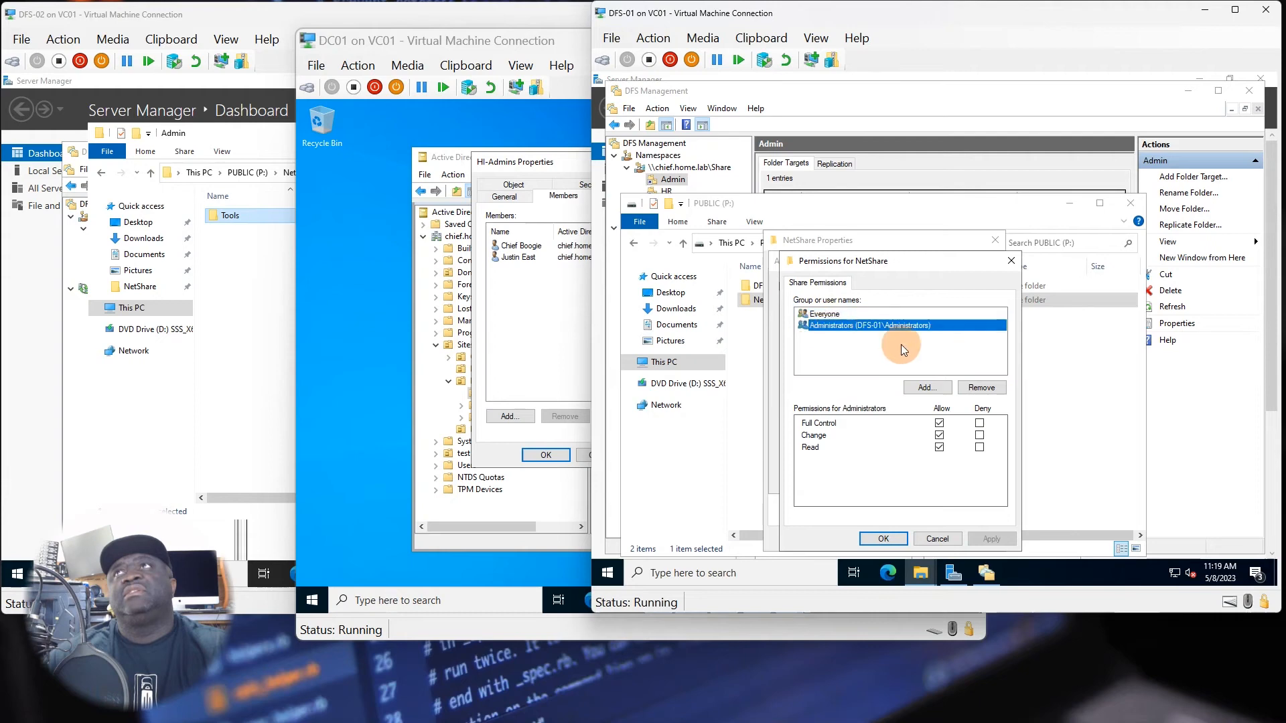
pyautogui.click(825, 313)
pyautogui.click(905, 539)
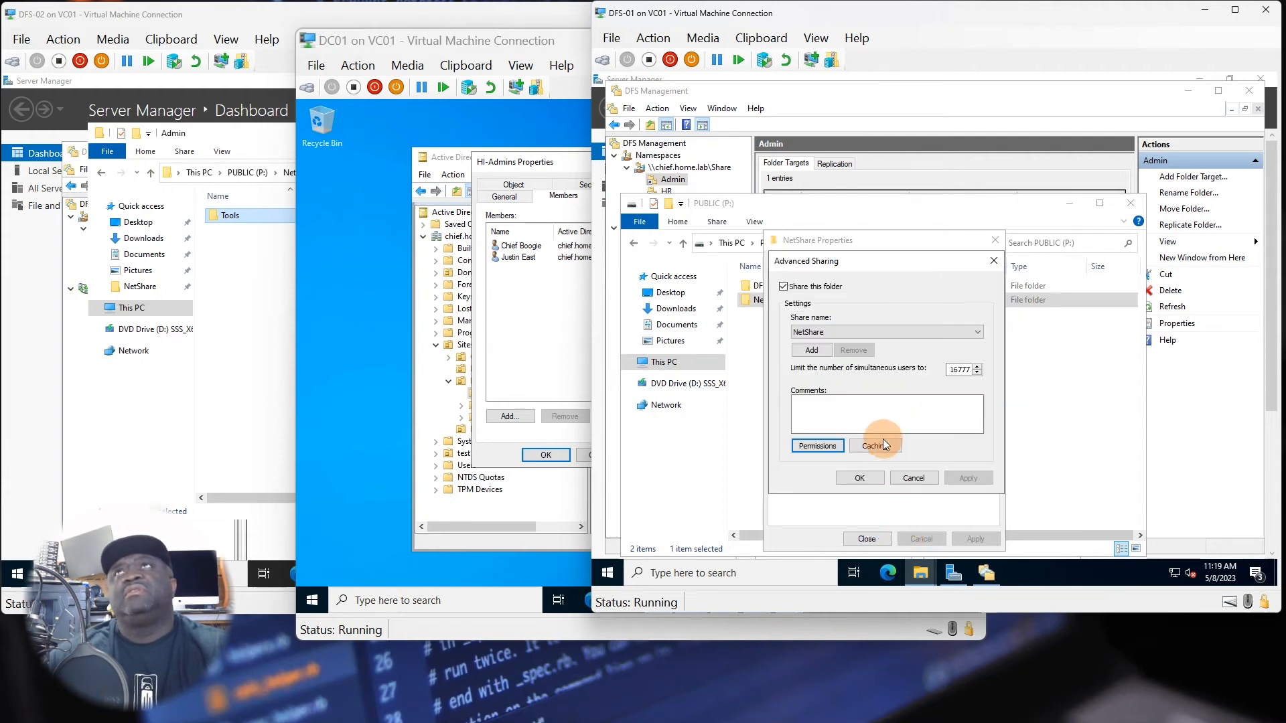
pyautogui.click(850, 472)
# Review NetShare's security permissions and general folder properties, and close the properties.
pyautogui.click(850, 263)
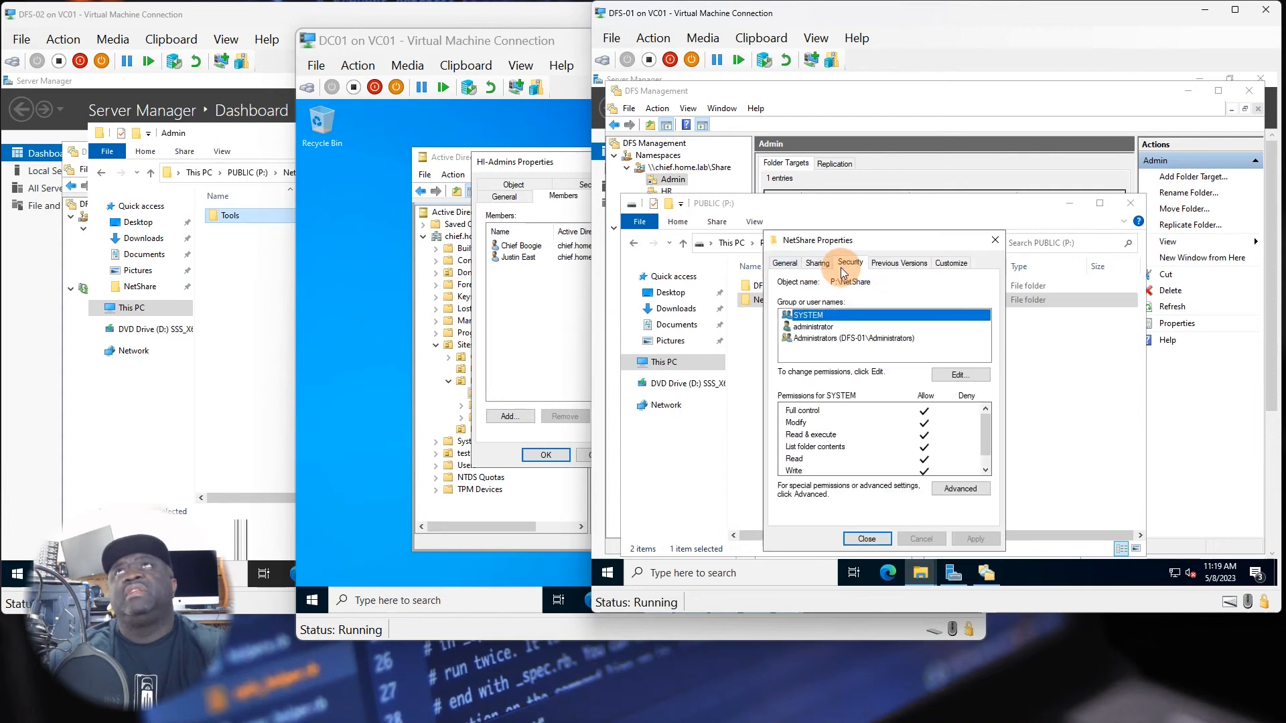
pyautogui.click(784, 261)
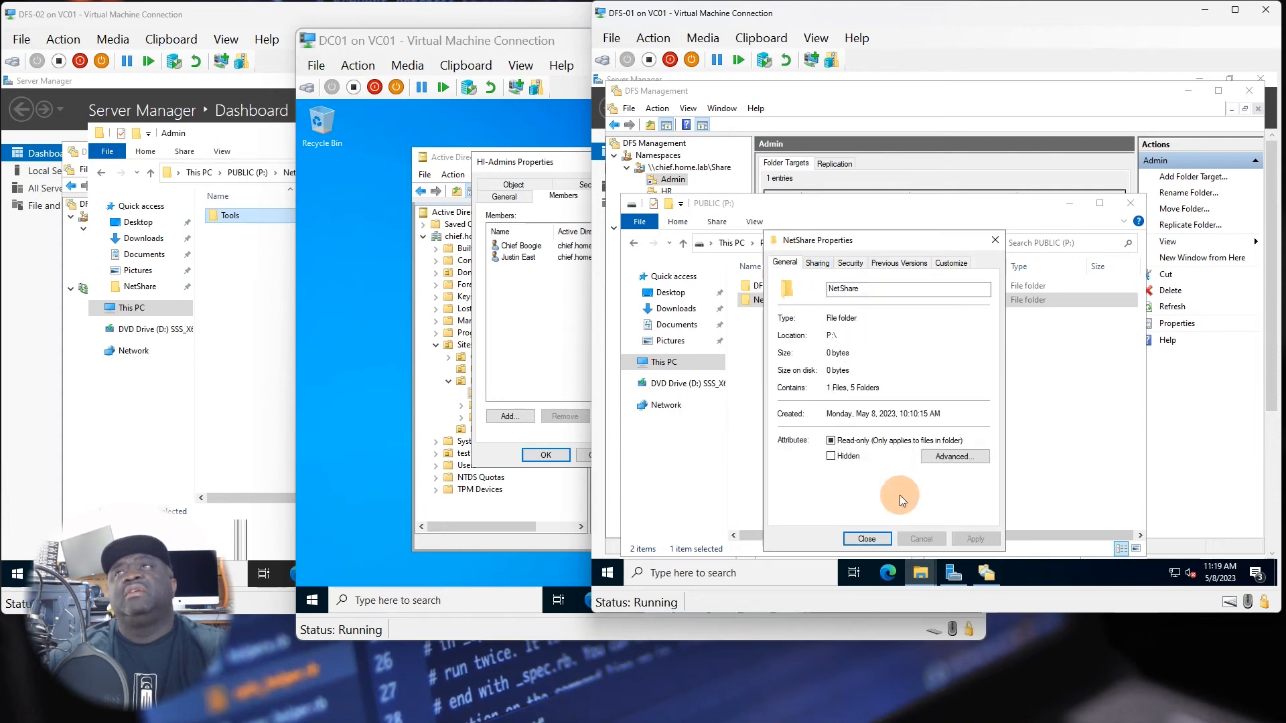
pyautogui.click(883, 540)
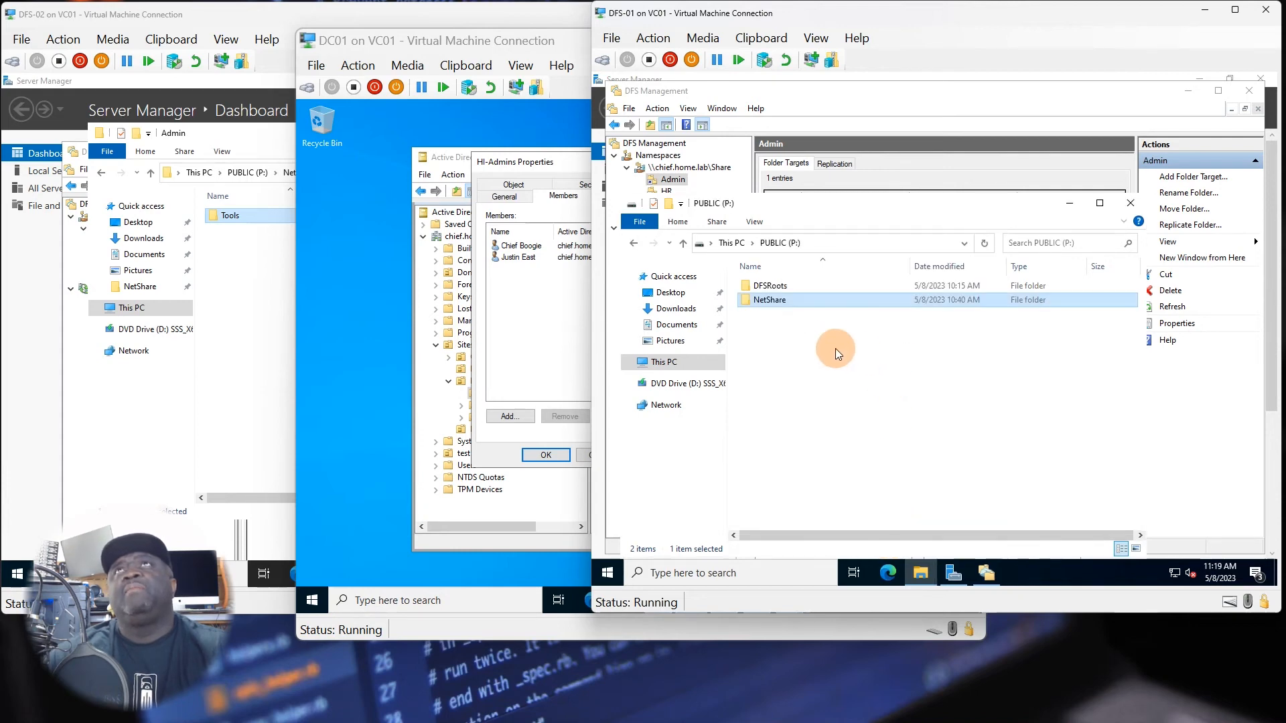
# Open the properties of the Admin folder inside NetShare and select the administrator entry in its security permissions.
pyautogui.doubleClick(772, 298)
pyautogui.doubleClick(774, 286)
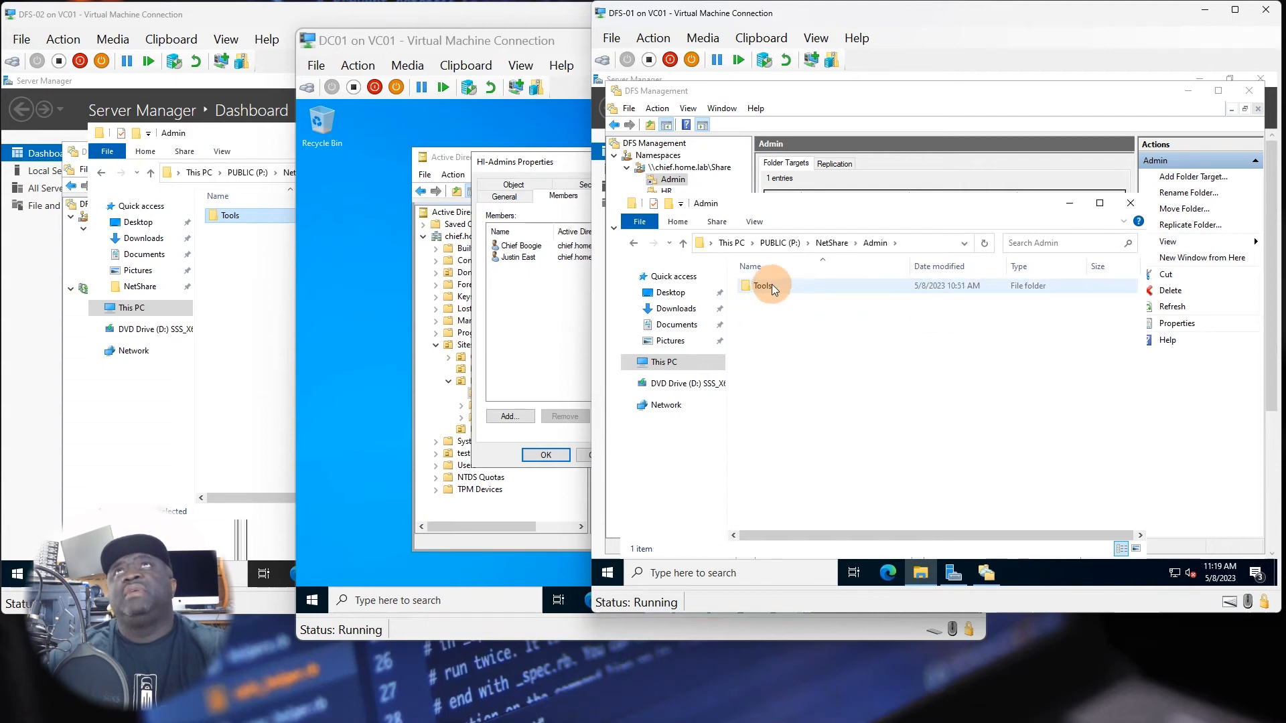
pyautogui.click(841, 244)
pyautogui.rightClick(777, 286)
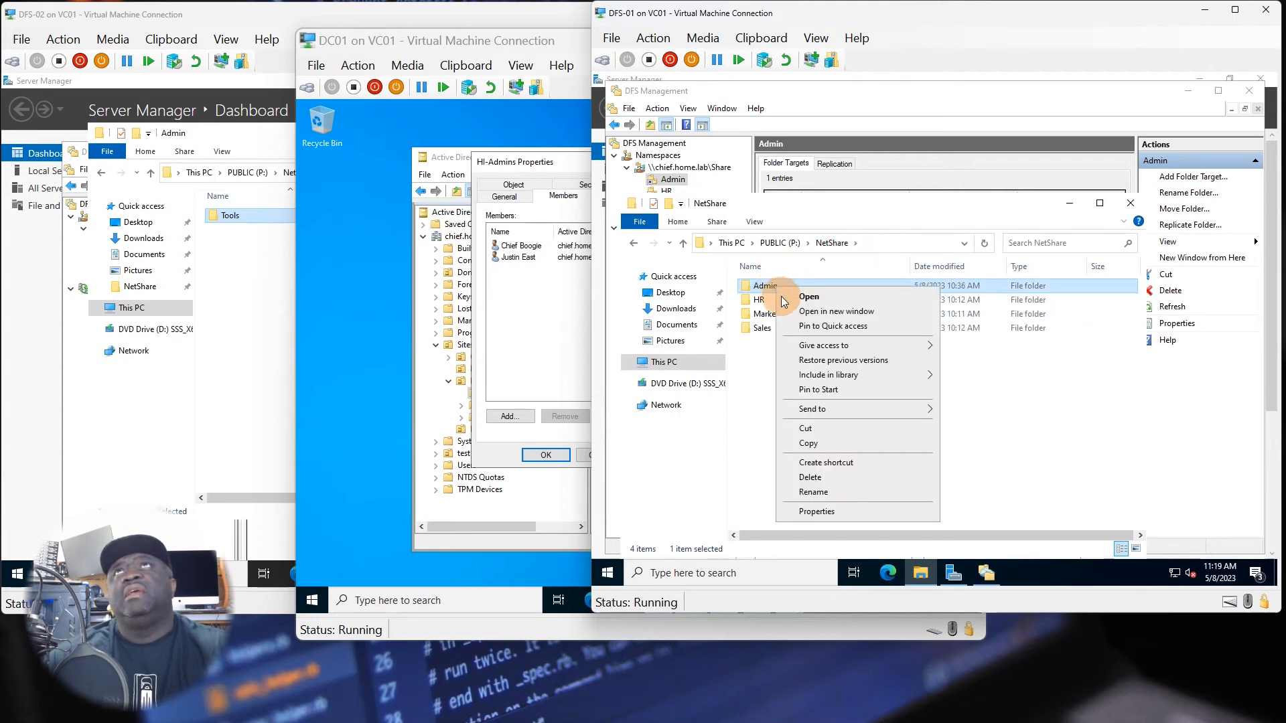
pyautogui.click(844, 515)
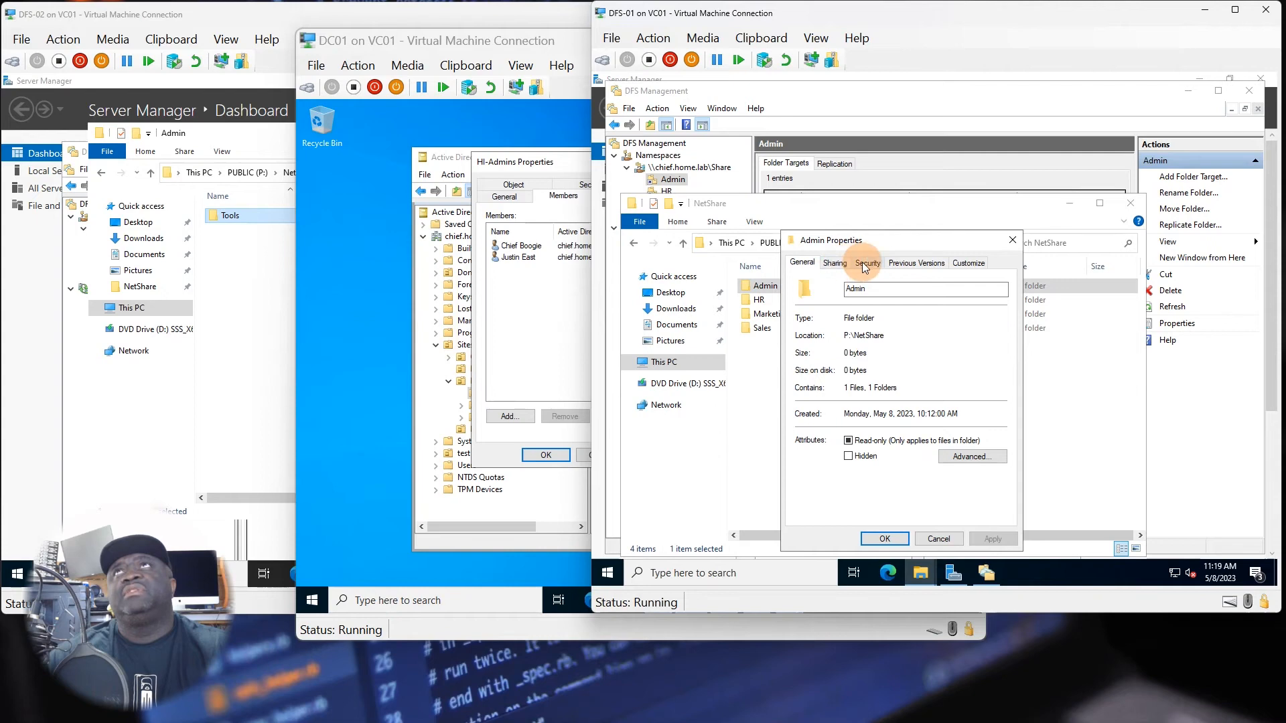
pyautogui.click(865, 263)
pyautogui.click(838, 327)
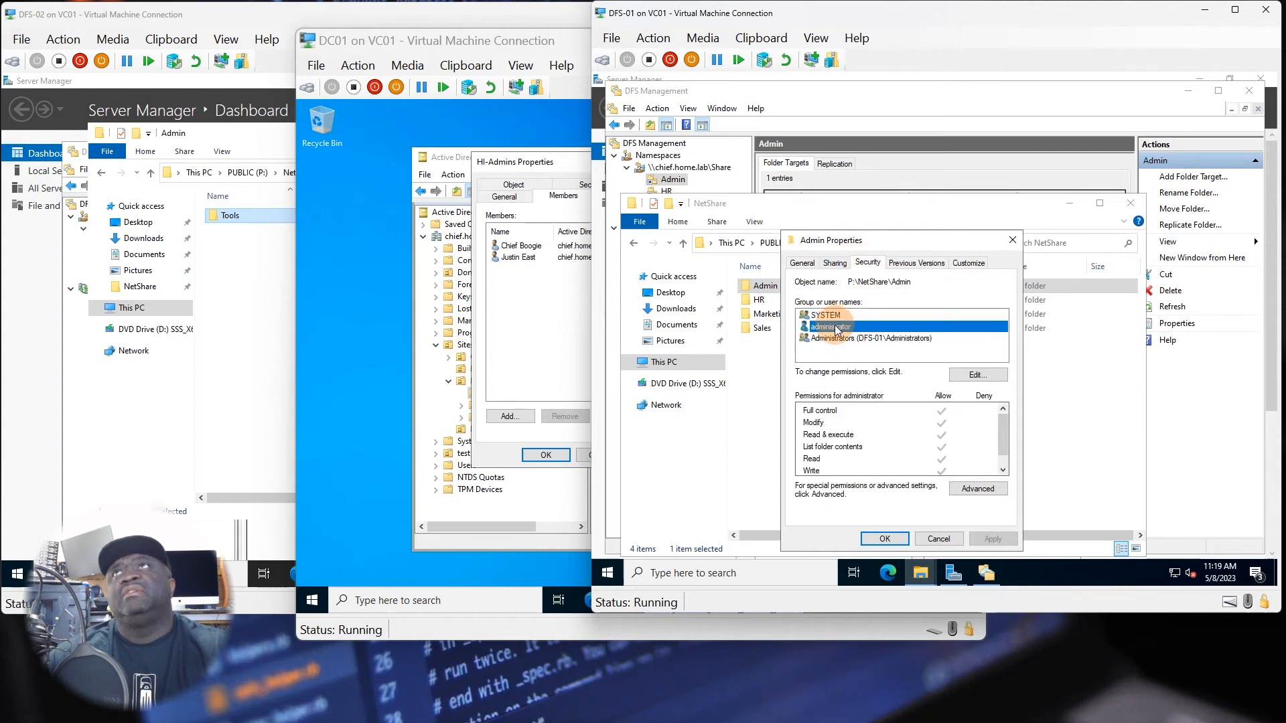
# Add the HI-Admins group from the chief.home.lab directory to the Admin folder's security permissions.
pyautogui.click(975, 373)
pyautogui.click(949, 416)
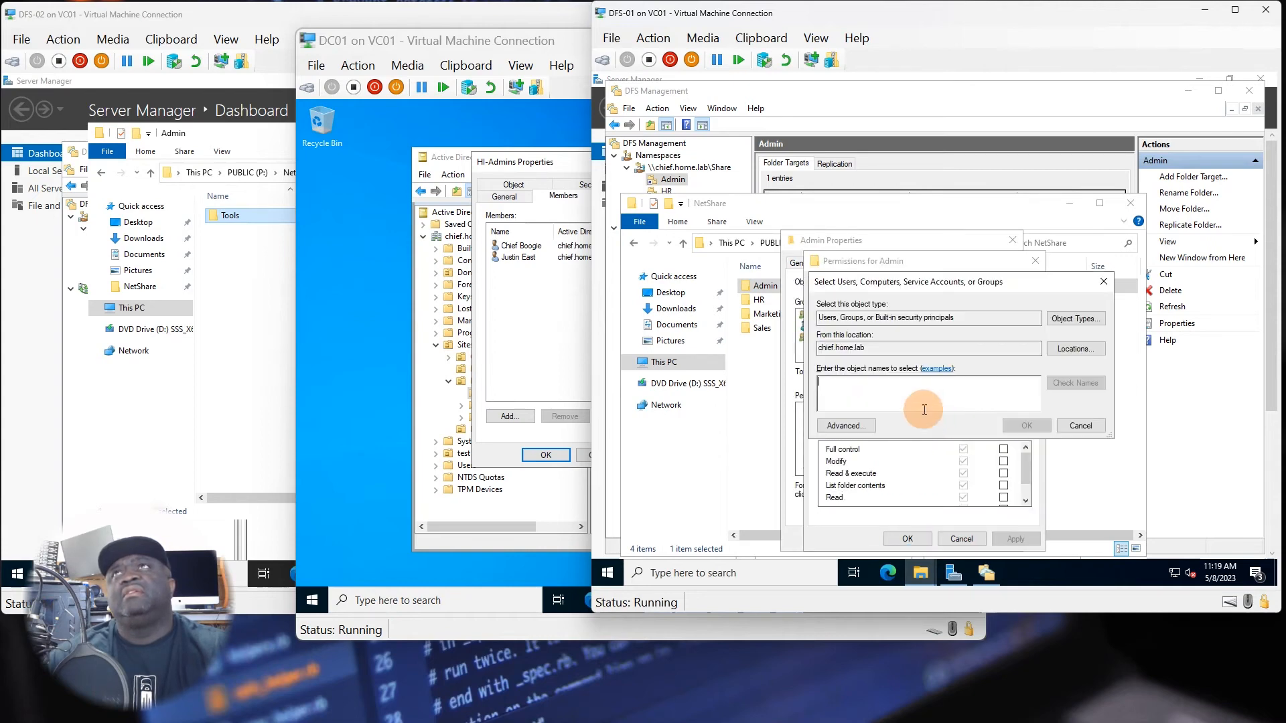
pyautogui.click(859, 426)
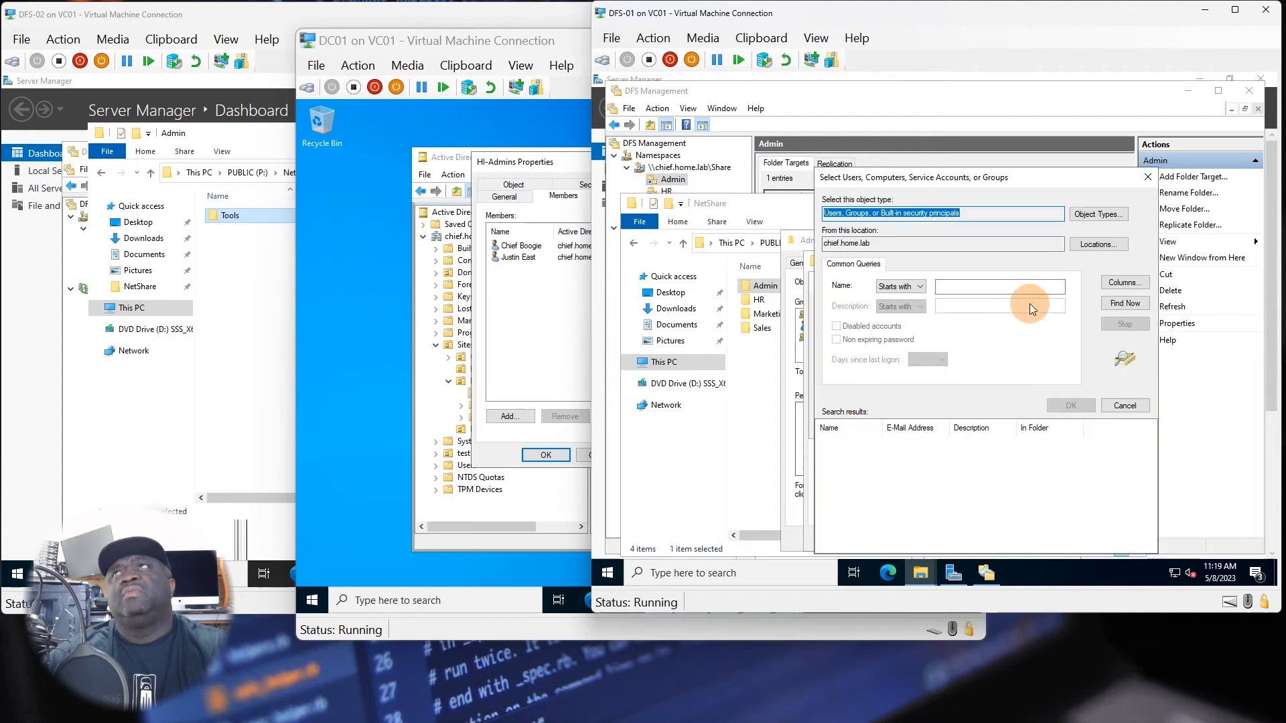
pyautogui.click(1112, 305)
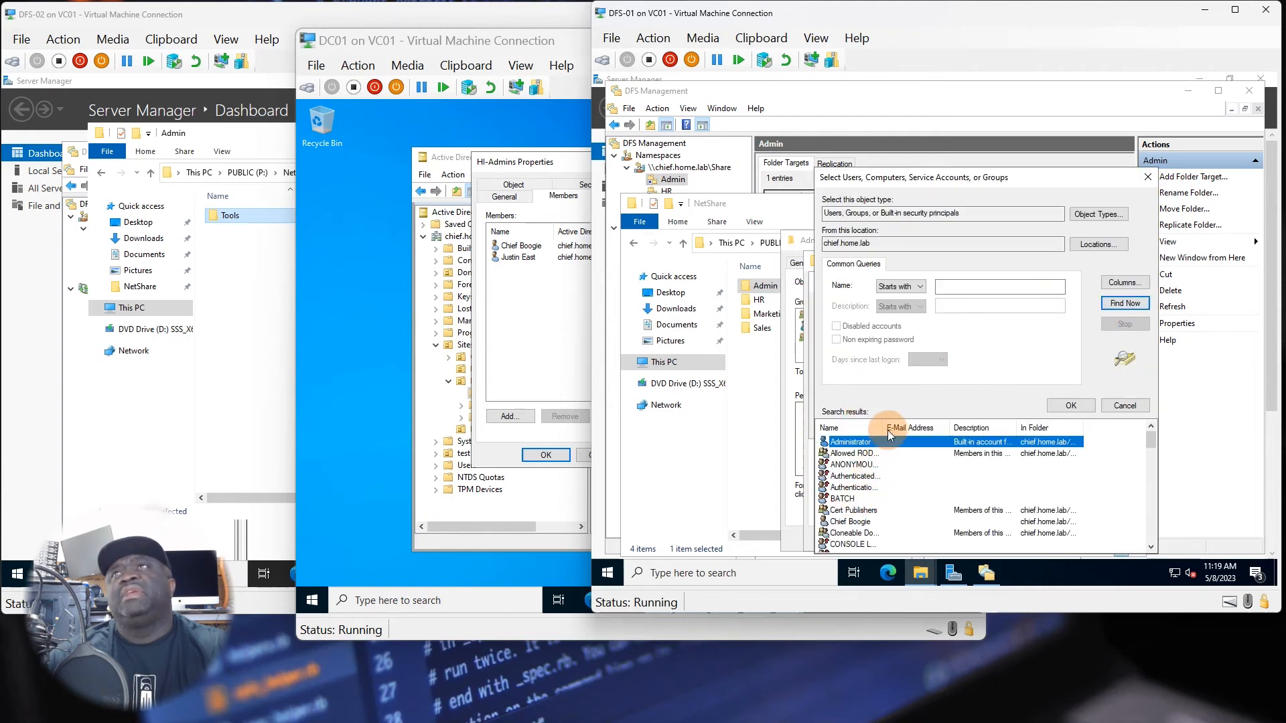
pyautogui.moveTo(887, 430); pyautogui.dragTo(926, 430)
pyautogui.scroll(-9, 898, 505)
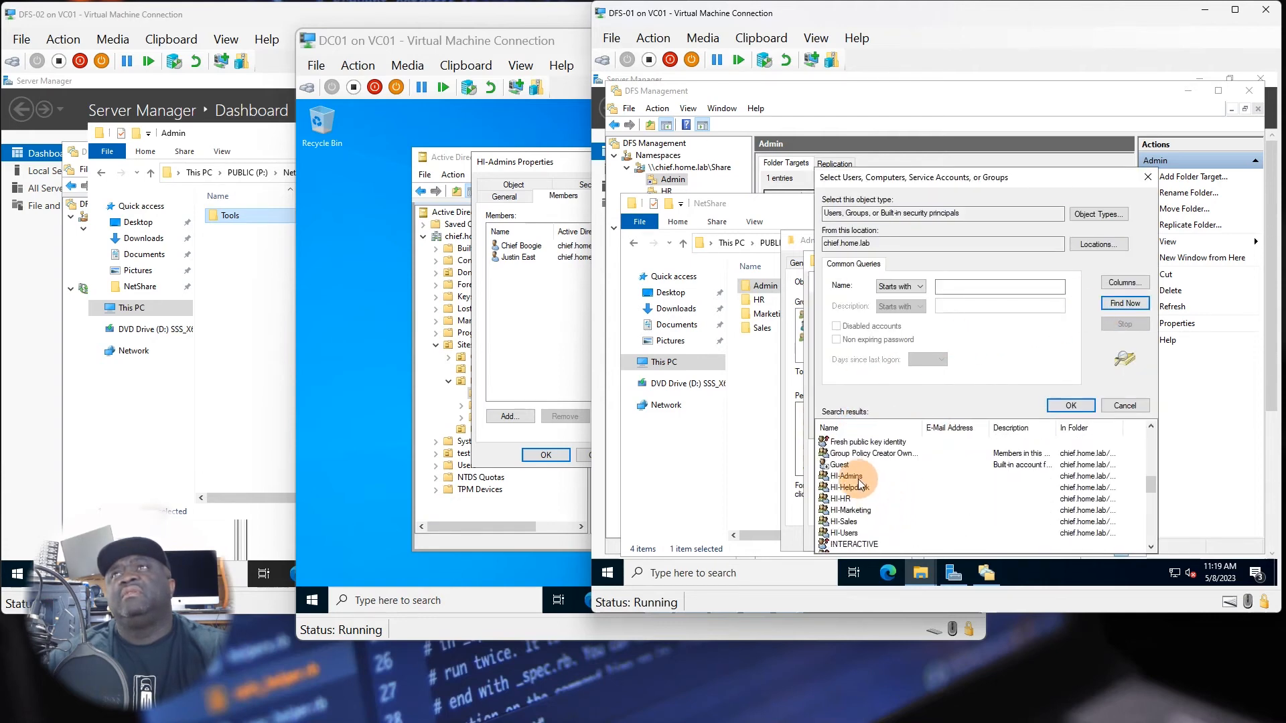
pyautogui.doubleClick(858, 477)
pyautogui.click(1020, 418)
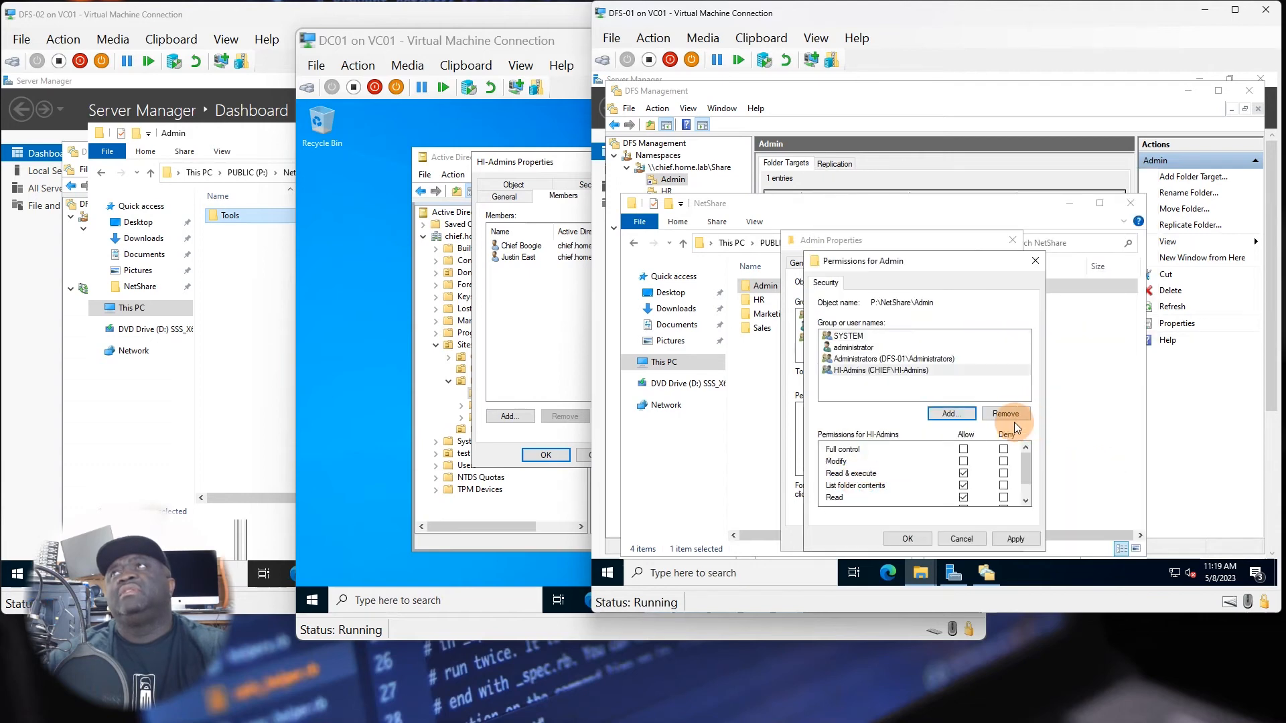
# Allow HI-Admins full control of the Admin folder and apply the security permissions.
pyautogui.click(963, 449)
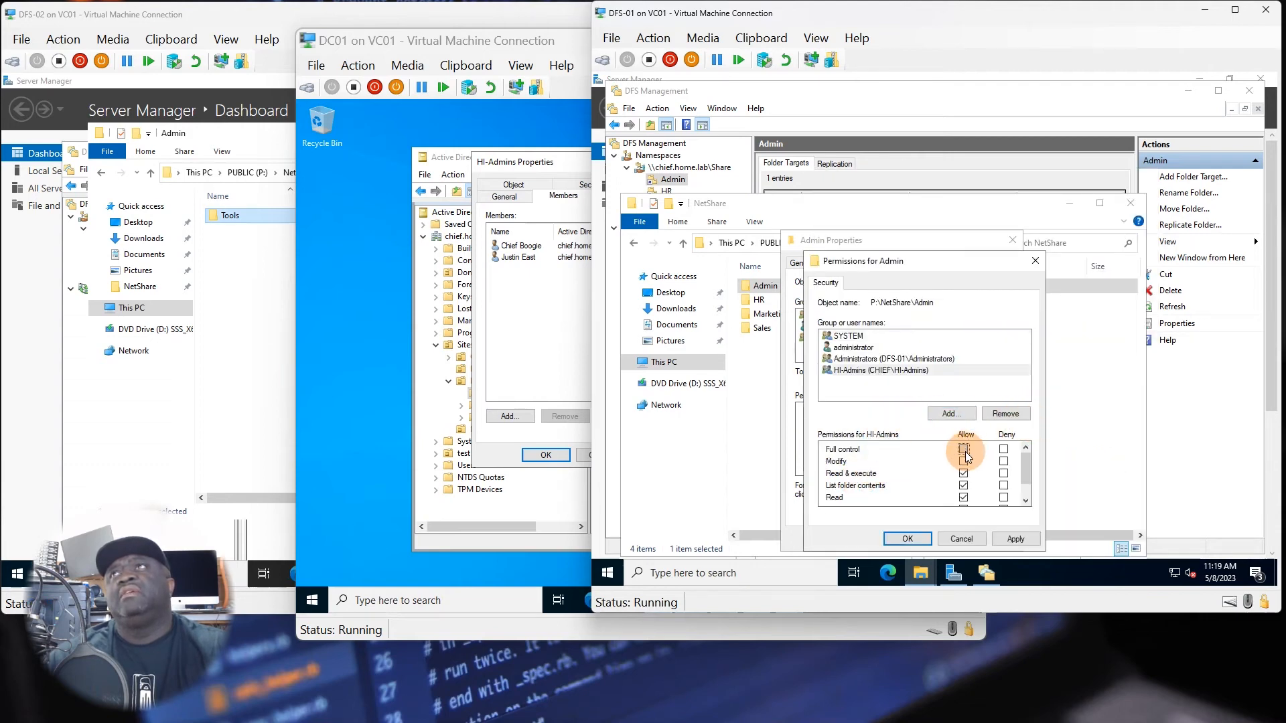
pyautogui.click(1006, 540)
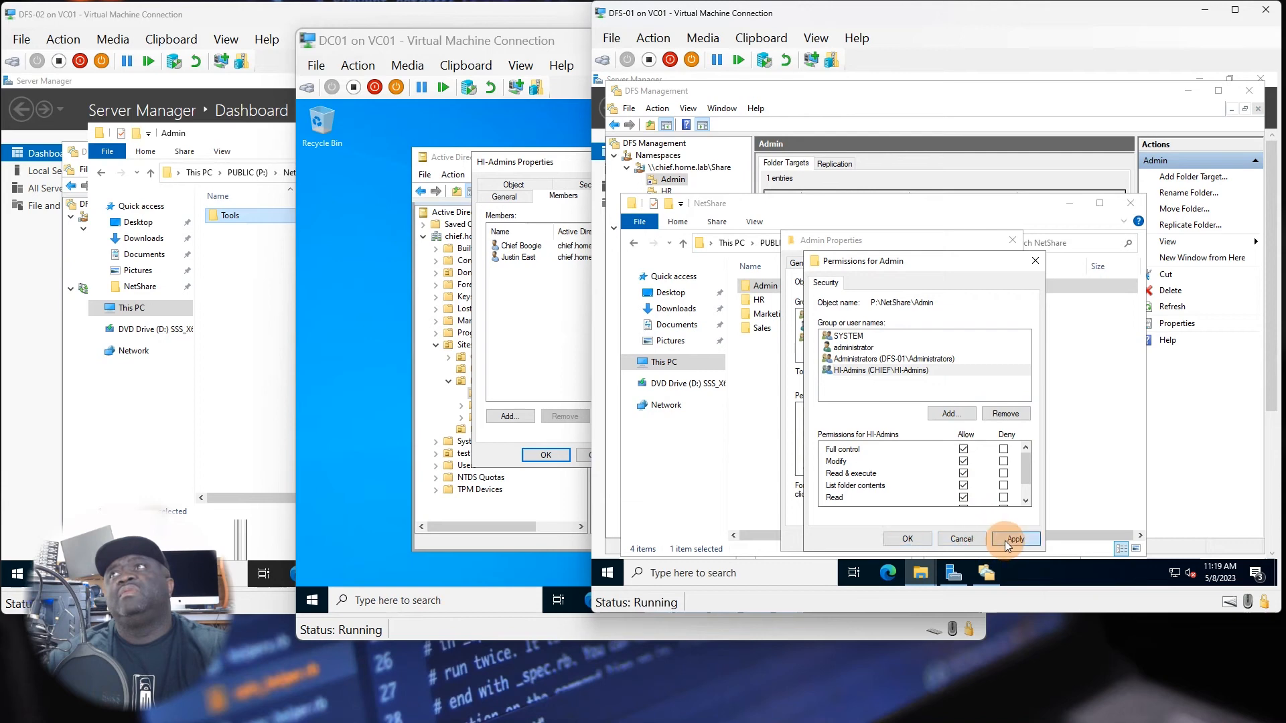
pyautogui.click(914, 543)
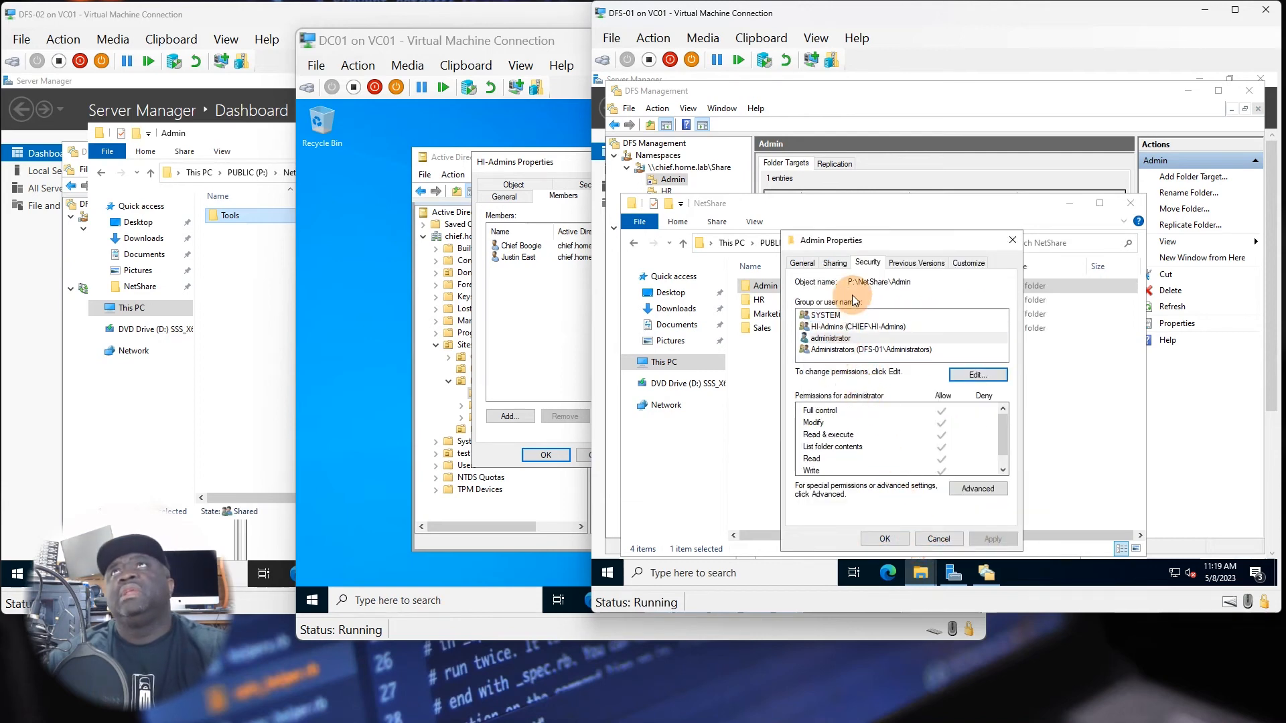
# Check the Admin folder's share permissions for Everyone and HI-Admins, and close its properties.
pyautogui.click(835, 263)
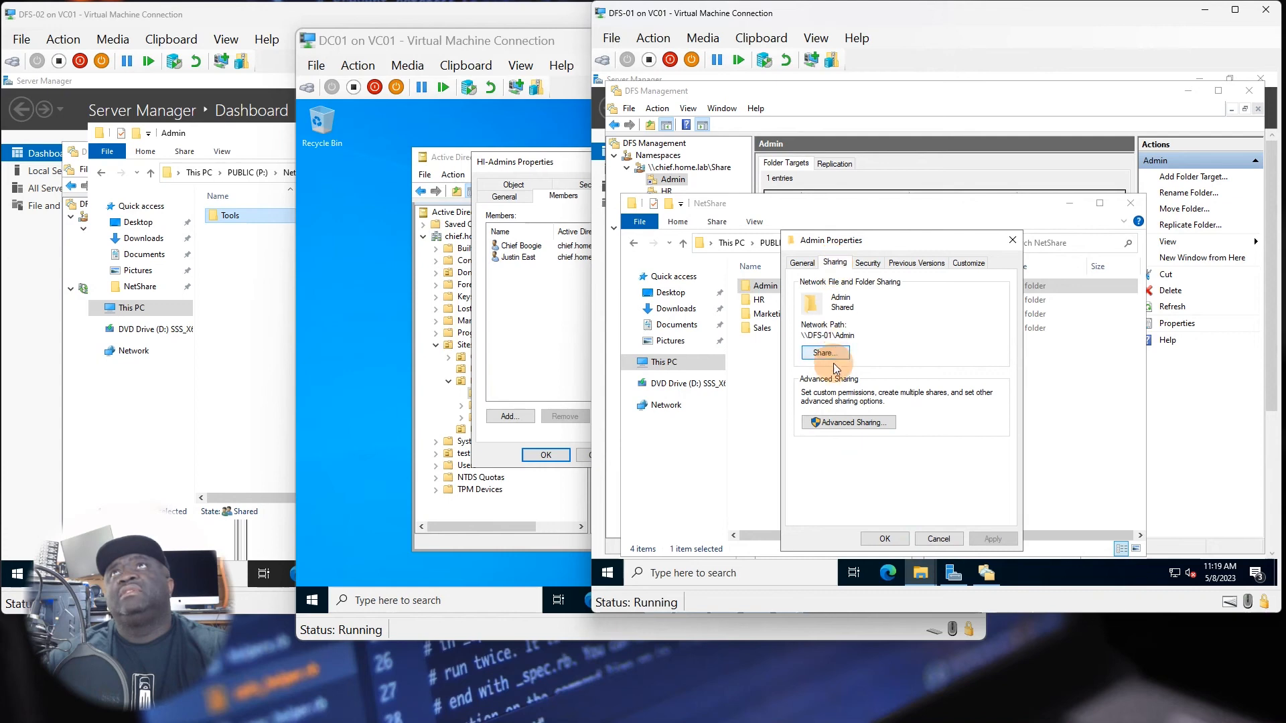
pyautogui.click(849, 422)
pyautogui.click(834, 445)
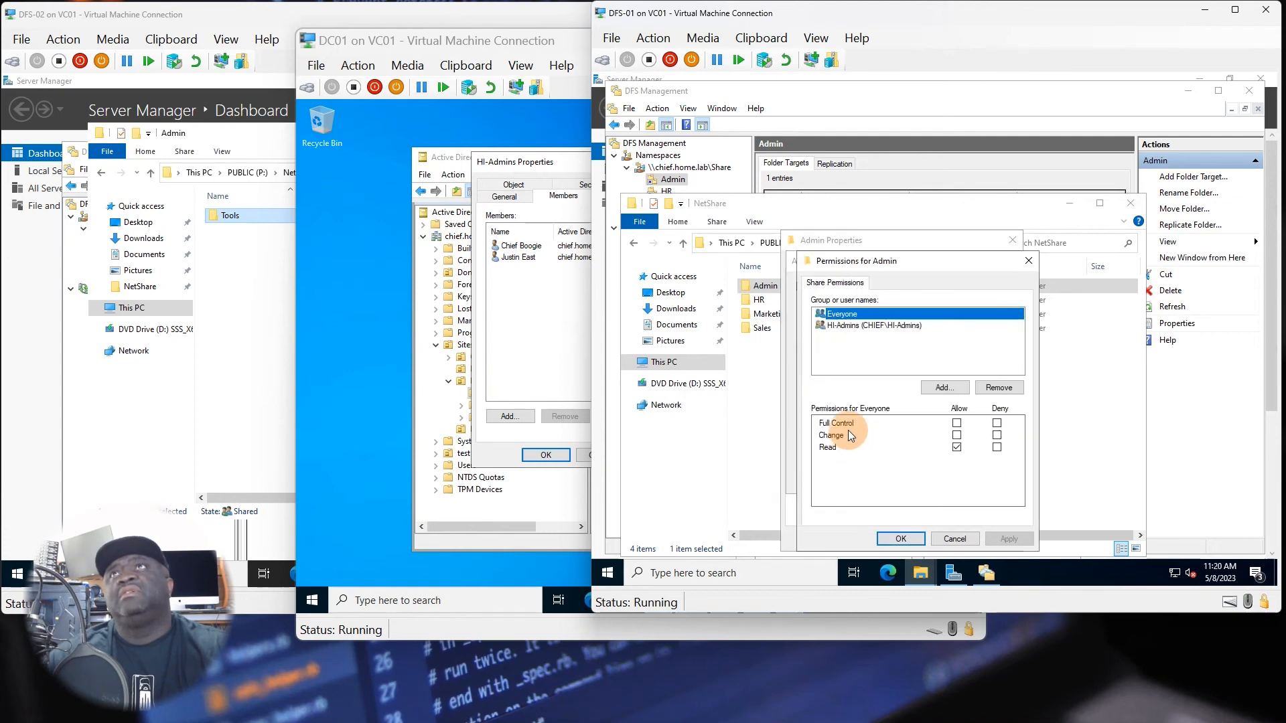
pyautogui.click(848, 325)
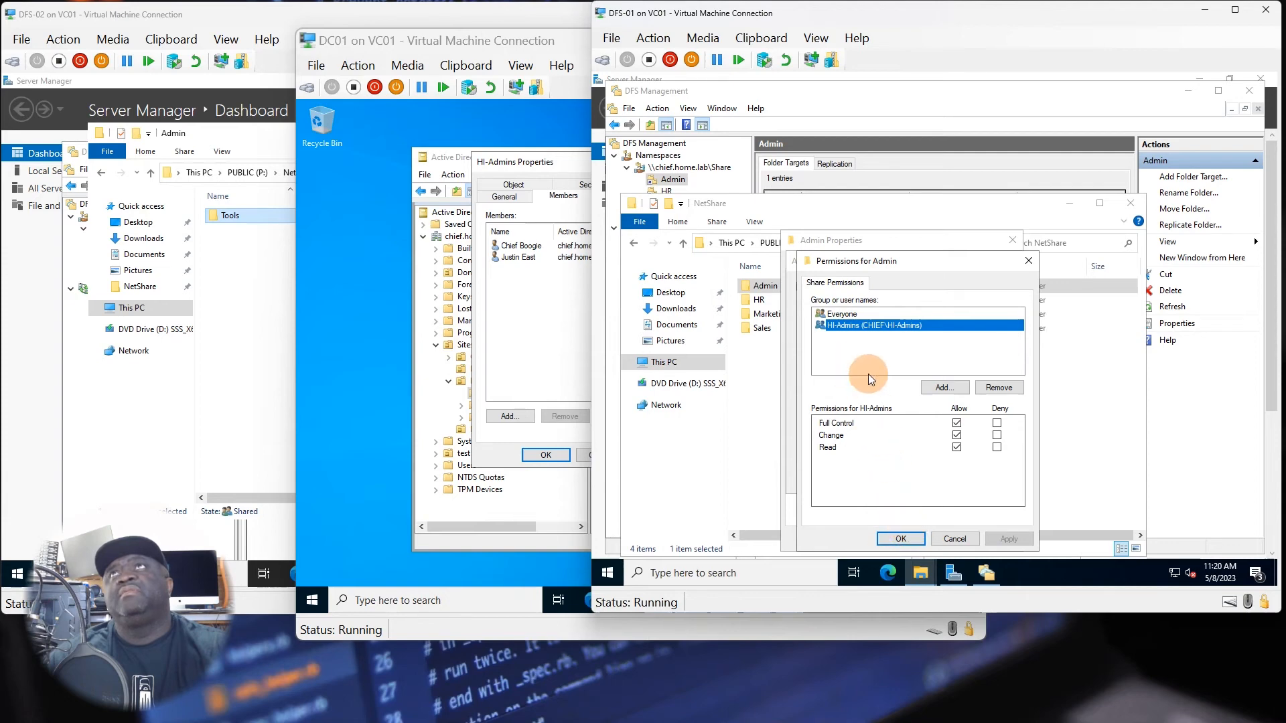
pyautogui.click(898, 539)
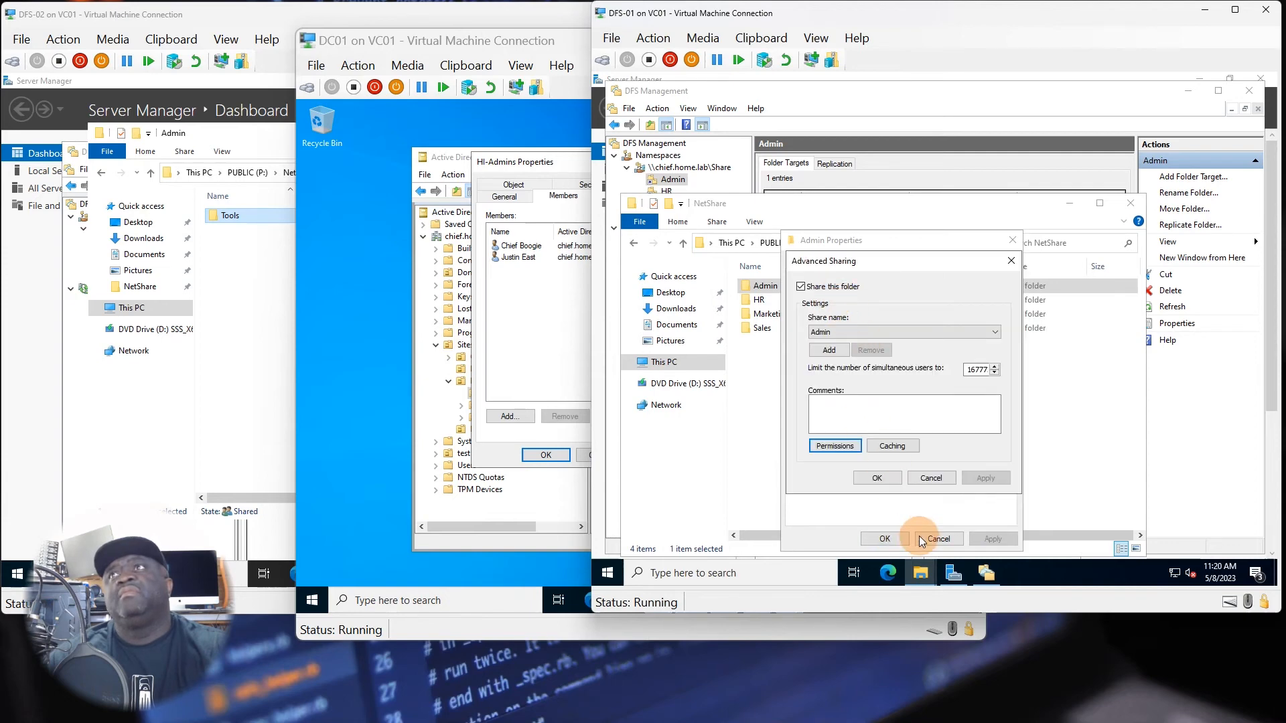
pyautogui.click(877, 478)
pyautogui.click(886, 540)
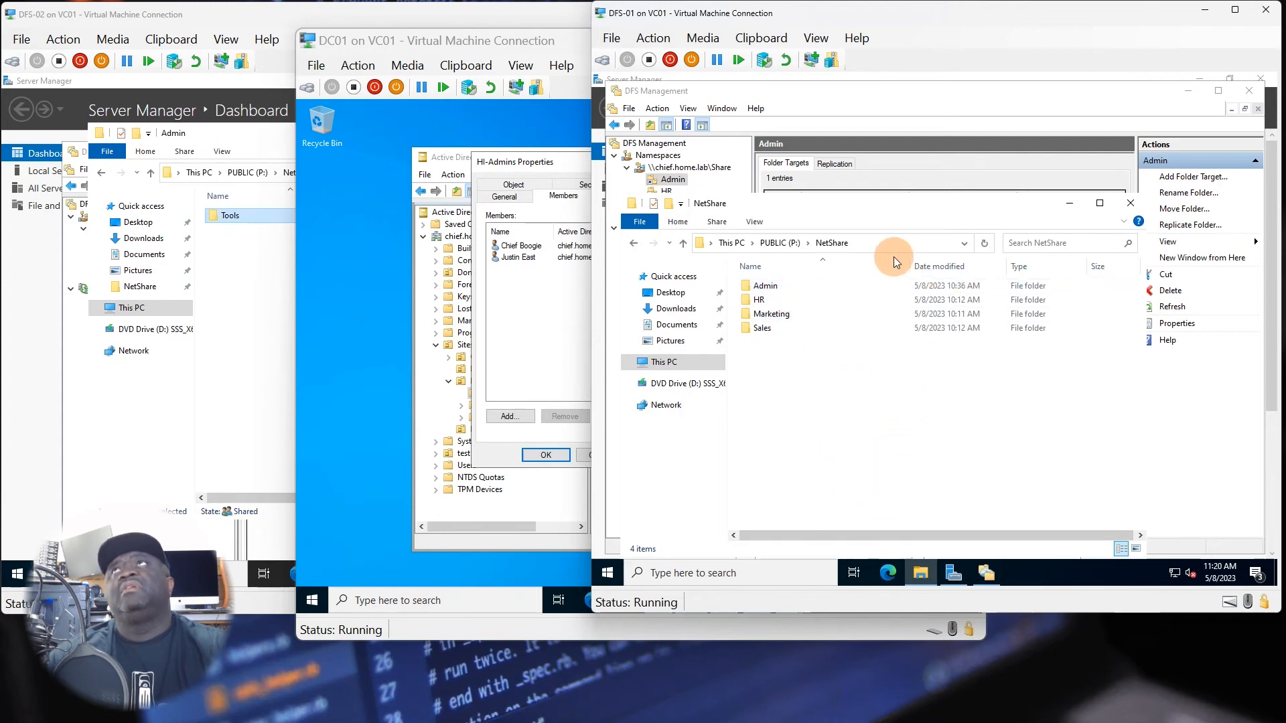
# Force a Group Policy update on DFS-01 by running gpupdate /force in Windows PowerShell.
pyautogui.click(619, 574)
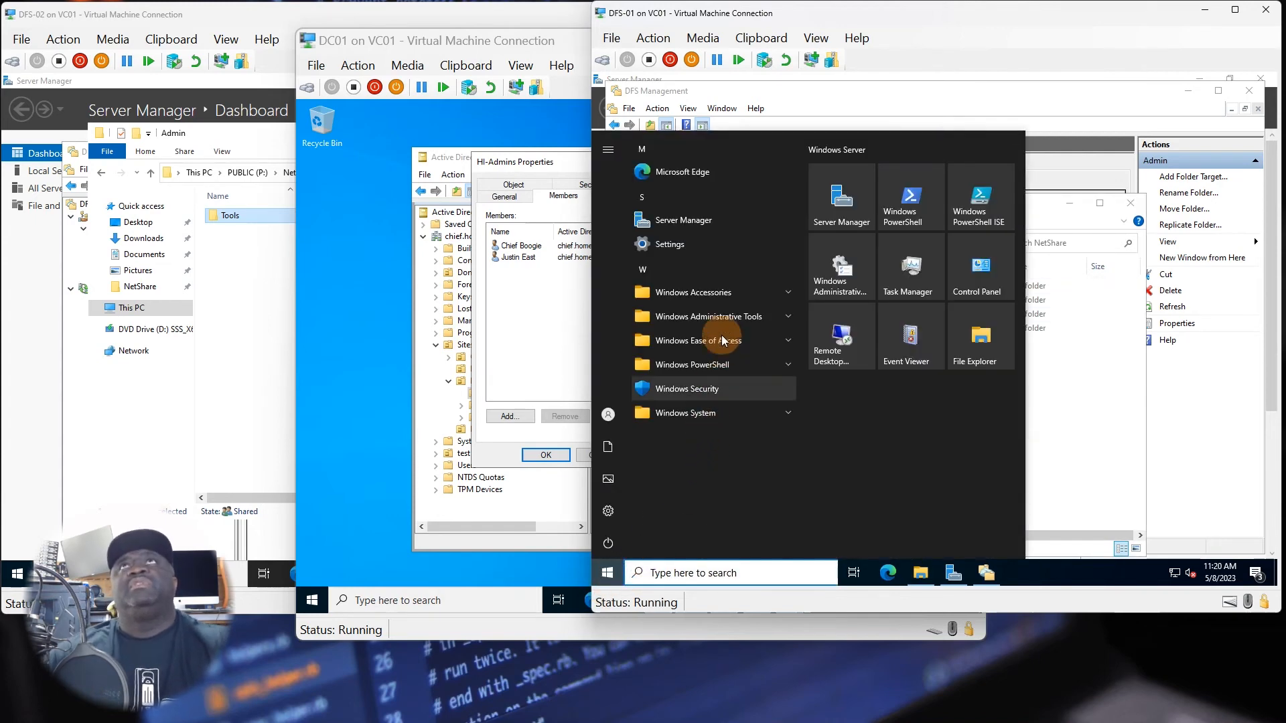
pyautogui.click(893, 224)
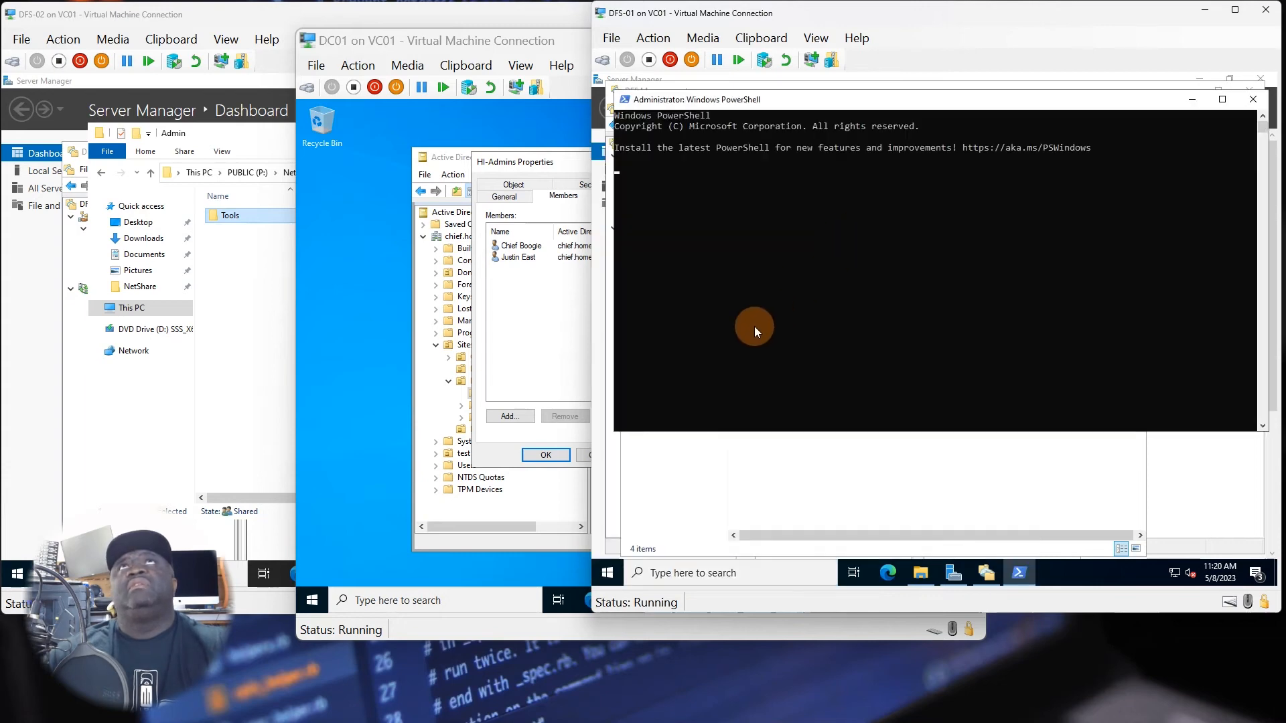
pyautogui.write('g')
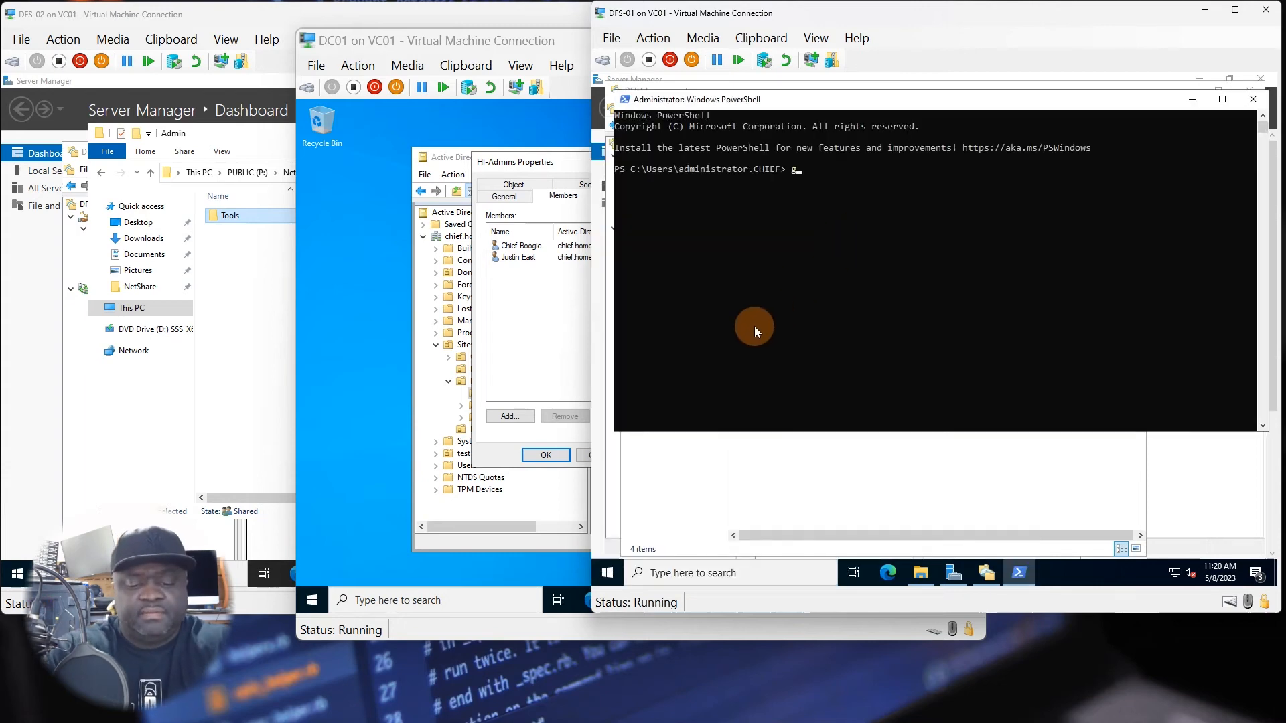
pyautogui.write('pupdate')
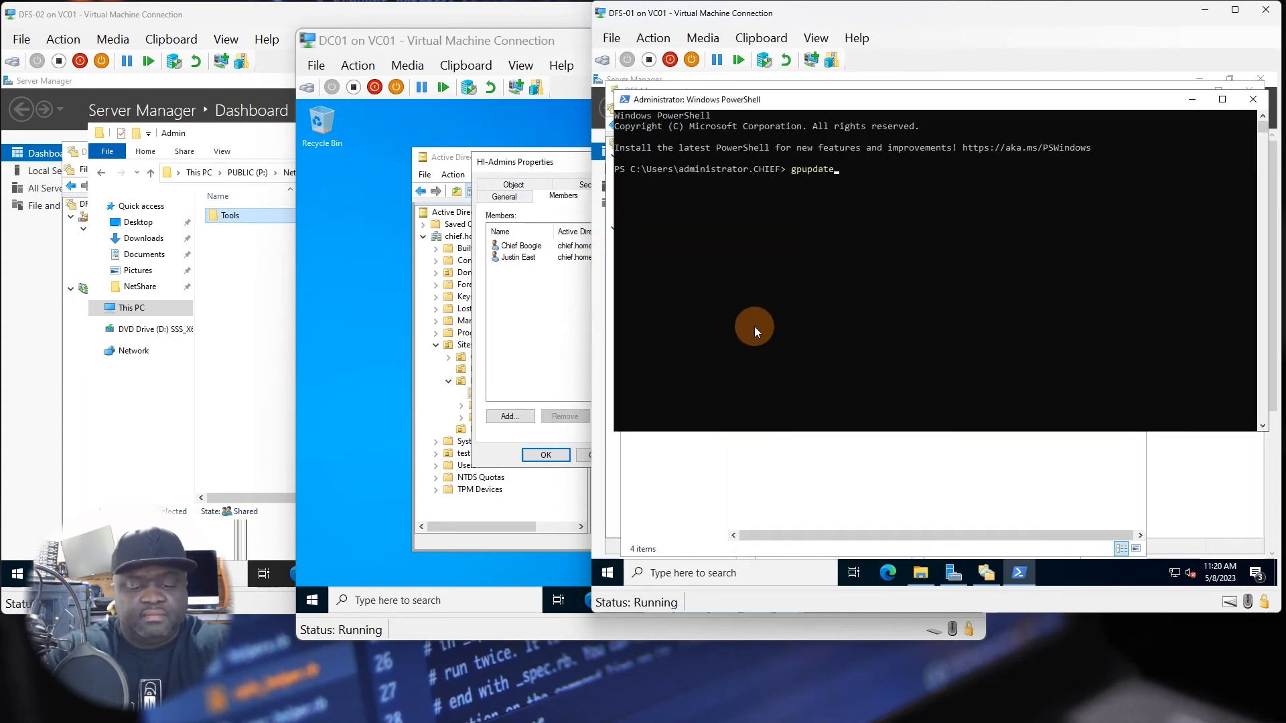
pyautogui.write(' /force')
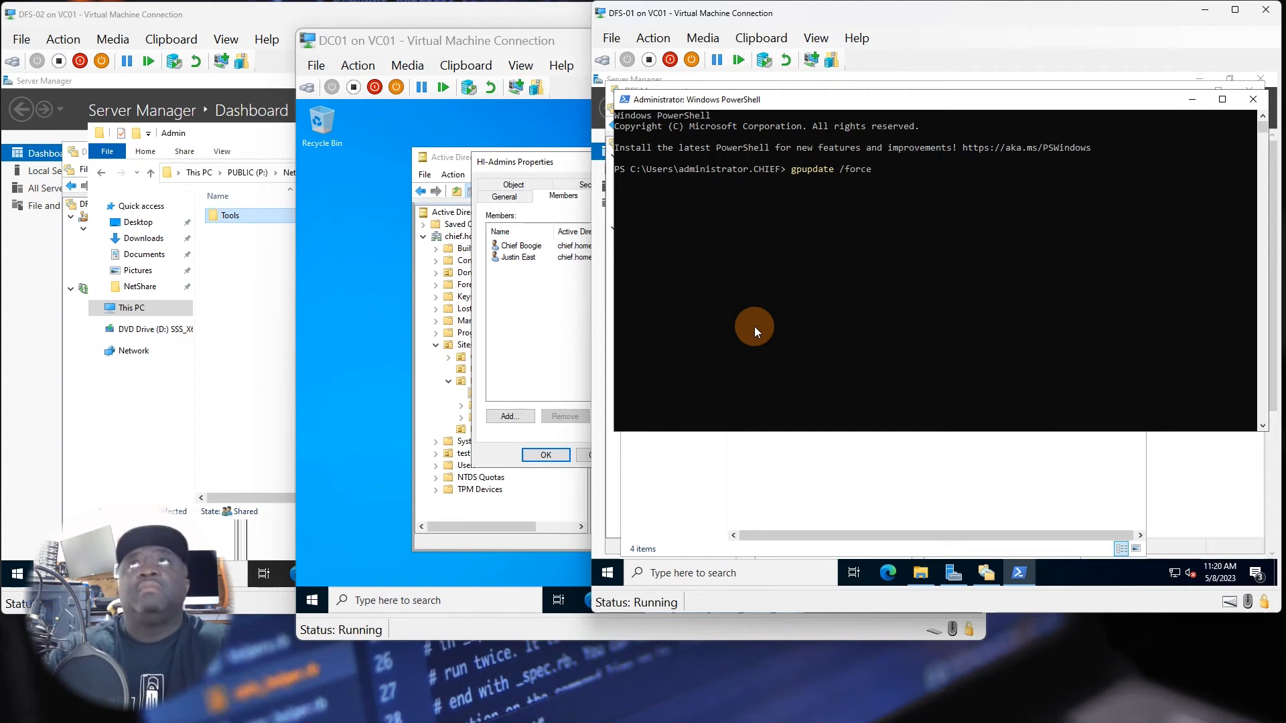
pyautogui.press('Return')
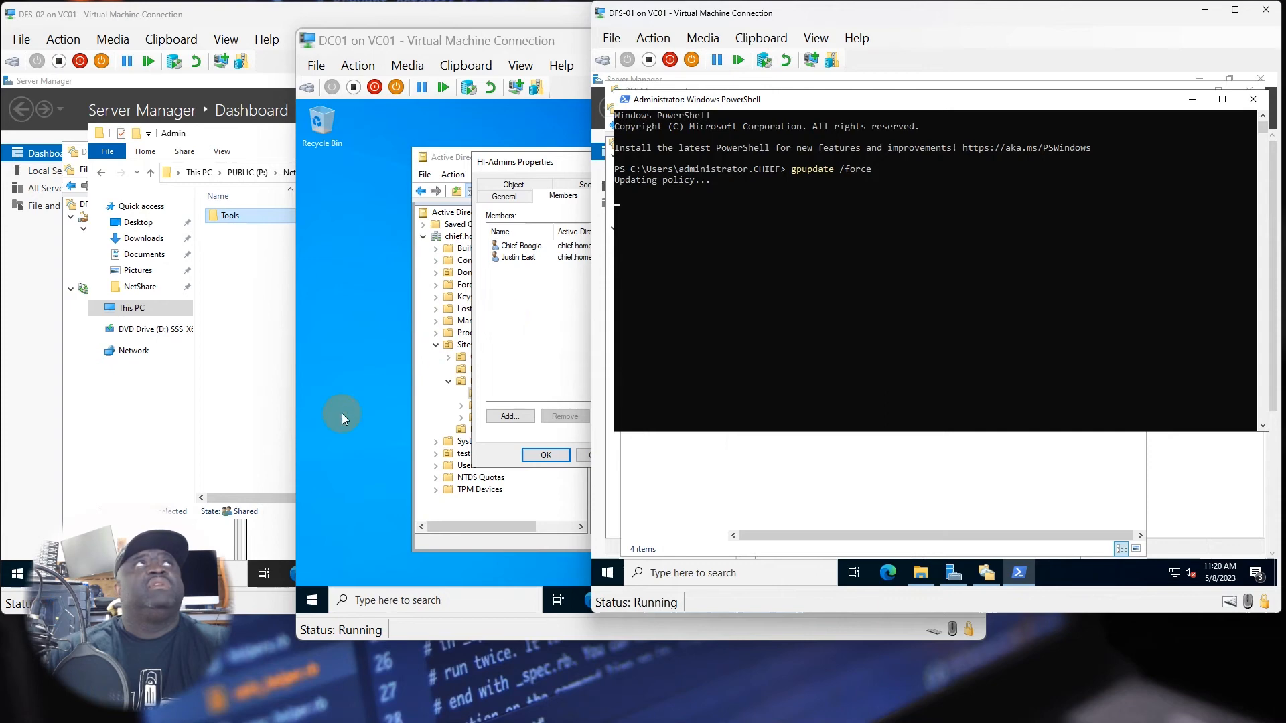
# Switch to DC01 and run gpupdate /force in a new Windows PowerShell session.
pyautogui.click(386, 324)
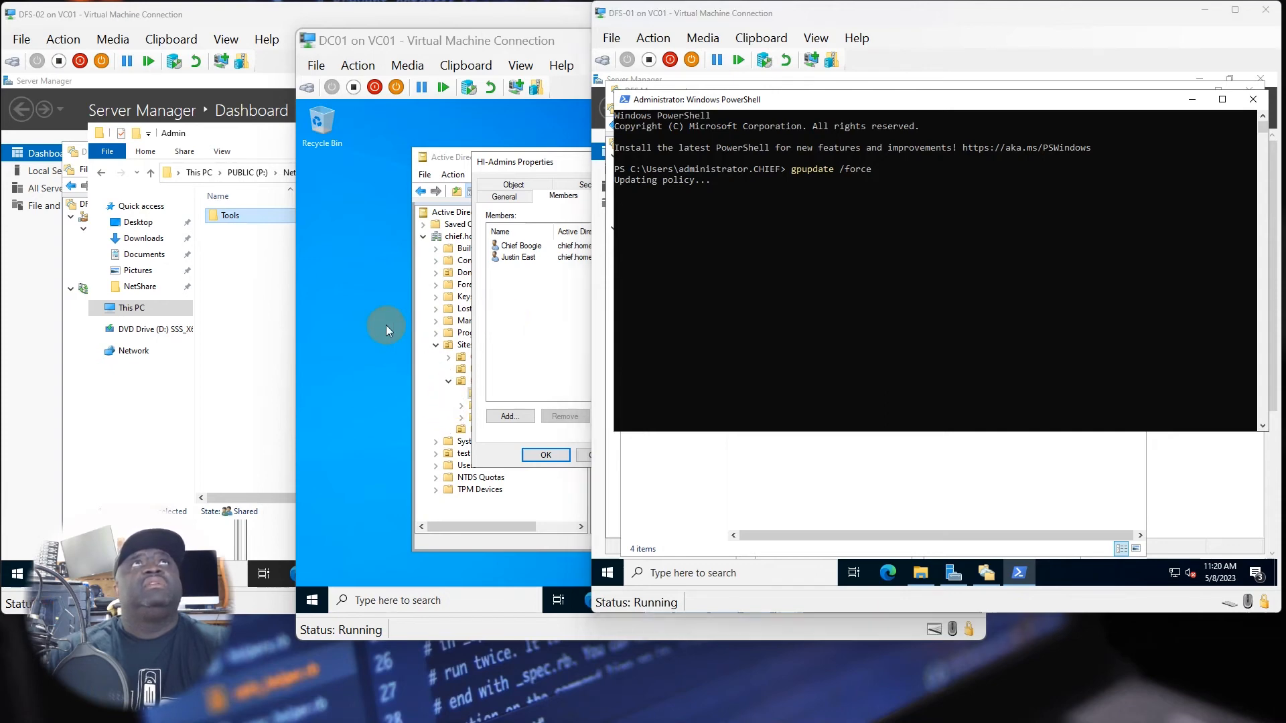
pyautogui.click(311, 601)
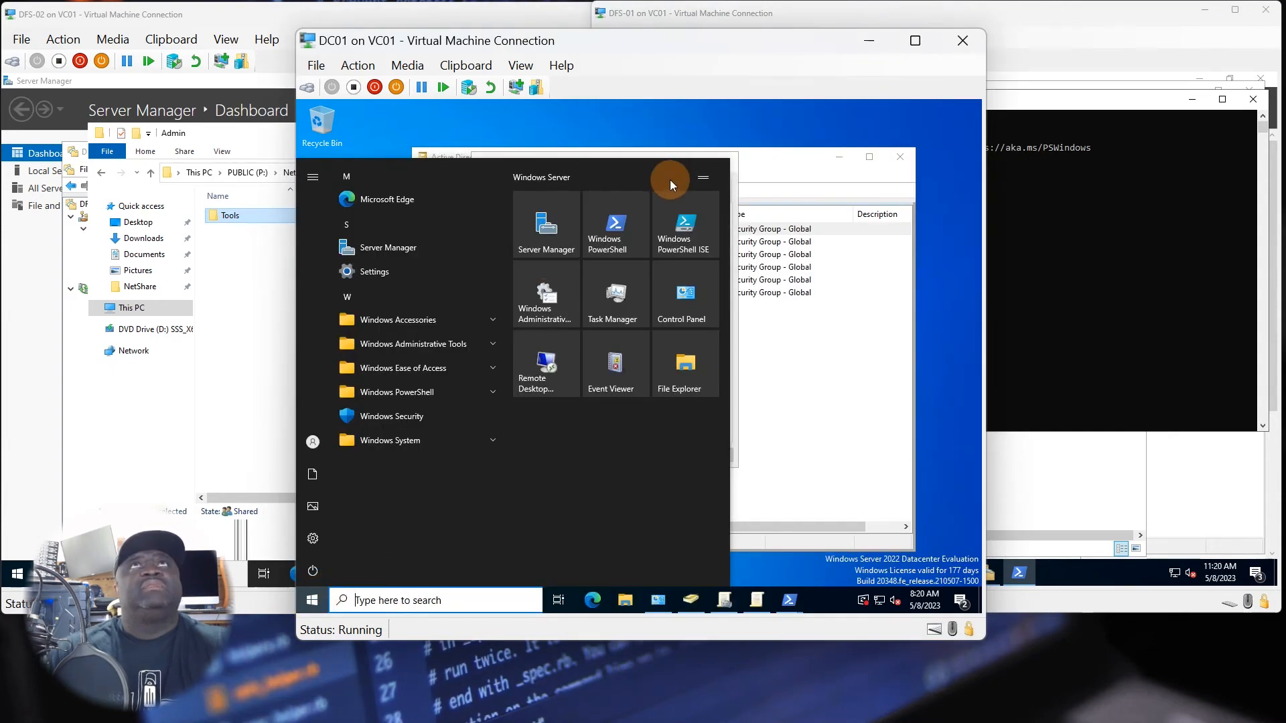
pyautogui.click(624, 230)
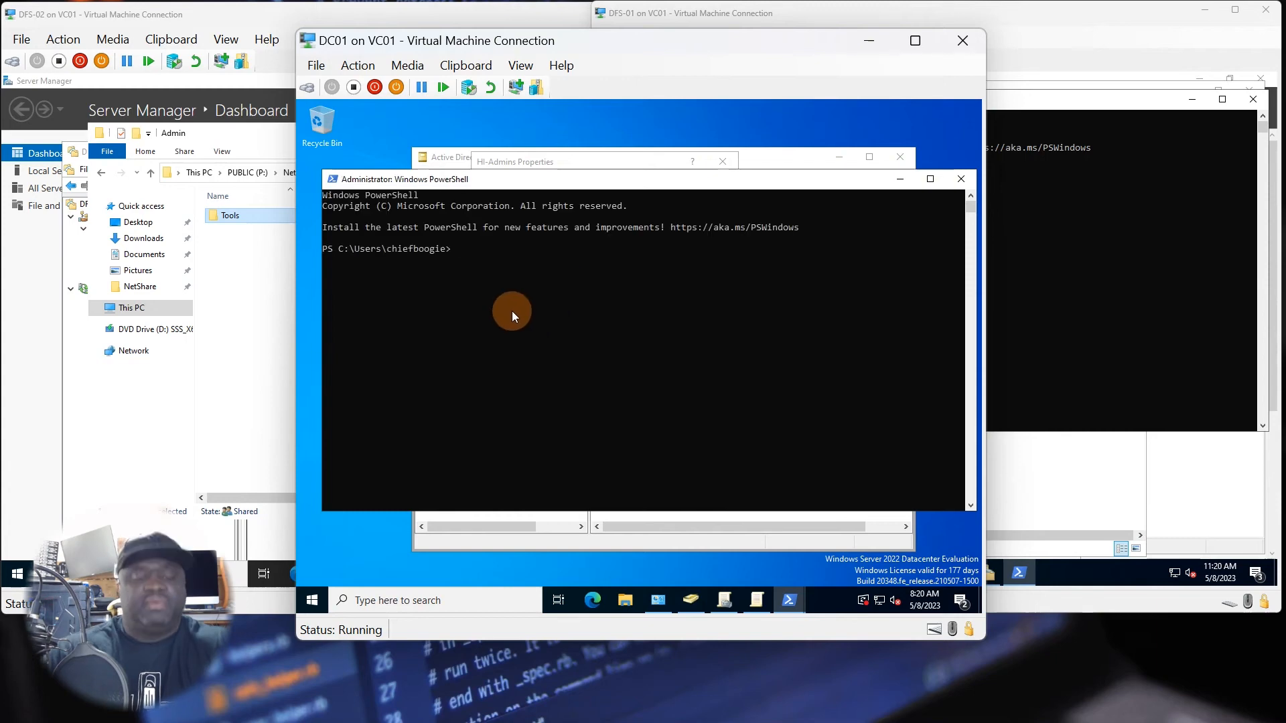
pyautogui.write('gp')
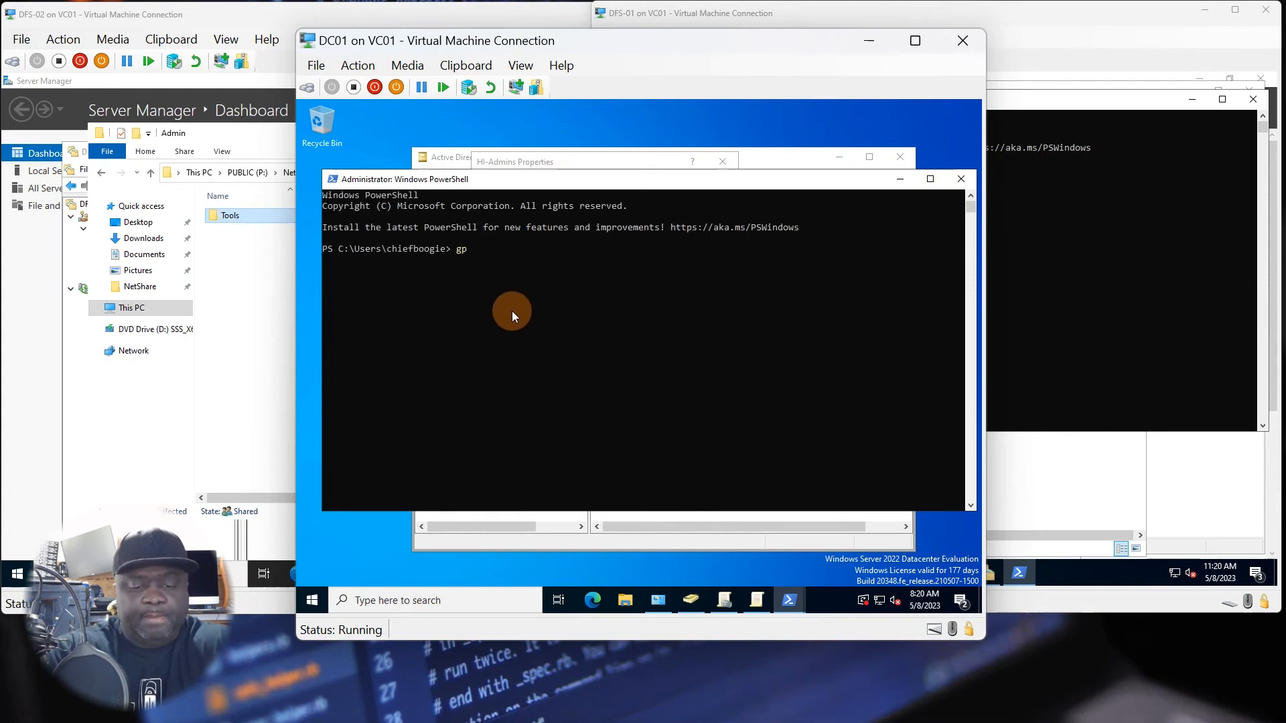
pyautogui.write('update ')
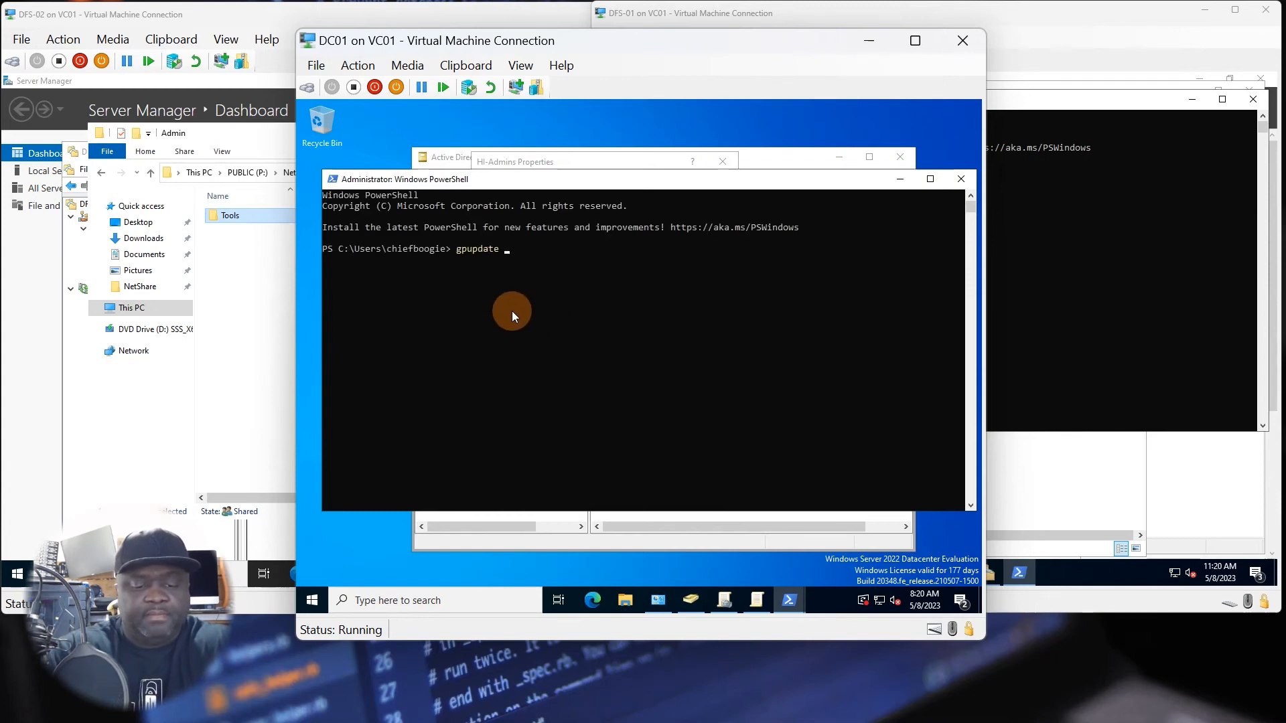
pyautogui.write('/force')
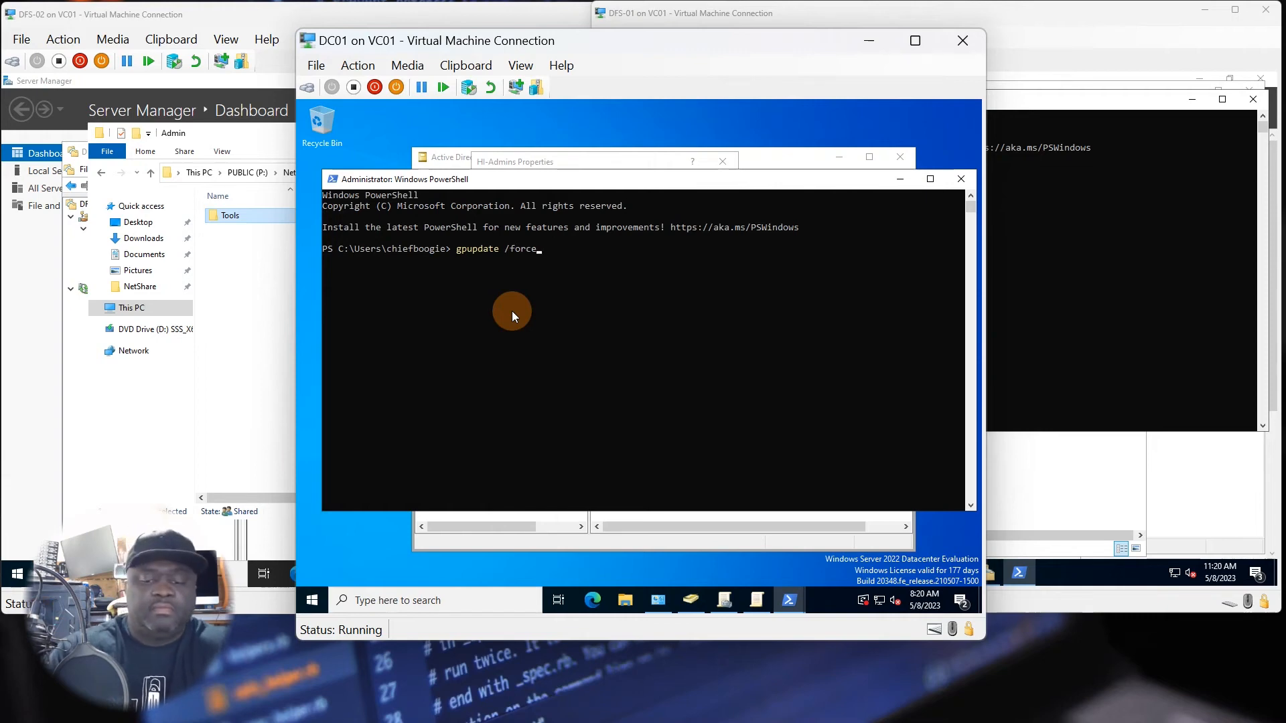
pyautogui.press('Return')
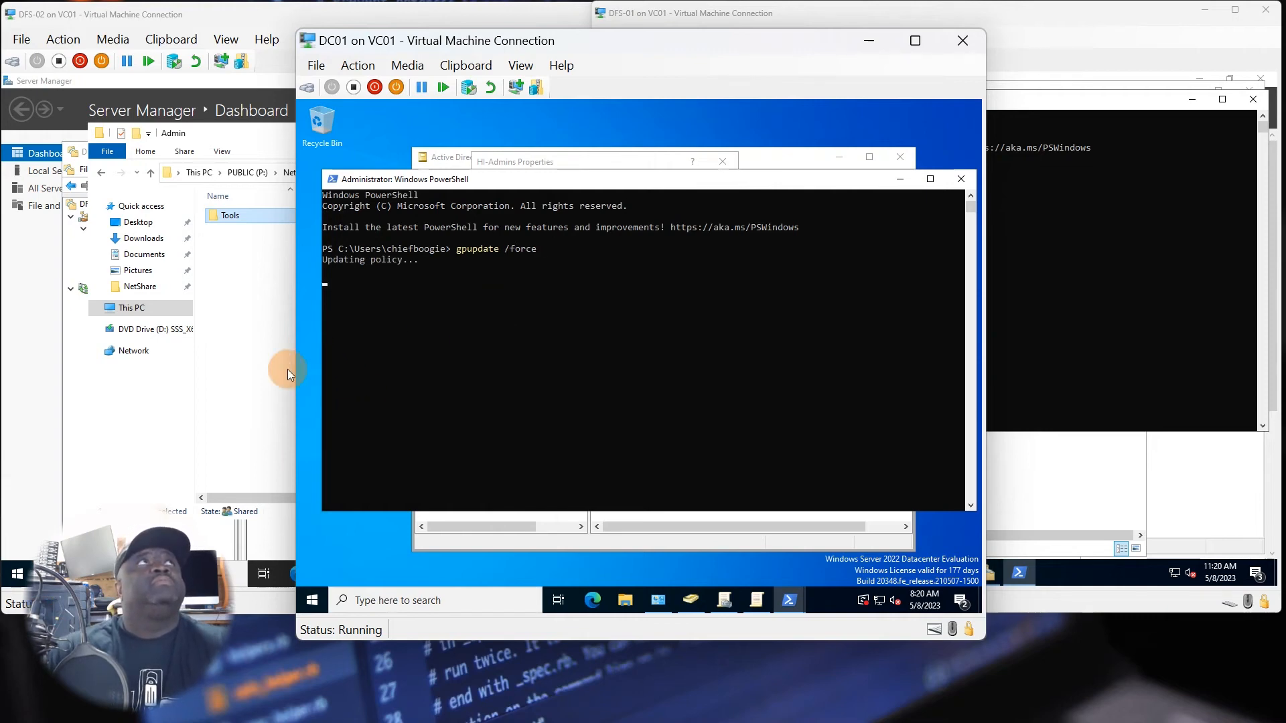
# Run gpupdate /force in a new Windows PowerShell session on DFS-02, and check the policy updates on DC01 and DFS-01.
pyautogui.click(18, 575)
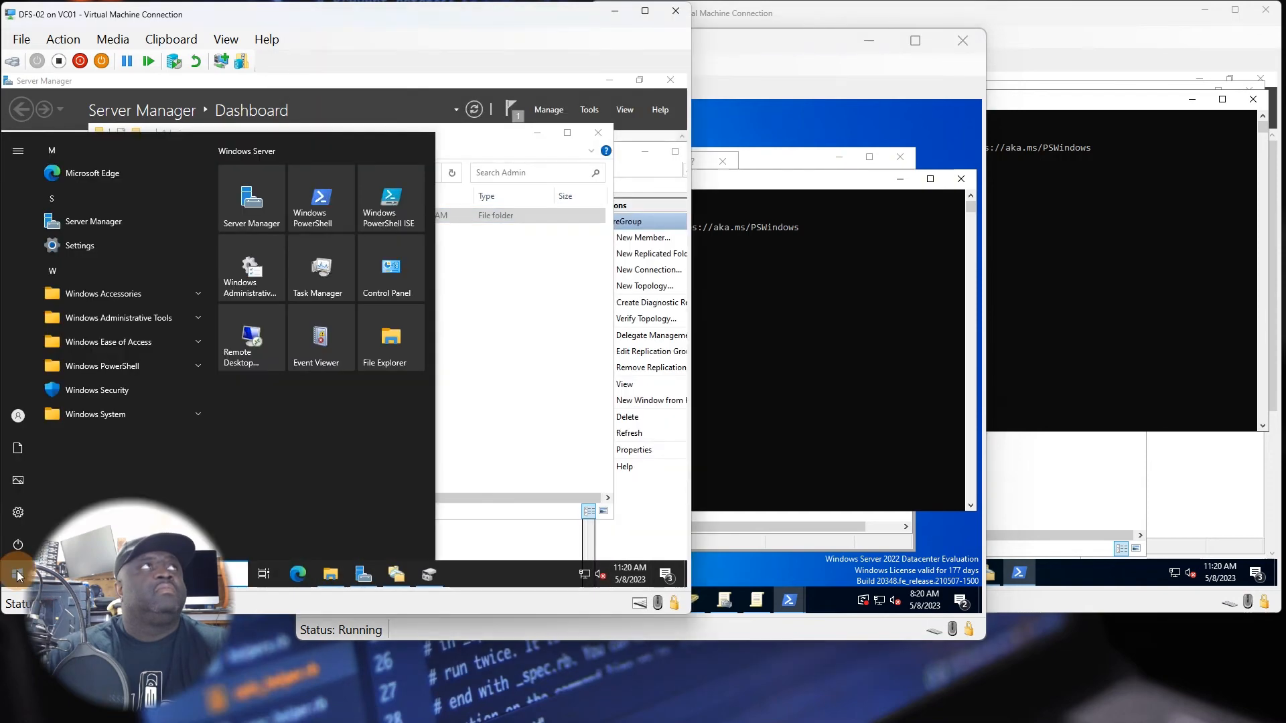
pyautogui.click(324, 217)
pyautogui.click(192, 270)
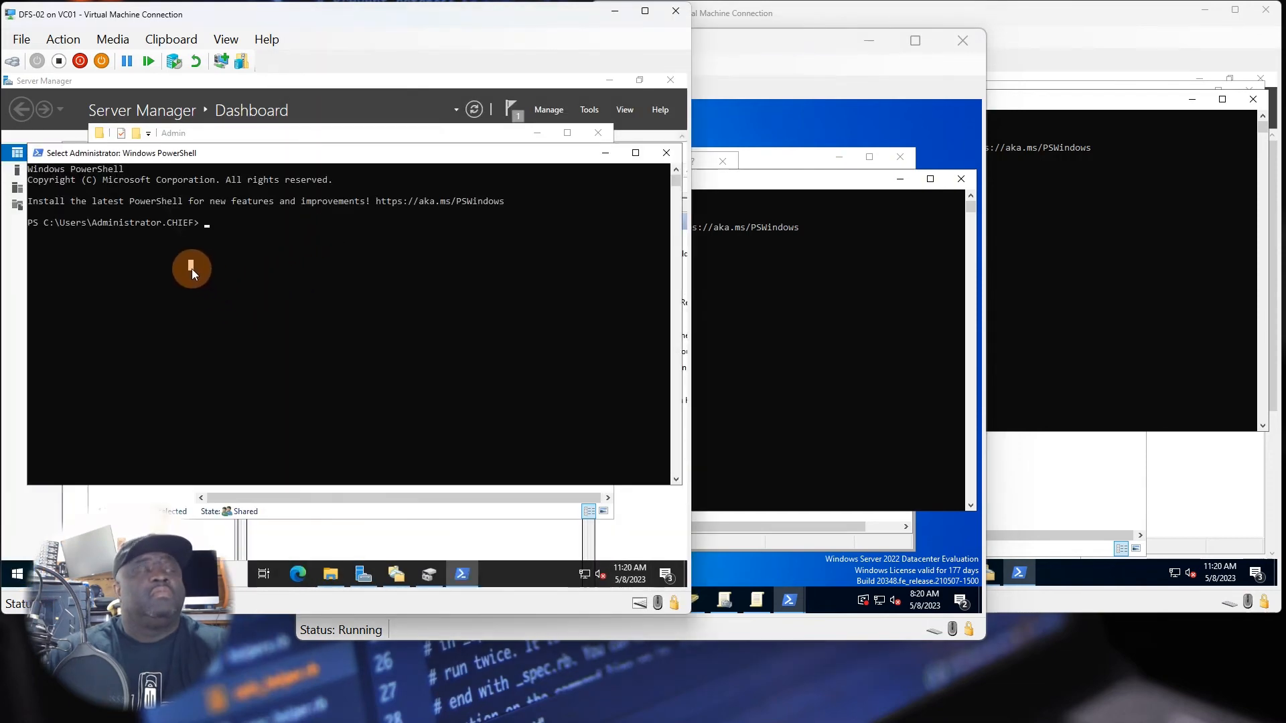
pyautogui.write('gpu')
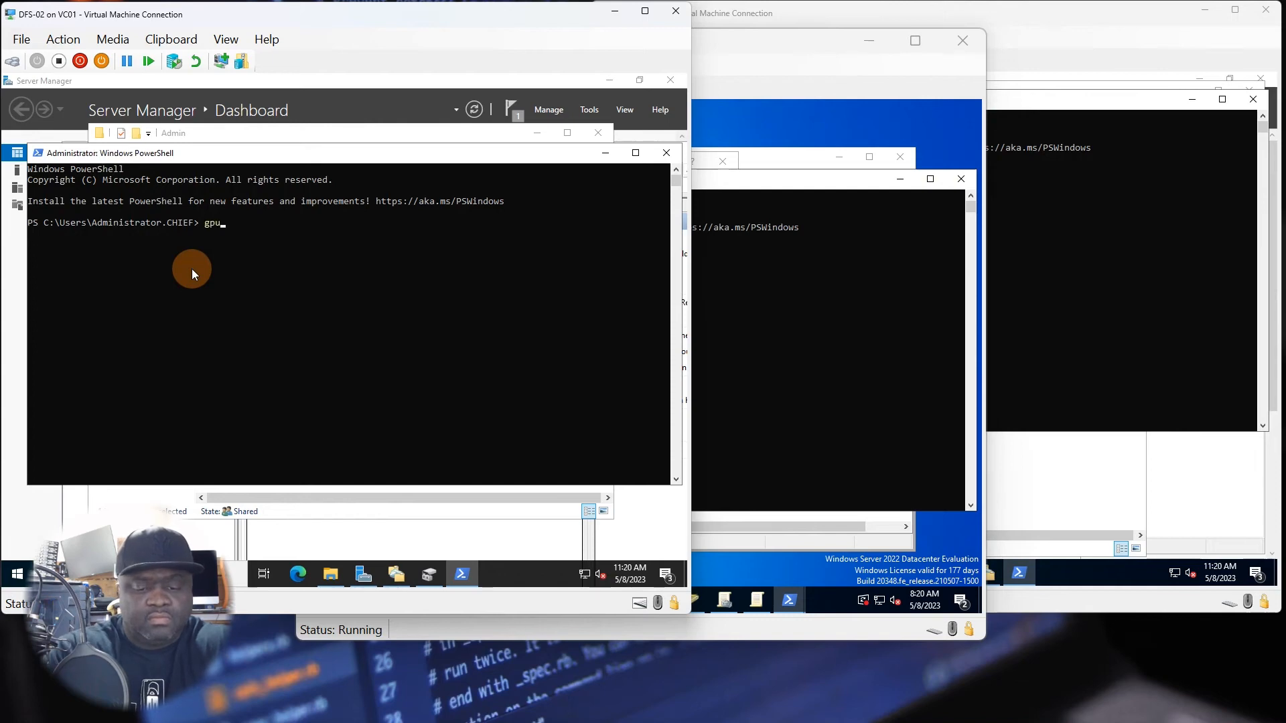
pyautogui.write('pdate /f')
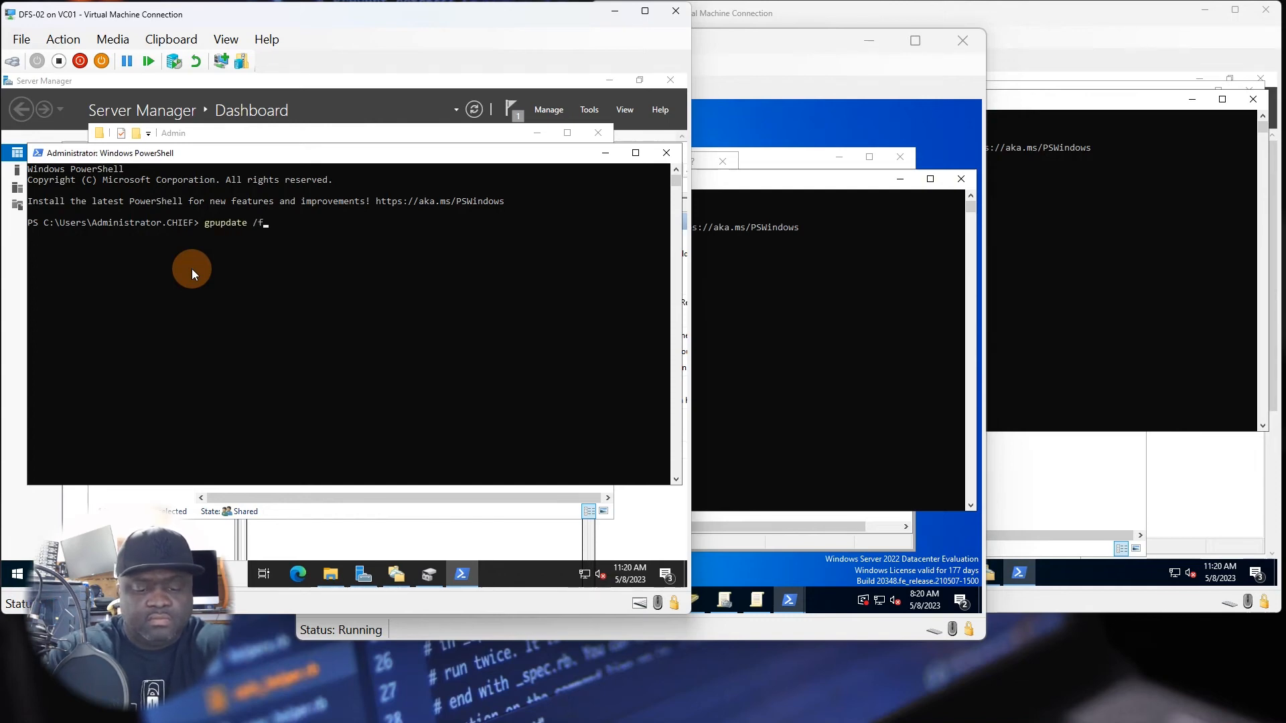
pyautogui.write('orce')
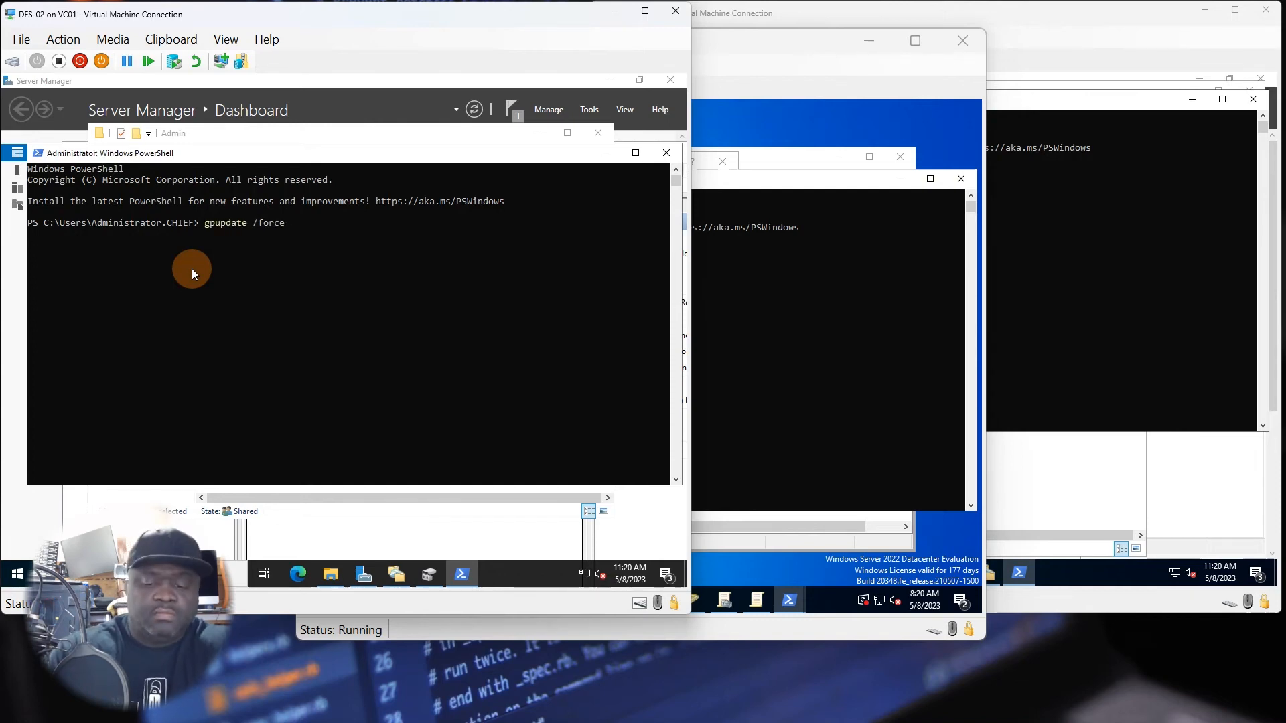
pyautogui.press('Return')
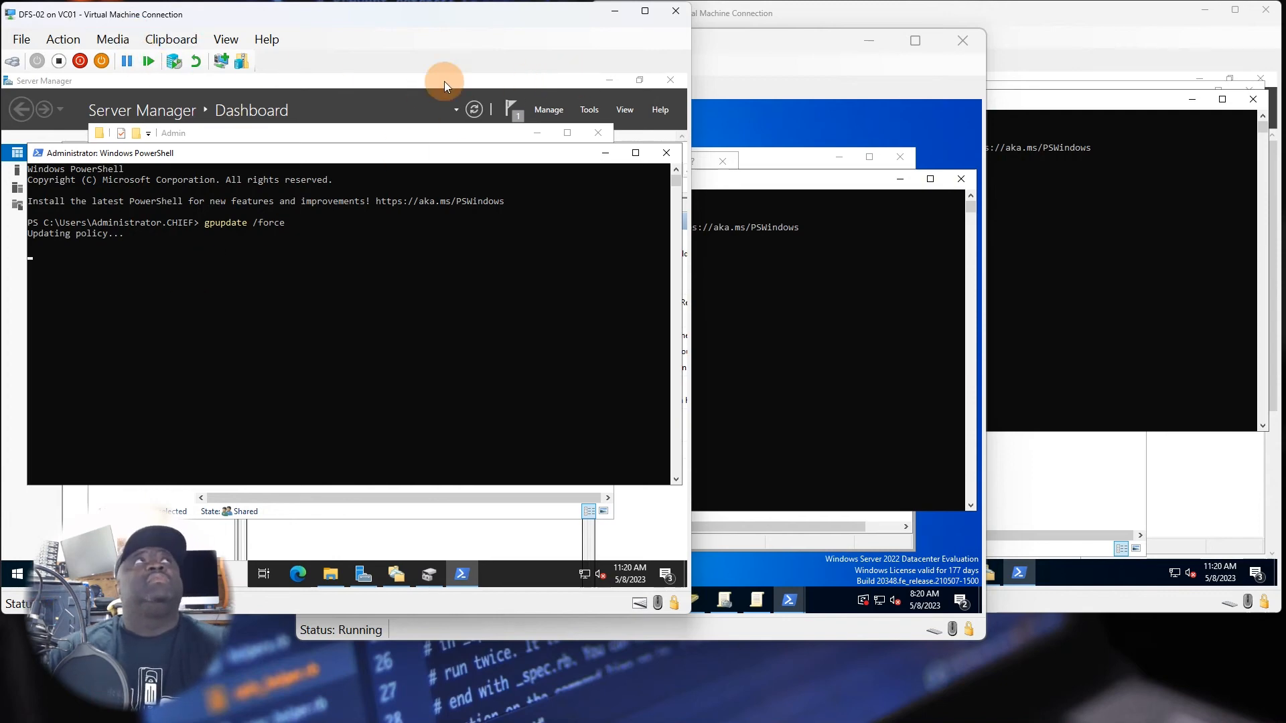
pyautogui.click(726, 54)
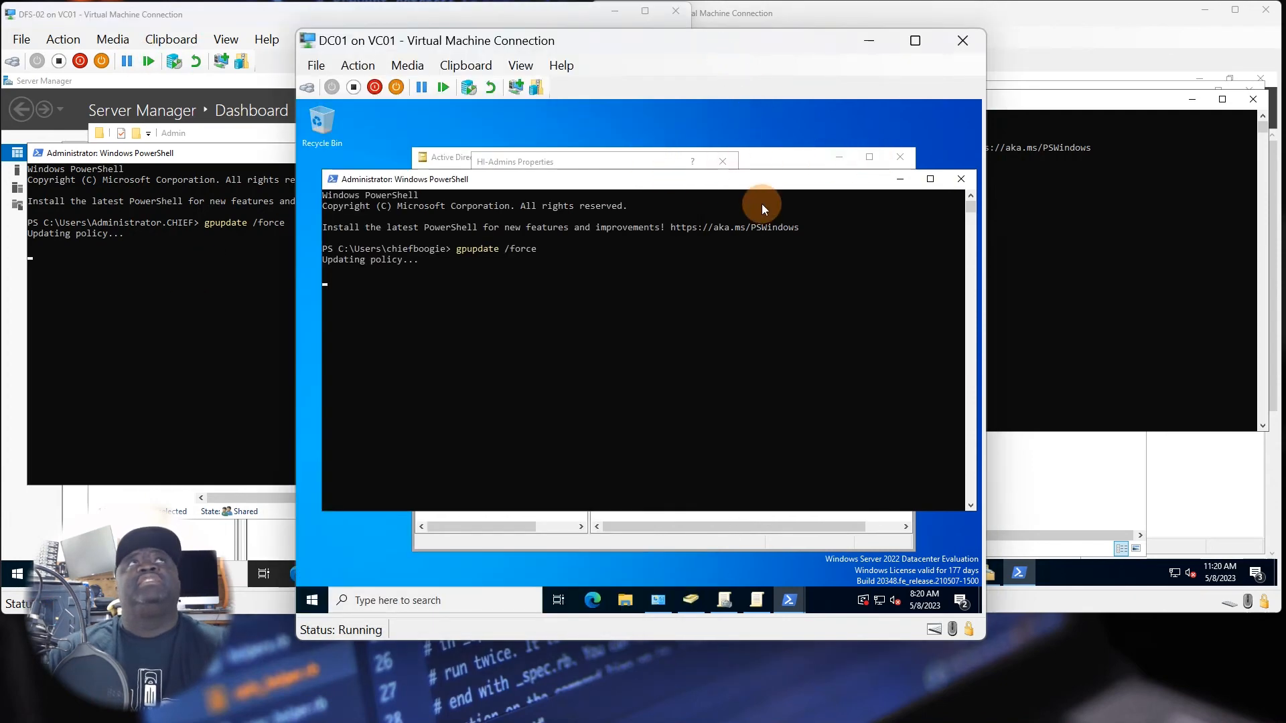
pyautogui.click(1035, 264)
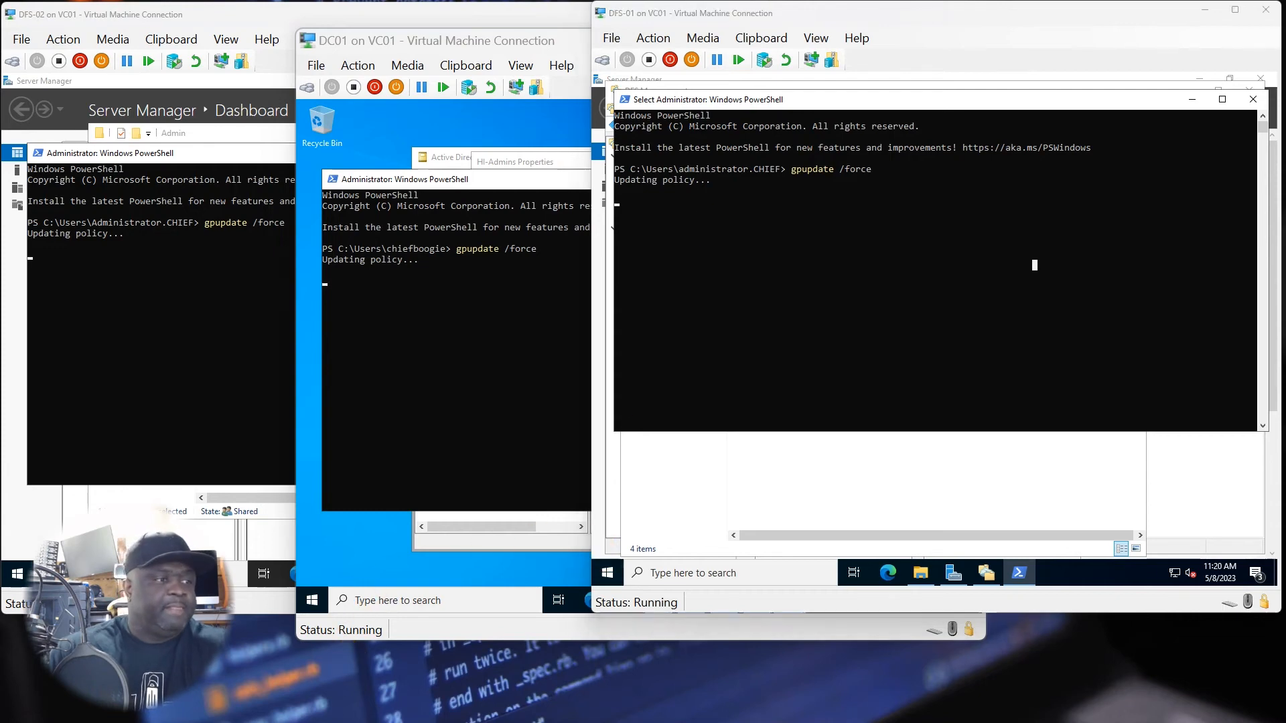
# Switch to Hyper-V Manager, open and start the PC03 virtual machine, and dismiss its display configuration prompt.
pyautogui.hotkey('alt', 'Tab')
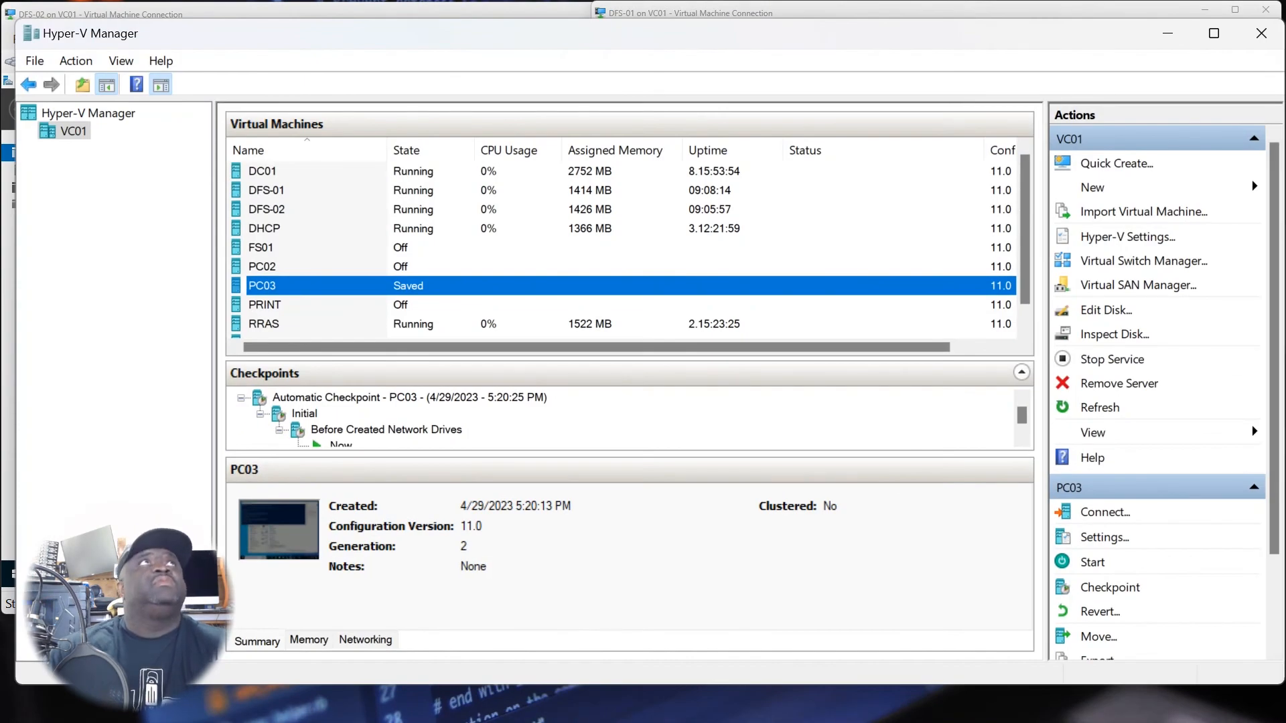
pyautogui.doubleClick(337, 288)
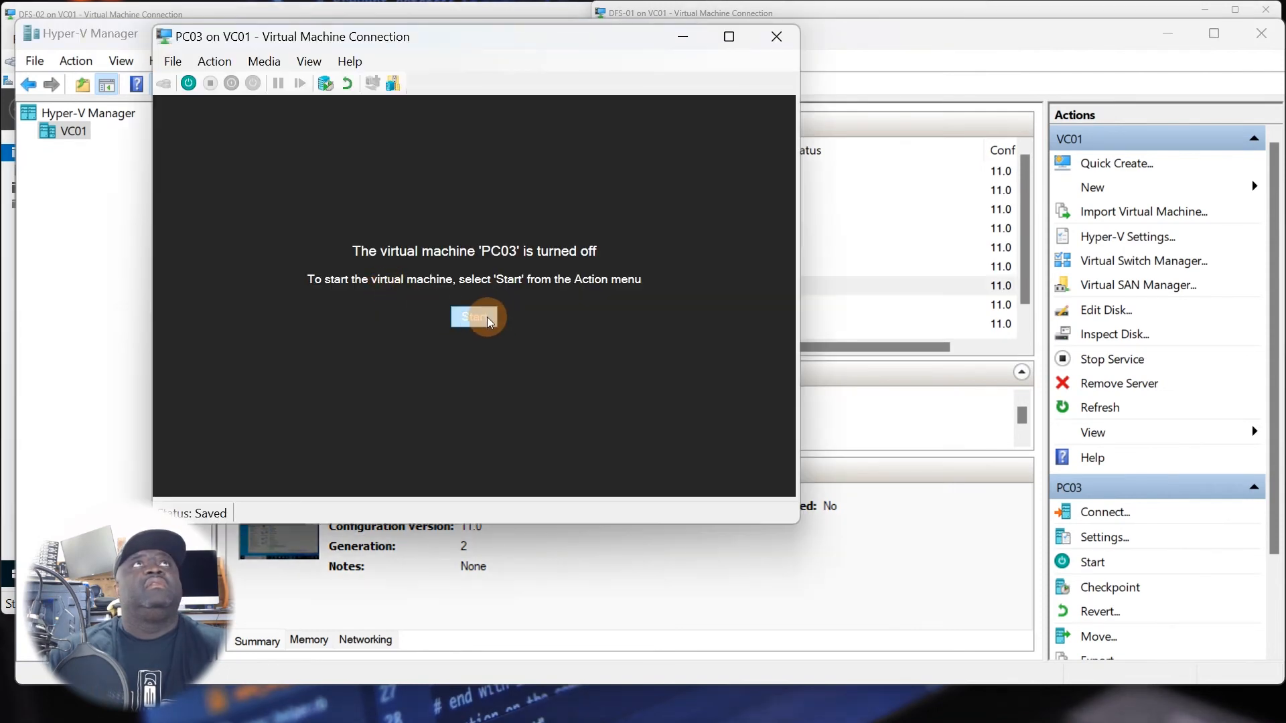
pyautogui.click(485, 320)
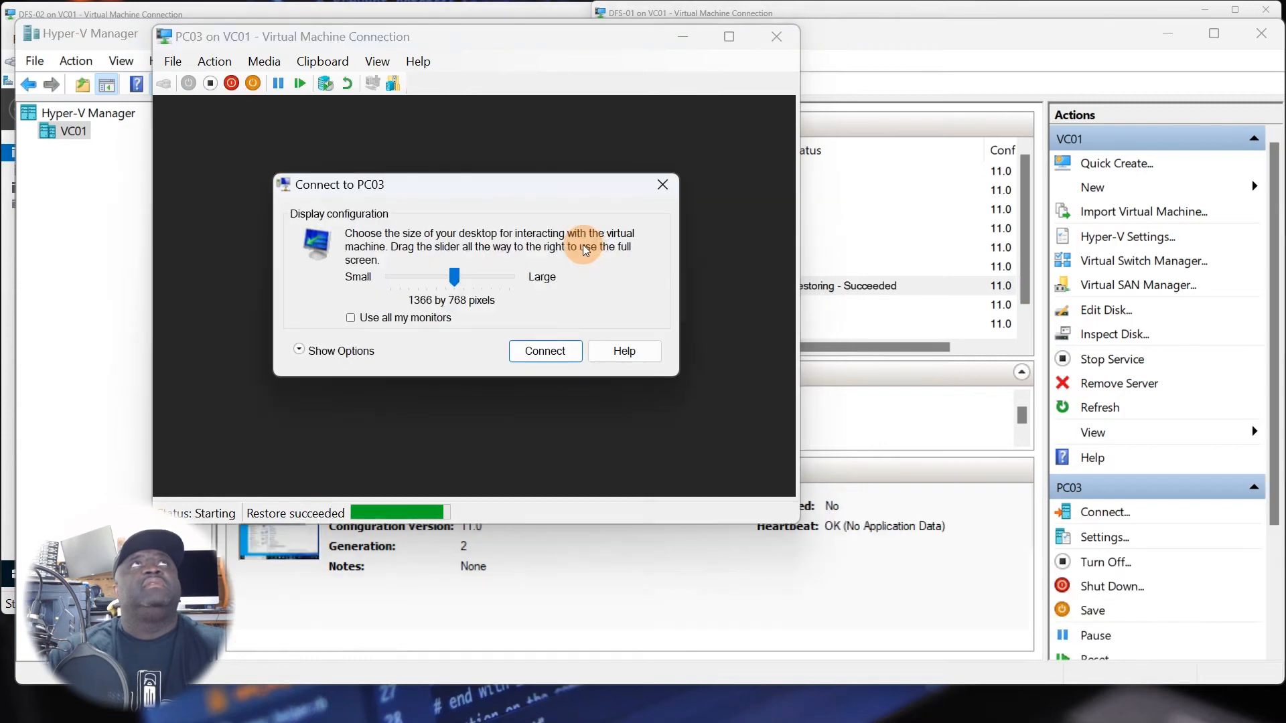
pyautogui.click(649, 194)
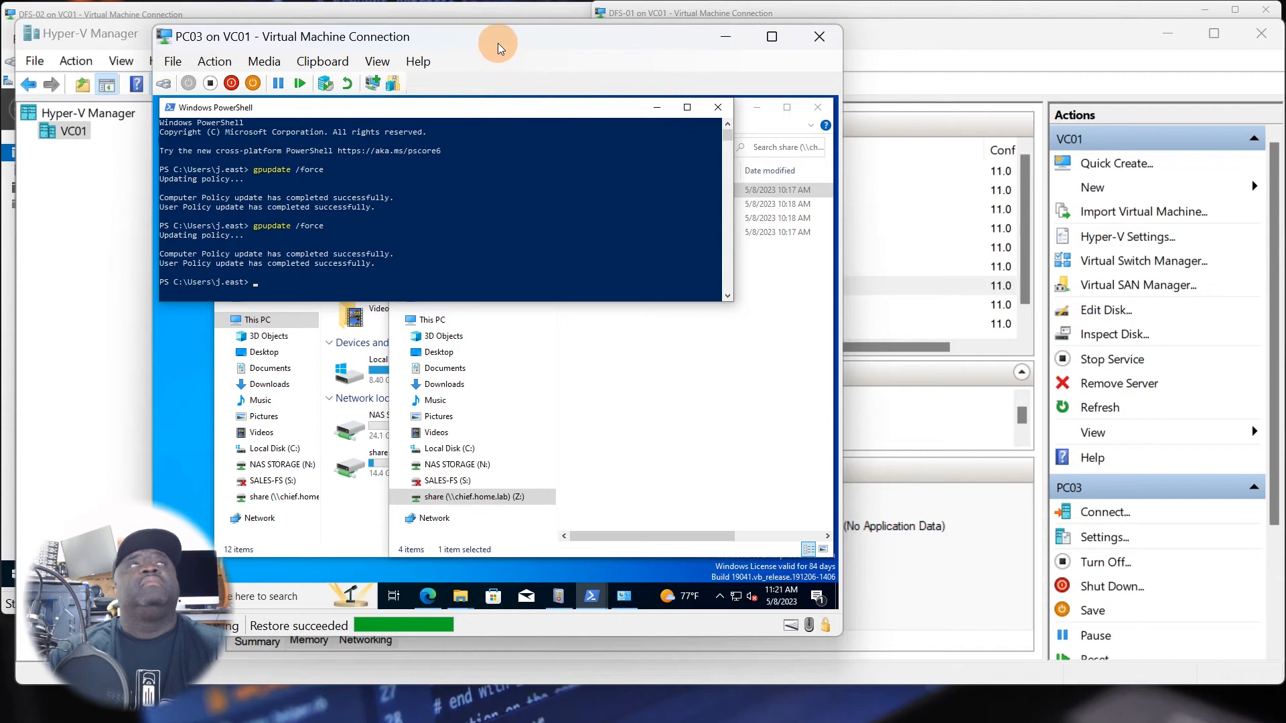
# Rerun gpupdate /force in the open Windows PowerShell session on PC03.
pyautogui.moveTo(502, 40); pyautogui.dragTo(632, 40)
pyautogui.click(455, 281)
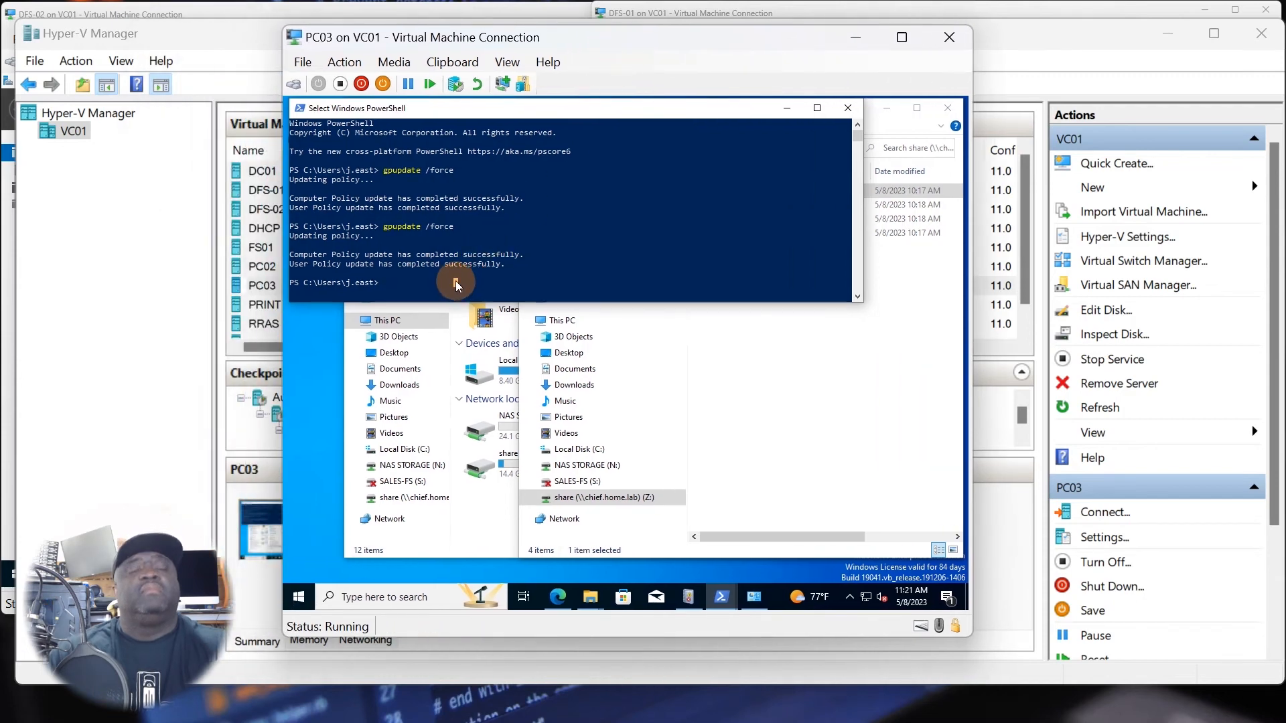
pyautogui.press('Escape')
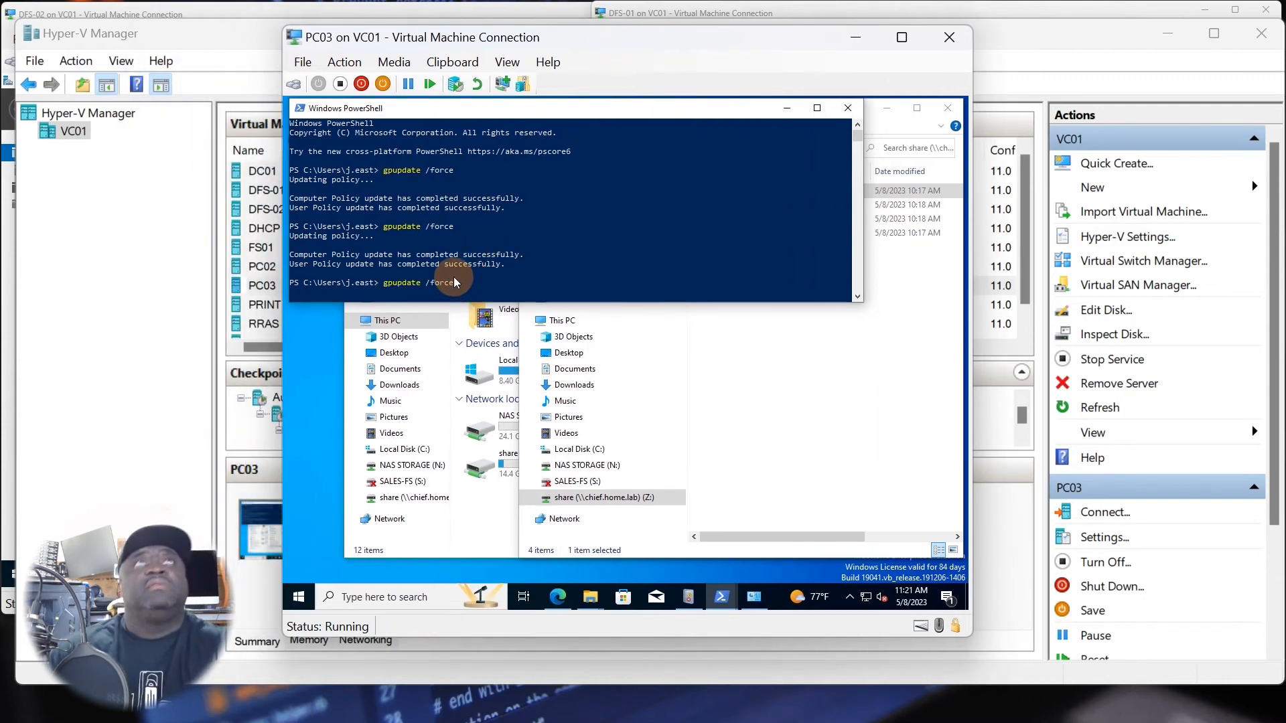
pyautogui.press('Return')
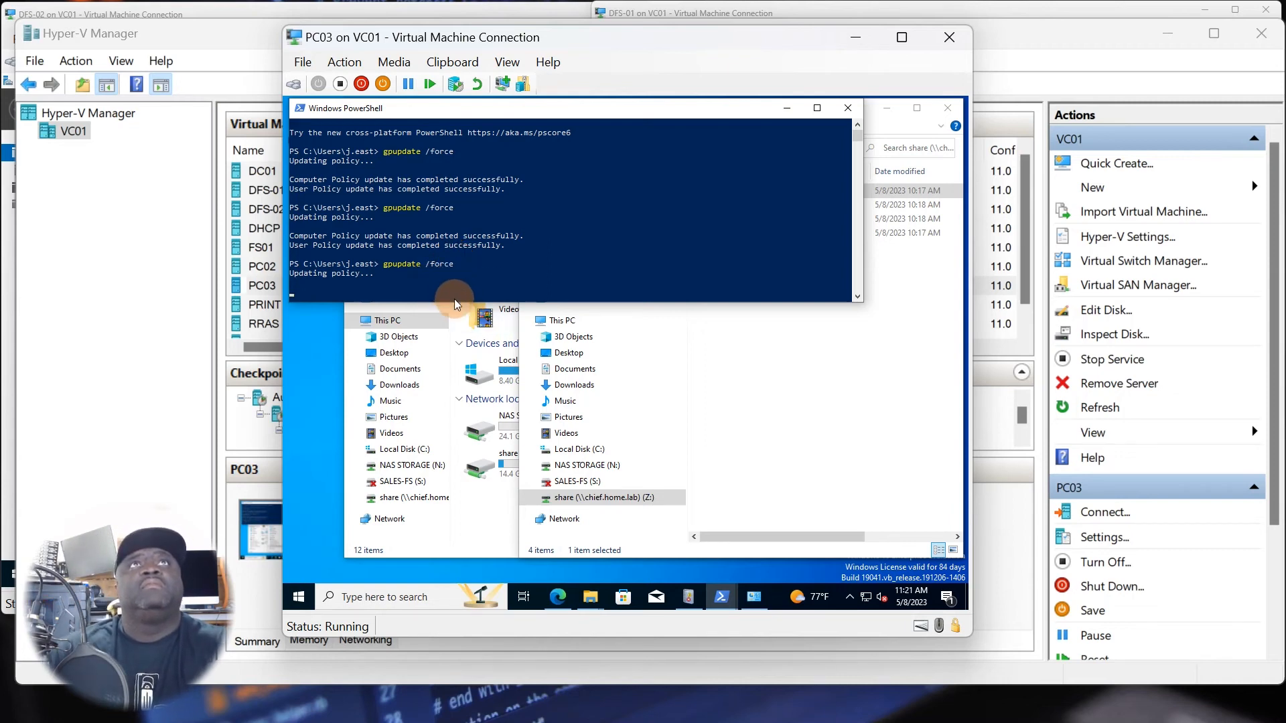
# Open the Admin folder in the mapped share (Z:) on PC03 to test access.
pyautogui.click(760, 402)
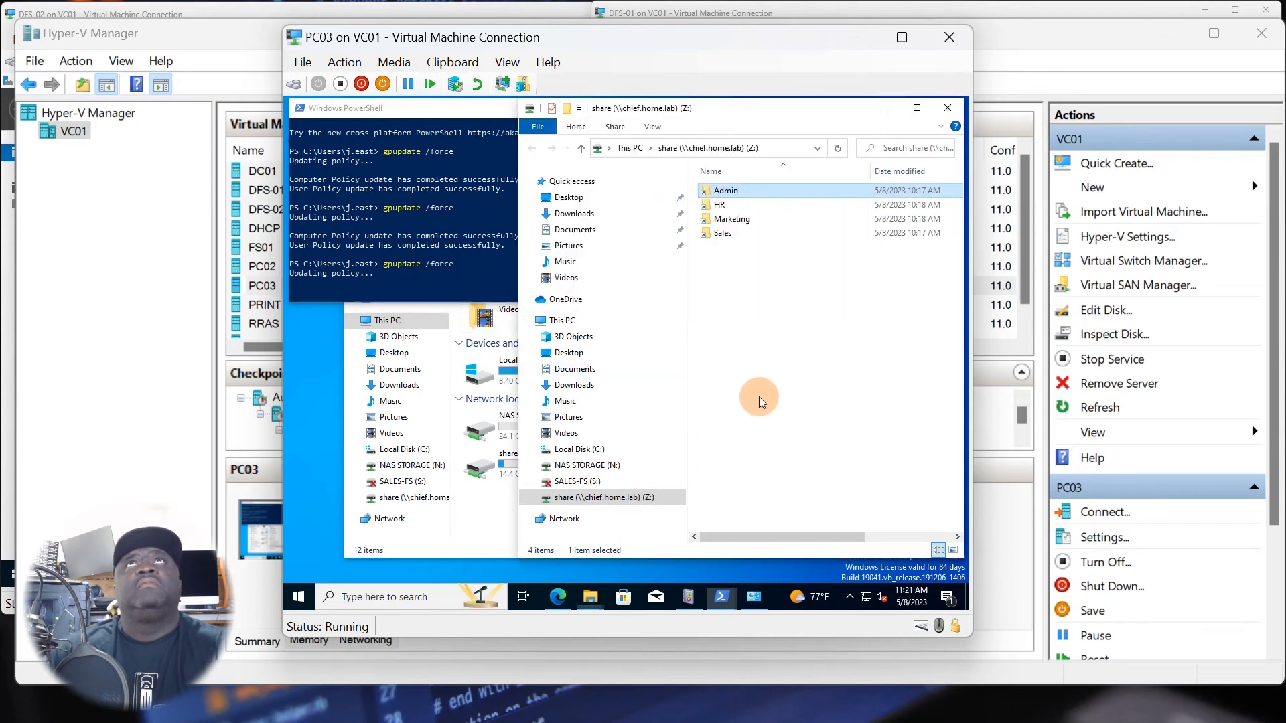
pyautogui.doubleClick(733, 193)
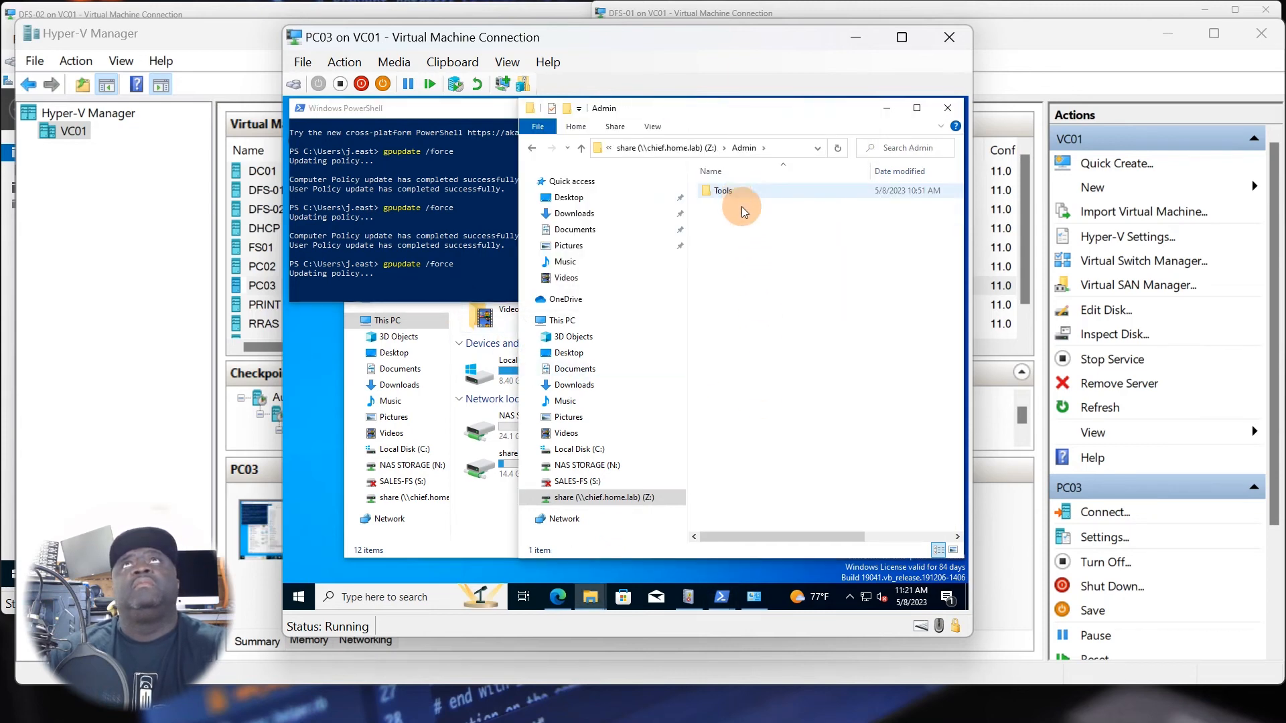
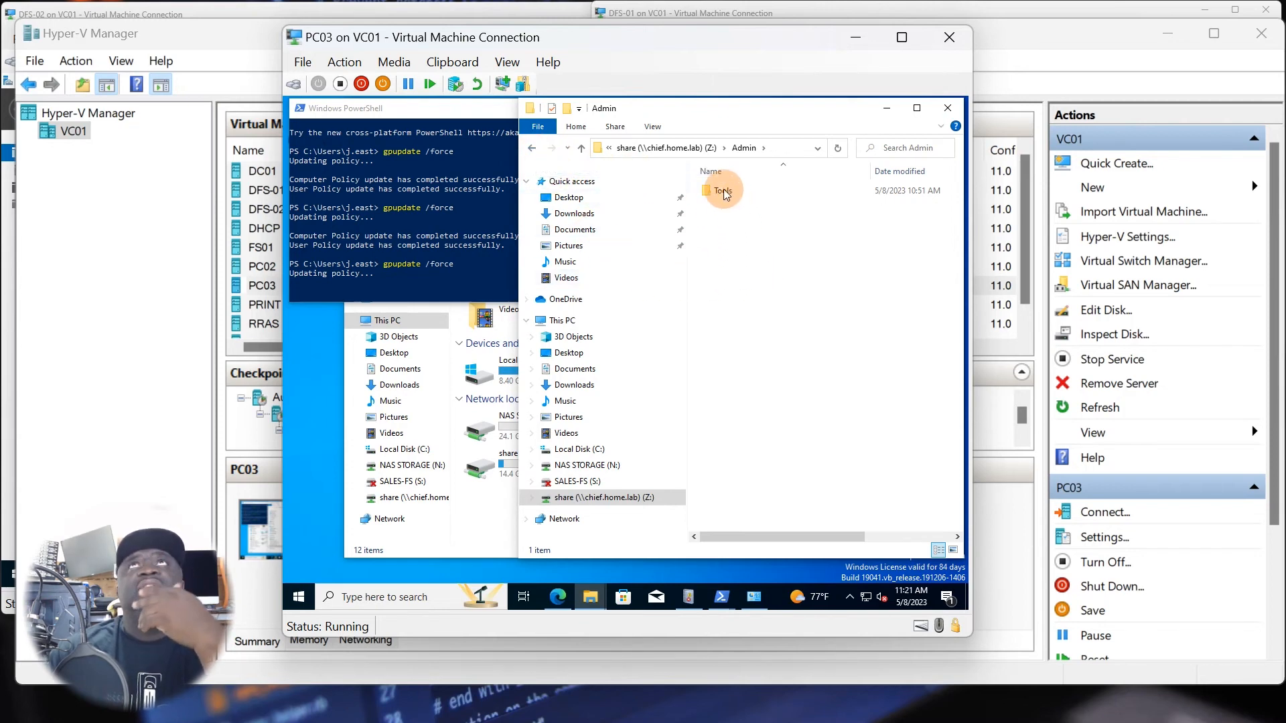
# Test access to the HR folder in the mapped share on PC03, and open the Tools folder inside Admin.
pyautogui.click(533, 148)
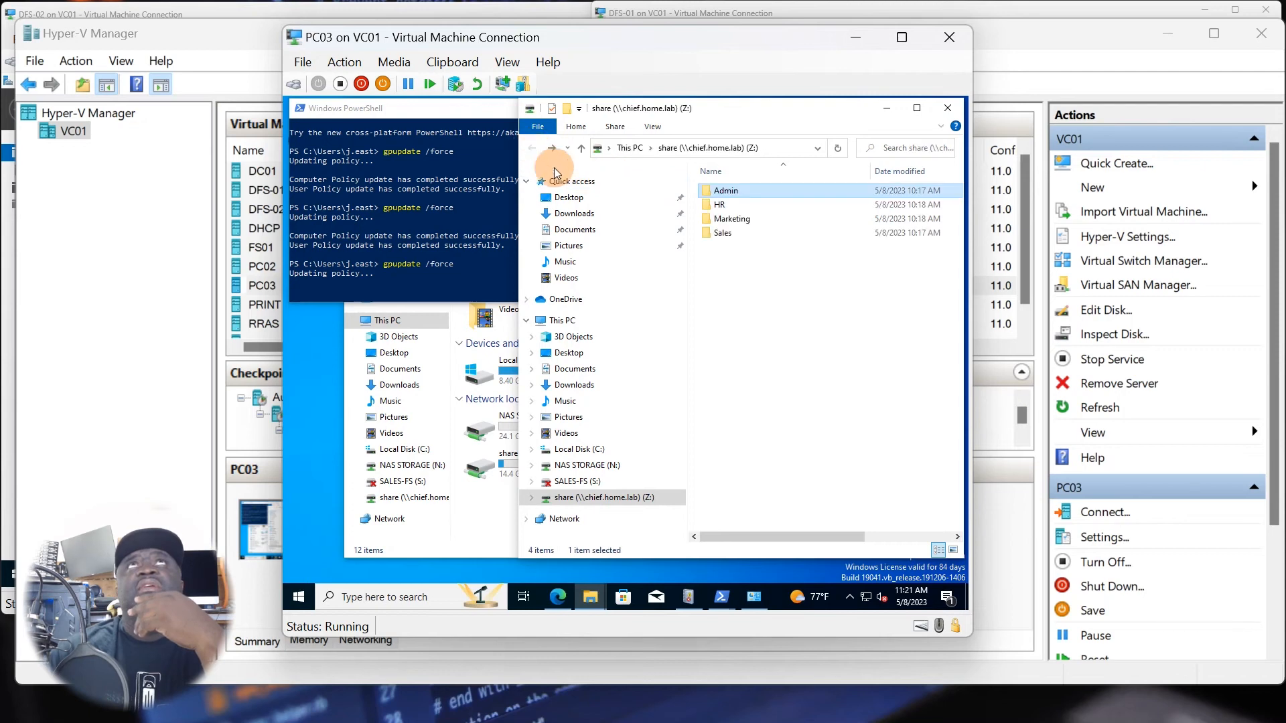
pyautogui.click(728, 209)
pyautogui.doubleClick(728, 210)
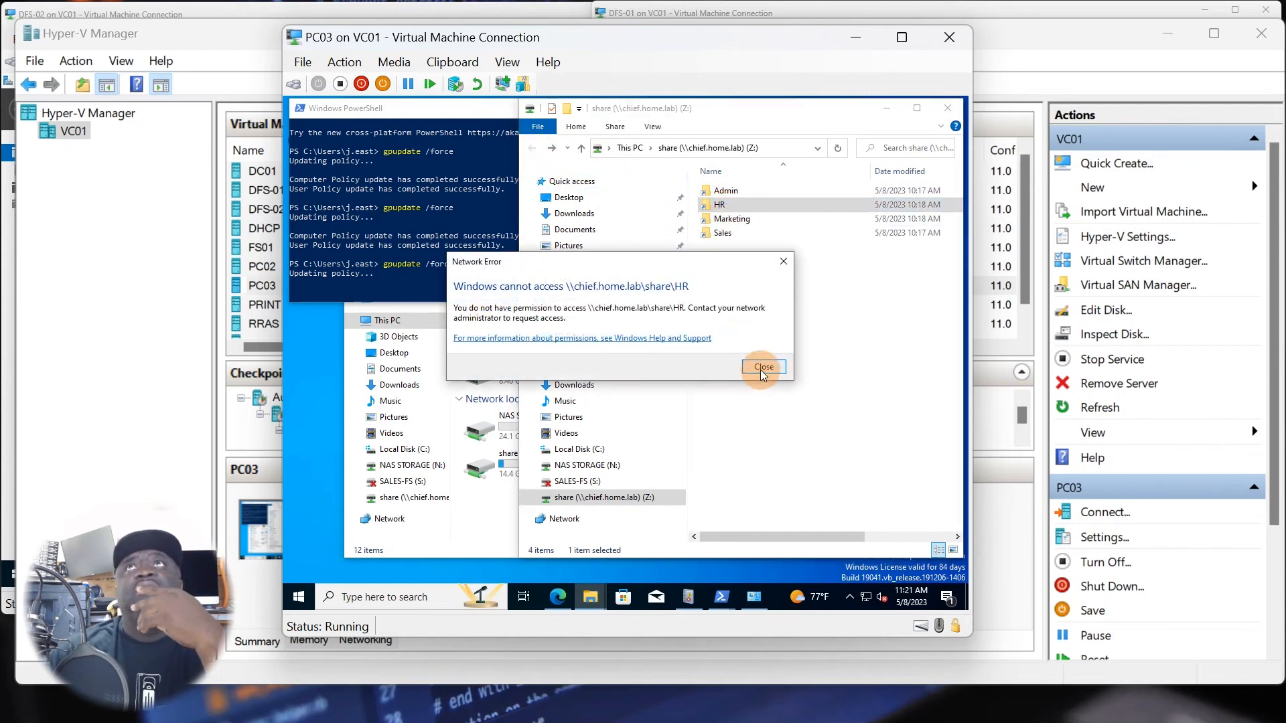
pyautogui.click(759, 364)
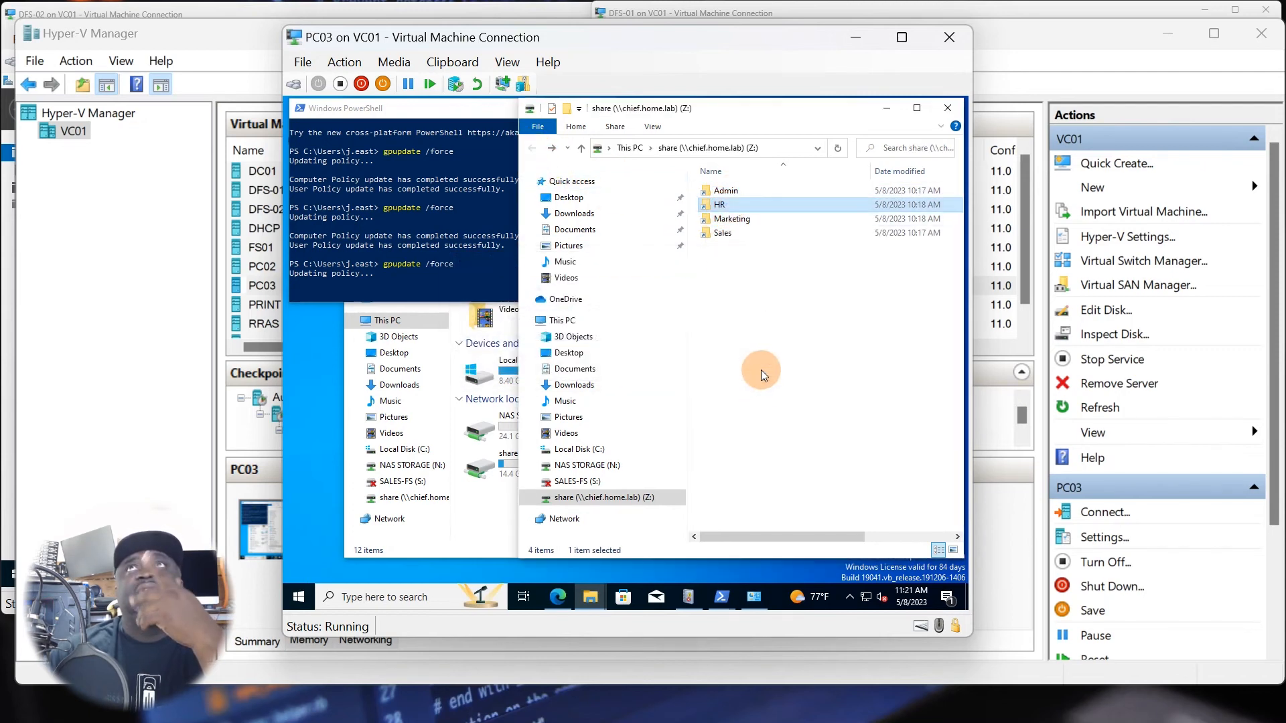
pyautogui.doubleClick(717, 194)
pyautogui.doubleClick(723, 191)
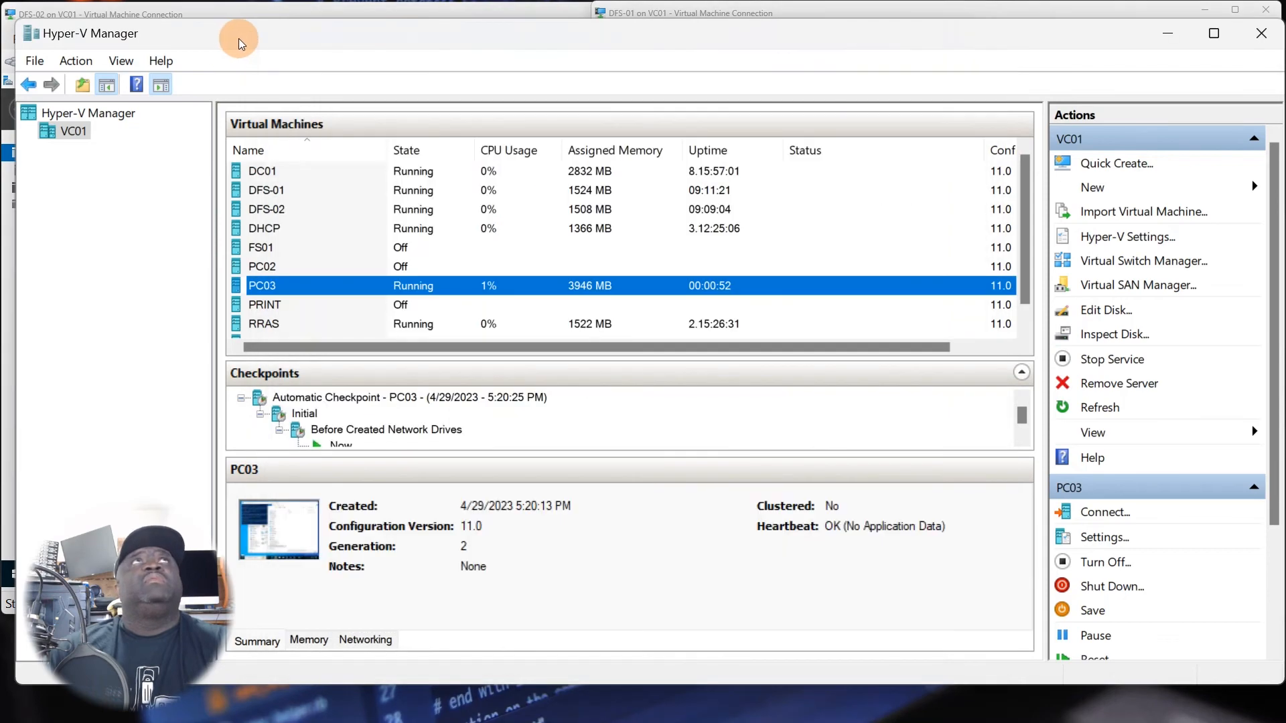
# Minimise Hyper-V Manager and the PowerShell window on DFS-02, and open the Tools folder in NetShare's Admin folder there.
pyautogui.click(239, 38)
pyautogui.click(1167, 38)
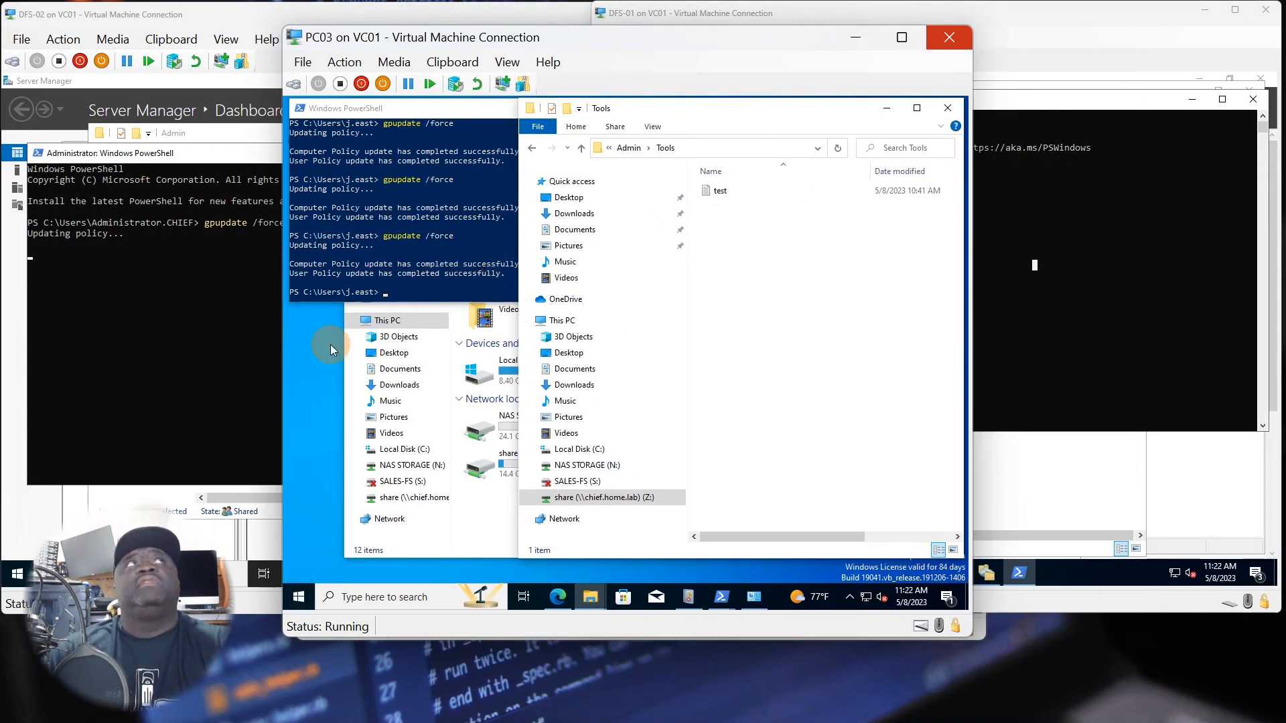
pyautogui.click(201, 162)
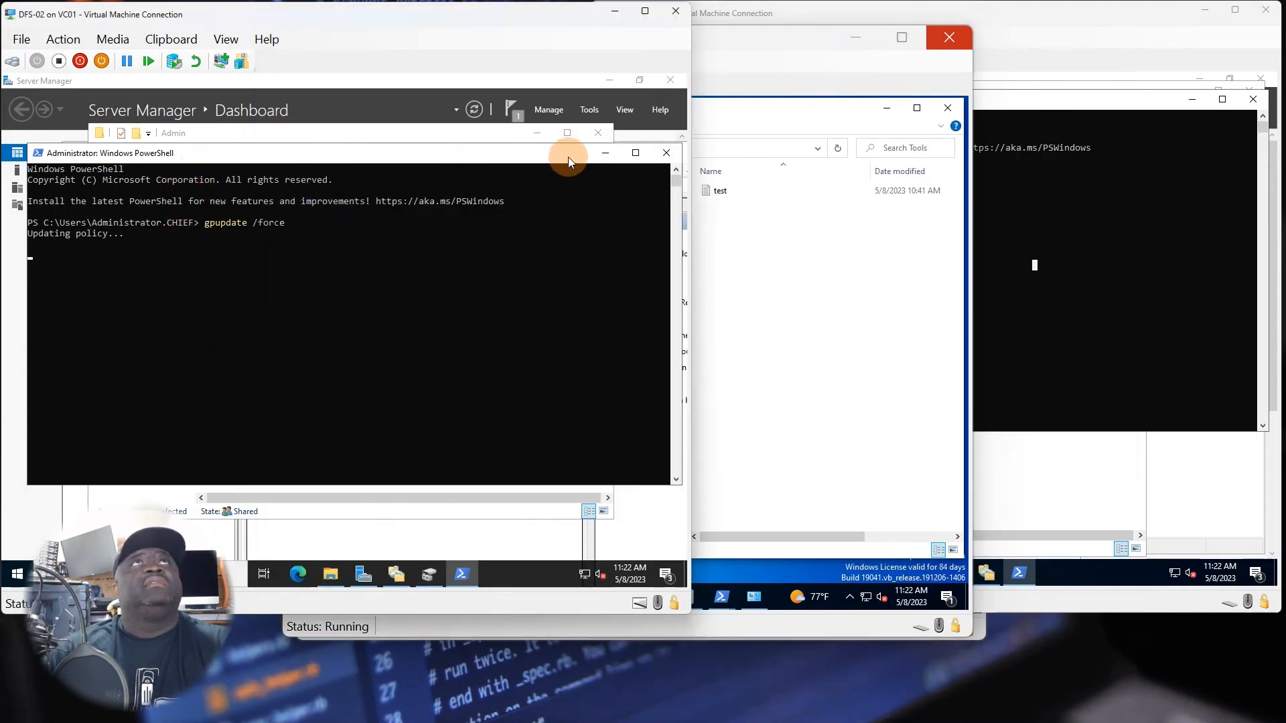
pyautogui.click(602, 153)
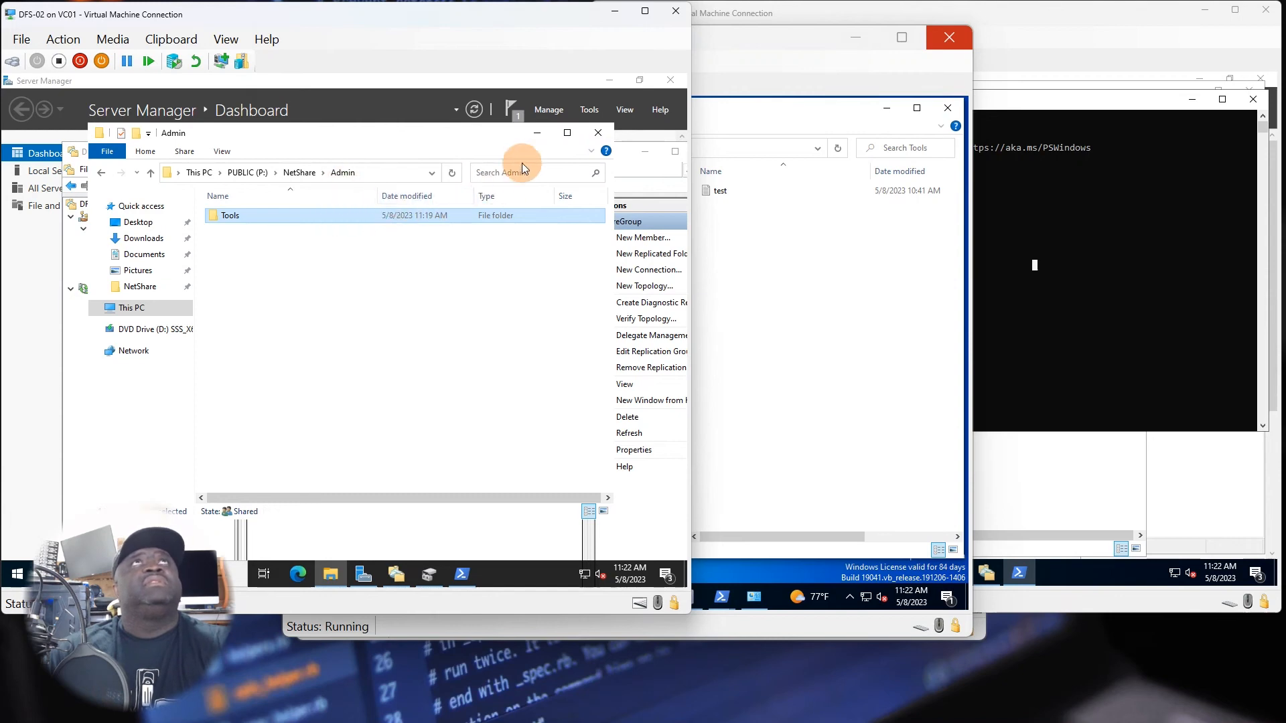
pyautogui.doubleClick(293, 220)
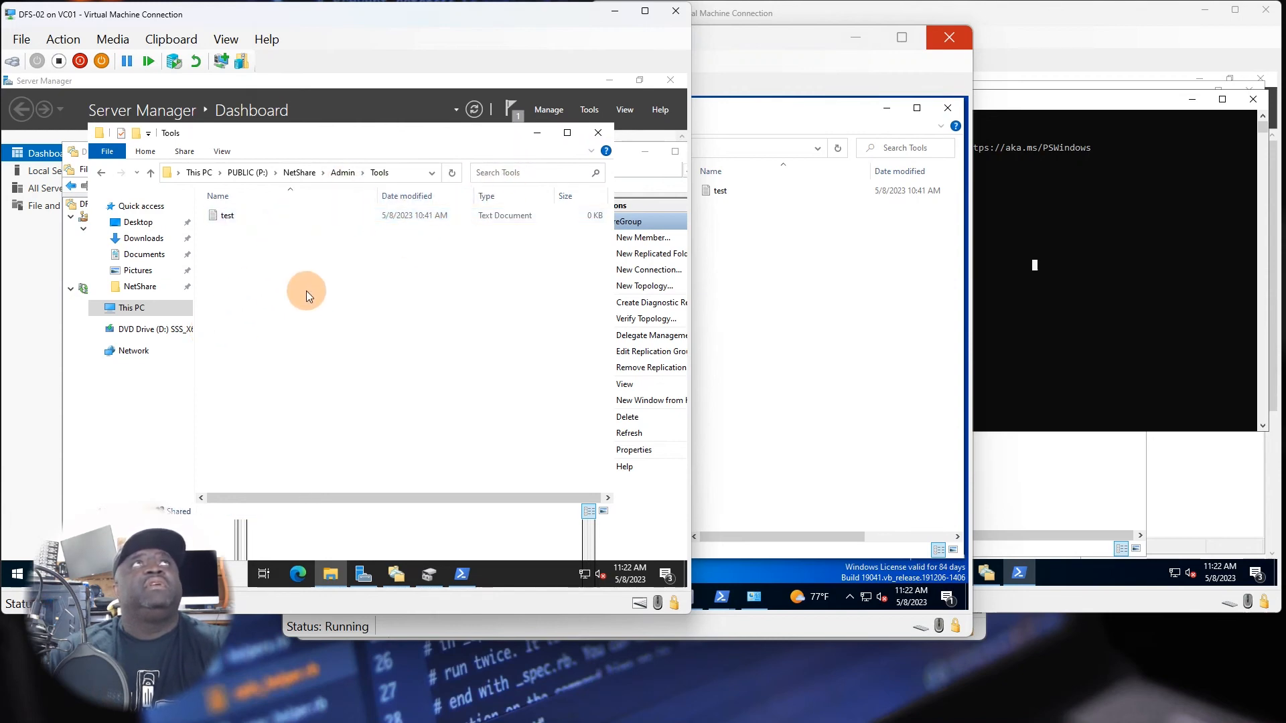
pyautogui.click(782, 338)
pyautogui.rightClick(722, 235)
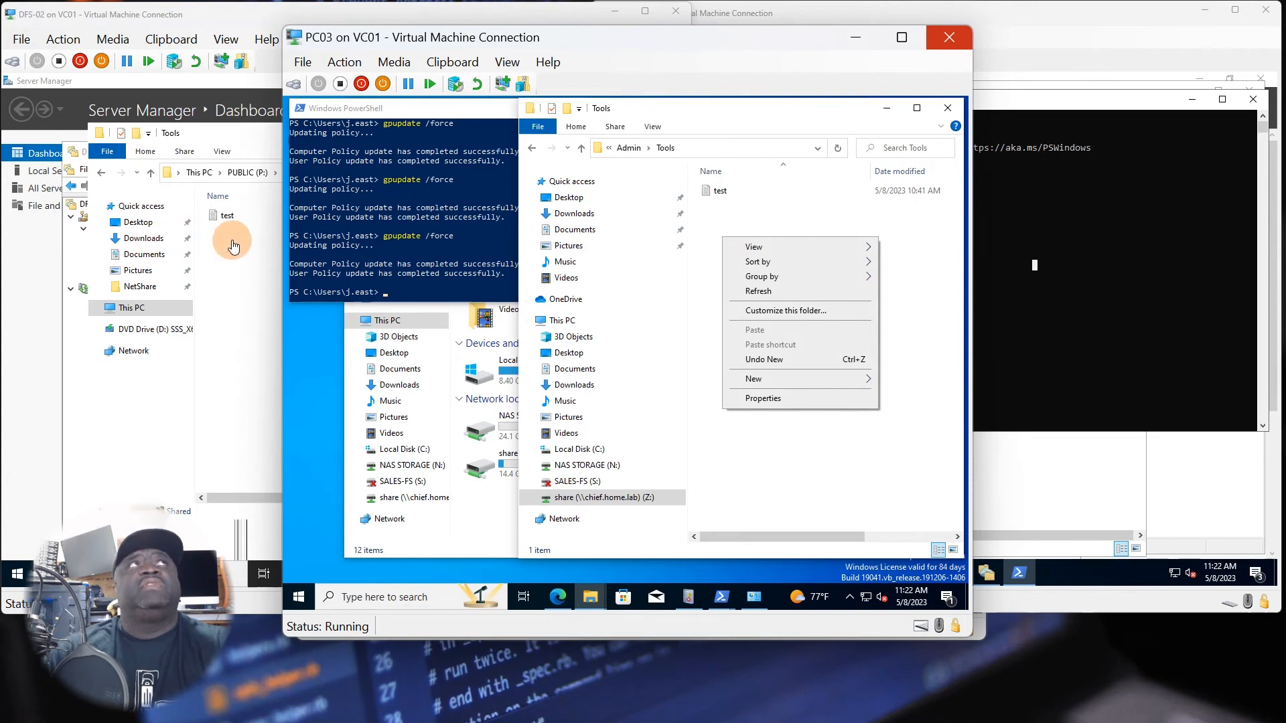
pyautogui.click(789, 473)
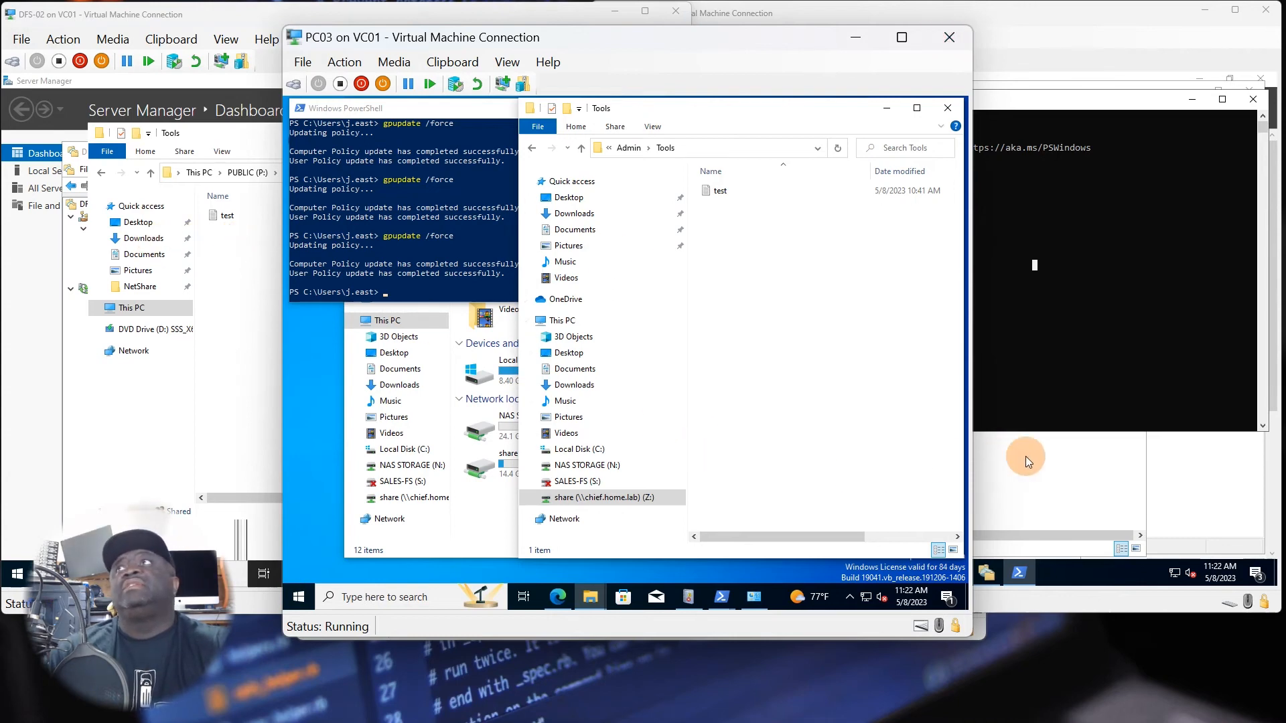
# Open the Tools folder in NetShare's Admin folder on DFS-01 and reposition its window to stay visible beside PC03.
pyautogui.click(1083, 217)
pyautogui.click(1192, 99)
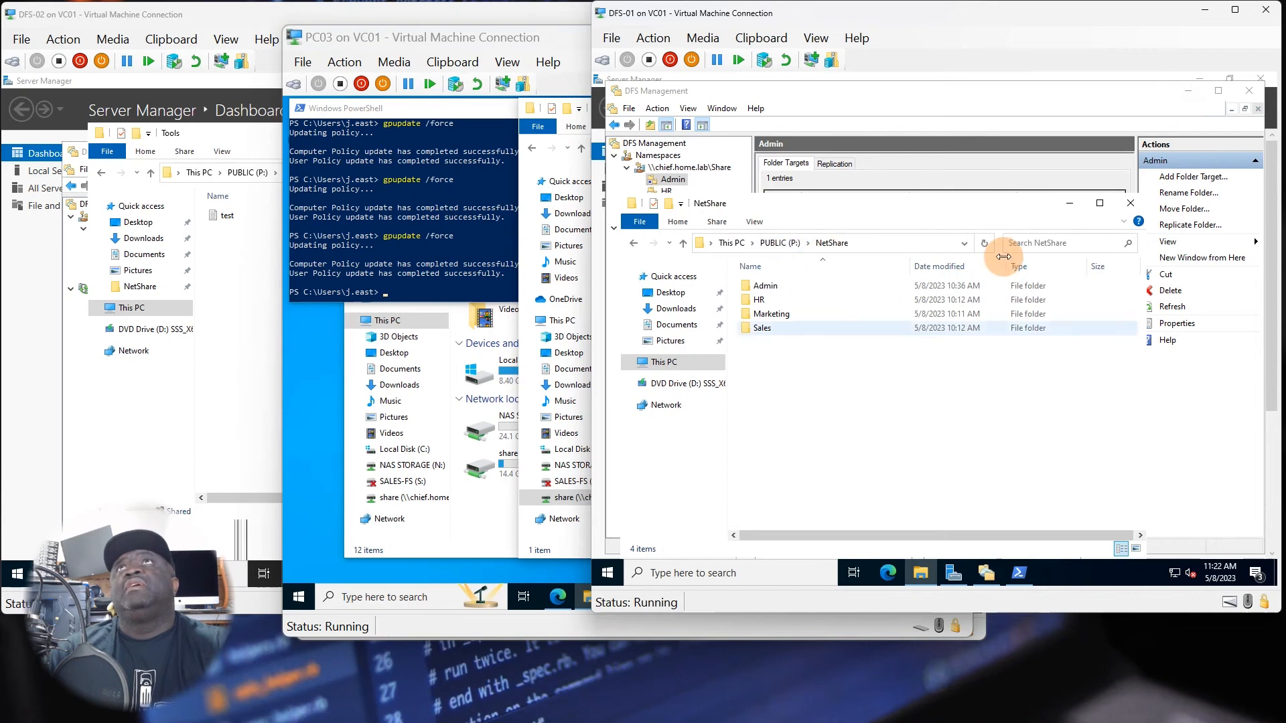
pyautogui.doubleClick(749, 285)
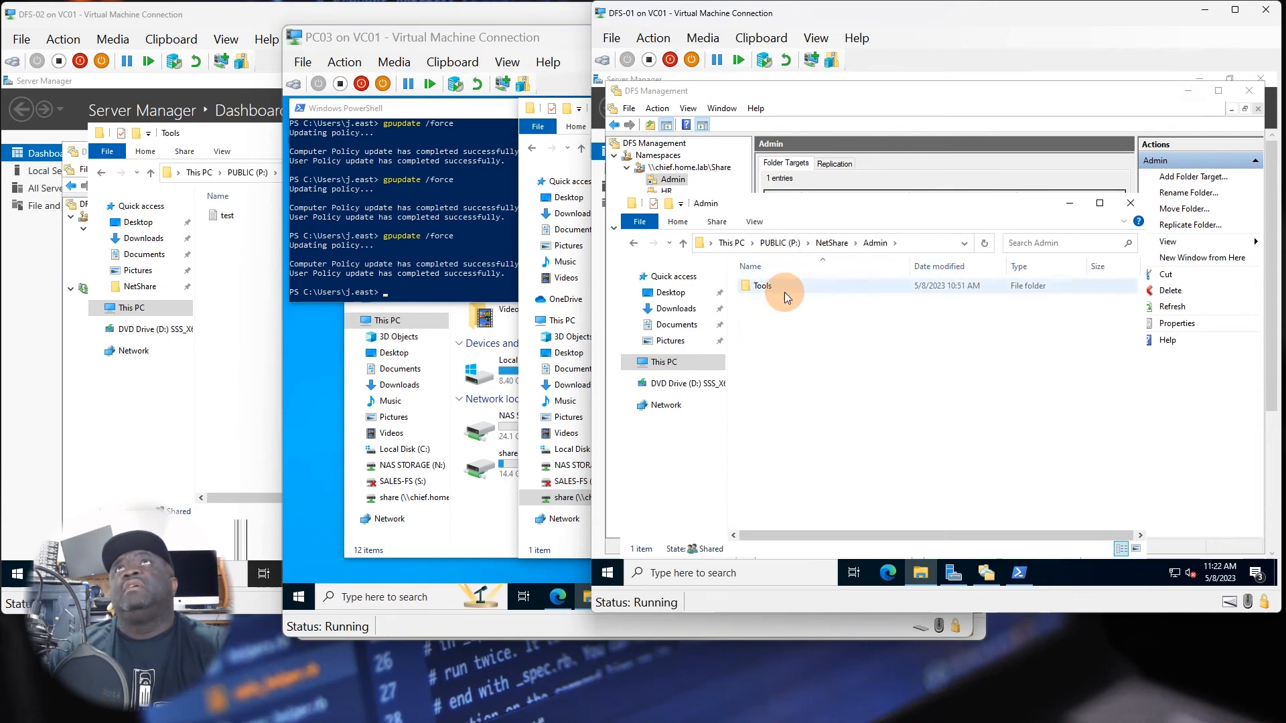
pyautogui.doubleClick(785, 292)
pyautogui.moveTo(781, 208); pyautogui.dragTo(926, 161)
pyautogui.click(465, 235)
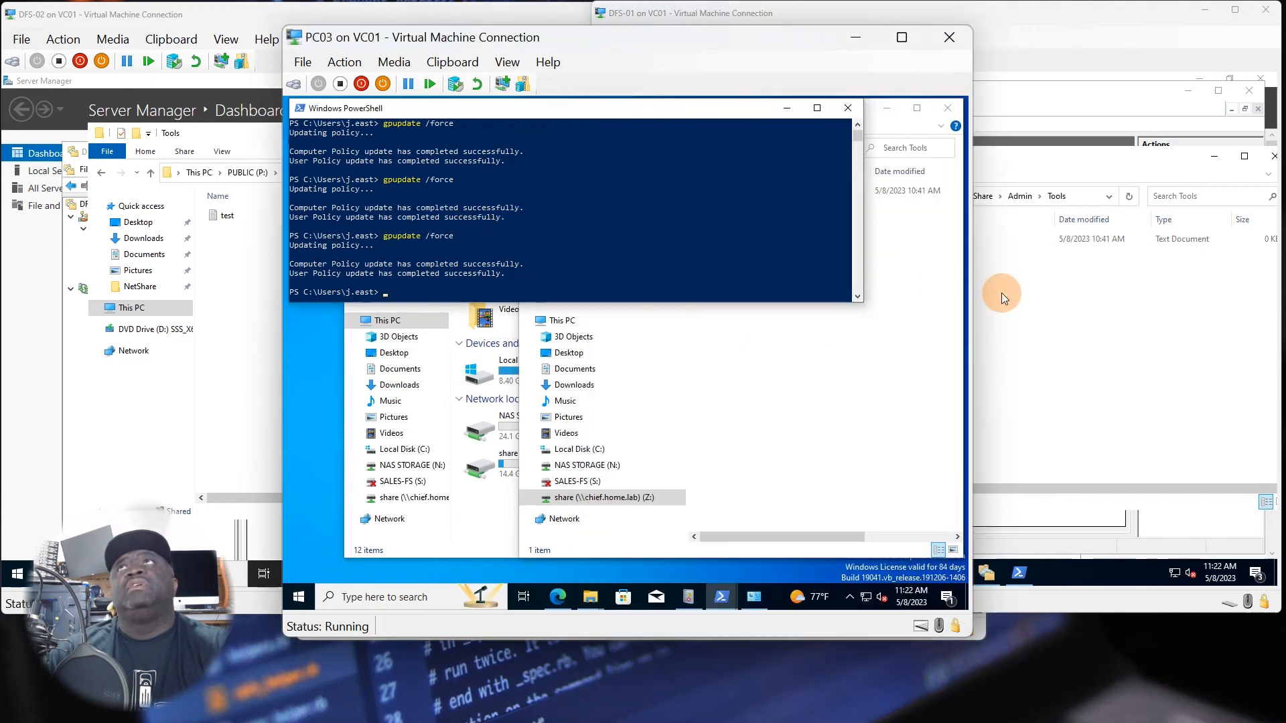
pyautogui.click(1002, 292)
pyautogui.moveTo(907, 155); pyautogui.dragTo(1056, 166)
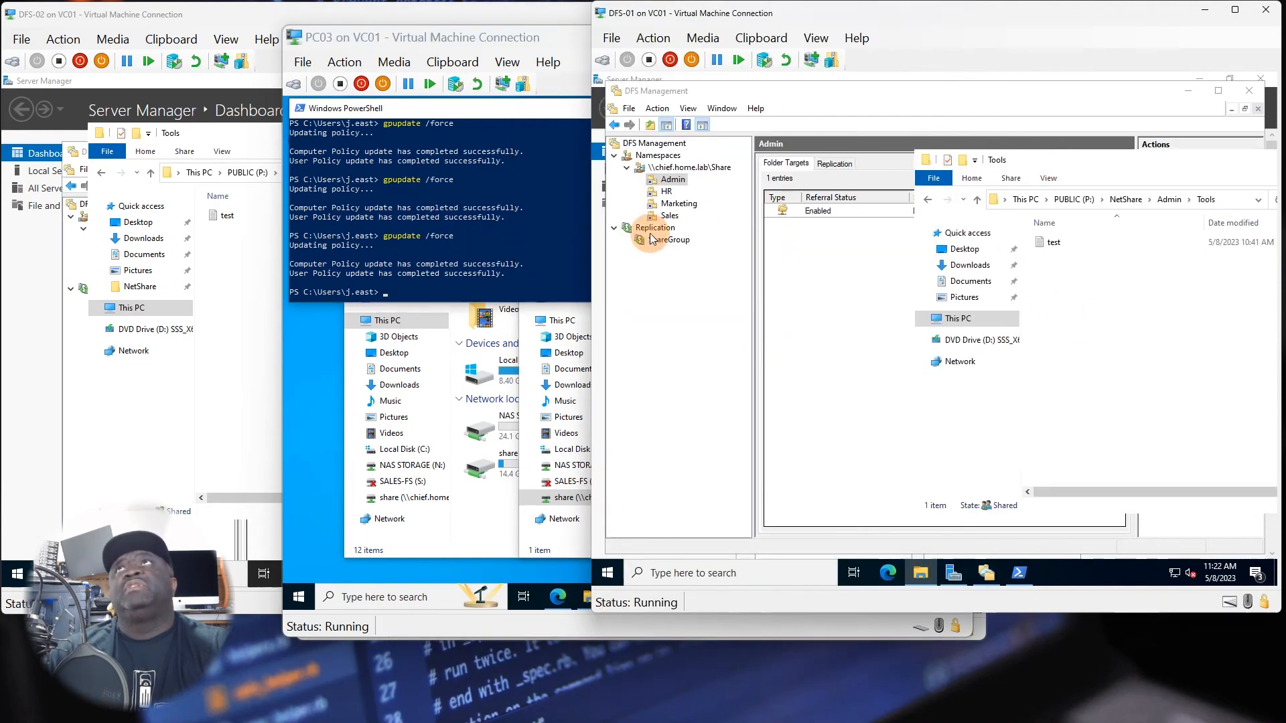
# Create a folder in Admin's Tools folder on PC03, named with the user's first name followed by "Files".
pyautogui.click(508, 250)
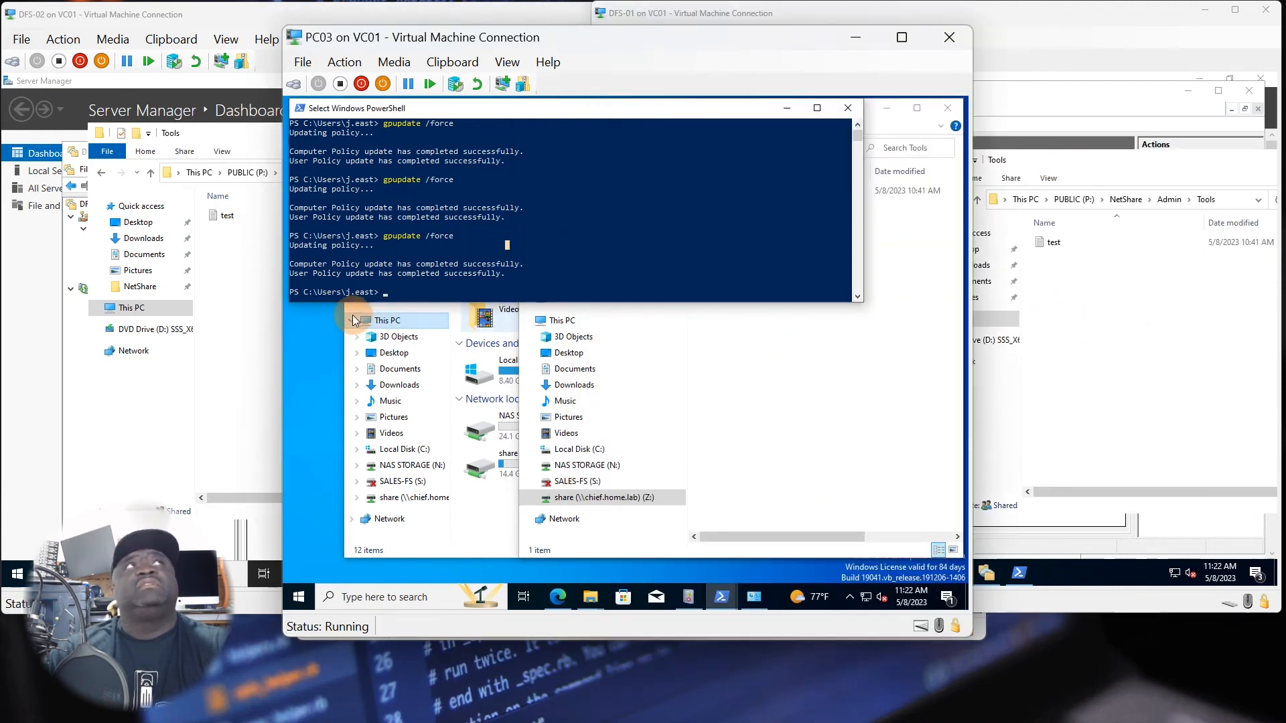
pyautogui.click(809, 421)
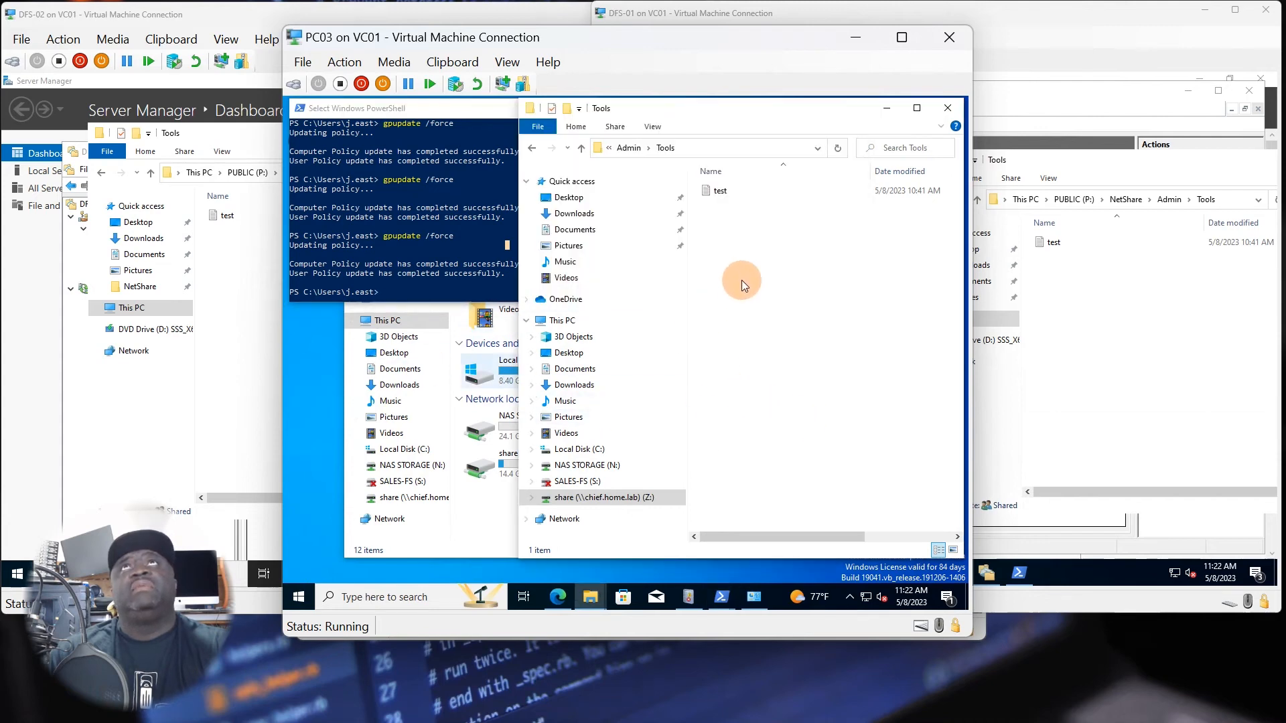
pyautogui.rightClick(720, 242)
pyautogui.moveTo(753, 387)
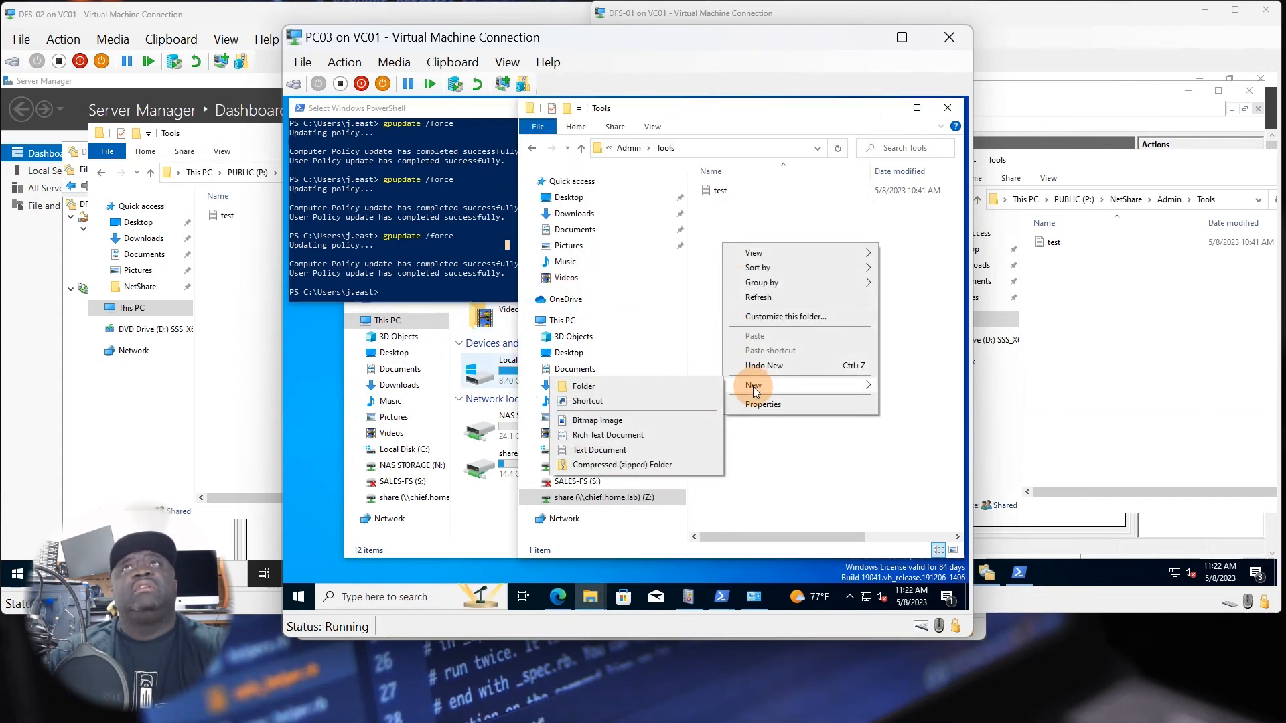
pyautogui.click(689, 387)
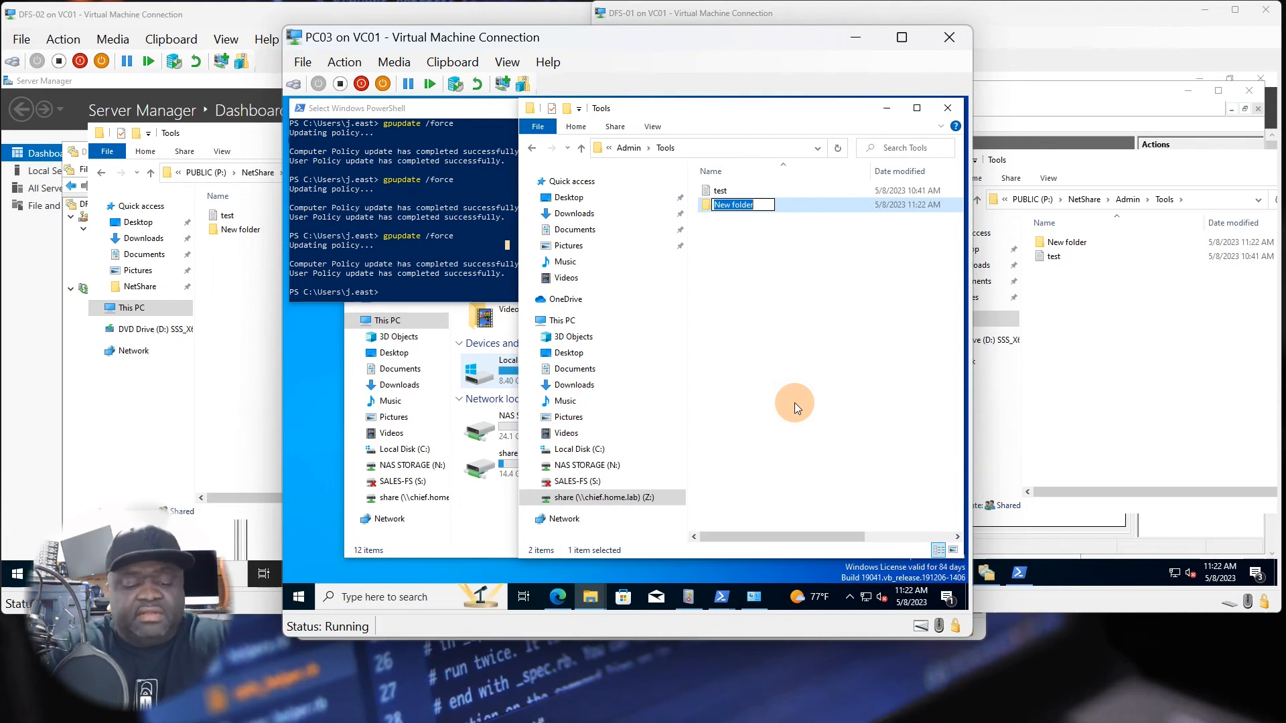
pyautogui.write('J')
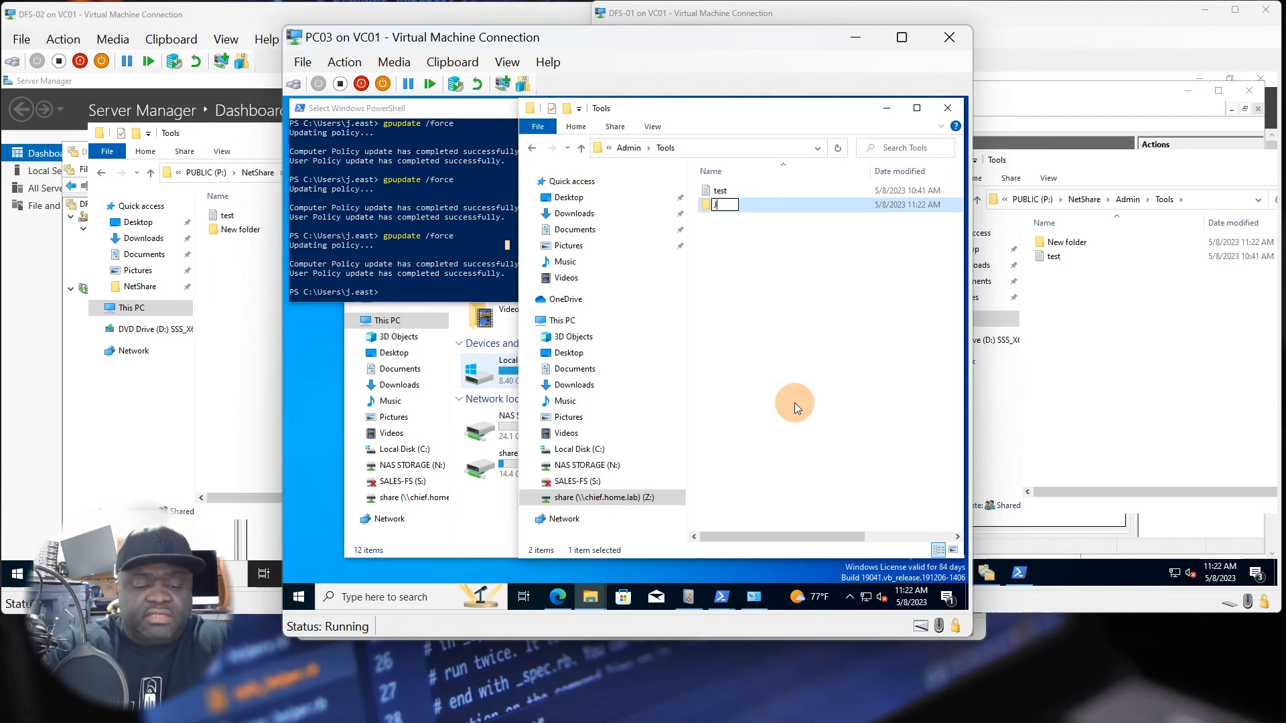
pyautogui.write('ustin Files')
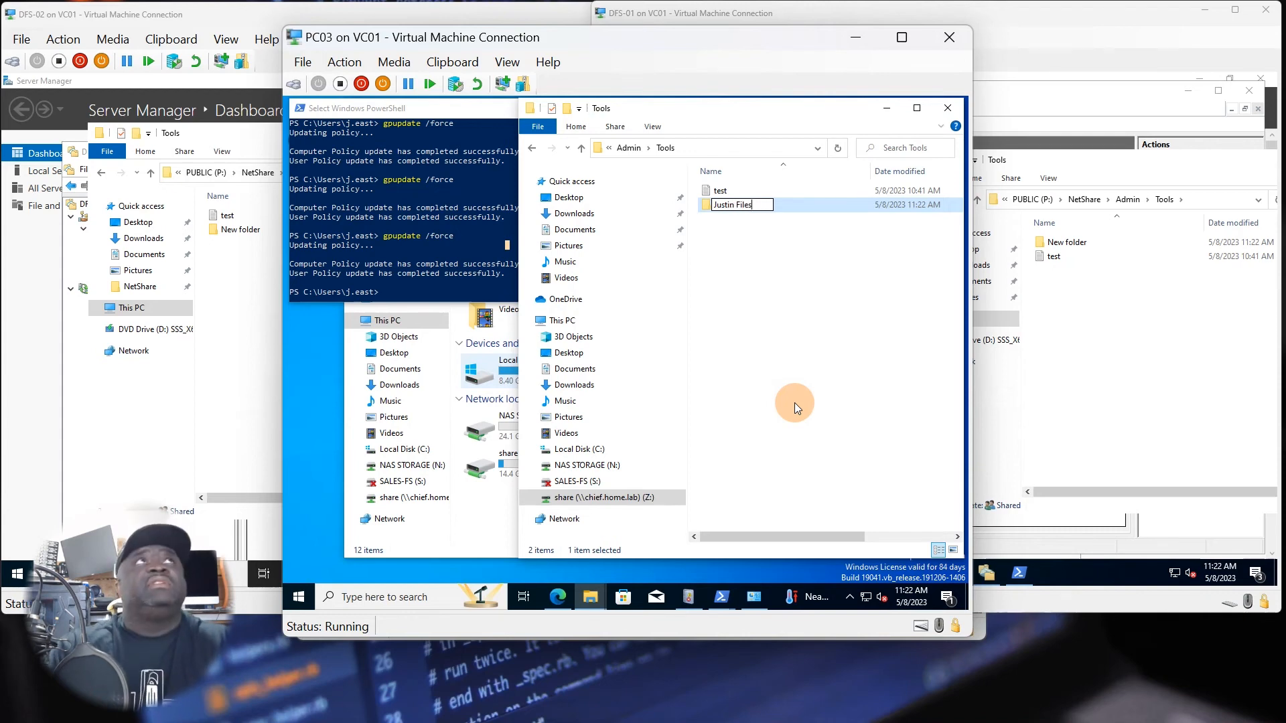
pyautogui.press('Return')
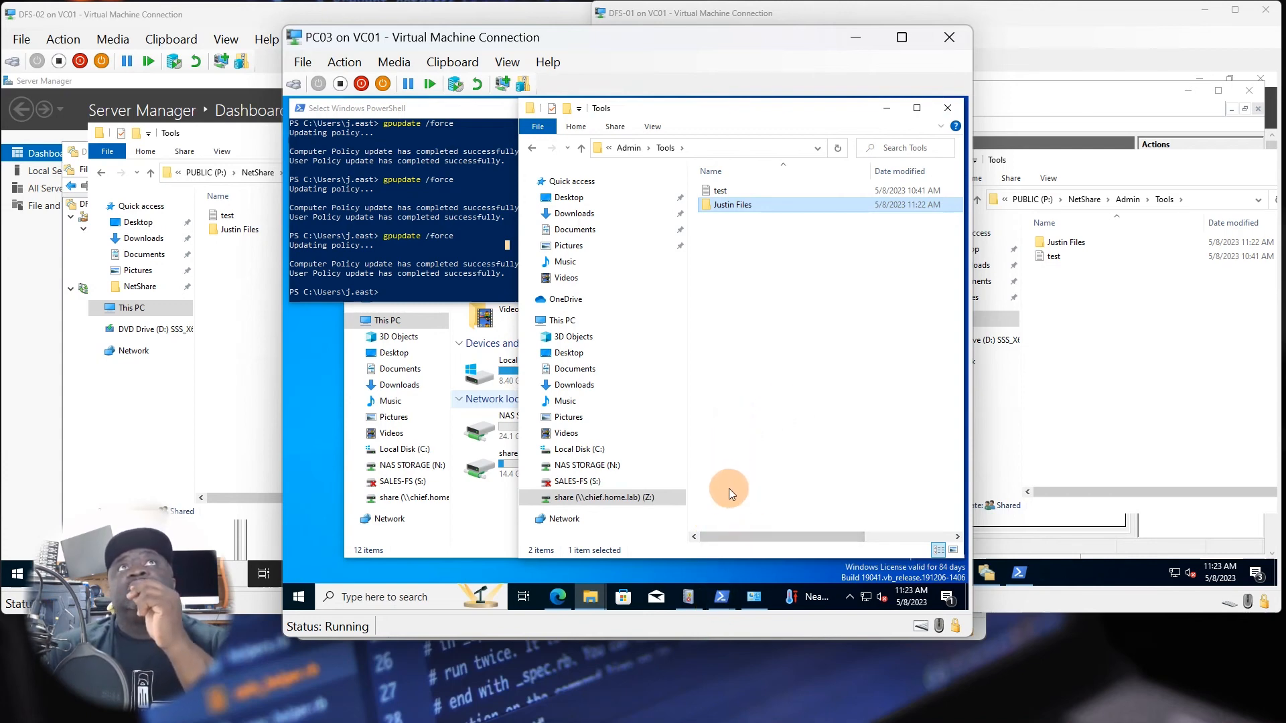
# Disconnect the mapped share (Z:) network drive on PC03.
pyautogui.click(480, 518)
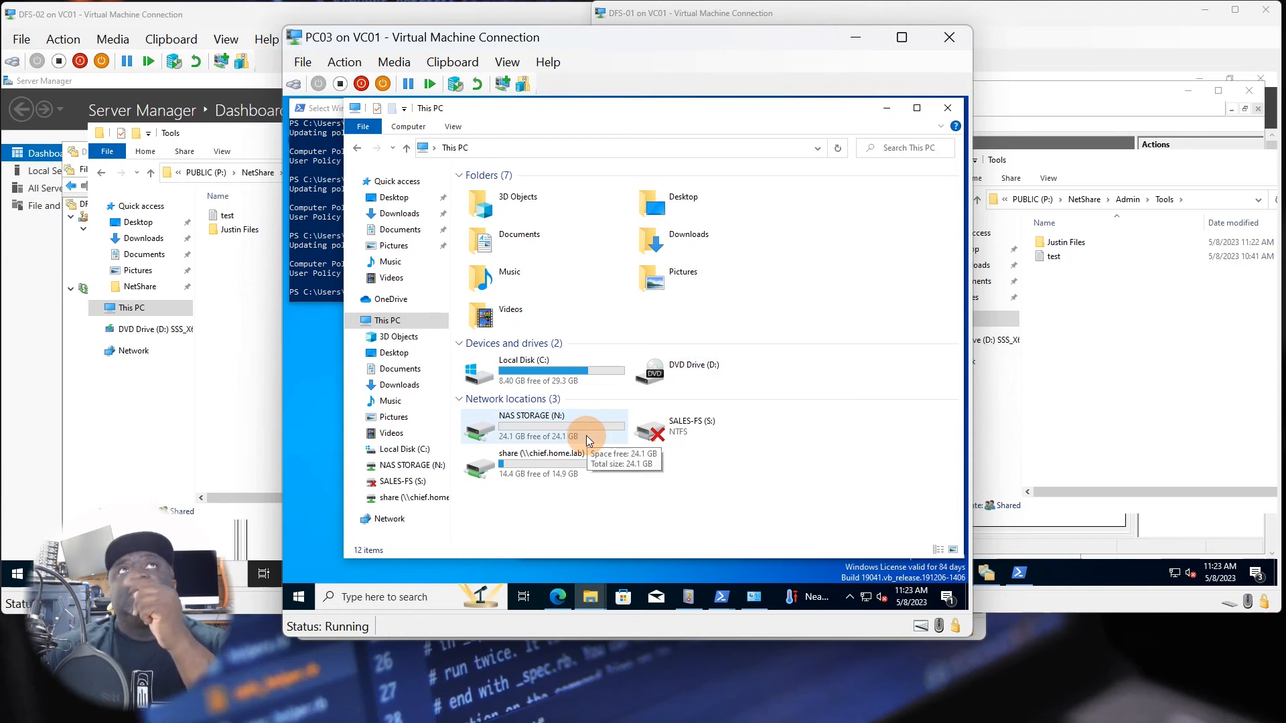
pyautogui.click(530, 469)
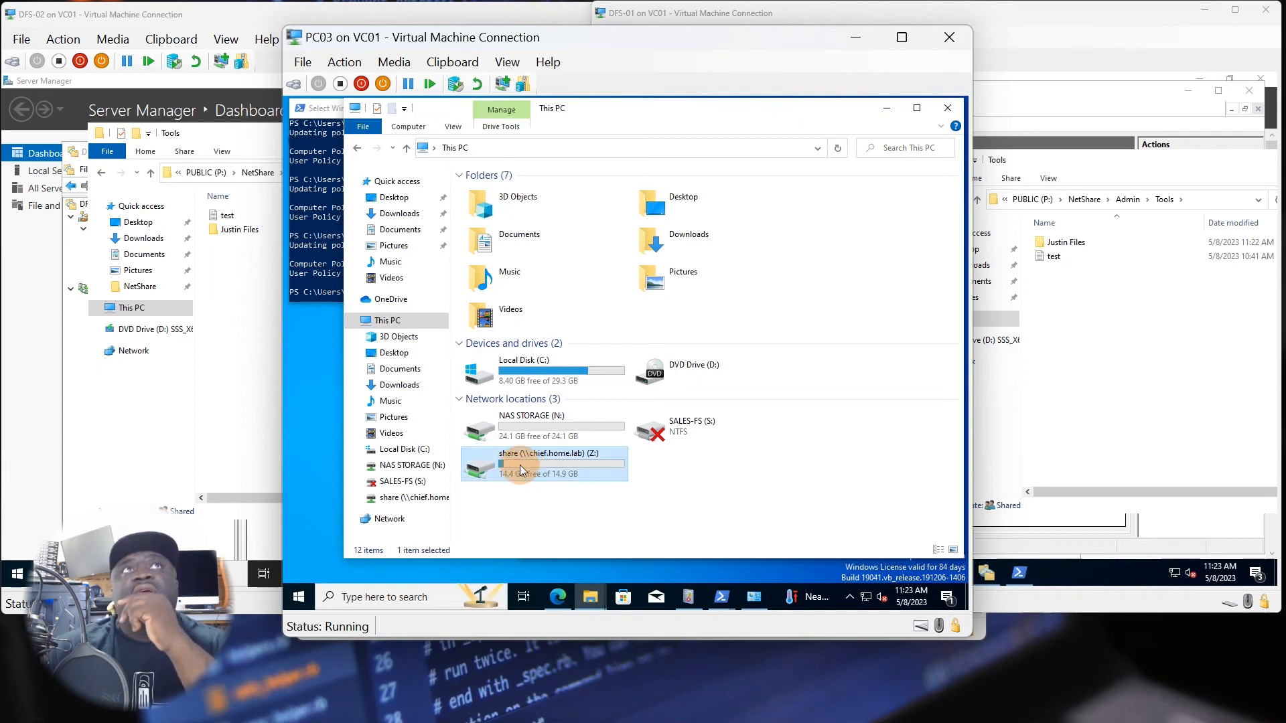
pyautogui.rightClick(520, 470)
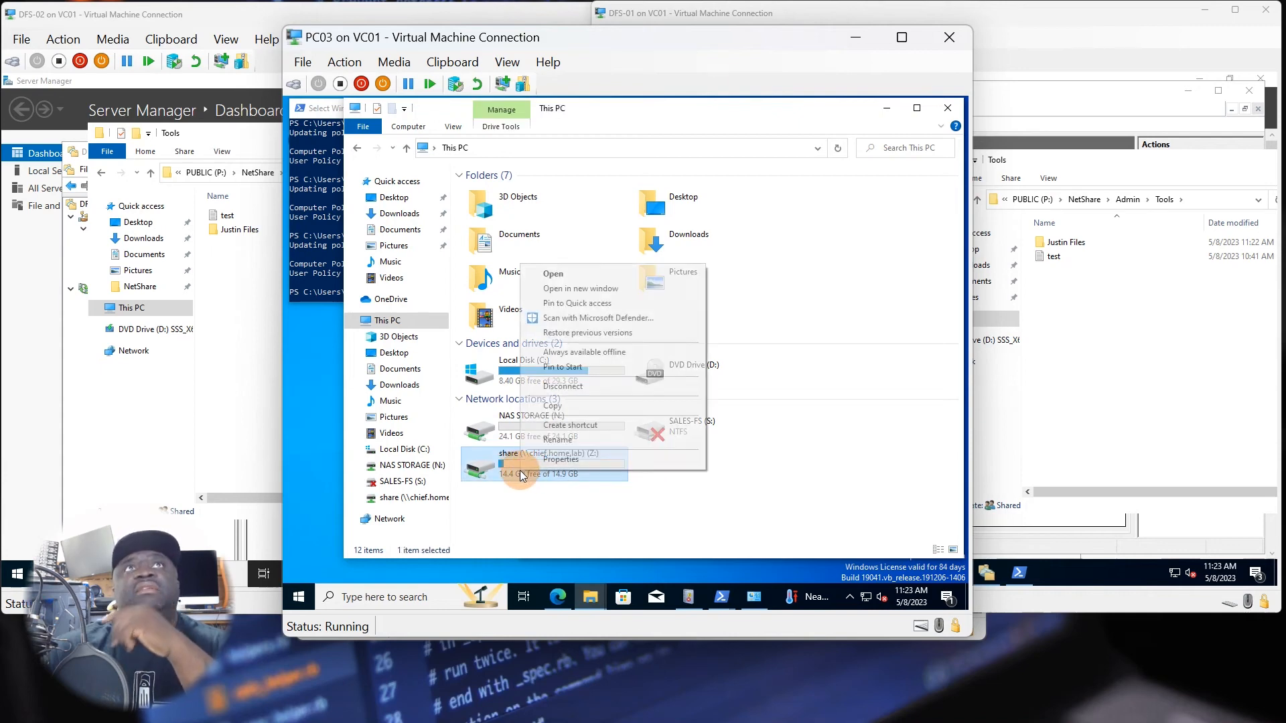
pyautogui.click(574, 387)
pyautogui.click(666, 400)
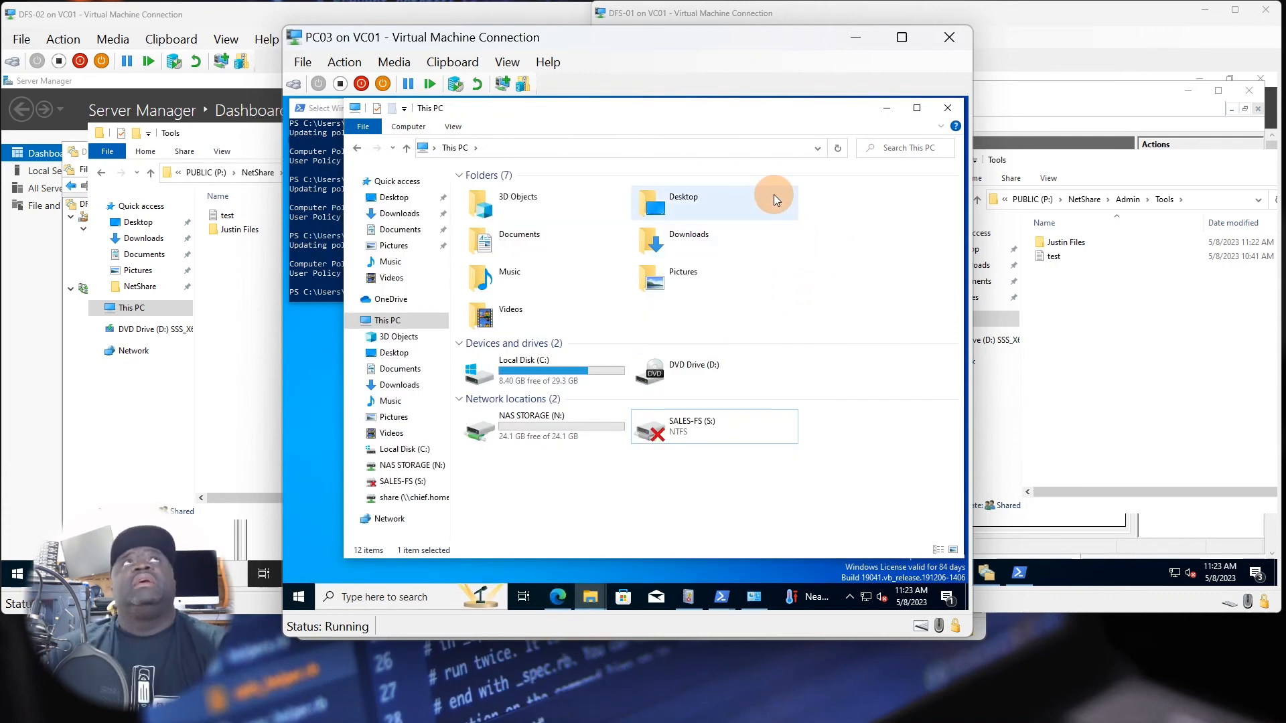
# Switch to DC01 through Hyper-V Manager, minimise its PowerShell window, and bring up Group Policy Management.
pyautogui.moveTo(558, 596)
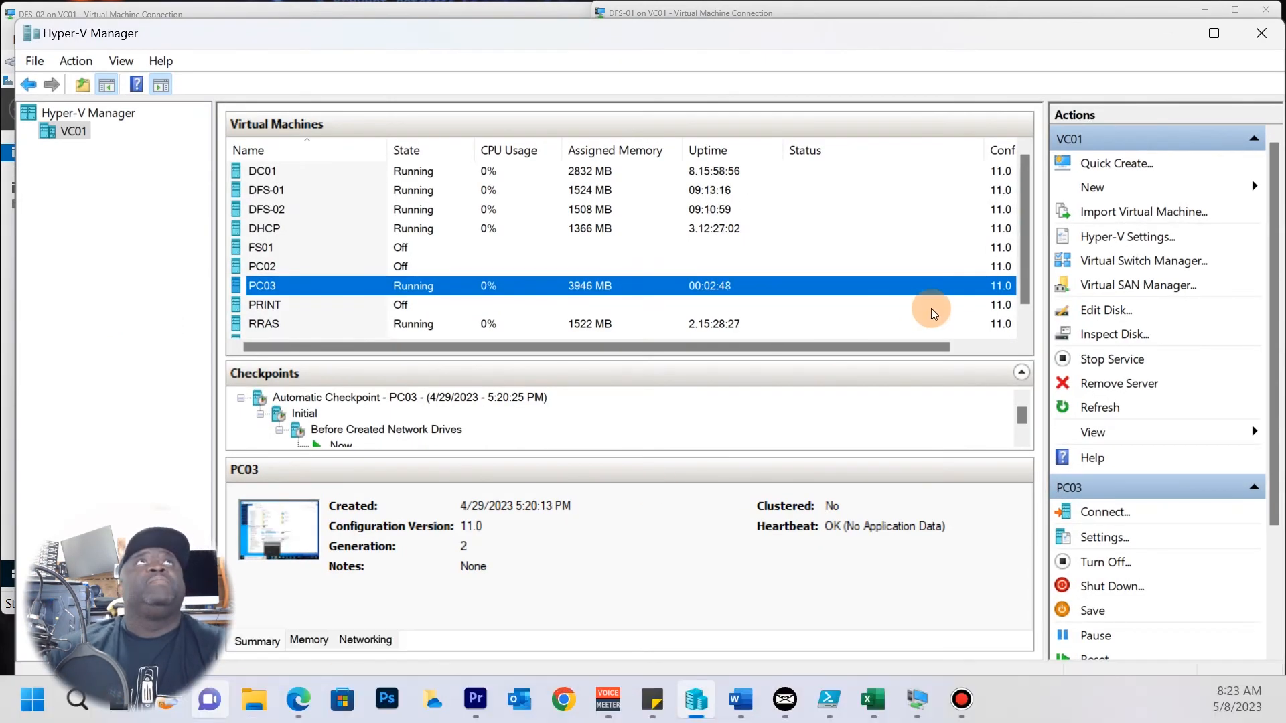
pyautogui.doubleClick(292, 181)
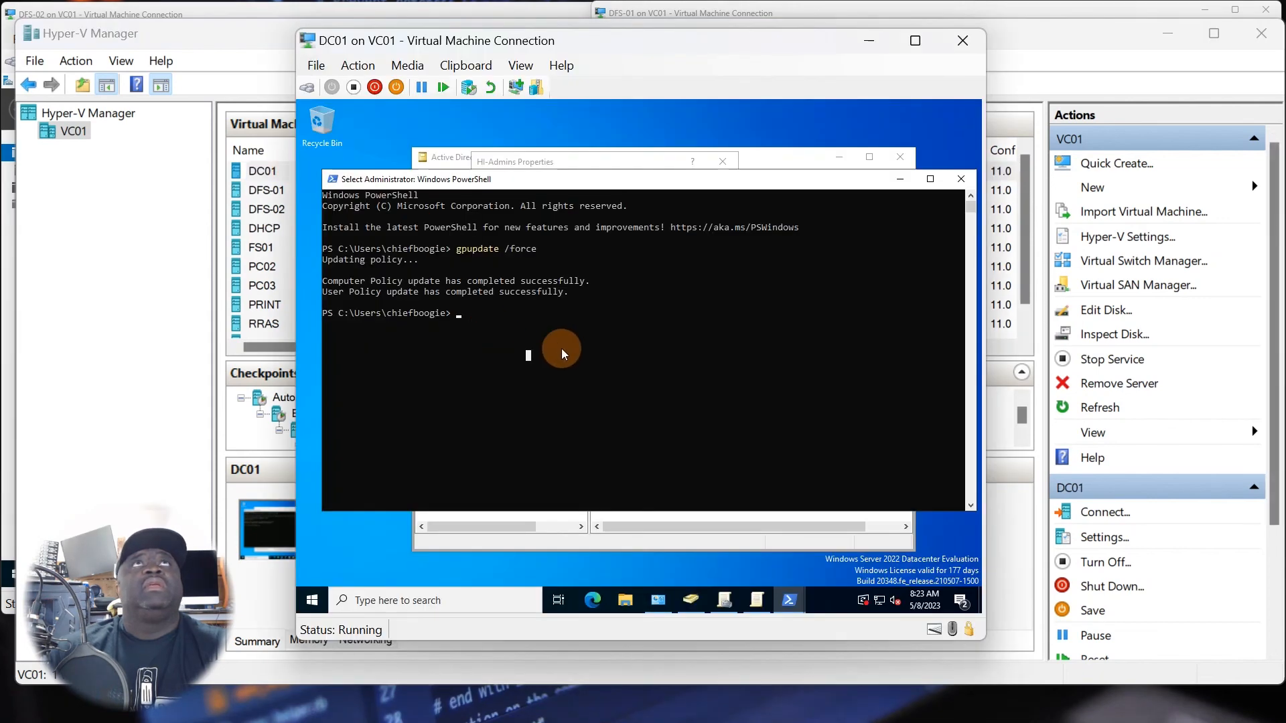
pyautogui.click(902, 179)
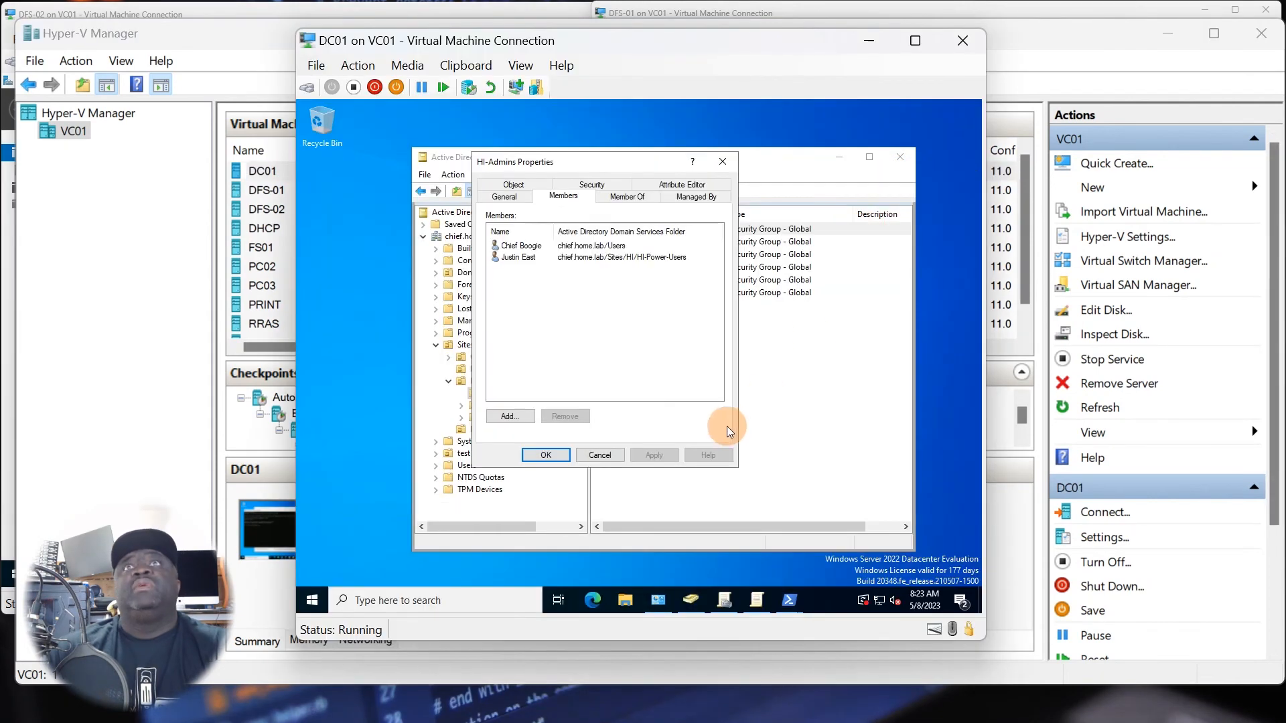
pyautogui.click(730, 598)
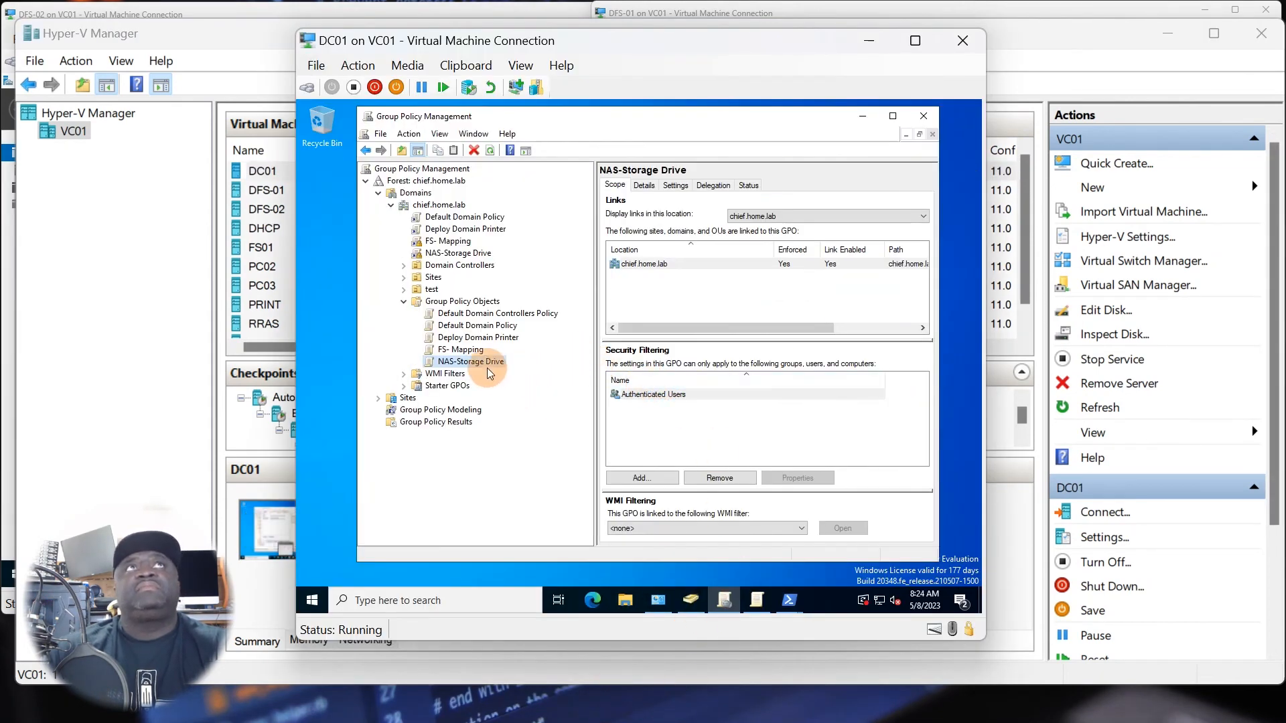
# Create a GPO named MAP Public Share Drive in the chief.home.lab domain and link it there.
pyautogui.rightClick(442, 205)
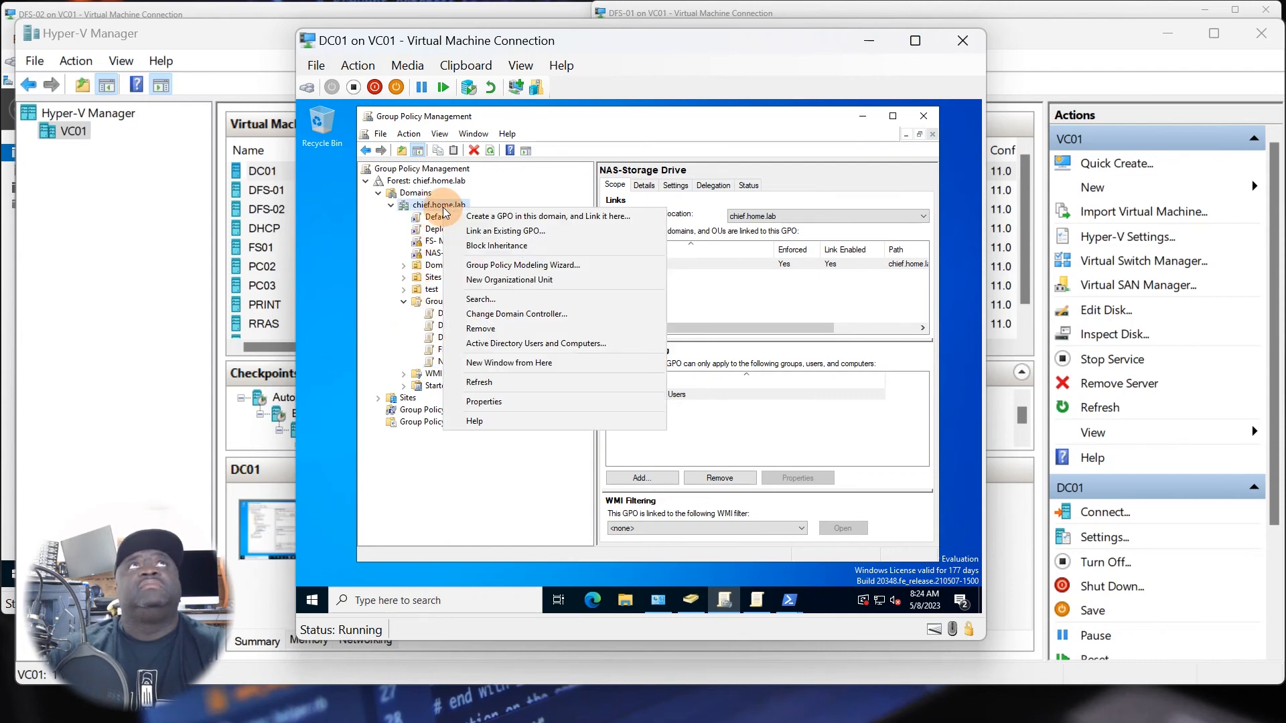
pyautogui.click(476, 216)
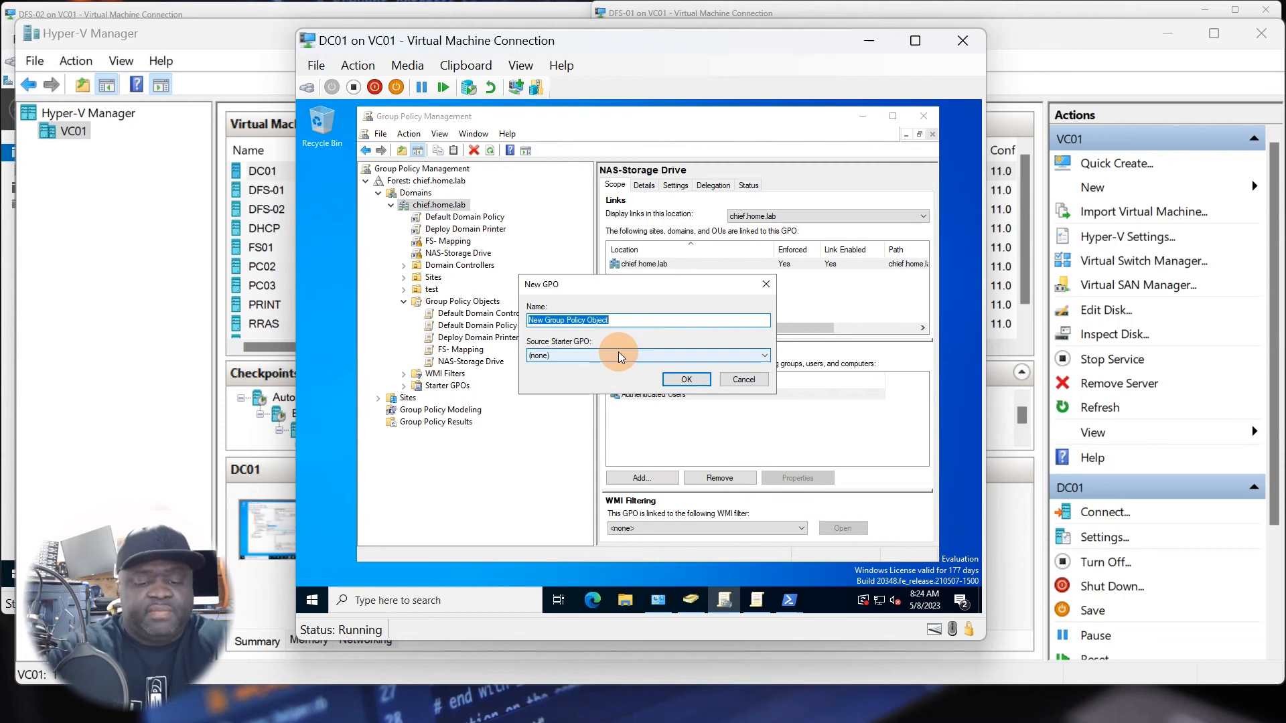
pyautogui.write('MAP Public')
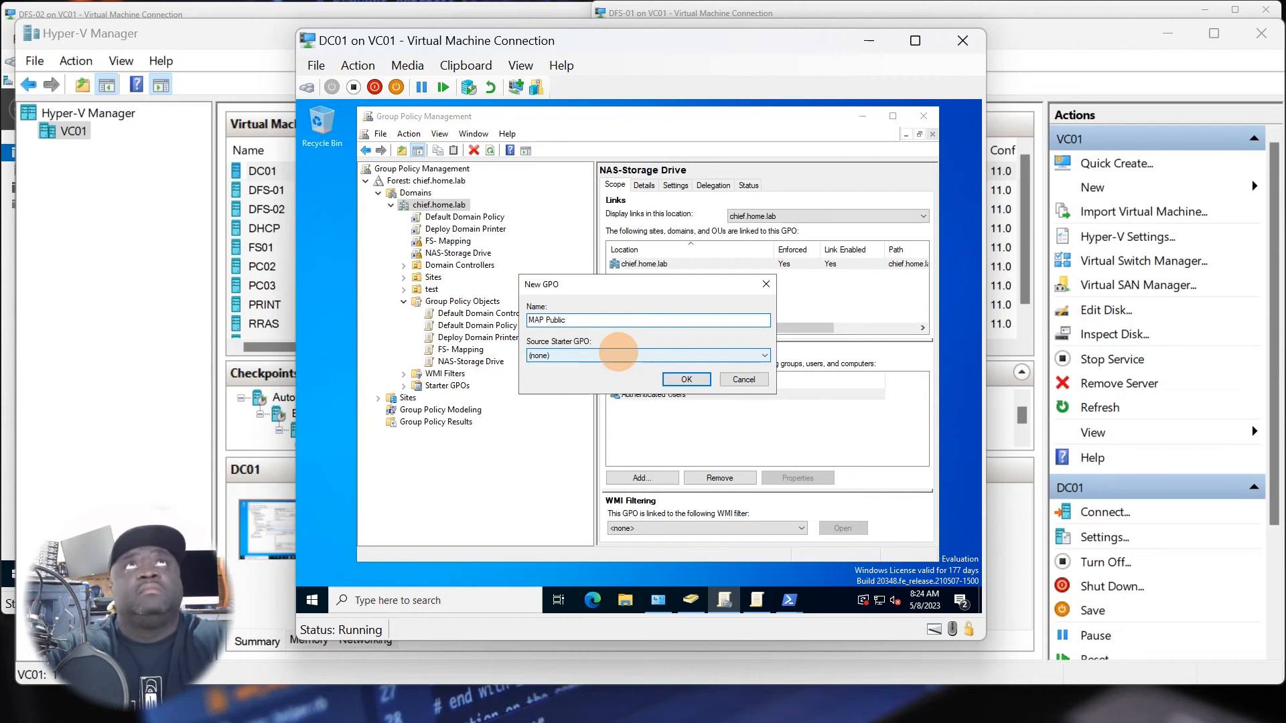
pyautogui.write(' Share ')
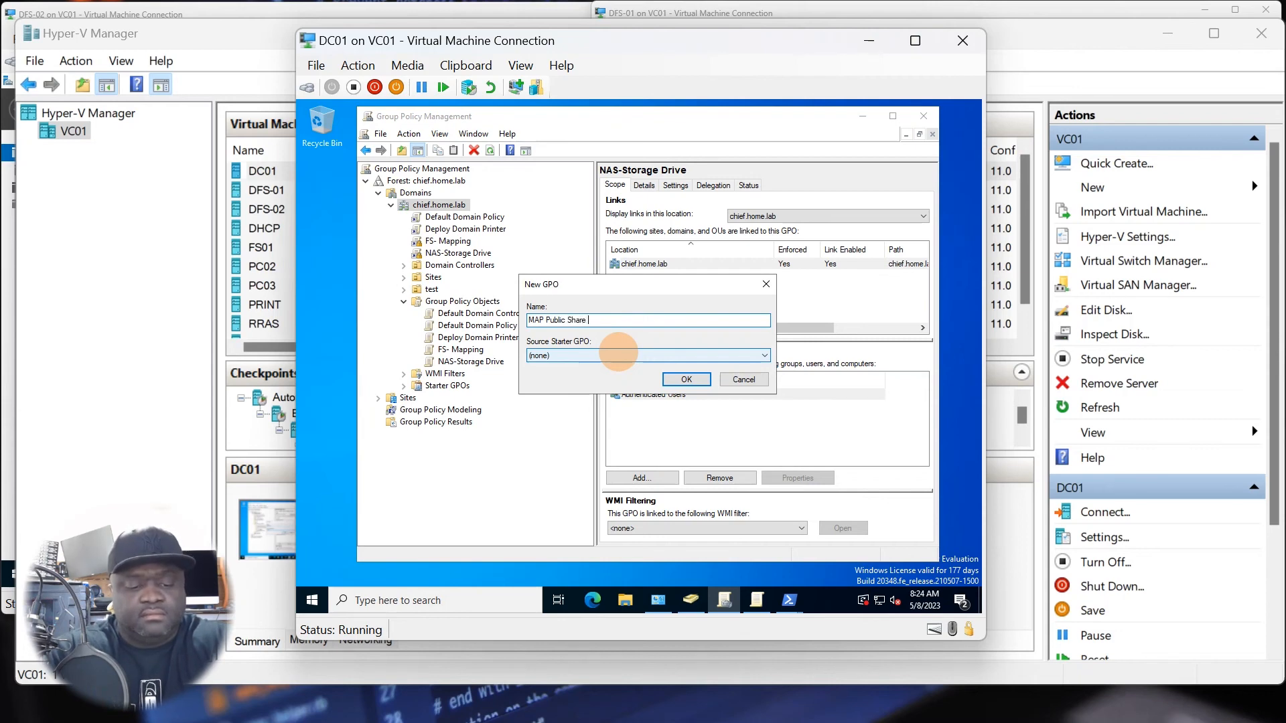
pyautogui.write('Driv')
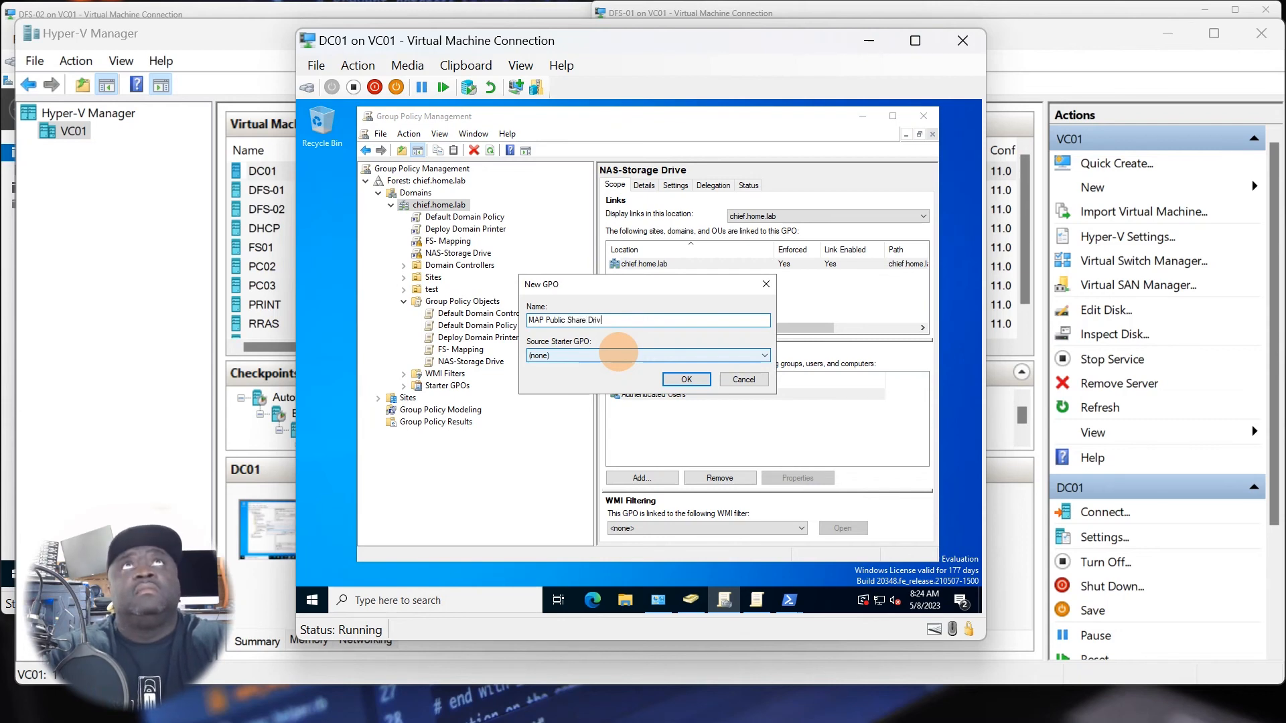
pyautogui.write('e')
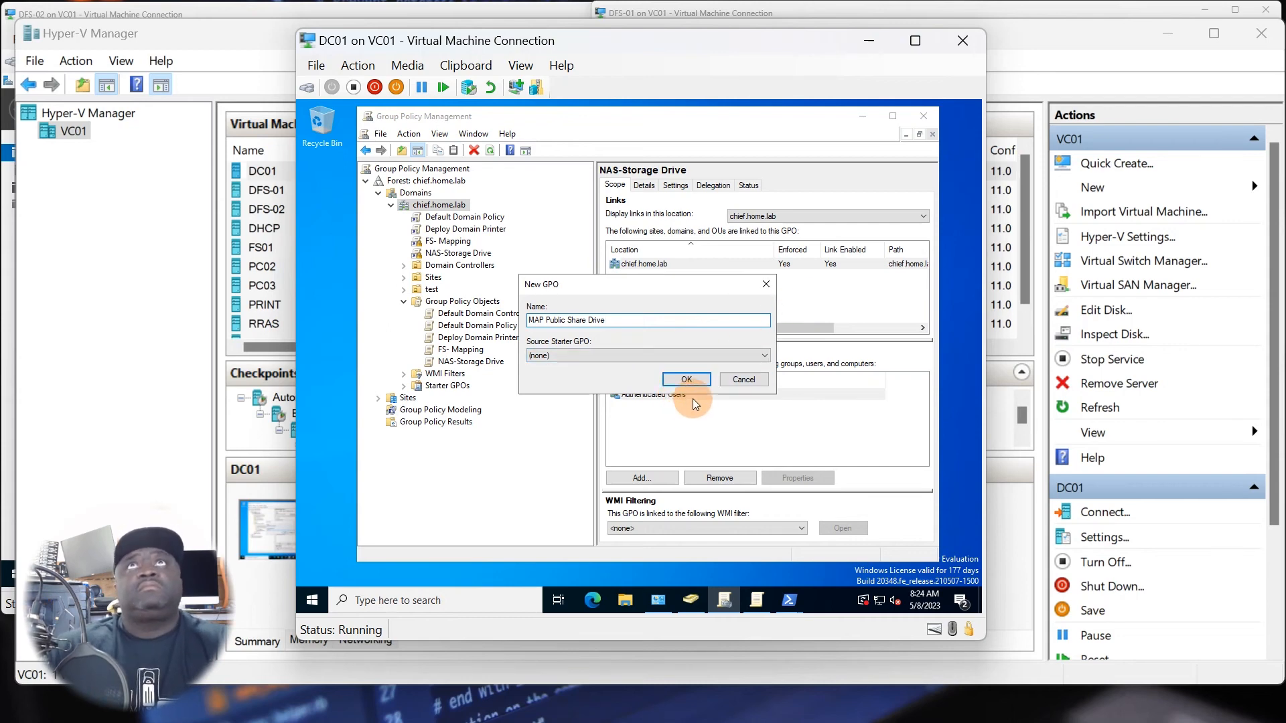
pyautogui.click(686, 379)
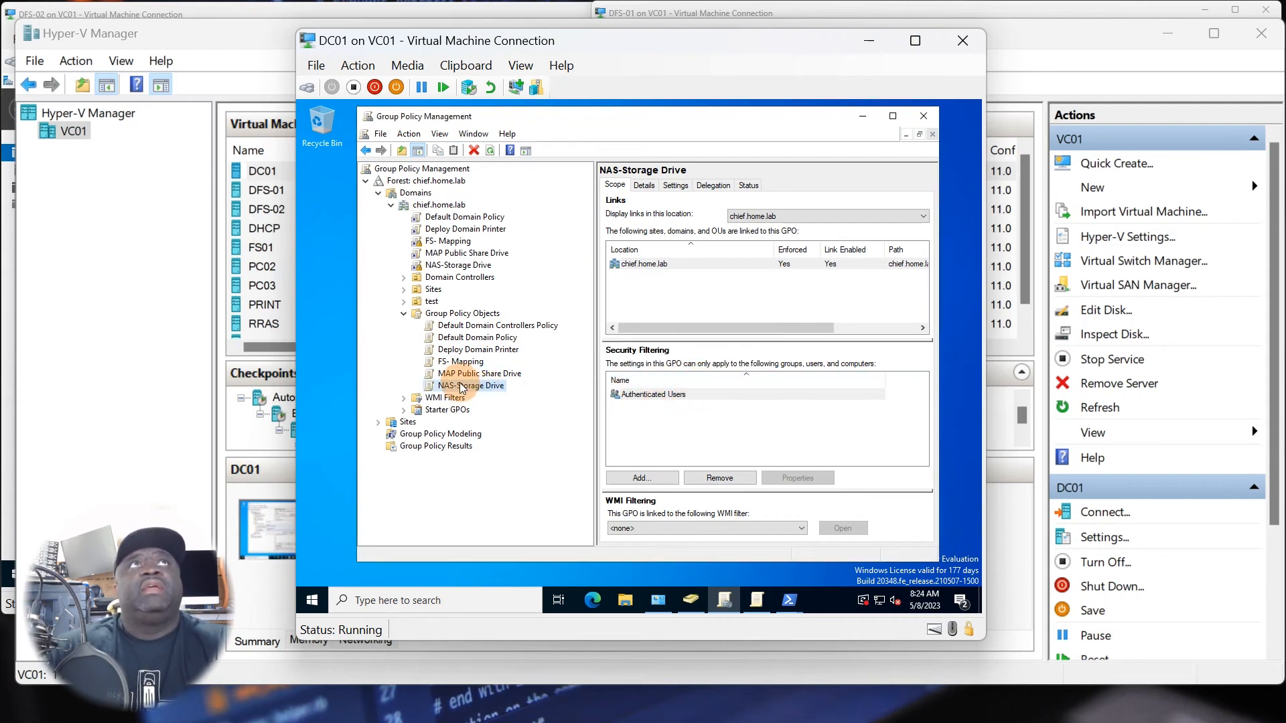
# Try to link the existing MAP Public Share Drive GPO to the chief.home.lab domain.
pyautogui.rightClick(469, 385)
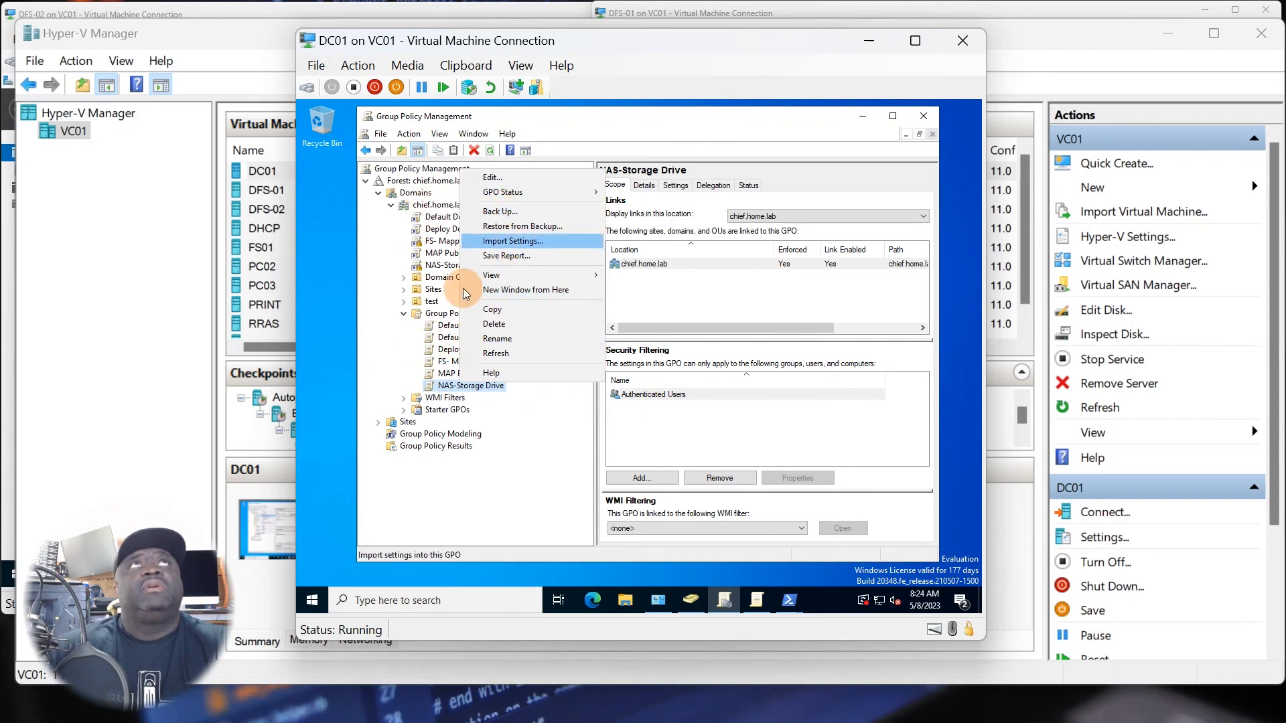
pyautogui.rightClick(439, 205)
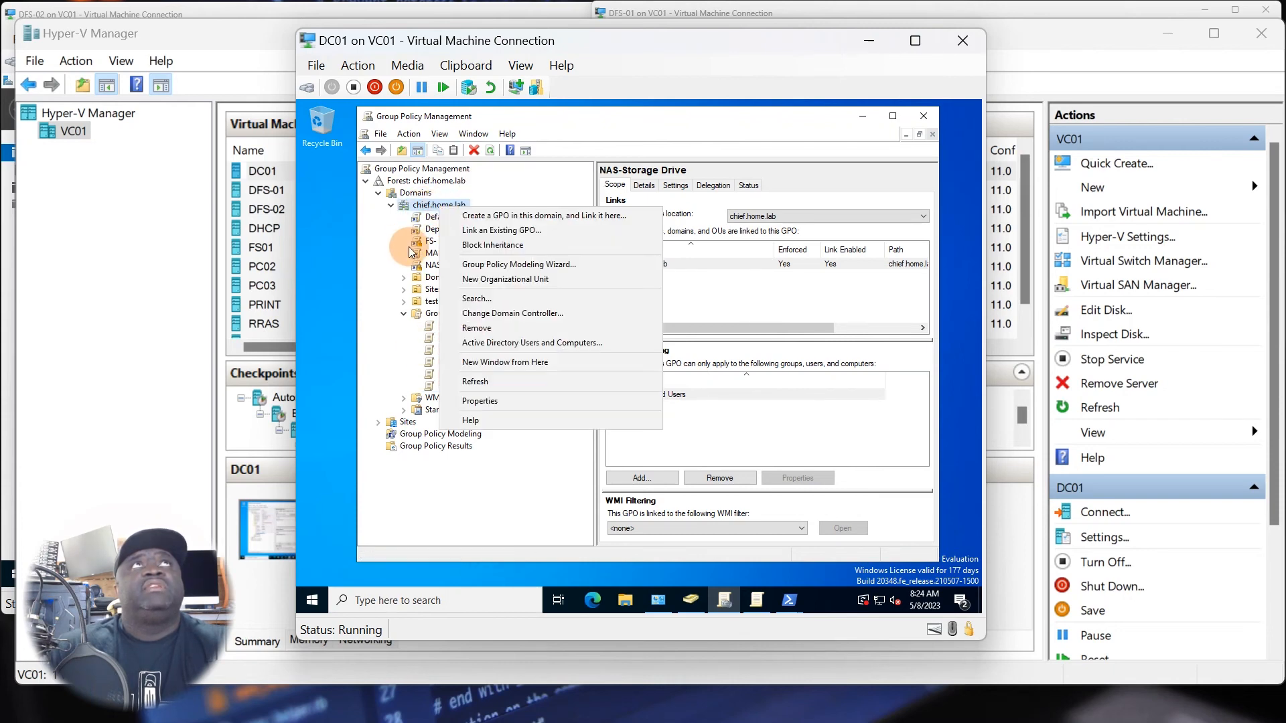
pyautogui.click(479, 231)
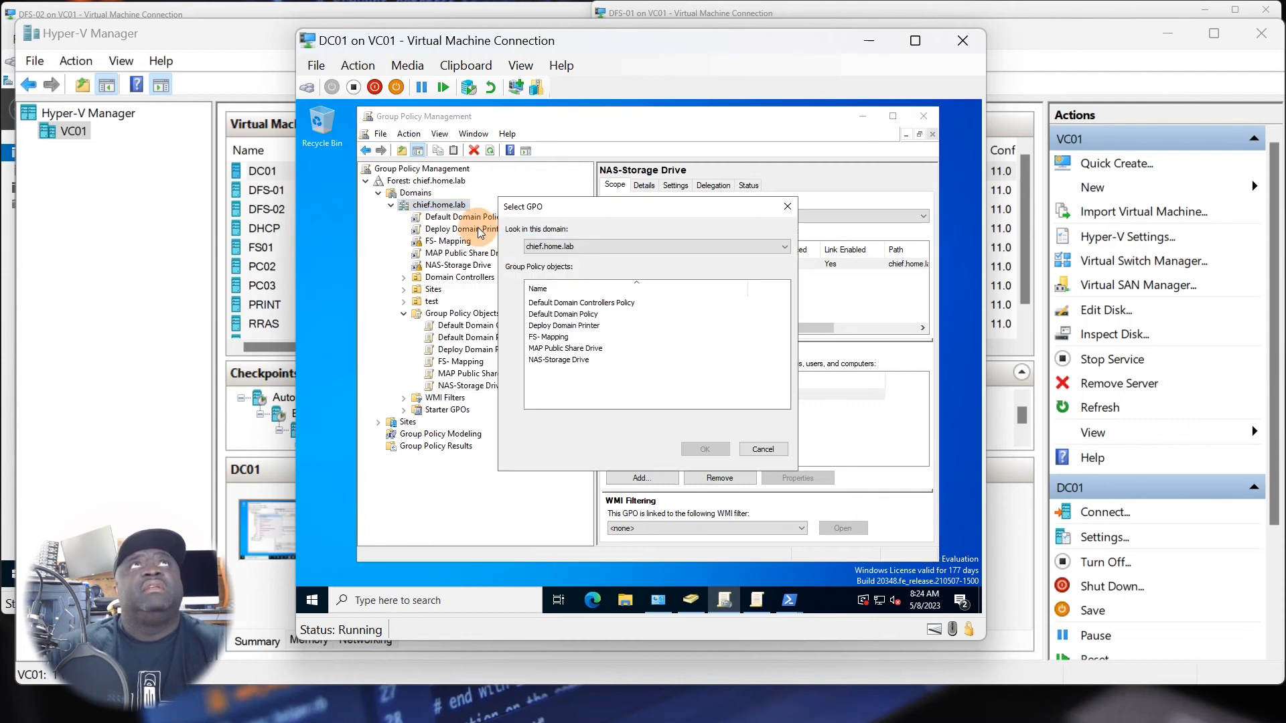
pyautogui.click(558, 349)
pyautogui.click(704, 449)
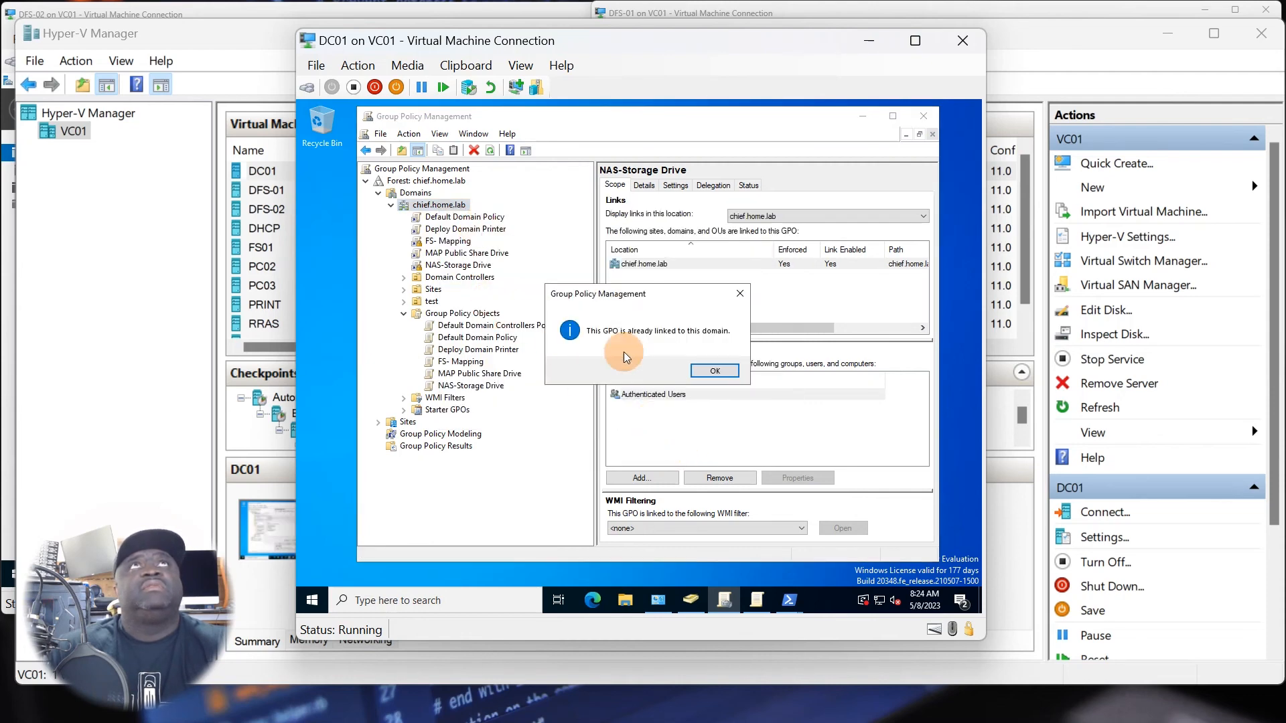
pyautogui.click(715, 371)
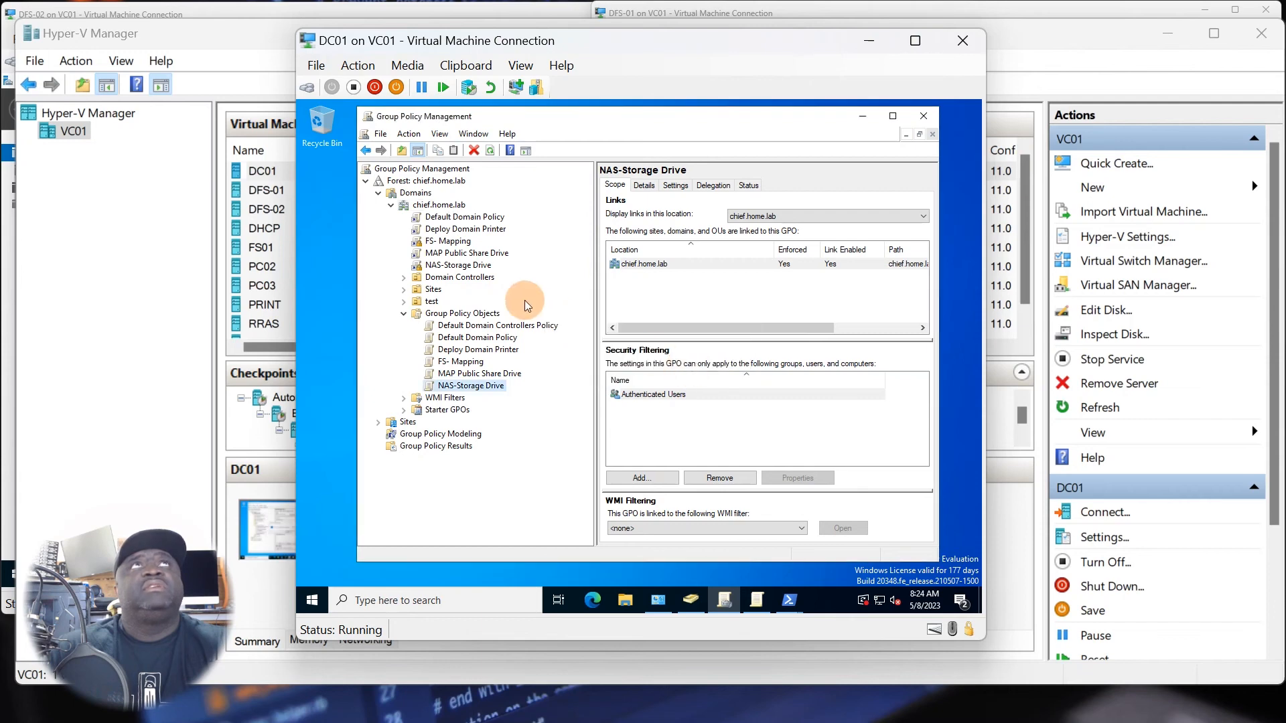
# Enforce the MAP Public Share Drive link on chief.home.lab and open that GPO for editing.
pyautogui.rightClick(449, 255)
pyautogui.click(493, 280)
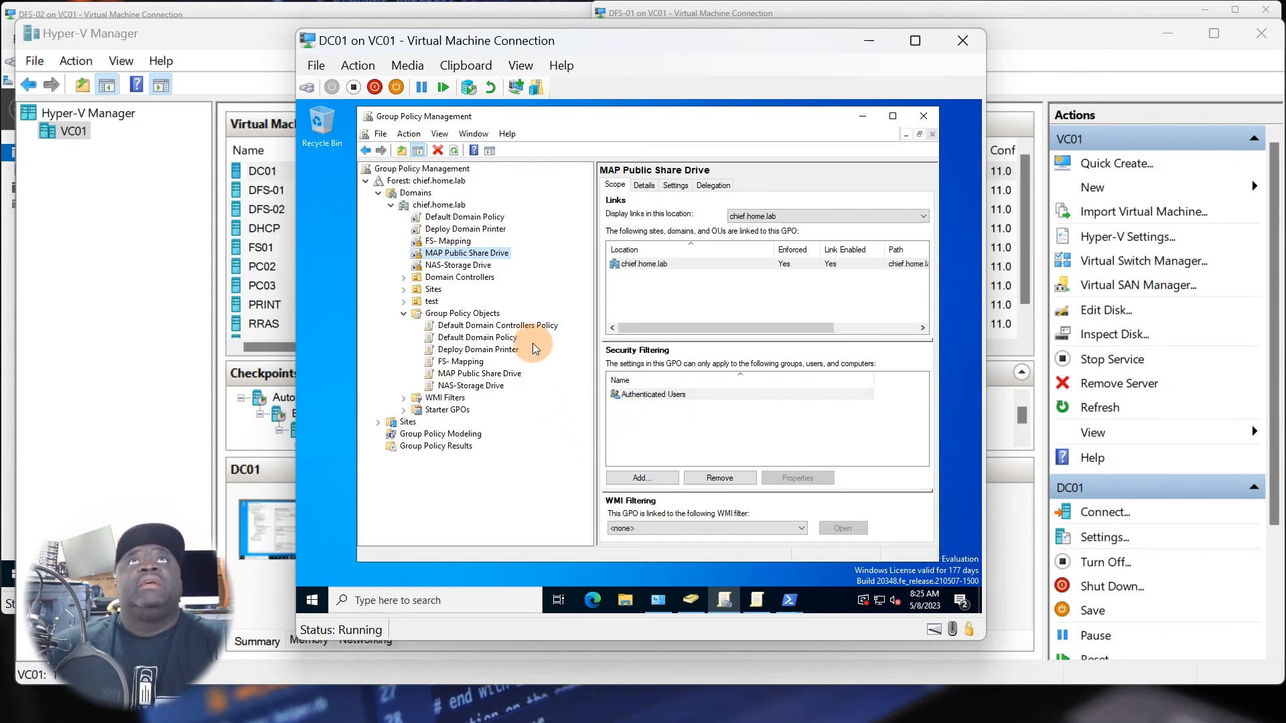
pyautogui.rightClick(467, 374)
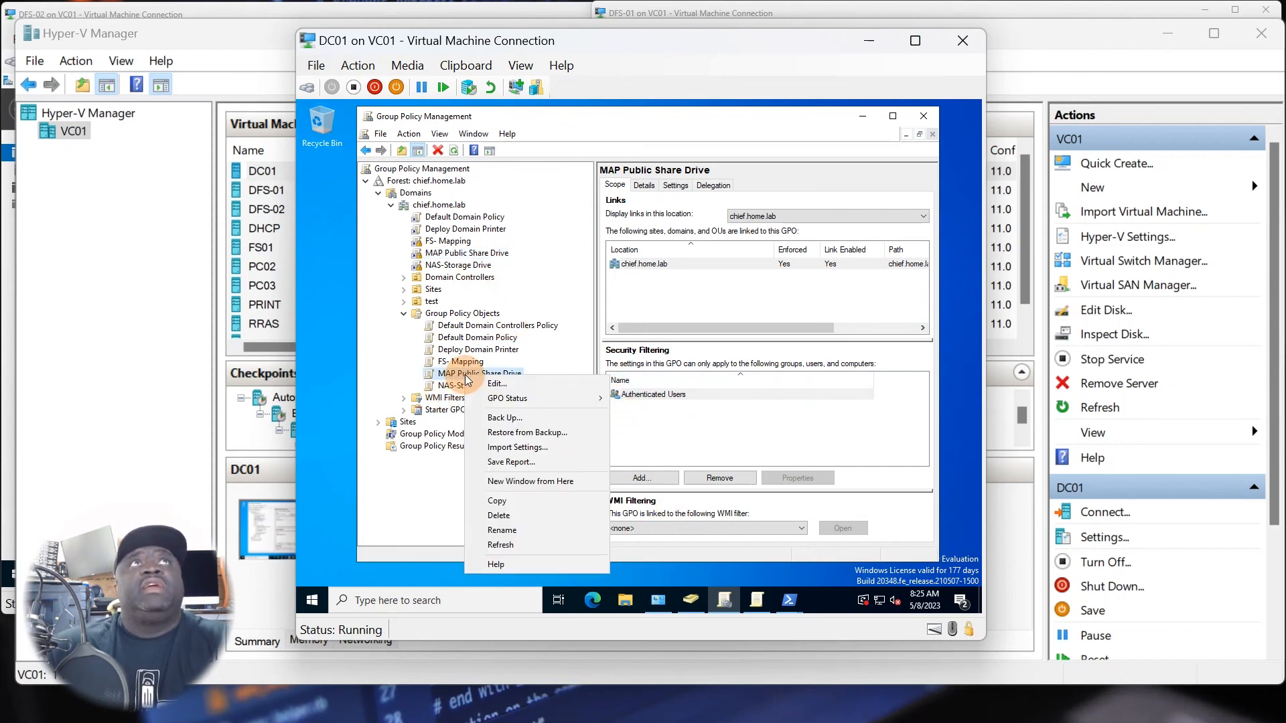
pyautogui.click(501, 385)
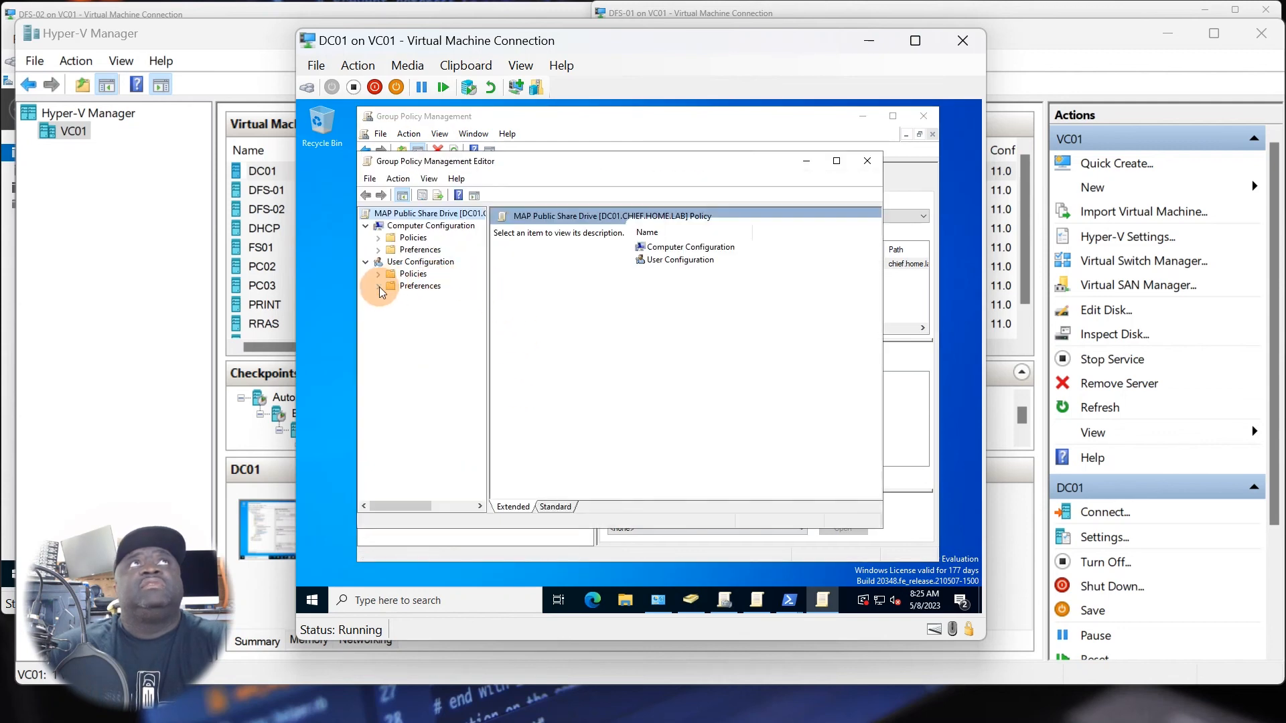
# Add a new mapped drive under the user Windows Settings preferences for Drive Maps, with its action set to Create.
pyautogui.click(380, 288)
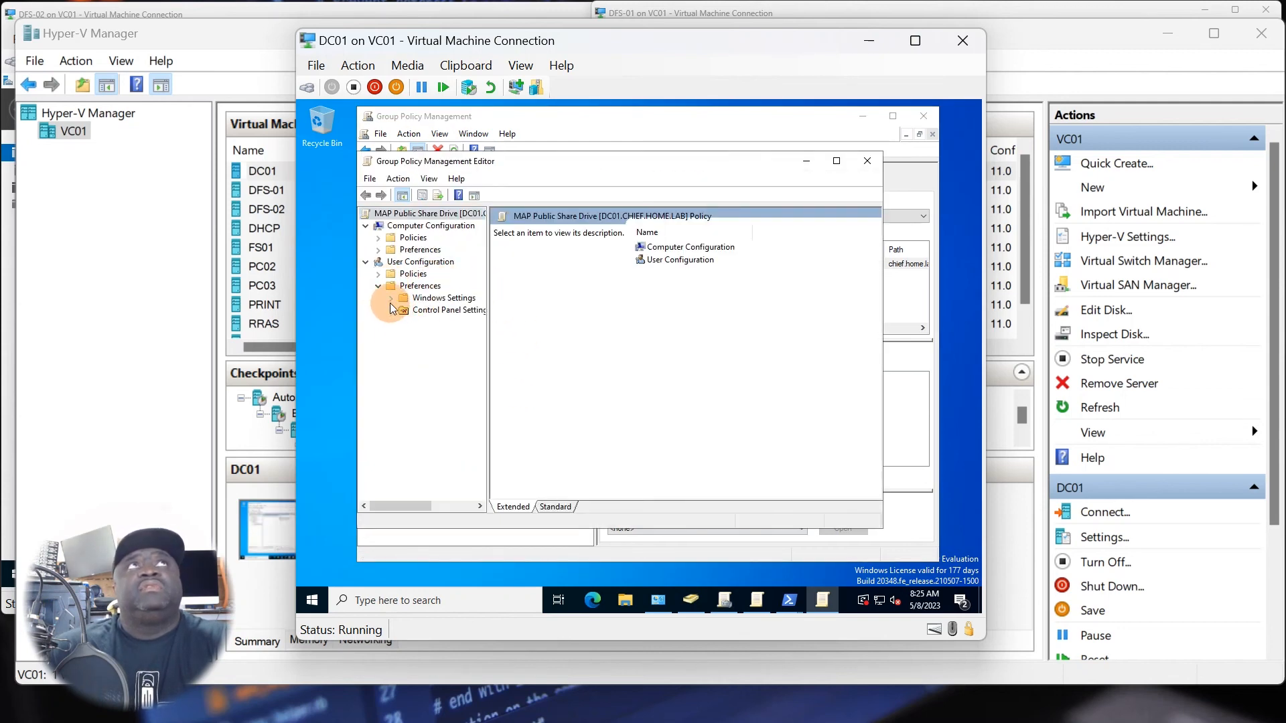
pyautogui.click(391, 298)
pyautogui.click(445, 322)
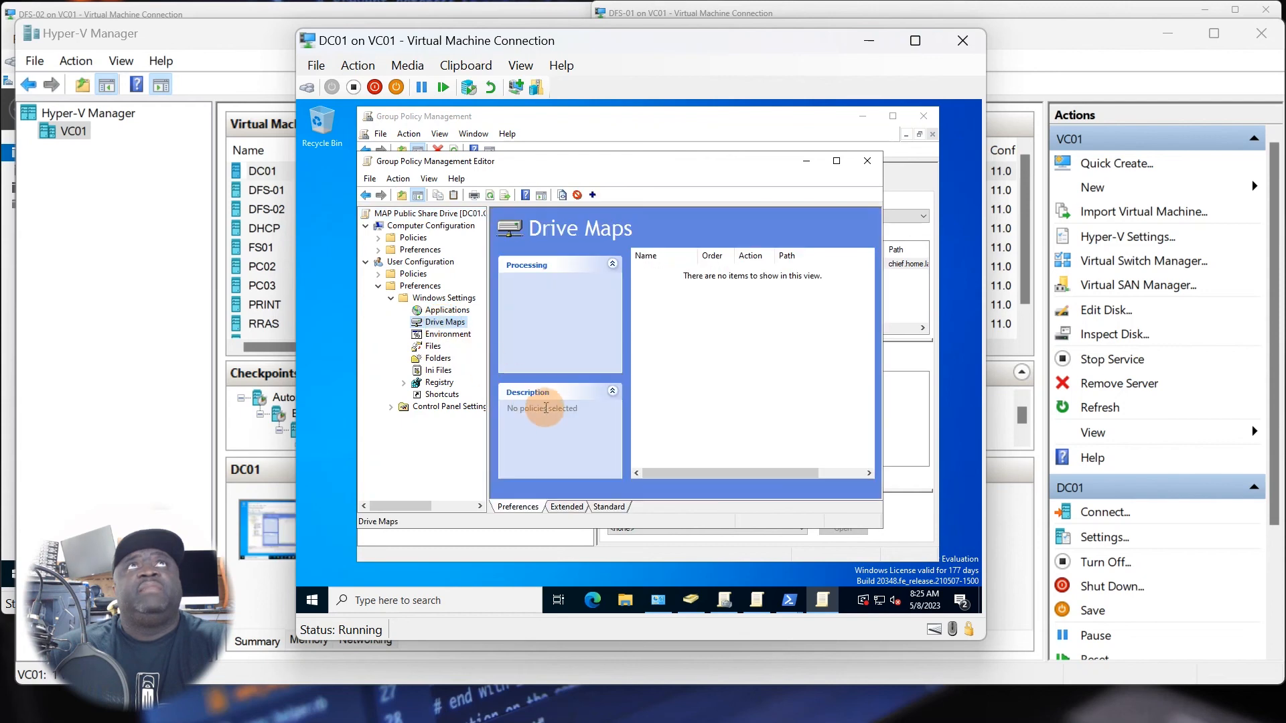
pyautogui.rightClick(446, 323)
pyautogui.moveTo(488, 335)
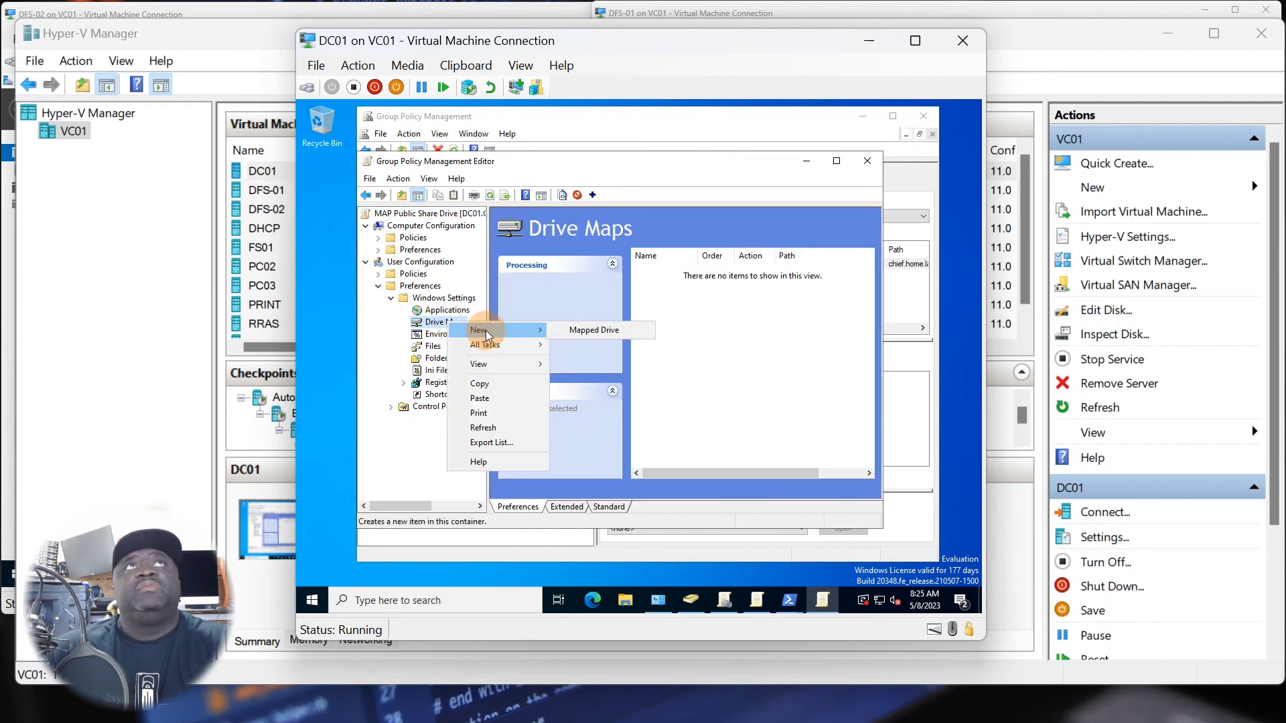
pyautogui.click(627, 332)
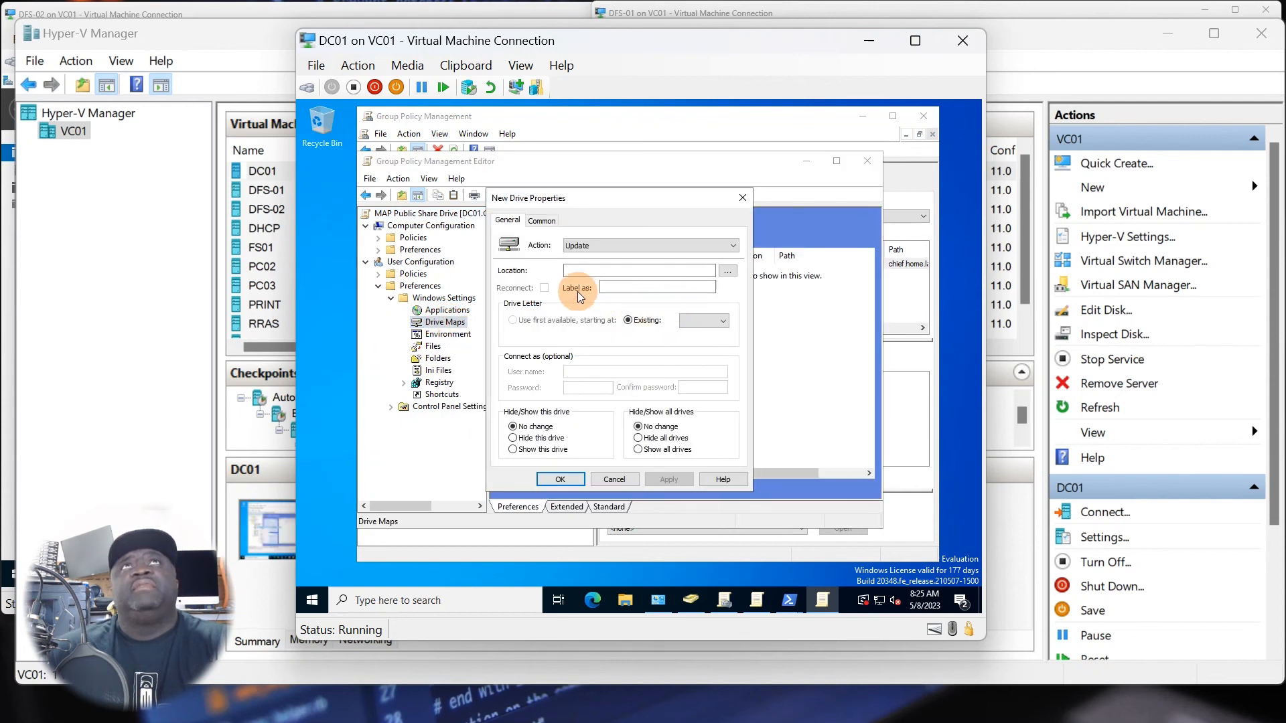
pyautogui.click(592, 247)
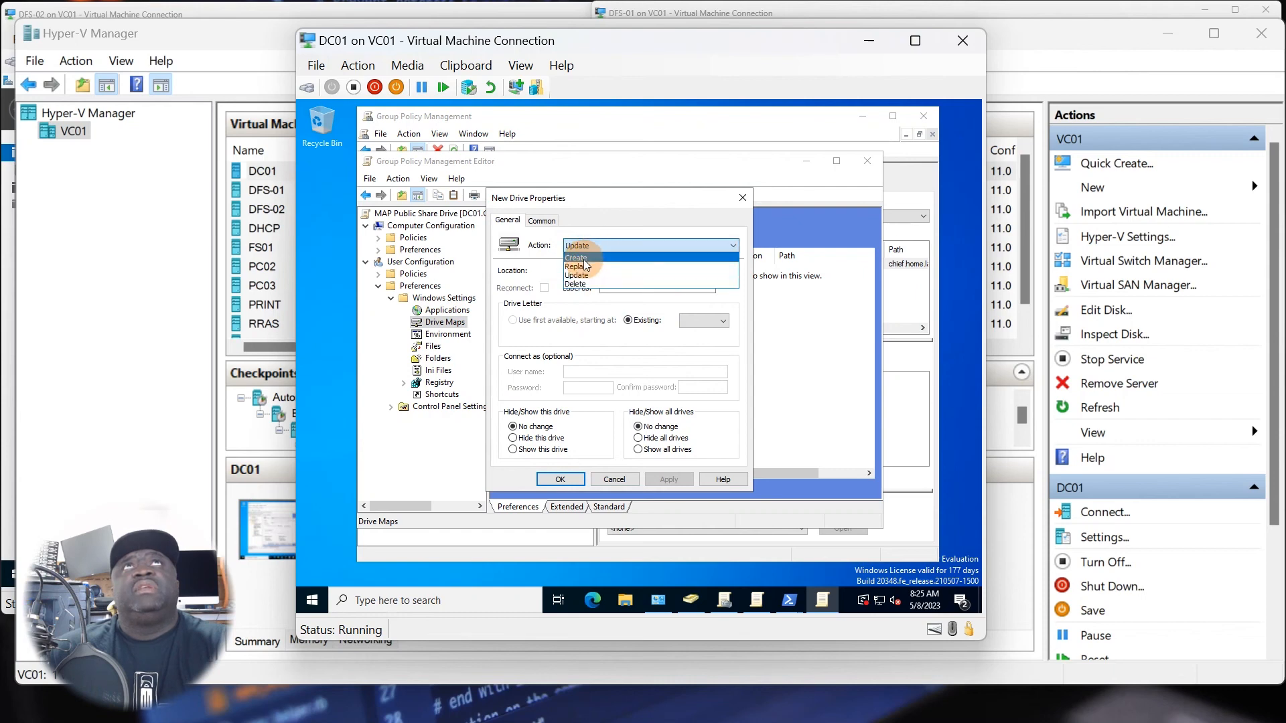
pyautogui.click(585, 259)
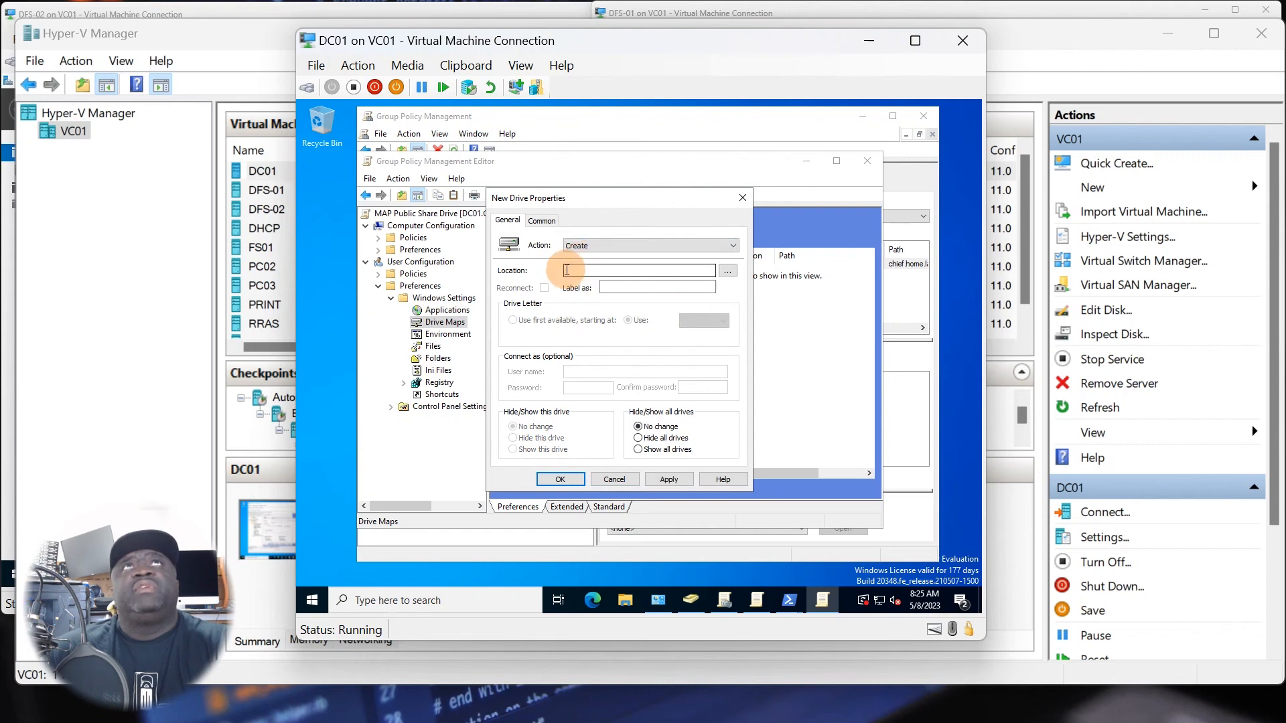
# Set the mapped drive's location to \\cheif.home.lab\share, consulting the namespace path in DFS Management on DFS-01.
pyautogui.click(541, 221)
pyautogui.click(684, 396)
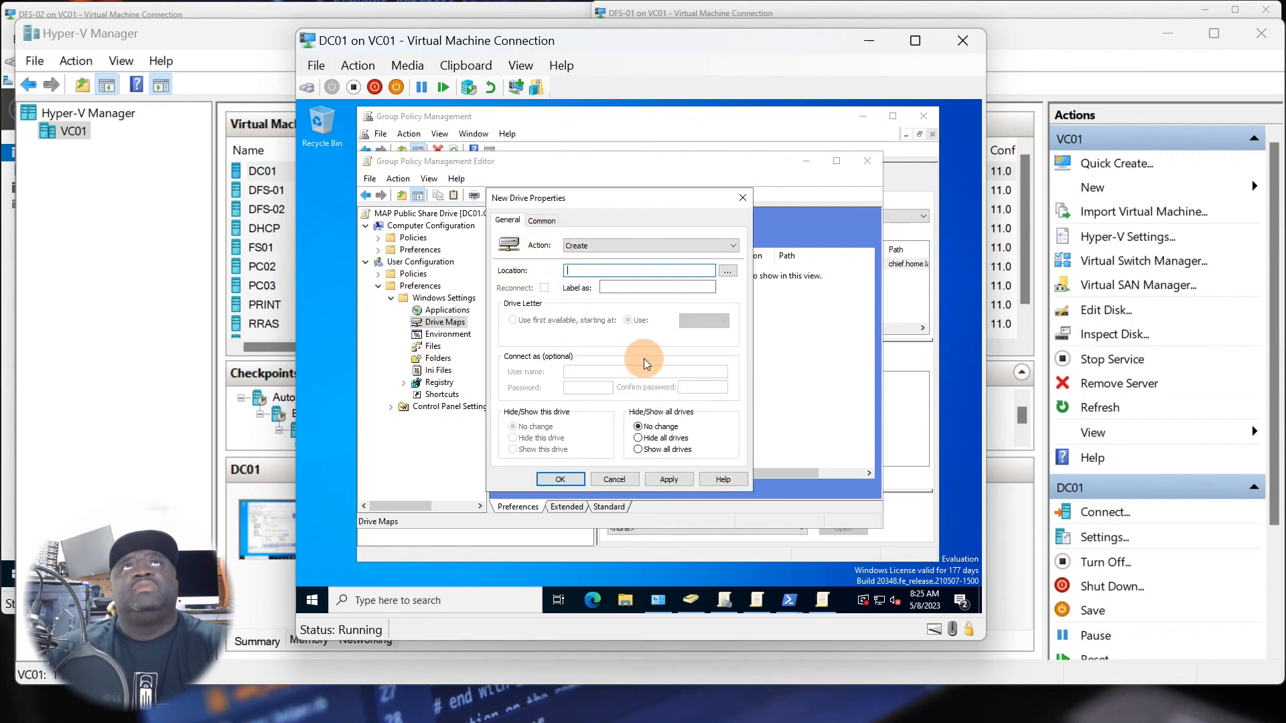
pyautogui.write('\\')
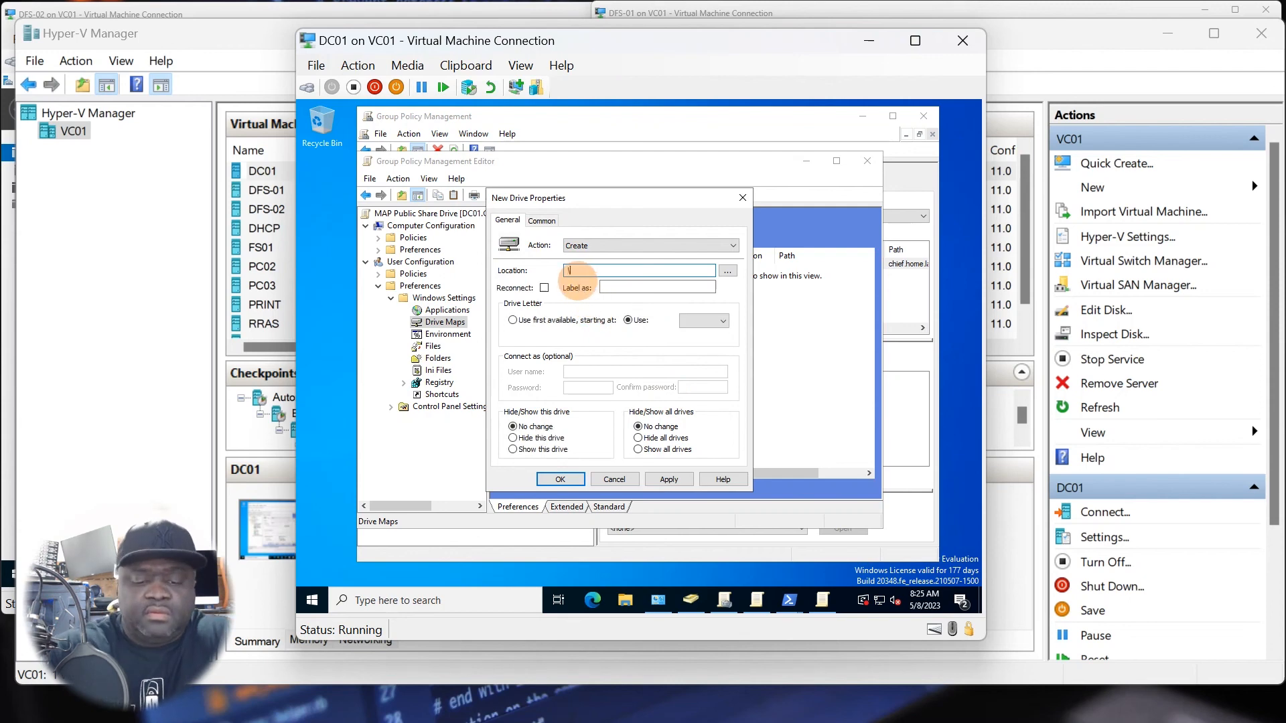
pyautogui.write('\\')
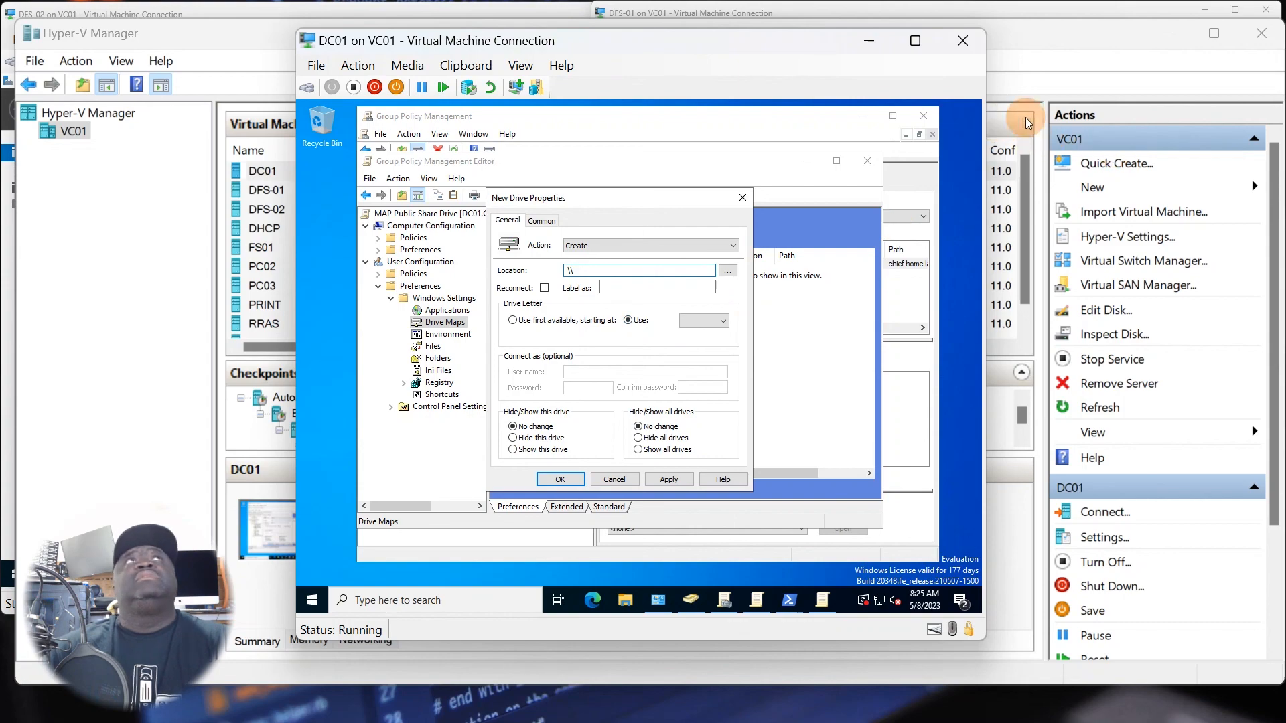
pyautogui.click(1167, 34)
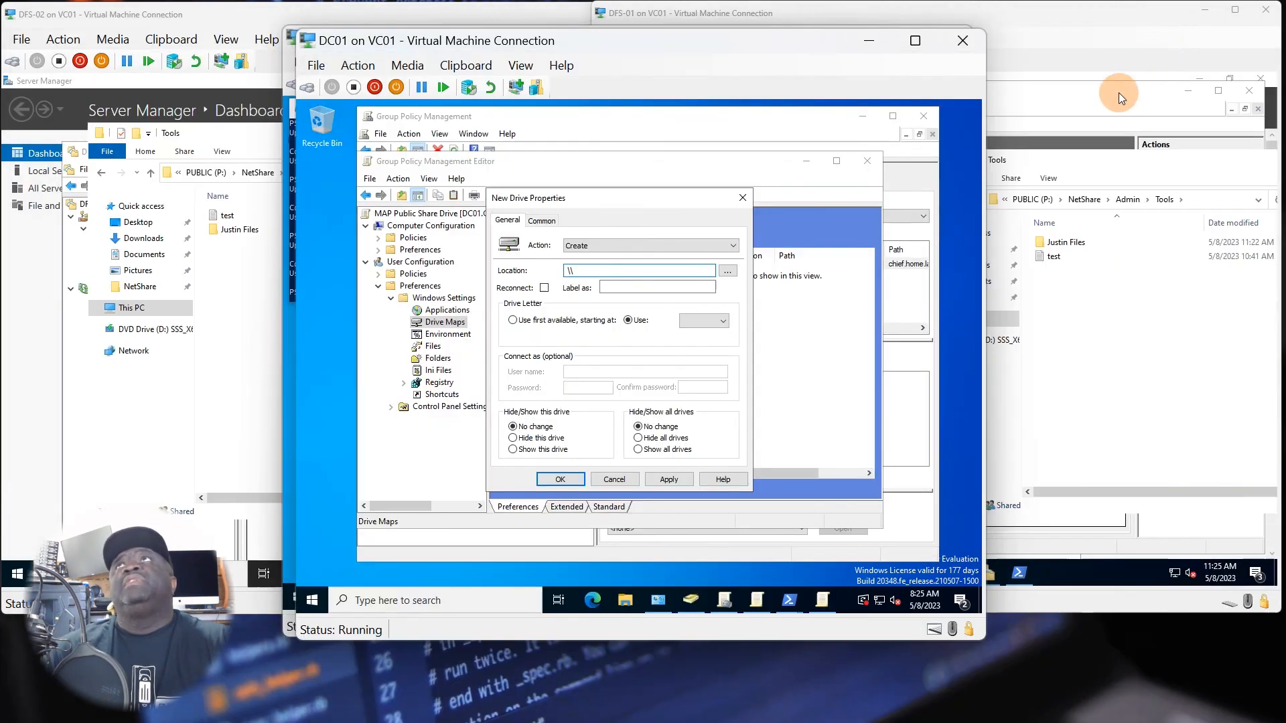
pyautogui.click(1078, 313)
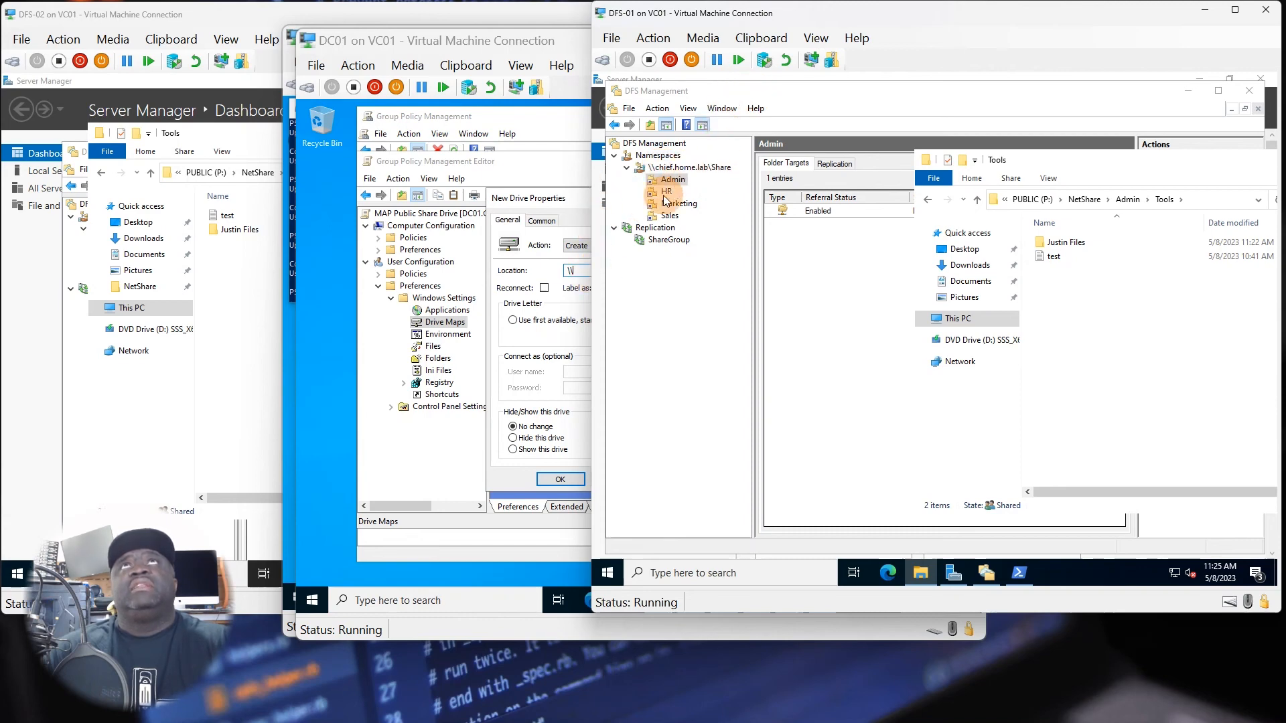
pyautogui.click(582, 271)
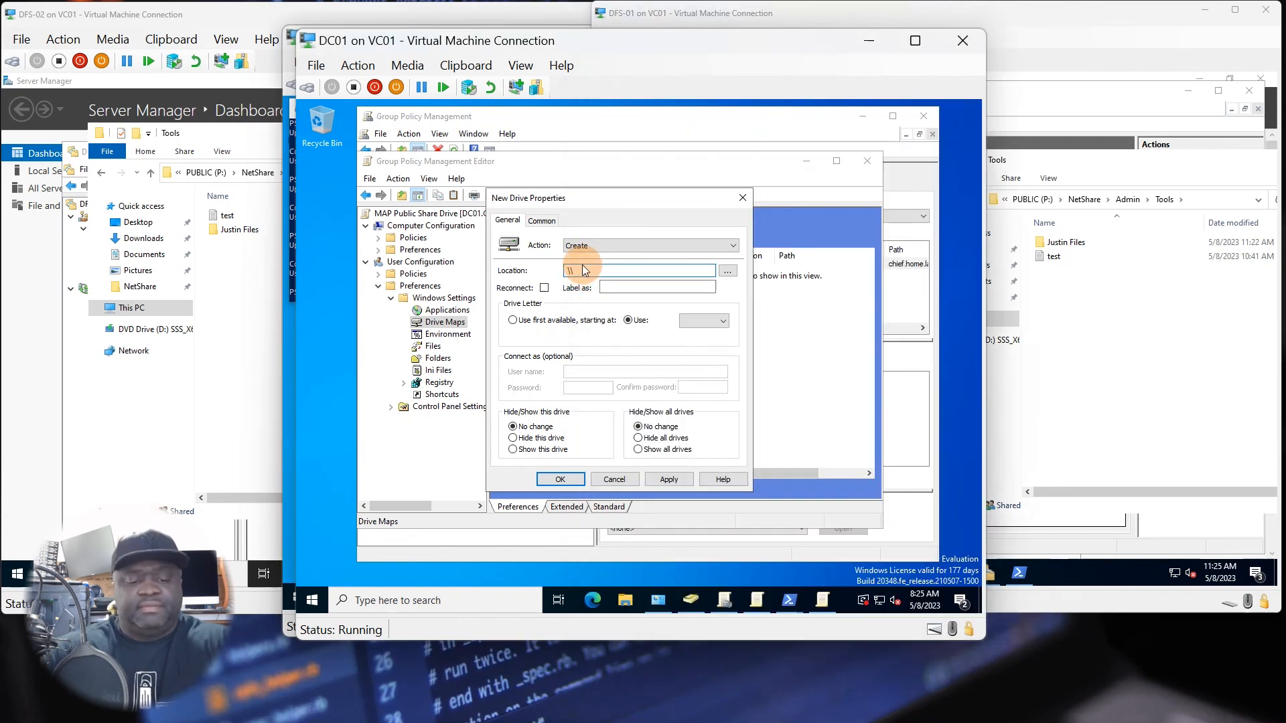
pyautogui.write('\\\\cheif.home.lab')
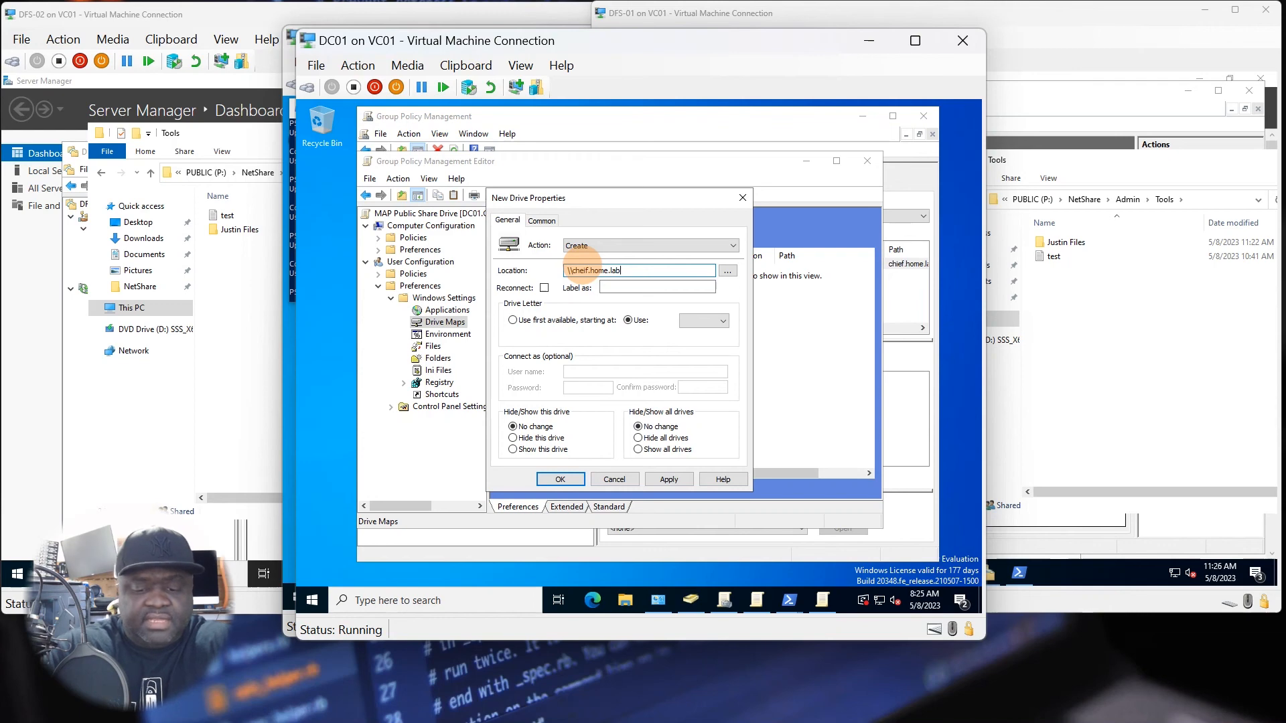
pyautogui.write('\\')
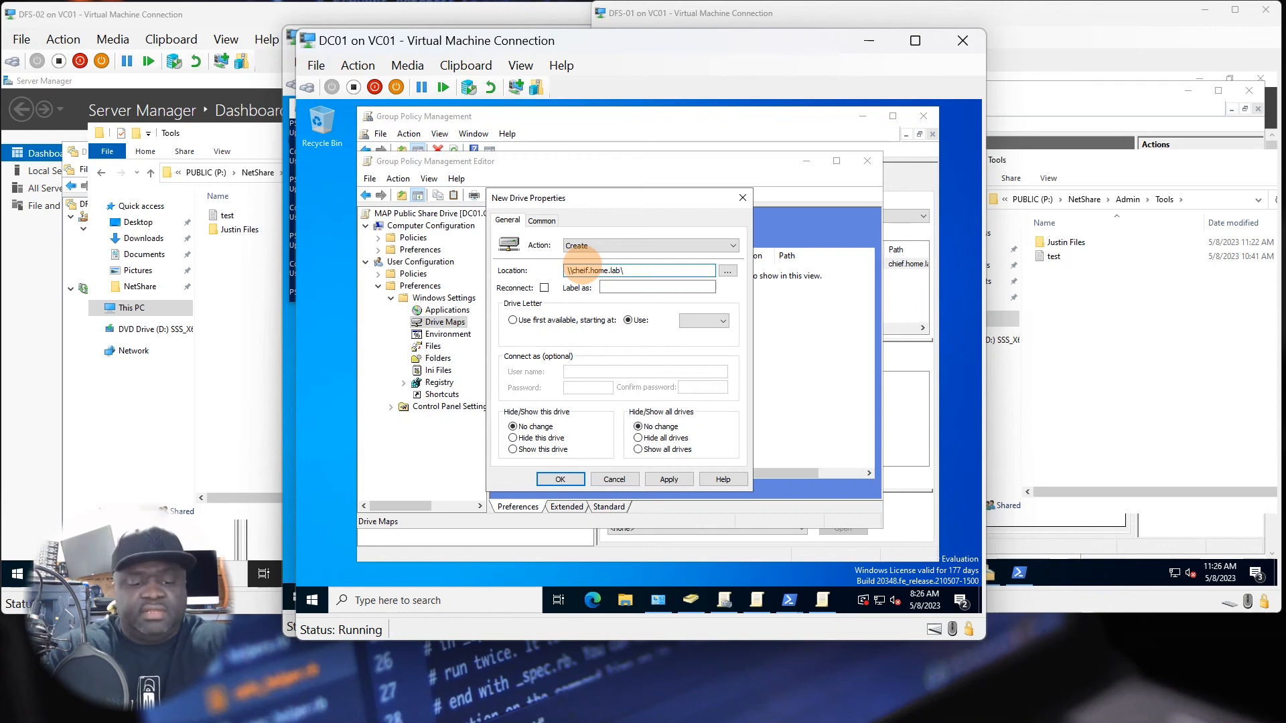
pyautogui.write('share')
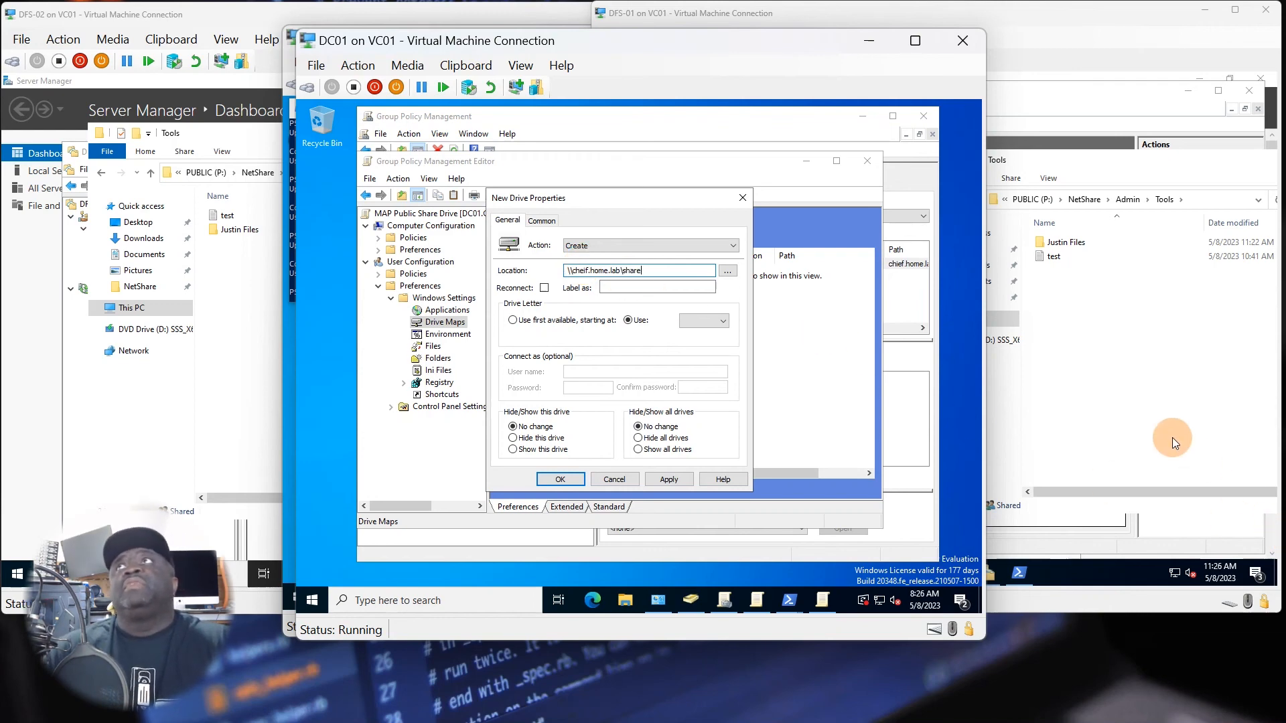
pyautogui.click(1172, 436)
pyautogui.click(571, 333)
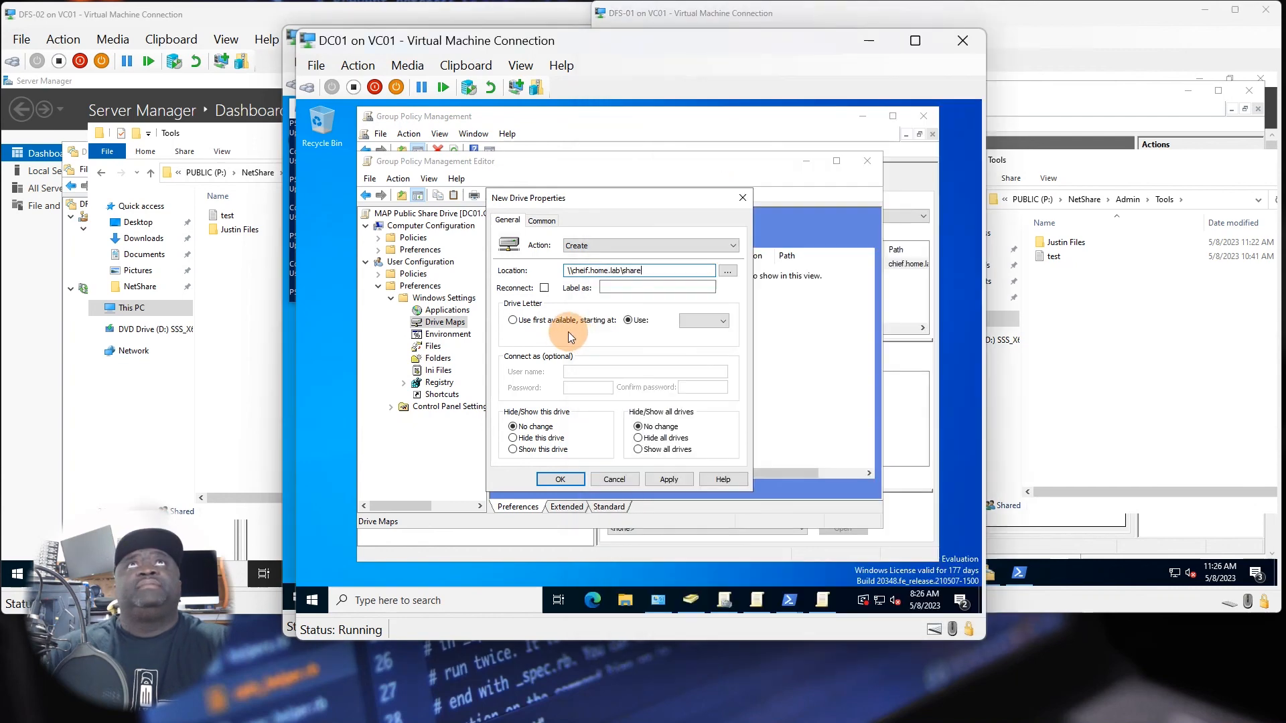
# Enable Reconnect for the mapped drive and label it Public Share.
pyautogui.click(544, 288)
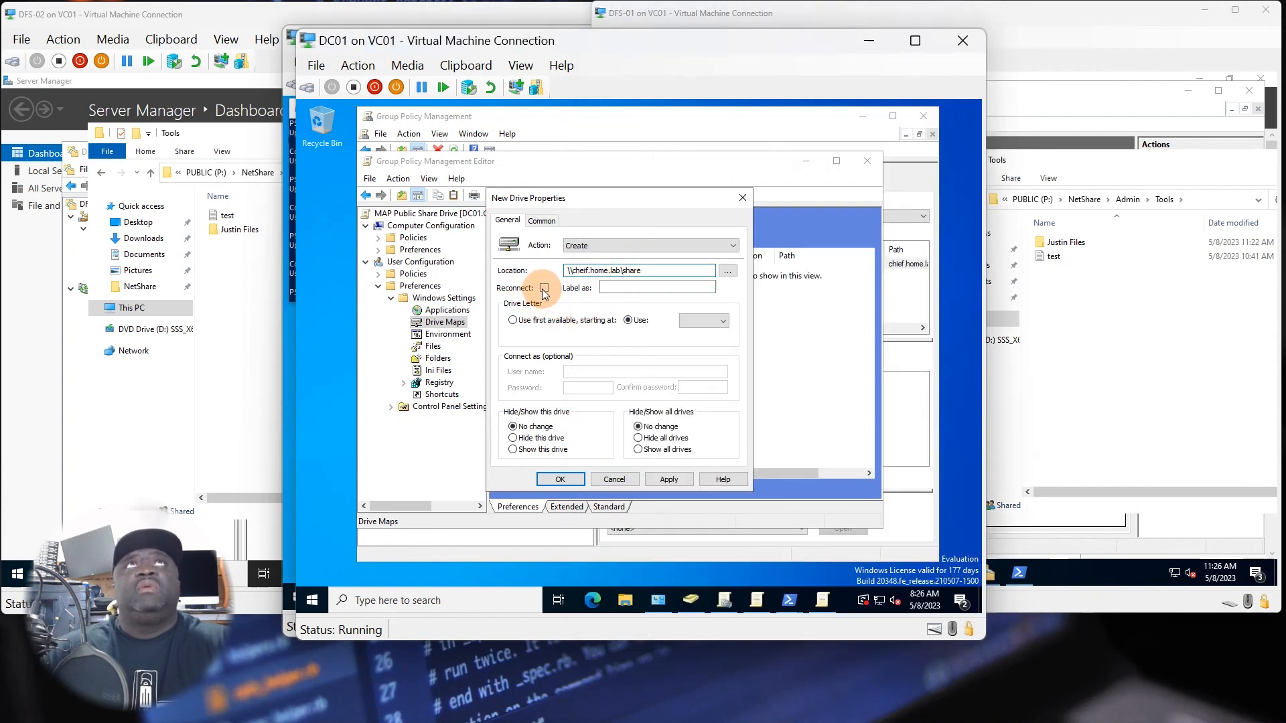
pyautogui.click(614, 287)
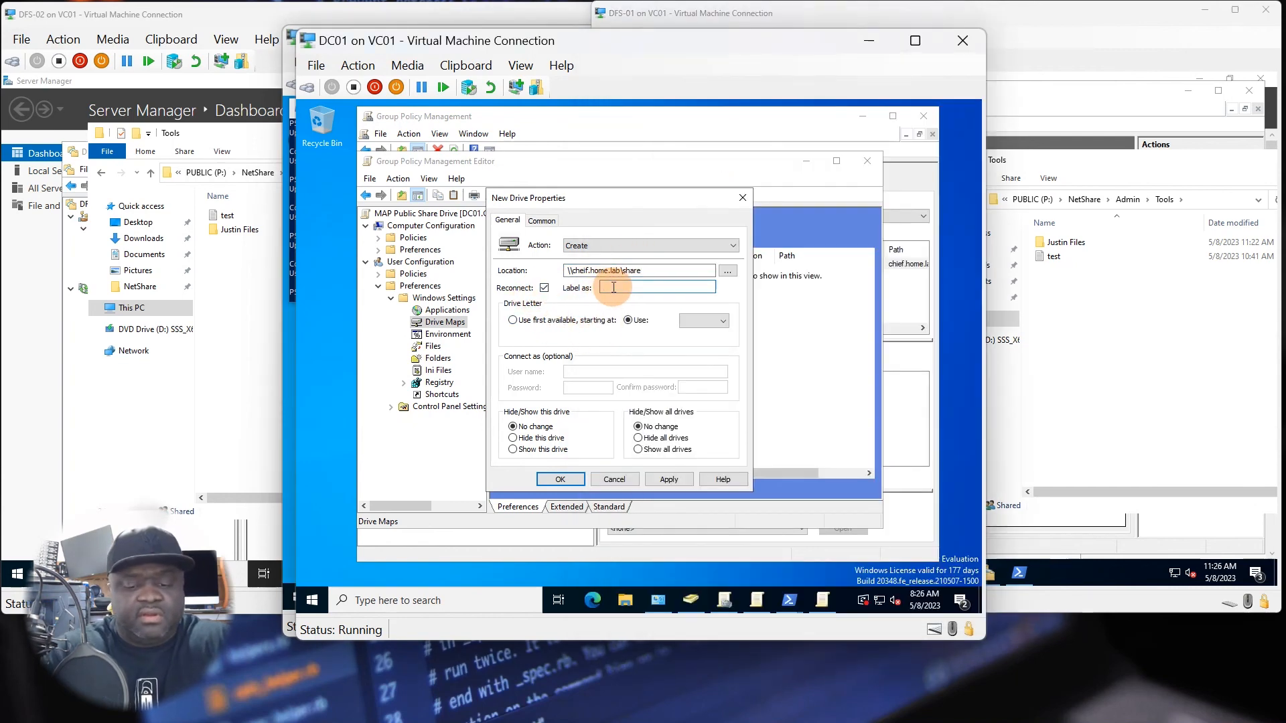
pyautogui.write('Public')
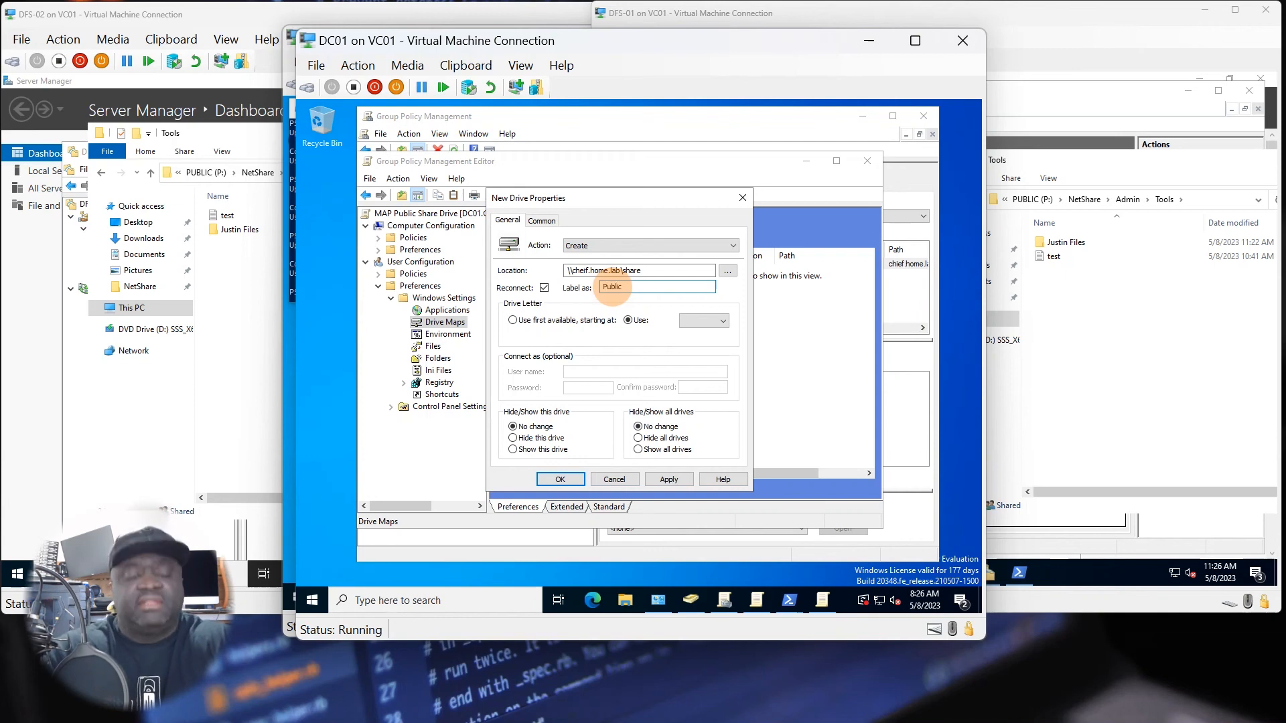
pyautogui.write(' Share')
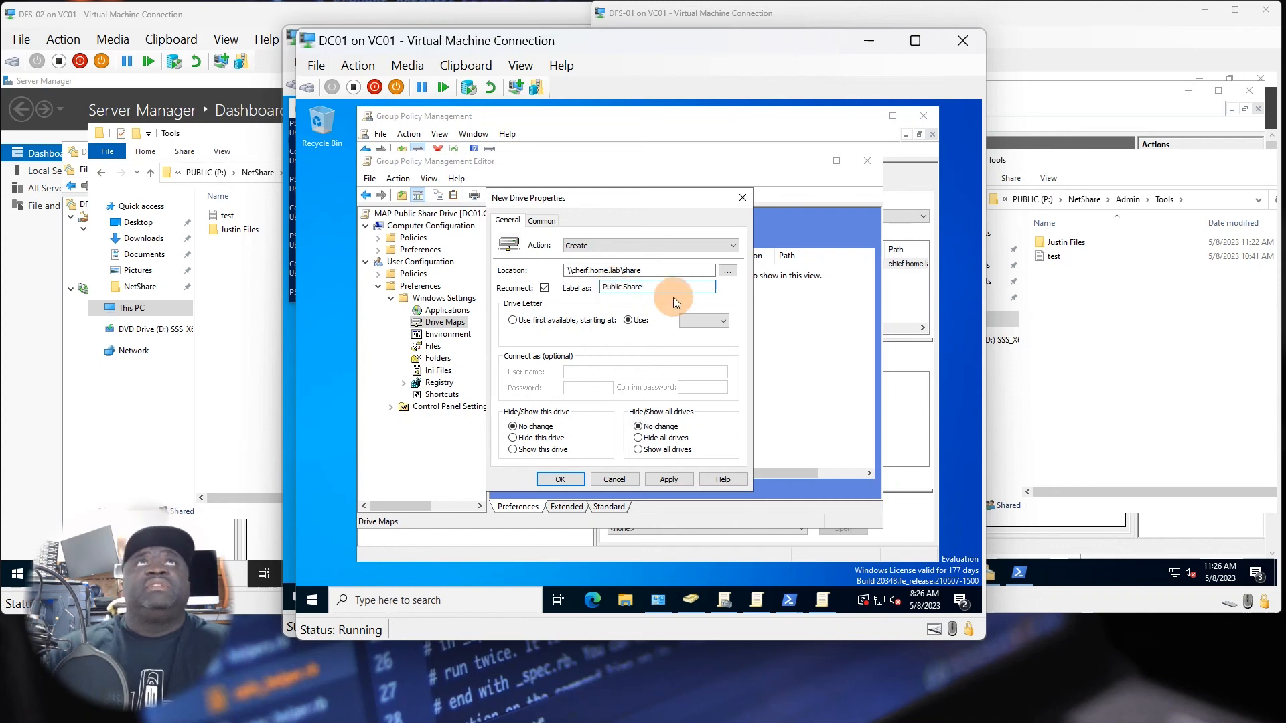
# Assign drive letter P to the new mapped drive.
pyautogui.click(704, 322)
pyautogui.scroll(-3, 699, 395)
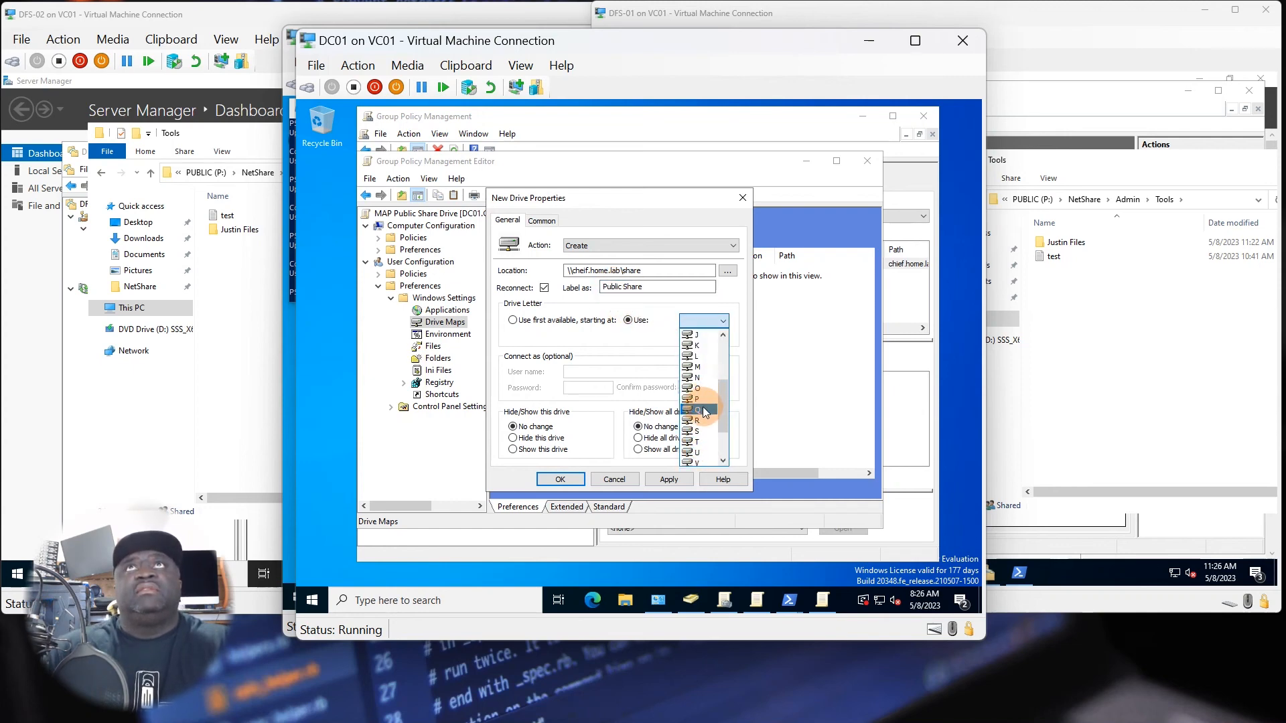
pyautogui.click(703, 400)
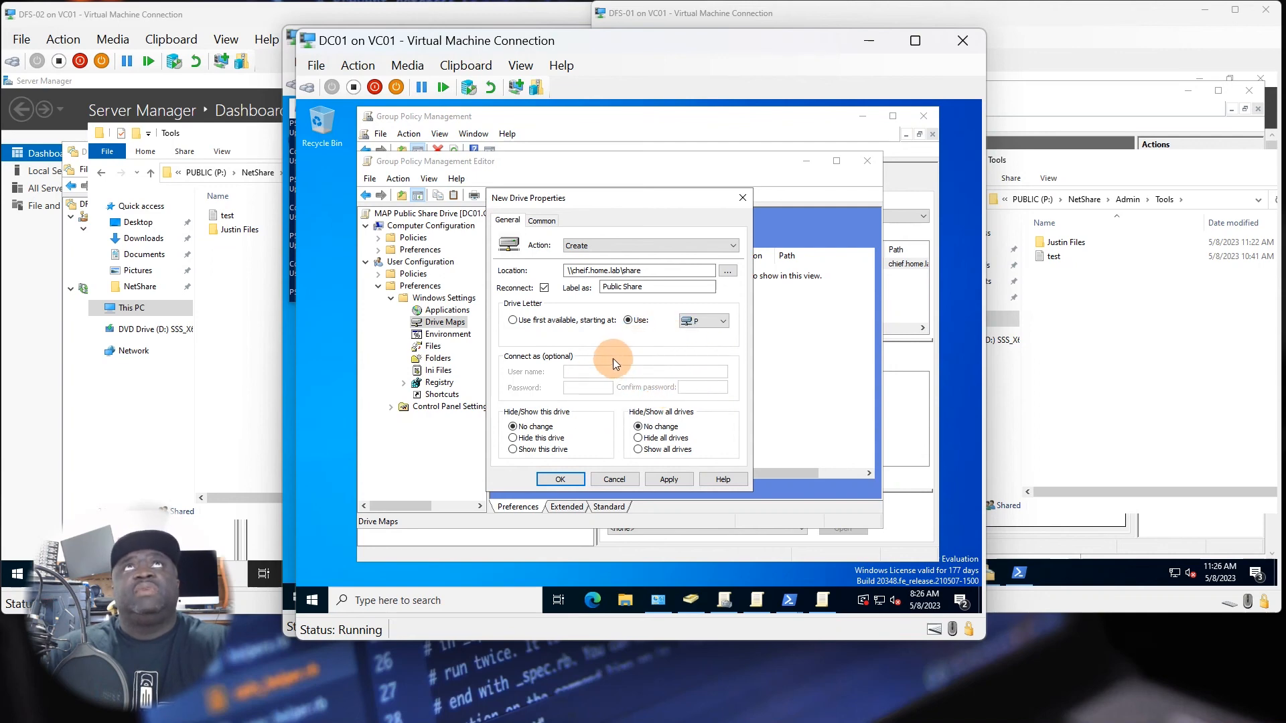
# Enable item-level targeting for the mapped drive and make it run in the logged-on user's security context.
pyautogui.click(542, 220)
pyautogui.click(526, 309)
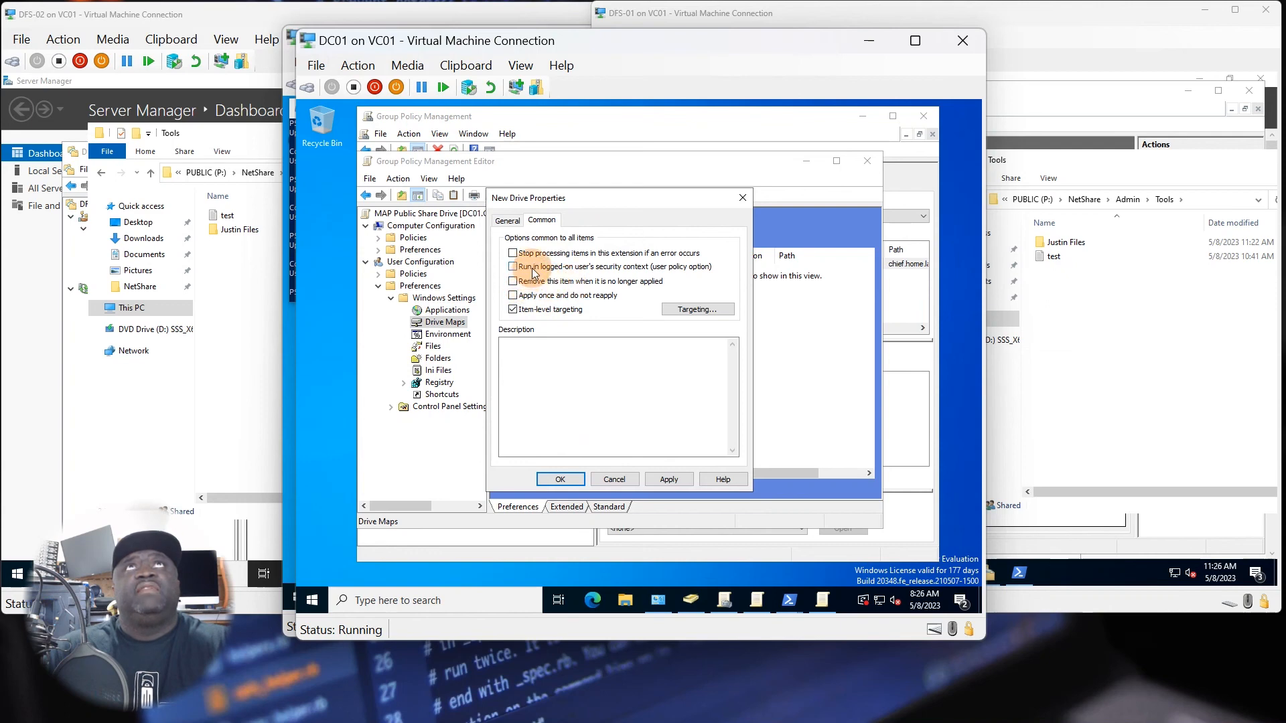
pyautogui.click(530, 268)
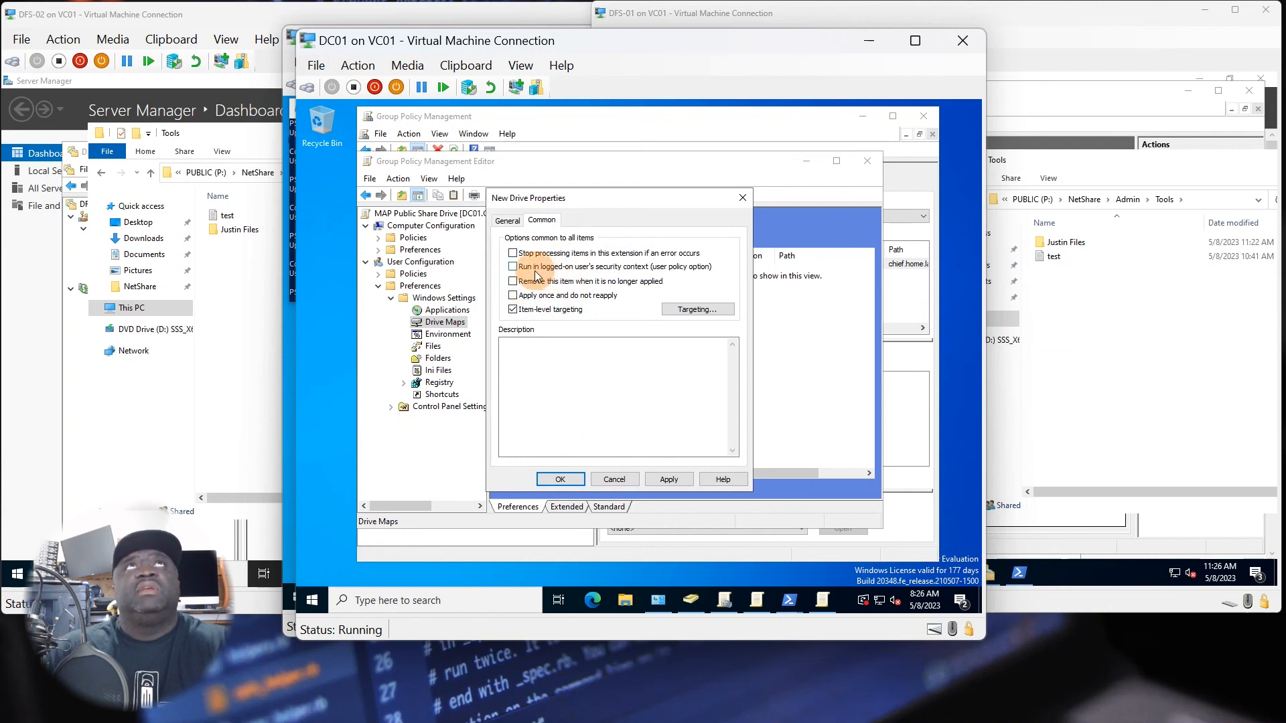
# Add a Domain targeting item for users logged on to the CHIEF domain, and save the mapped drive.
pyautogui.click(685, 314)
pyautogui.click(446, 237)
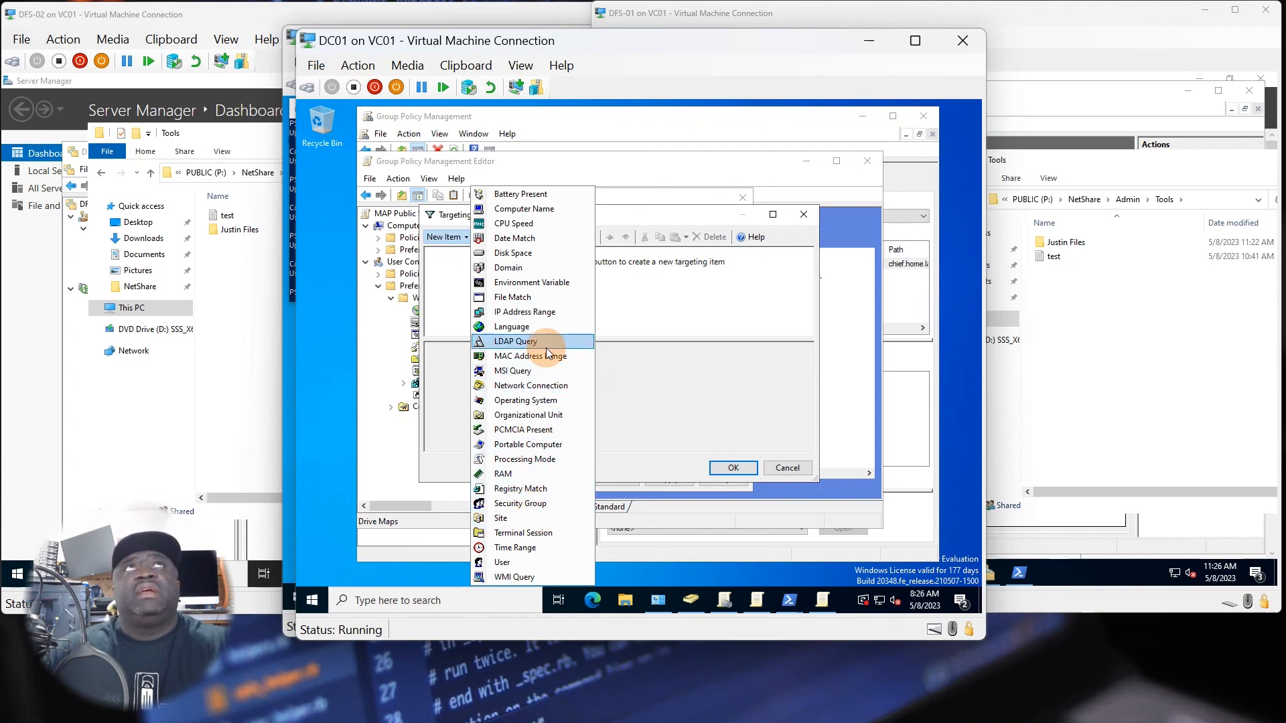
pyautogui.click(504, 268)
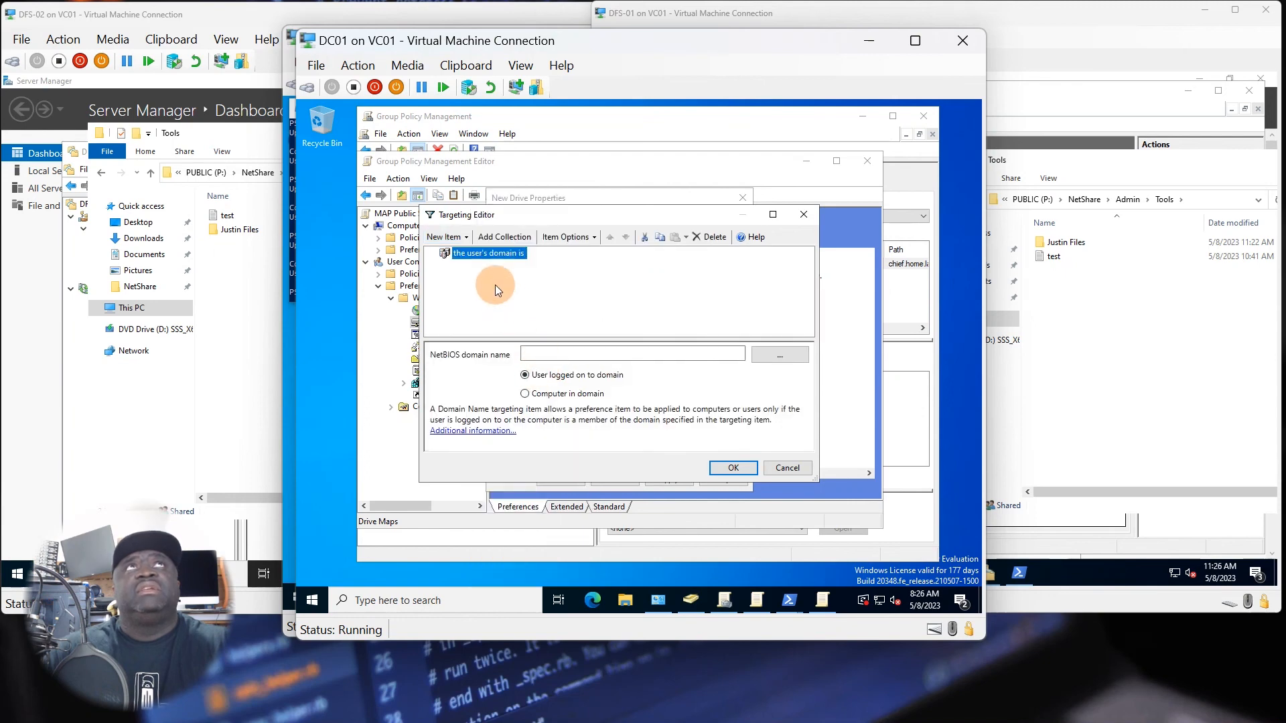
pyautogui.click(780, 353)
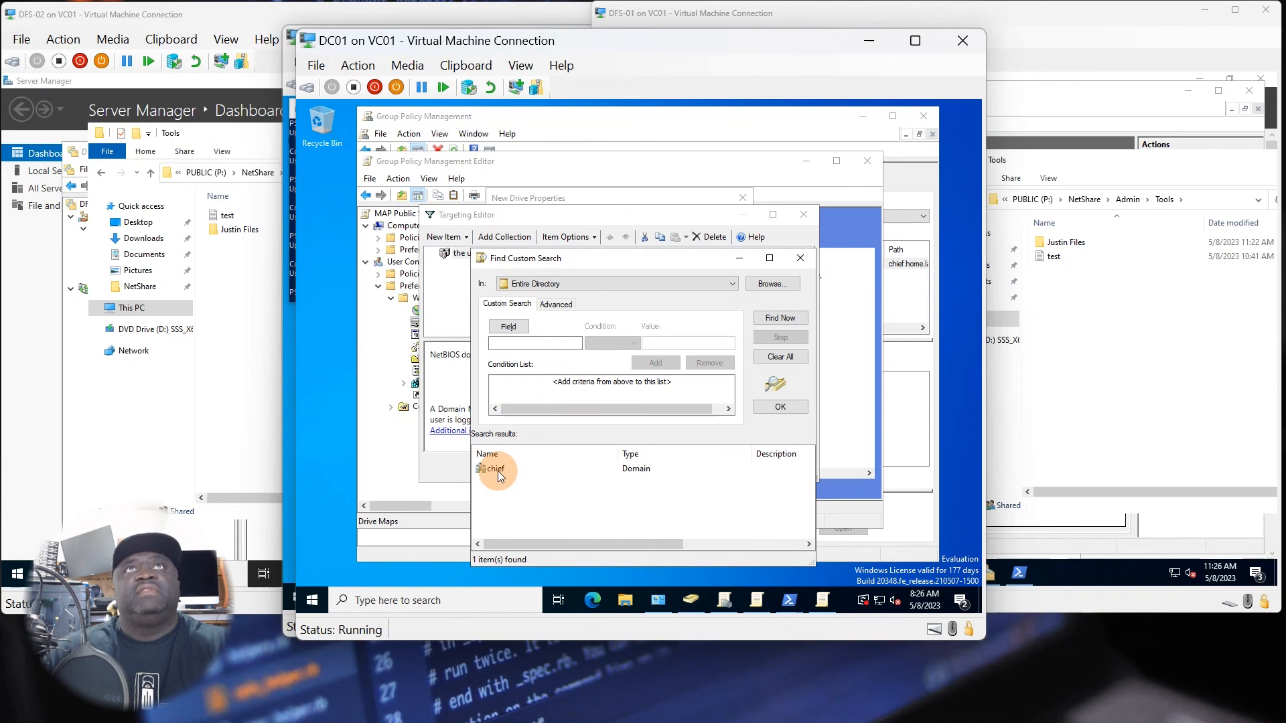
pyautogui.doubleClick(496, 470)
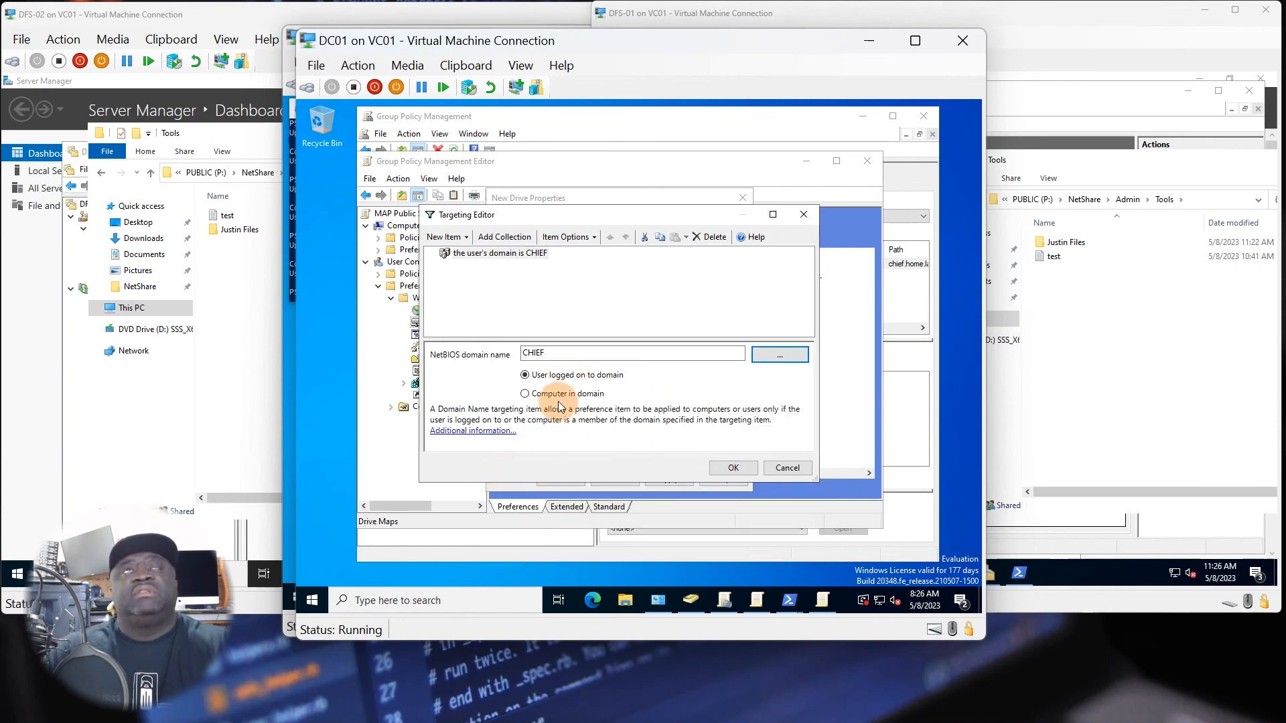
pyautogui.click(734, 467)
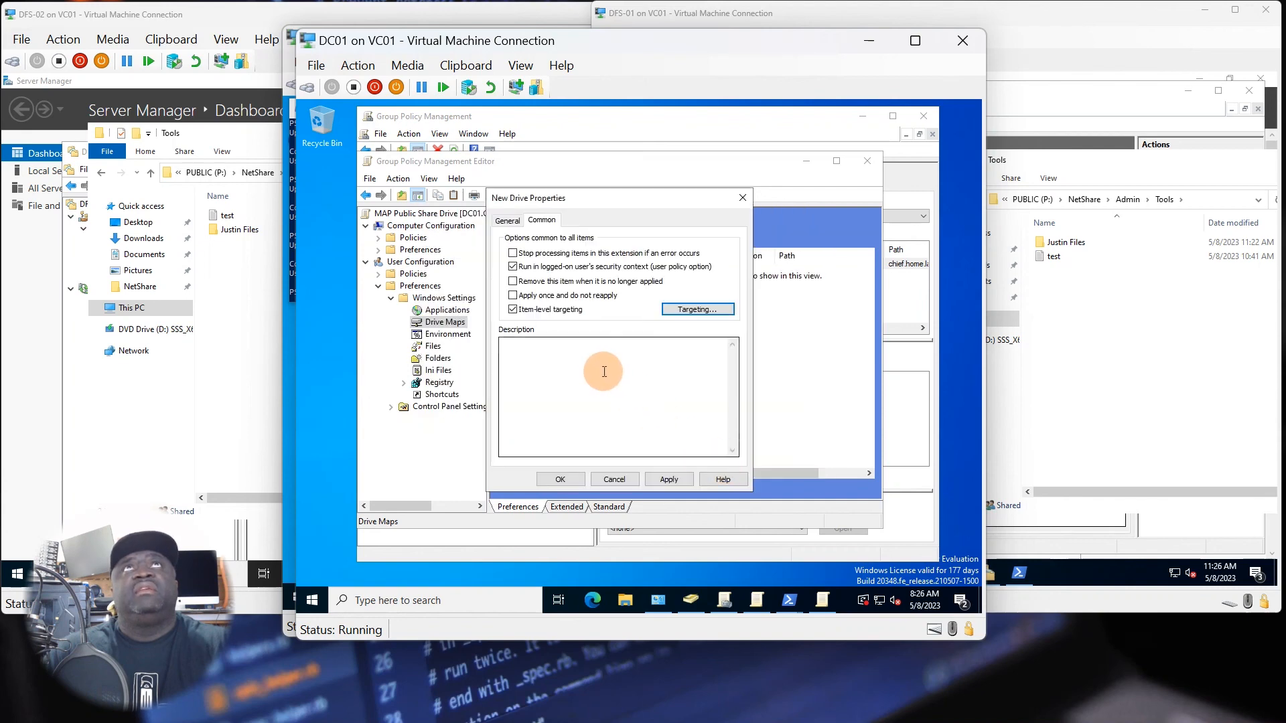
pyautogui.click(682, 481)
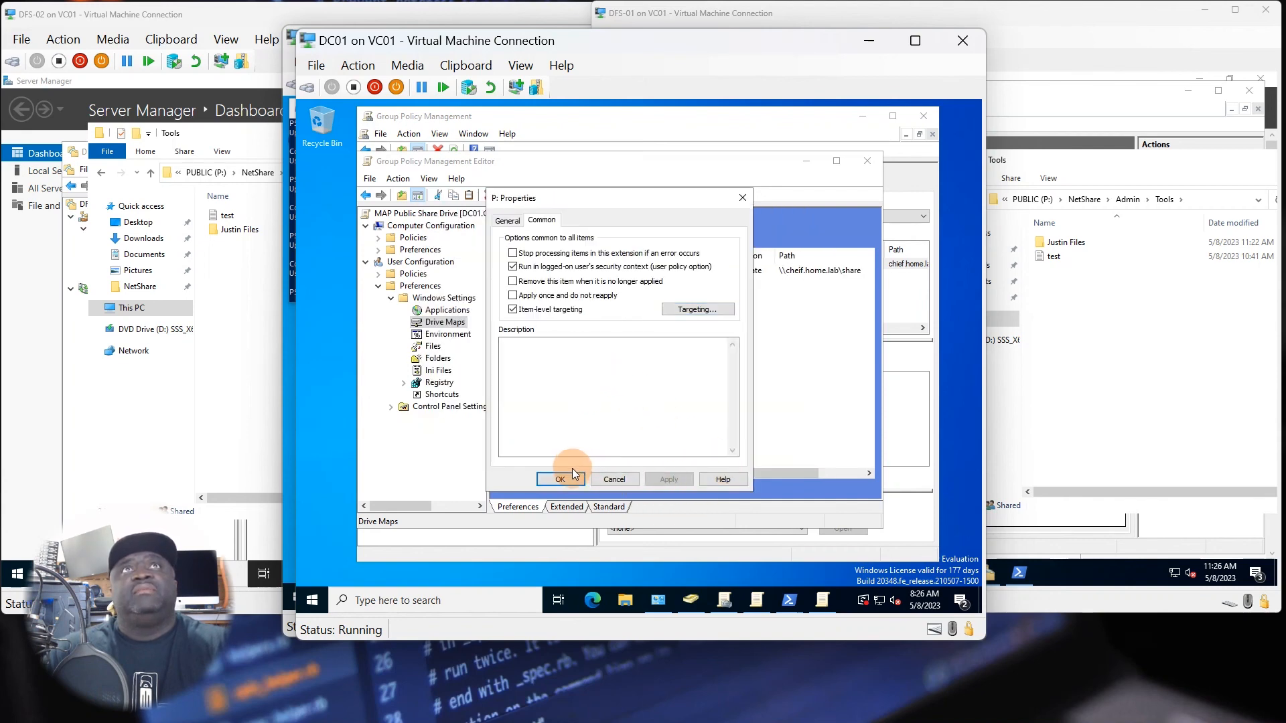
pyautogui.click(566, 477)
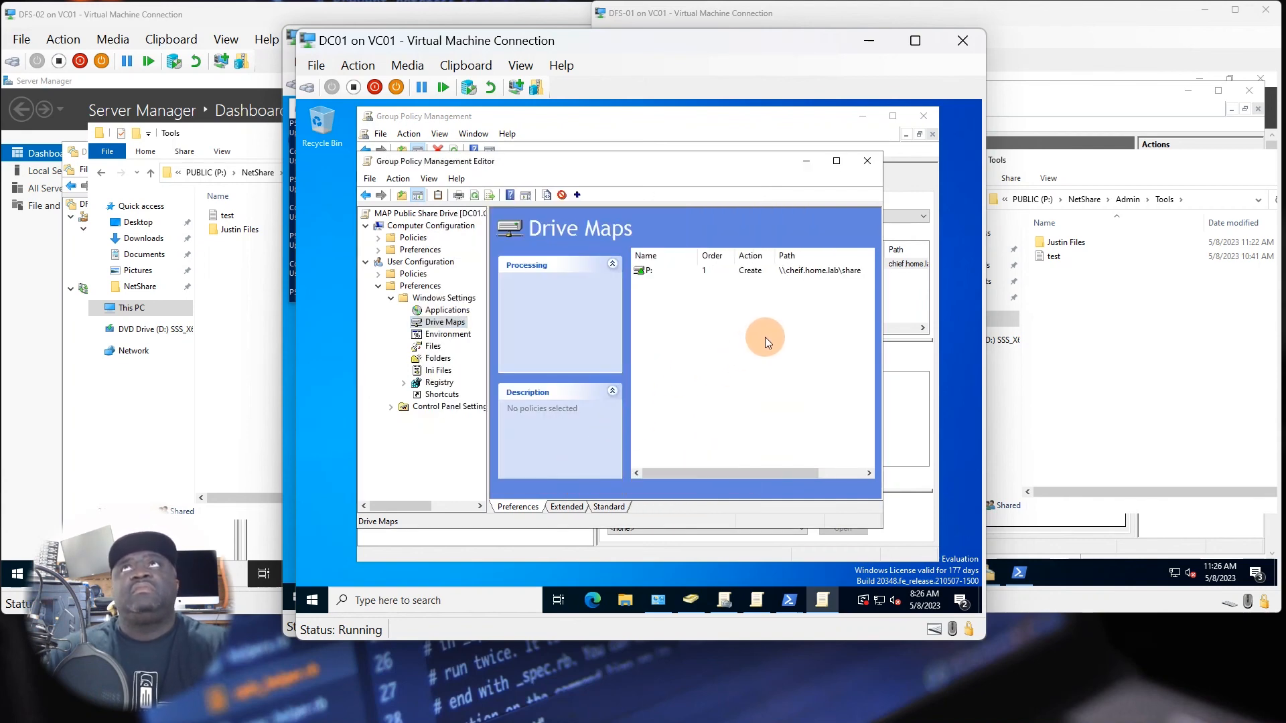
# Correct the P: drive map's location to \\chief.home.lab\share, checking the namespace spelling on DFS-01, and save the change.
pyautogui.rightClick(738, 267)
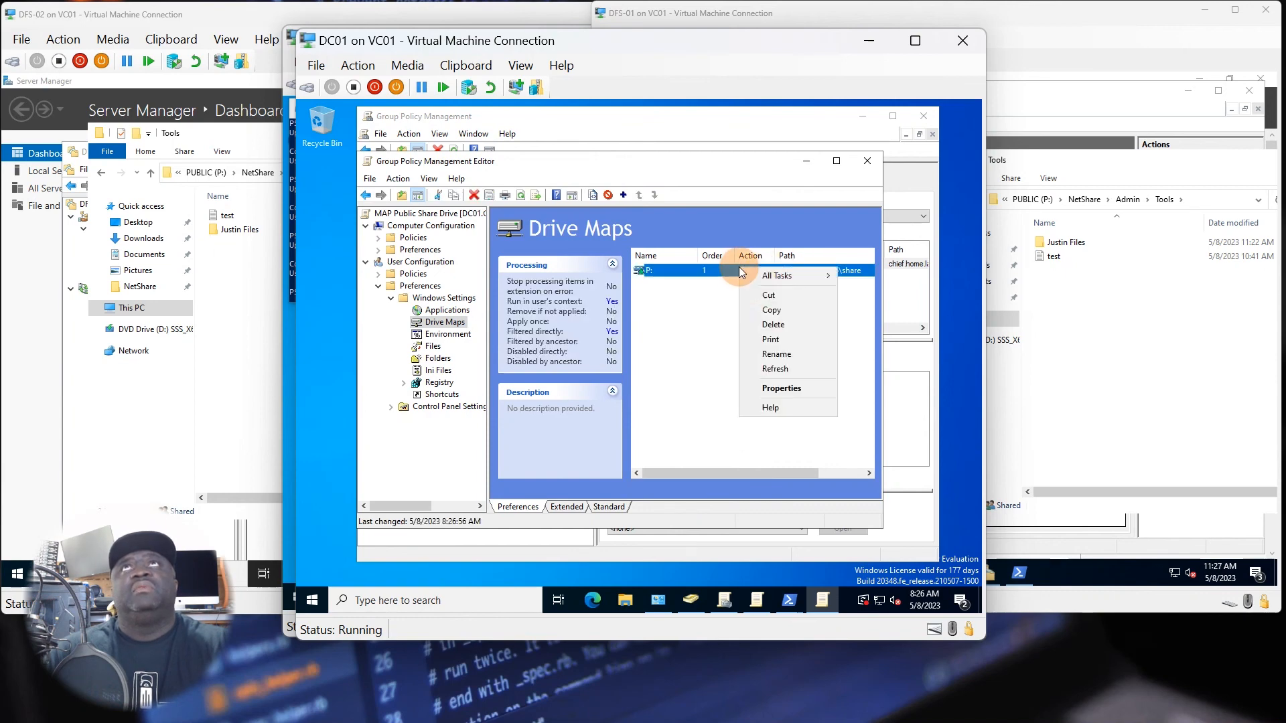
pyautogui.click(777, 388)
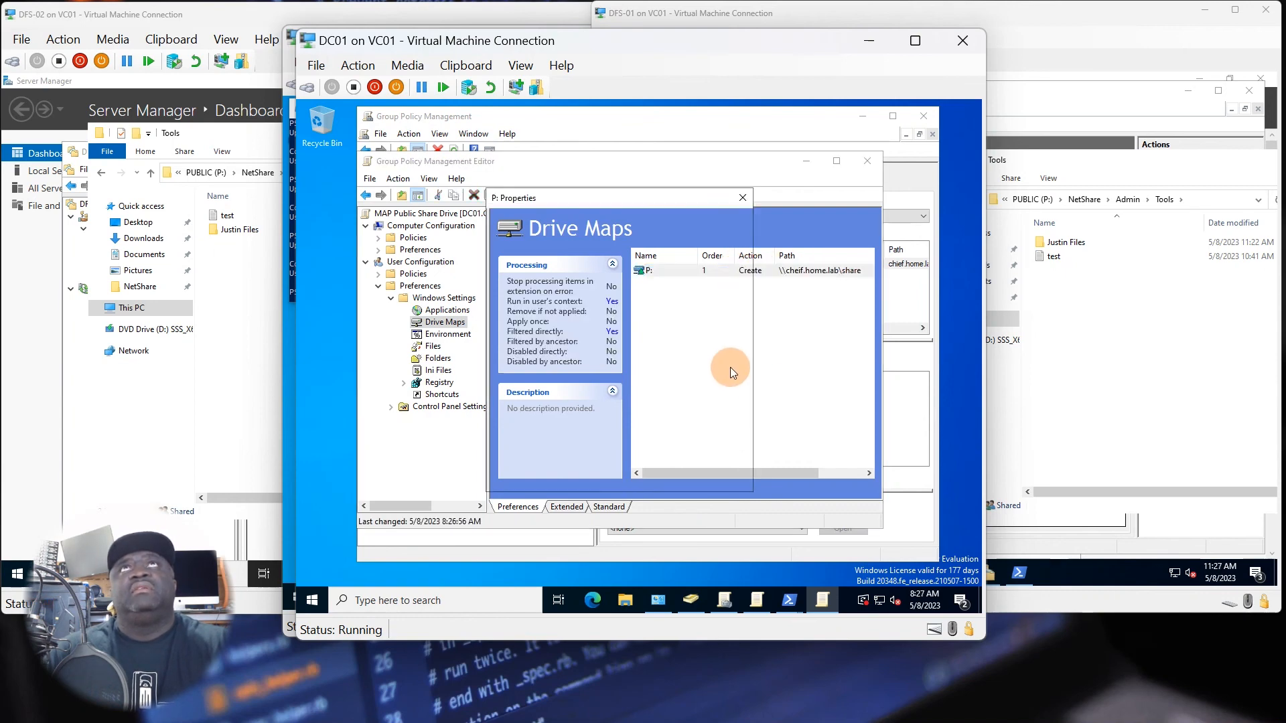
pyautogui.click(585, 271)
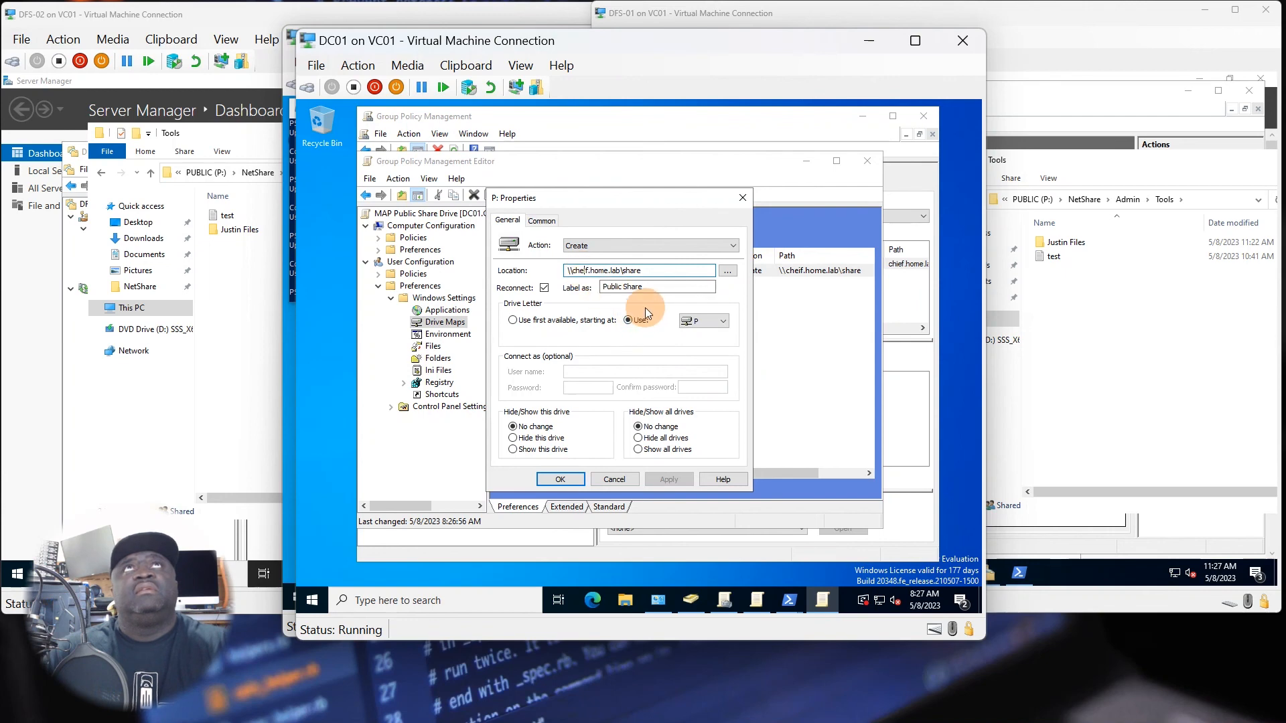
pyautogui.press('BackSpace')
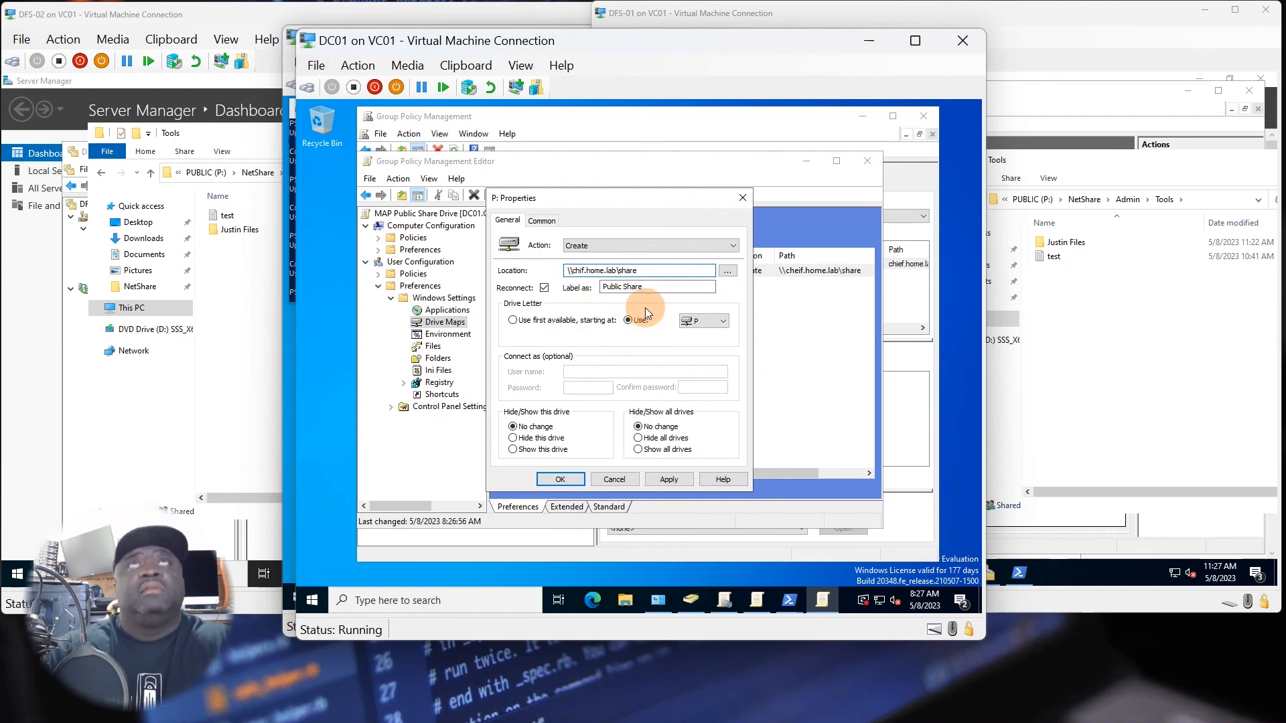
pyautogui.write('e')
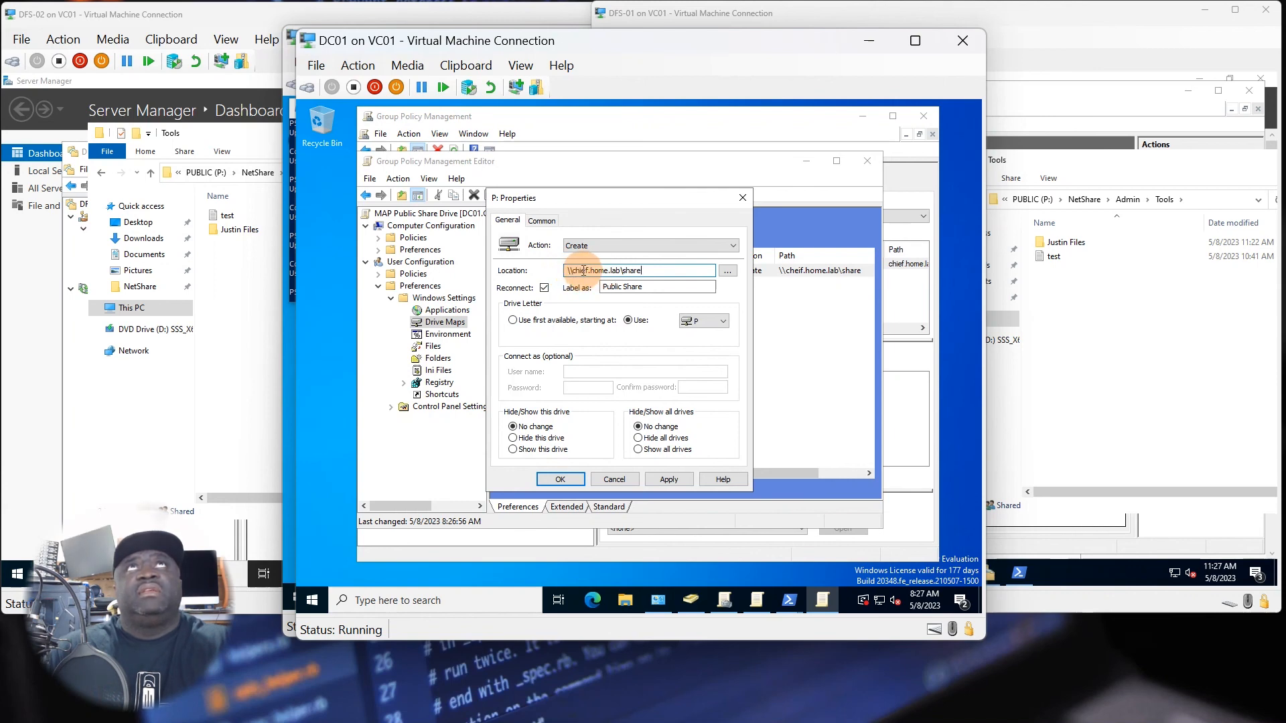
pyautogui.click(998, 359)
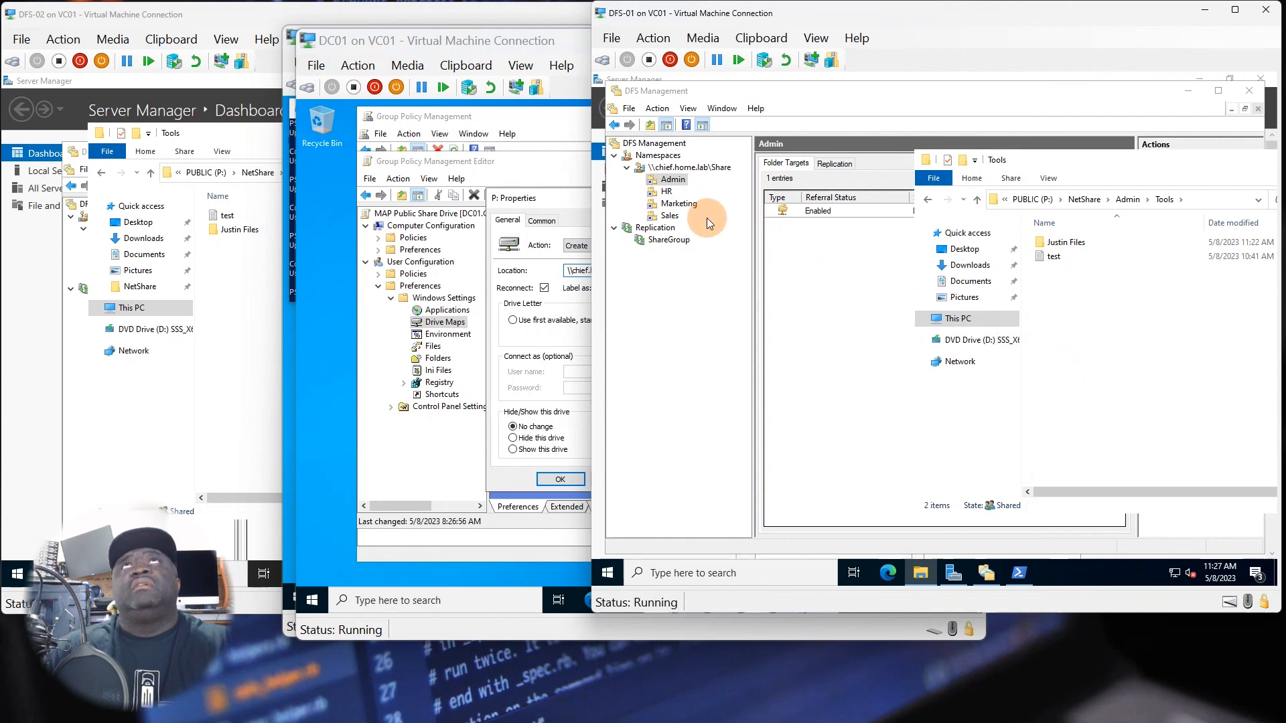
pyautogui.click(577, 270)
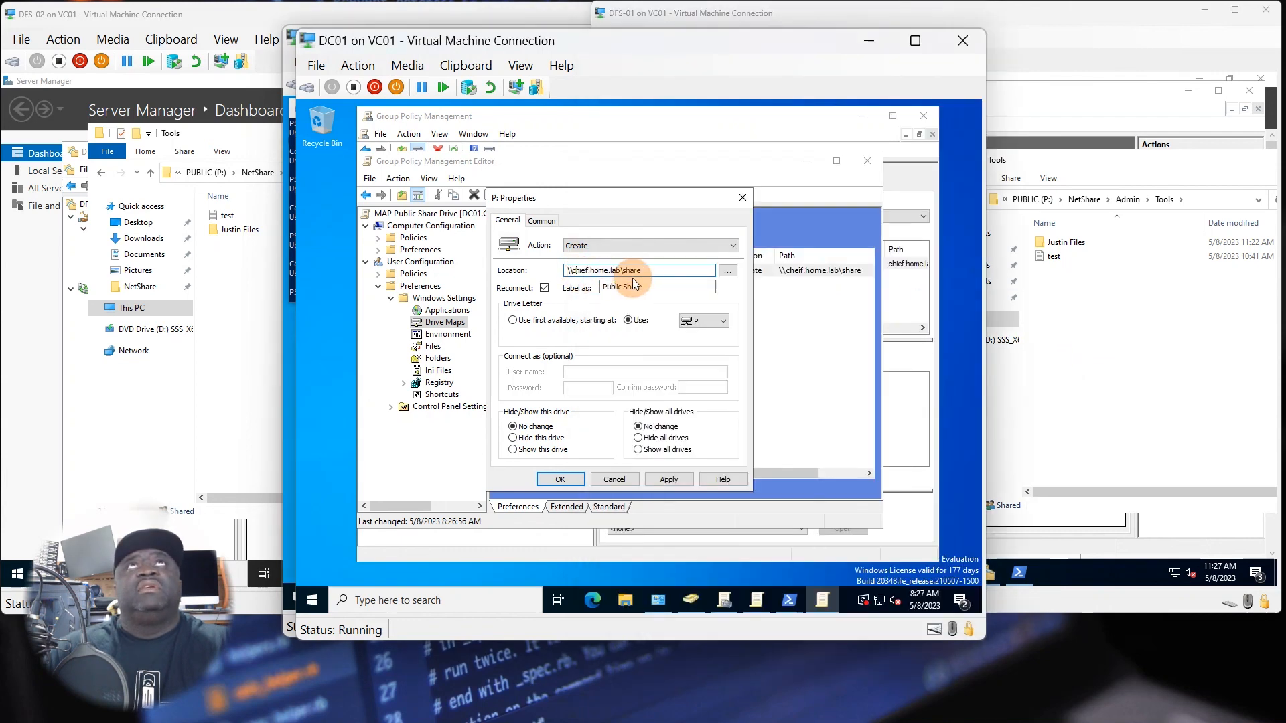
pyautogui.click(663, 482)
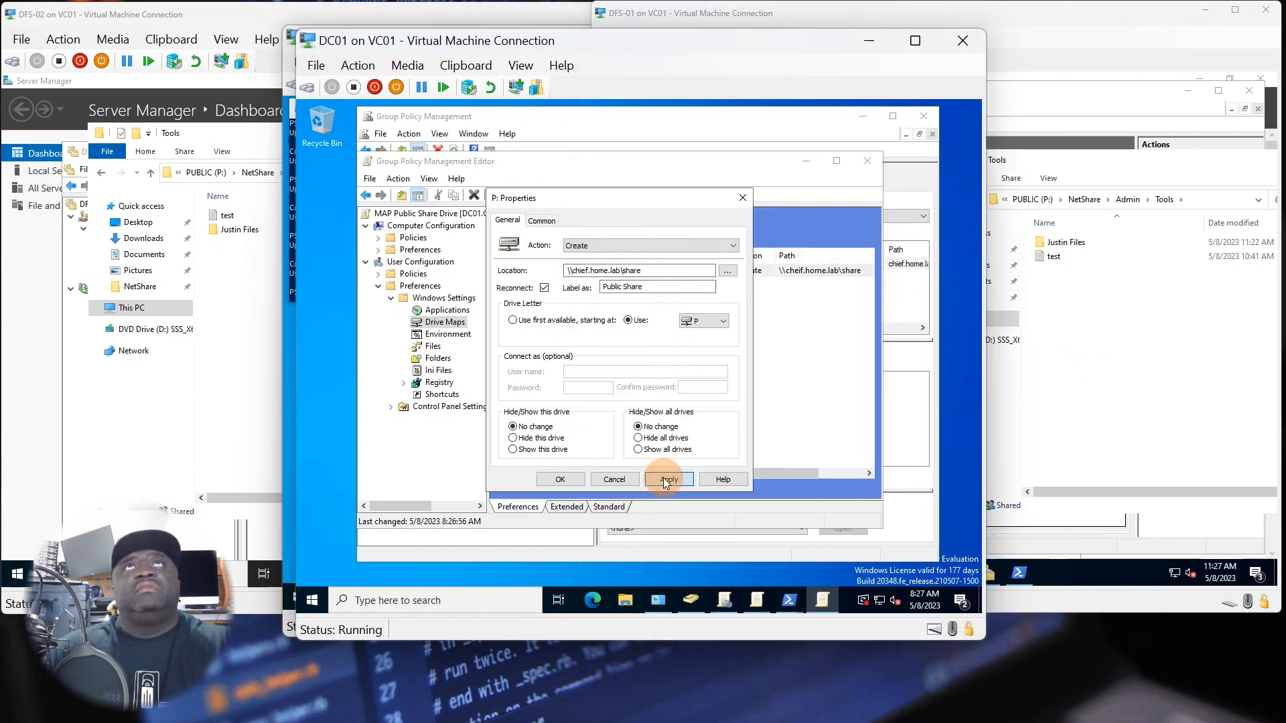
pyautogui.click(576, 481)
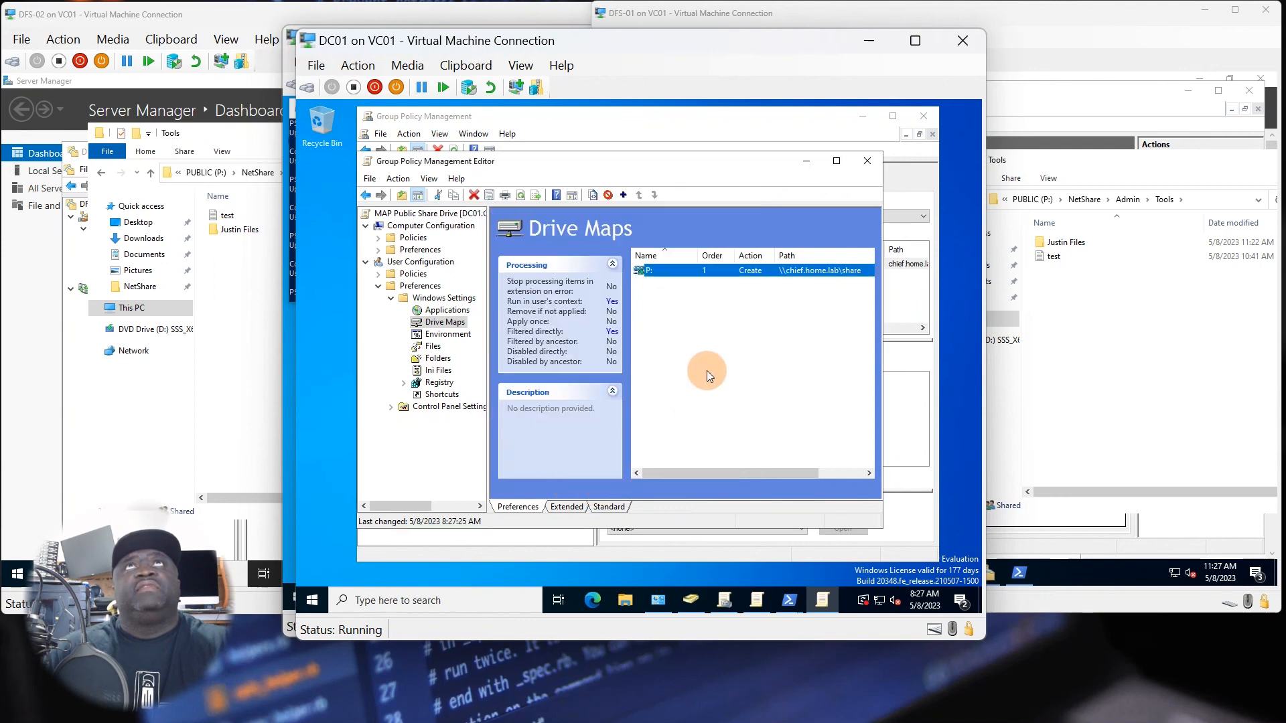
pyautogui.click(729, 352)
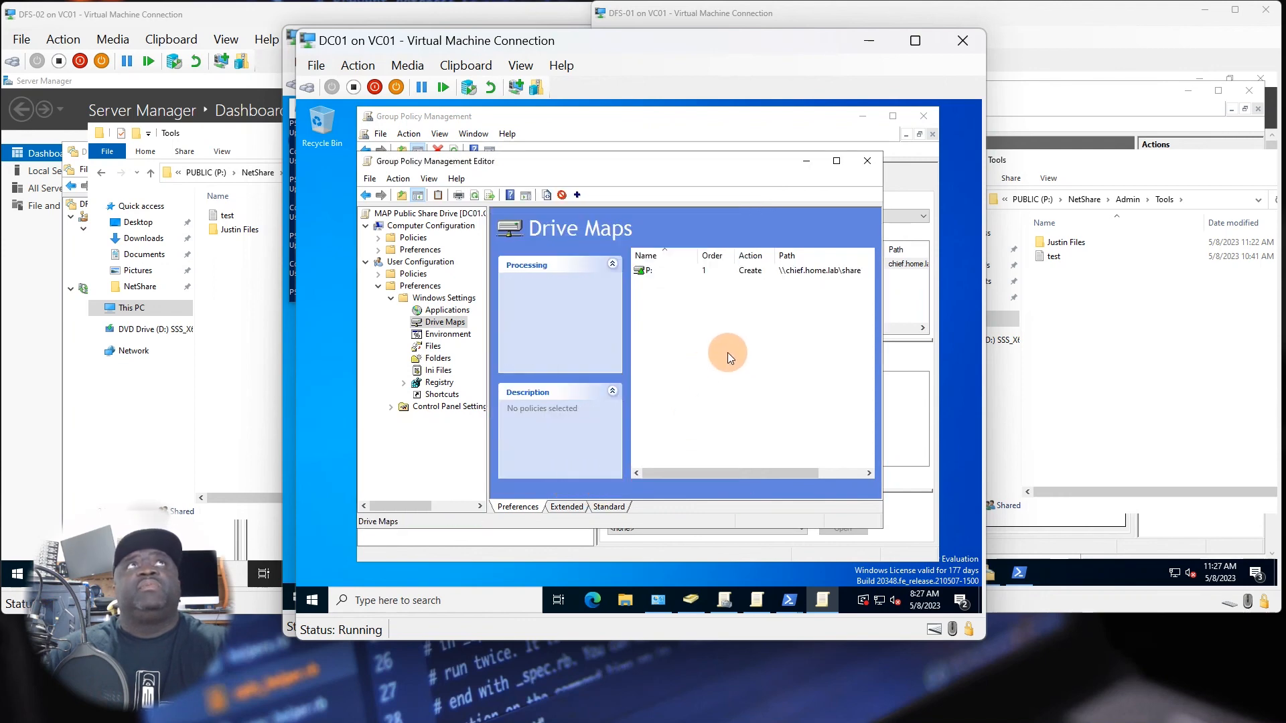
# Minimize the policy editor and Group Policy Management, and close the HI-Admins group's properties in Active Directory Users and Computers.
pyautogui.click(438, 325)
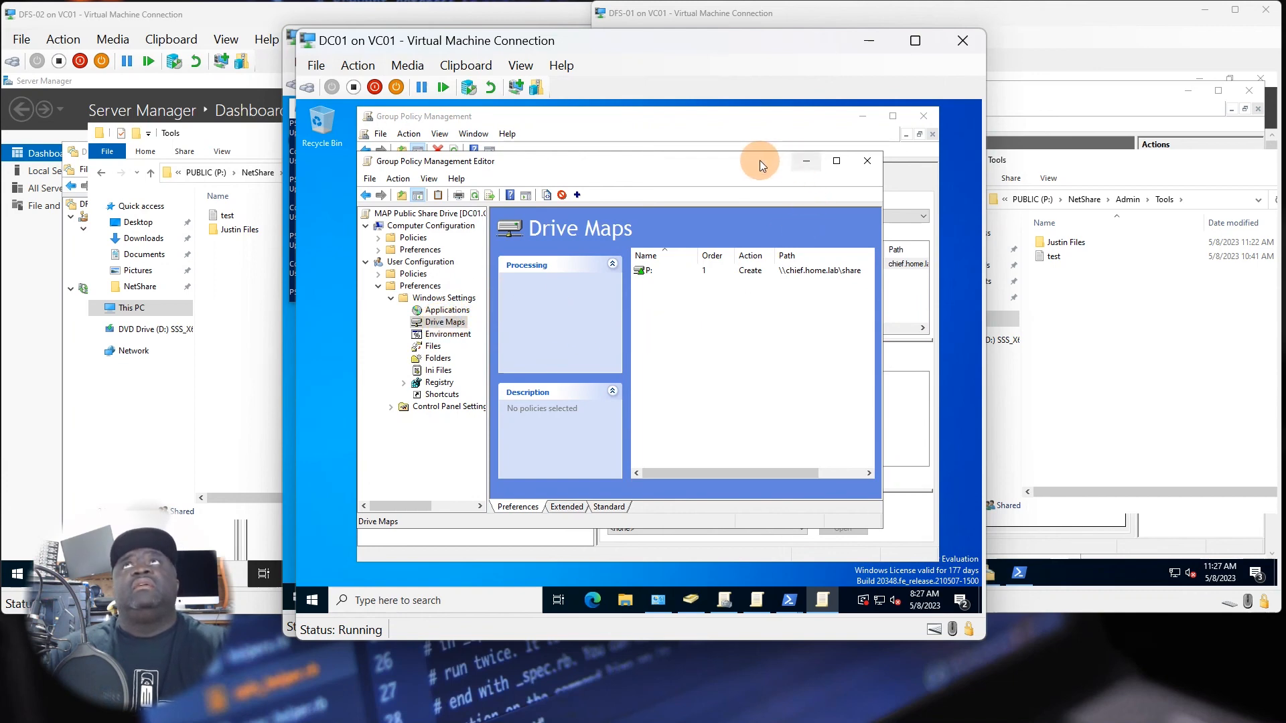
pyautogui.moveTo(666, 163); pyautogui.dragTo(656, 172)
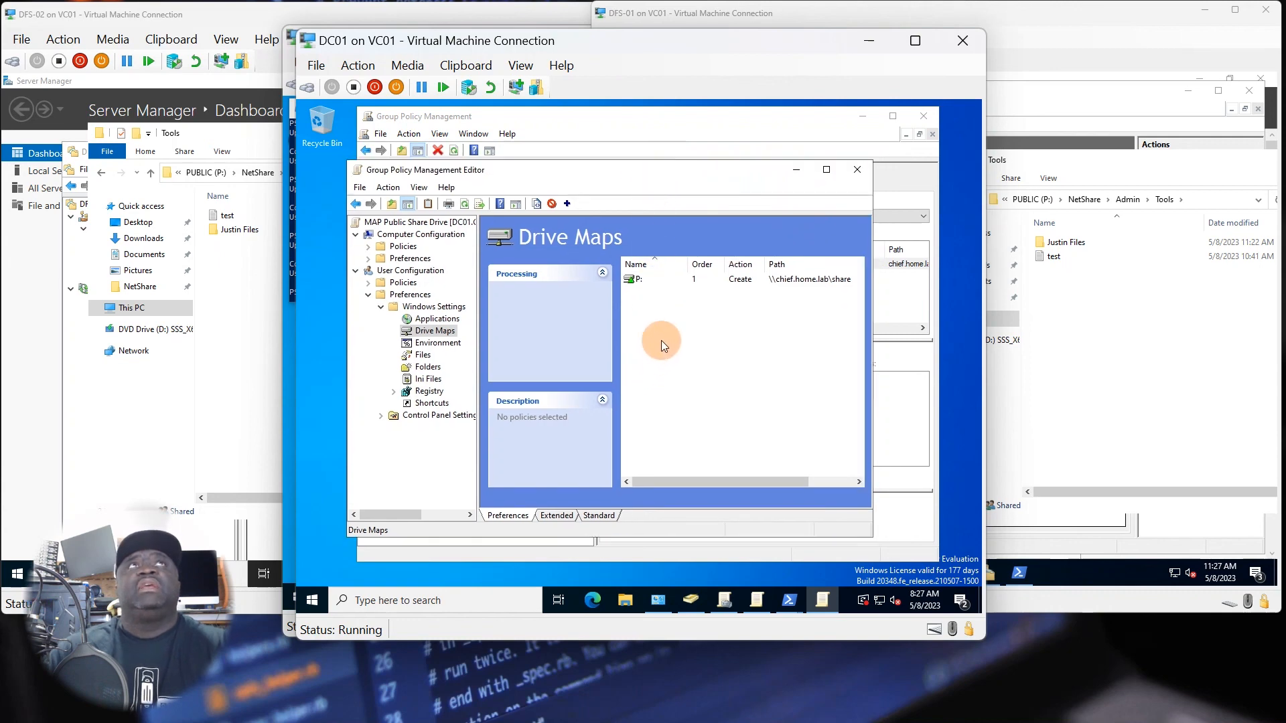
pyautogui.click(795, 170)
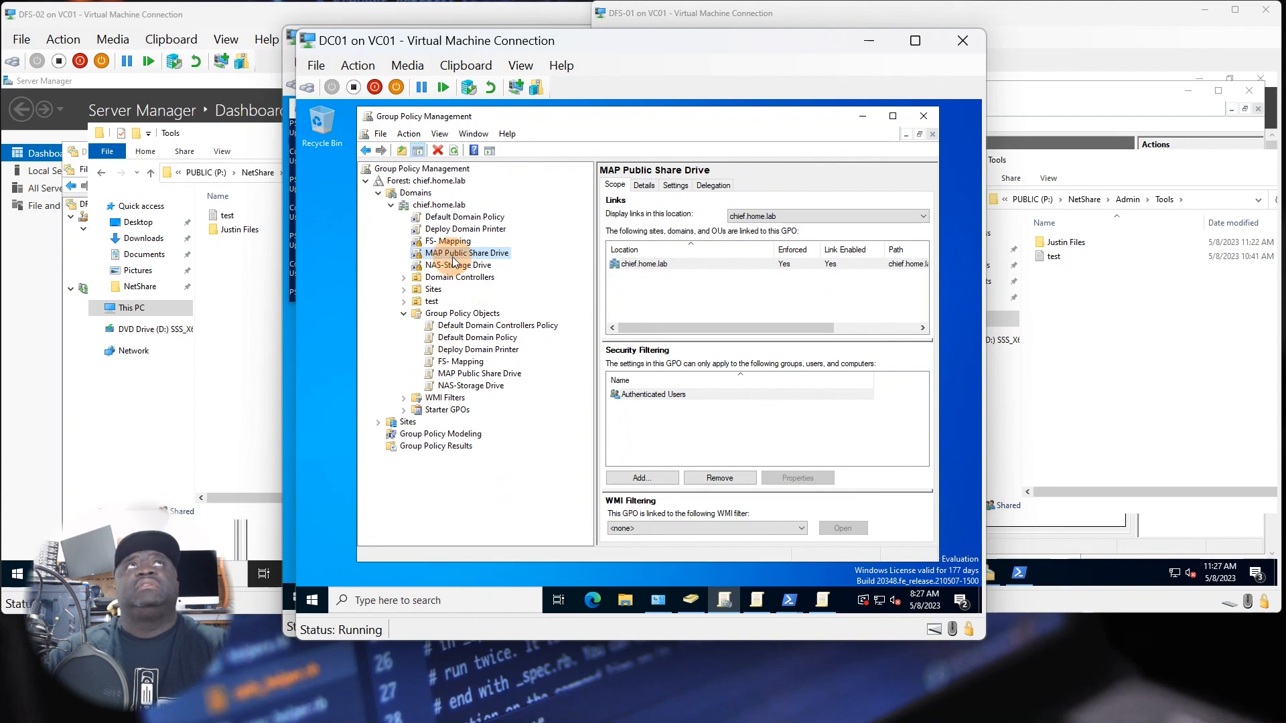
pyautogui.click(455, 151)
pyautogui.click(862, 117)
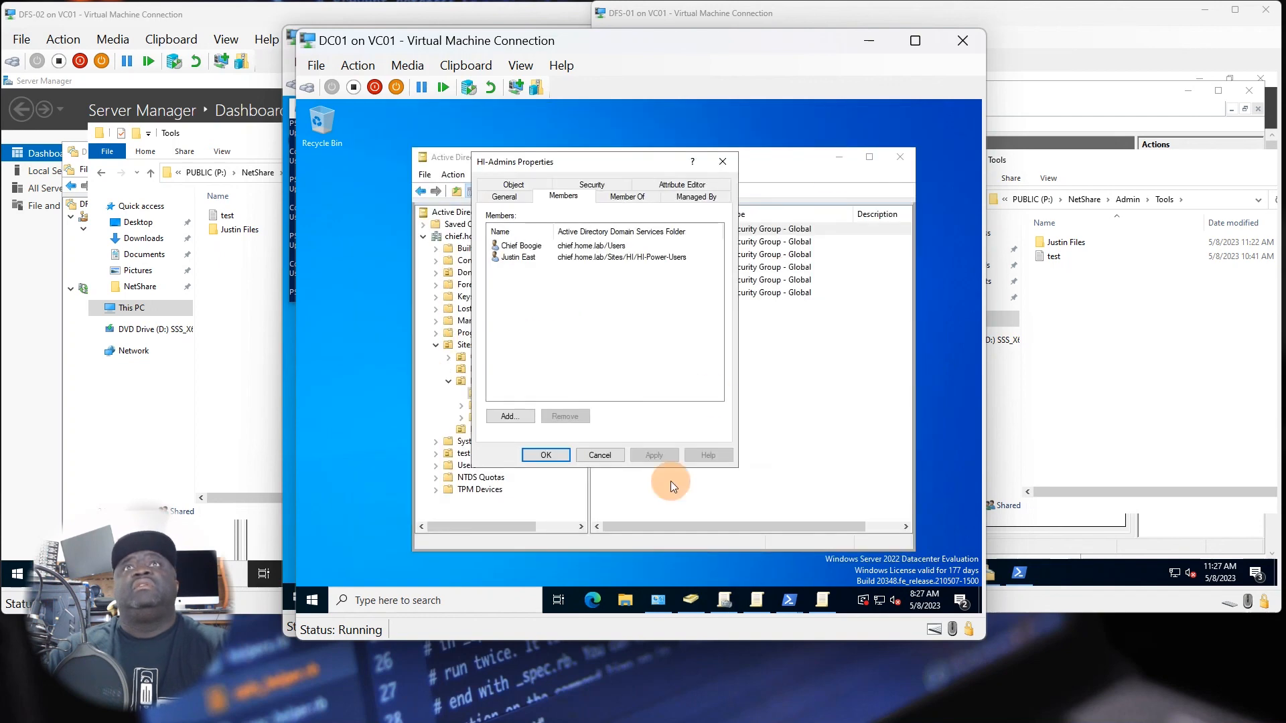
pyautogui.click(548, 457)
pyautogui.moveTo(818, 165); pyautogui.dragTo(812, 132)
pyautogui.click(672, 324)
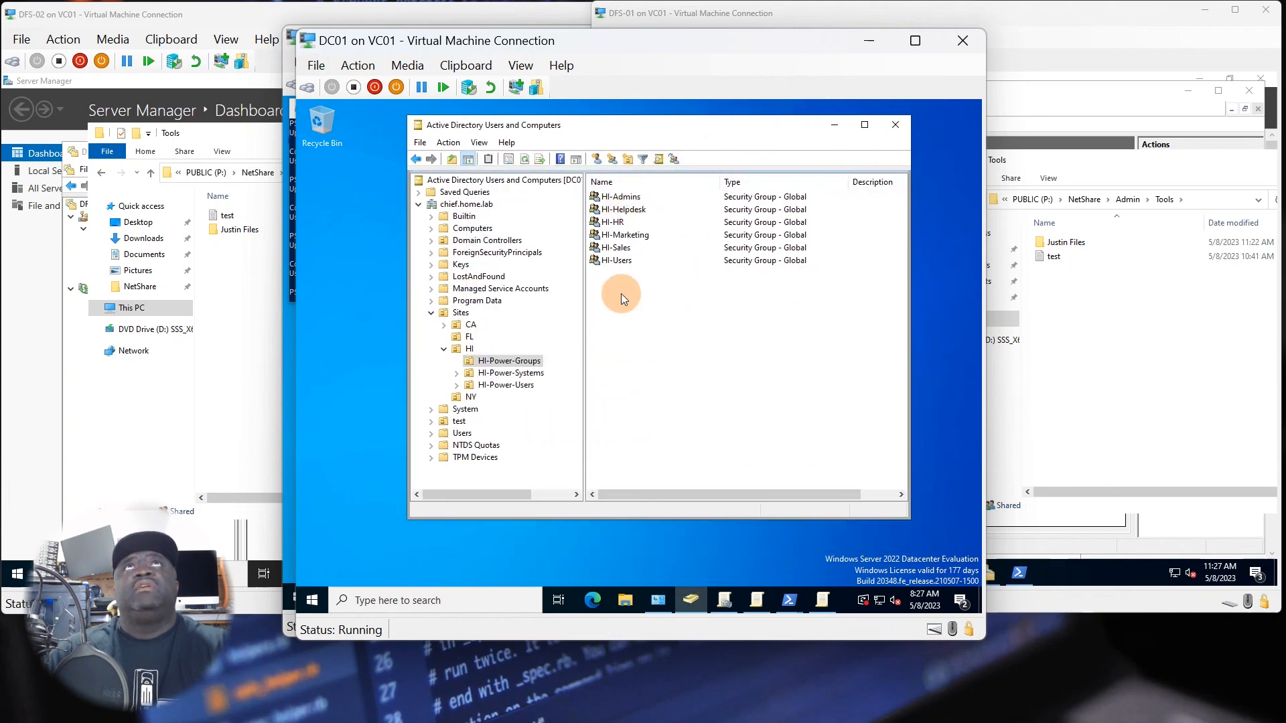
# Force a Group Policy update on DC01 by running gpupdate /force in the existing PowerShell session.
pyautogui.click(789, 599)
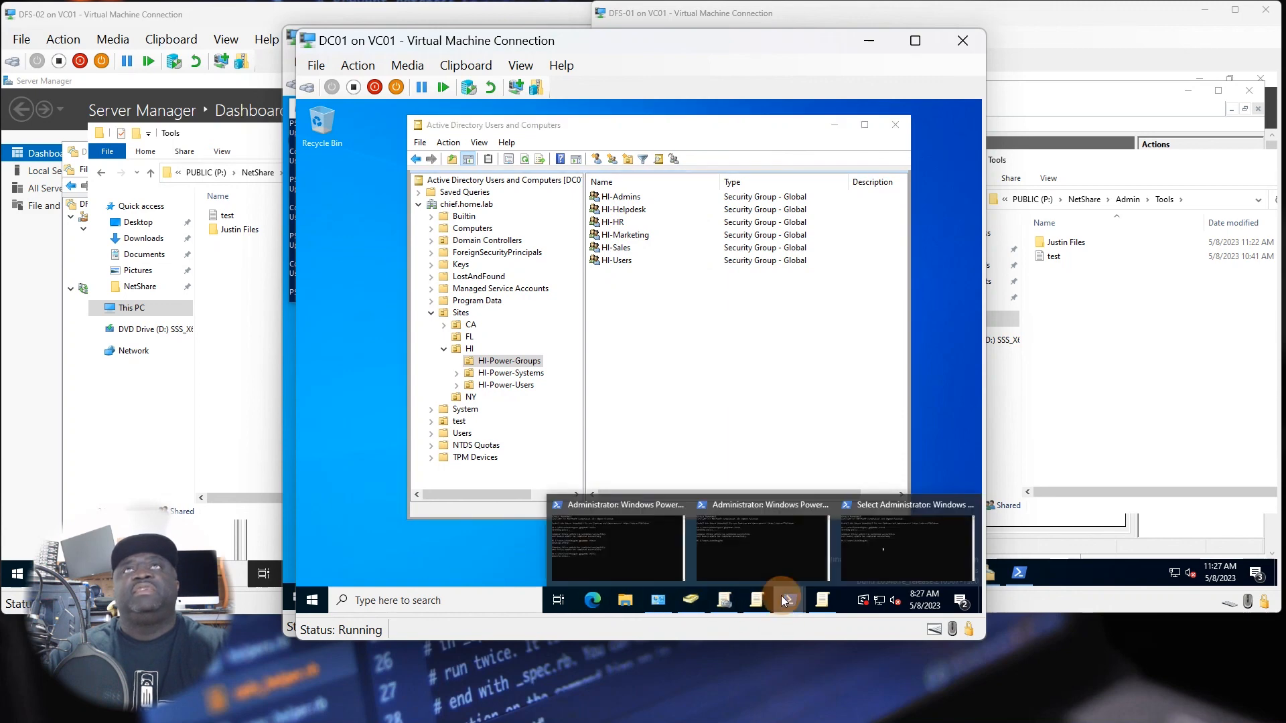
pyautogui.click(649, 525)
pyautogui.click(570, 393)
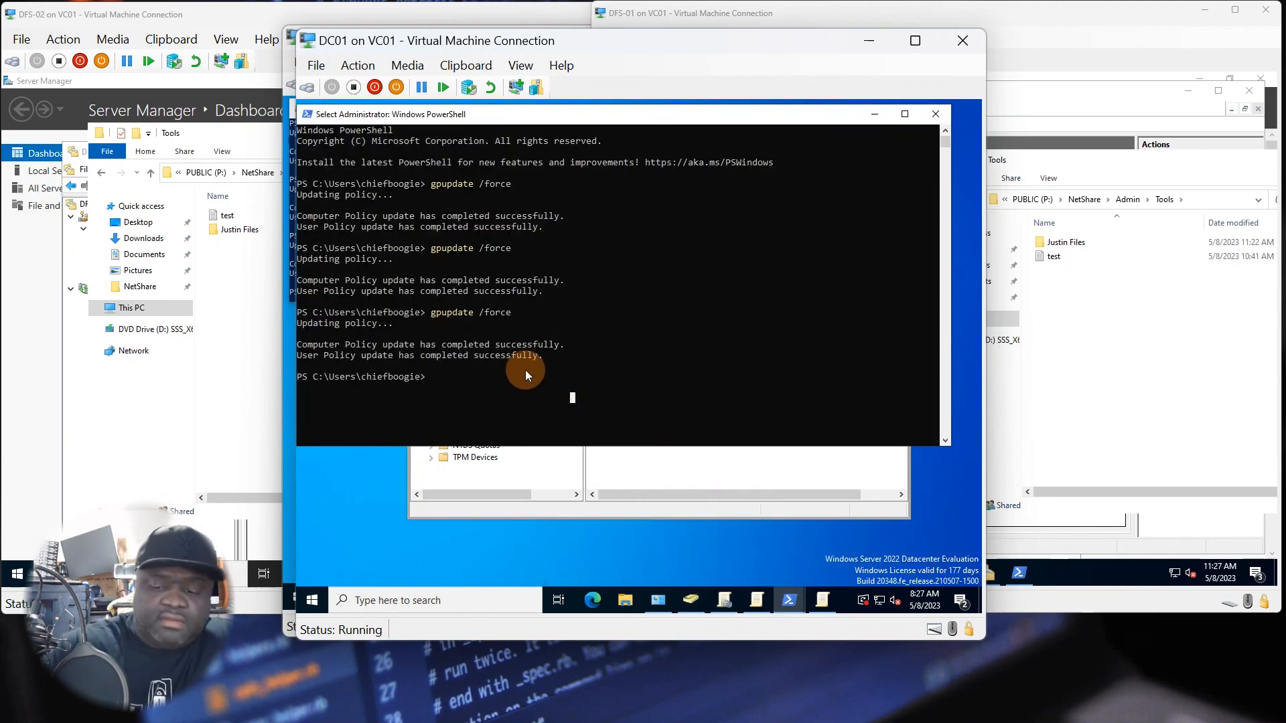
pyautogui.press('Up')
pyautogui.press('Return')
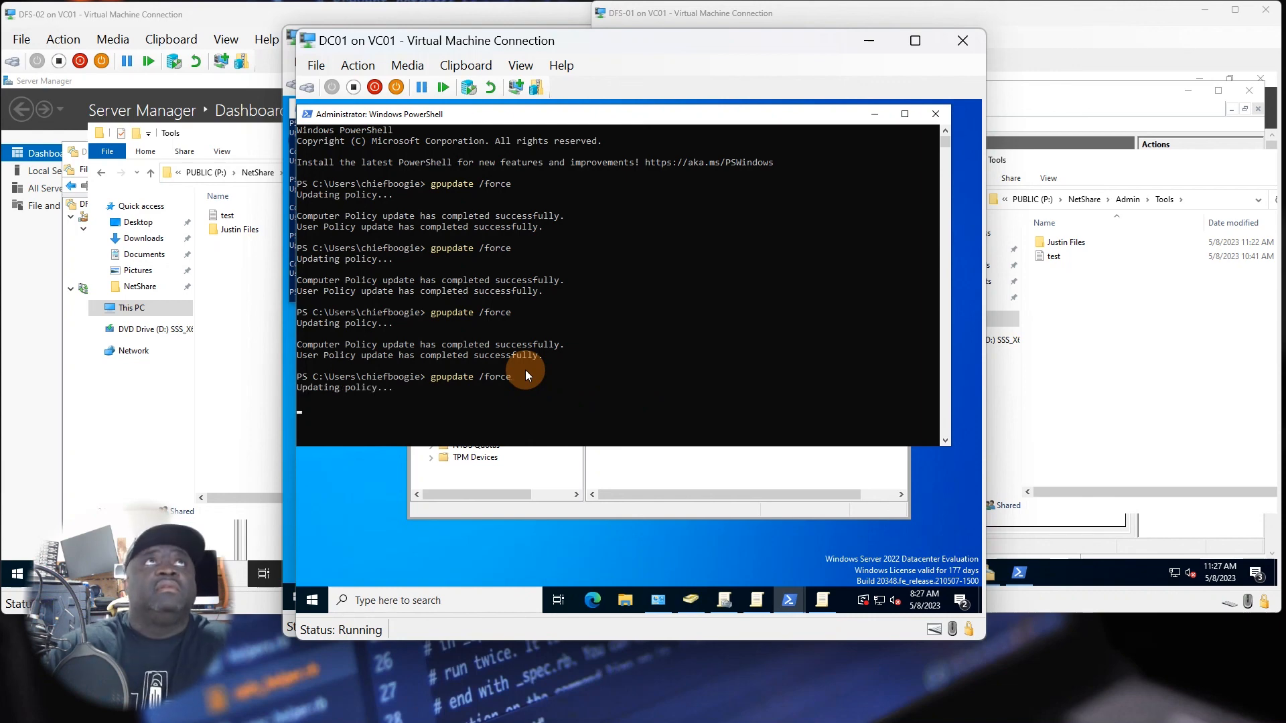
# Switch to PC03 and force a Group Policy update there by running gpupdate /force in PowerShell.
pyautogui.click(869, 44)
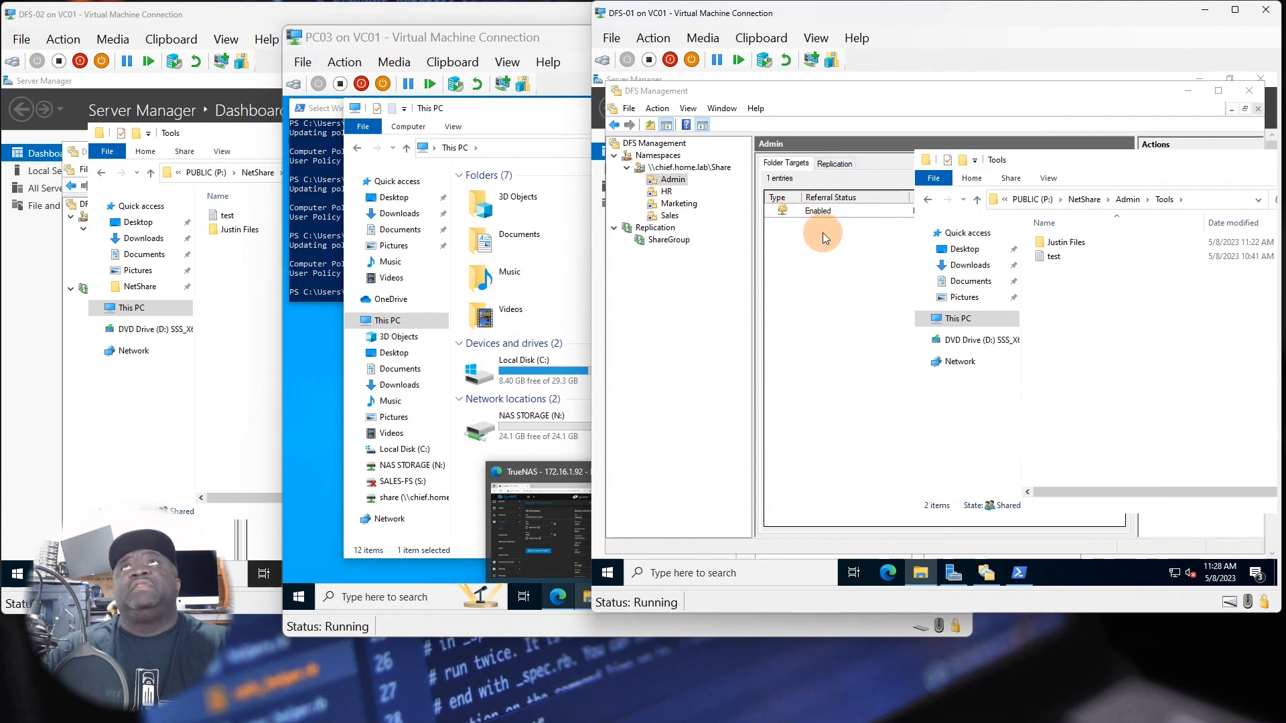
pyautogui.click(484, 116)
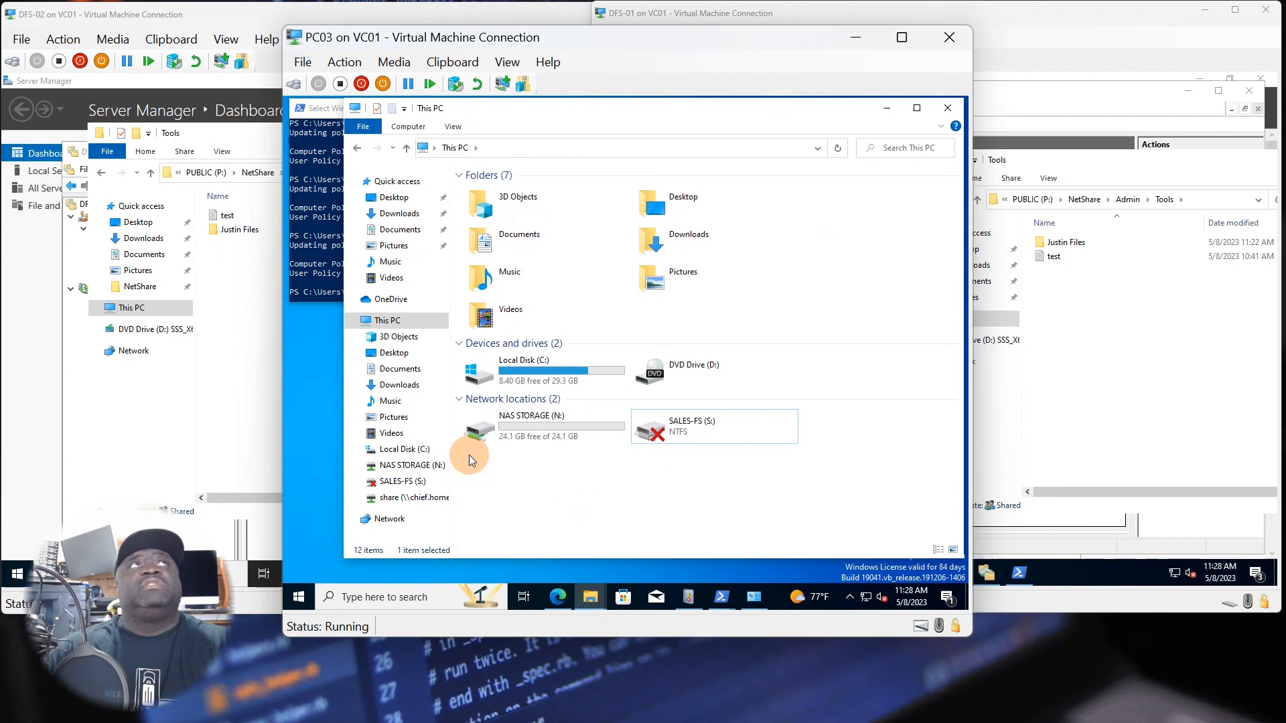
pyautogui.click(307, 264)
pyautogui.press('Up')
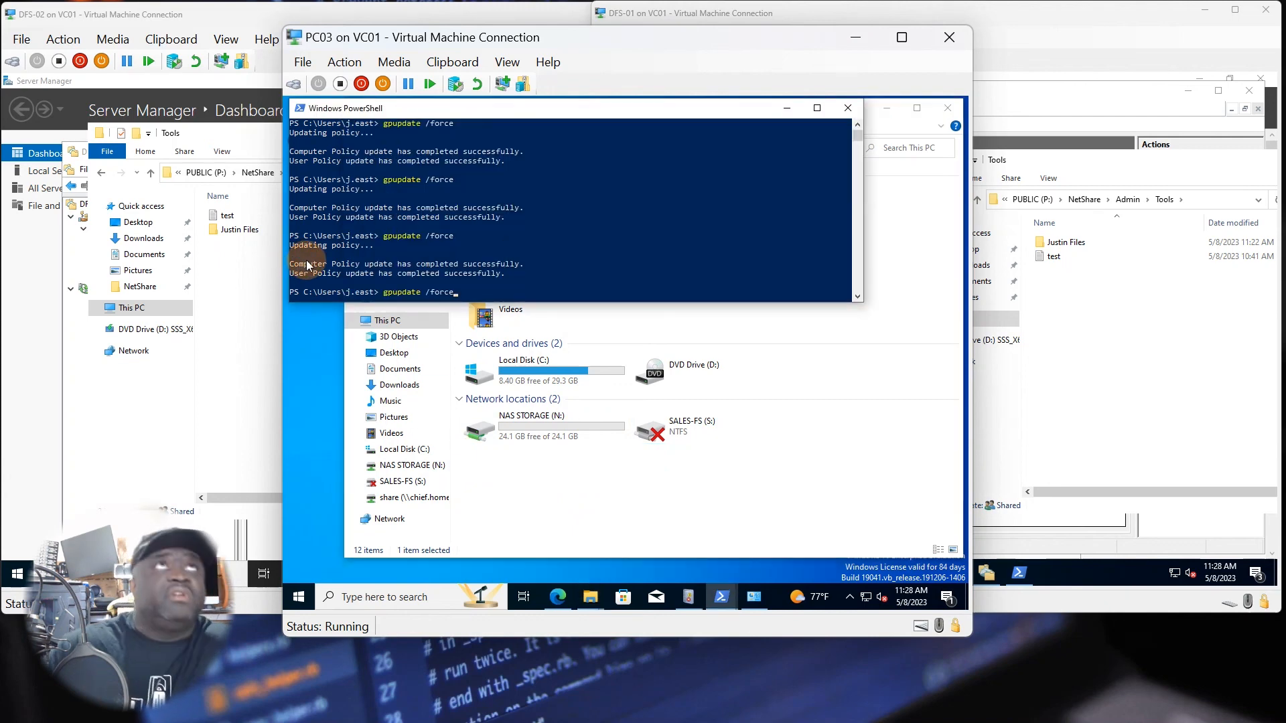
pyautogui.press('Return')
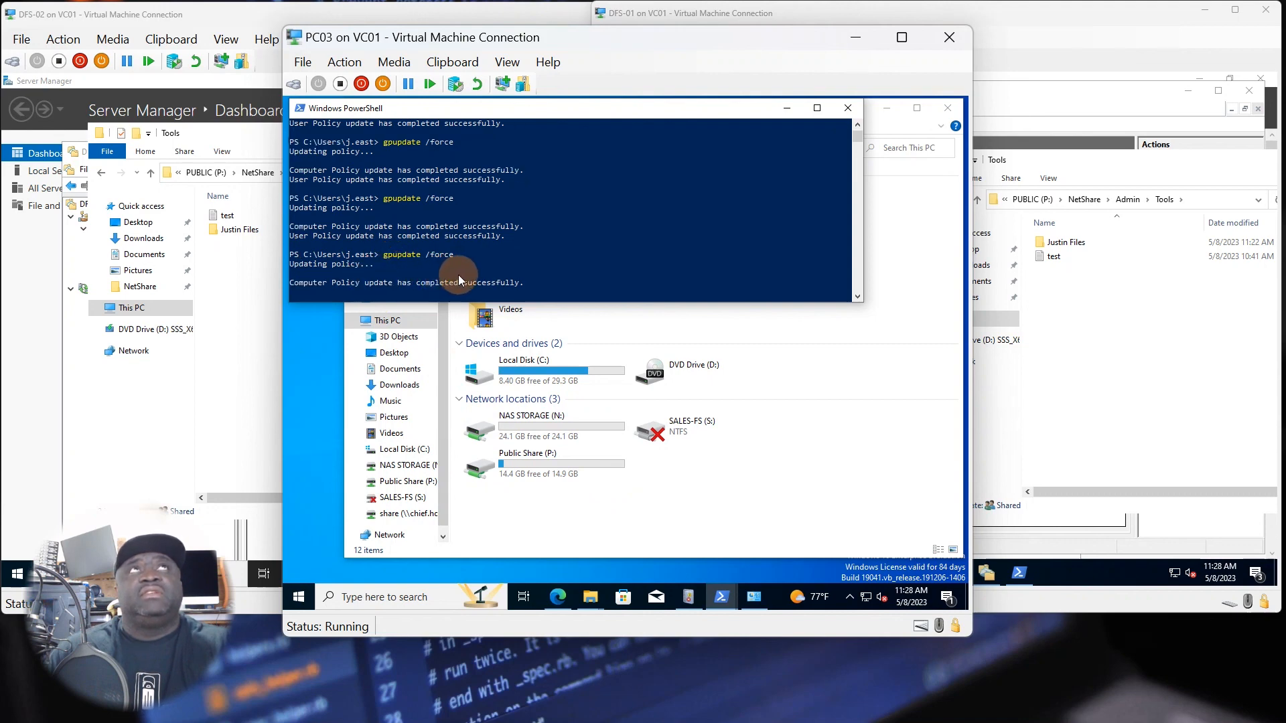
# Check This PC on PC03 for the mapped Public Share drive, and return to the DFS-01 virtual machine.
pyautogui.click(588, 508)
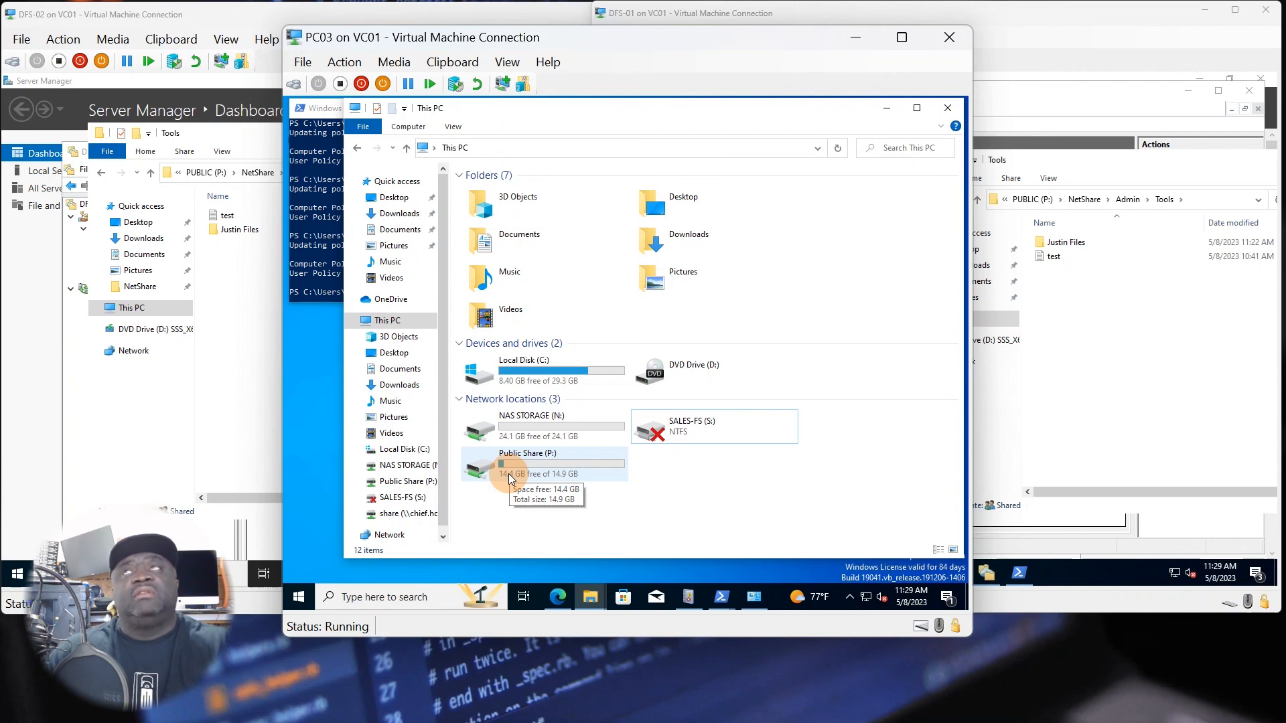
pyautogui.click(1162, 389)
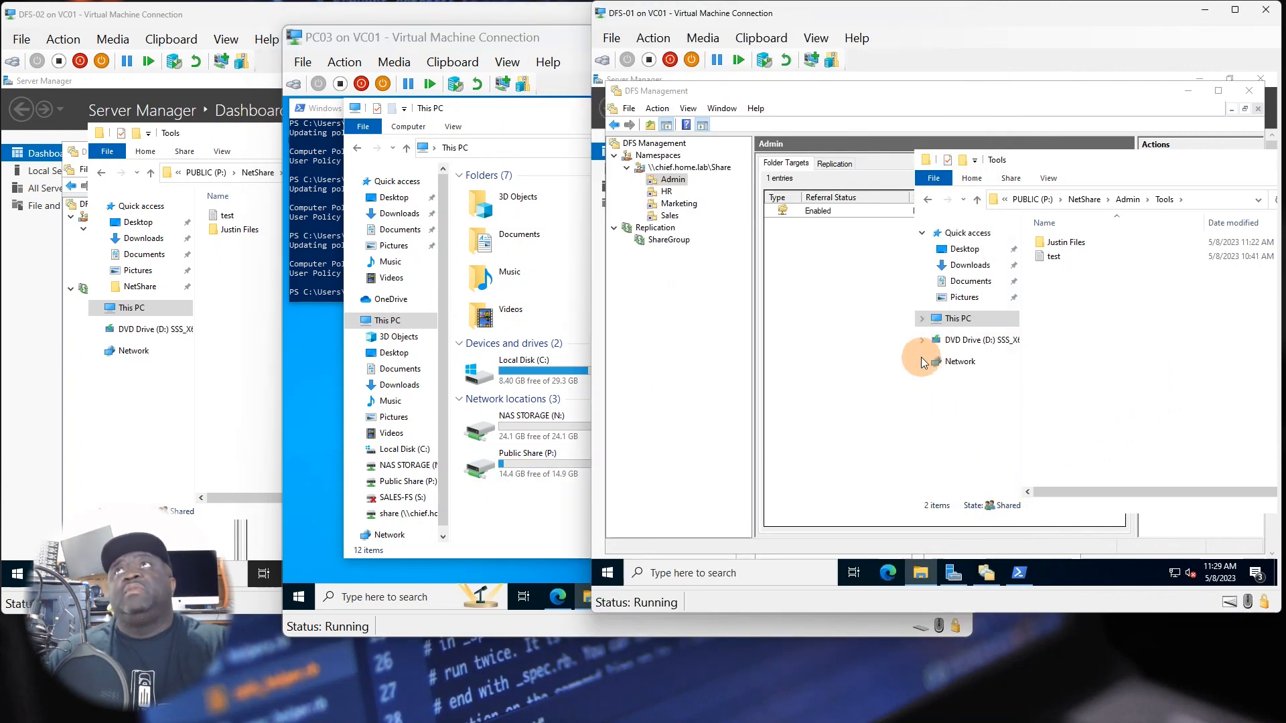
# Check the PUBLIC (P:) drive's capacity in This PC on DFS-01, and switch back to PC03 to compare its mapped drive.
pyautogui.click(958, 319)
pyautogui.click(1119, 463)
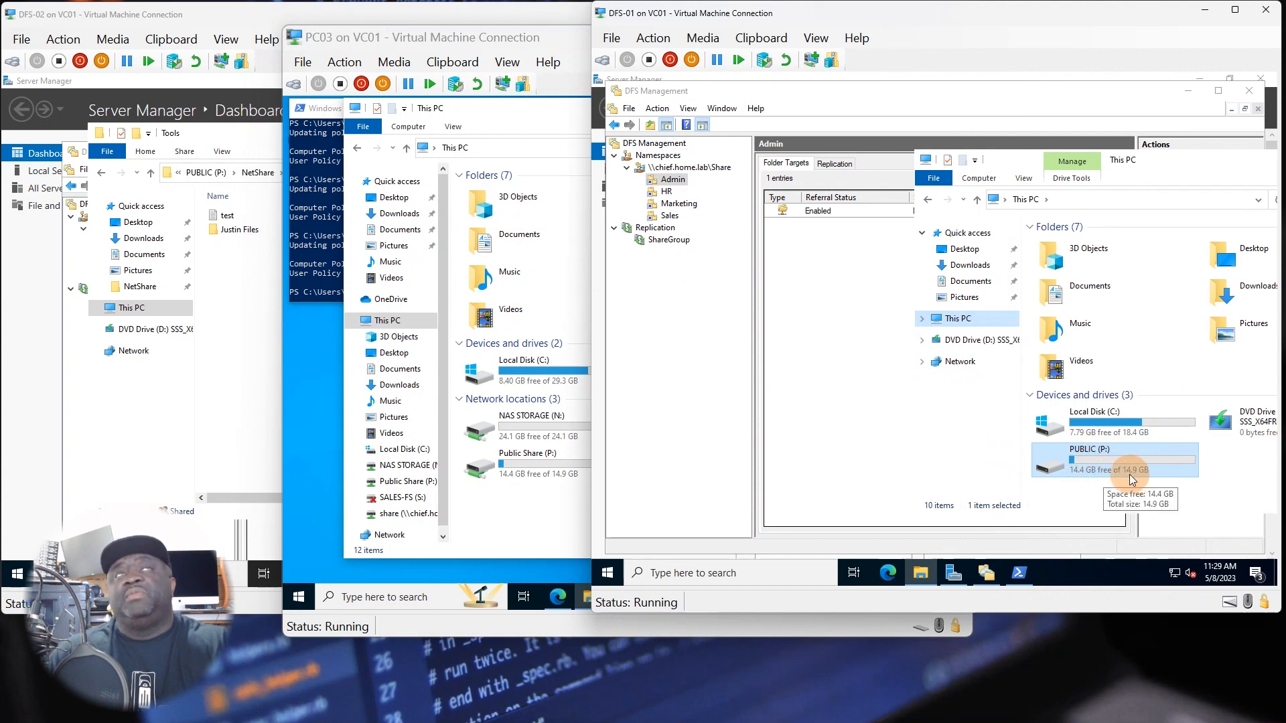
pyautogui.click(484, 492)
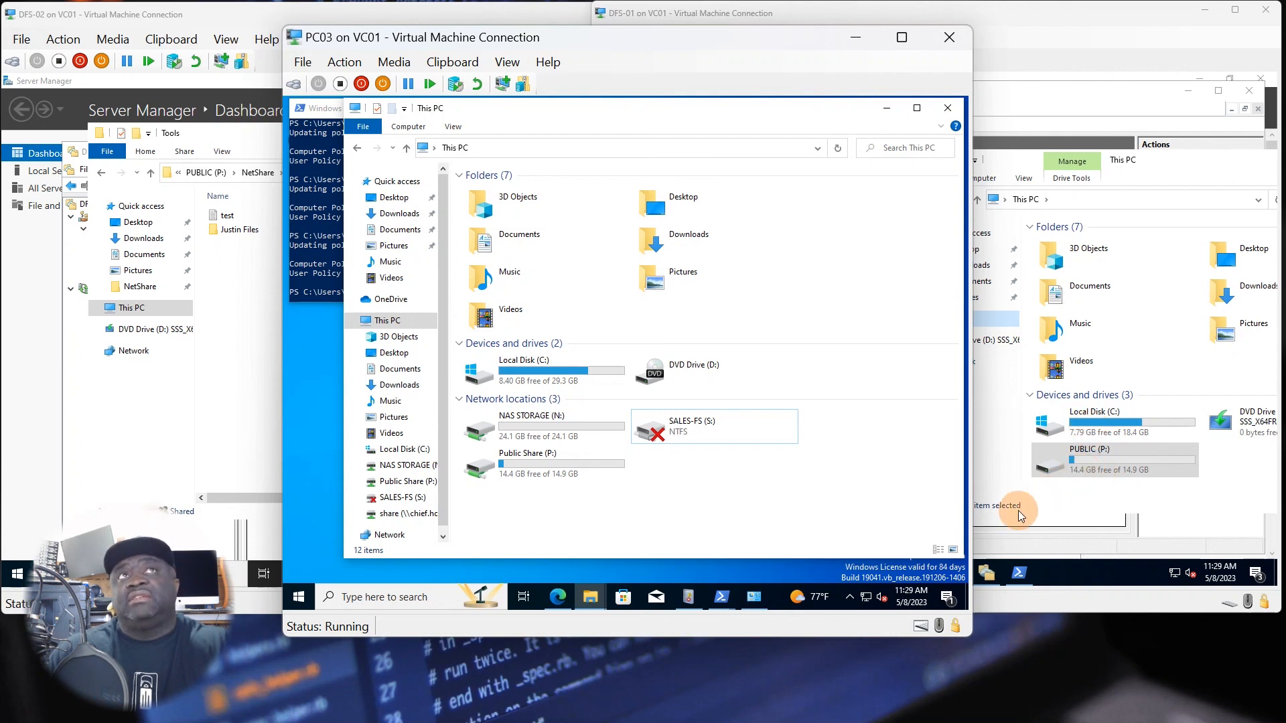
# Open the mapped Public Share (P:) drive on PC03, look inside its Admin folder, and return to the drive's list of department folders.
pyautogui.doubleClick(548, 476)
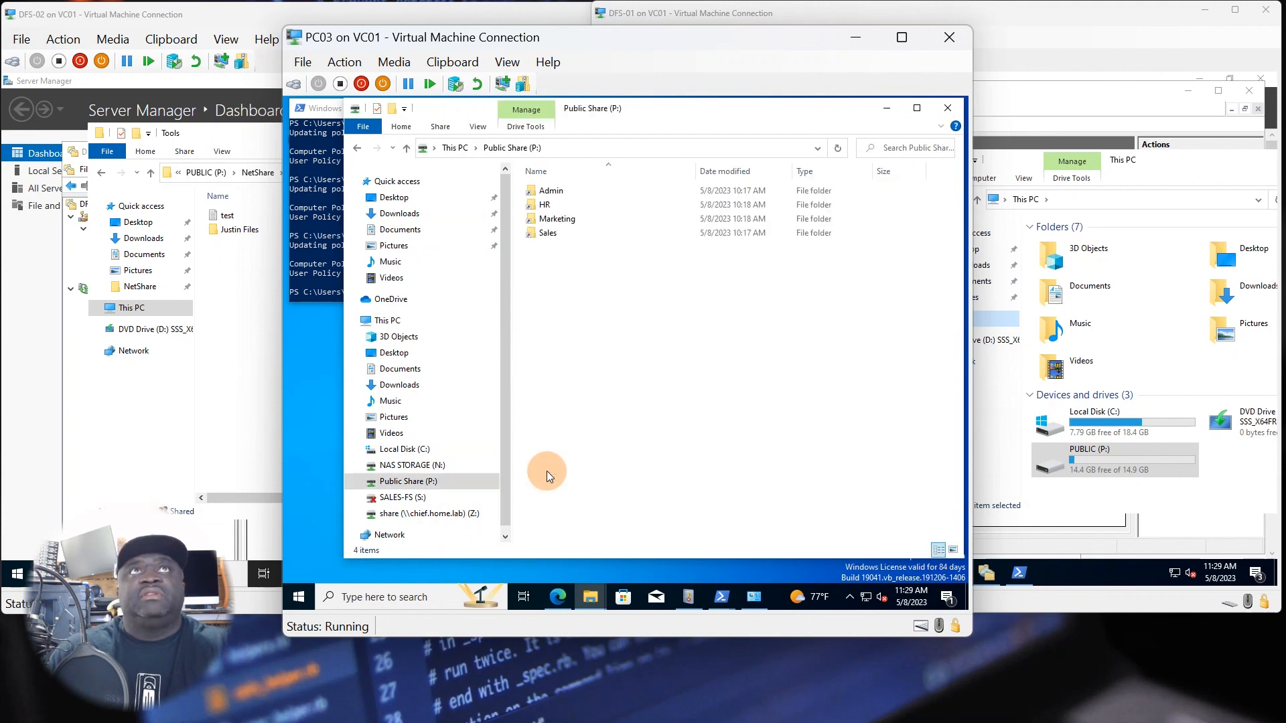
pyautogui.doubleClick(567, 191)
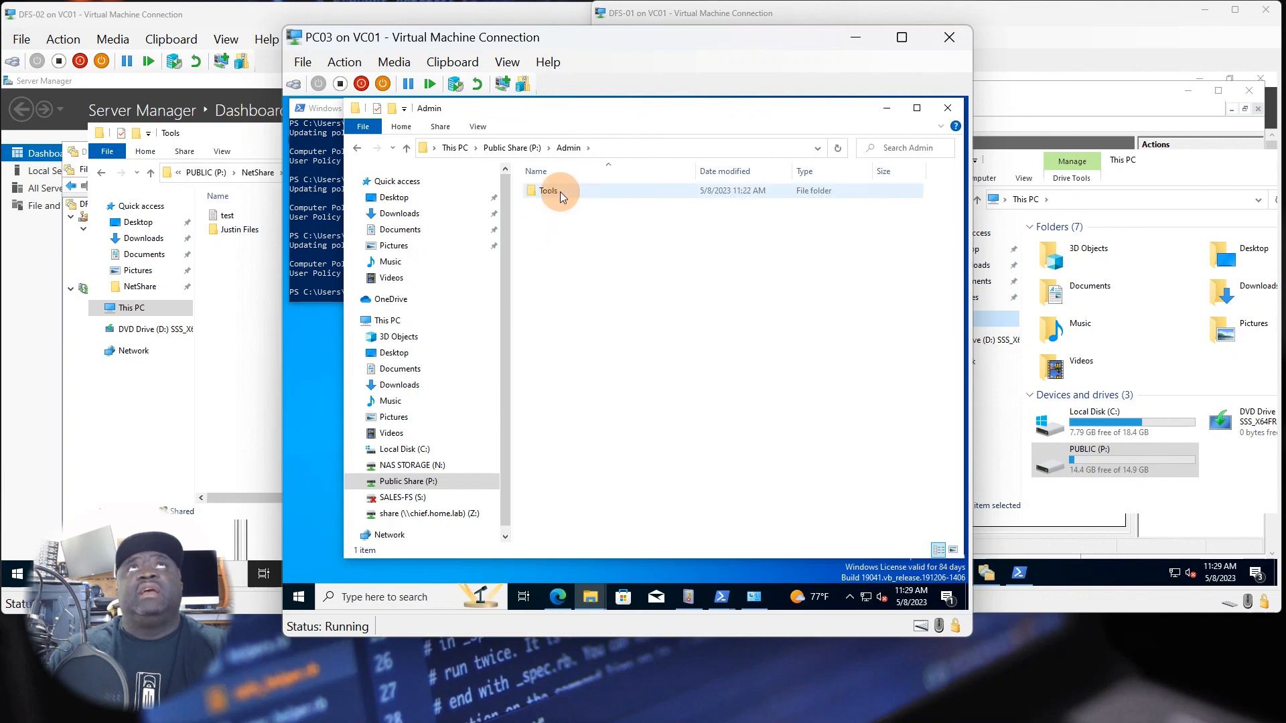
pyautogui.click(515, 148)
pyautogui.doubleClick(542, 205)
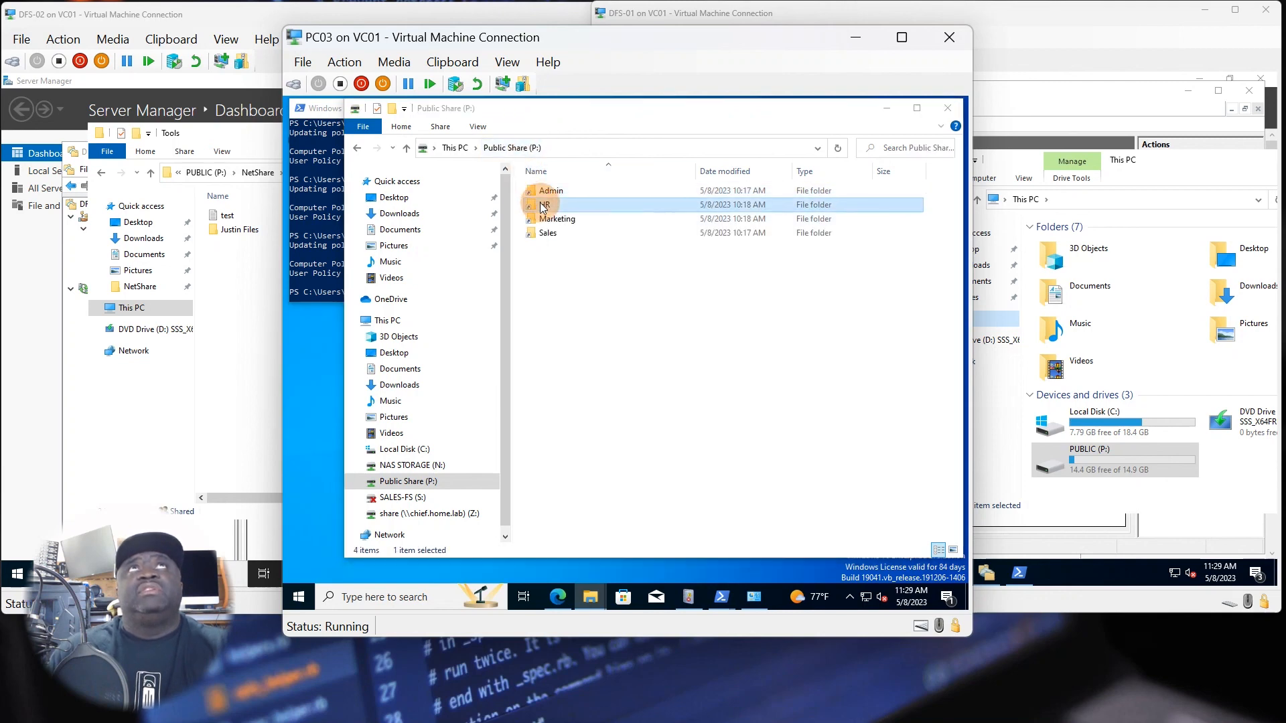
pyautogui.click(764, 364)
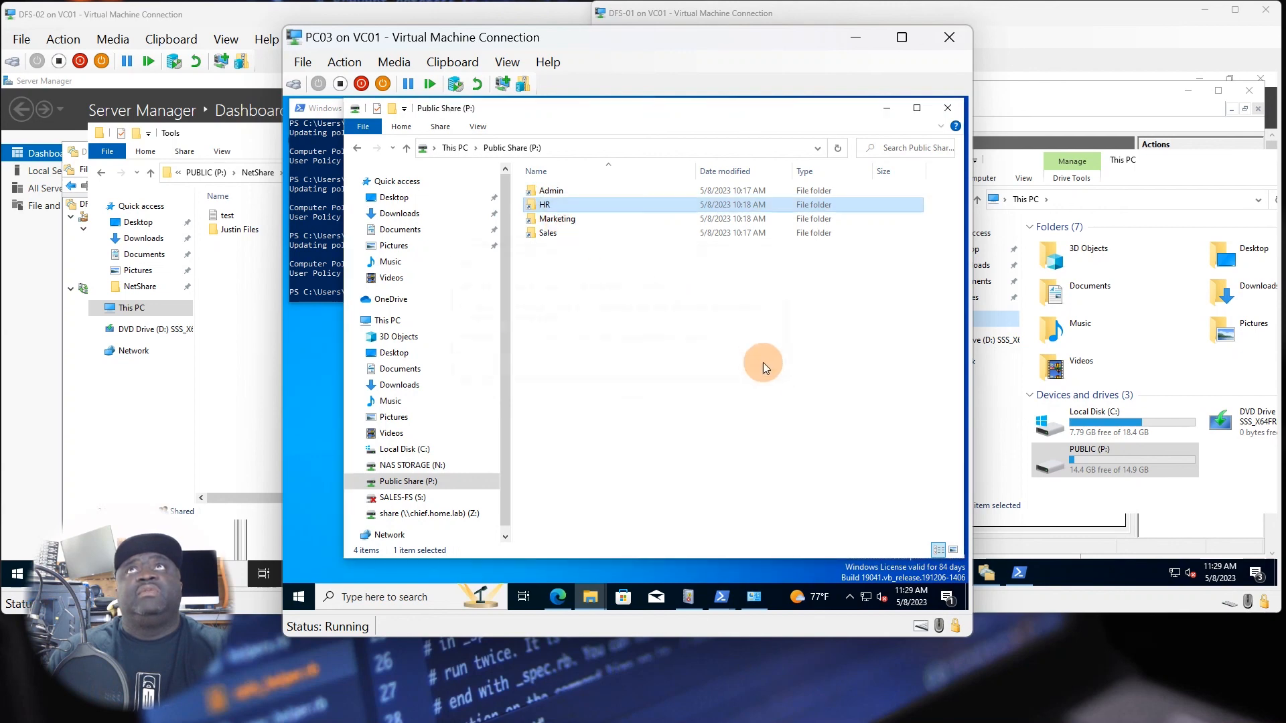
pyautogui.click(625, 342)
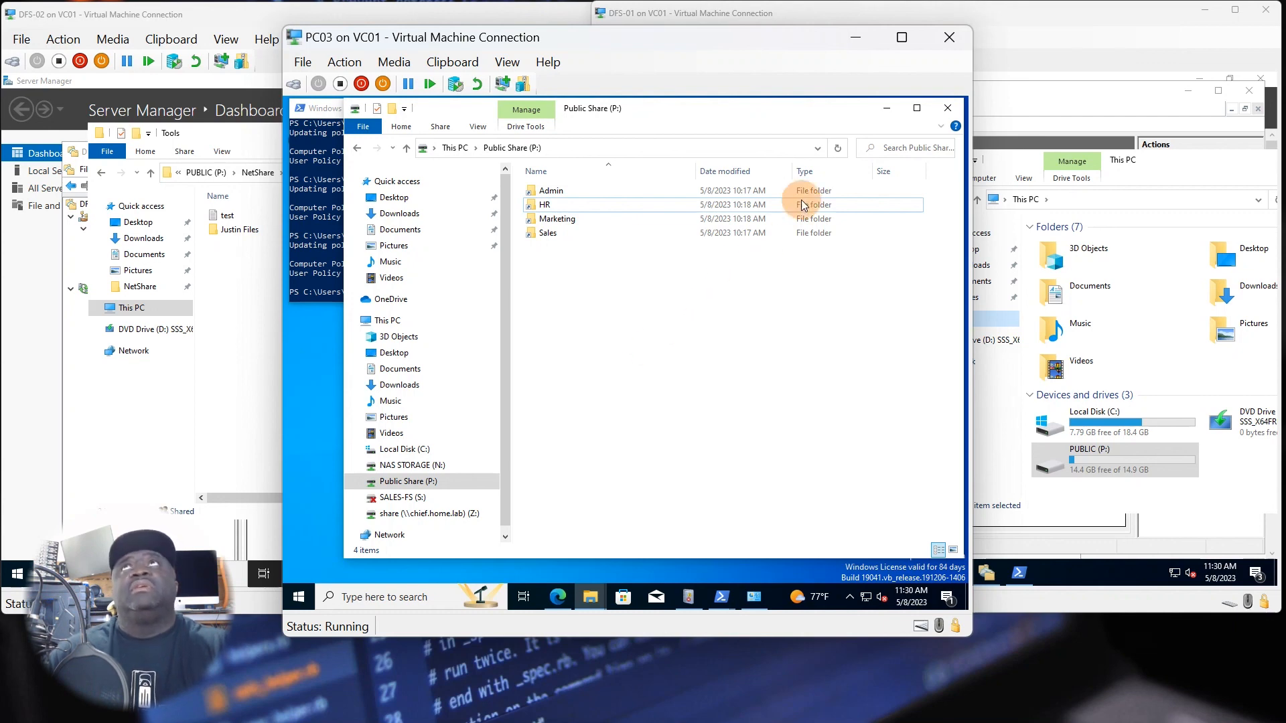
# Move the Public Share (P:) window below the PowerShell window on PC03 so that both are visible.
pyautogui.moveTo(825, 106); pyautogui.dragTo(704, 322)
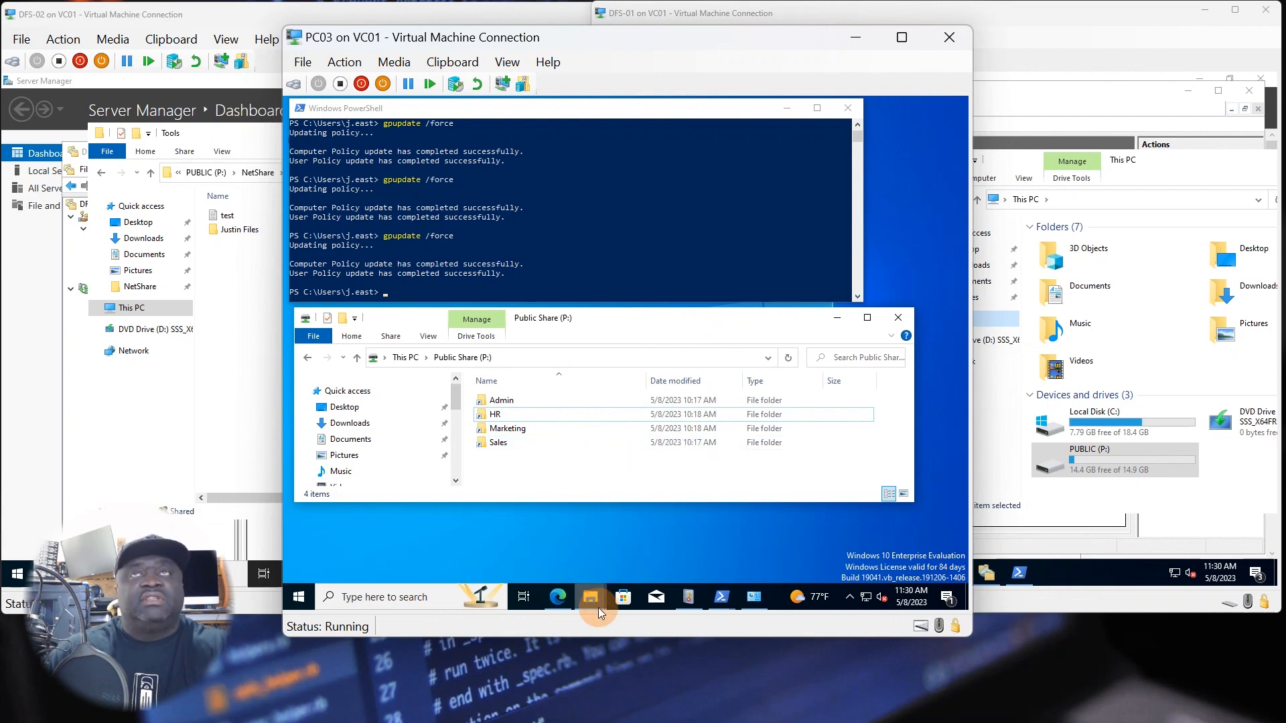
pyautogui.click(809, 541)
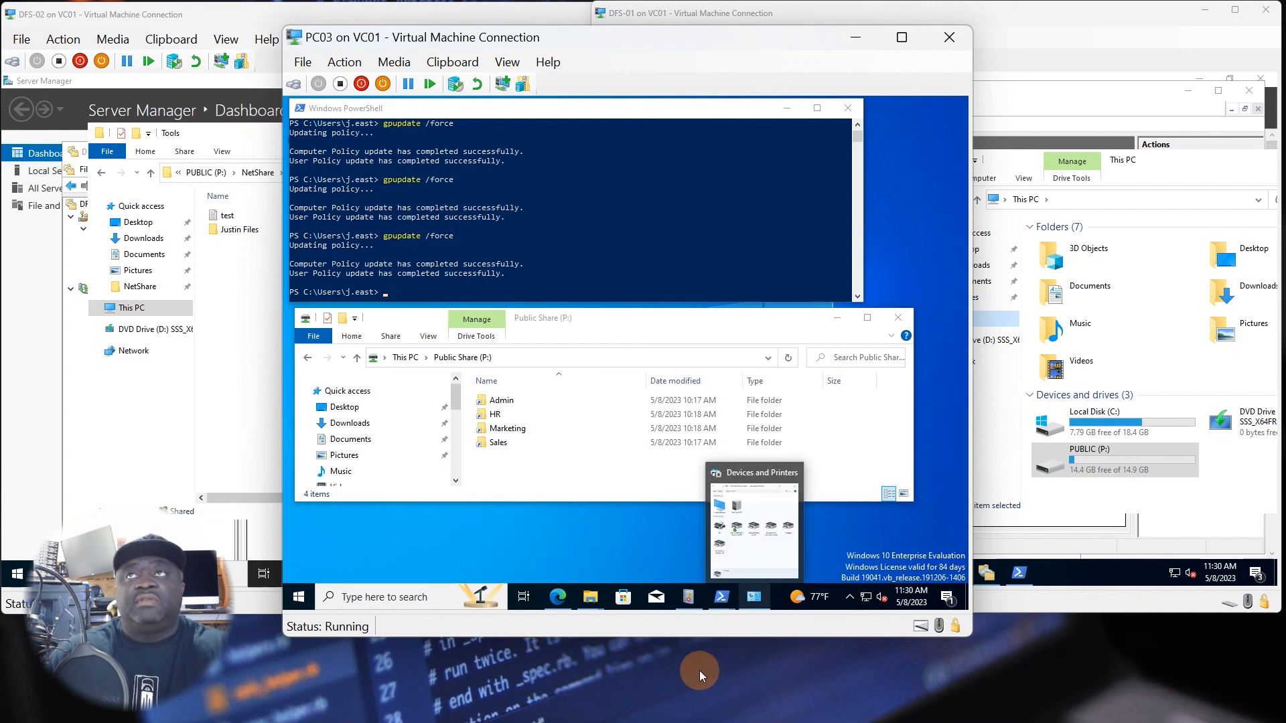
pyautogui.moveTo(590, 597)
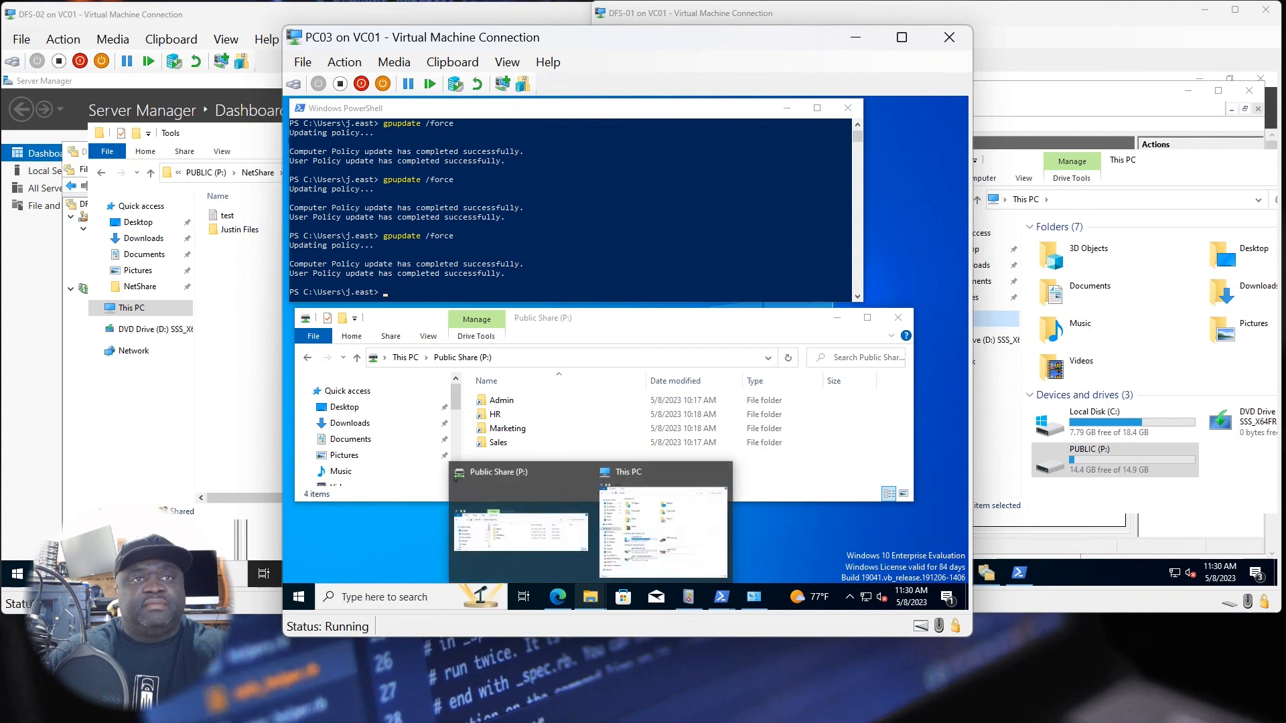